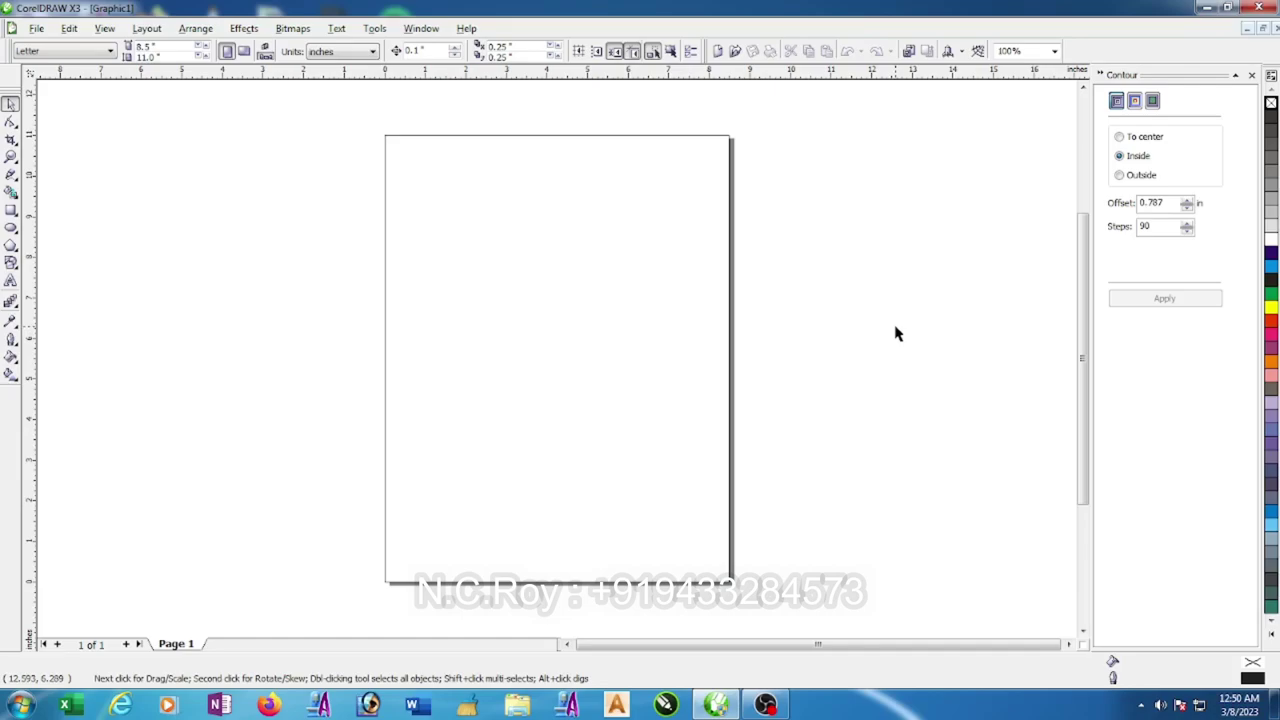
- Import title.jpg from the Desktop and place it on the page
{"action": "left_click", "coordinate": [38, 30]}
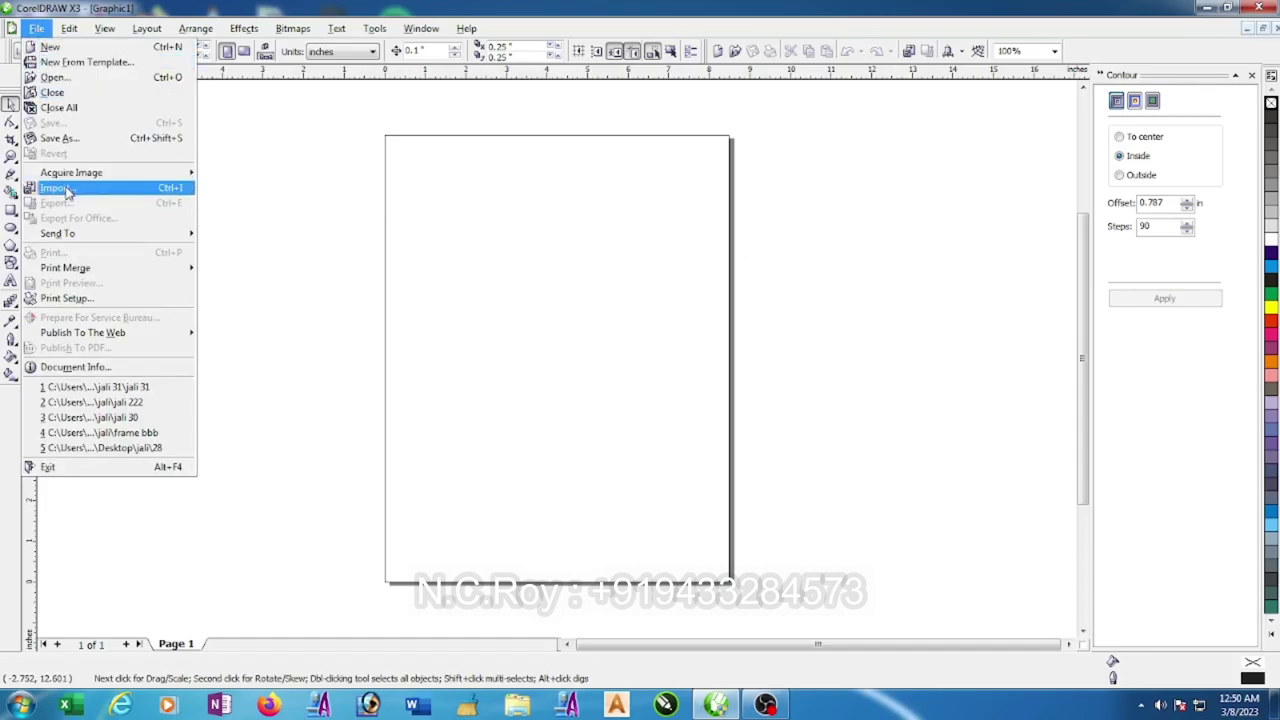
{"action": "left_click", "coordinate": [62, 189]}
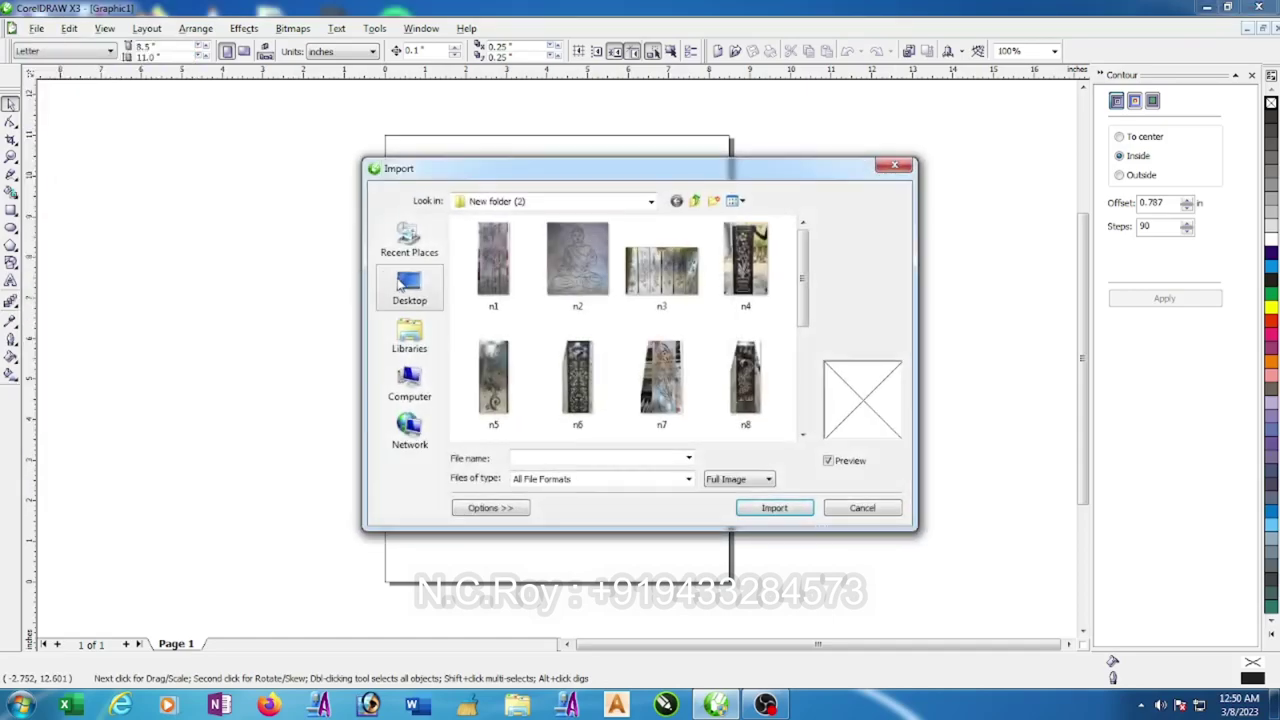
{"action": "left_click", "coordinate": [404, 288]}
{"action": "left_click", "coordinate": [803, 415]}
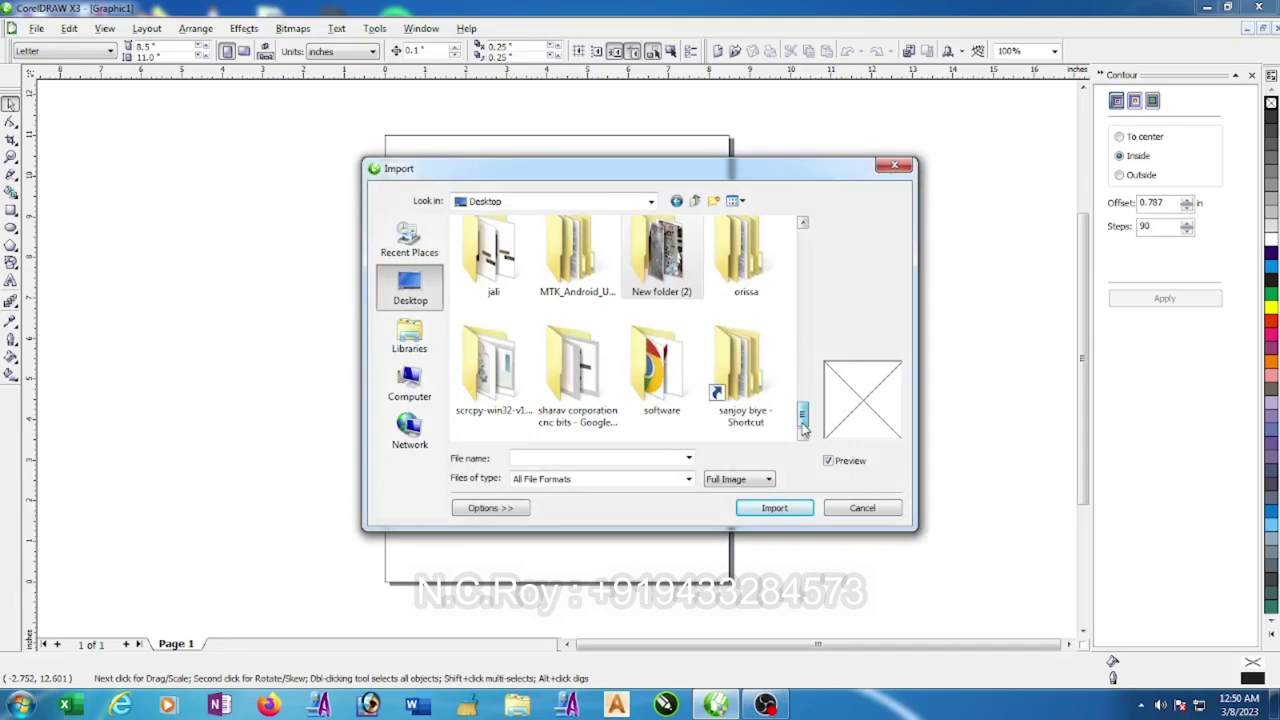
{"action": "left_click_drag", "start_coordinate": [803, 415], "coordinate": [803, 355]}
{"action": "left_click", "coordinate": [578, 400]}
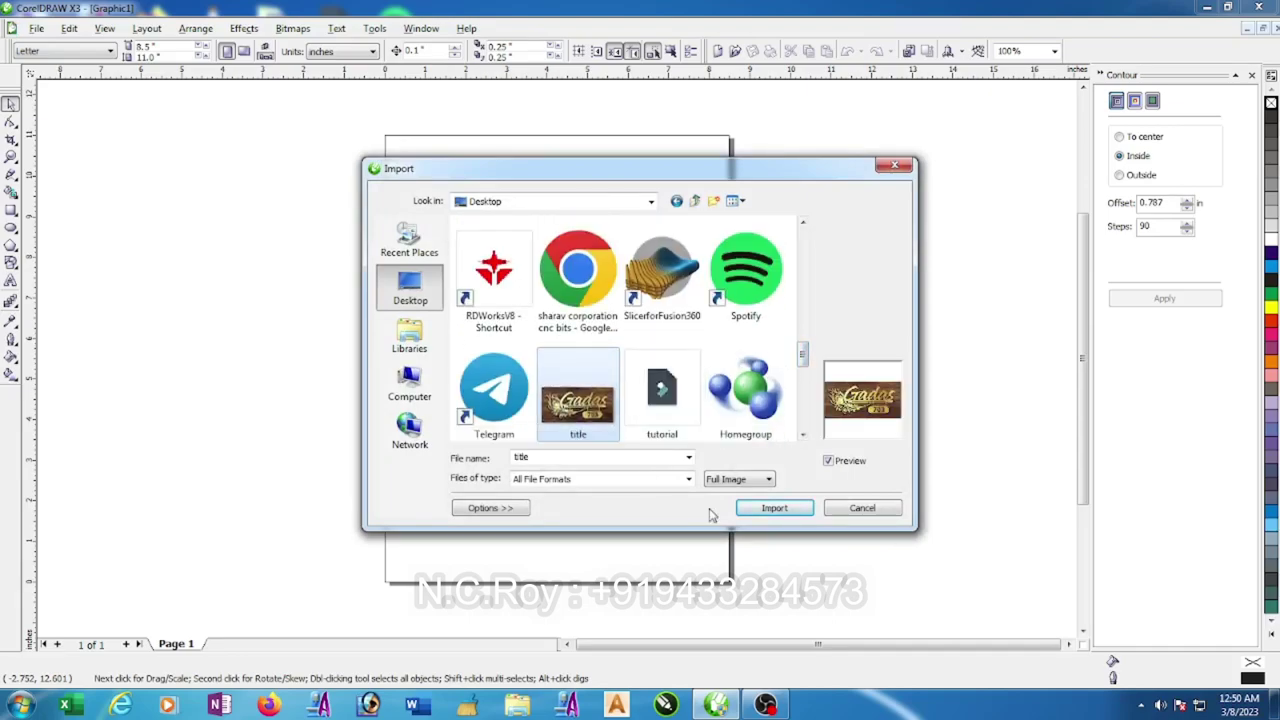
{"action": "left_click", "coordinate": [774, 508]}
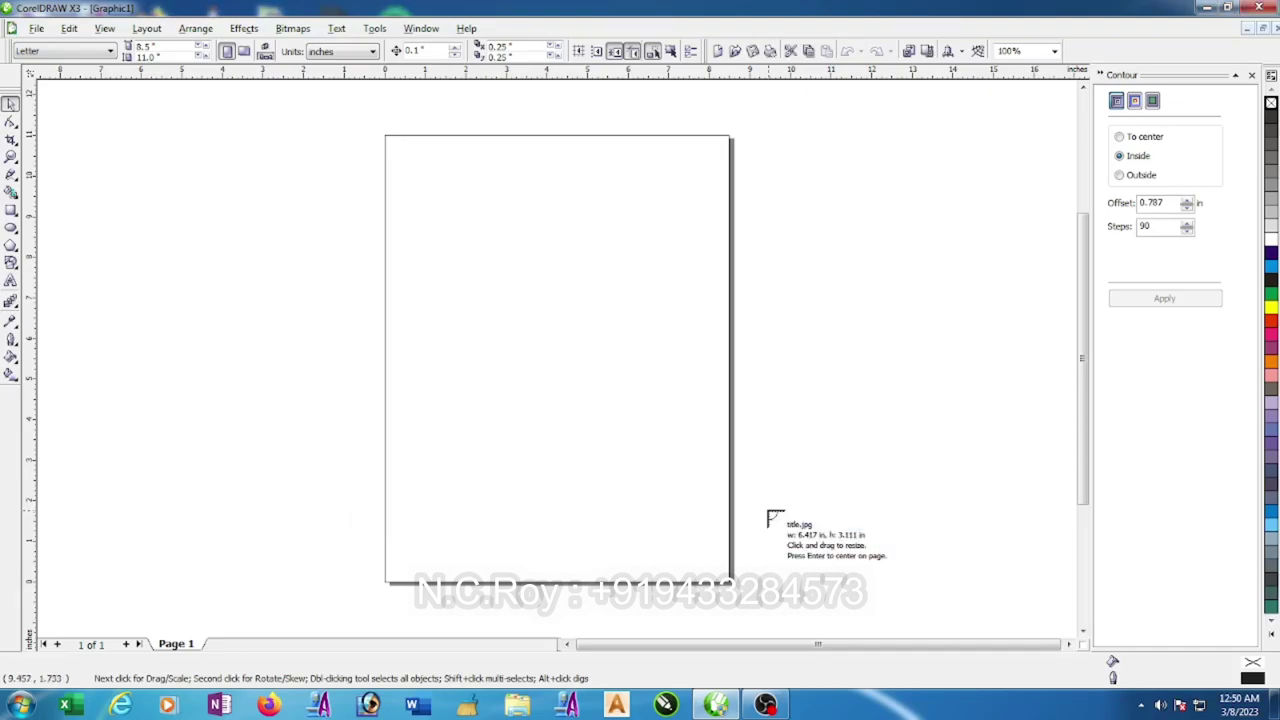
{"action": "left_click", "coordinate": [435, 210]}
- Enlarge the nameplate image to about 15.203 × 7.371 inches and lock it
{"action": "scroll", "coordinate": [558, 432], "scroll_direction": "down", "scroll_amount": 1}
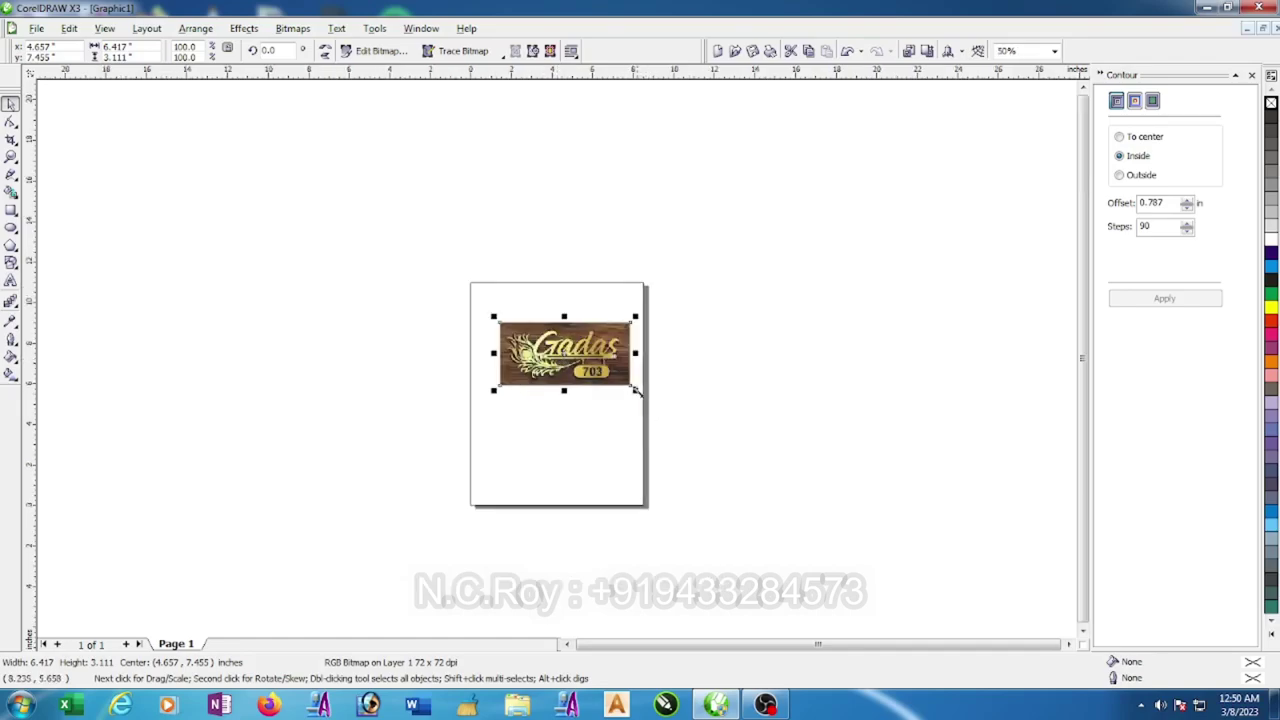
{"action": "left_click_drag", "start_coordinate": [634, 390], "coordinate": [722, 432]}
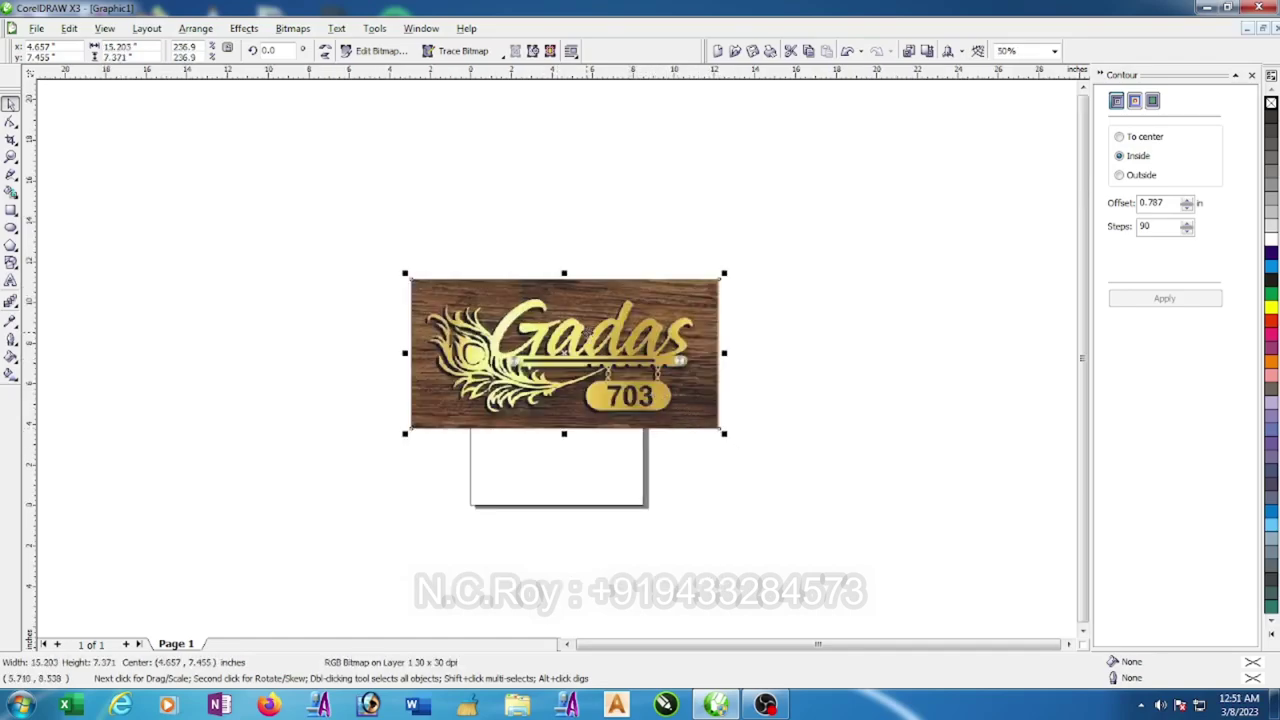
{"action": "scroll", "coordinate": [590, 341], "scroll_direction": "up", "scroll_amount": 1}
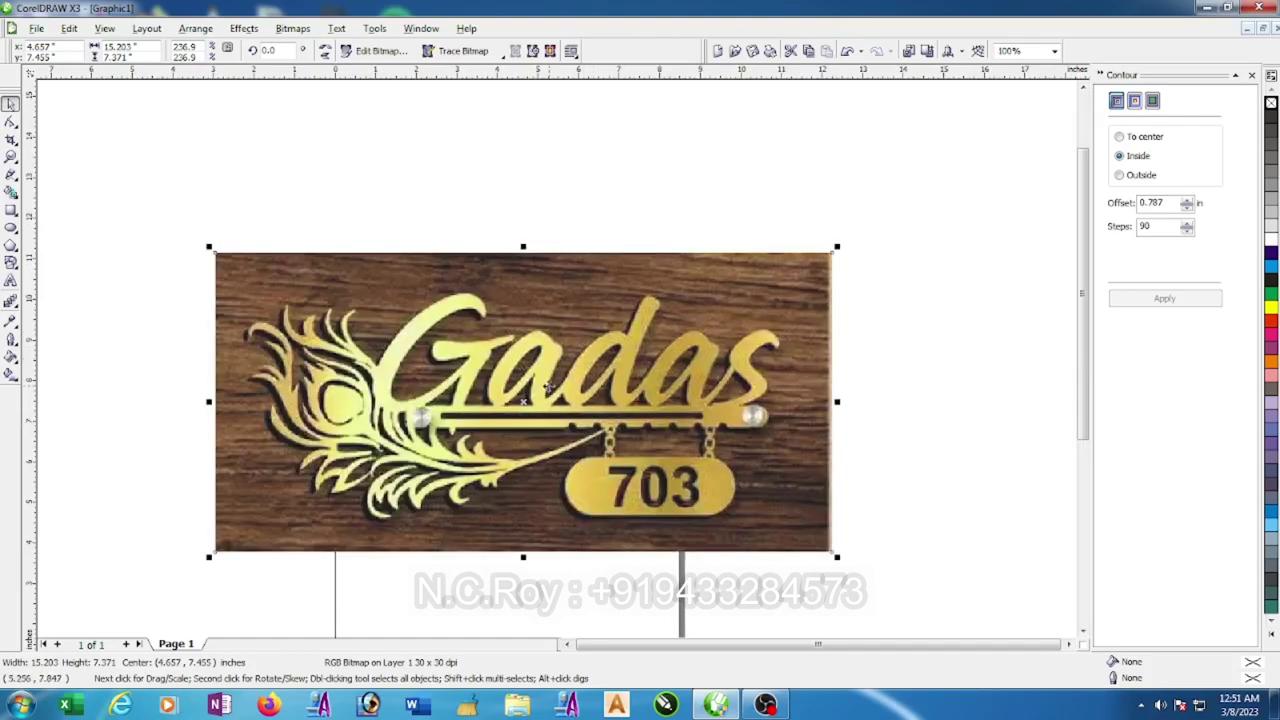
{"action": "right_click", "coordinate": [548, 388]}
{"action": "left_click", "coordinate": [592, 538]}
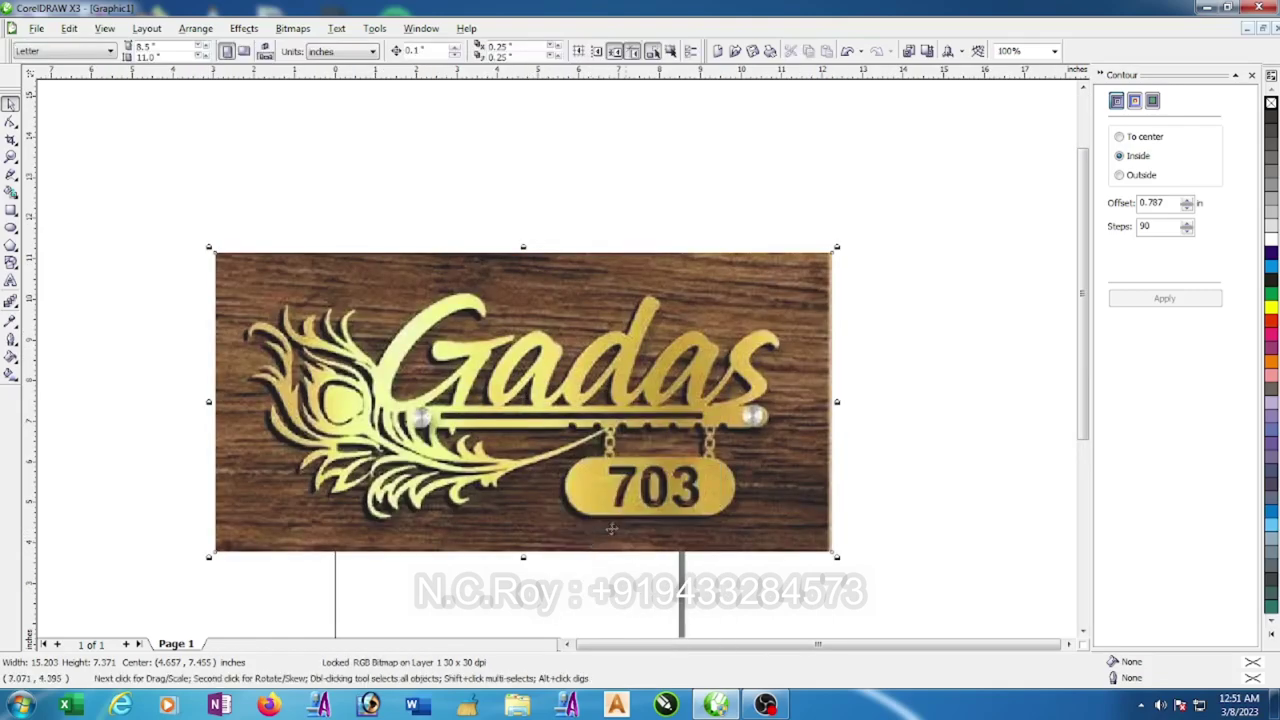
{"action": "left_click", "coordinate": [948, 439]}
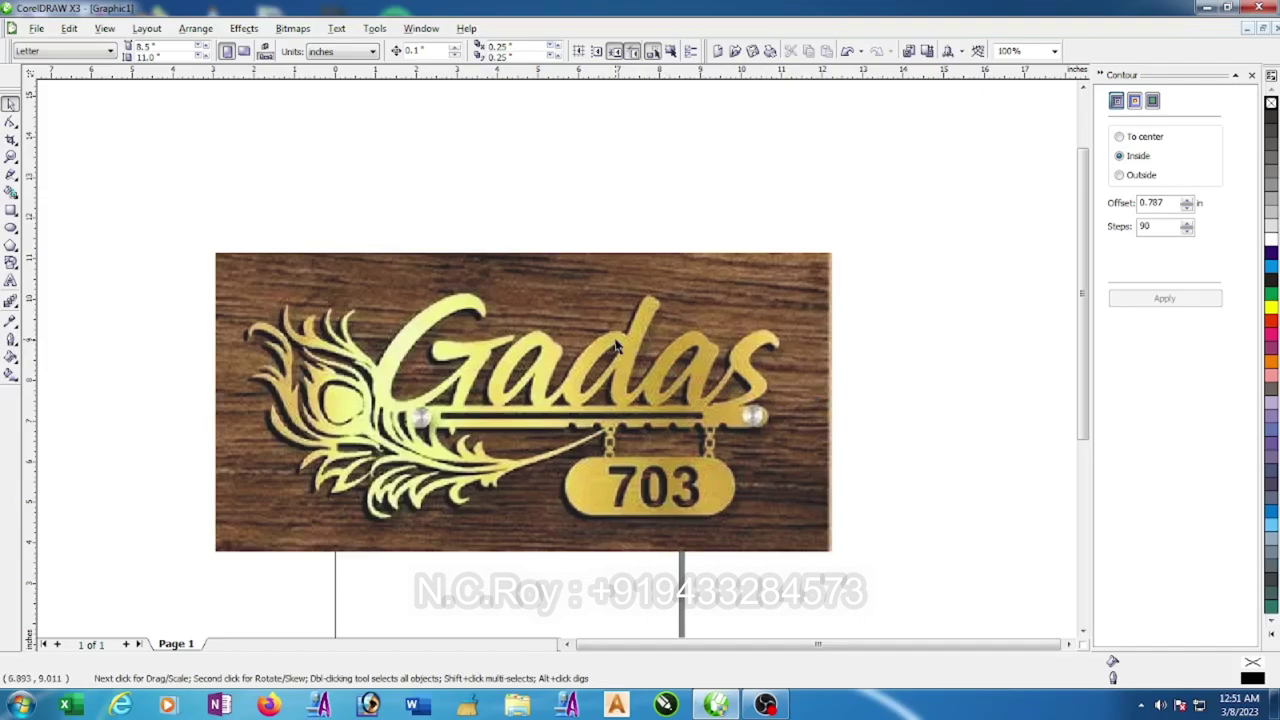
- Assign a palette colour as the default outline for new graphics
{"action": "right_click", "coordinate": [723, 318]}
{"action": "left_click", "coordinate": [897, 295]}
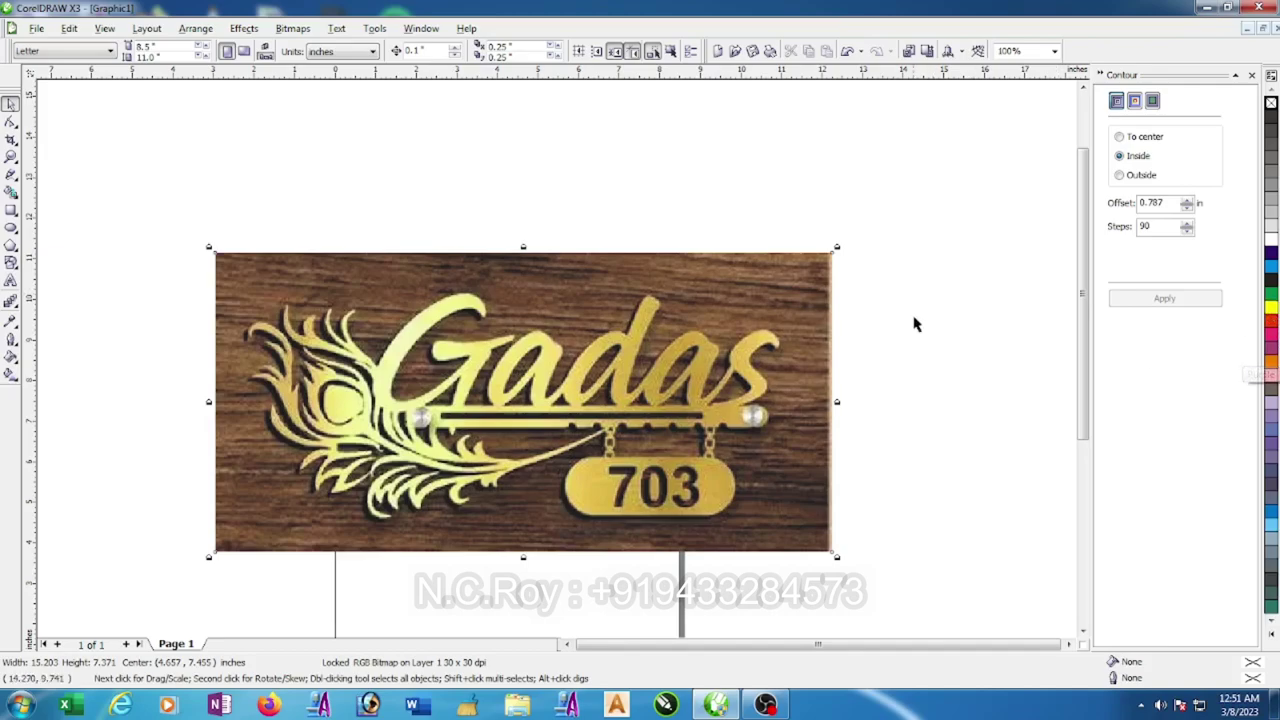
{"action": "left_click", "coordinate": [985, 354]}
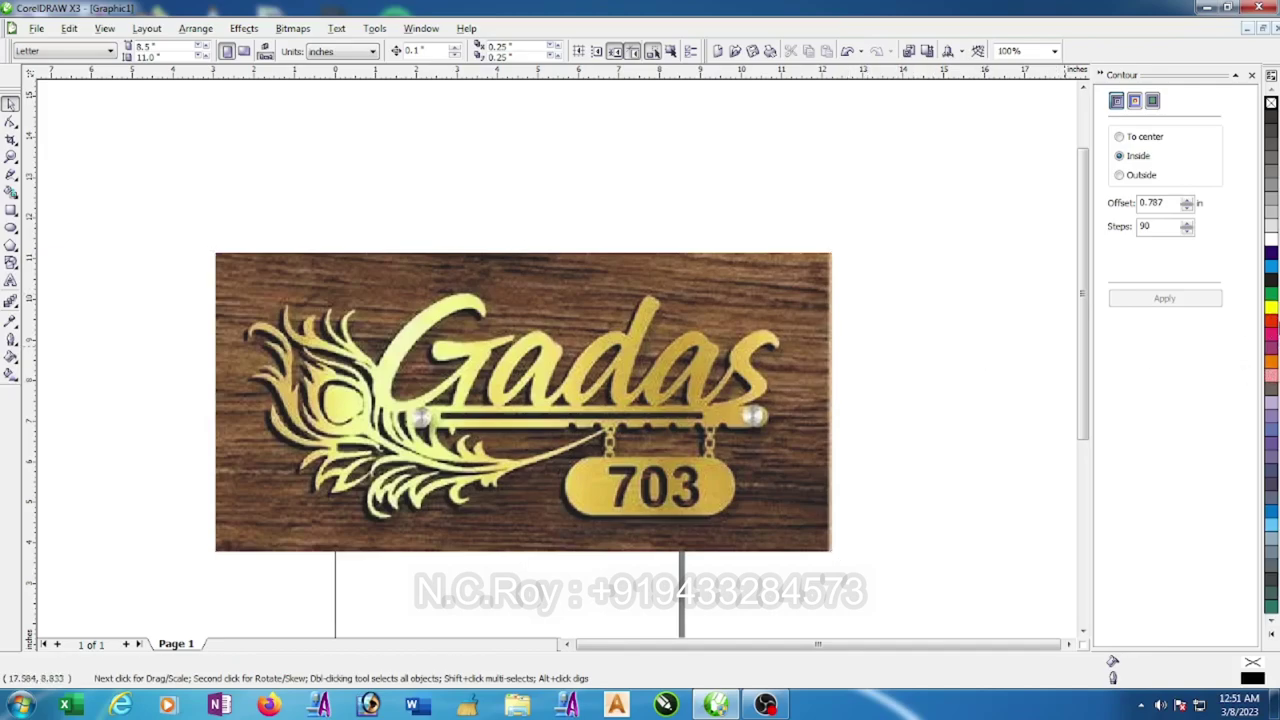
{"action": "right_click", "coordinate": [1275, 326]}
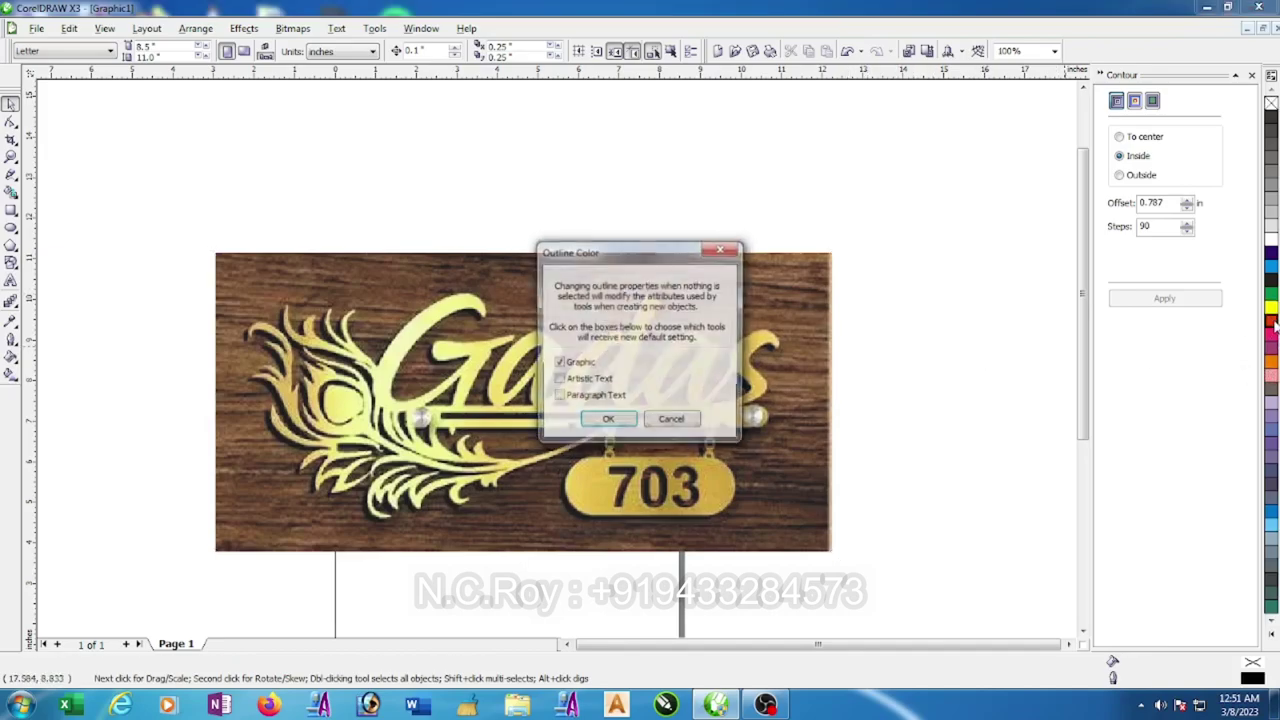
{"action": "left_click", "coordinate": [610, 424]}
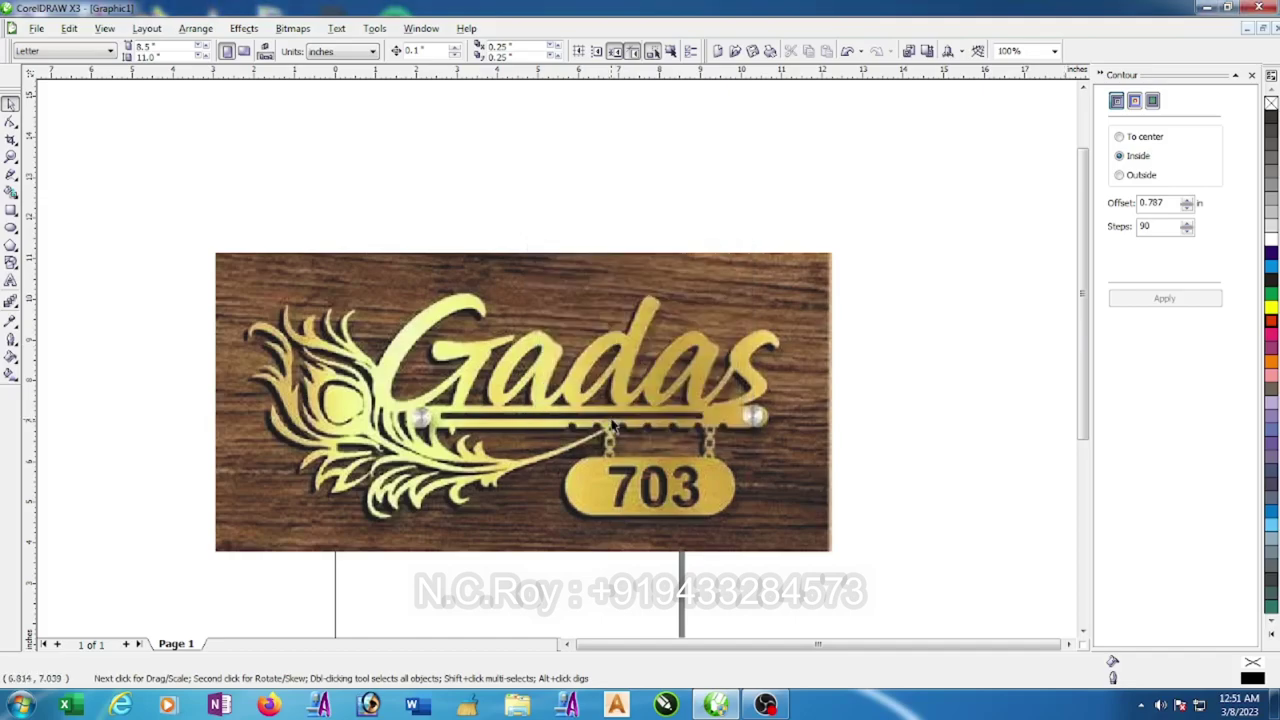
{"action": "left_click", "coordinate": [11, 176]}
- Start a Bezier curve along the G's upper stroke and around its top hook
{"action": "left_click", "coordinate": [88, 181]}
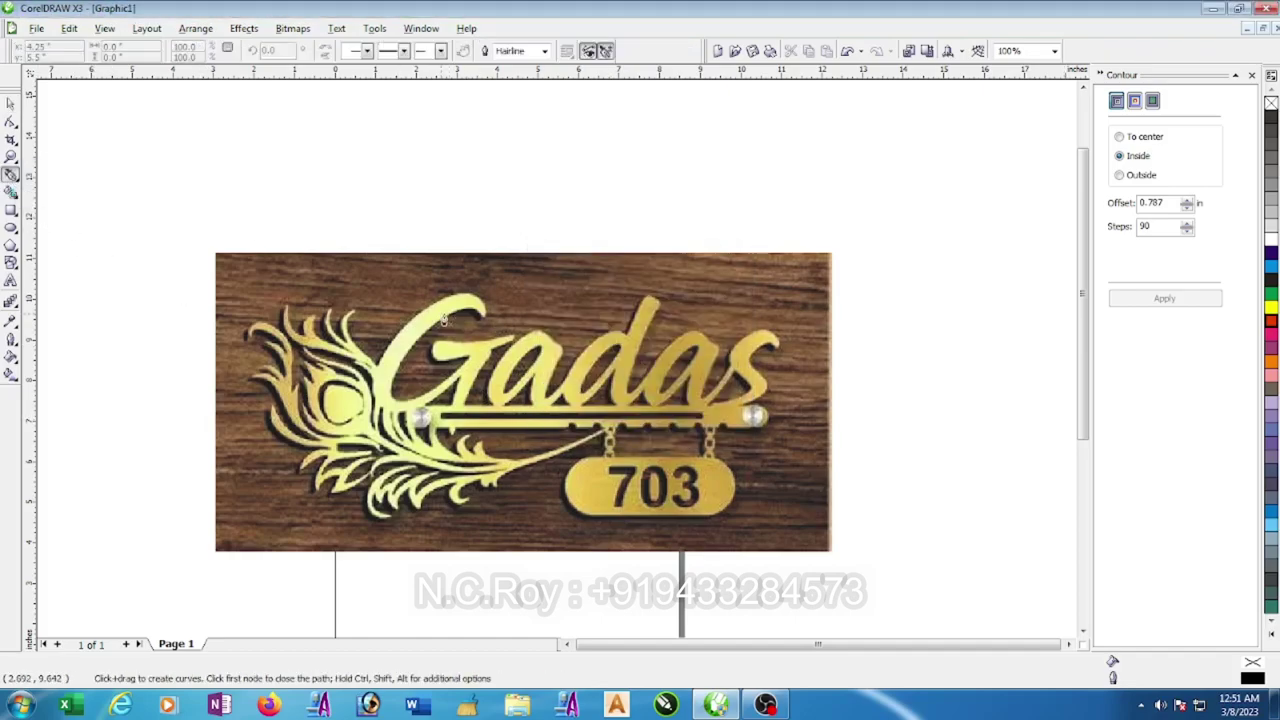
{"action": "scroll", "coordinate": [444, 318], "scroll_direction": "up", "scroll_amount": 1}
{"action": "scroll", "coordinate": [545, 370], "scroll_direction": "up", "scroll_amount": 1}
{"action": "scroll", "coordinate": [545, 370], "scroll_direction": "down", "scroll_amount": 1}
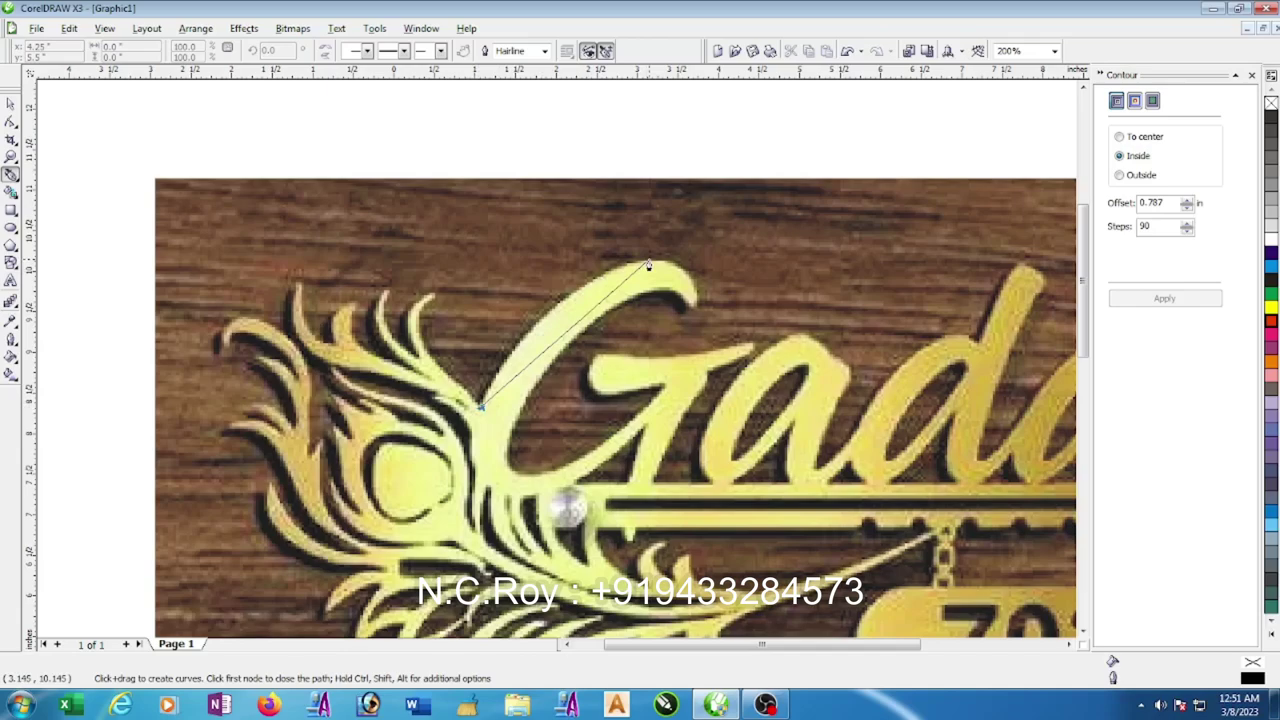
{"action": "left_click_drag", "start_coordinate": [648, 265], "coordinate": [770, 240]}
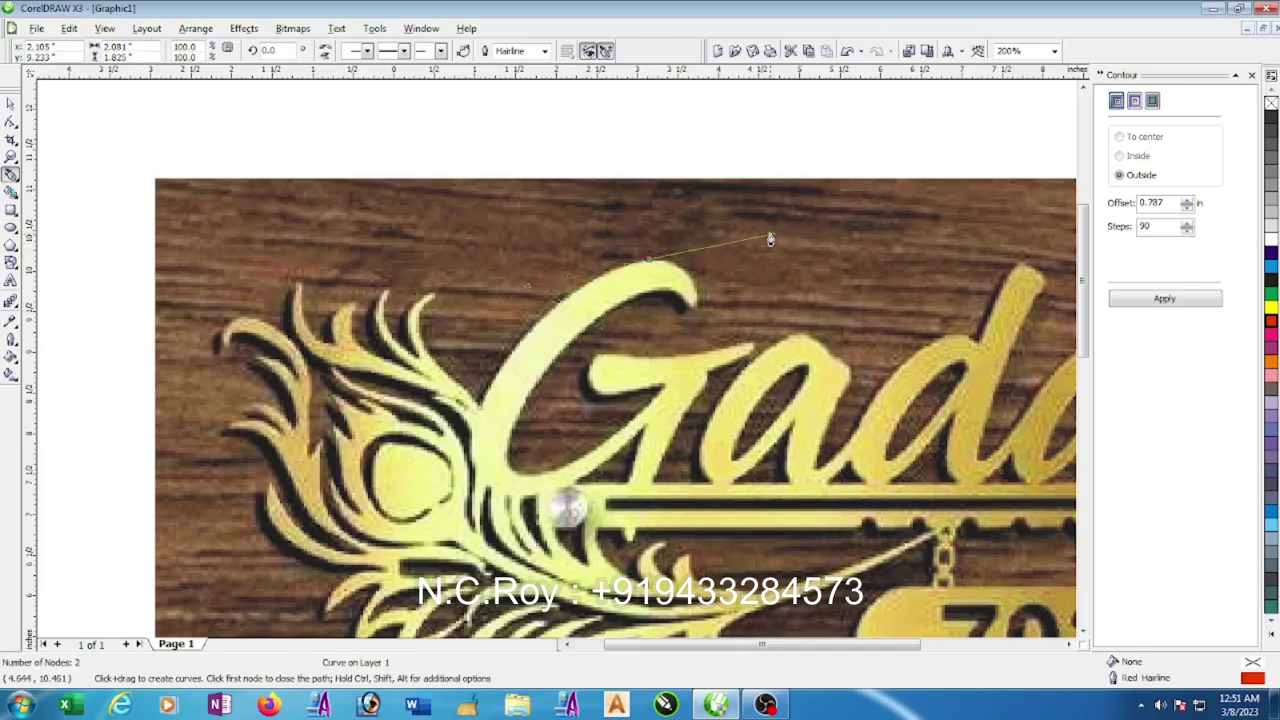
{"action": "left_click", "coordinate": [649, 265]}
{"action": "scroll", "coordinate": [649, 265], "scroll_direction": "up", "scroll_amount": 2}
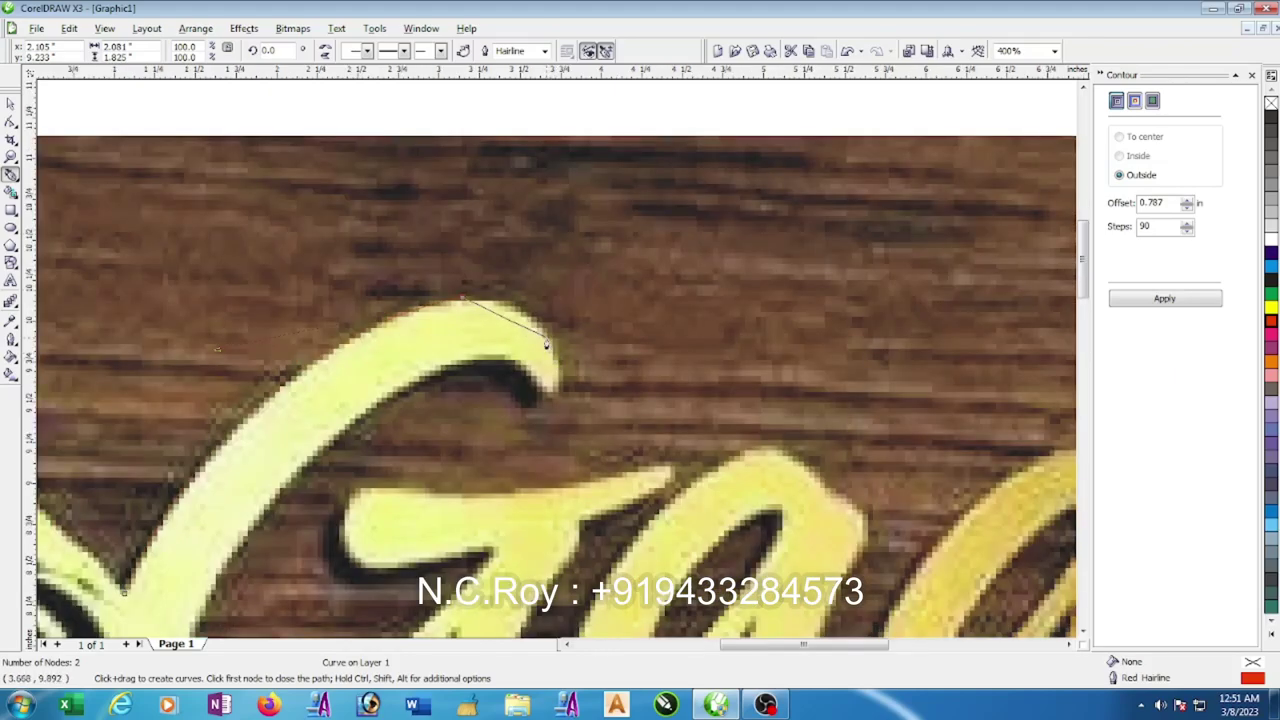
{"action": "mouse_move", "coordinate": [550, 343]}
{"action": "left_mouse_down"}
{"action": "mouse_move", "coordinate": [578, 400]}
{"action": "mouse_move", "coordinate": [532, 402]}
{"action": "left_mouse_up"}
- Give the curve a 2 pt outline and bend it around the hook's tip
{"action": "left_click", "coordinate": [10, 340]}
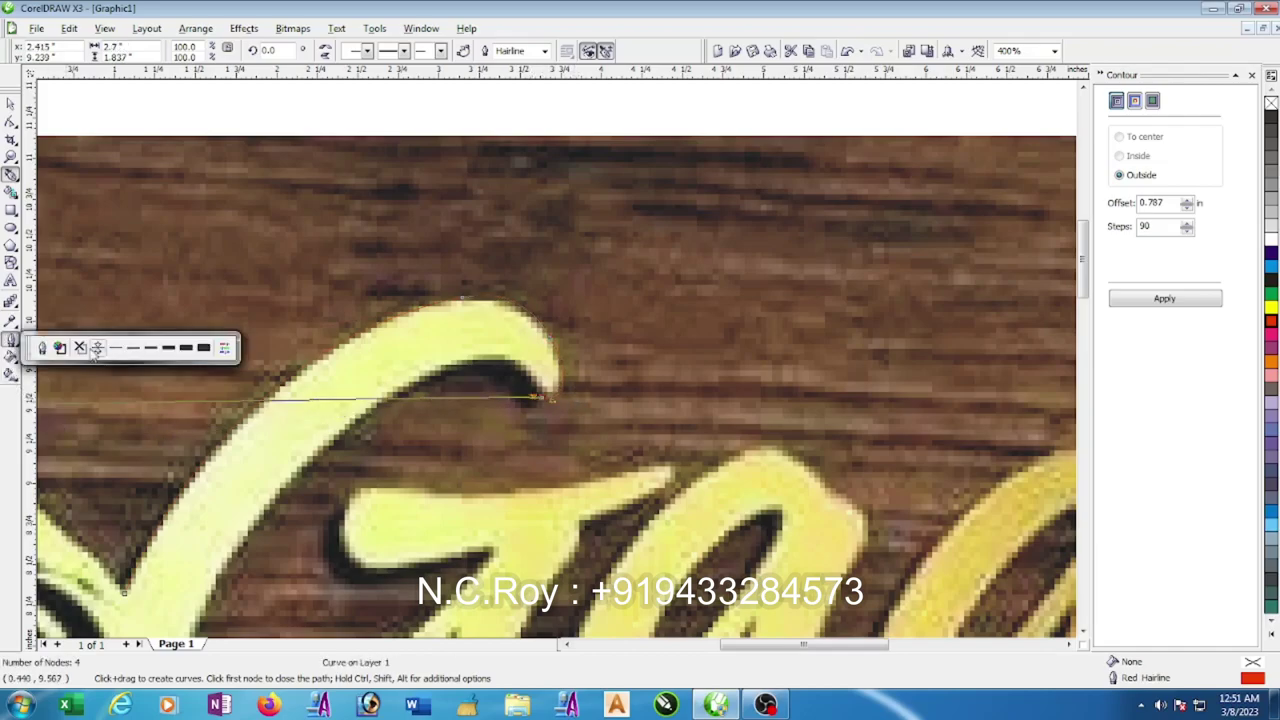
{"action": "left_click", "coordinate": [150, 348]}
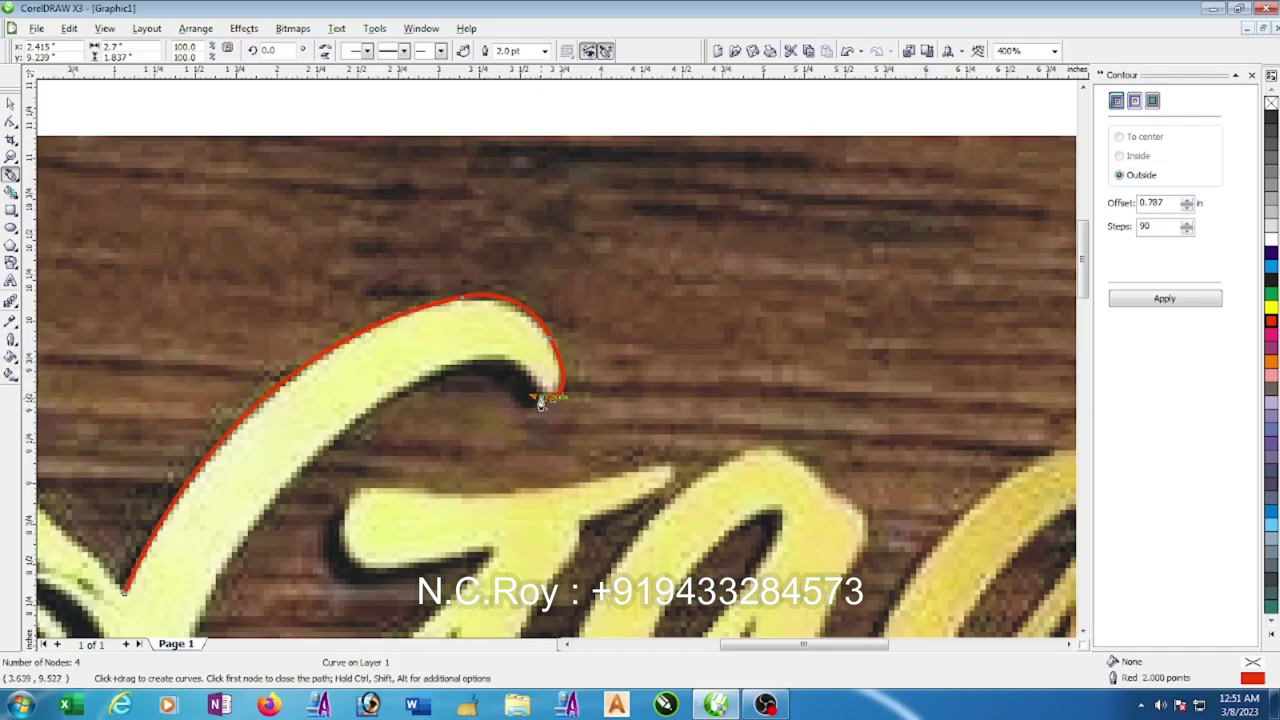
{"action": "scroll", "coordinate": [540, 402], "scroll_direction": "up", "scroll_amount": 1}
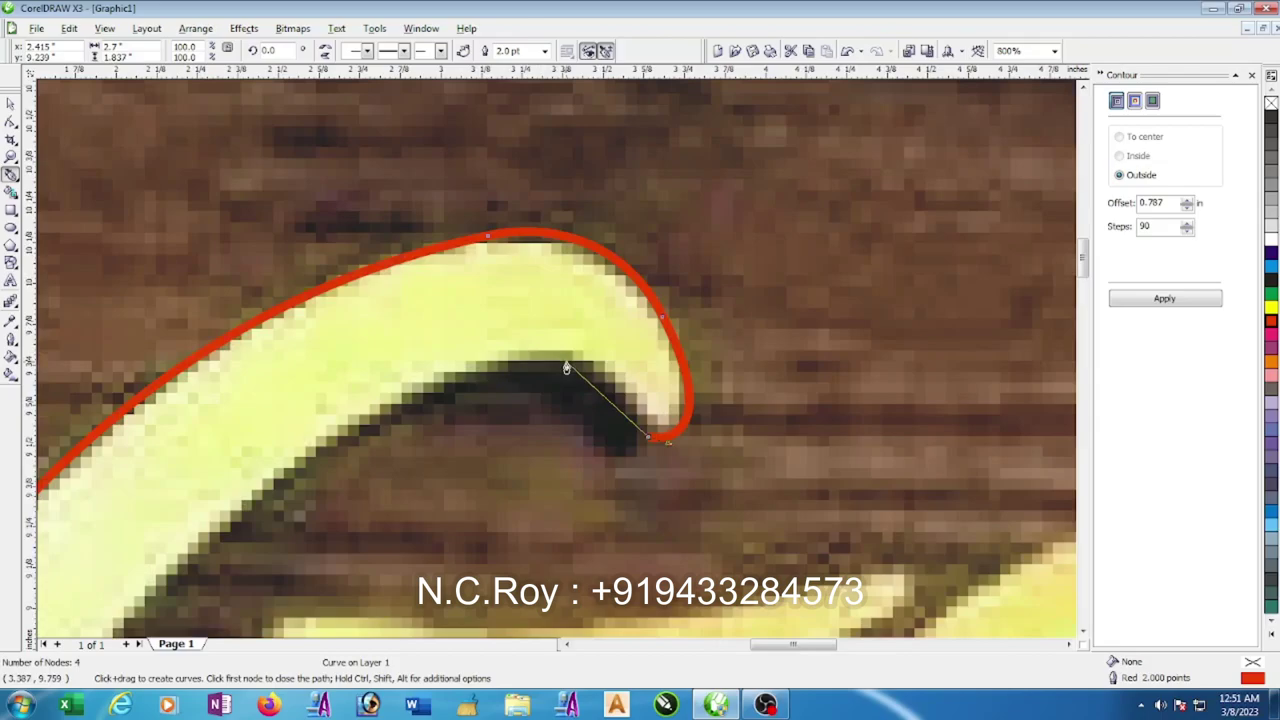
{"action": "mouse_move", "coordinate": [566, 368]}
{"action": "left_mouse_down"}
{"action": "mouse_move", "coordinate": [503, 362]}
{"action": "mouse_move", "coordinate": [515, 360]}
{"action": "left_mouse_up"}
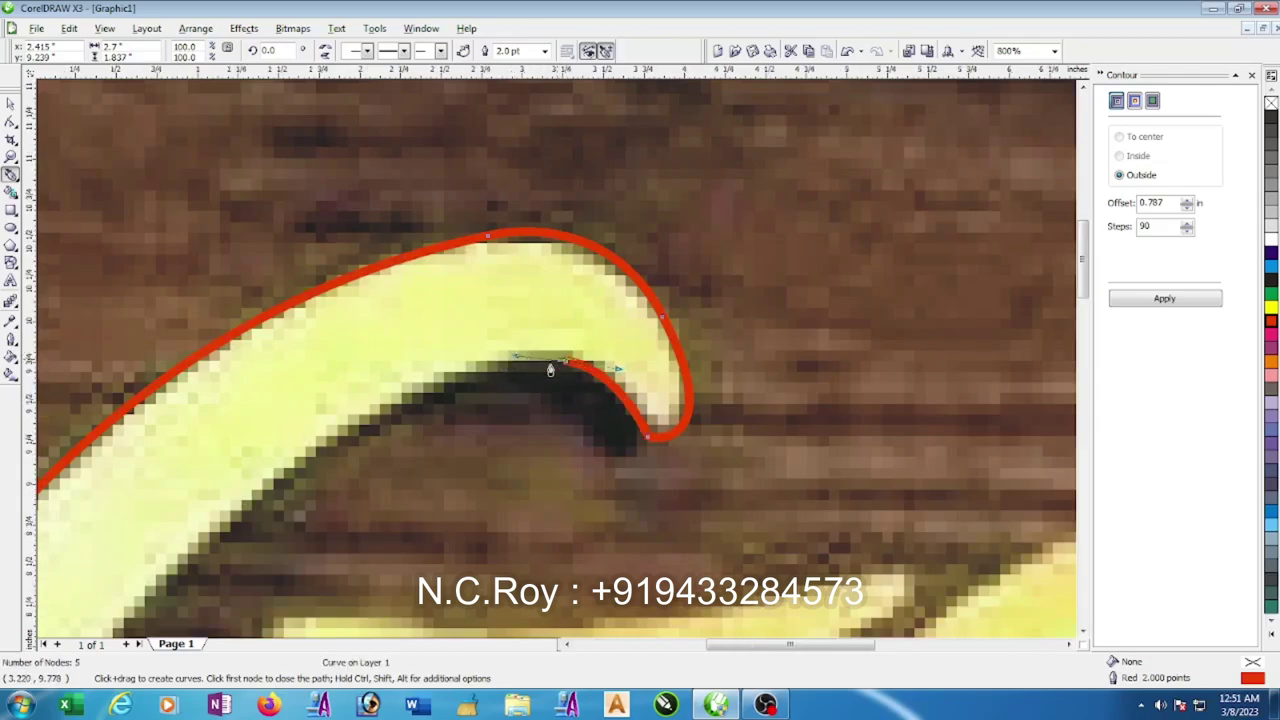
{"action": "scroll", "coordinate": [551, 366], "scroll_direction": "down", "scroll_amount": 1}
{"action": "scroll", "coordinate": [537, 376], "scroll_direction": "down", "scroll_amount": 1}
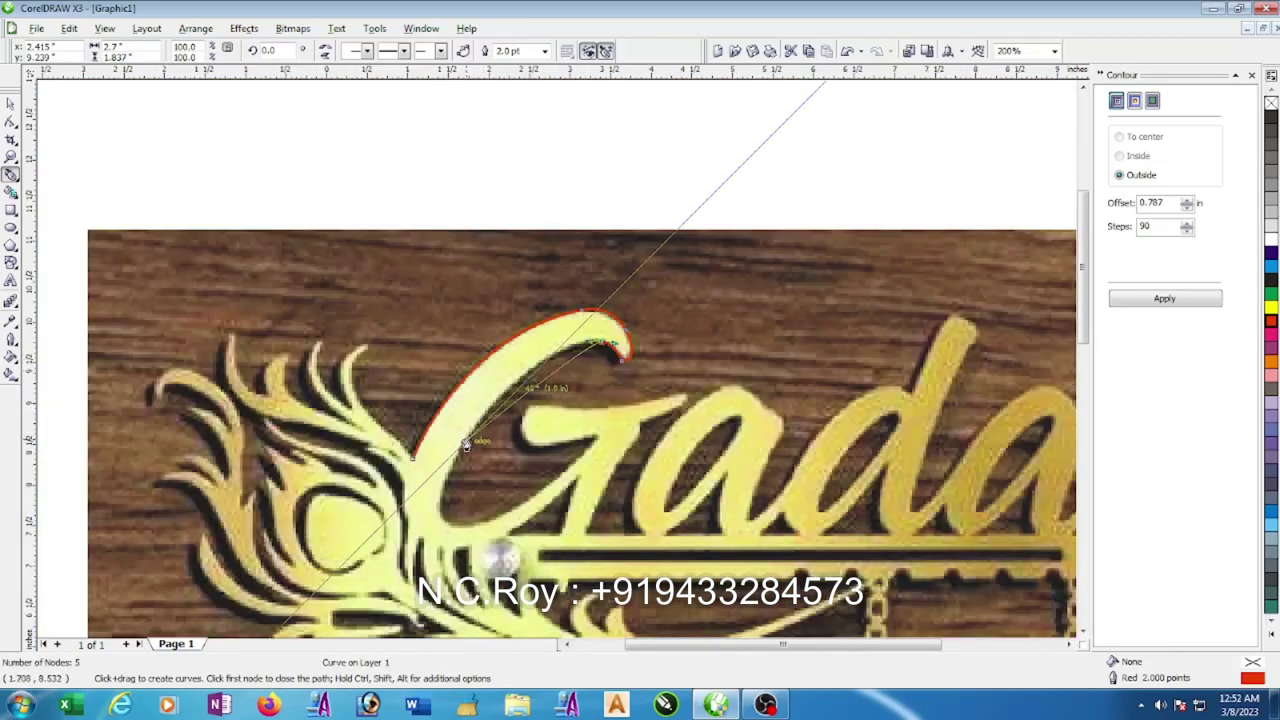
- Trace the G's left edge, back, lower bowl and inner stroke
{"action": "left_click_drag", "start_coordinate": [462, 440], "coordinate": [408, 538]}
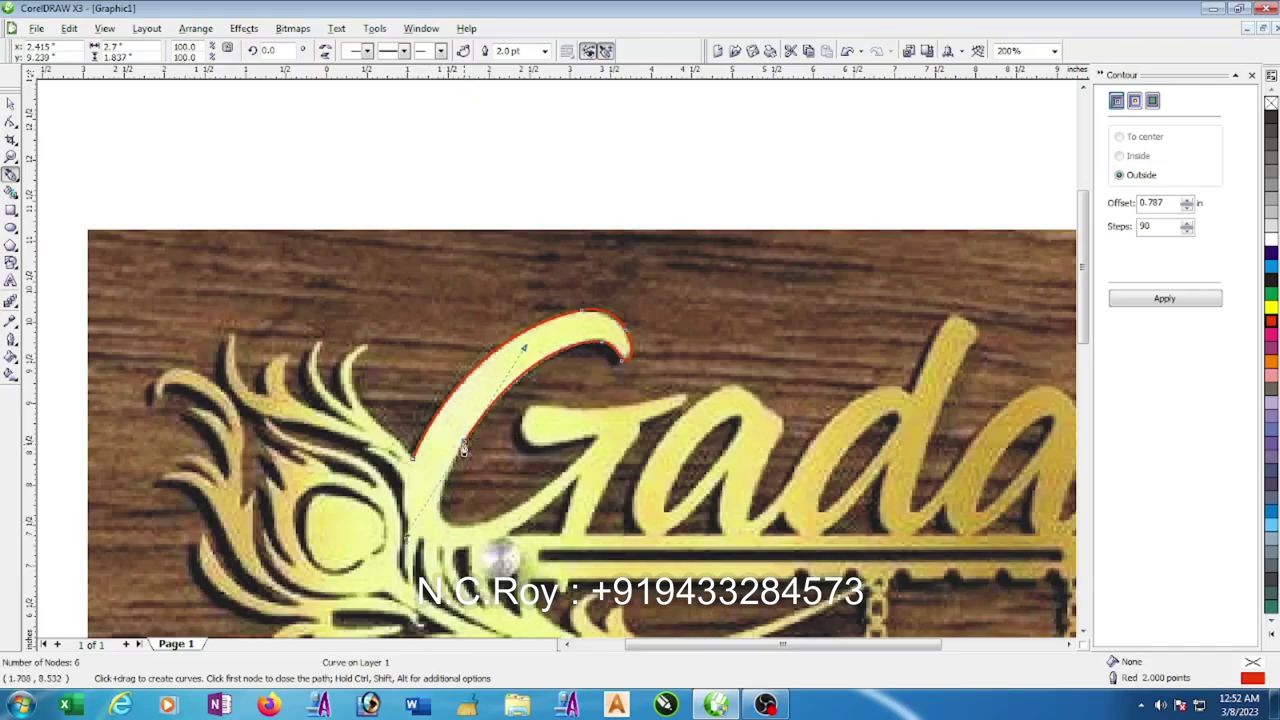
{"action": "left_click_drag", "start_coordinate": [484, 523], "coordinate": [570, 505]}
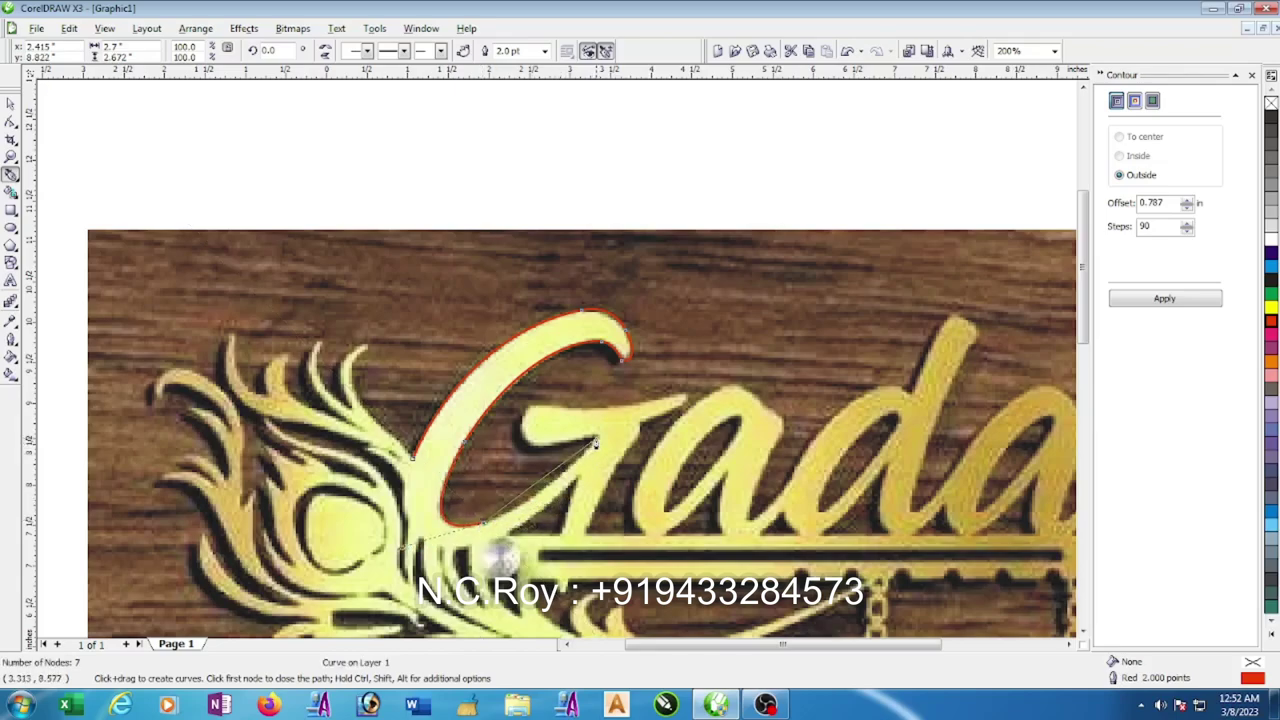
{"action": "left_click_drag", "start_coordinate": [596, 444], "coordinate": [660, 368]}
{"action": "scroll", "coordinate": [586, 443], "scroll_direction": "up", "scroll_amount": 1}
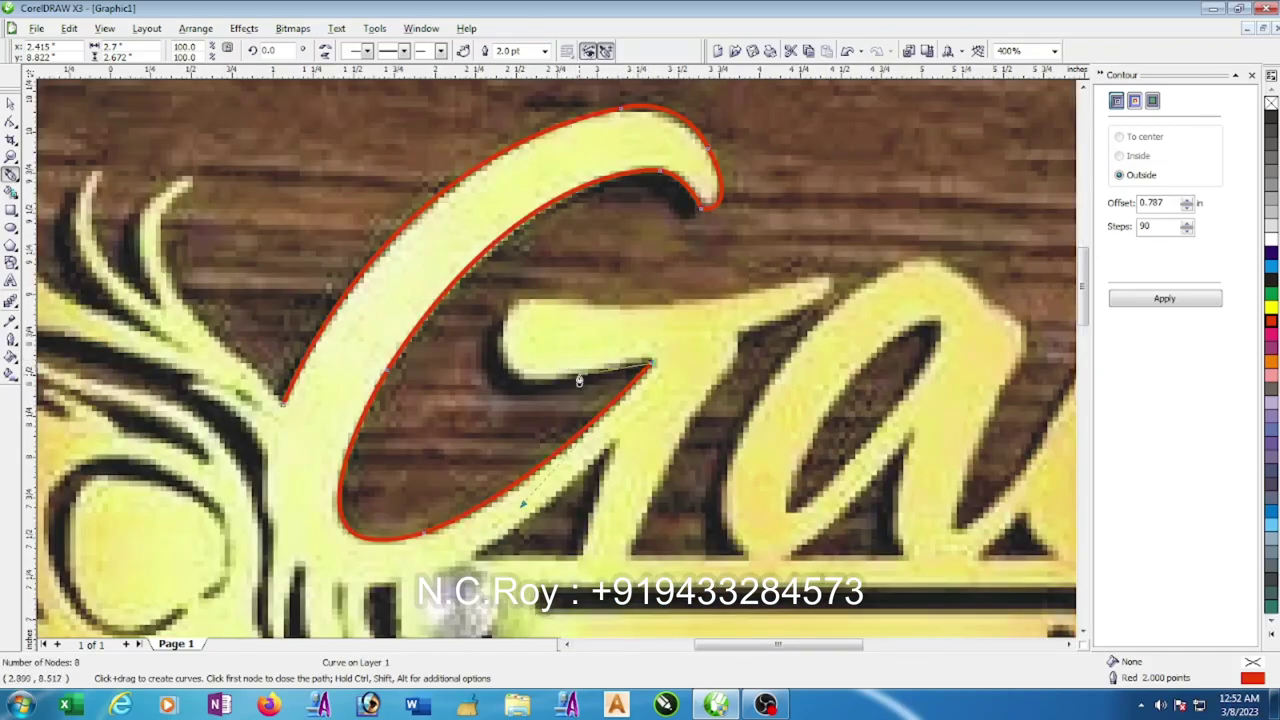
{"action": "mouse_move", "coordinate": [579, 380]}
{"action": "left_mouse_down"}
{"action": "mouse_move", "coordinate": [543, 381]}
{"action": "mouse_move", "coordinate": [491, 340]}
{"action": "left_mouse_up"}
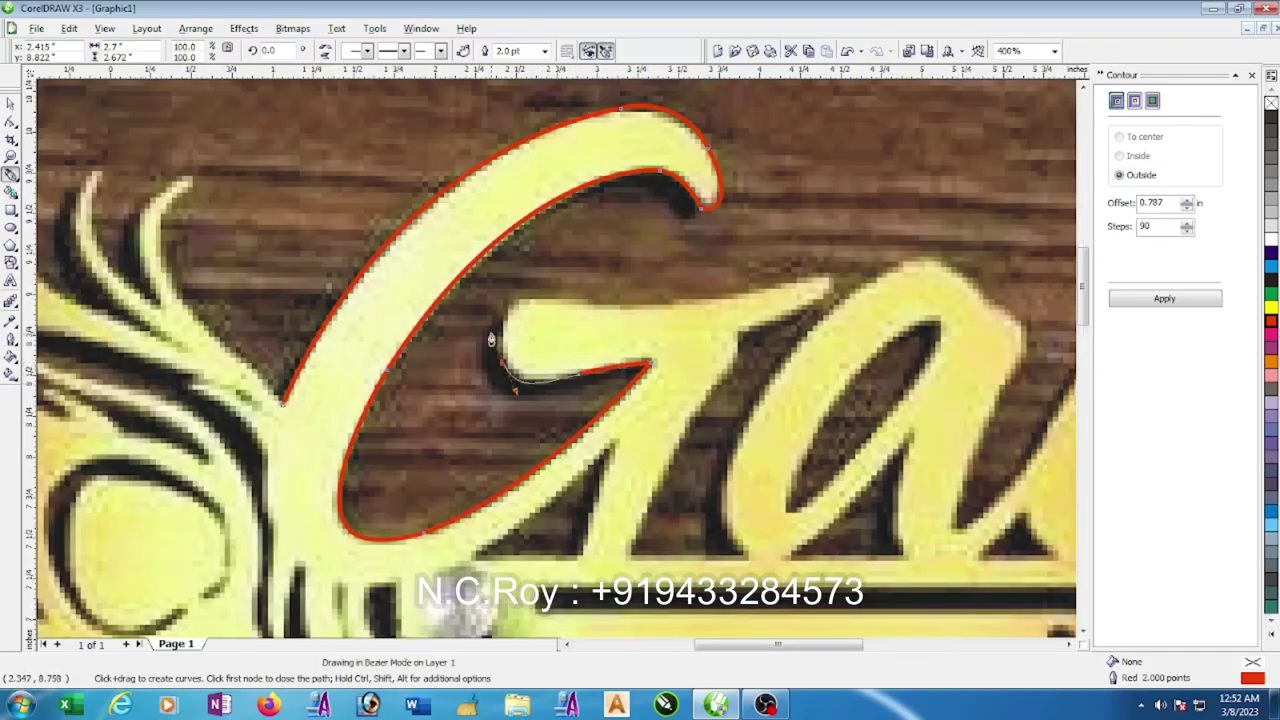
{"action": "left_click_drag", "start_coordinate": [520, 298], "coordinate": [541, 299]}
- Outline the G's crossbar along its top edge, tip and underside
{"action": "left_click", "coordinate": [690, 301]}
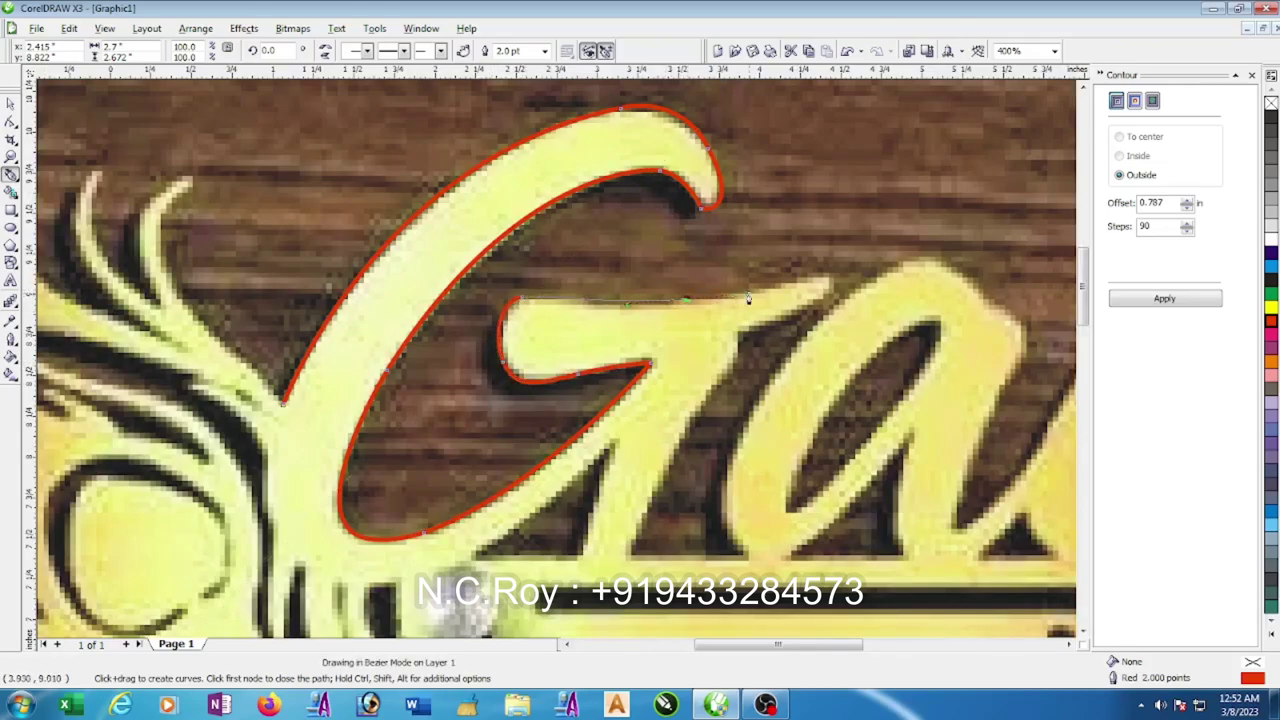
{"action": "left_click_drag", "start_coordinate": [822, 277], "coordinate": [831, 292]}
{"action": "left_click", "coordinate": [827, 300]}
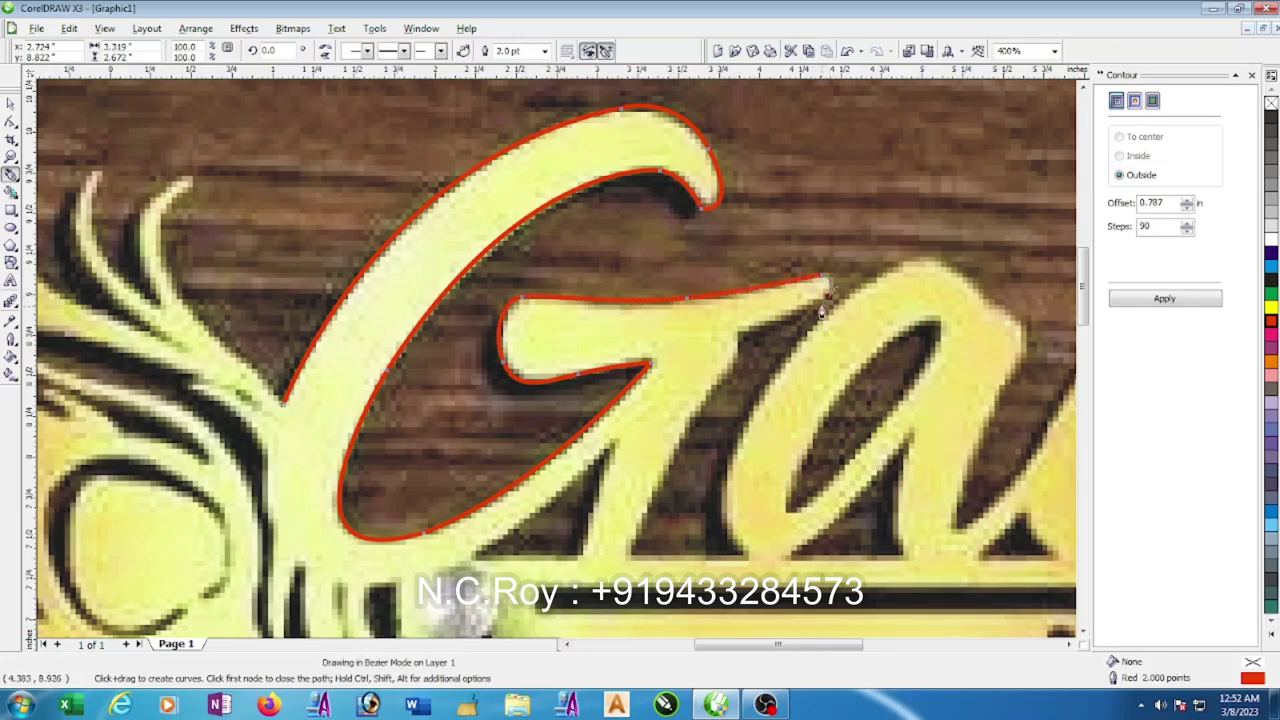
{"action": "left_click", "coordinate": [737, 334]}
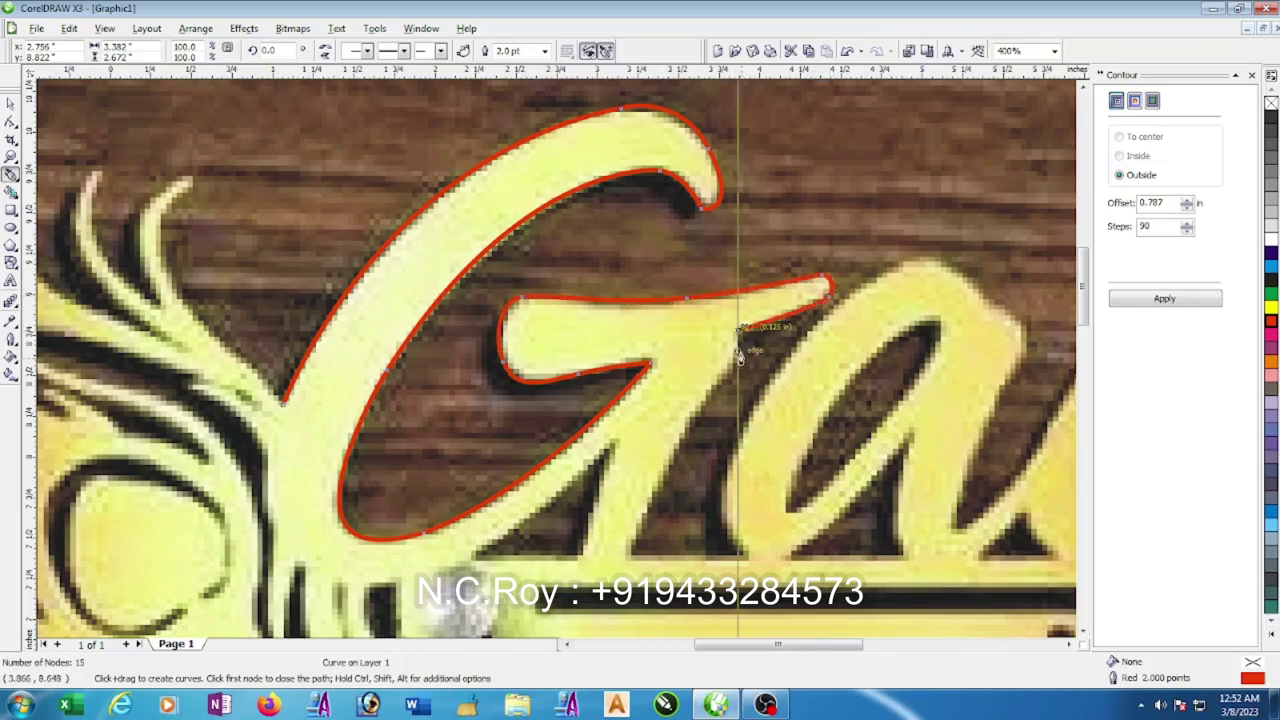
{"action": "left_click_drag", "start_coordinate": [706, 402], "coordinate": [662, 490]}
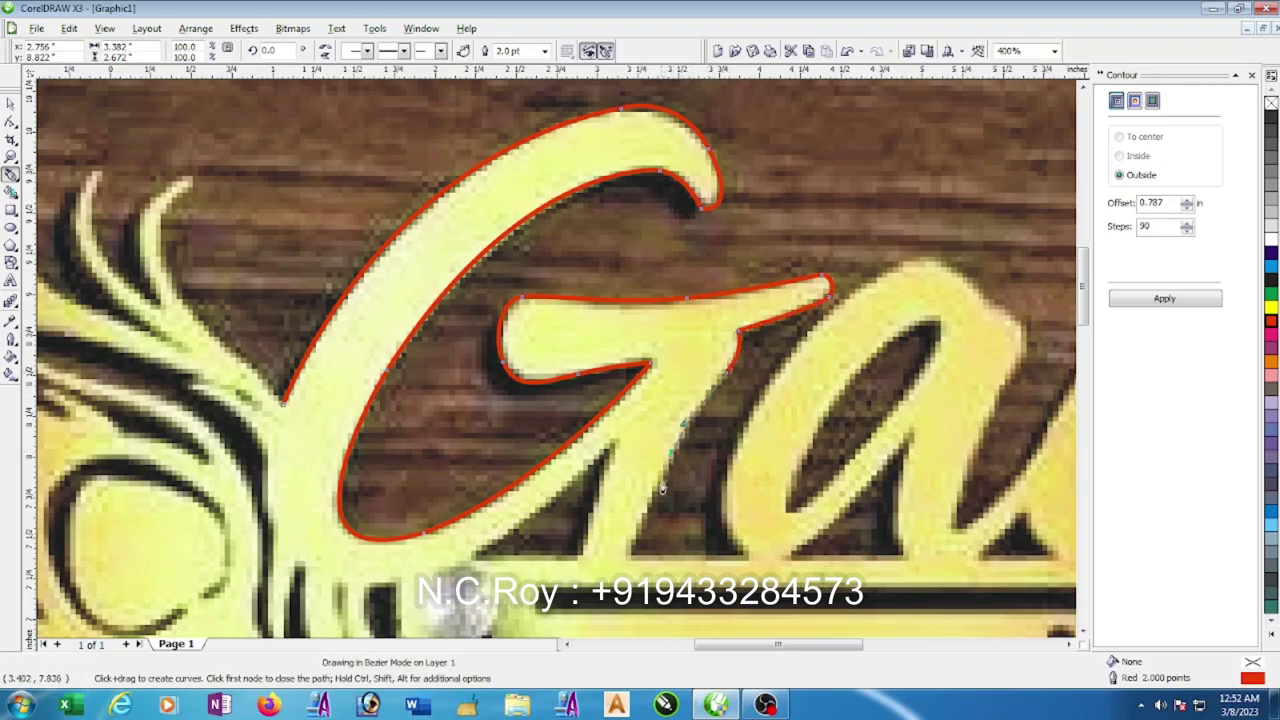
- Run the outline down the G's tail and up over the top of the a
{"action": "left_click", "coordinate": [629, 558]}
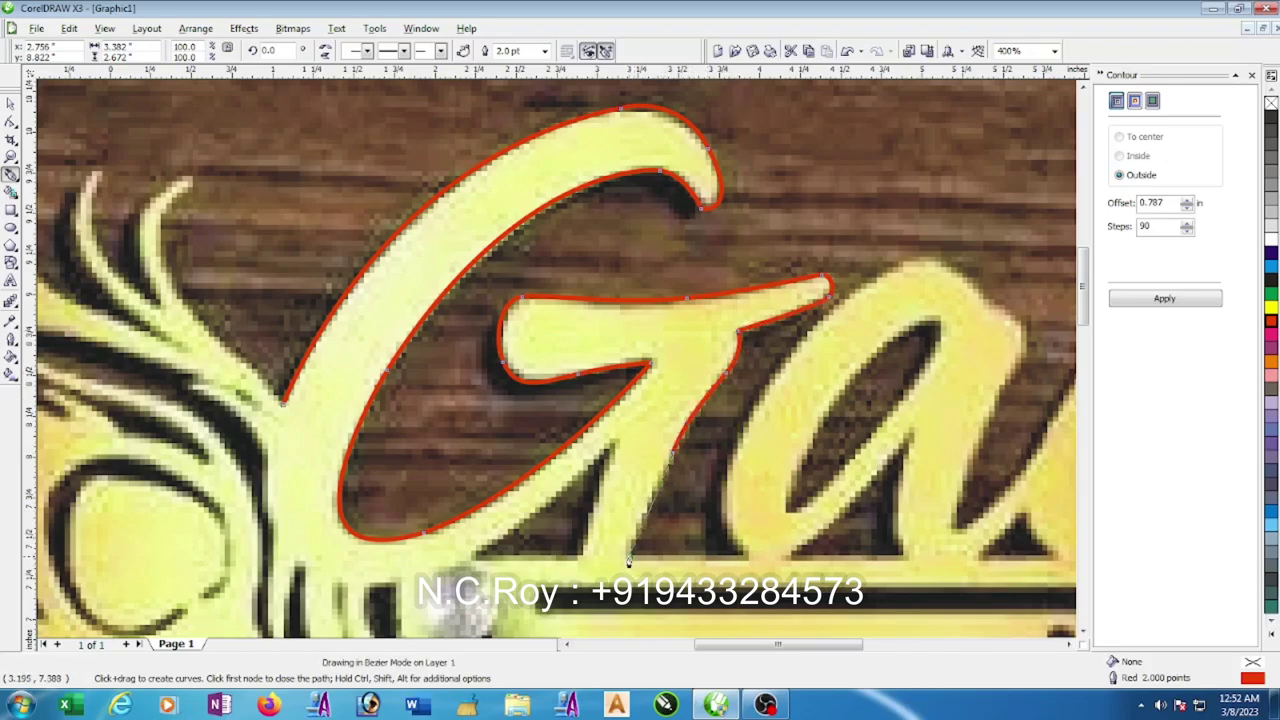
{"action": "left_click", "coordinate": [744, 558]}
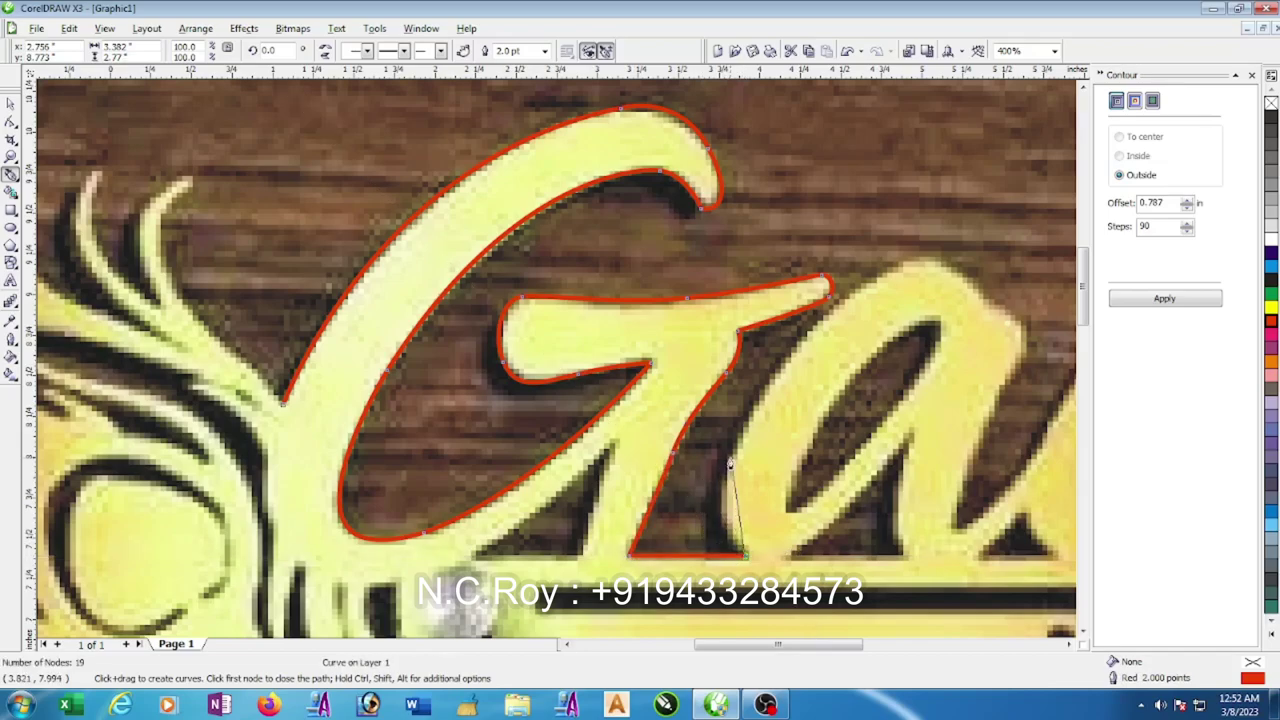
{"action": "left_click_drag", "start_coordinate": [760, 387], "coordinate": [765, 383]}
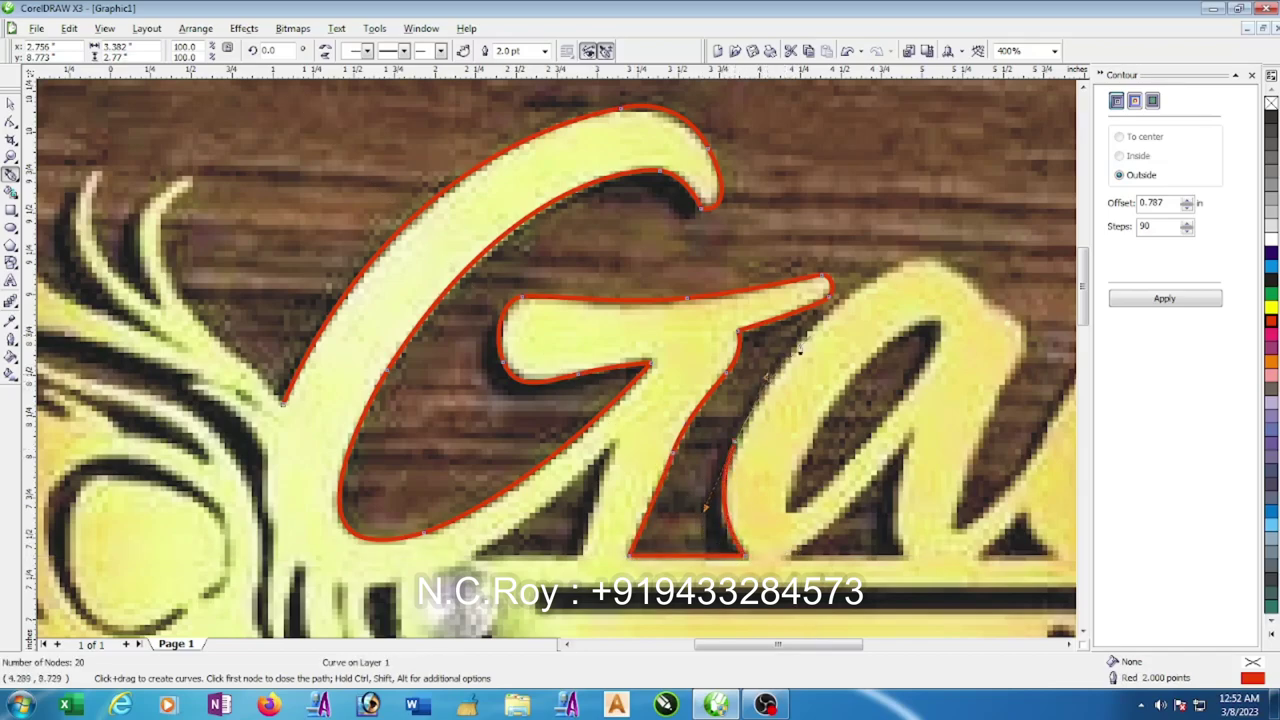
{"action": "mouse_move", "coordinate": [871, 284]}
{"action": "left_mouse_down"}
{"action": "mouse_move", "coordinate": [906, 263]}
{"action": "mouse_move", "coordinate": [986, 294]}
{"action": "mouse_move", "coordinate": [1020, 336]}
{"action": "left_mouse_up"}
{"action": "left_click", "coordinate": [1001, 313]}
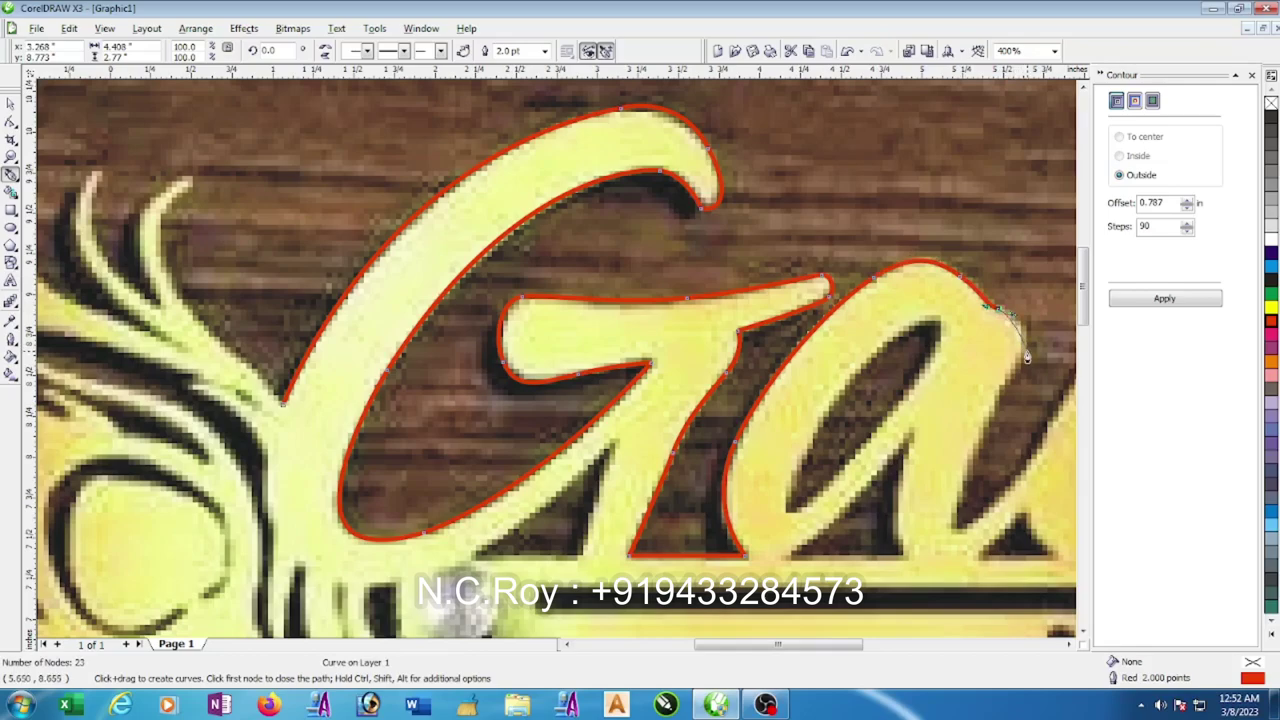
{"action": "left_click", "coordinate": [1026, 357]}
- Trace down the a's right stroke, along its bottom and over the hump toward the d
{"action": "scroll", "coordinate": [1026, 357], "scroll_direction": "down", "scroll_amount": 2}
{"action": "scroll", "coordinate": [553, 371], "scroll_direction": "up", "scroll_amount": 2}
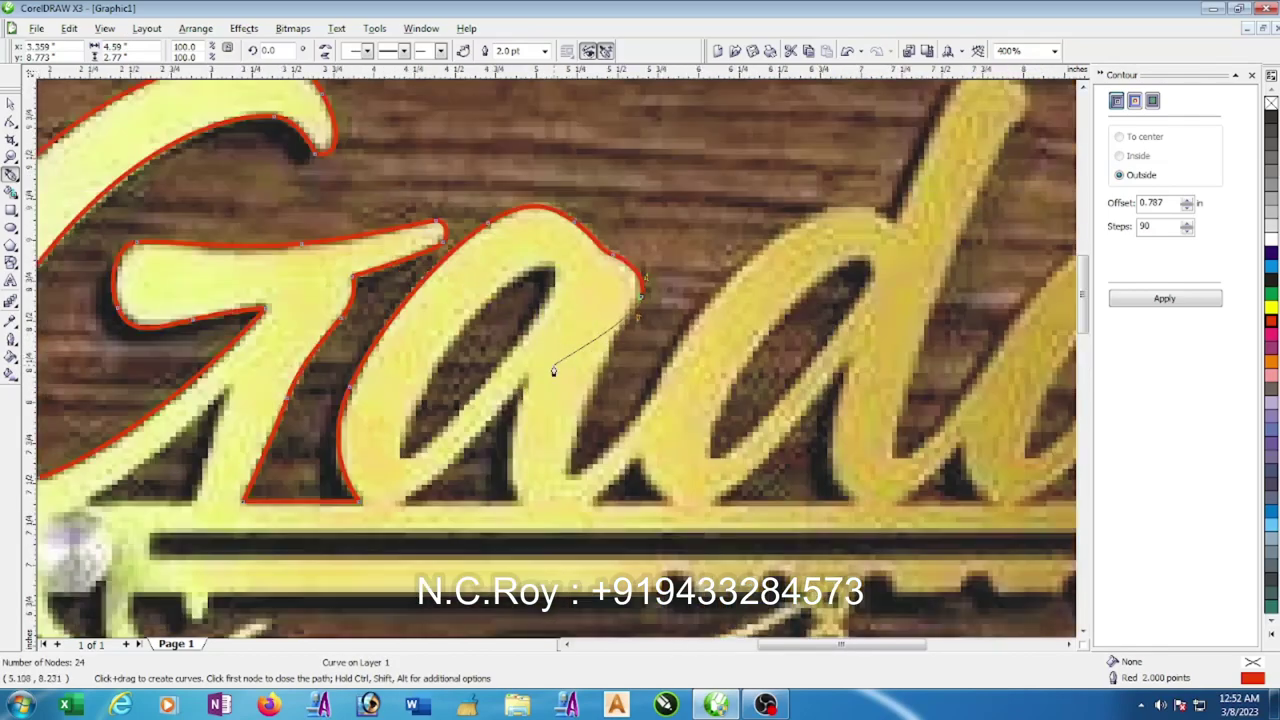
{"action": "mouse_move", "coordinate": [590, 395]}
{"action": "left_mouse_down"}
{"action": "mouse_move", "coordinate": [570, 487]}
{"action": "mouse_move", "coordinate": [652, 395]}
{"action": "left_mouse_up"}
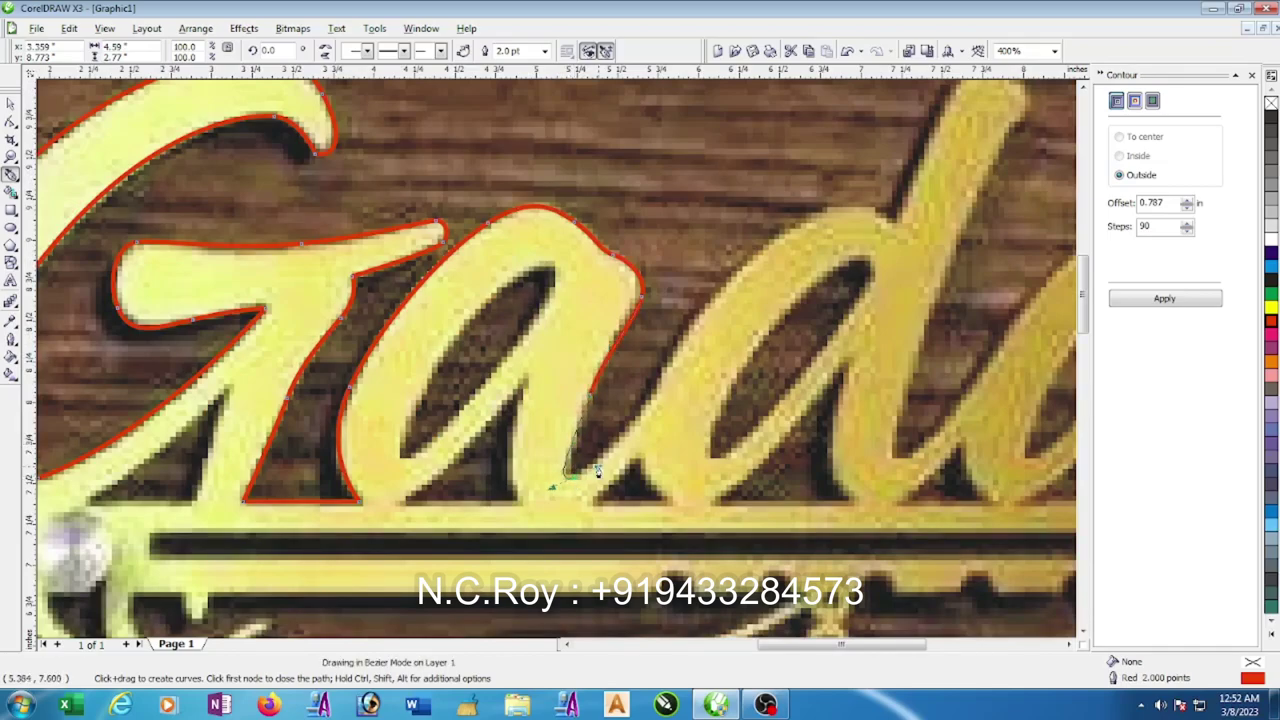
{"action": "left_click", "coordinate": [643, 405]}
{"action": "left_click_drag", "start_coordinate": [730, 284], "coordinate": [798, 213]}
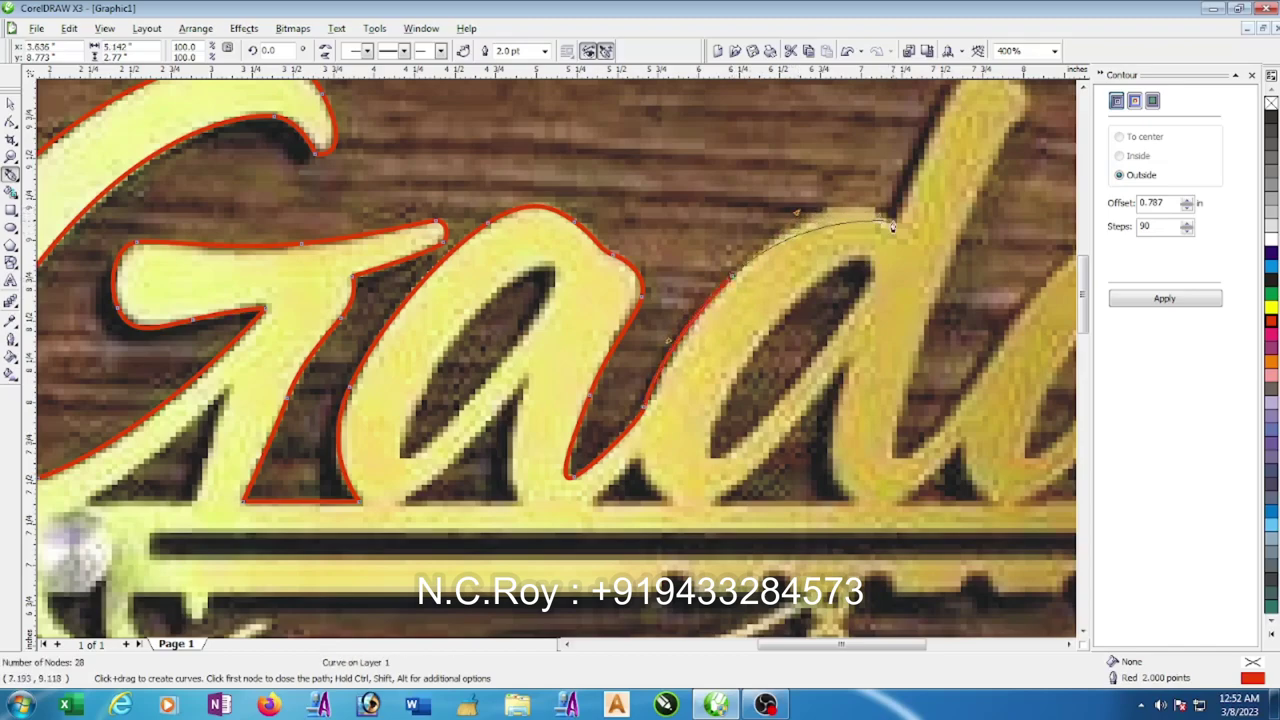
{"action": "left_click_drag", "start_coordinate": [891, 217], "coordinate": [939, 249]}
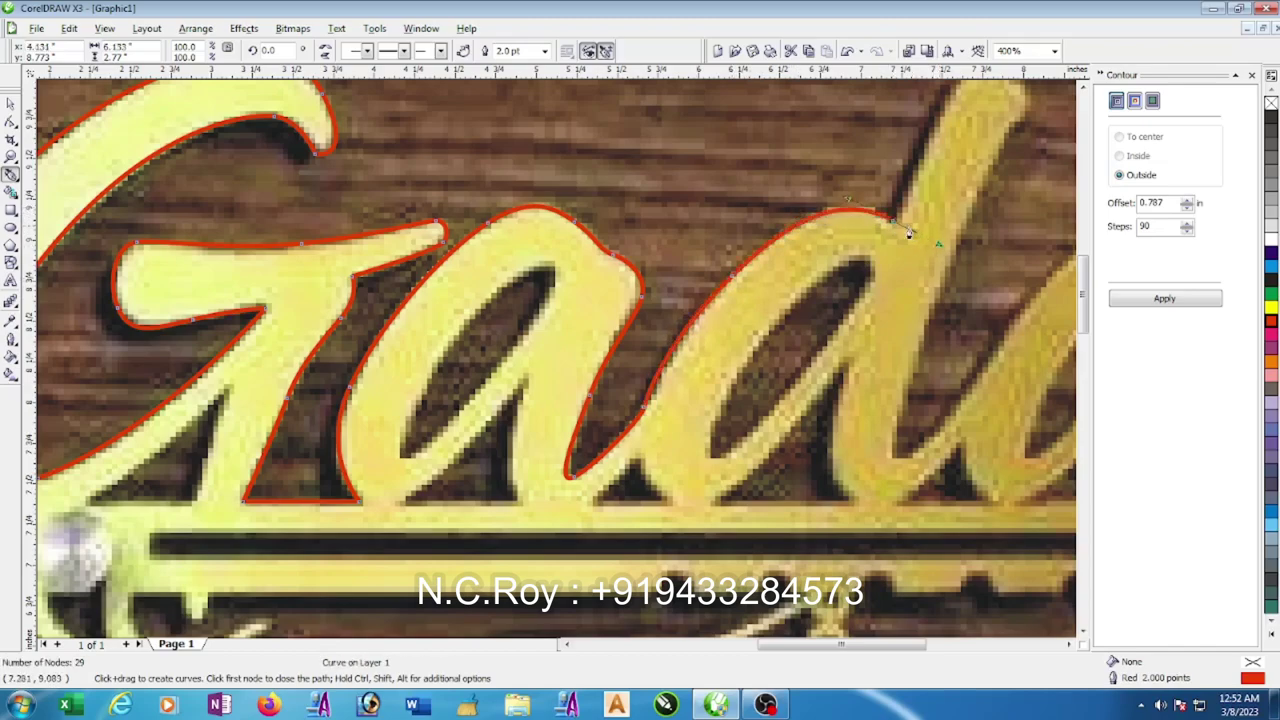
- Outline the d stem up to the ascender's tip and back down its right side
{"action": "scroll", "coordinate": [893, 225], "scroll_direction": "down", "scroll_amount": 2}
{"action": "scroll", "coordinate": [565, 275], "scroll_direction": "up", "scroll_amount": 2}
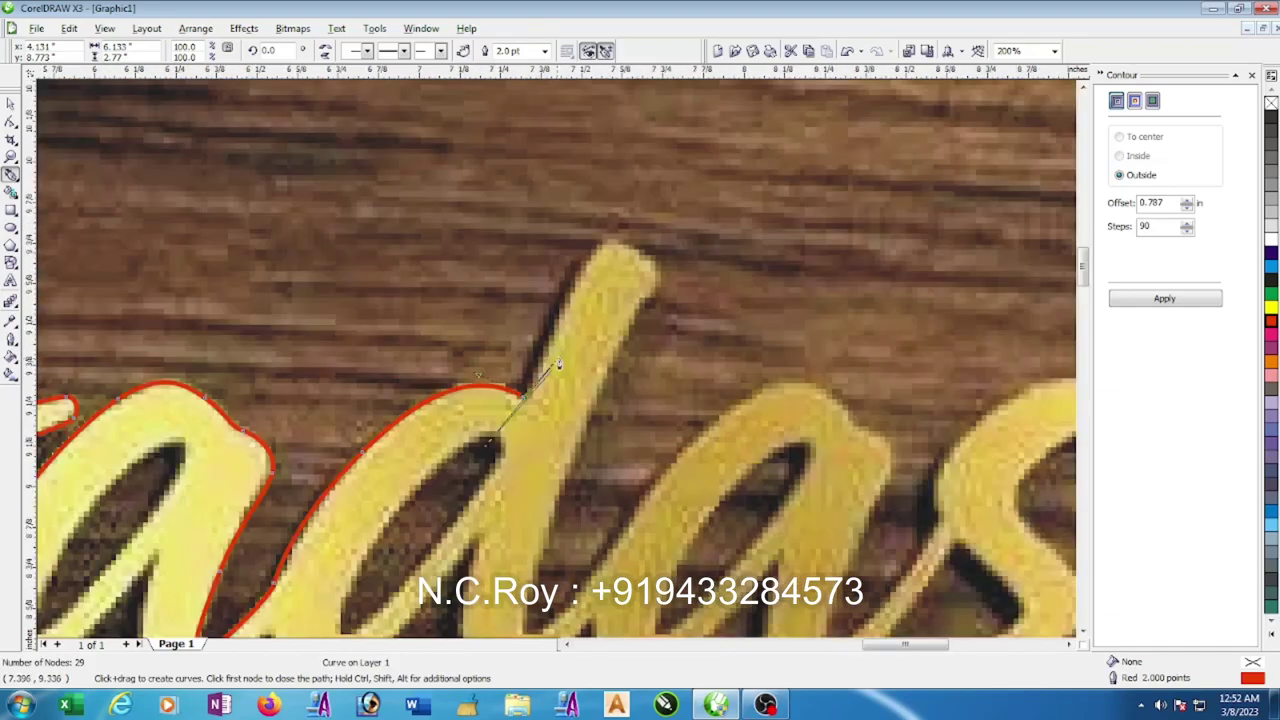
{"action": "scroll", "coordinate": [565, 275], "scroll_direction": "up", "scroll_amount": 1}
{"action": "left_click_drag", "start_coordinate": [576, 245], "coordinate": [615, 174]}
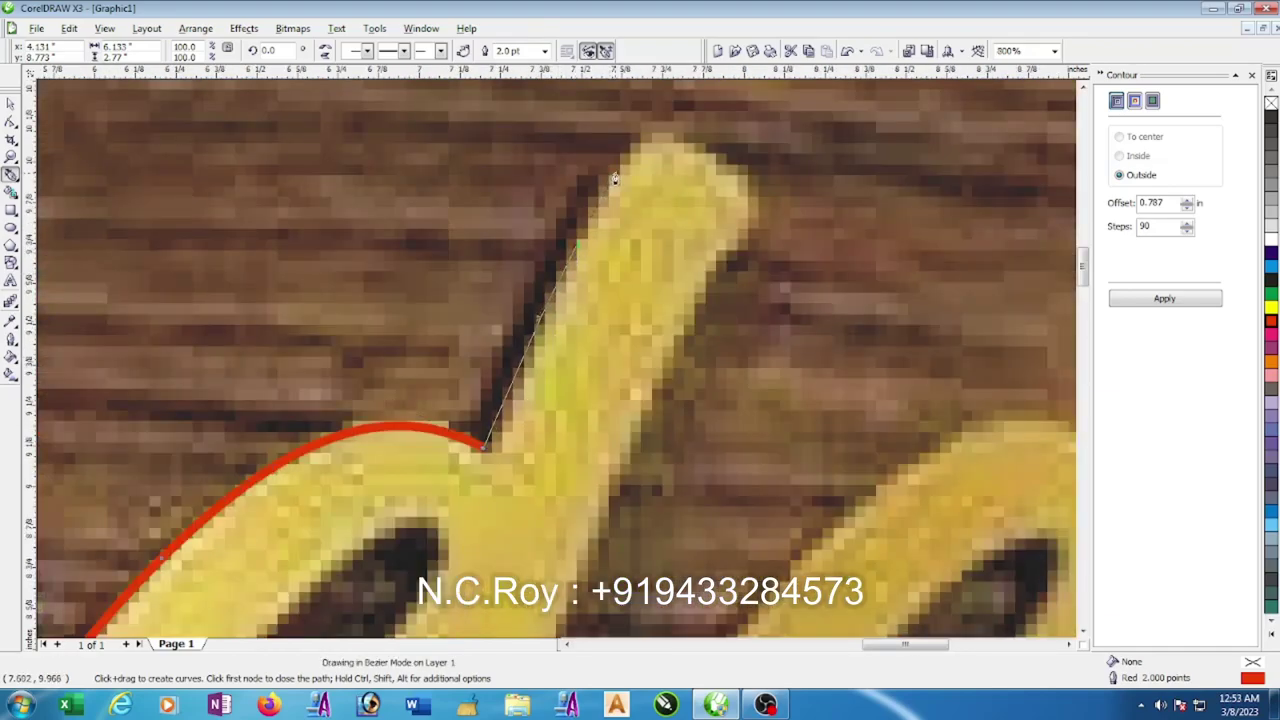
{"action": "left_click_drag", "start_coordinate": [671, 131], "coordinate": [693, 132]}
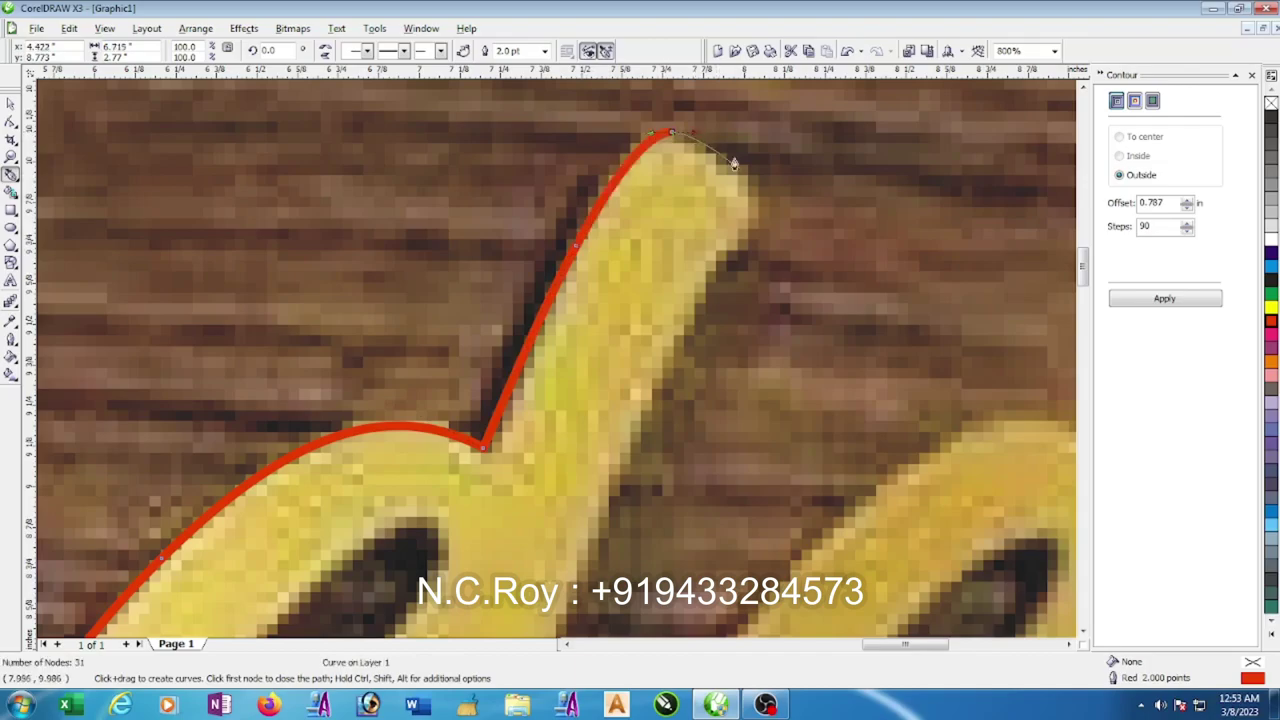
{"action": "left_click_drag", "start_coordinate": [760, 208], "coordinate": [768, 221]}
{"action": "left_click_drag", "start_coordinate": [714, 262], "coordinate": [702, 286]}
{"action": "scroll", "coordinate": [521, 427], "scroll_direction": "down", "scroll_amount": 1}
{"action": "scroll", "coordinate": [521, 427], "scroll_direction": "down", "scroll_amount": 3}
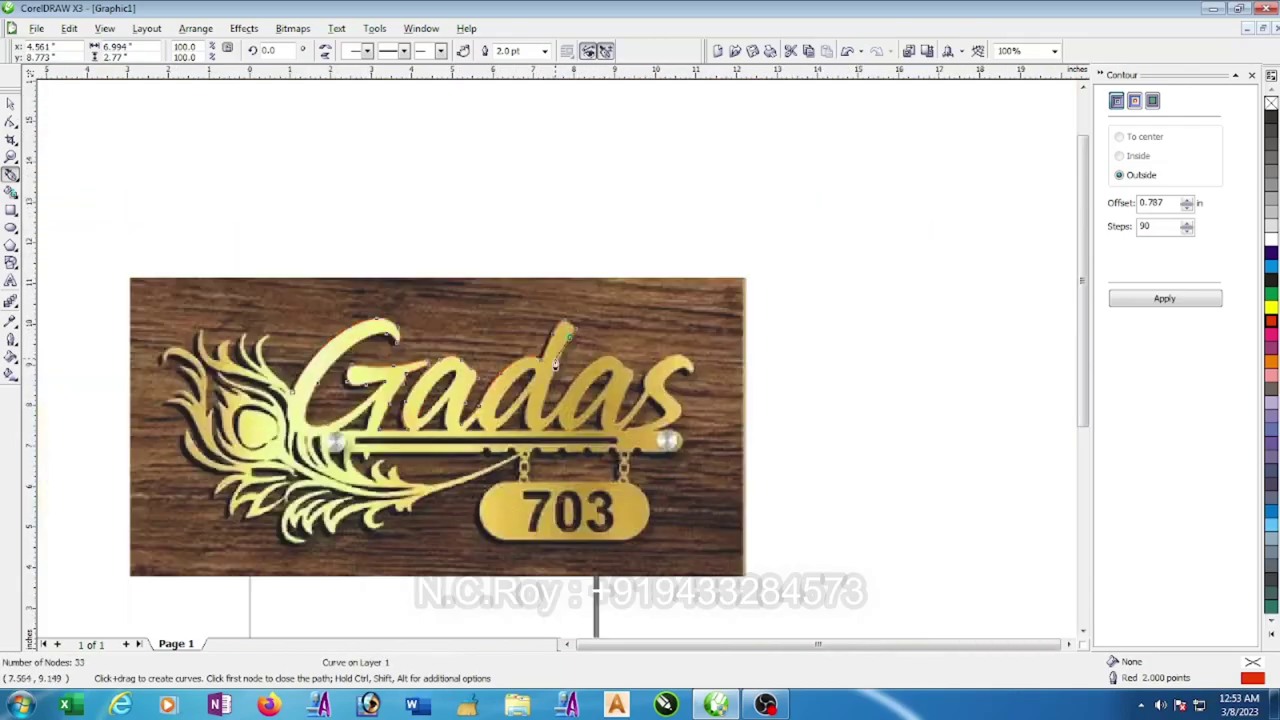
{"action": "scroll", "coordinate": [540, 390], "scroll_direction": "up", "scroll_amount": 2}
{"action": "scroll", "coordinate": [553, 372], "scroll_direction": "up", "scroll_amount": 1}
{"action": "scroll", "coordinate": [553, 372], "scroll_direction": "down", "scroll_amount": 1}
{"action": "scroll", "coordinate": [553, 372], "scroll_direction": "up", "scroll_amount": 1}
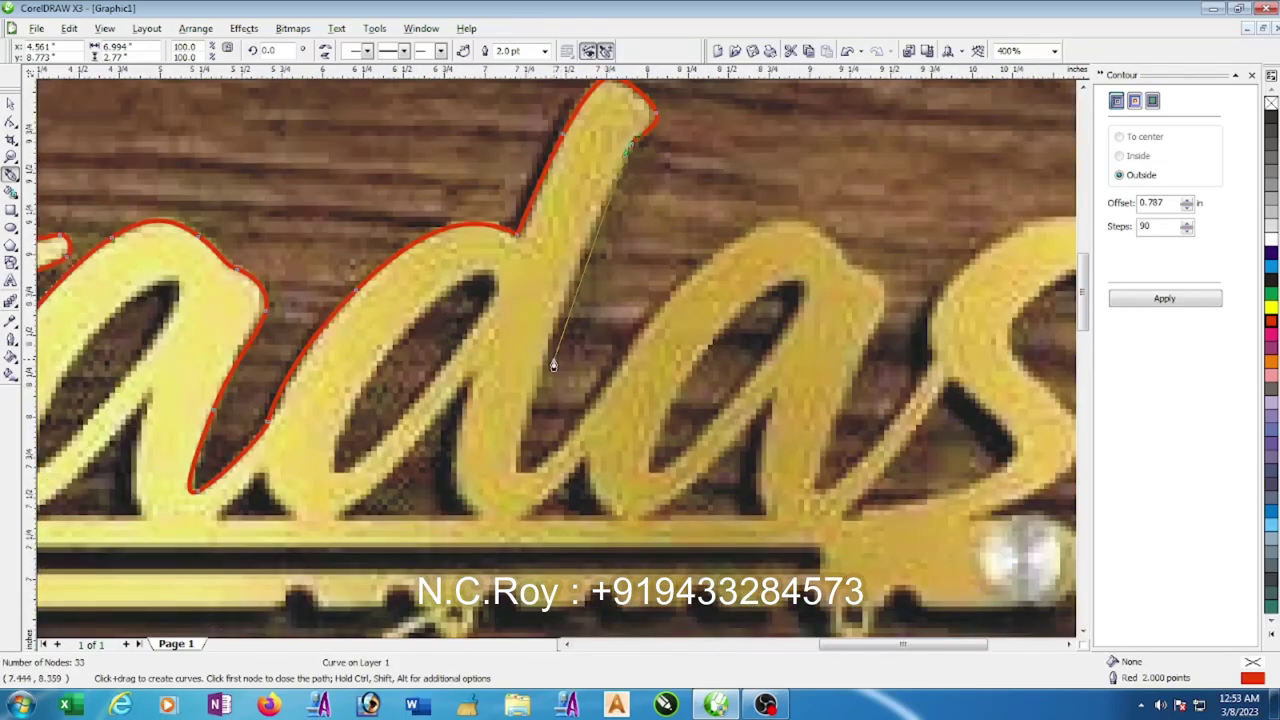
{"action": "left_click_drag", "start_coordinate": [557, 307], "coordinate": [544, 350]}
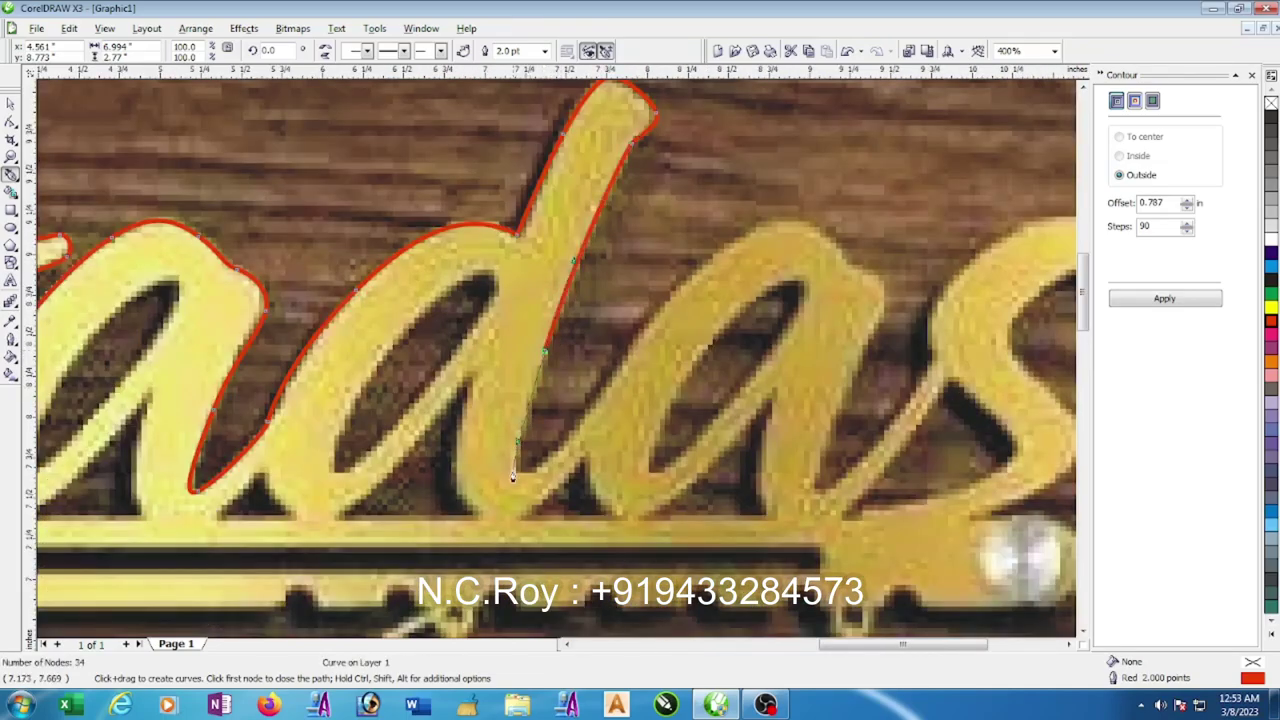
{"action": "left_click_drag", "start_coordinate": [523, 472], "coordinate": [543, 474]}
- Trace over the second a's top and shoulder, down its right stroke and up the s's left side
{"action": "left_click_drag", "start_coordinate": [630, 354], "coordinate": [663, 308]}
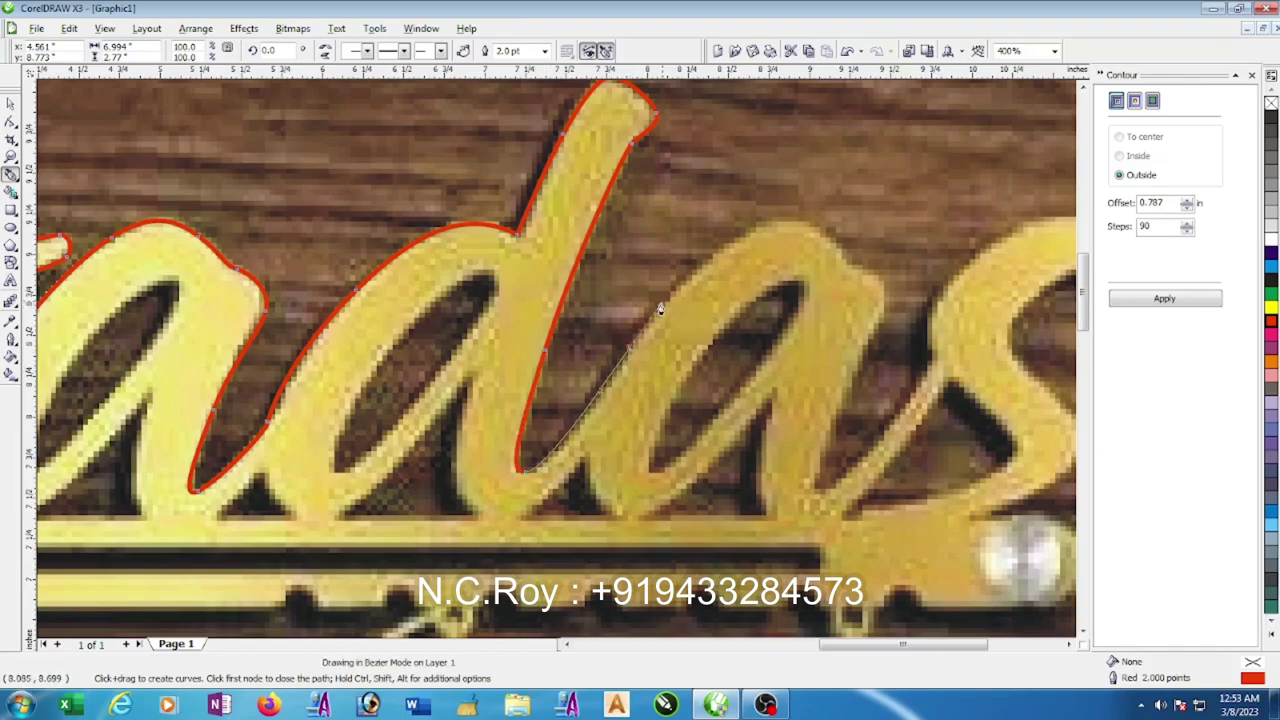
{"action": "left_click_drag", "start_coordinate": [775, 226], "coordinate": [830, 208]}
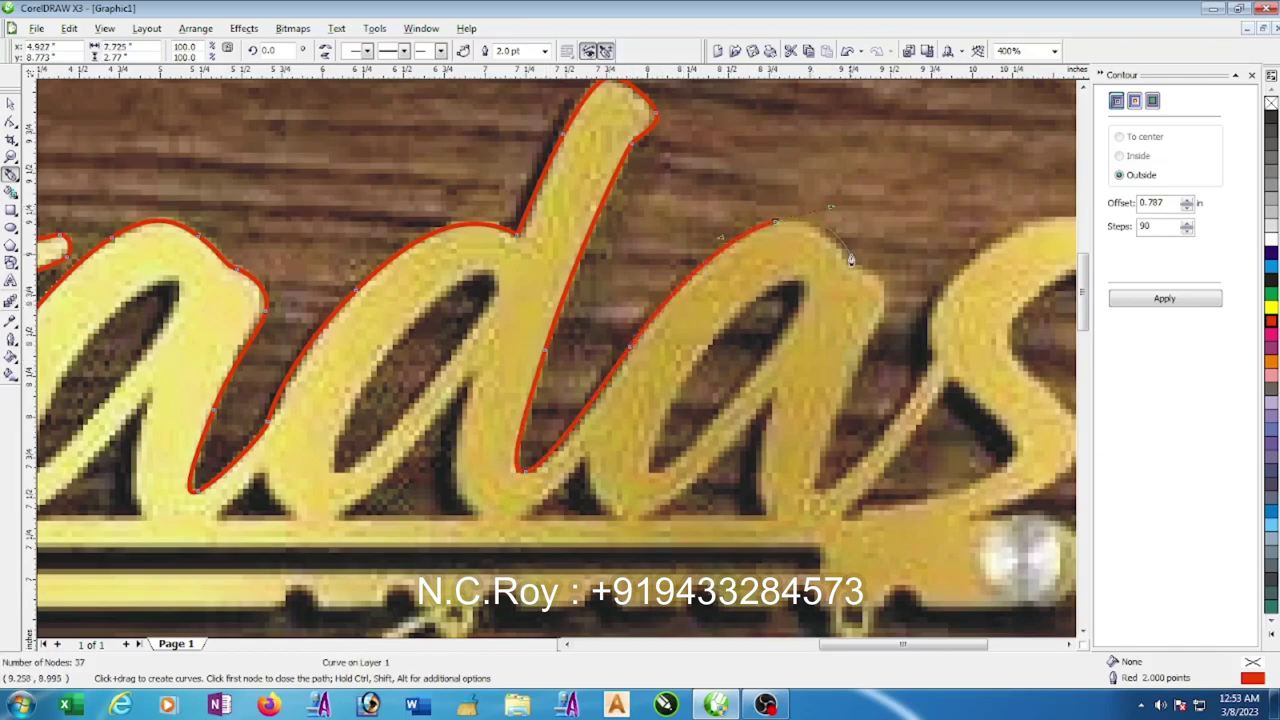
{"action": "left_click_drag", "start_coordinate": [848, 268], "coordinate": [895, 316]}
{"action": "left_click_drag", "start_coordinate": [840, 410], "coordinate": [822, 440]}
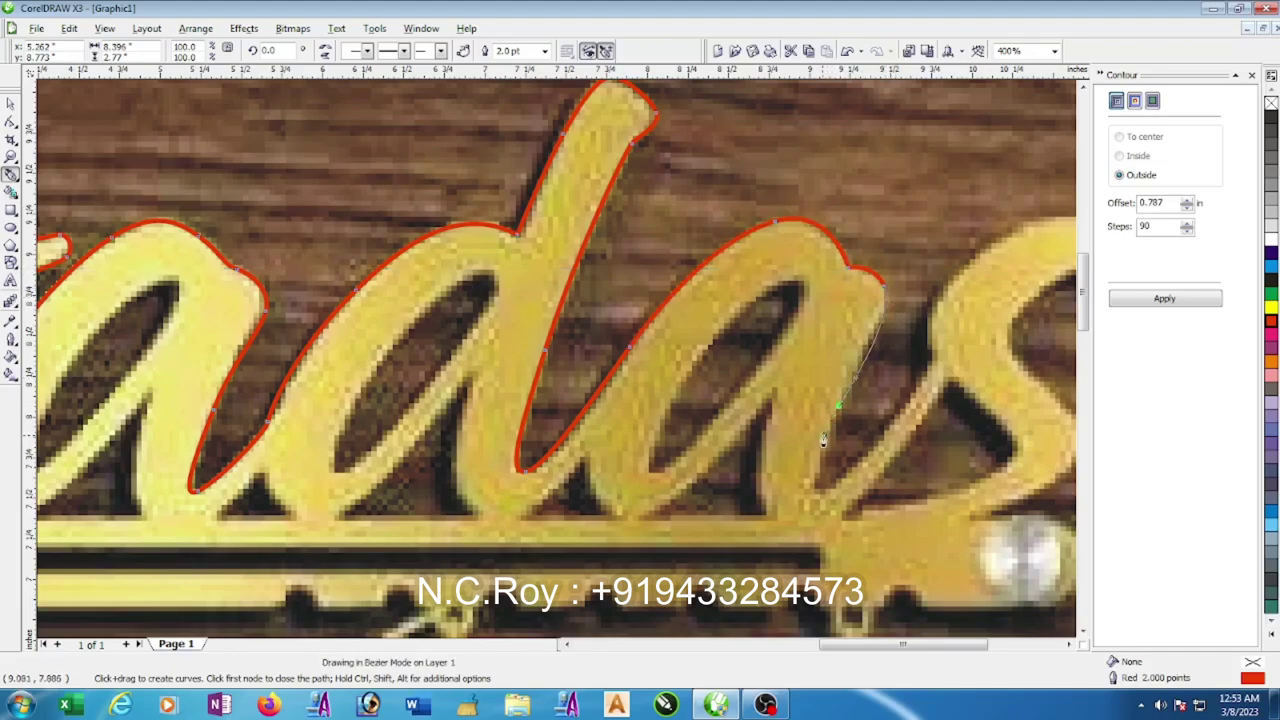
{"action": "left_click_drag", "start_coordinate": [815, 505], "coordinate": [817, 500]}
{"action": "left_click_drag", "start_coordinate": [932, 357], "coordinate": [963, 310]}
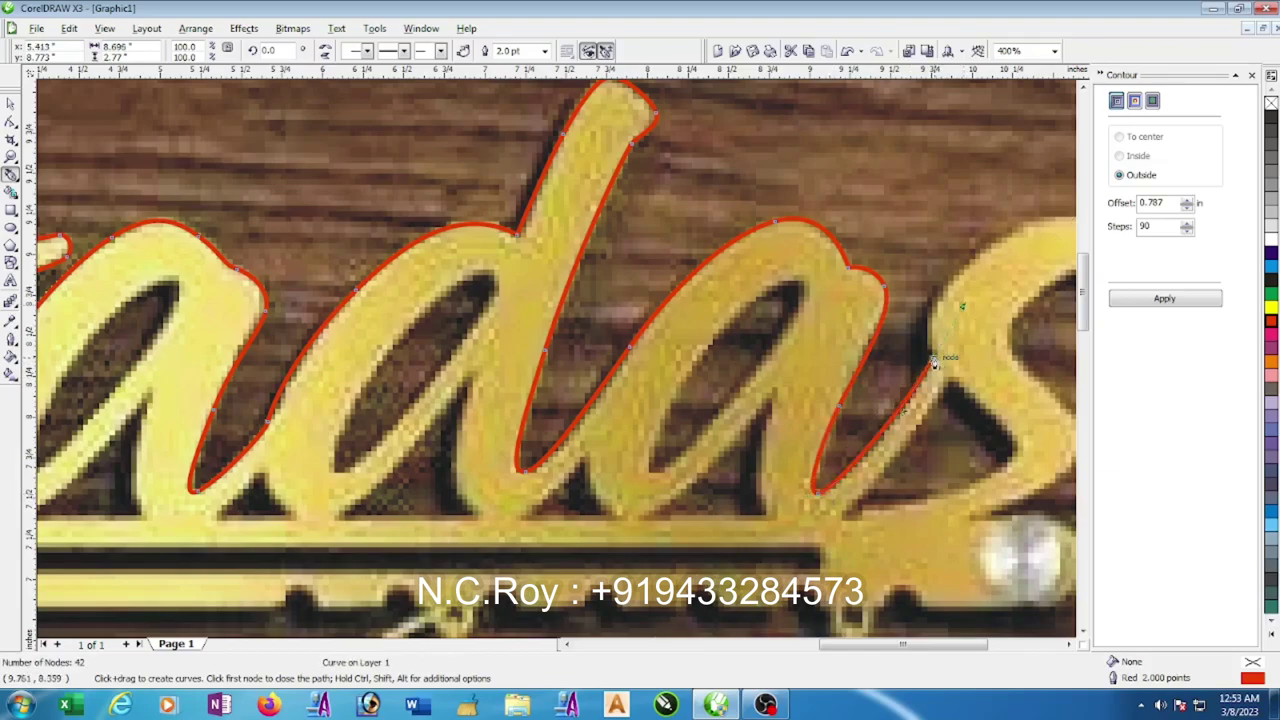
- Curve the outline over the back and top of the s around to its tip
{"action": "scroll", "coordinate": [932, 362], "scroll_direction": "down", "scroll_amount": 2}
{"action": "scroll", "coordinate": [573, 356], "scroll_direction": "up", "scroll_amount": 2}
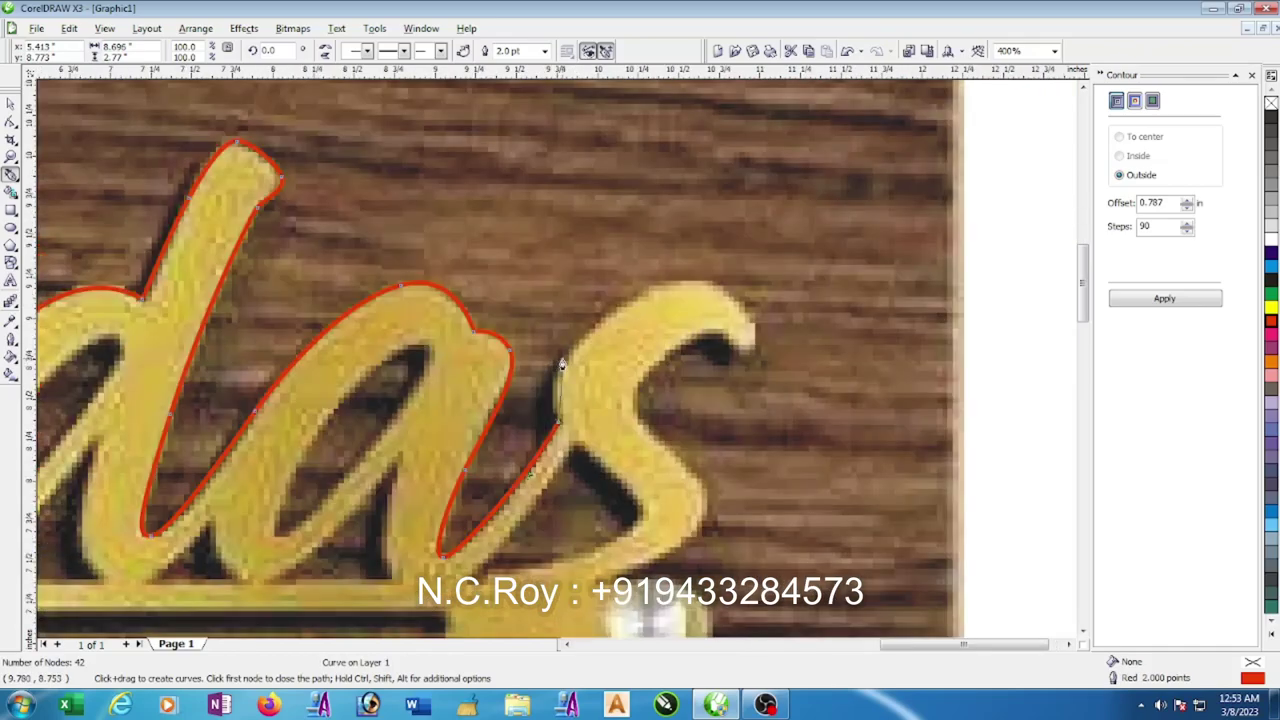
{"action": "left_click_drag", "start_coordinate": [573, 356], "coordinate": [608, 310]}
{"action": "left_click_drag", "start_coordinate": [680, 287], "coordinate": [724, 278]}
{"action": "mouse_move", "coordinate": [758, 340]}
{"action": "left_mouse_down"}
{"action": "mouse_move", "coordinate": [756, 354]}
{"action": "mouse_move", "coordinate": [718, 347]}
{"action": "left_mouse_up"}
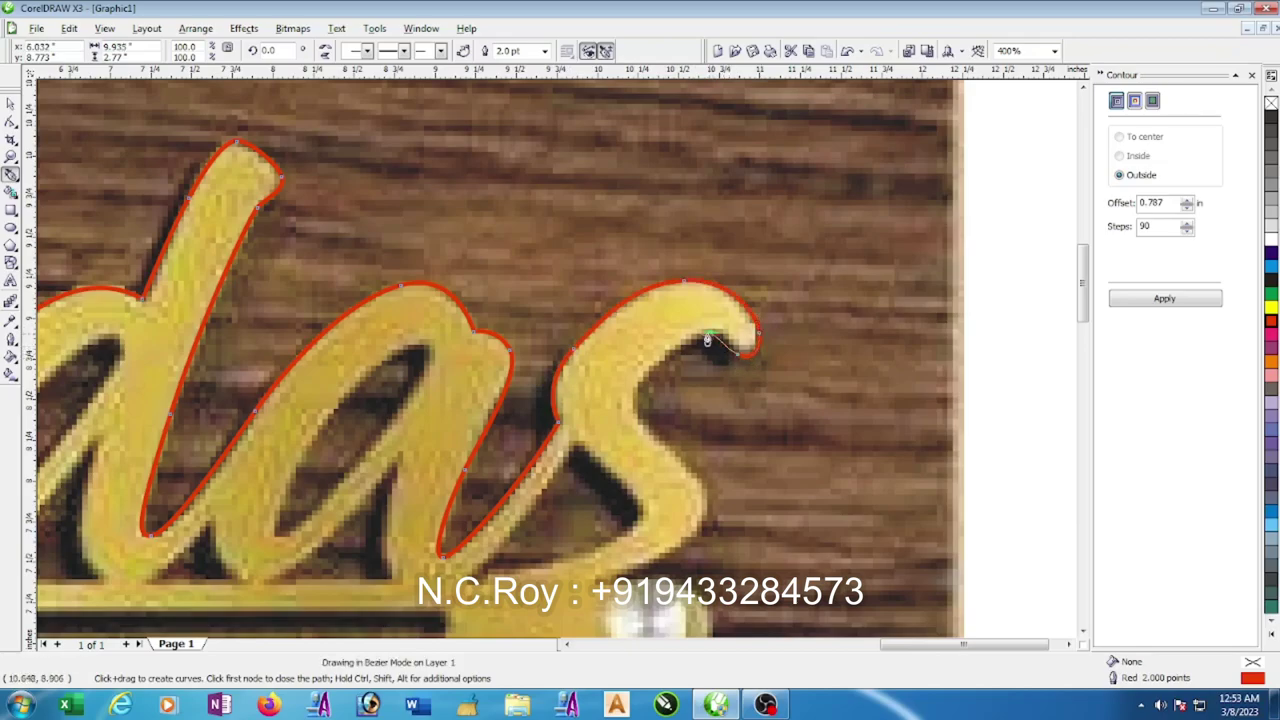
{"action": "left_click_drag", "start_coordinate": [631, 402], "coordinate": [637, 425]}
- Extend the outline from the s curve's end around the right peg
{"action": "left_click", "coordinate": [699, 486]}
{"action": "scroll", "coordinate": [699, 486], "scroll_direction": "down", "scroll_amount": 2}
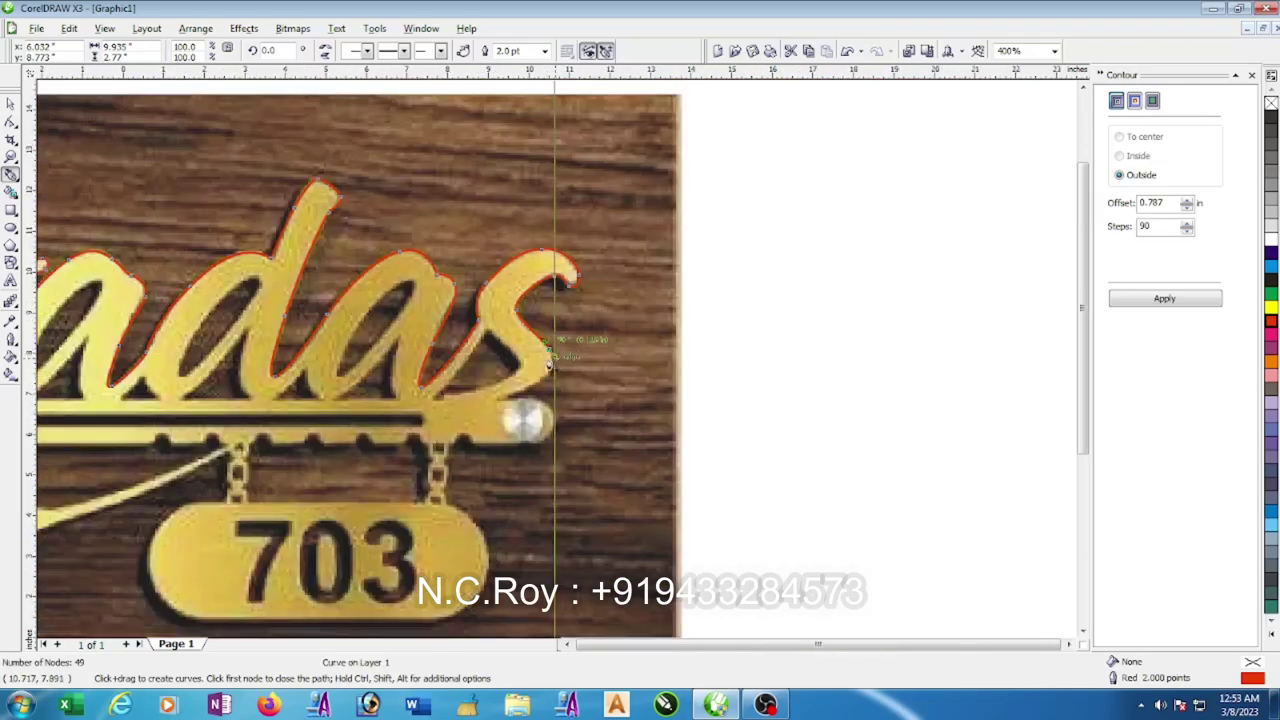
{"action": "scroll", "coordinate": [620, 400], "scroll_direction": "down", "scroll_amount": 1}
{"action": "scroll", "coordinate": [538, 333], "scroll_direction": "up", "scroll_amount": 3}
{"action": "left_click", "coordinate": [484, 256]}
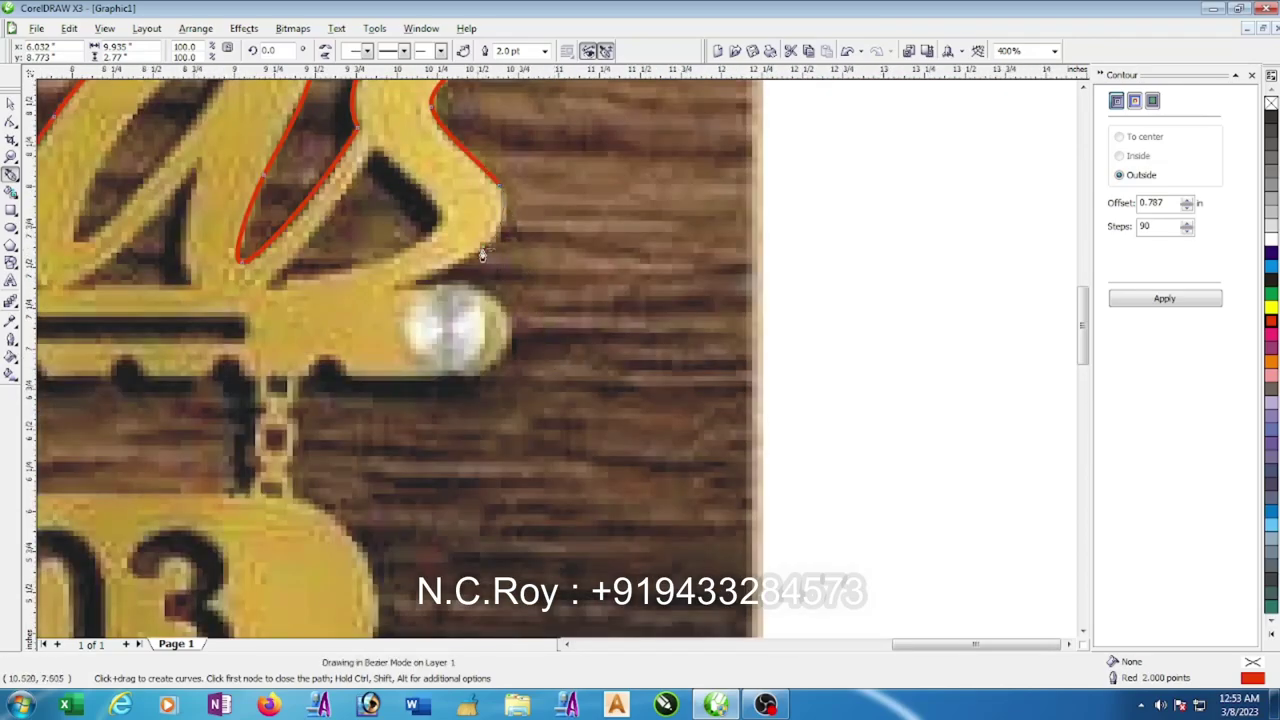
{"action": "left_click", "coordinate": [462, 270]}
{"action": "left_click", "coordinate": [390, 292]}
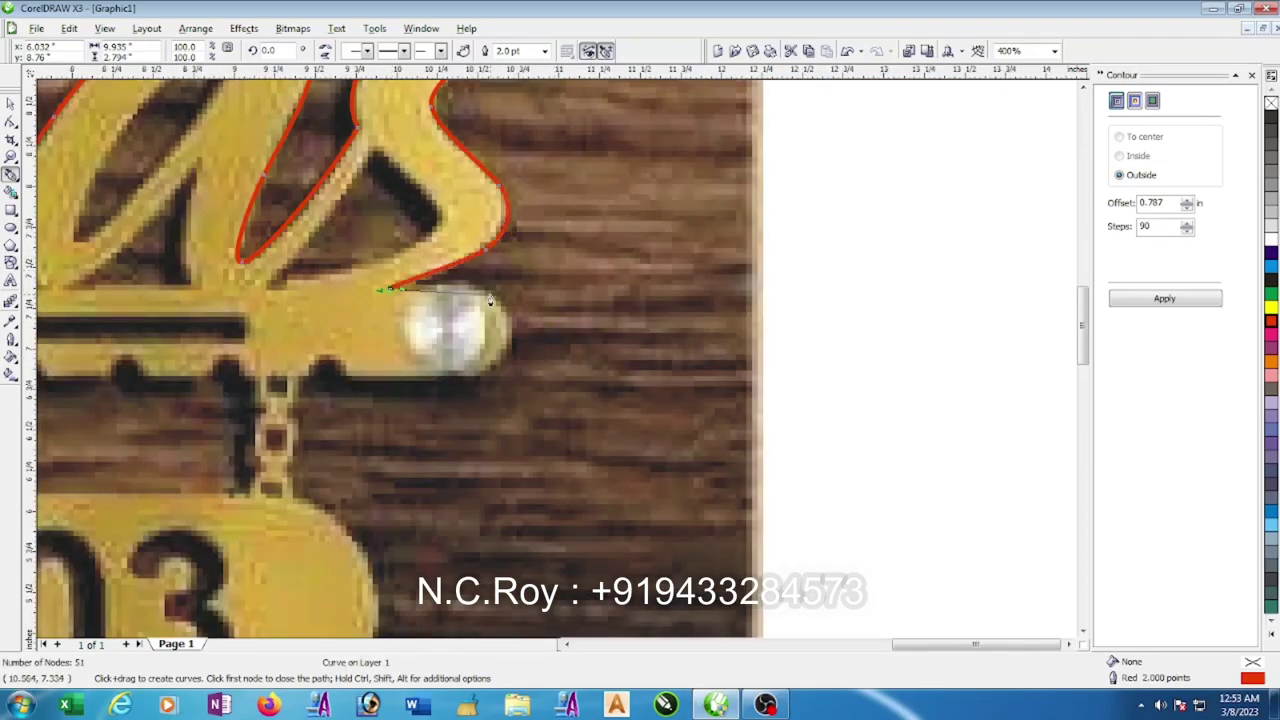
{"action": "mouse_move", "coordinate": [481, 294]}
{"action": "left_mouse_down"}
{"action": "mouse_move", "coordinate": [510, 338]}
{"action": "mouse_move", "coordinate": [483, 383]}
{"action": "mouse_move", "coordinate": [364, 387]}
{"action": "left_mouse_up"}
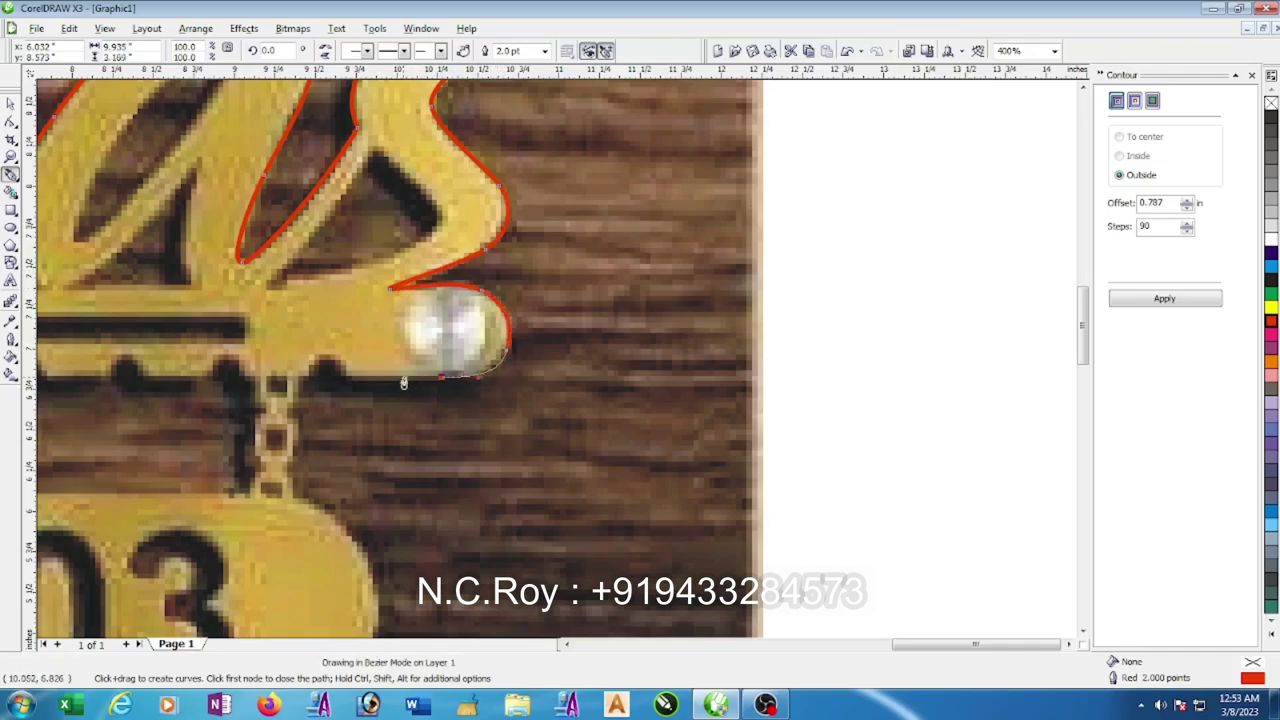
- Run the outline left along the bar's underside, dipping through the notch toward the feather
{"action": "scroll", "coordinate": [349, 386], "scroll_direction": "down", "scroll_amount": 1}
{"action": "left_click", "coordinate": [343, 378]}
{"action": "scroll", "coordinate": [343, 378], "scroll_direction": "down", "scroll_amount": 1}
{"action": "scroll", "coordinate": [535, 366], "scroll_direction": "down", "scroll_amount": 1}
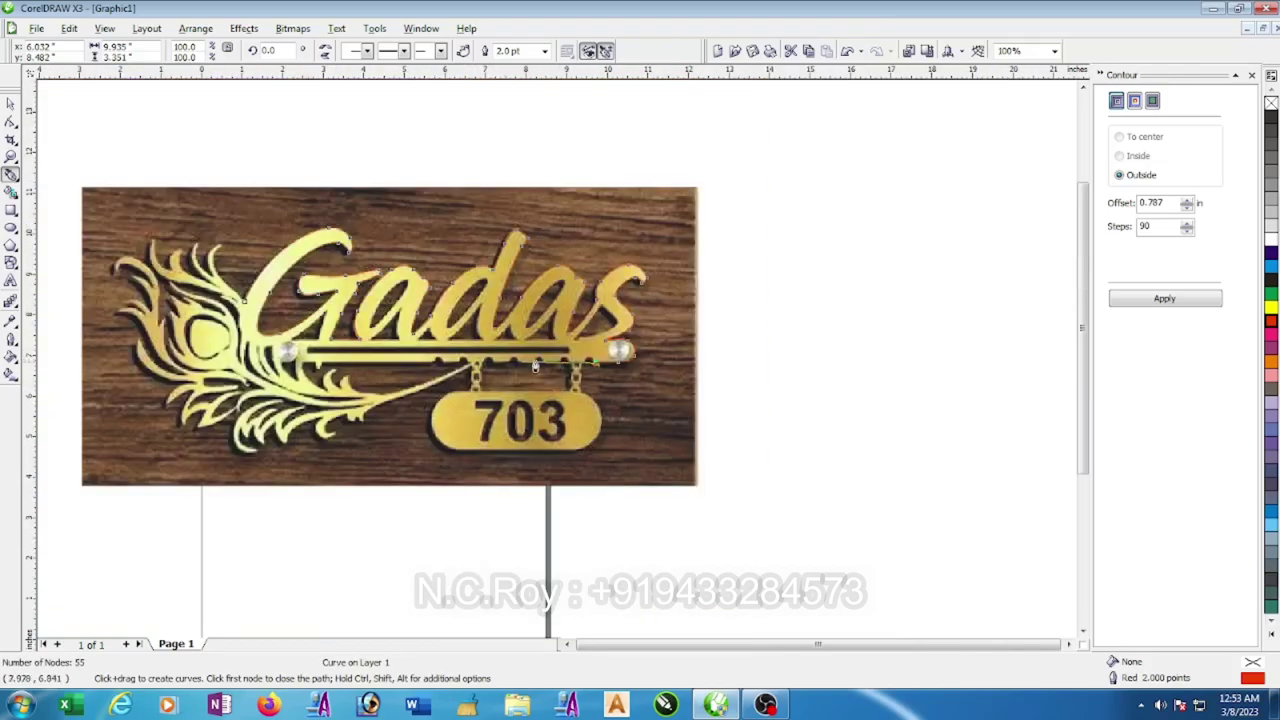
{"action": "scroll", "coordinate": [337, 385], "scroll_direction": "up", "scroll_amount": 1}
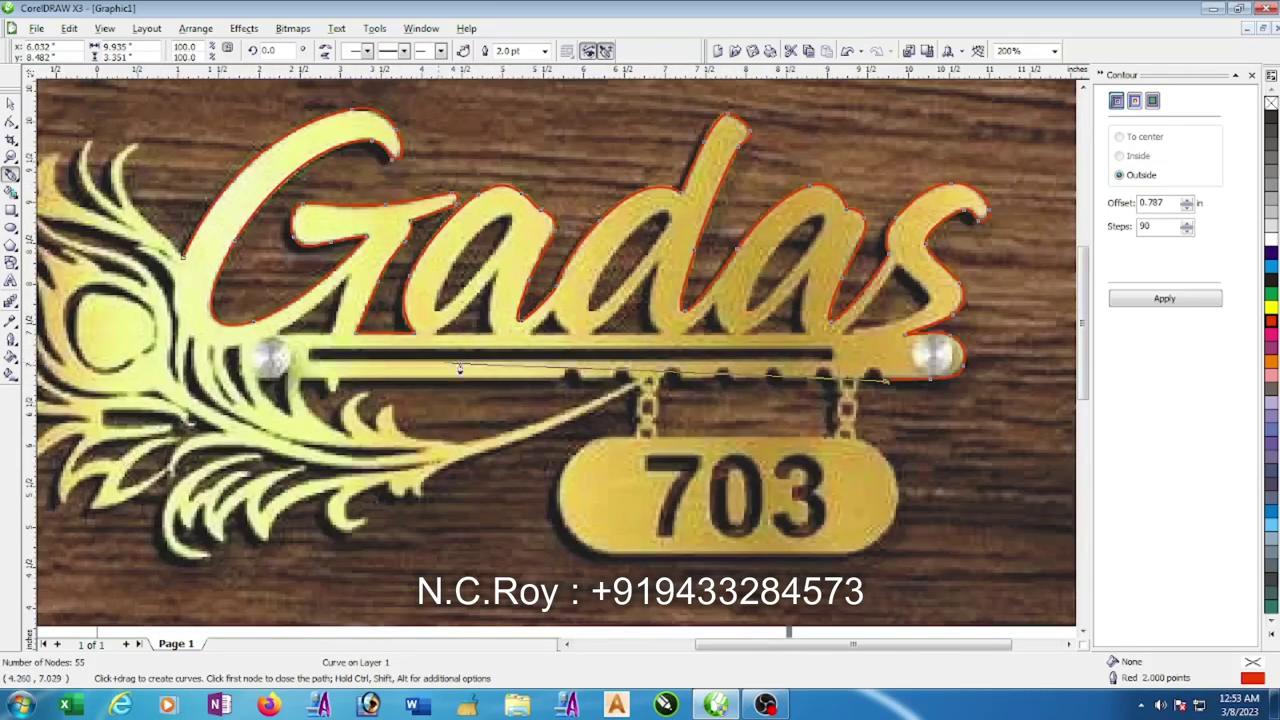
{"action": "left_click", "coordinate": [342, 379]}
{"action": "scroll", "coordinate": [340, 383], "scroll_direction": "up", "scroll_amount": 2}
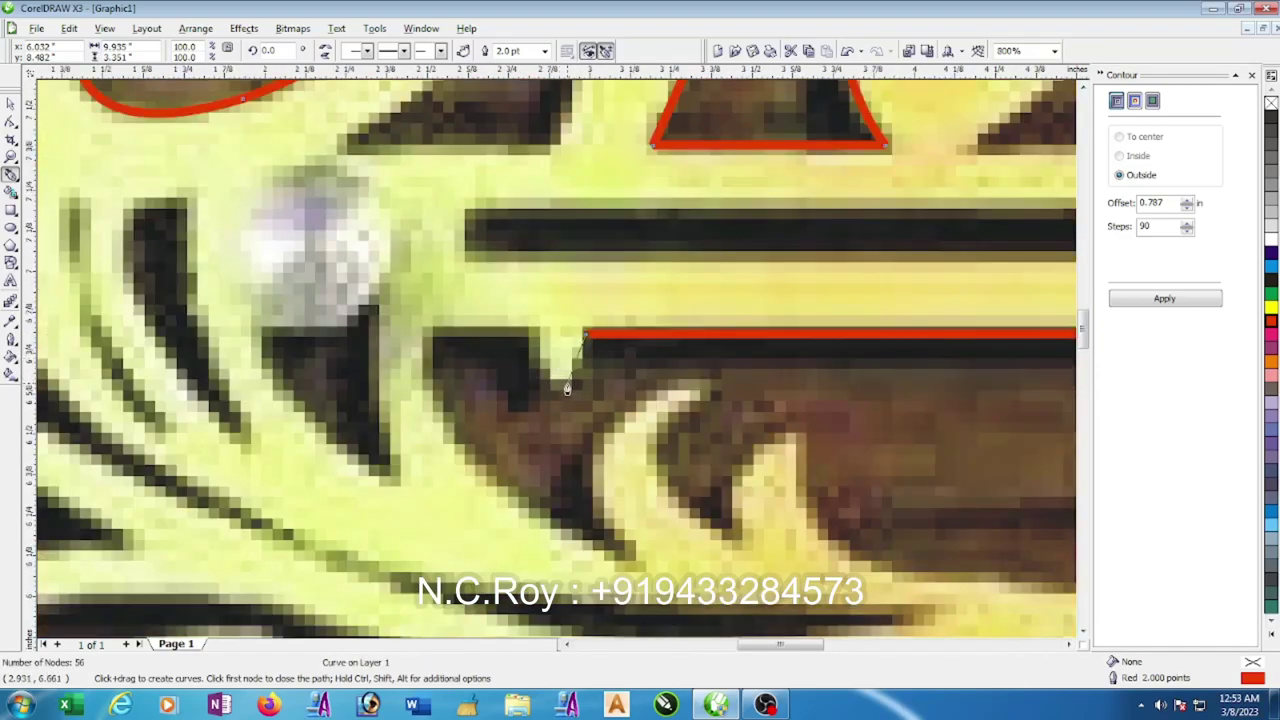
{"action": "left_click_drag", "start_coordinate": [567, 385], "coordinate": [533, 381]}
{"action": "left_click_drag", "start_coordinate": [533, 336], "coordinate": [528, 295]}
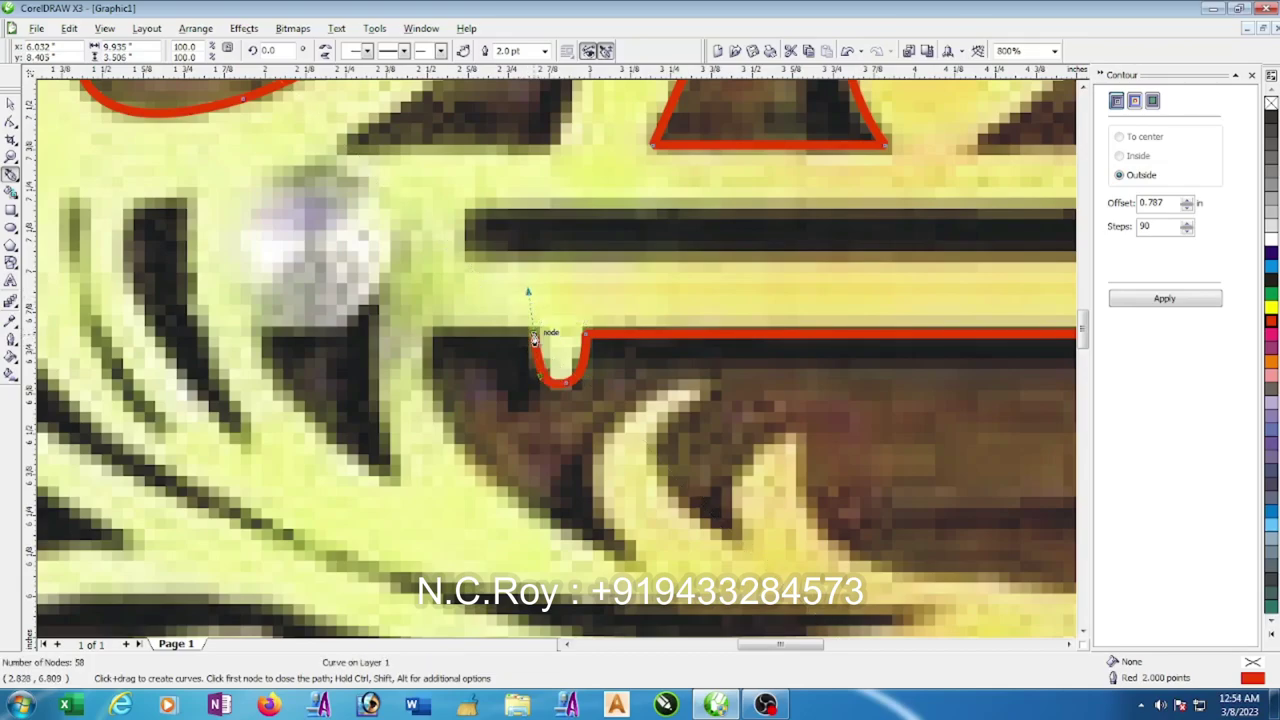
{"action": "left_click", "coordinate": [433, 336]}
{"action": "scroll", "coordinate": [434, 341], "scroll_direction": "down", "scroll_amount": 2}
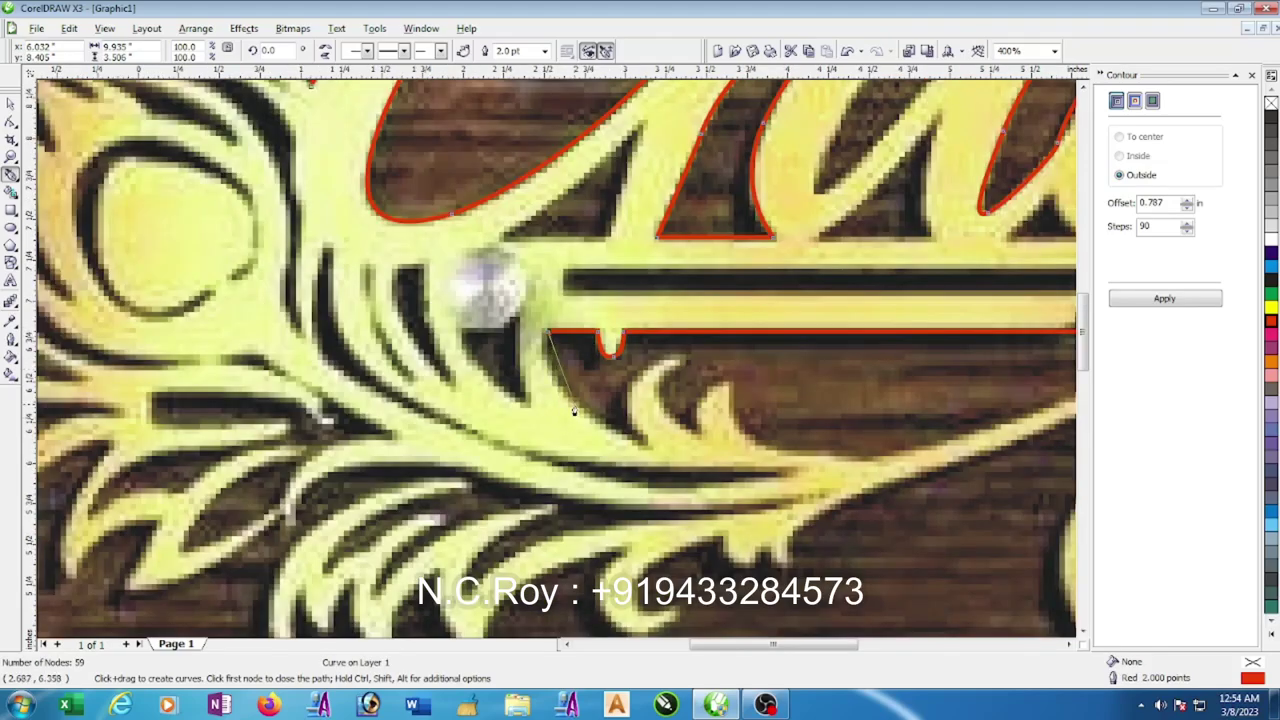
- Trace down from the bar and around the first curl into the gap beyond it
{"action": "left_click_drag", "start_coordinate": [577, 404], "coordinate": [613, 428]}
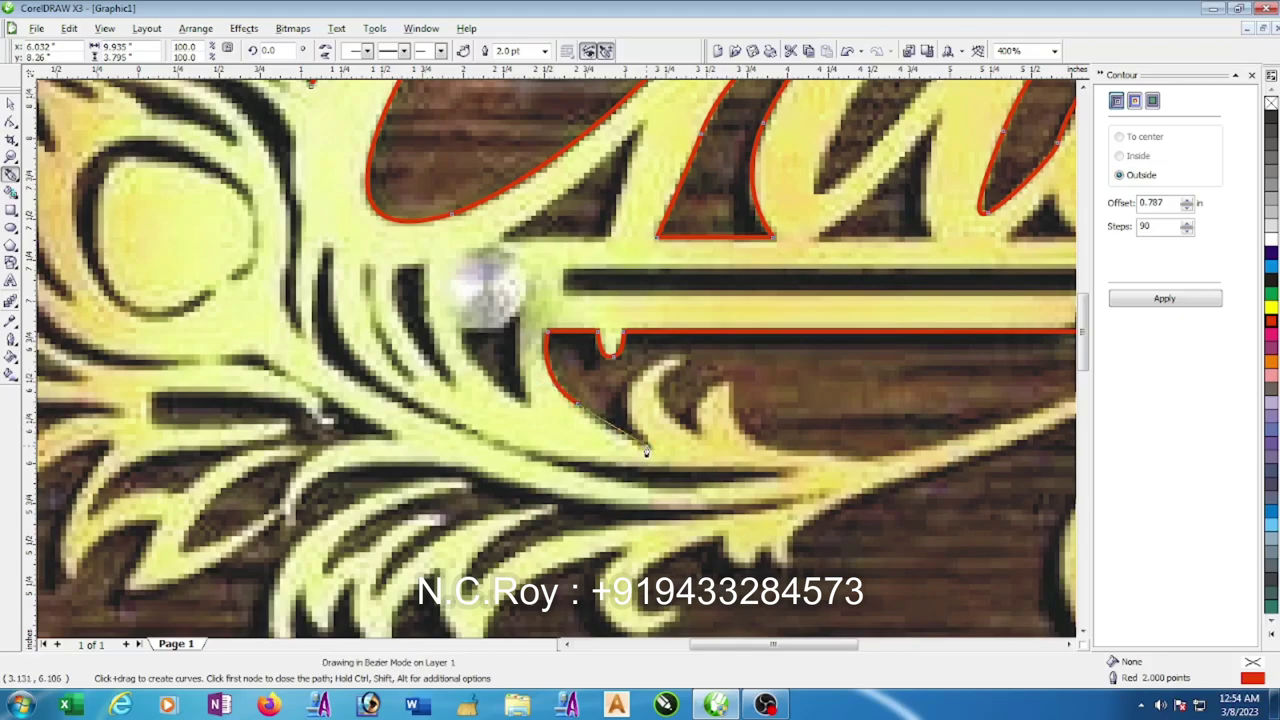
{"action": "left_click", "coordinate": [643, 446]}
{"action": "scroll", "coordinate": [630, 425], "scroll_direction": "up", "scroll_amount": 1}
{"action": "left_click", "coordinate": [559, 365]}
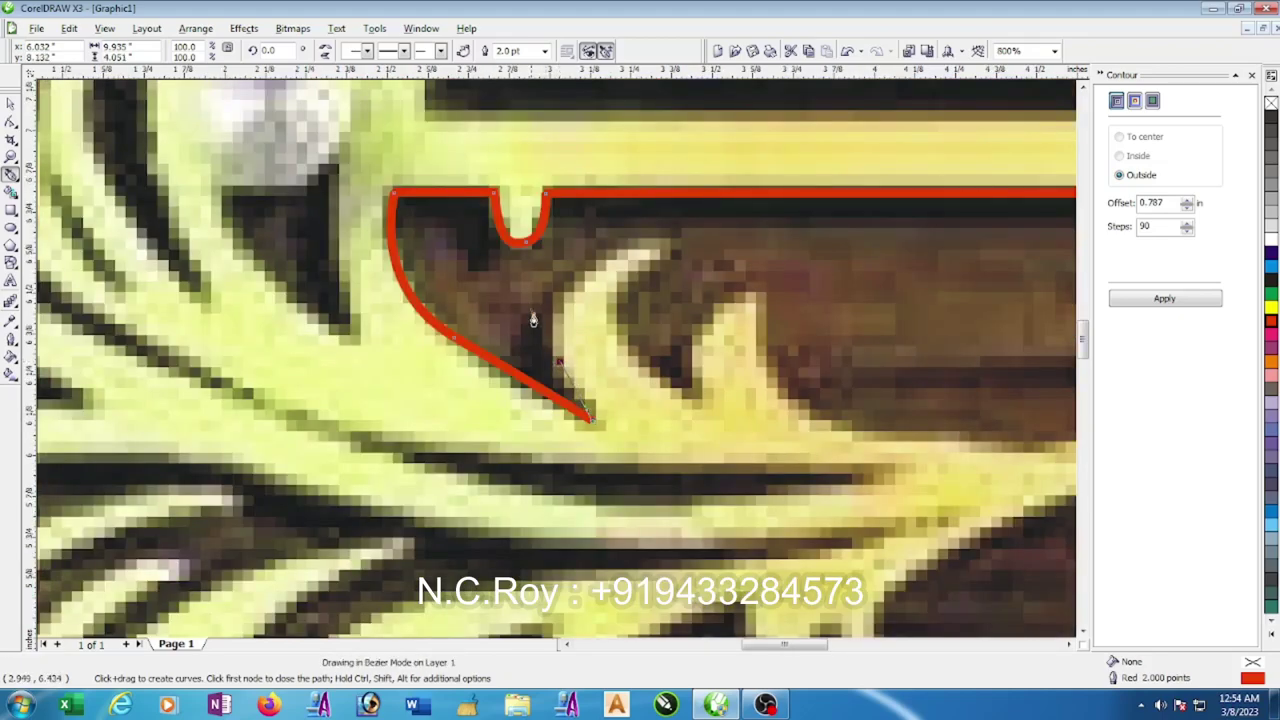
{"action": "left_click_drag", "start_coordinate": [519, 318], "coordinate": [519, 318]}
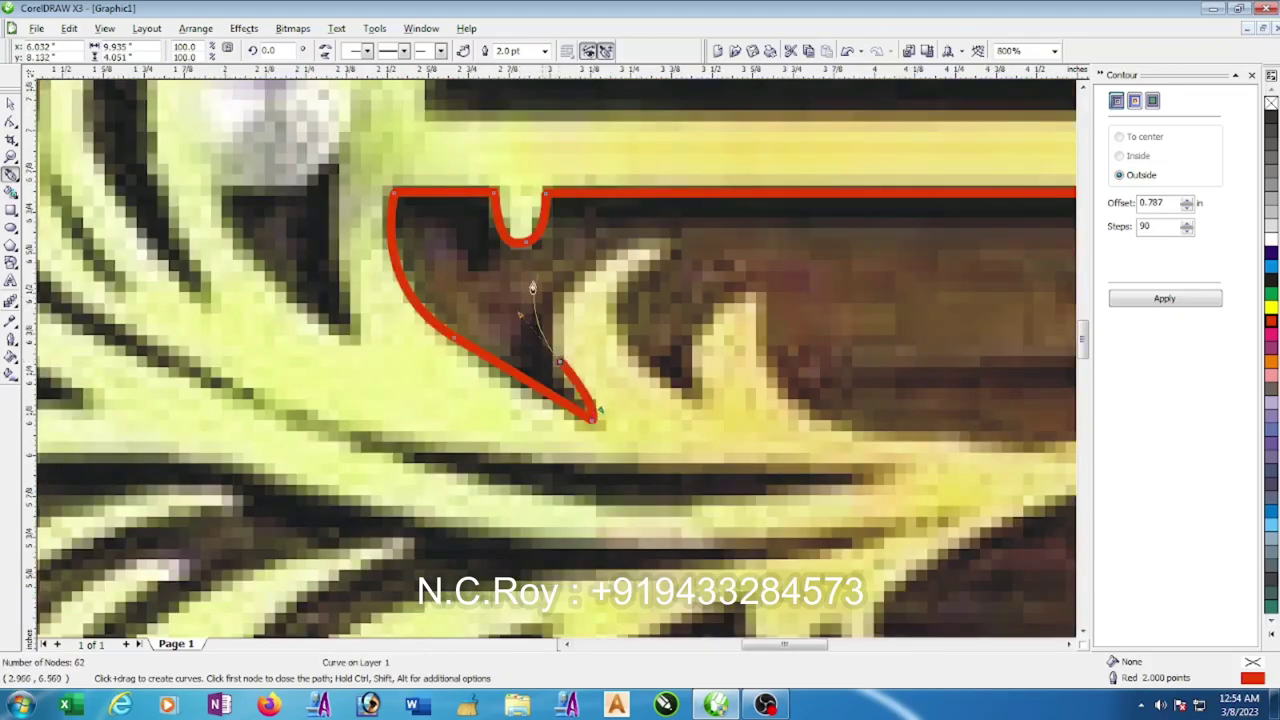
{"action": "mouse_move", "coordinate": [616, 250]}
{"action": "left_mouse_down"}
{"action": "mouse_move", "coordinate": [648, 245]}
{"action": "mouse_move", "coordinate": [667, 262]}
{"action": "left_mouse_up"}
{"action": "left_click_drag", "start_coordinate": [610, 315], "coordinate": [614, 336]}
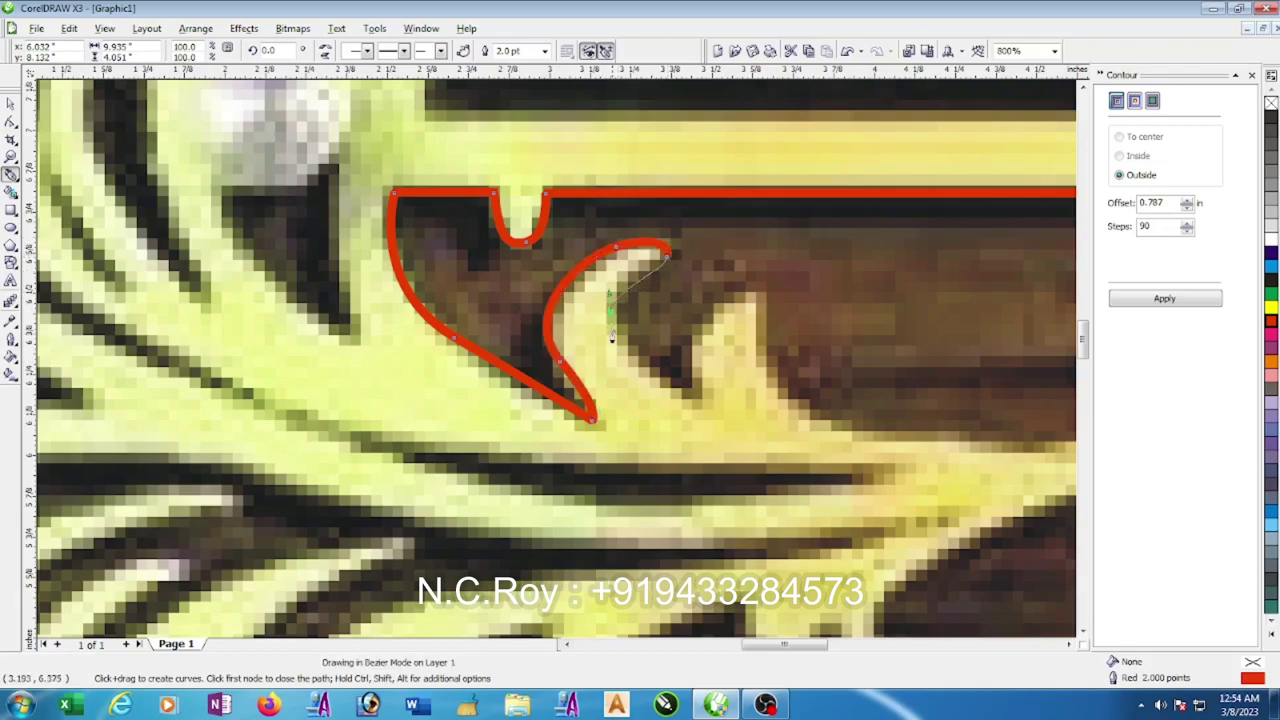
{"action": "left_click_drag", "start_coordinate": [694, 407], "coordinate": [709, 405]}
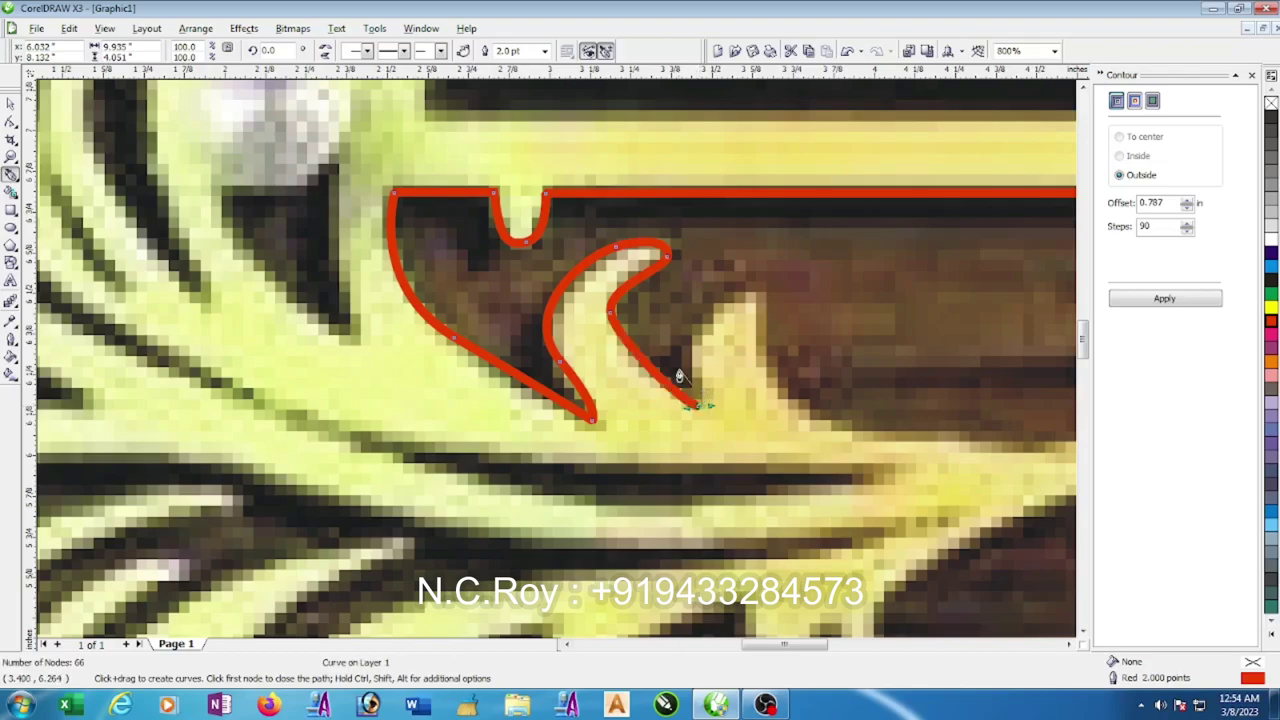
- Outline the second curl and follow the feather stem's upper edge
{"action": "mouse_move", "coordinate": [683, 346]}
{"action": "left_mouse_down"}
{"action": "mouse_move", "coordinate": [757, 297]}
{"action": "mouse_move", "coordinate": [768, 340]}
{"action": "left_mouse_up"}
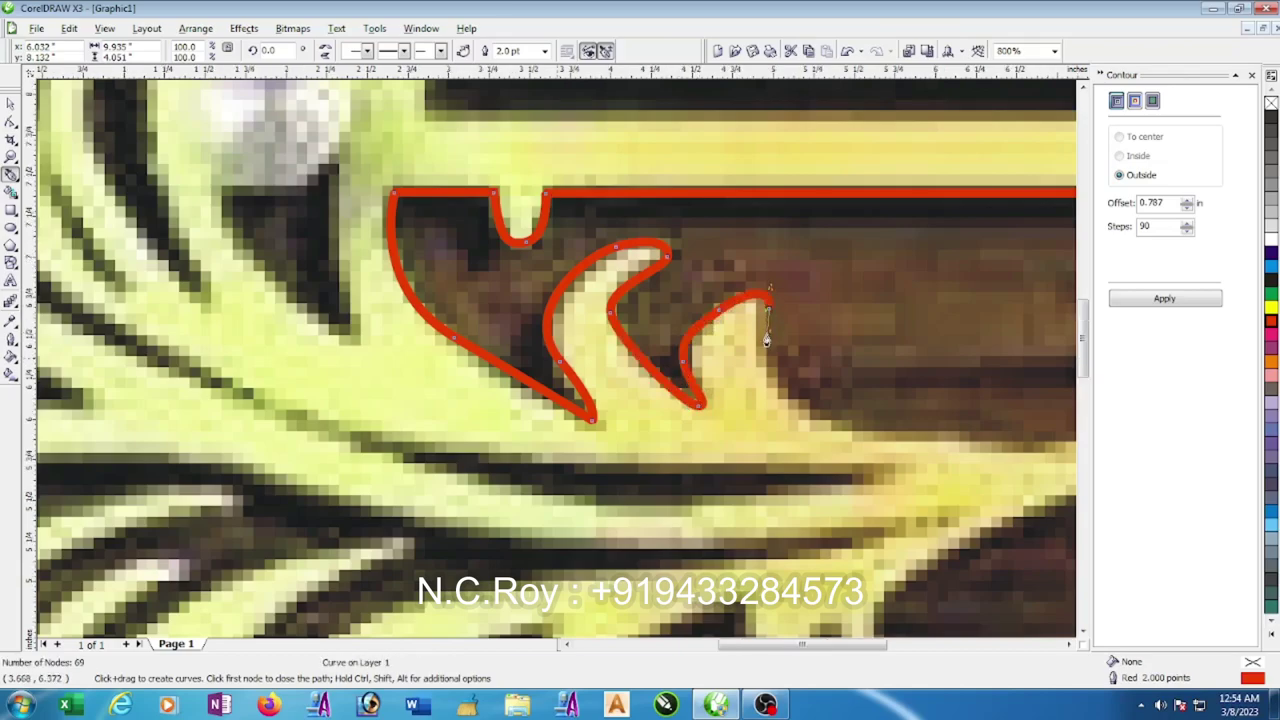
{"action": "scroll", "coordinate": [568, 397], "scroll_direction": "down", "scroll_amount": 2}
{"action": "scroll", "coordinate": [568, 397], "scroll_direction": "up", "scroll_amount": 1}
{"action": "left_click_drag", "start_coordinate": [529, 333], "coordinate": [658, 336]}
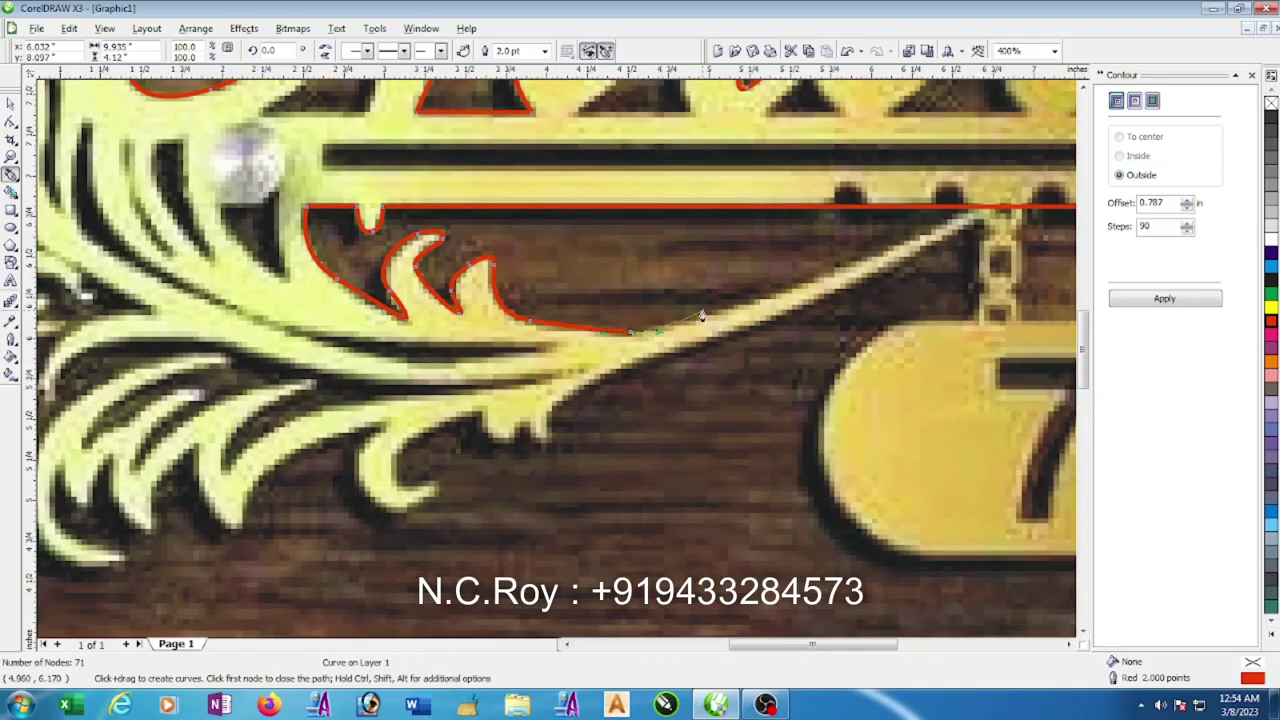
{"action": "scroll", "coordinate": [556, 365], "scroll_direction": "up", "scroll_amount": 2}
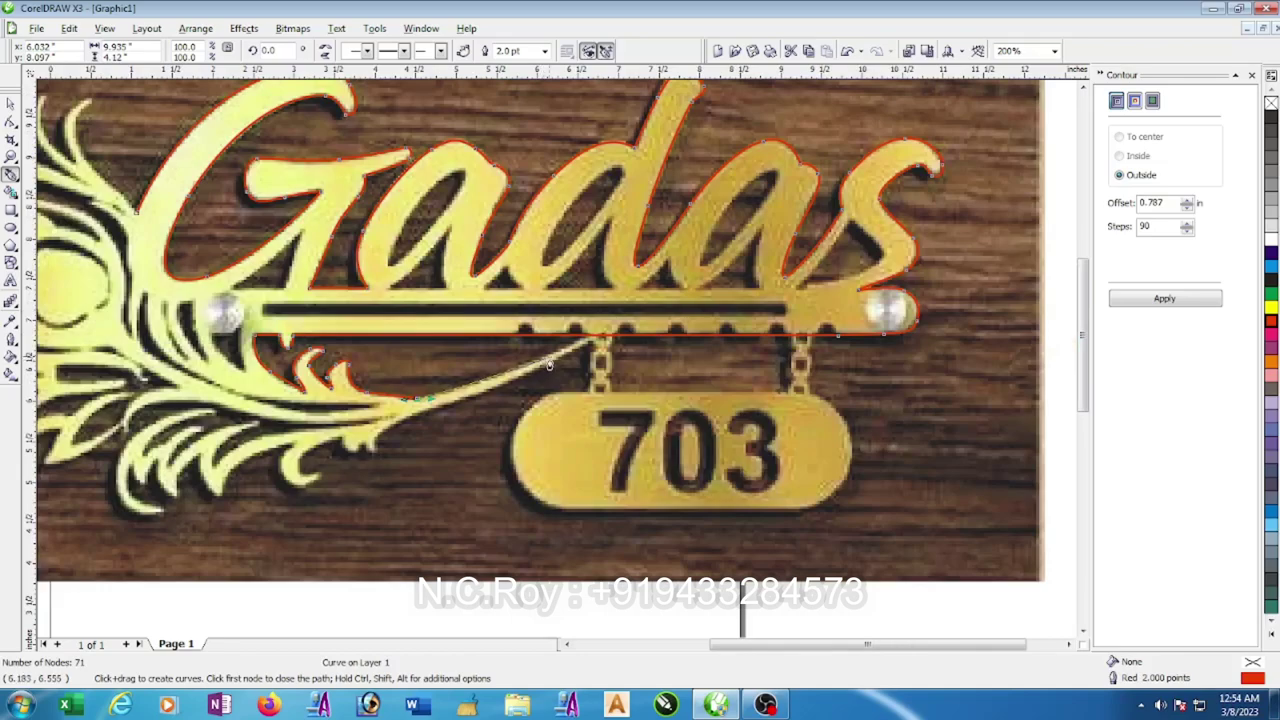
{"action": "scroll", "coordinate": [556, 365], "scroll_direction": "up", "scroll_amount": 1}
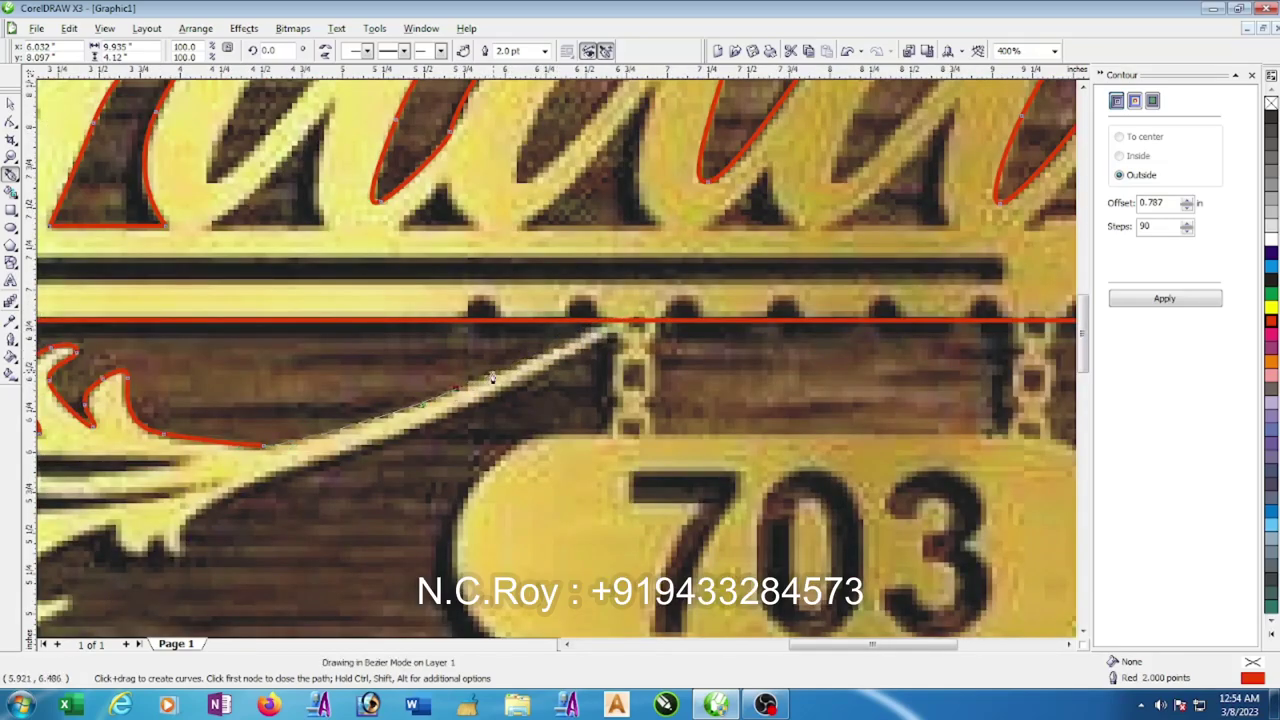
- Carry the outline along the stem to its tip, then back down its lower edge to the leaf tip
{"action": "left_click_drag", "start_coordinate": [455, 388], "coordinate": [603, 343]}
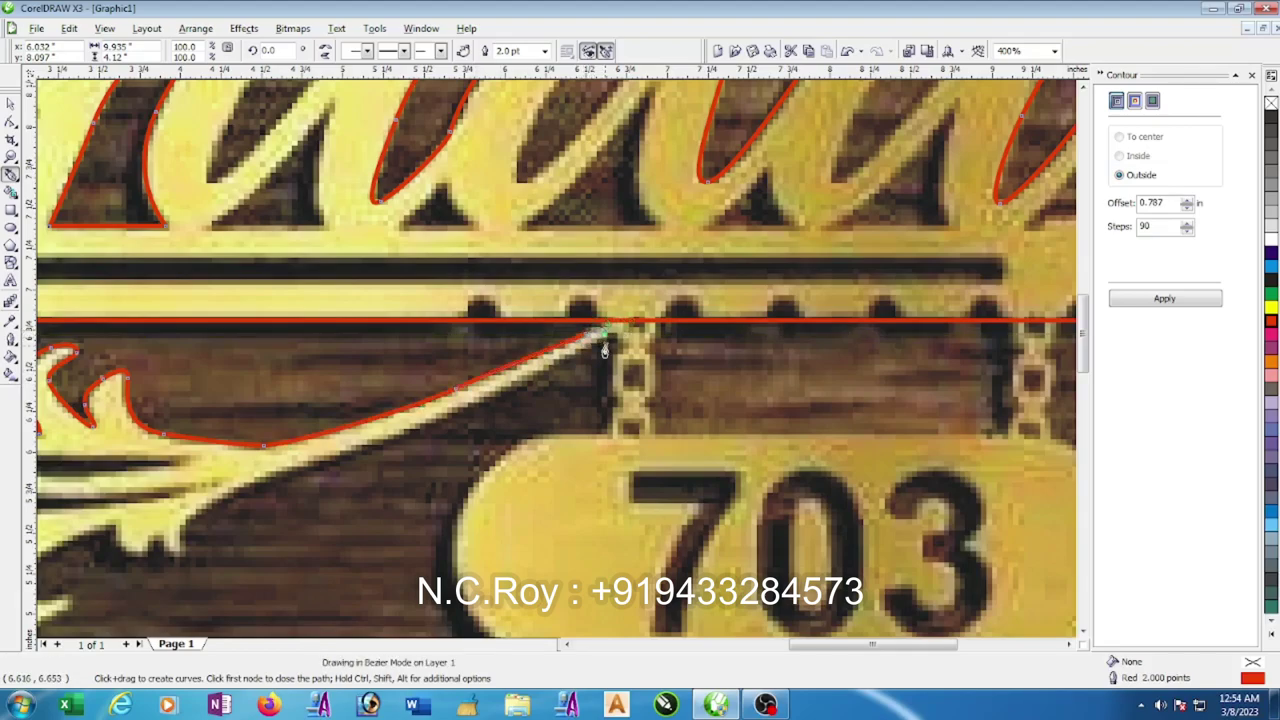
{"action": "left_click", "coordinate": [604, 348]}
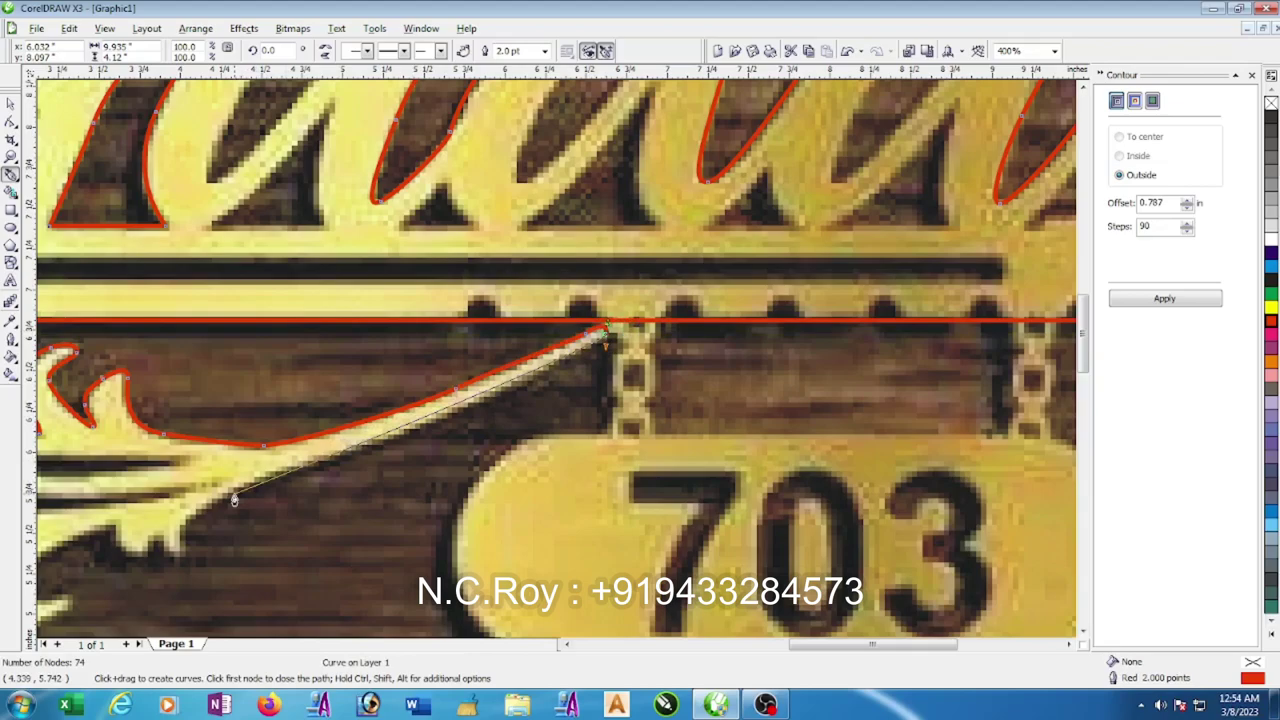
{"action": "mouse_move", "coordinate": [230, 494]}
{"action": "left_mouse_down"}
{"action": "mouse_move", "coordinate": [204, 510]}
{"action": "mouse_move", "coordinate": [186, 562]}
{"action": "left_mouse_up"}
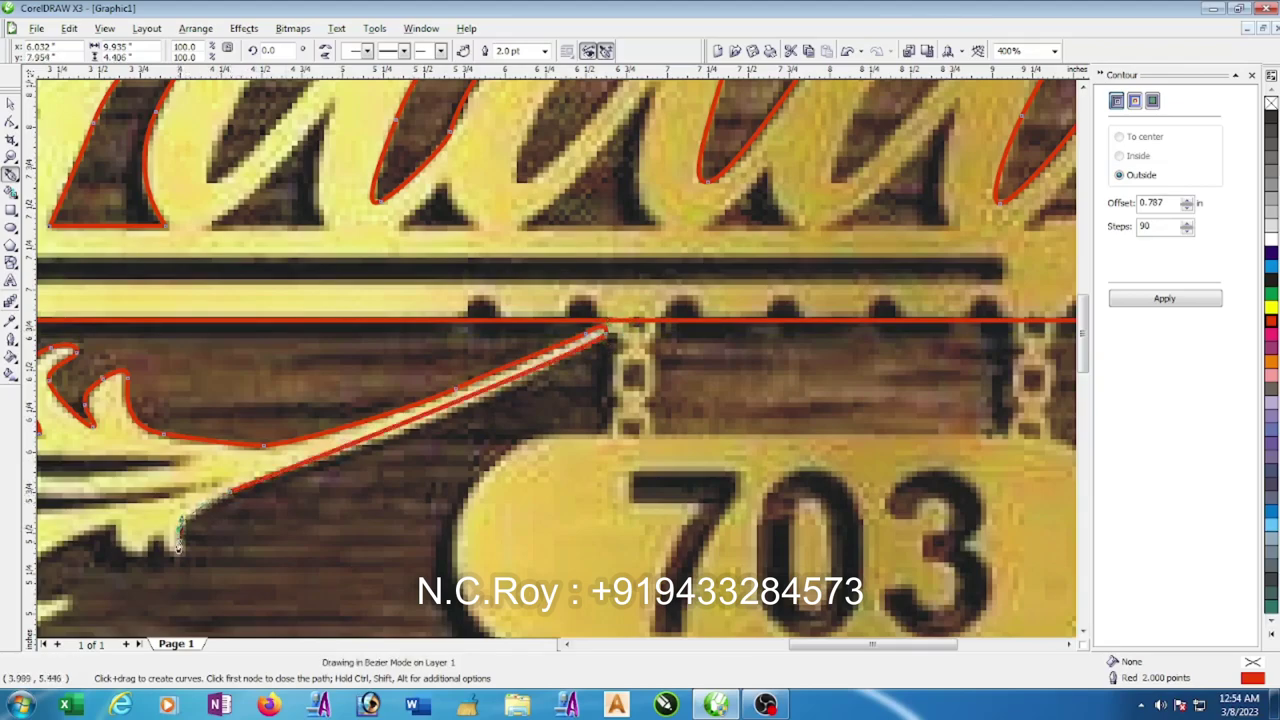
{"action": "left_click", "coordinate": [163, 558]}
{"action": "left_click", "coordinate": [110, 563]}
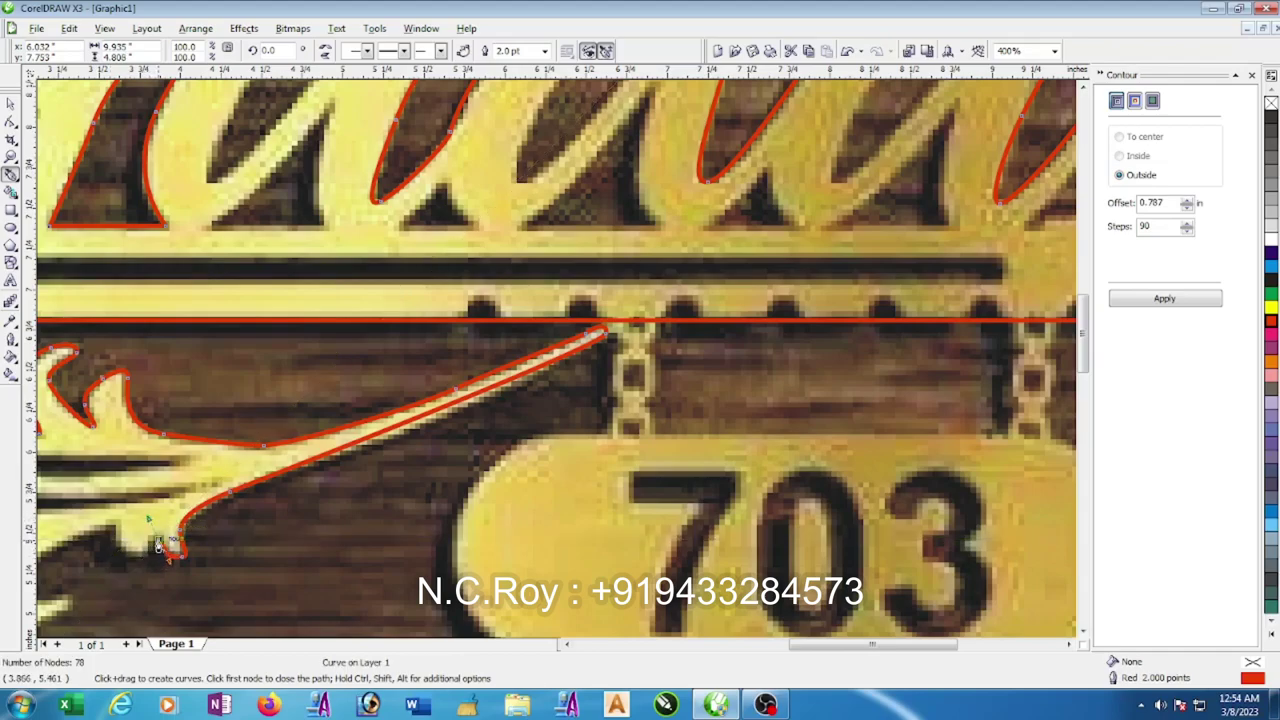
- Trace the red outline around the leaf-tip notch, its hook, and the curling lower leaf tip
{"action": "scroll", "coordinate": [140, 548], "scroll_direction": "down", "scroll_amount": 2}
{"action": "scroll", "coordinate": [560, 420], "scroll_direction": "up", "scroll_amount": 2}
{"action": "scroll", "coordinate": [560, 420], "scroll_direction": "up", "scroll_amount": 1}
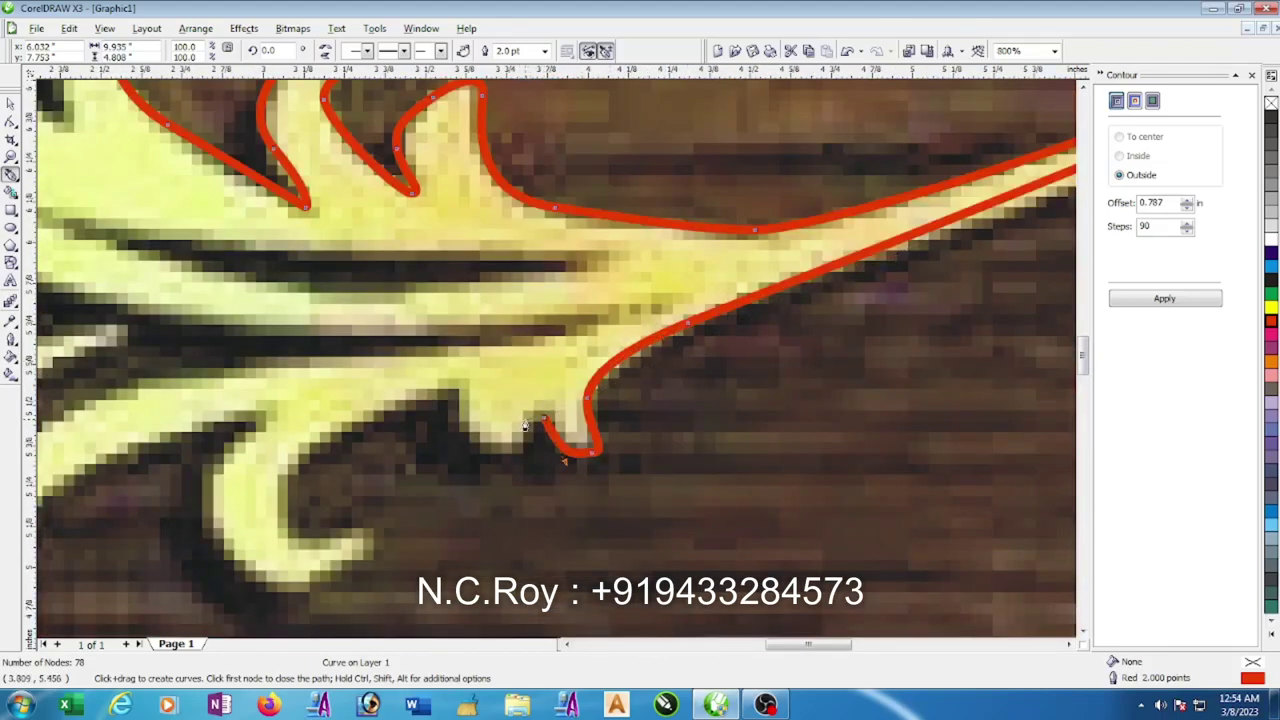
{"action": "left_click_drag", "start_coordinate": [524, 426], "coordinate": [516, 462]}
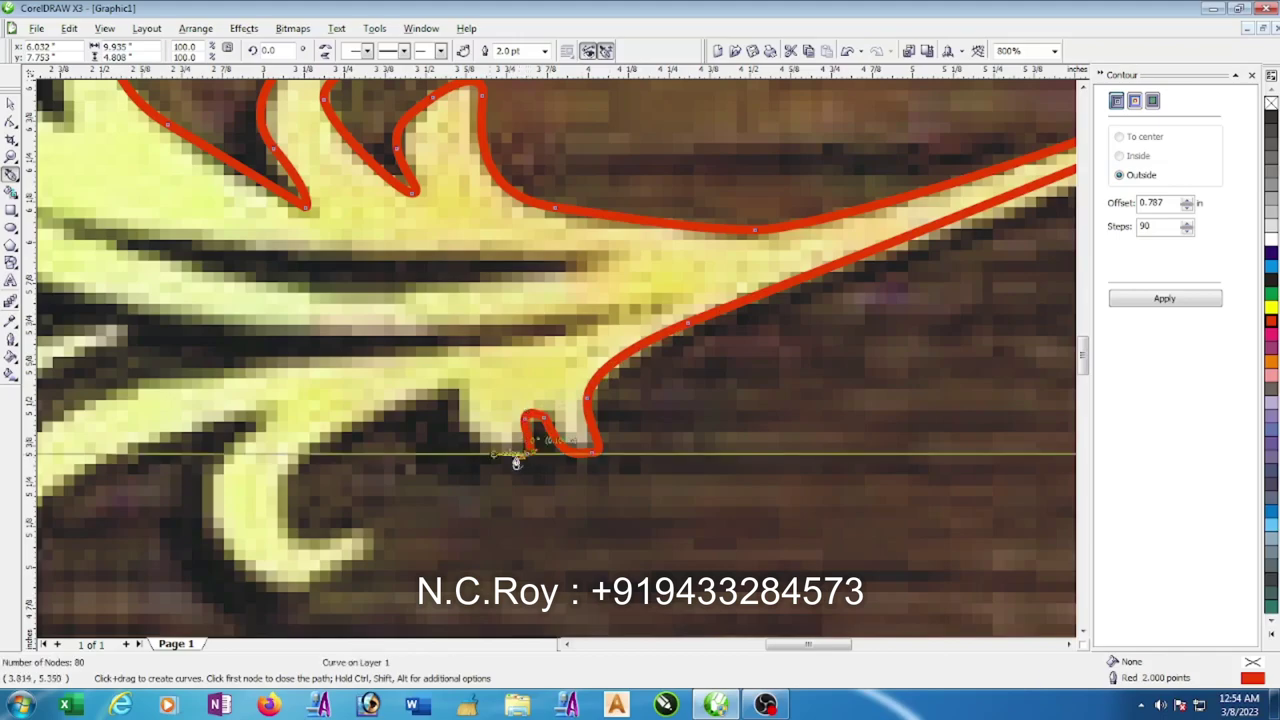
{"action": "left_click_drag", "start_coordinate": [459, 390], "coordinate": [462, 325]}
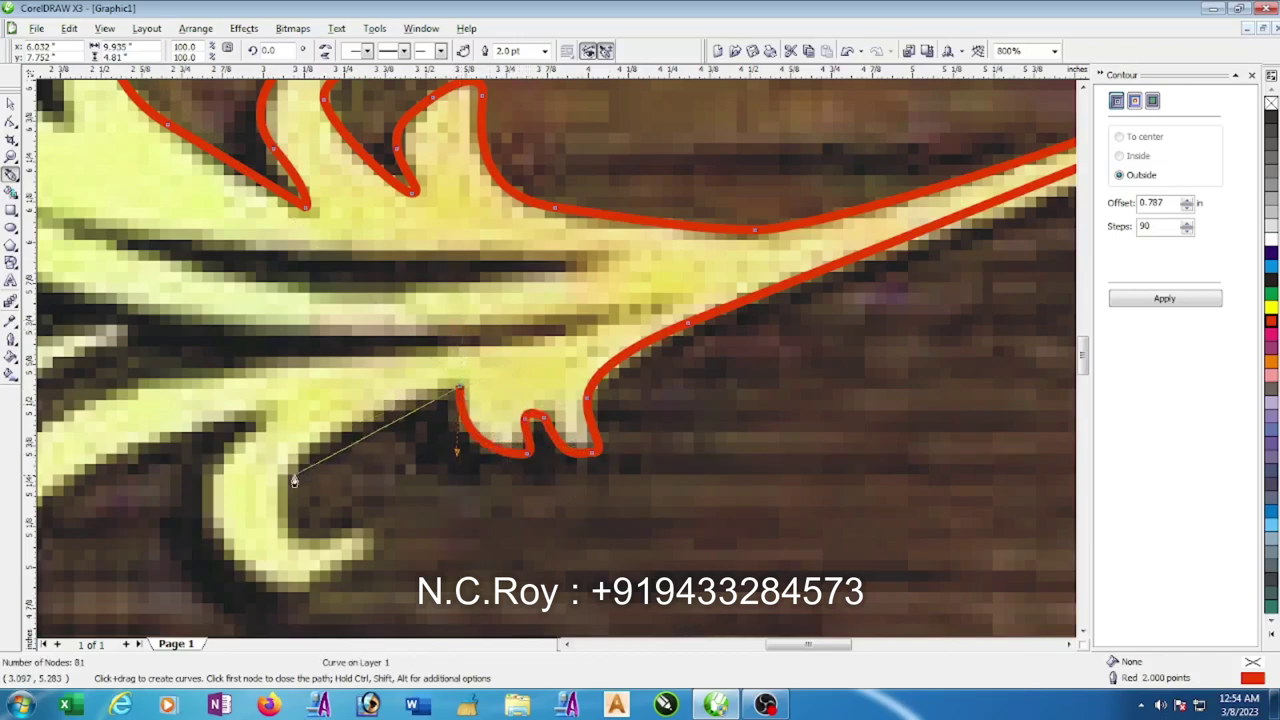
{"action": "left_click_drag", "start_coordinate": [293, 470], "coordinate": [284, 545]}
{"action": "left_click", "coordinate": [308, 540]}
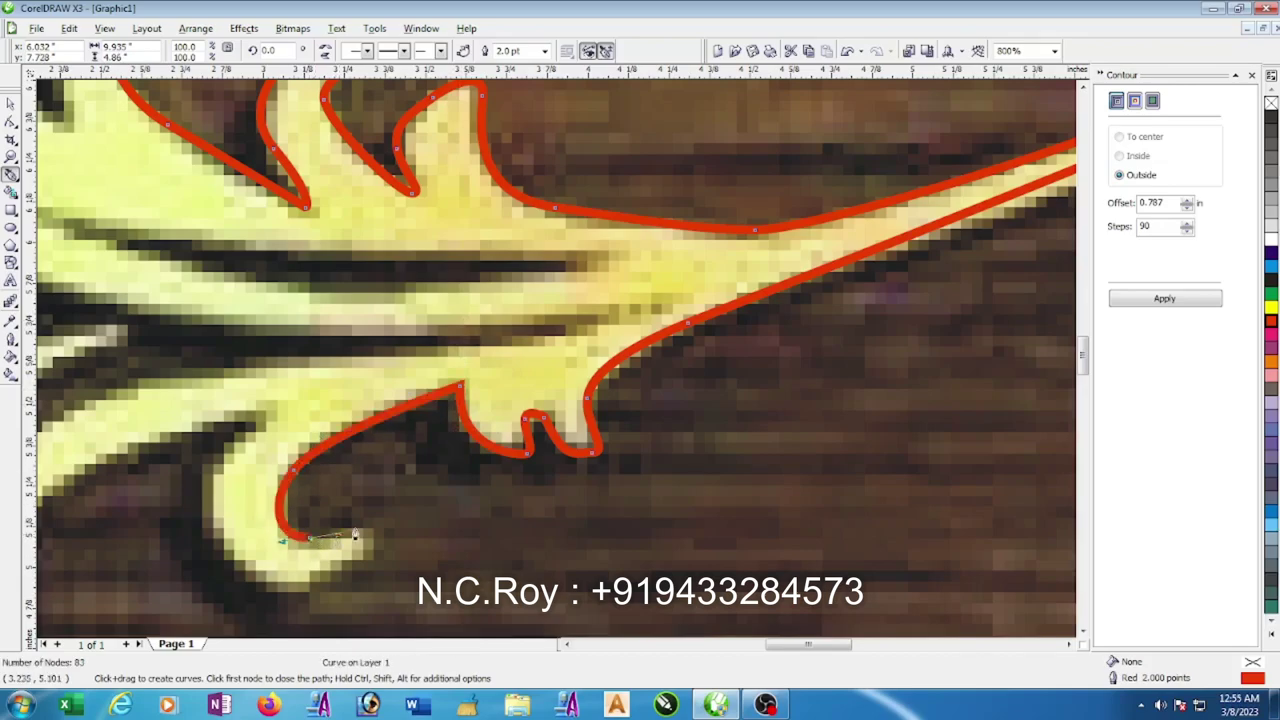
{"action": "left_click_drag", "start_coordinate": [367, 522], "coordinate": [366, 540]}
{"action": "left_click", "coordinate": [361, 569]}
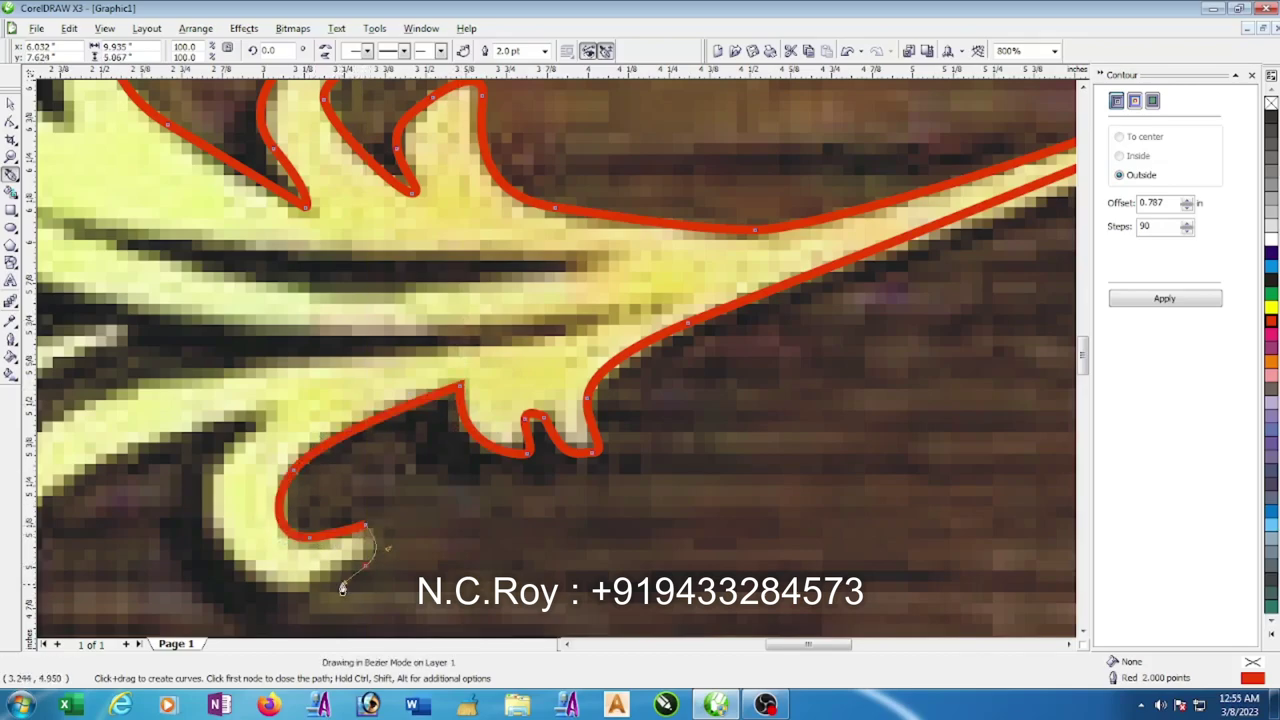
{"action": "left_click_drag", "start_coordinate": [244, 576], "coordinate": [197, 540]}
{"action": "left_click_drag", "start_coordinate": [208, 467], "coordinate": [252, 424]}
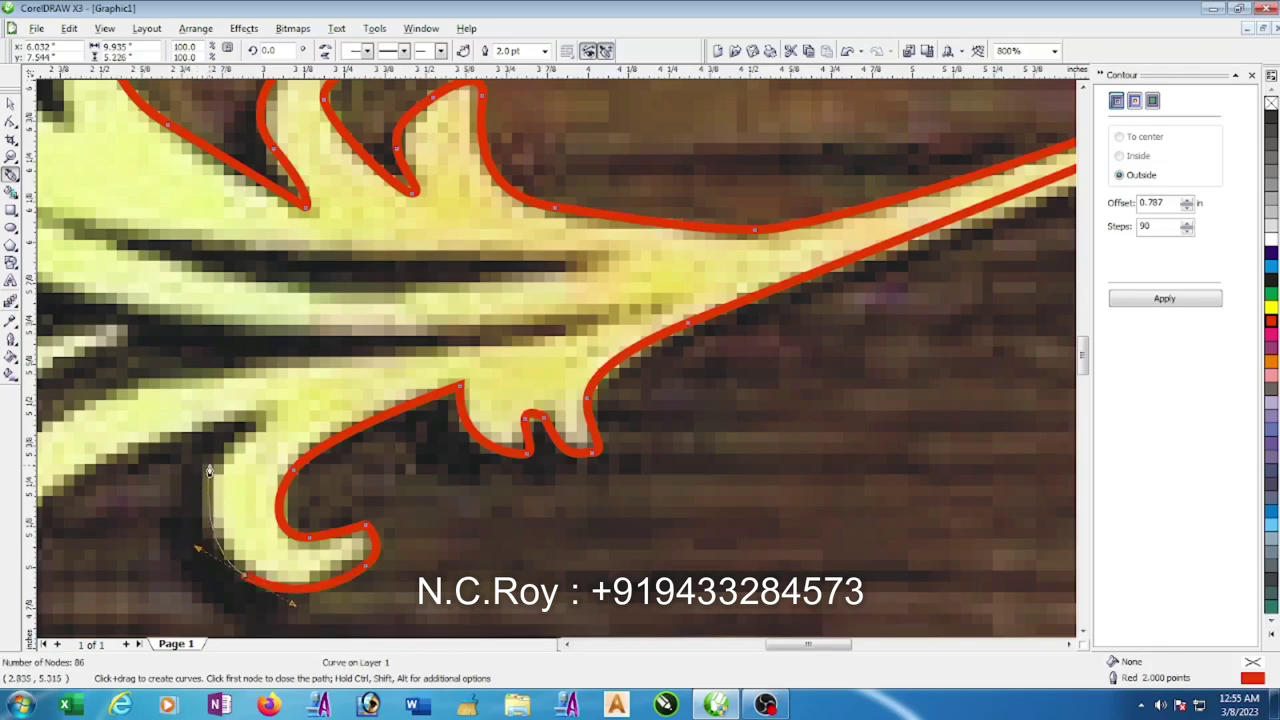
{"action": "left_click", "coordinate": [273, 420]}
- Wrap the outline in and out of each pointed leaflet along the lower edge, up the long leaf
{"action": "scroll", "coordinate": [273, 420], "scroll_direction": "down", "scroll_amount": 3}
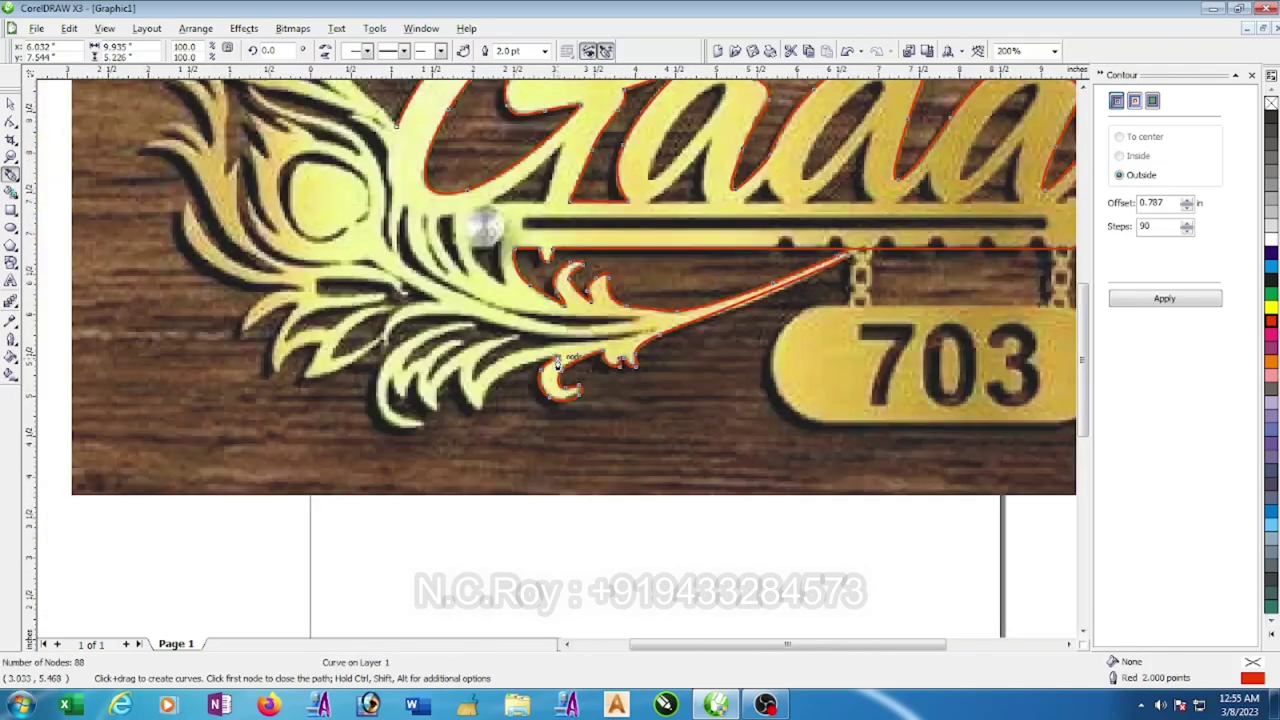
{"action": "scroll", "coordinate": [521, 372], "scroll_direction": "up", "scroll_amount": 2}
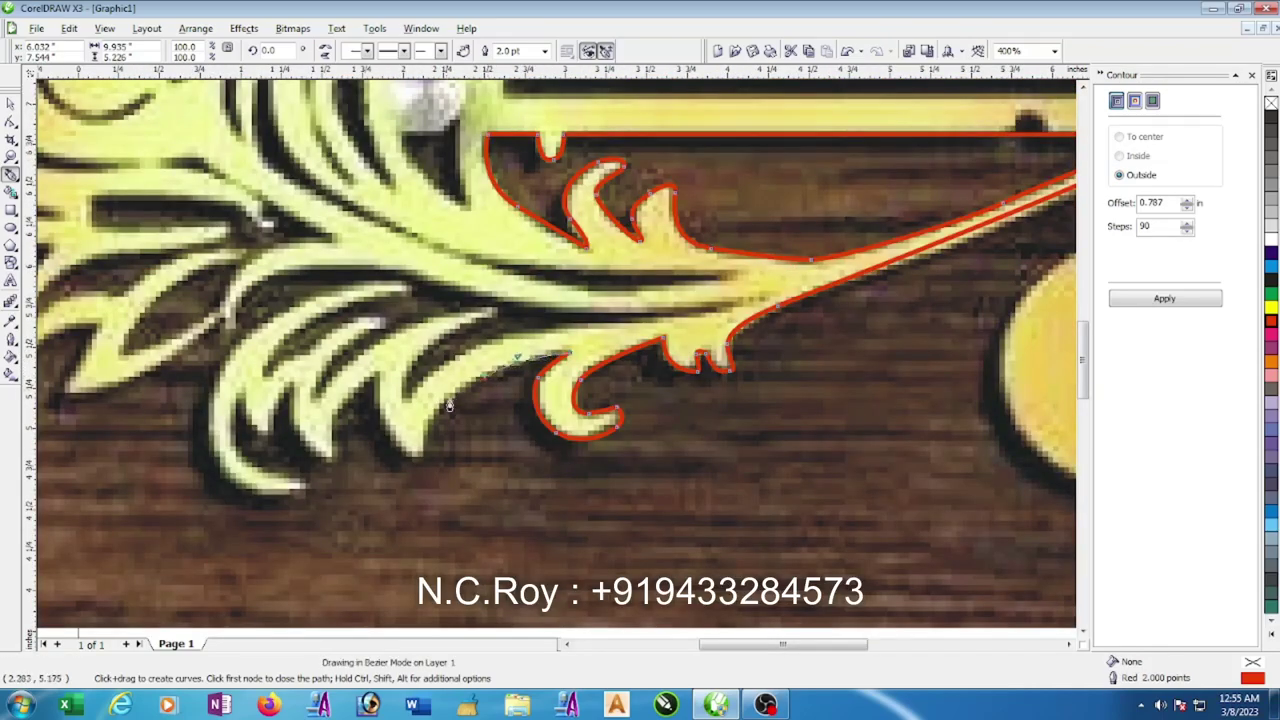
{"action": "mouse_move", "coordinate": [487, 382]}
{"action": "left_mouse_down"}
{"action": "mouse_move", "coordinate": [442, 406]}
{"action": "mouse_move", "coordinate": [422, 453]}
{"action": "left_mouse_up"}
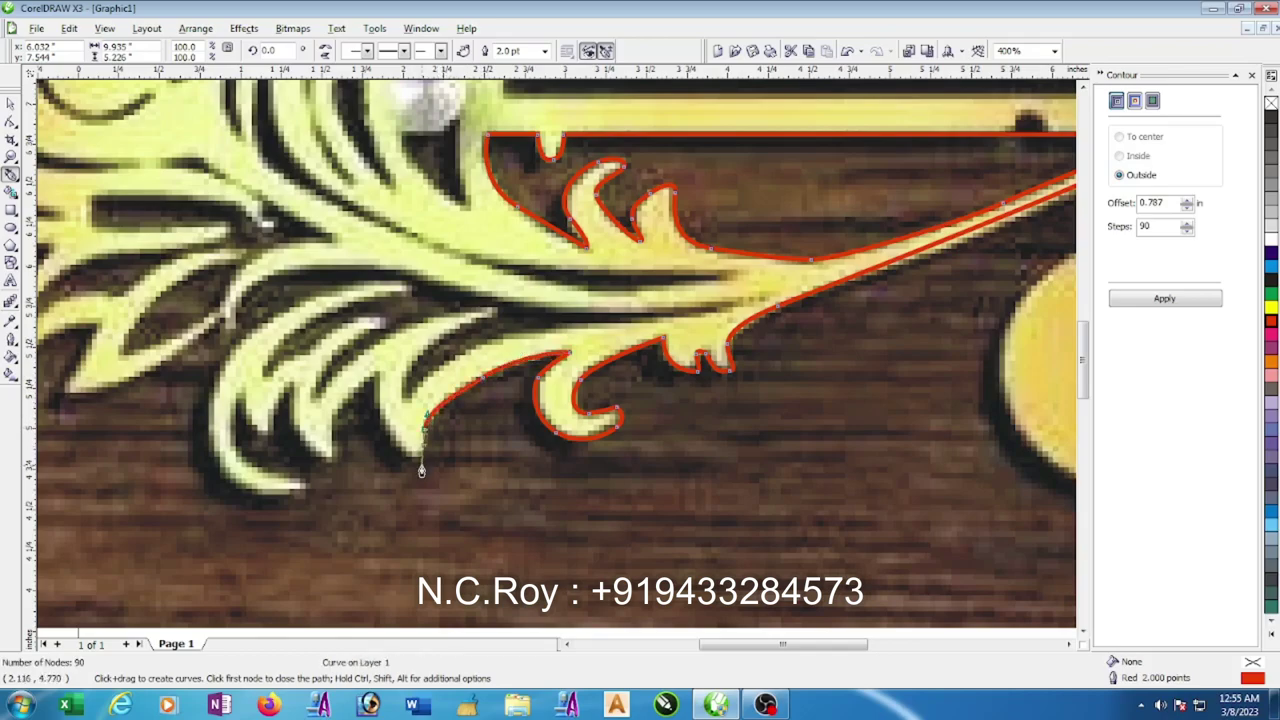
{"action": "left_click", "coordinate": [424, 460]}
{"action": "left_click_drag", "start_coordinate": [377, 379], "coordinate": [388, 316]}
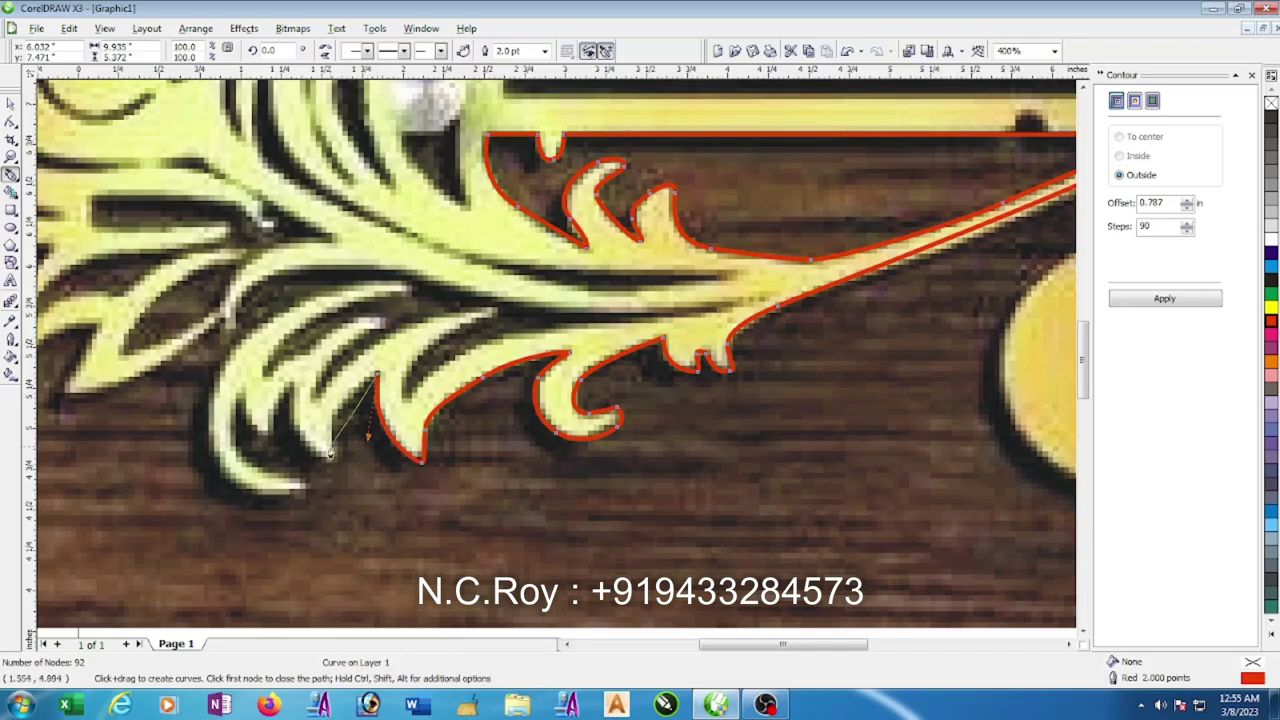
{"action": "left_click_drag", "start_coordinate": [330, 450], "coordinate": [326, 466]}
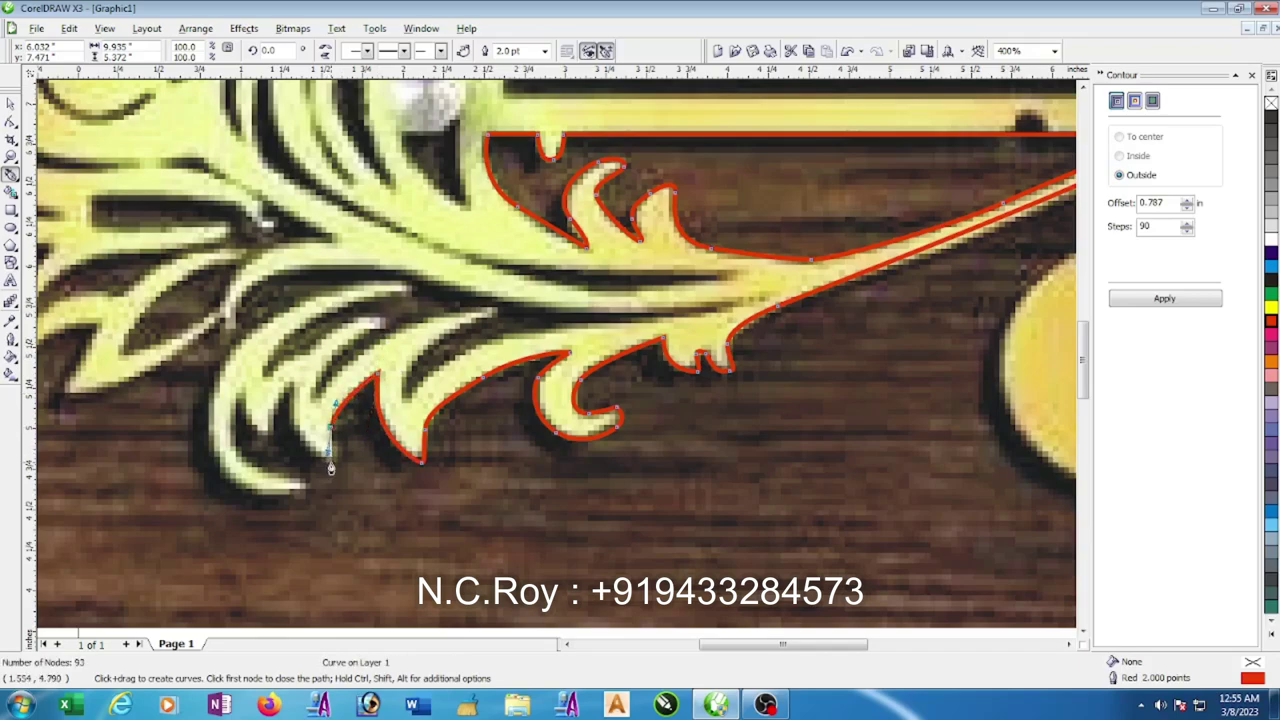
{"action": "mouse_move", "coordinate": [283, 425]}
{"action": "left_mouse_down"}
{"action": "mouse_move", "coordinate": [304, 344]}
{"action": "mouse_move", "coordinate": [293, 366]}
{"action": "left_mouse_up"}
{"action": "mouse_move", "coordinate": [278, 425]}
{"action": "left_mouse_down"}
{"action": "mouse_move", "coordinate": [268, 450]}
{"action": "mouse_move", "coordinate": [240, 400]}
{"action": "left_mouse_up"}
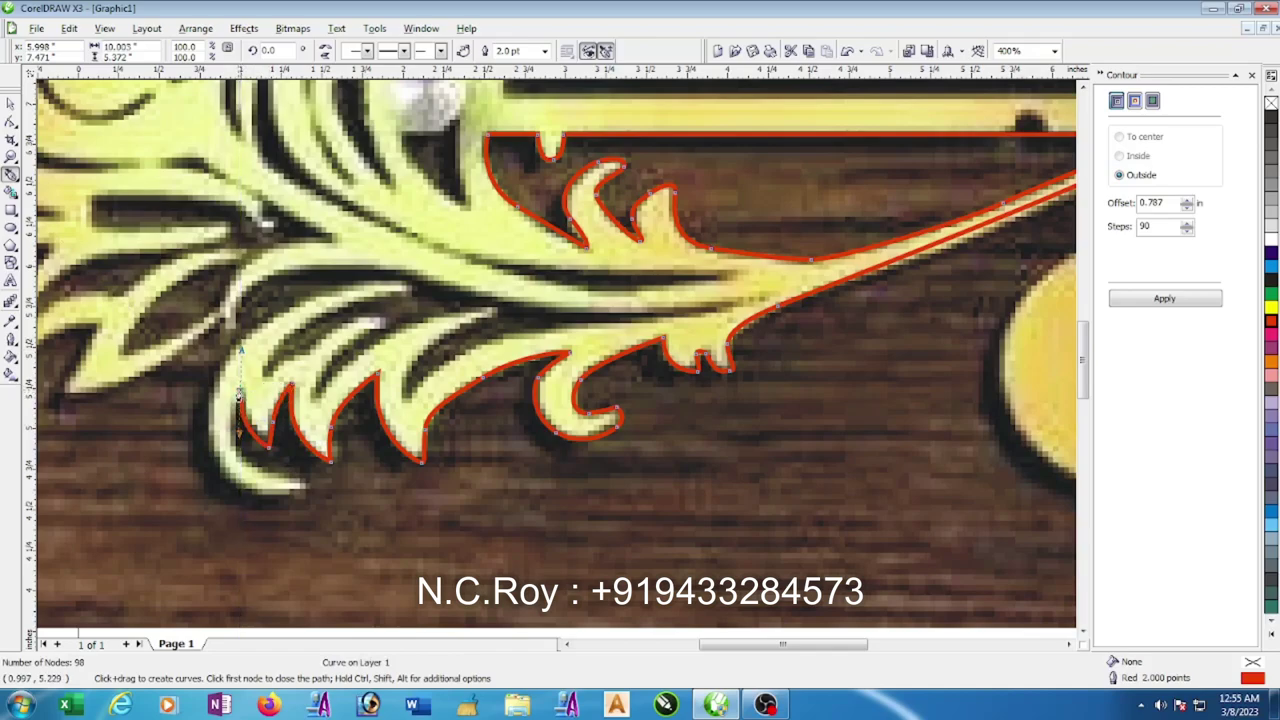
{"action": "mouse_move", "coordinate": [225, 454]}
{"action": "left_mouse_down"}
{"action": "mouse_move", "coordinate": [304, 487]}
{"action": "mouse_move", "coordinate": [233, 498]}
{"action": "left_mouse_up"}
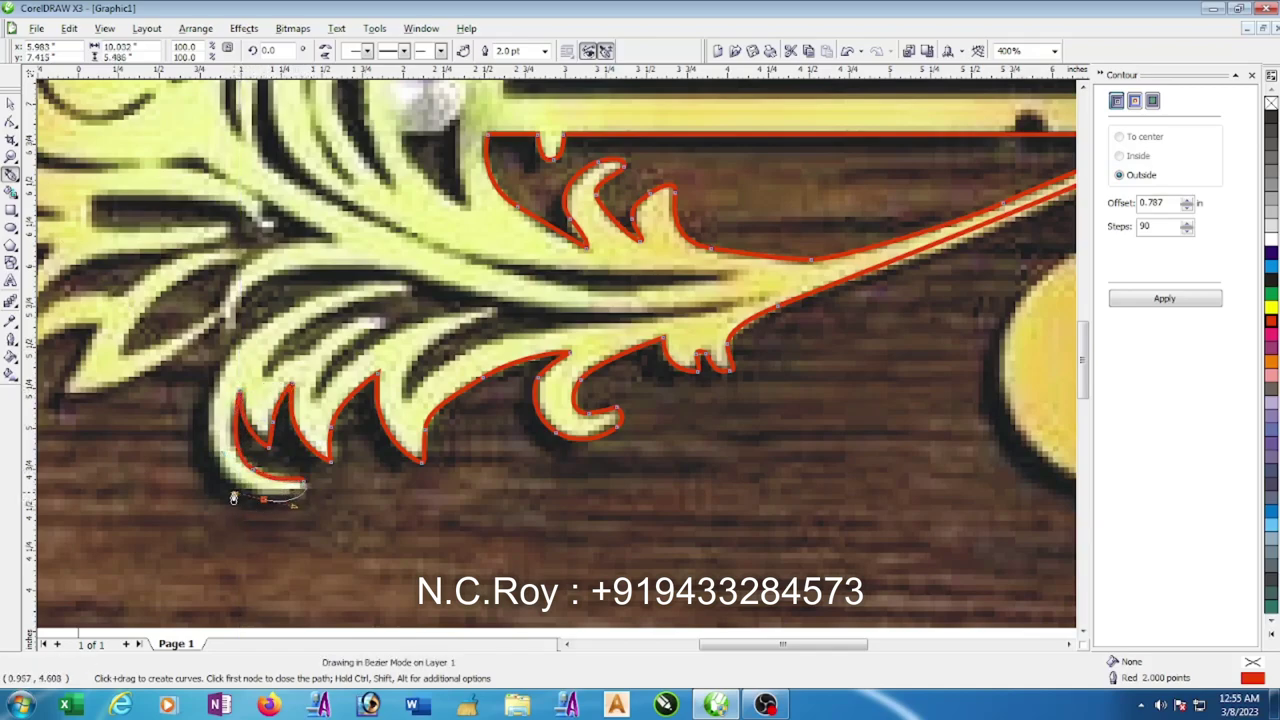
{"action": "left_click_drag", "start_coordinate": [210, 390], "coordinate": [226, 334]}
{"action": "mouse_move", "coordinate": [331, 299]}
{"action": "left_mouse_down"}
{"action": "mouse_move", "coordinate": [360, 290]}
{"action": "mouse_move", "coordinate": [340, 332]}
{"action": "left_mouse_up"}
- Turn the outline around the leaf's pointed tip and trace the curl's inner edge to its base
{"action": "scroll", "coordinate": [340, 332], "scroll_direction": "up", "scroll_amount": 1}
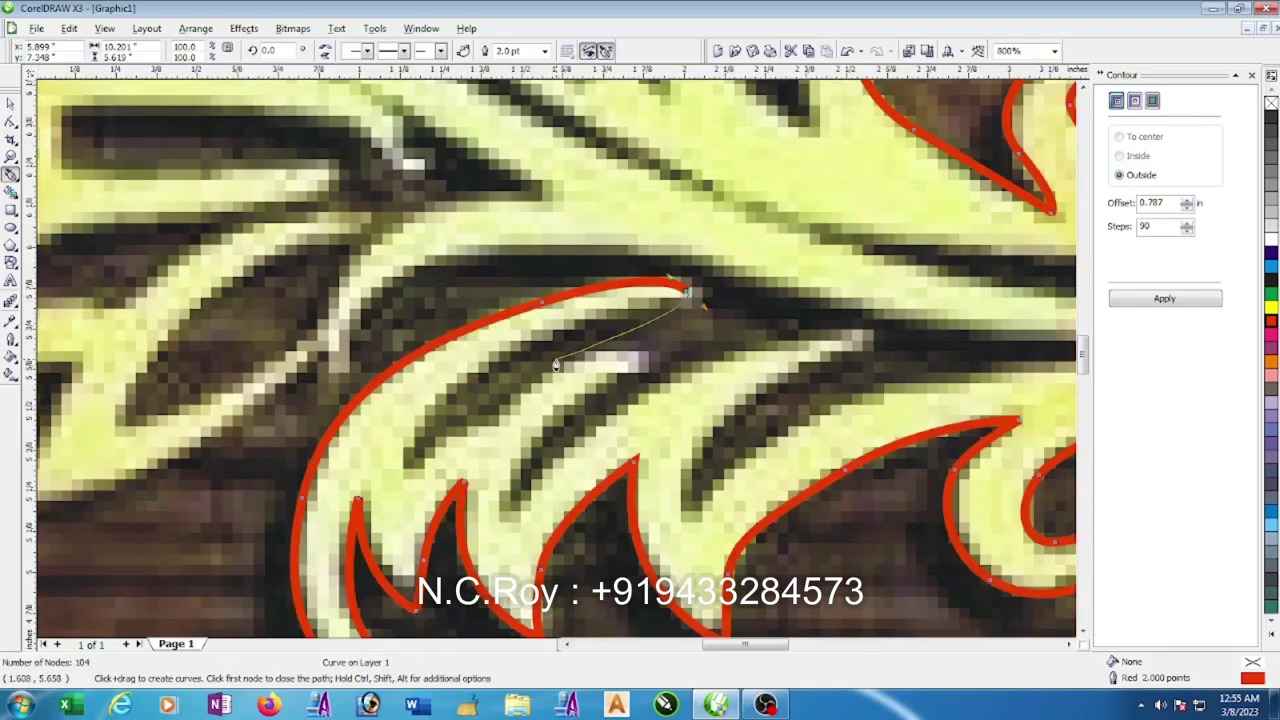
{"action": "left_click_drag", "start_coordinate": [616, 325], "coordinate": [591, 325]}
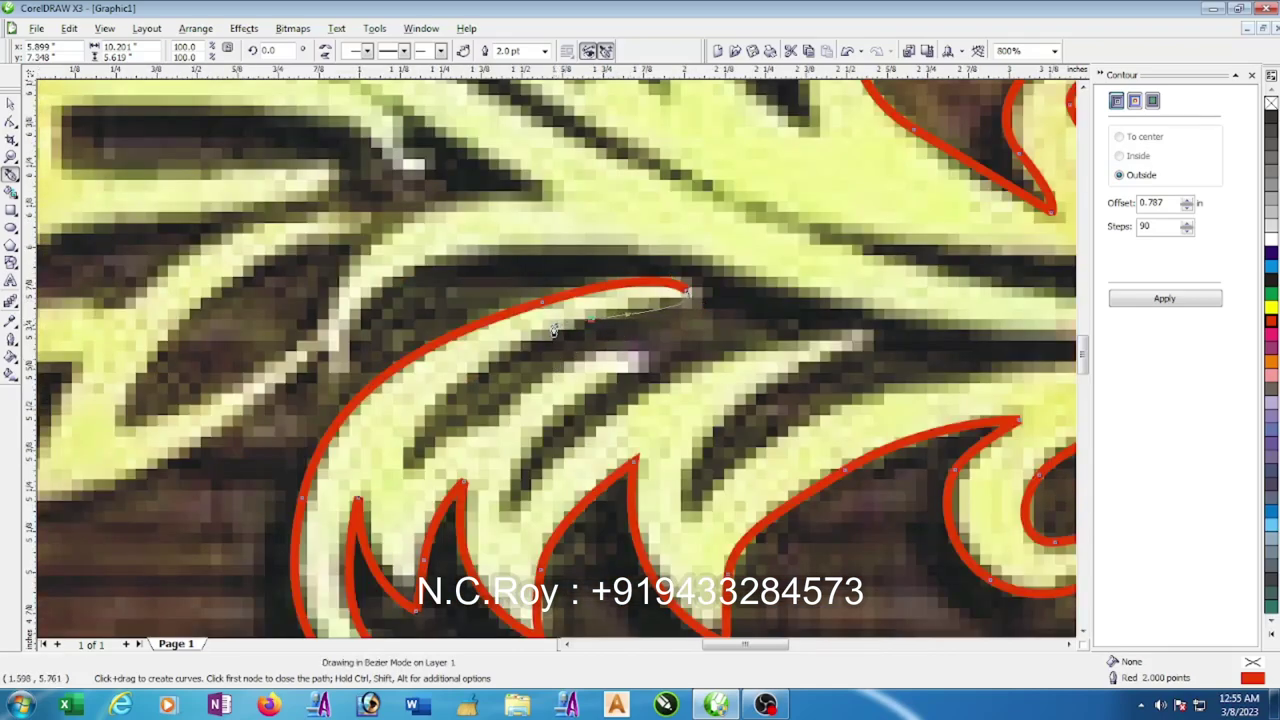
{"action": "mouse_move", "coordinate": [421, 412]}
{"action": "left_mouse_down"}
{"action": "mouse_move", "coordinate": [399, 448]}
{"action": "mouse_move", "coordinate": [520, 405]}
{"action": "left_mouse_up"}
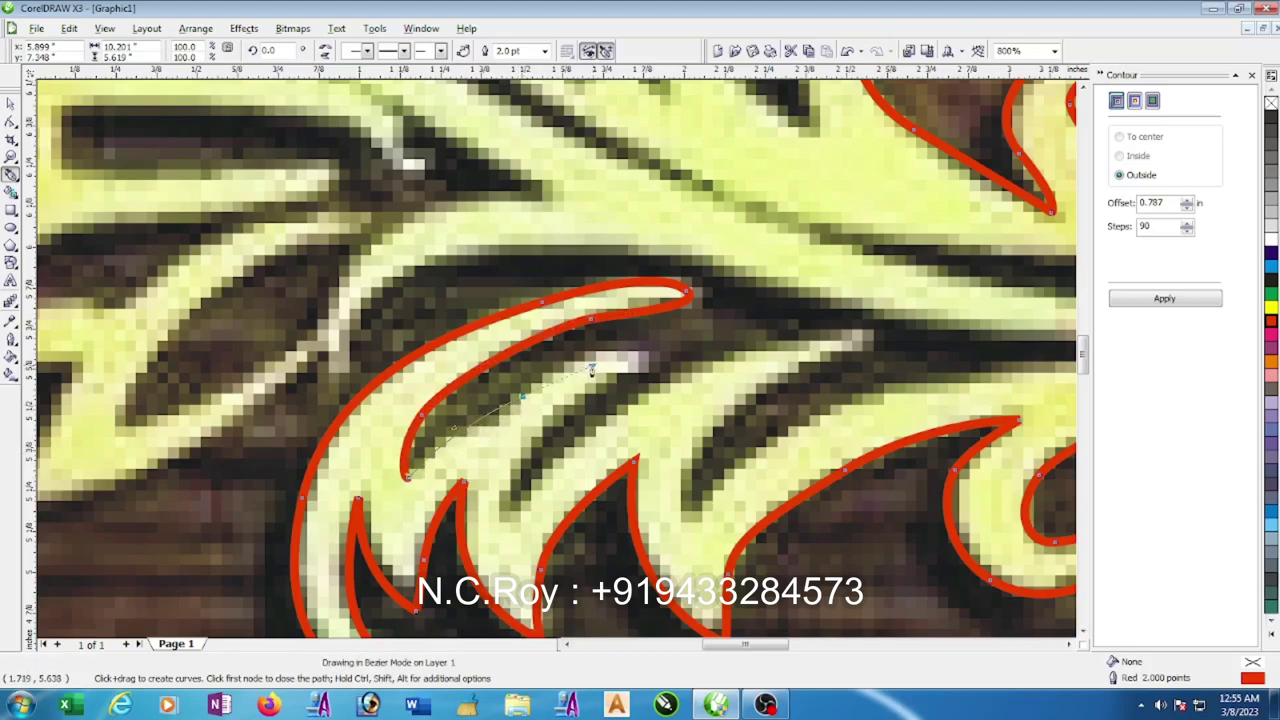
{"action": "mouse_move", "coordinate": [591, 368]}
{"action": "left_mouse_down"}
{"action": "mouse_move", "coordinate": [630, 356]}
{"action": "mouse_move", "coordinate": [680, 370]}
{"action": "mouse_move", "coordinate": [595, 393]}
{"action": "left_mouse_up"}
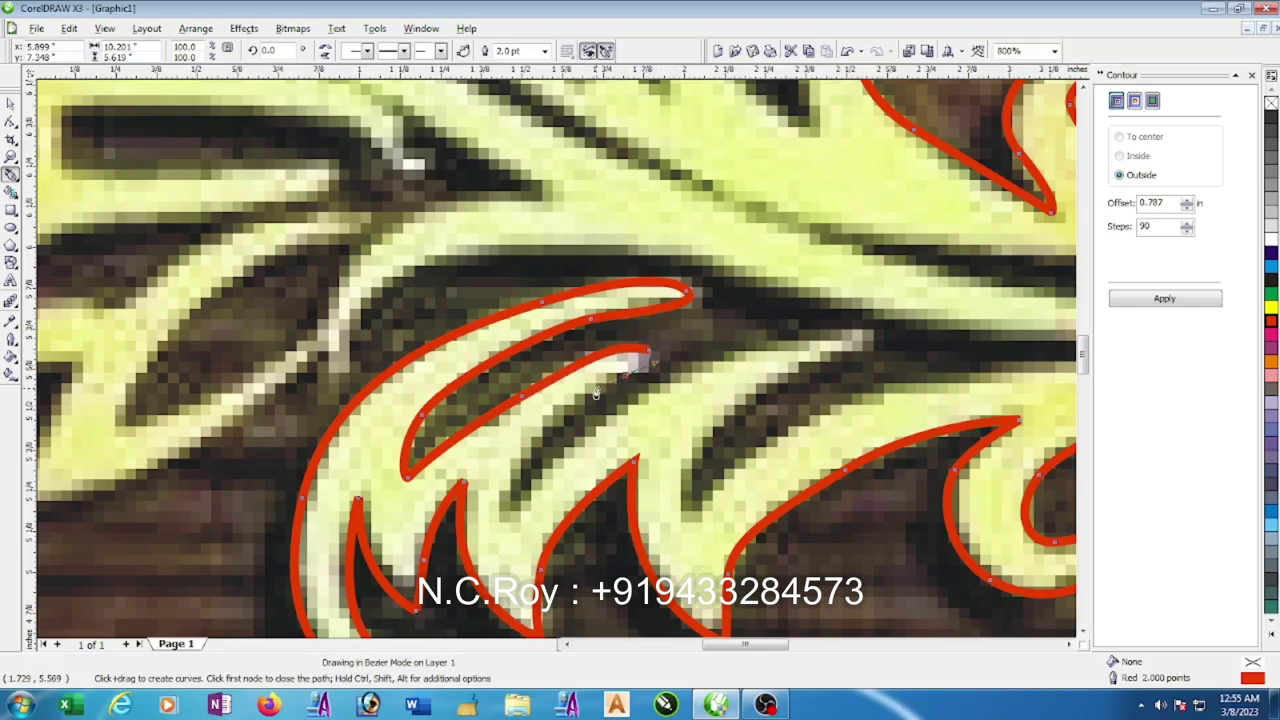
{"action": "mouse_move", "coordinate": [515, 476]}
{"action": "left_mouse_down"}
{"action": "mouse_move", "coordinate": [505, 512]}
{"action": "mouse_move", "coordinate": [620, 410]}
{"action": "left_mouse_up"}
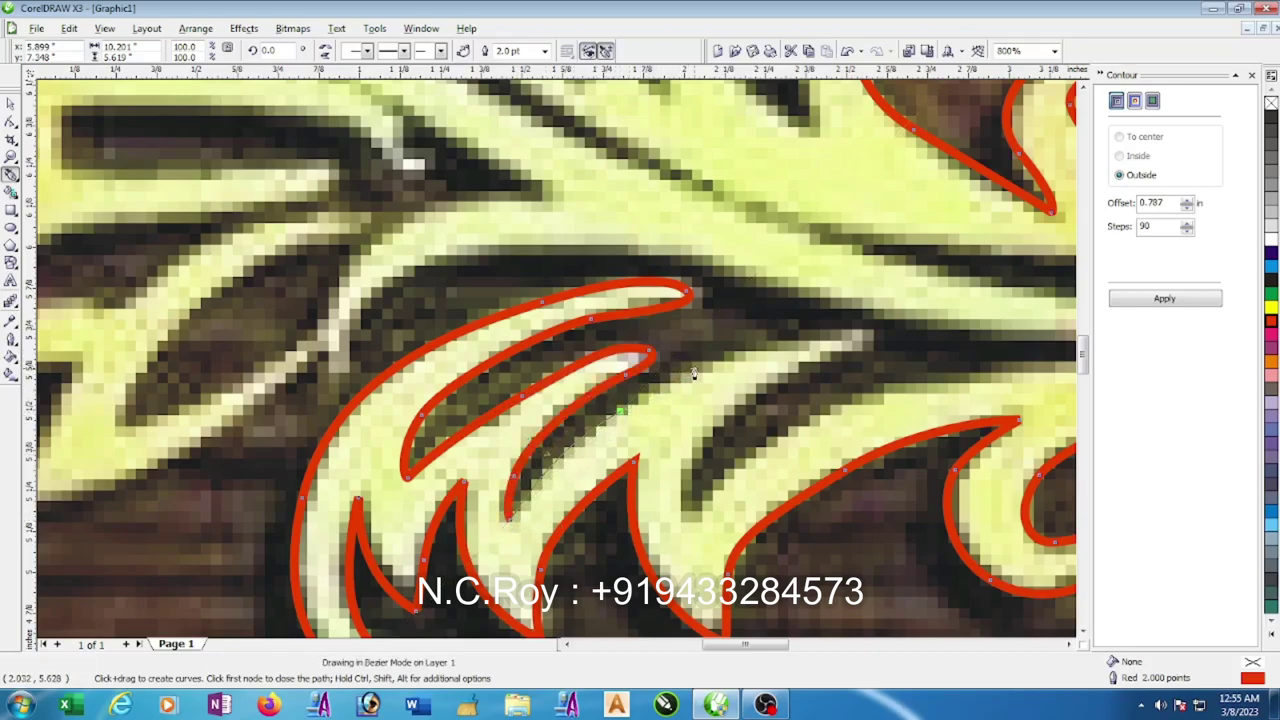
- Outline the last prong, close the shape at its start node, and continue along the branch's lower edge
{"action": "left_click_drag", "start_coordinate": [808, 343], "coordinate": [862, 362]}
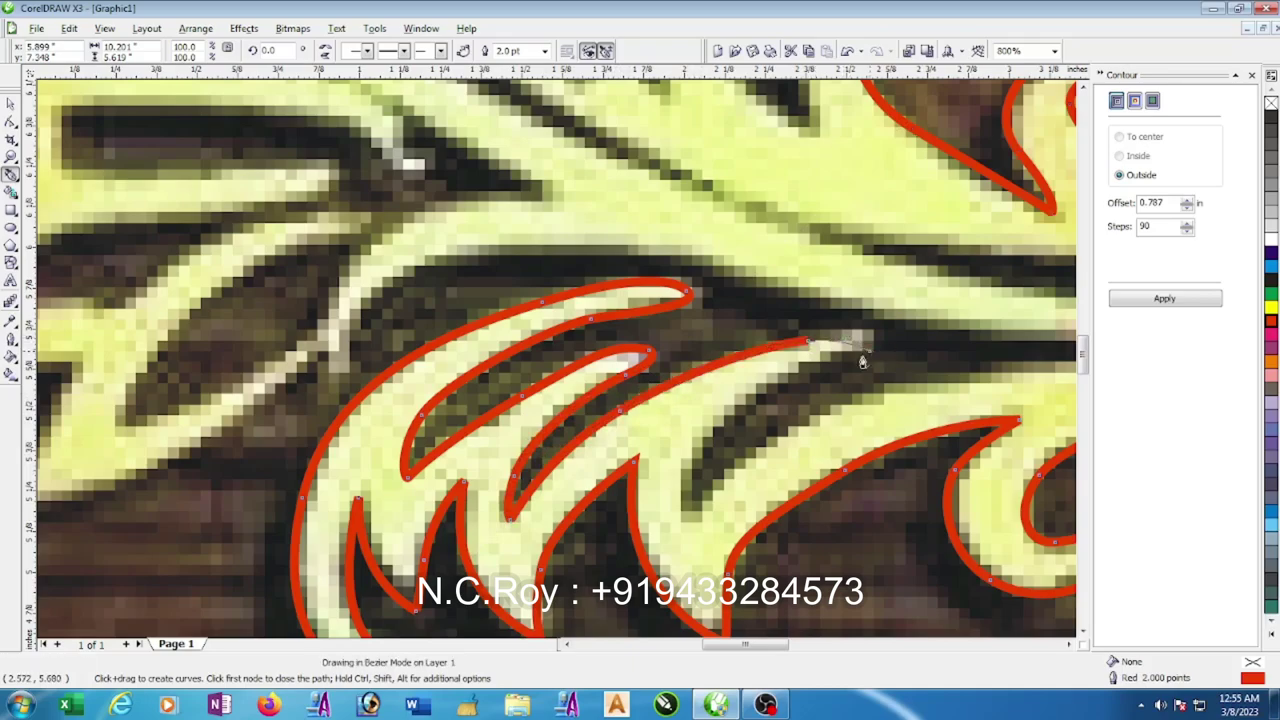
{"action": "left_click", "coordinate": [868, 350]}
{"action": "left_click_drag", "start_coordinate": [745, 408], "coordinate": [694, 450]}
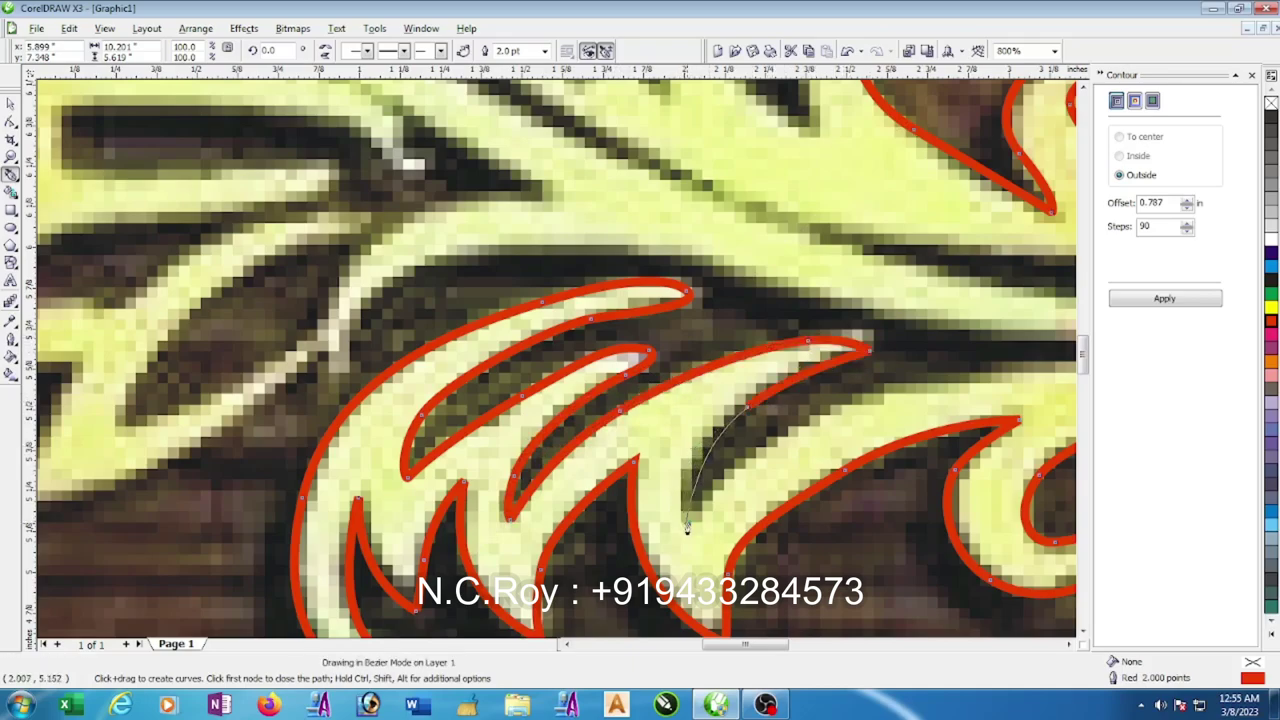
{"action": "left_click_drag", "start_coordinate": [686, 522], "coordinate": [689, 541]}
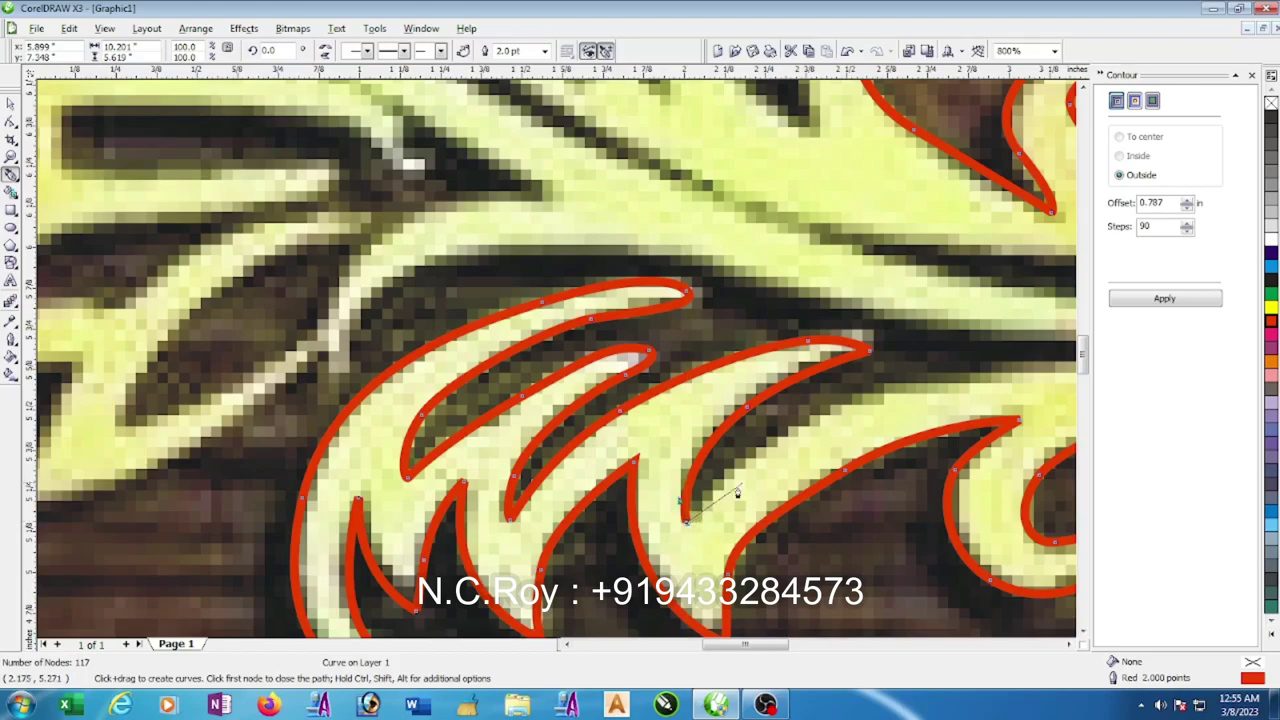
{"action": "scroll", "coordinate": [737, 492], "scroll_direction": "down", "scroll_amount": 1}
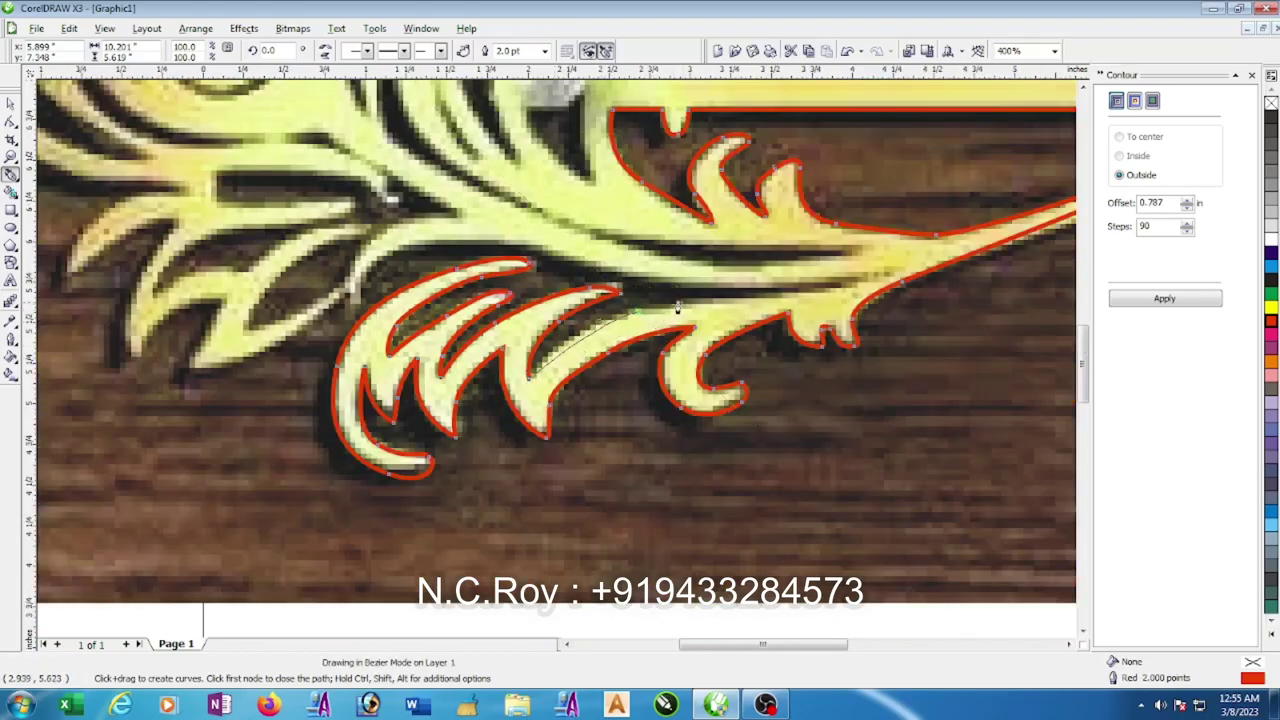
{"action": "left_click_drag", "start_coordinate": [835, 292], "coordinate": [870, 285]}
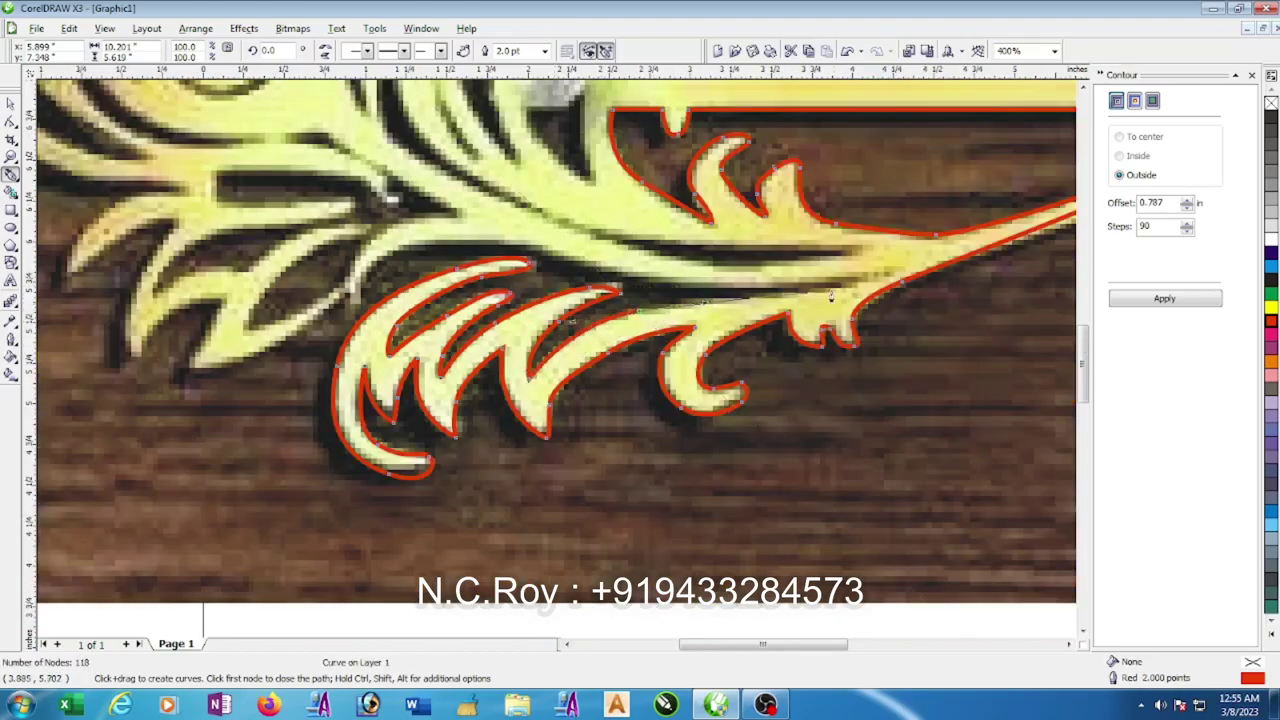
{"action": "left_click", "coordinate": [900, 276]}
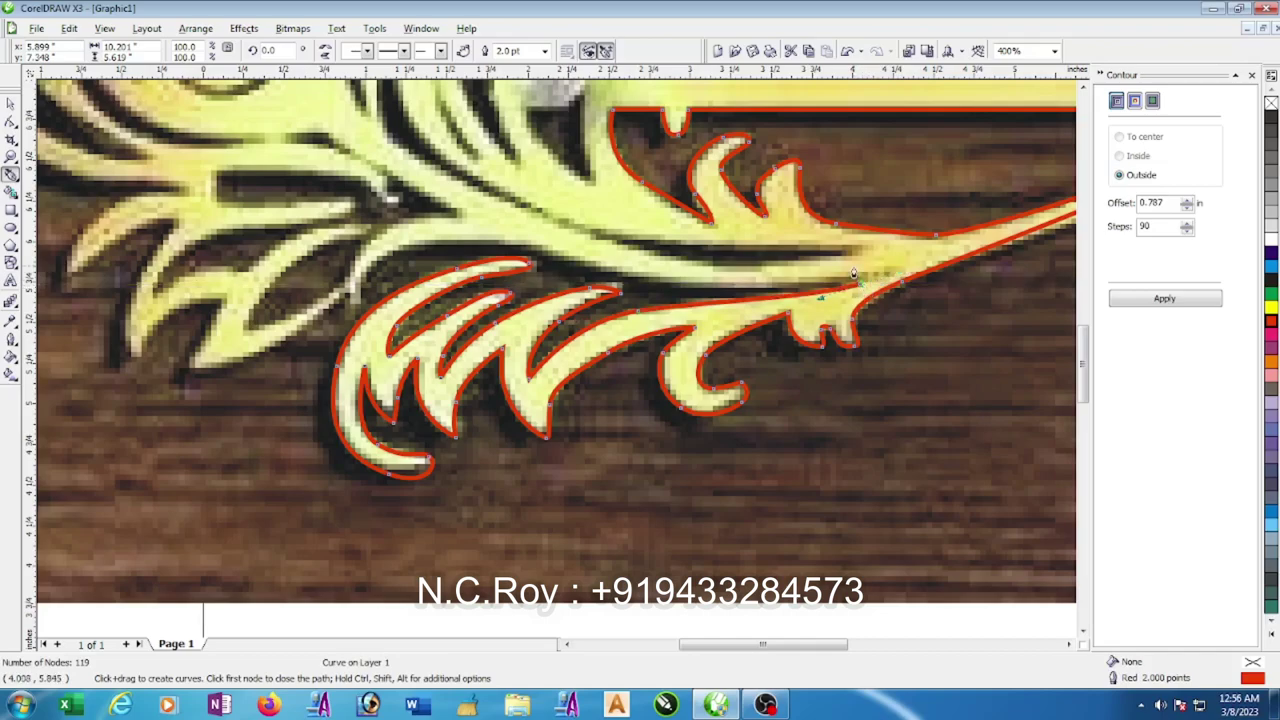
{"action": "scroll", "coordinate": [853, 272], "scroll_direction": "up", "scroll_amount": 1}
{"action": "left_click_drag", "start_coordinate": [556, 388], "coordinate": [541, 388]}
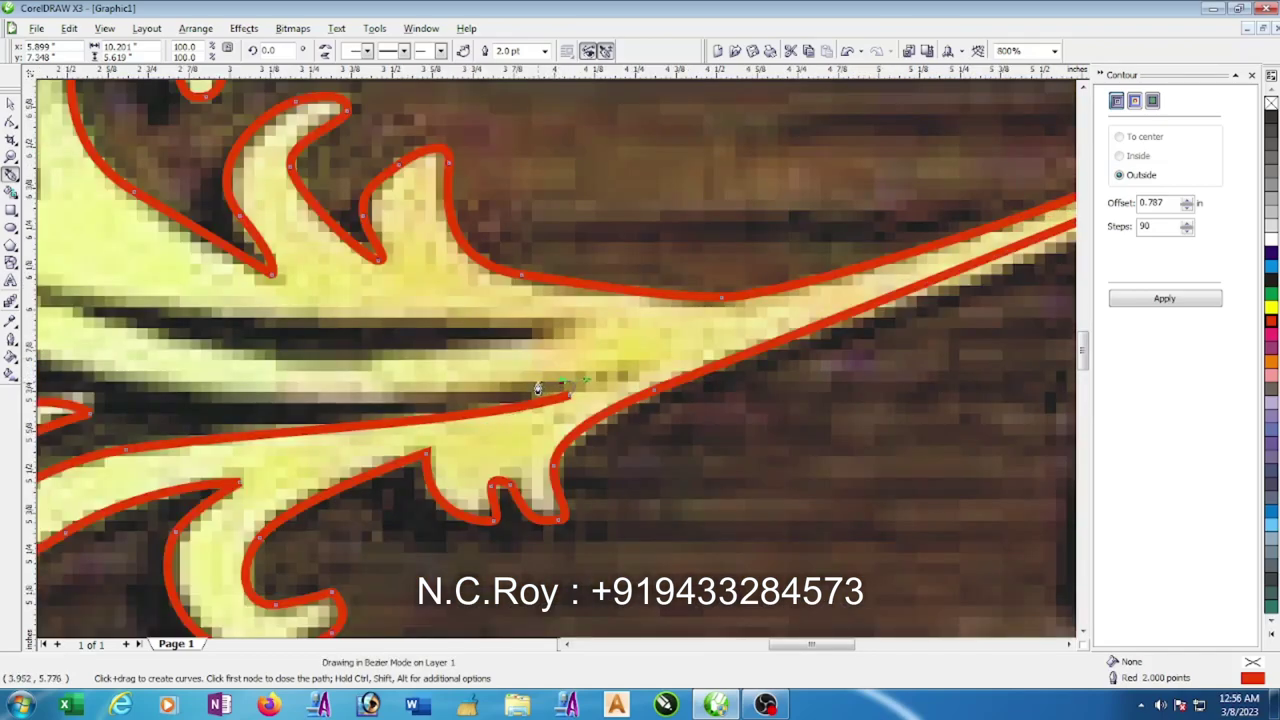
- Extend the outline left along the branch to the left prong's pointed tip and back up
{"action": "scroll", "coordinate": [538, 388], "scroll_direction": "down", "scroll_amount": 2}
{"action": "scroll", "coordinate": [540, 380], "scroll_direction": "down", "scroll_amount": 1}
{"action": "scroll", "coordinate": [548, 370], "scroll_direction": "up", "scroll_amount": 2}
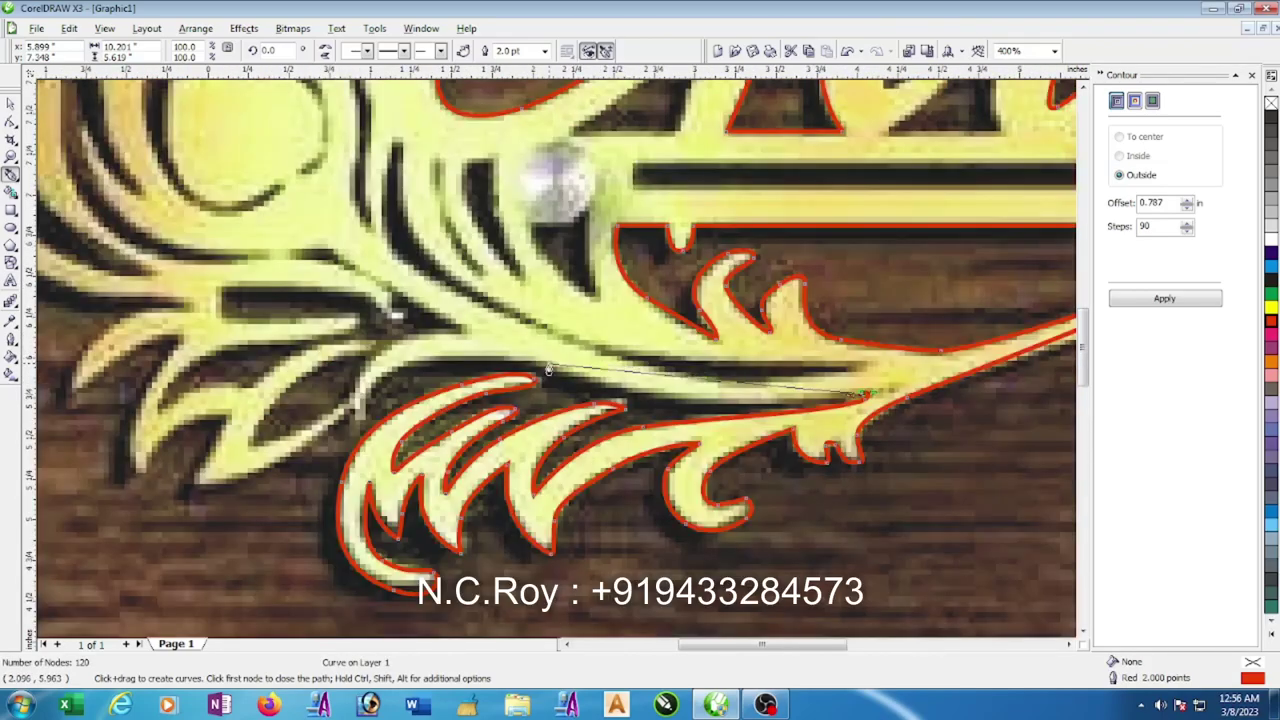
{"action": "left_click", "coordinate": [528, 368]}
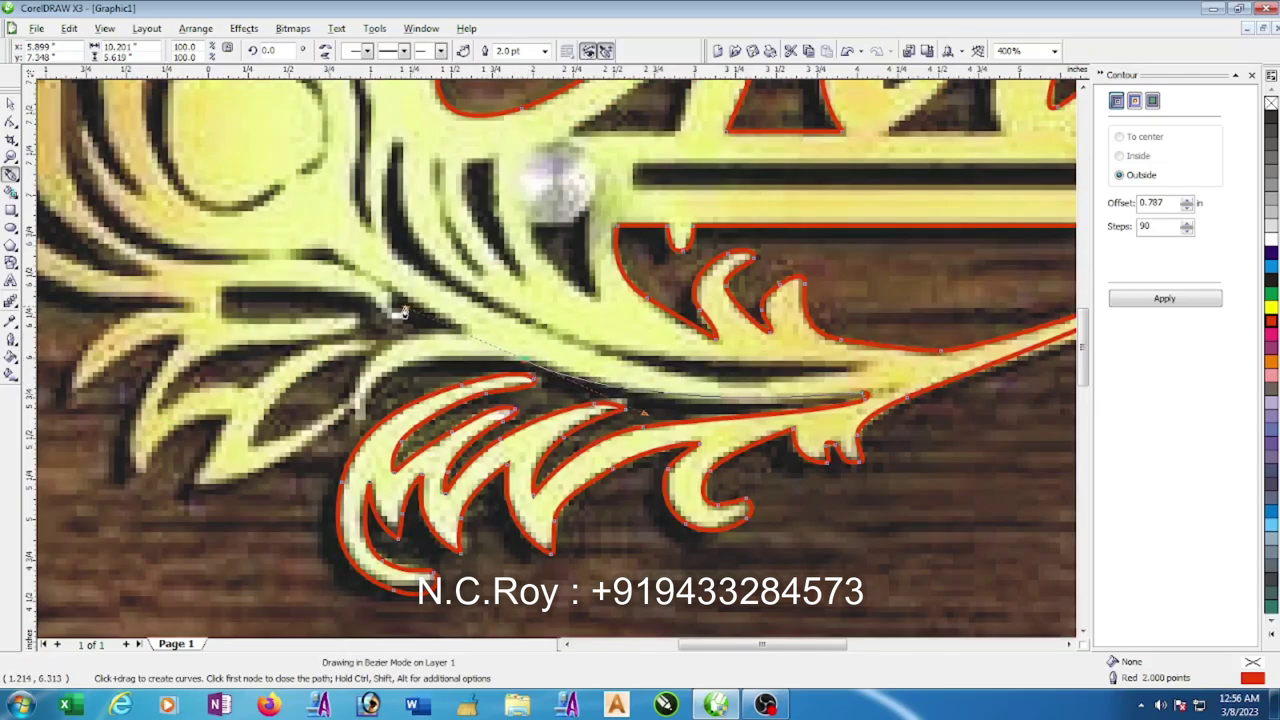
{"action": "left_click_drag", "start_coordinate": [391, 300], "coordinate": [529, 369]}
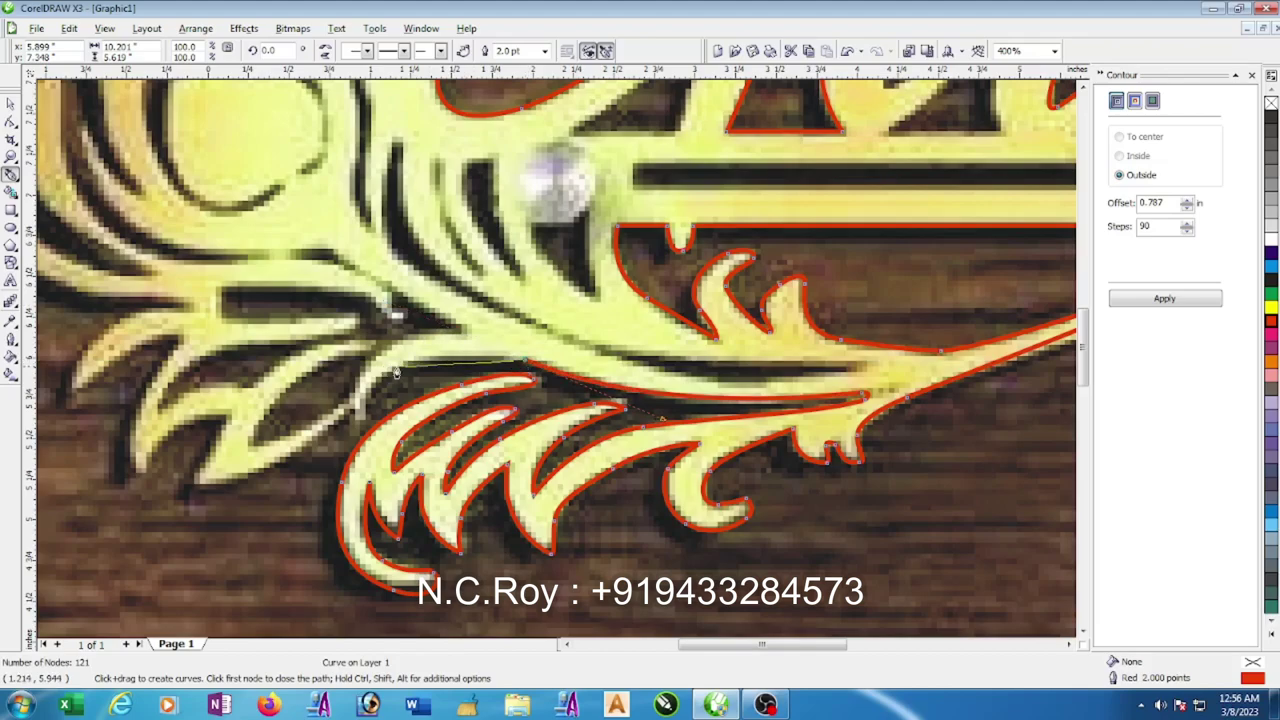
{"action": "left_click_drag", "start_coordinate": [397, 372], "coordinate": [366, 400]}
{"action": "left_click", "coordinate": [366, 417]}
{"action": "left_click", "coordinate": [352, 416]}
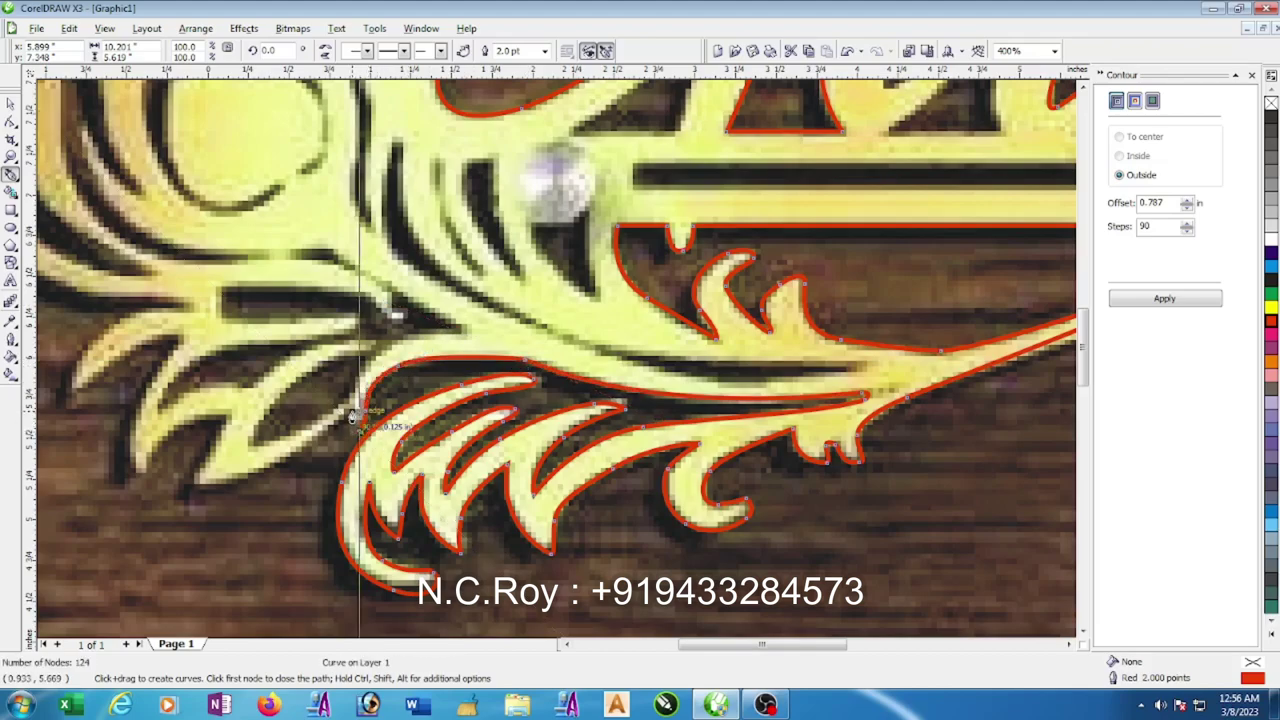
{"action": "mouse_move", "coordinate": [193, 487]}
{"action": "left_mouse_down"}
{"action": "mouse_move", "coordinate": [131, 495]}
{"action": "mouse_move", "coordinate": [193, 490]}
{"action": "left_mouse_up"}
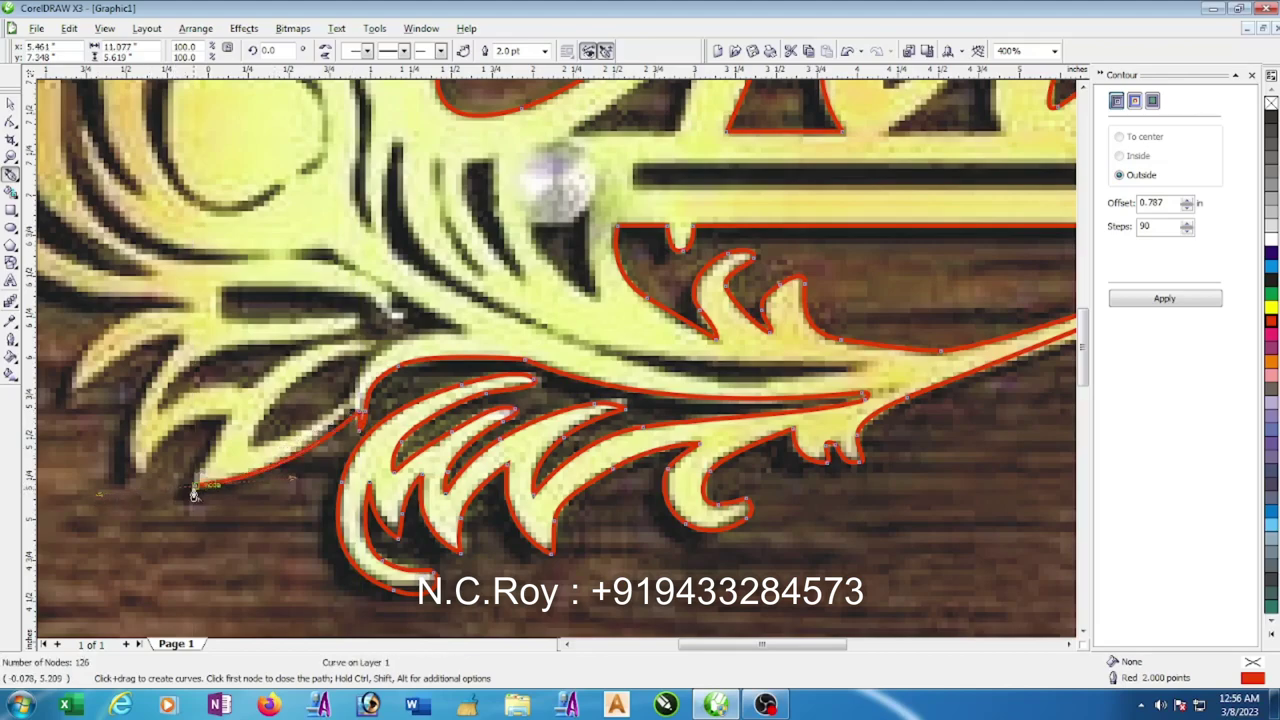
{"action": "left_click", "coordinate": [220, 428]}
- Trace into the gap between the left prongs and up the next prong's inner edge
{"action": "scroll", "coordinate": [222, 425], "scroll_direction": "up", "scroll_amount": 2}
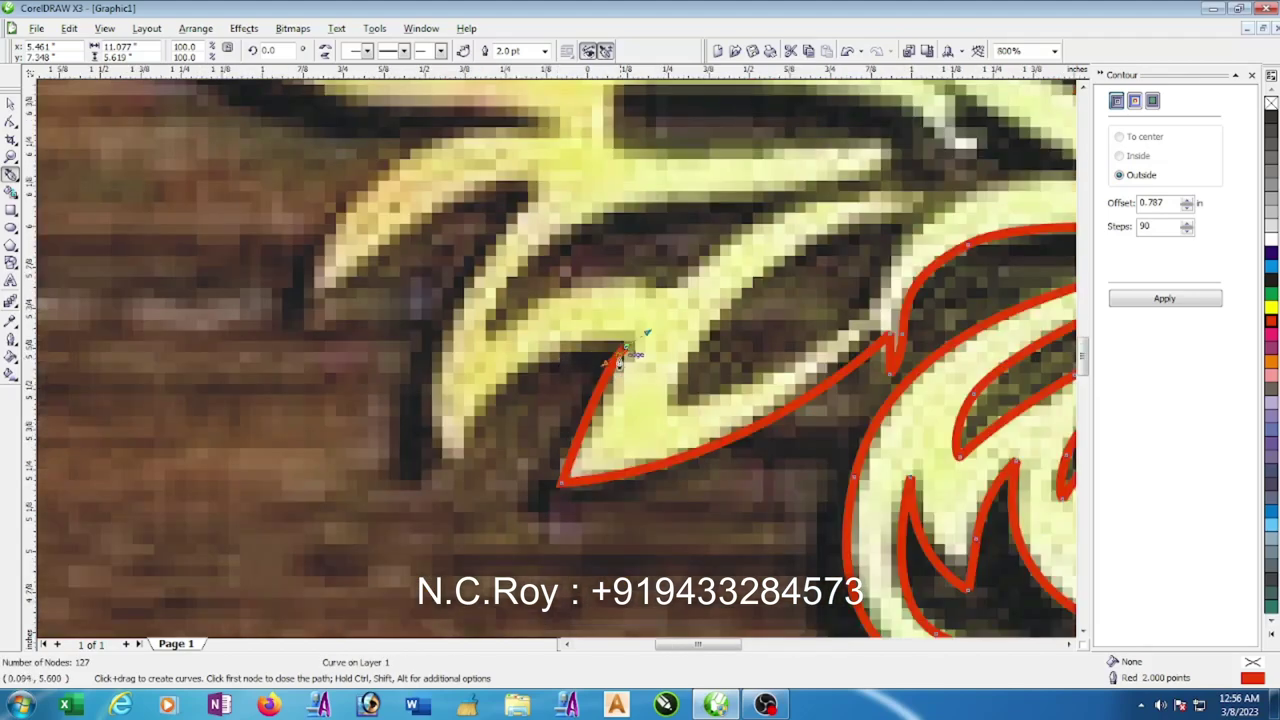
{"action": "left_click_drag", "start_coordinate": [522, 374], "coordinate": [476, 403]}
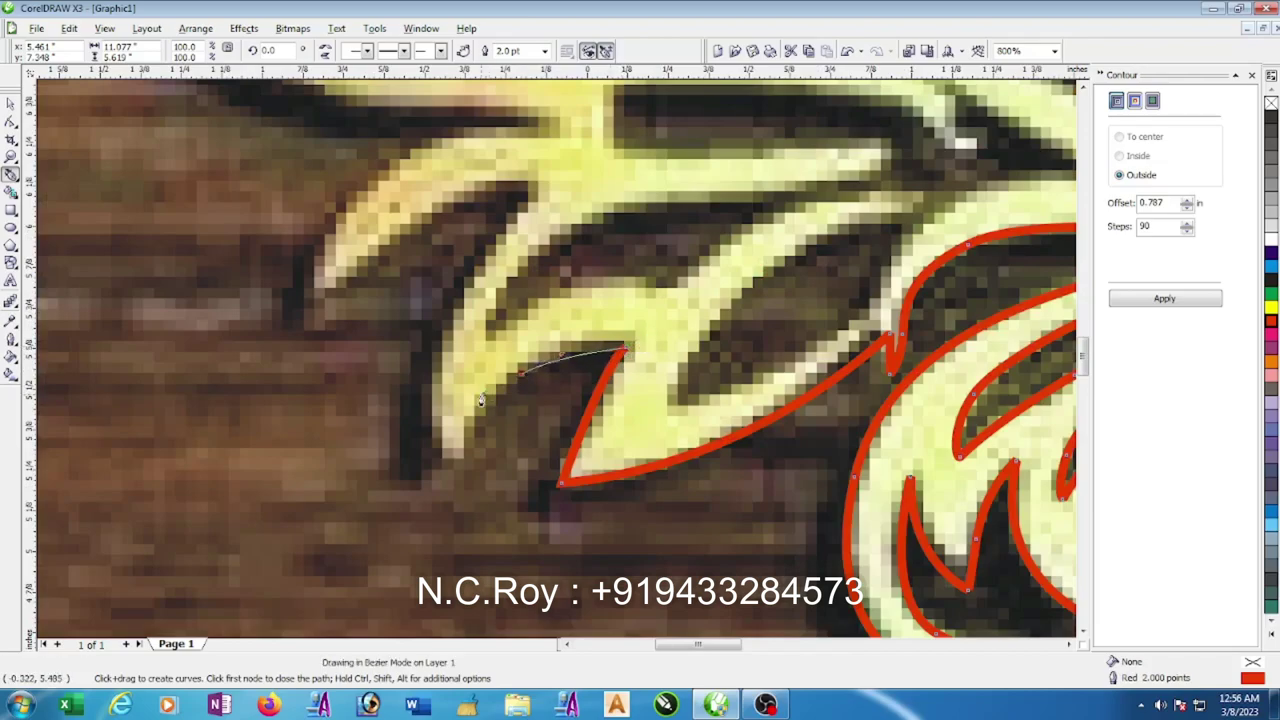
{"action": "left_click", "coordinate": [460, 458]}
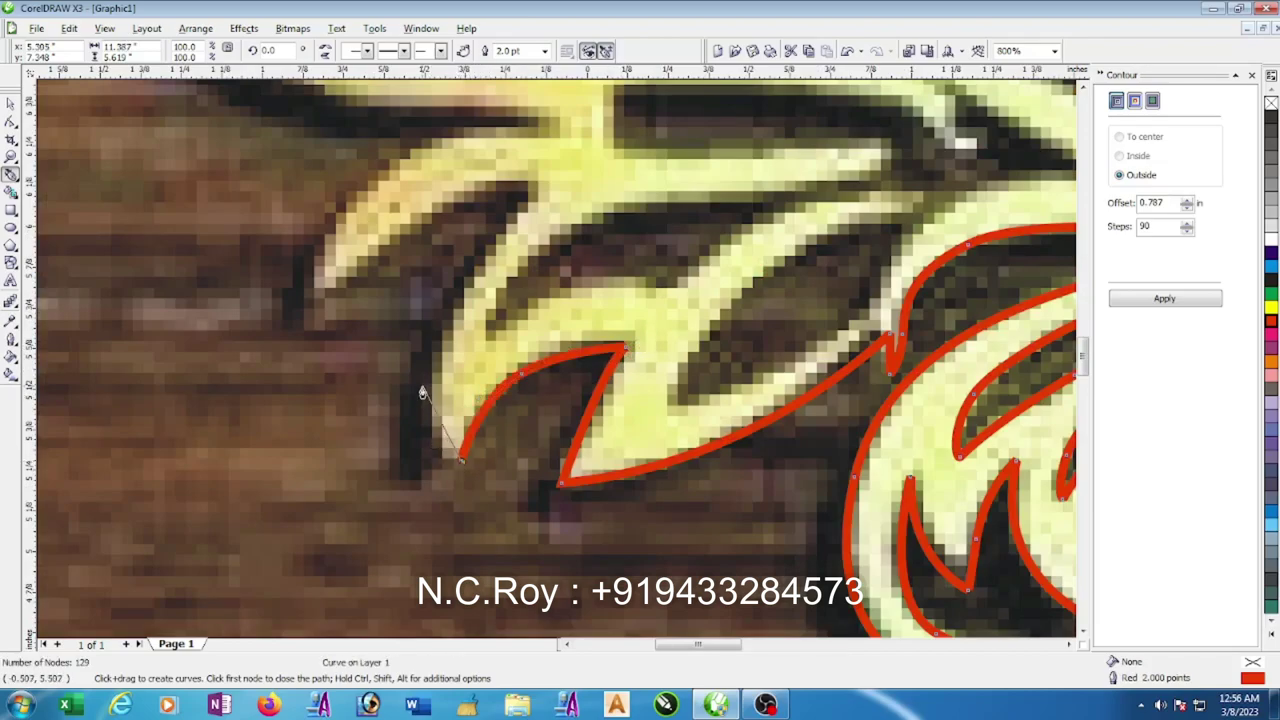
{"action": "left_click_drag", "start_coordinate": [428, 374], "coordinate": [448, 282]}
{"action": "left_click_drag", "start_coordinate": [540, 190], "coordinate": [461, 208]}
{"action": "left_click", "coordinate": [461, 206]}
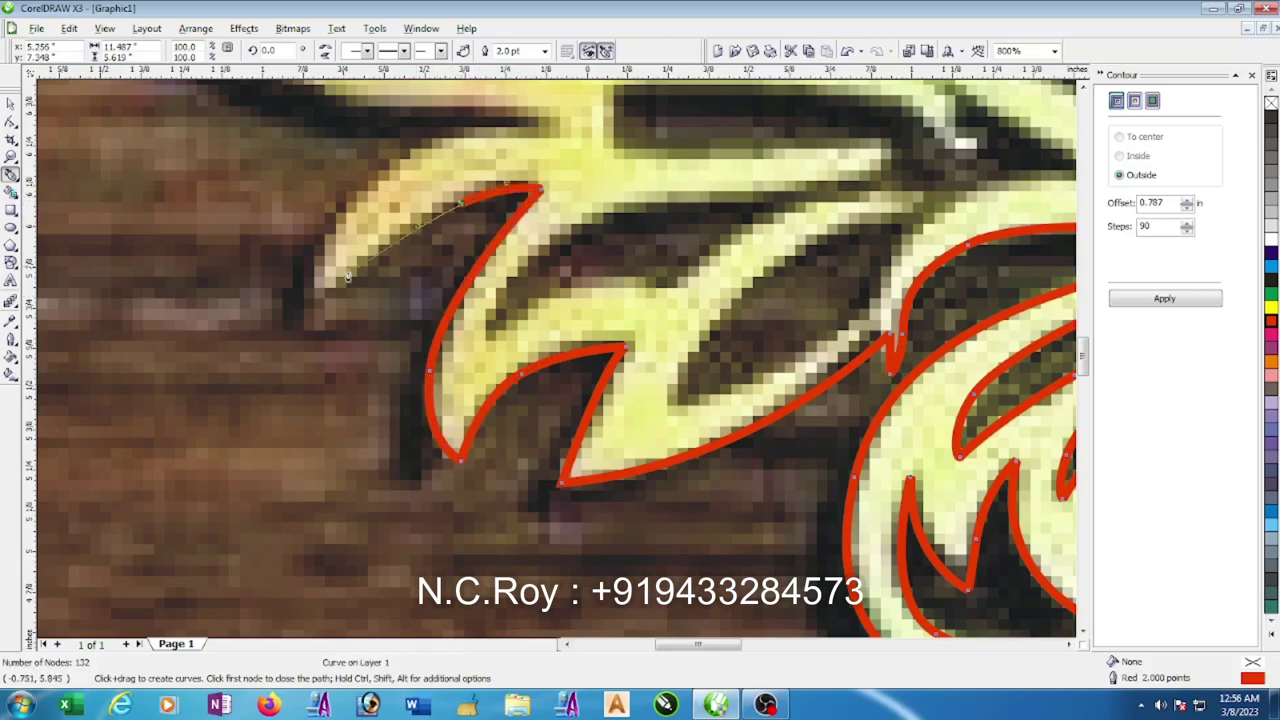
- Wrap the outline around the top prong's sharp tip and along its upper edge
{"action": "left_click_drag", "start_coordinate": [323, 300], "coordinate": [309, 314]}
{"action": "left_click", "coordinate": [300, 306]}
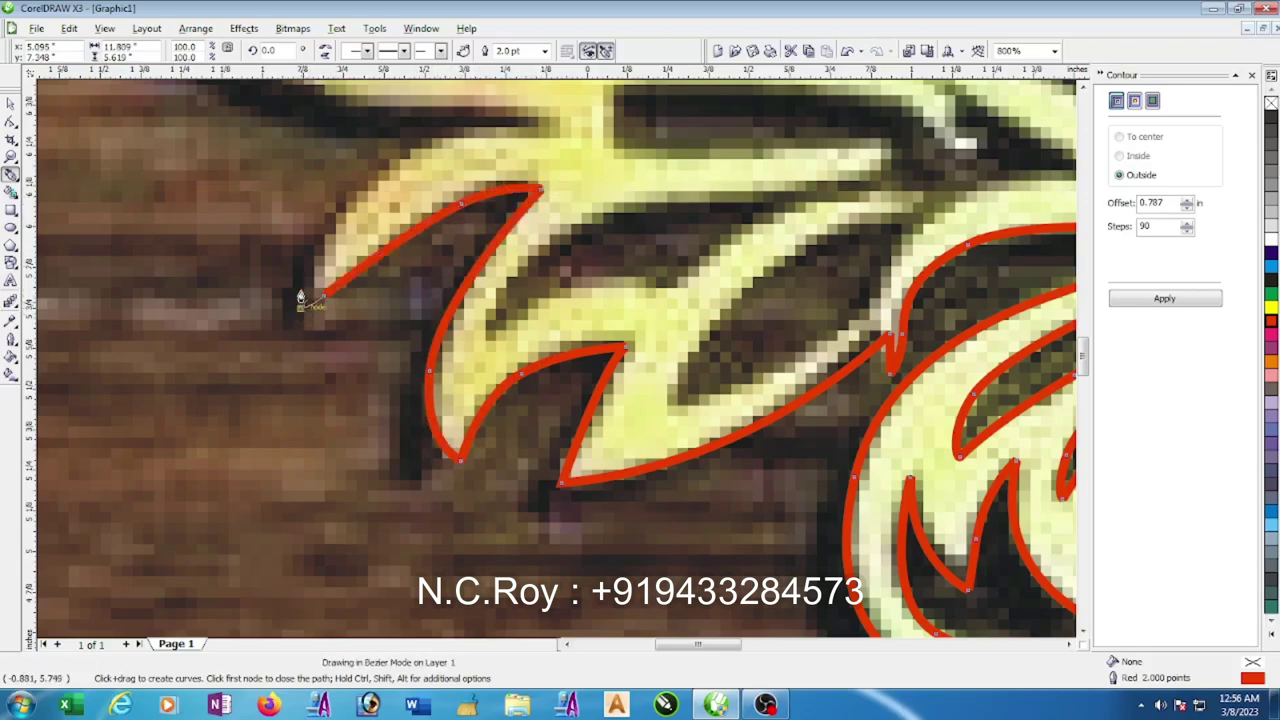
{"action": "left_click_drag", "start_coordinate": [350, 196], "coordinate": [422, 148]}
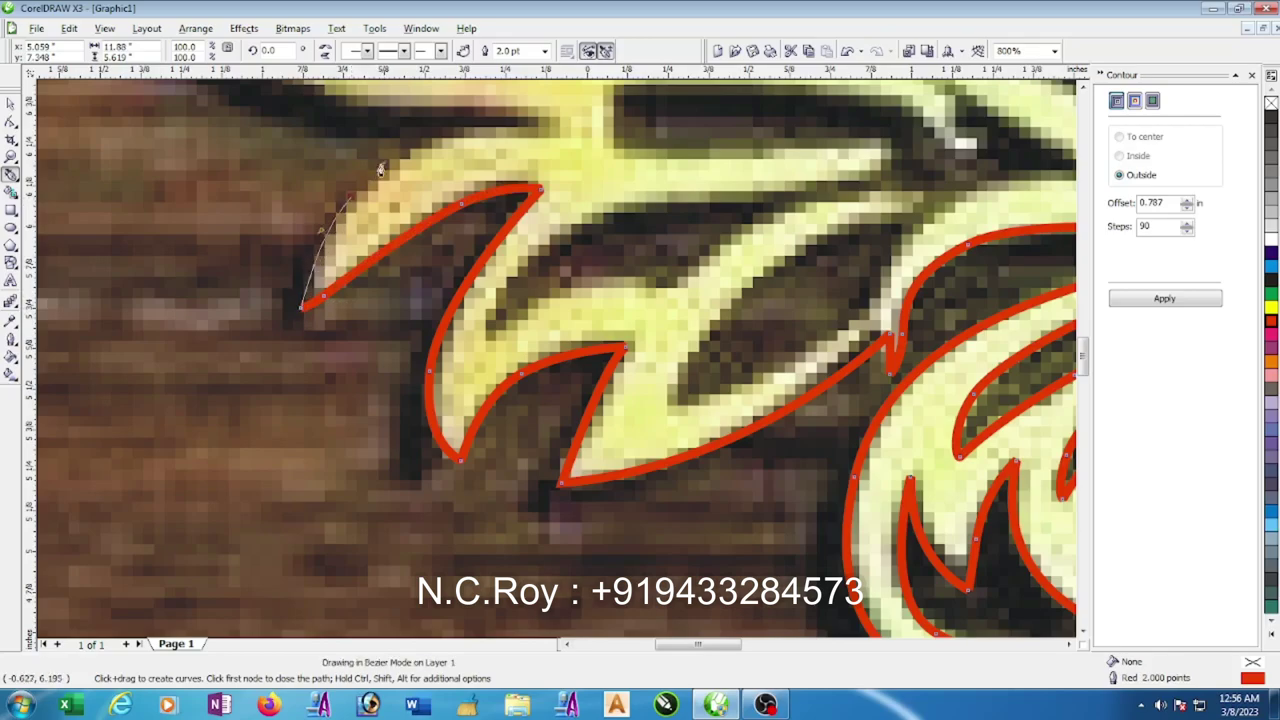
{"action": "left_click", "coordinate": [483, 135]}
{"action": "left_click", "coordinate": [523, 140]}
{"action": "scroll", "coordinate": [588, 568], "scroll_direction": "down", "scroll_amount": 1}
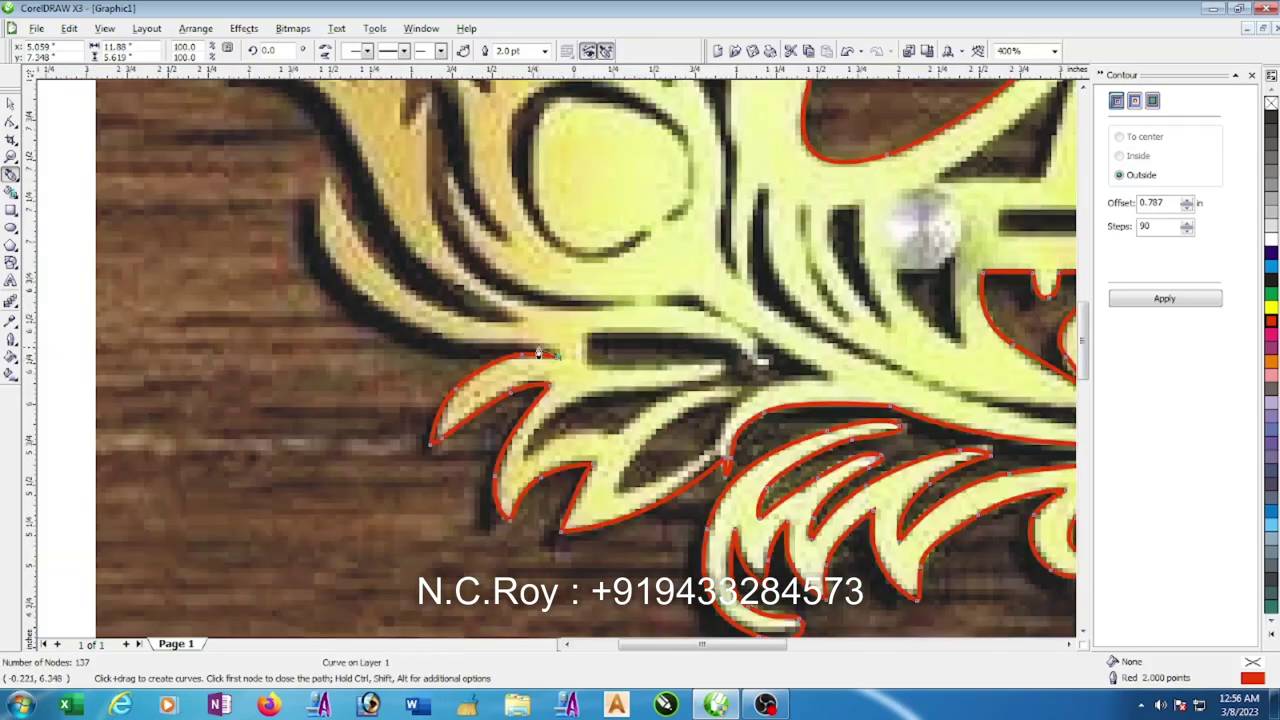
{"action": "scroll", "coordinate": [538, 353], "scroll_direction": "up", "scroll_amount": 1}
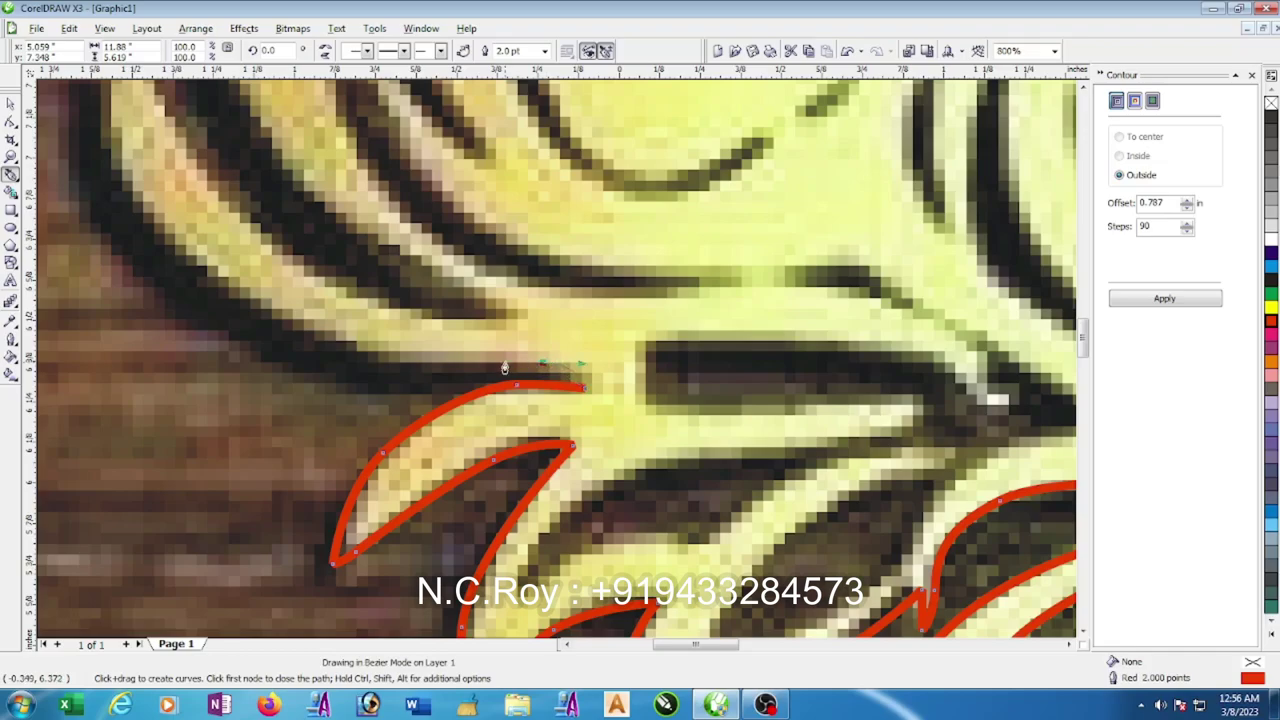
{"action": "scroll", "coordinate": [504, 368], "scroll_direction": "down", "scroll_amount": 2}
{"action": "scroll", "coordinate": [495, 320], "scroll_direction": "up", "scroll_amount": 1}
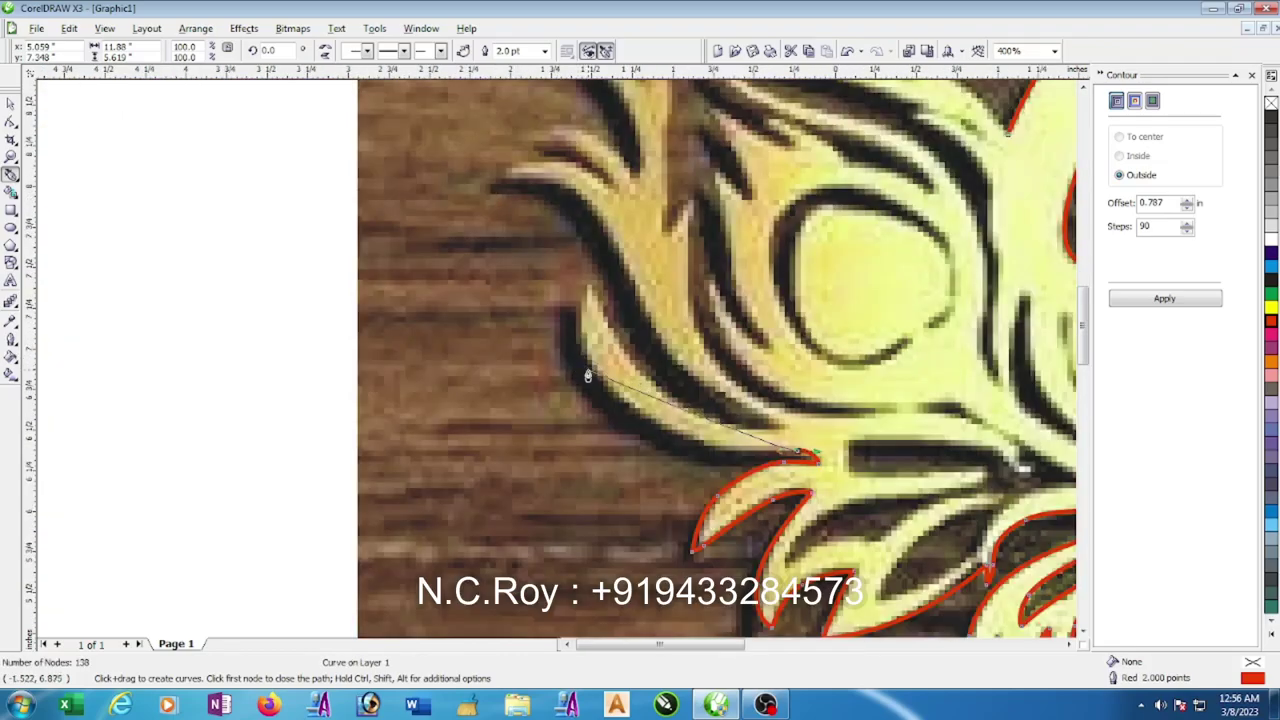
- Curve the outline leftward along the upper branch, around a curl, to the next curl's pointed tip
{"action": "left_click_drag", "start_coordinate": [588, 376], "coordinate": [534, 282]}
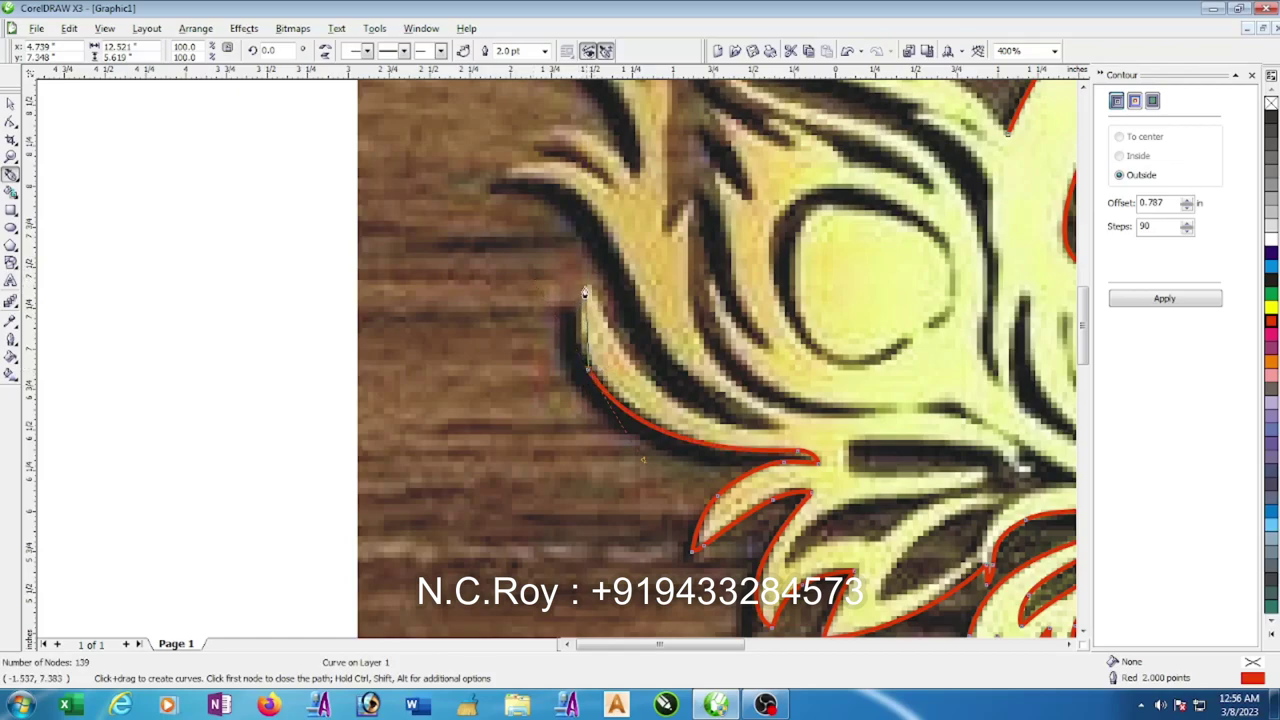
{"action": "left_click_drag", "start_coordinate": [587, 287], "coordinate": [608, 247]}
{"action": "mouse_move", "coordinate": [690, 425]}
{"action": "left_mouse_down"}
{"action": "mouse_move", "coordinate": [760, 438]}
{"action": "mouse_move", "coordinate": [820, 425]}
{"action": "left_mouse_up"}
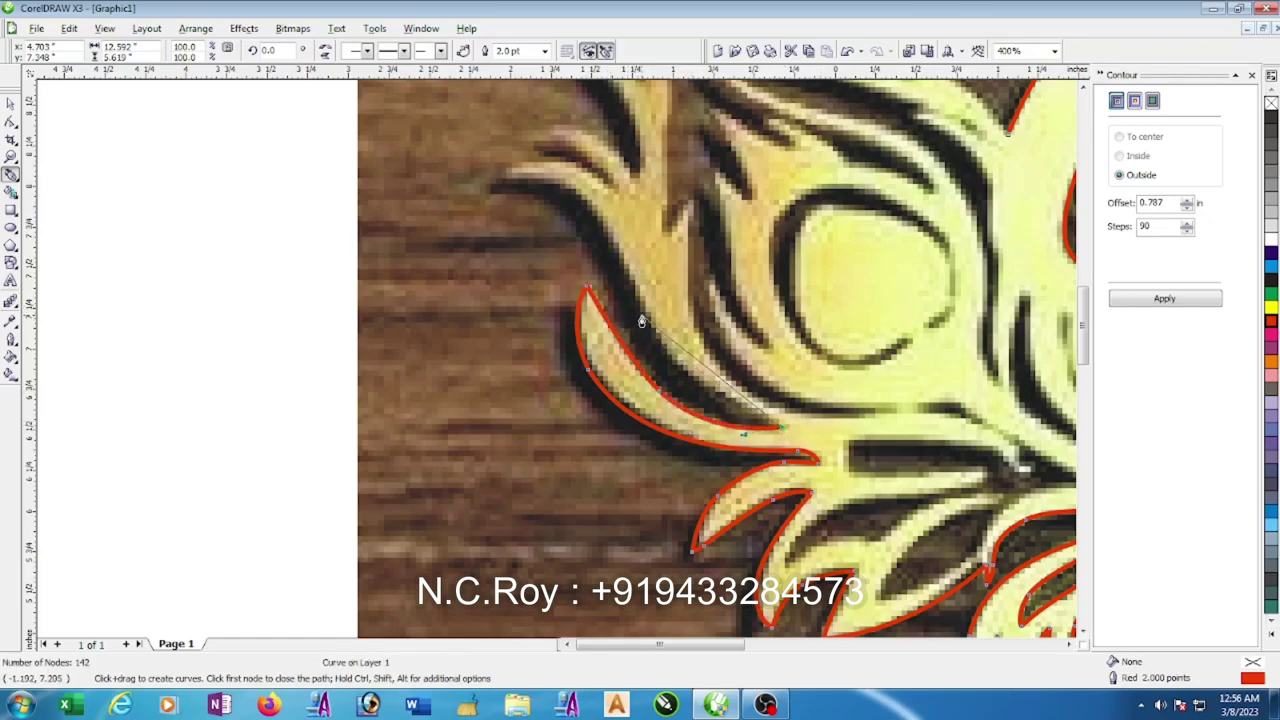
{"action": "left_click_drag", "start_coordinate": [640, 316], "coordinate": [598, 222]}
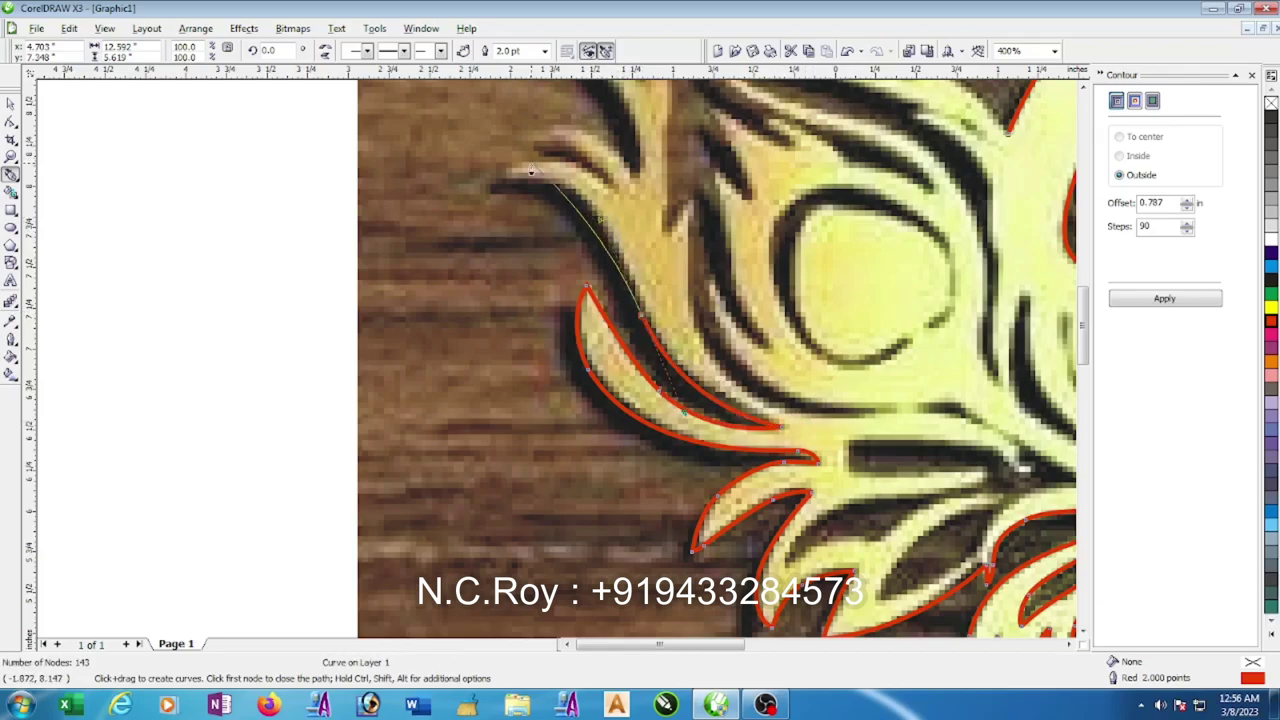
{"action": "left_click_drag", "start_coordinate": [498, 190], "coordinate": [414, 199]}
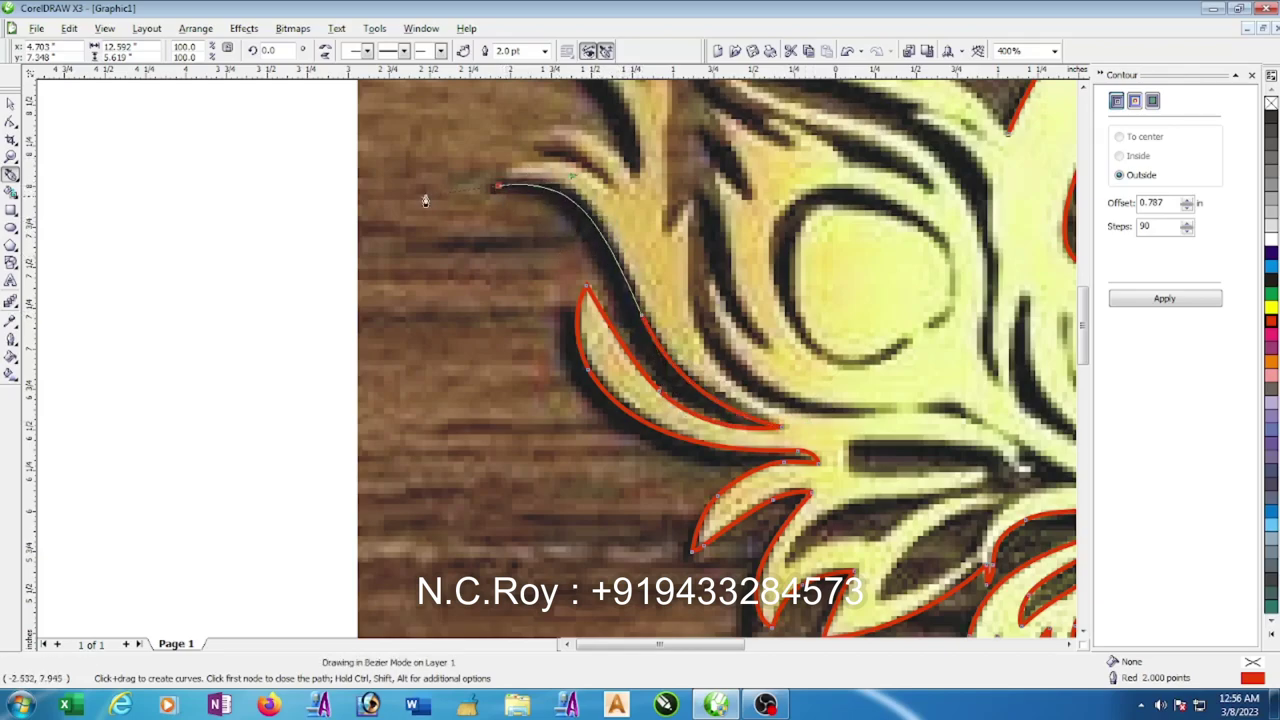
{"action": "left_click", "coordinate": [495, 190]}
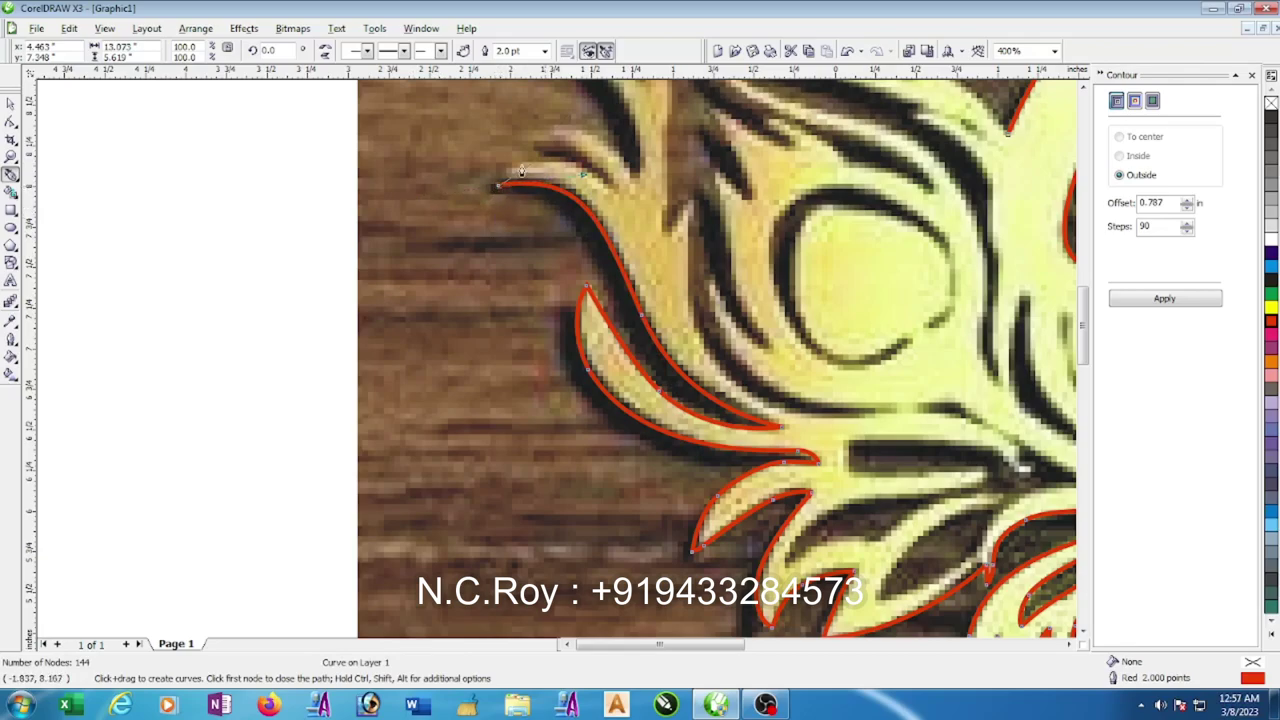
- Arc the outline over the claw, down its inner edge, and to the prong tip where it meets the feather
{"action": "scroll", "coordinate": [562, 172], "scroll_direction": "up", "scroll_amount": 1}
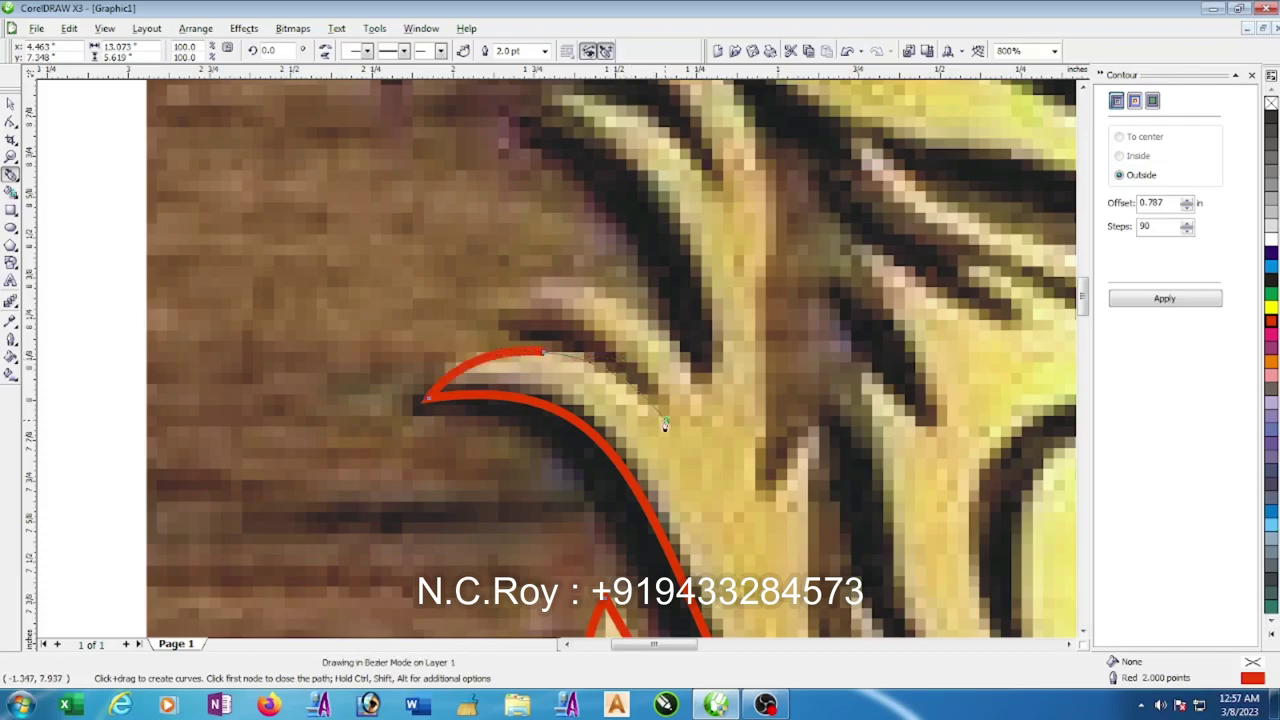
{"action": "left_click_drag", "start_coordinate": [665, 415], "coordinate": [664, 398]}
{"action": "scroll", "coordinate": [664, 398], "scroll_direction": "up", "scroll_amount": 1}
{"action": "left_click_drag", "start_coordinate": [538, 356], "coordinate": [511, 318]}
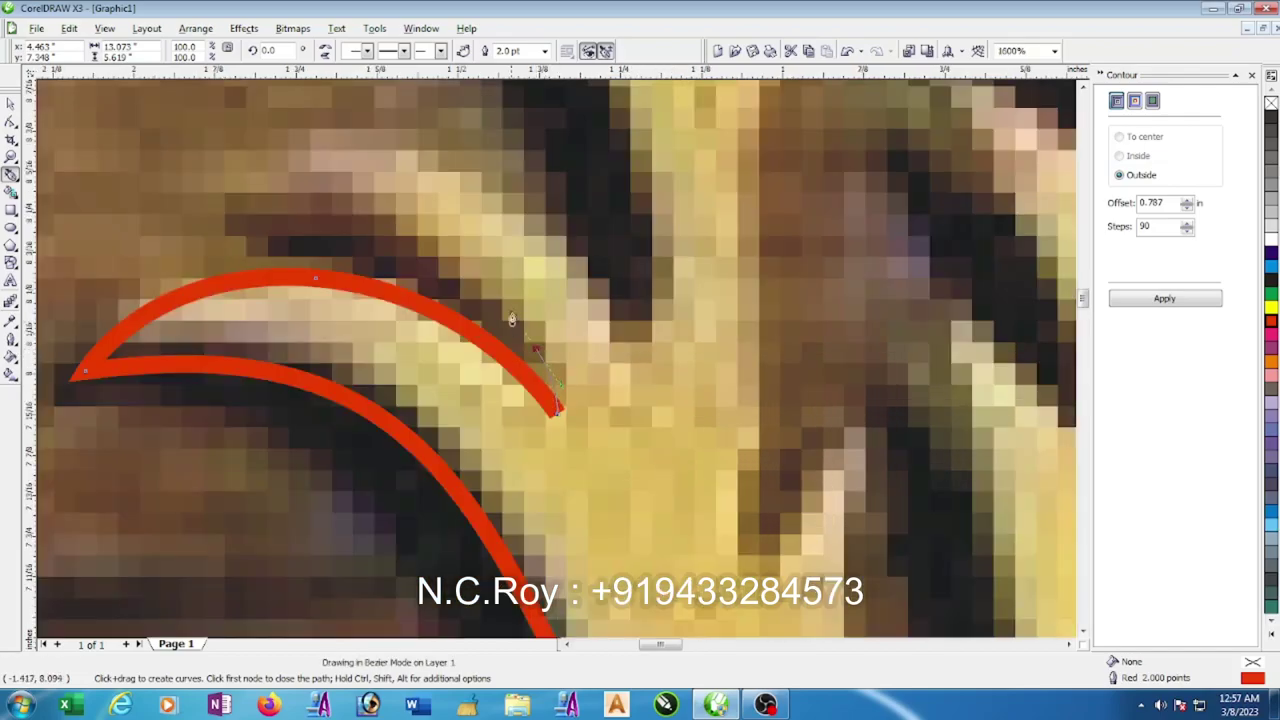
{"action": "scroll", "coordinate": [505, 308], "scroll_direction": "down", "scroll_amount": 1}
{"action": "left_click_drag", "start_coordinate": [430, 310], "coordinate": [353, 314]}
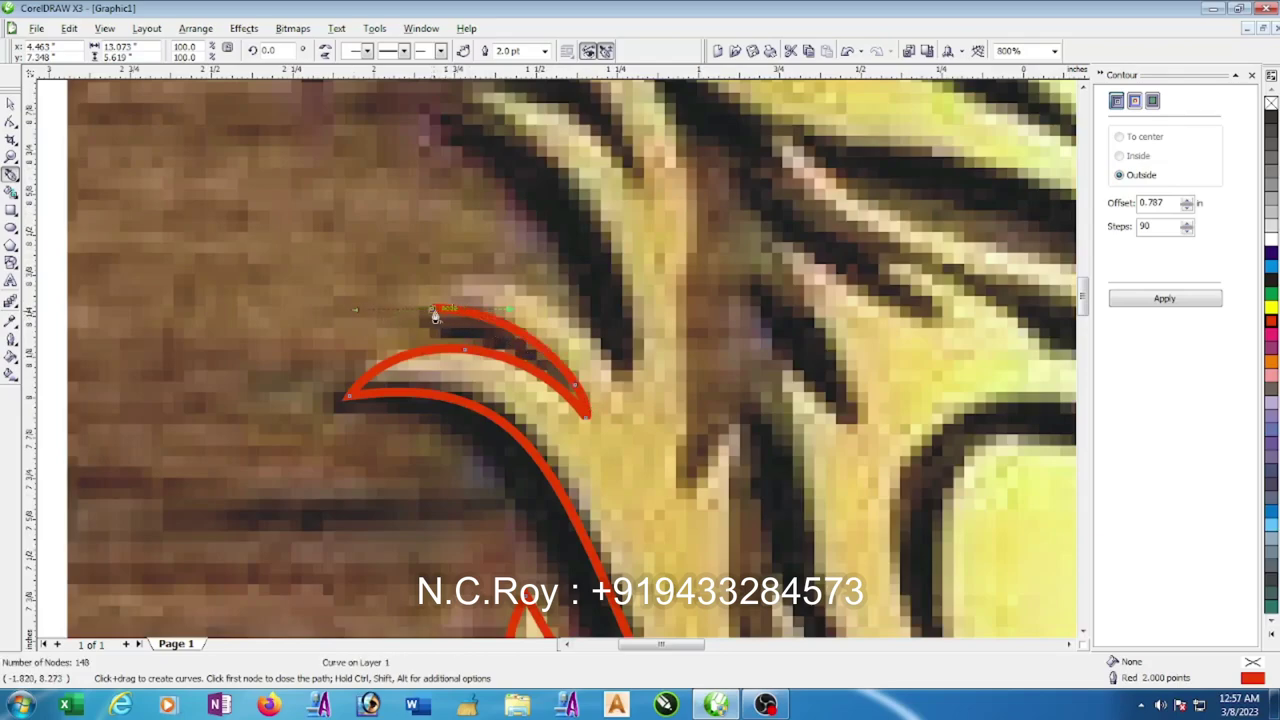
{"action": "left_click_drag", "start_coordinate": [499, 290], "coordinate": [565, 289]}
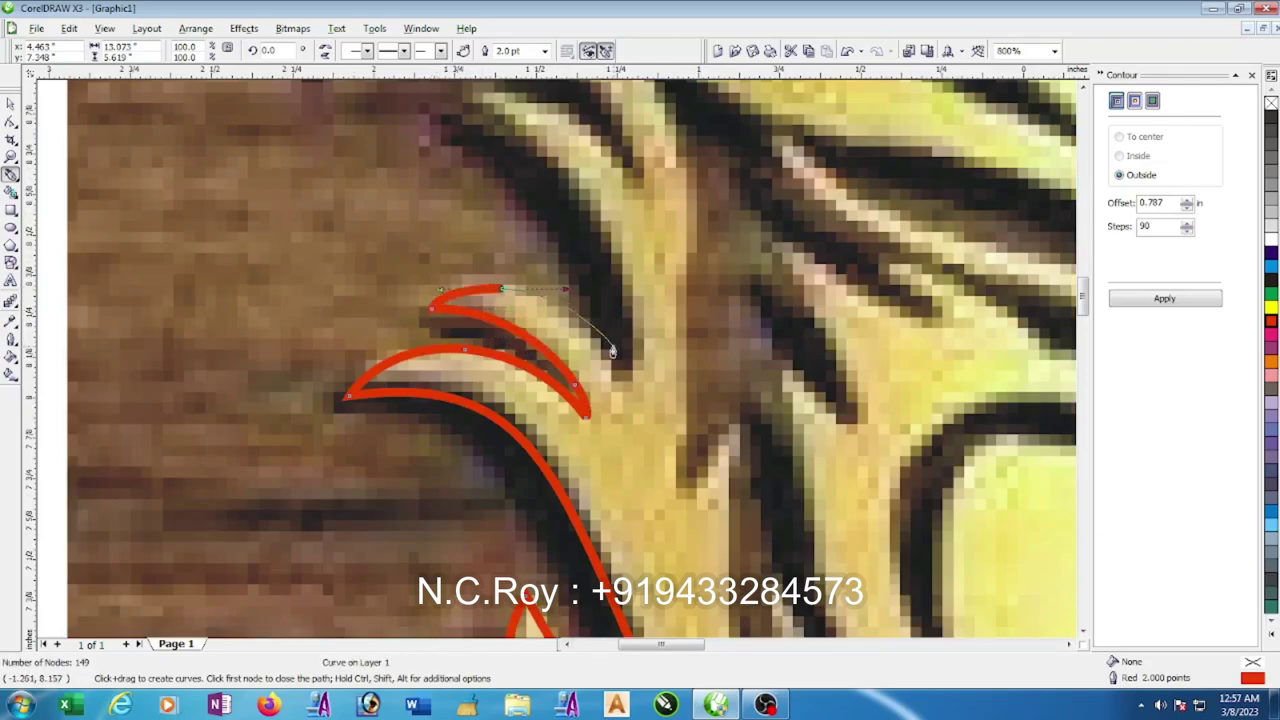
{"action": "mouse_move", "coordinate": [615, 374]}
{"action": "left_mouse_down"}
{"action": "mouse_move", "coordinate": [630, 400]}
{"action": "mouse_move", "coordinate": [483, 137]}
{"action": "left_mouse_up"}
{"action": "scroll", "coordinate": [483, 137], "scroll_direction": "down", "scroll_amount": 1}
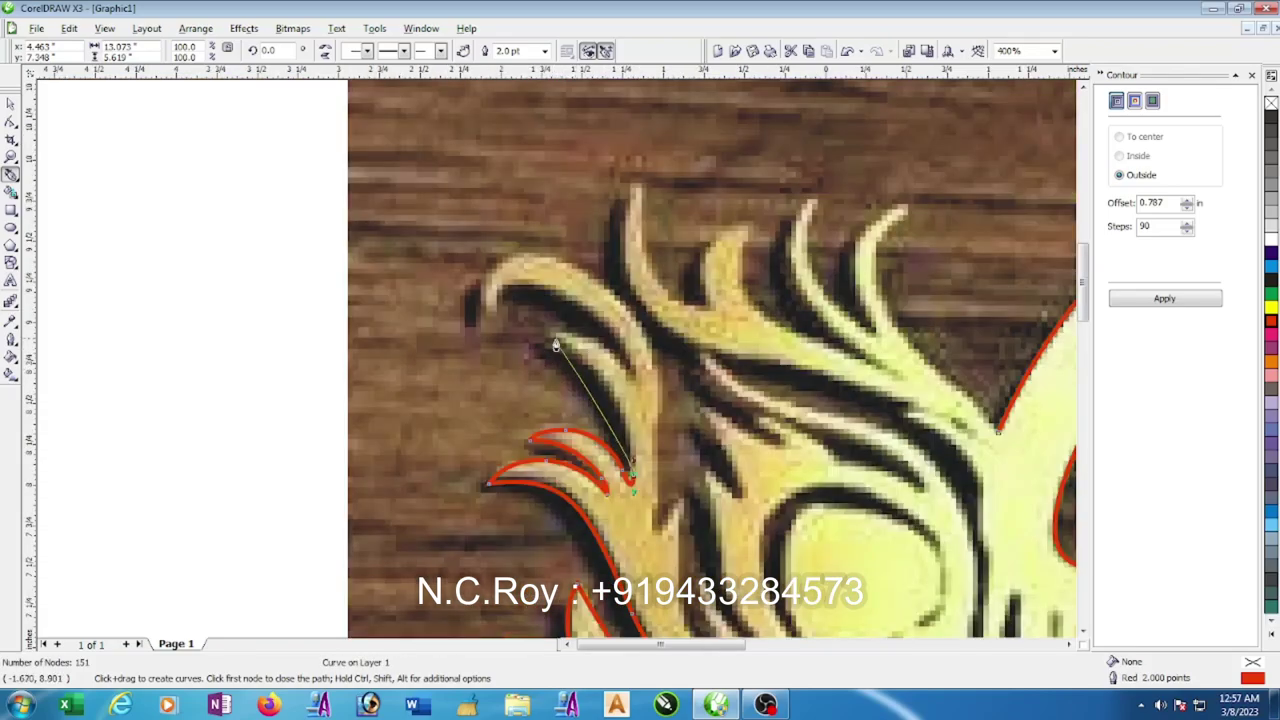
{"action": "left_click_drag", "start_coordinate": [563, 366], "coordinate": [551, 343]}
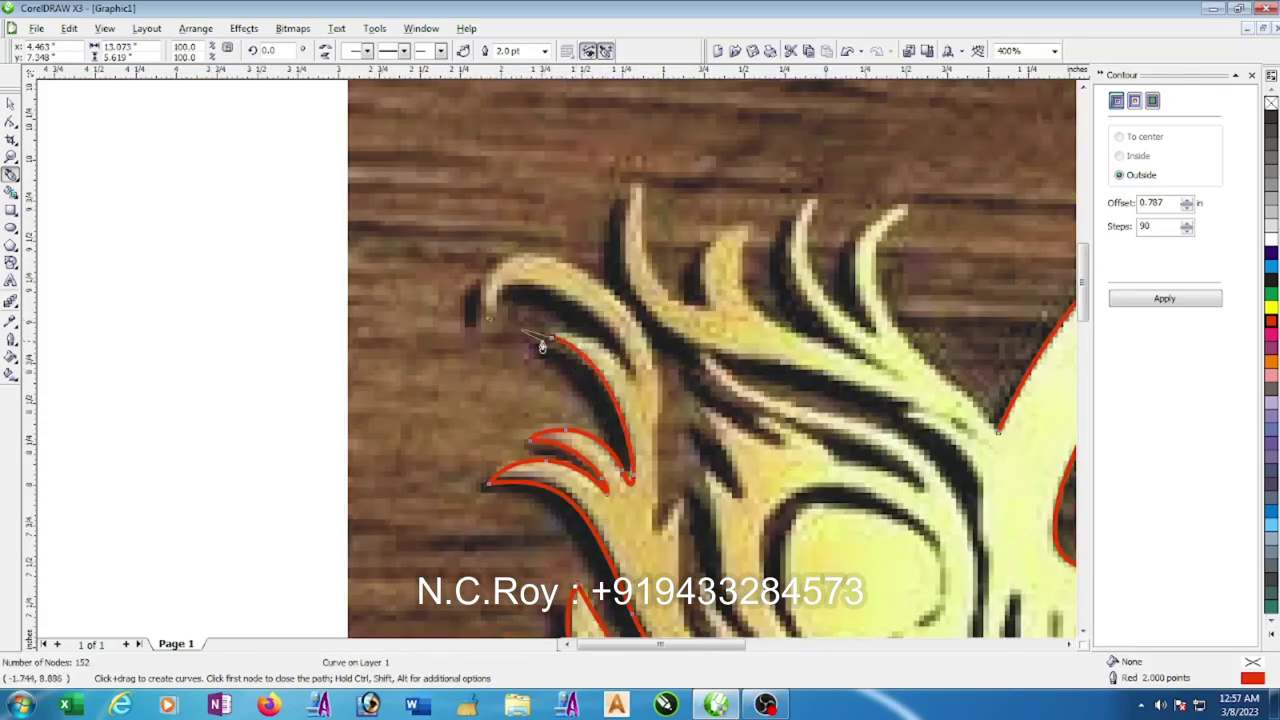
{"action": "left_click", "coordinate": [556, 346]}
- Trace the upper prong's inner edge, around its curled tip, and along its upper edge
{"action": "scroll", "coordinate": [557, 347], "scroll_direction": "up", "scroll_amount": 1}
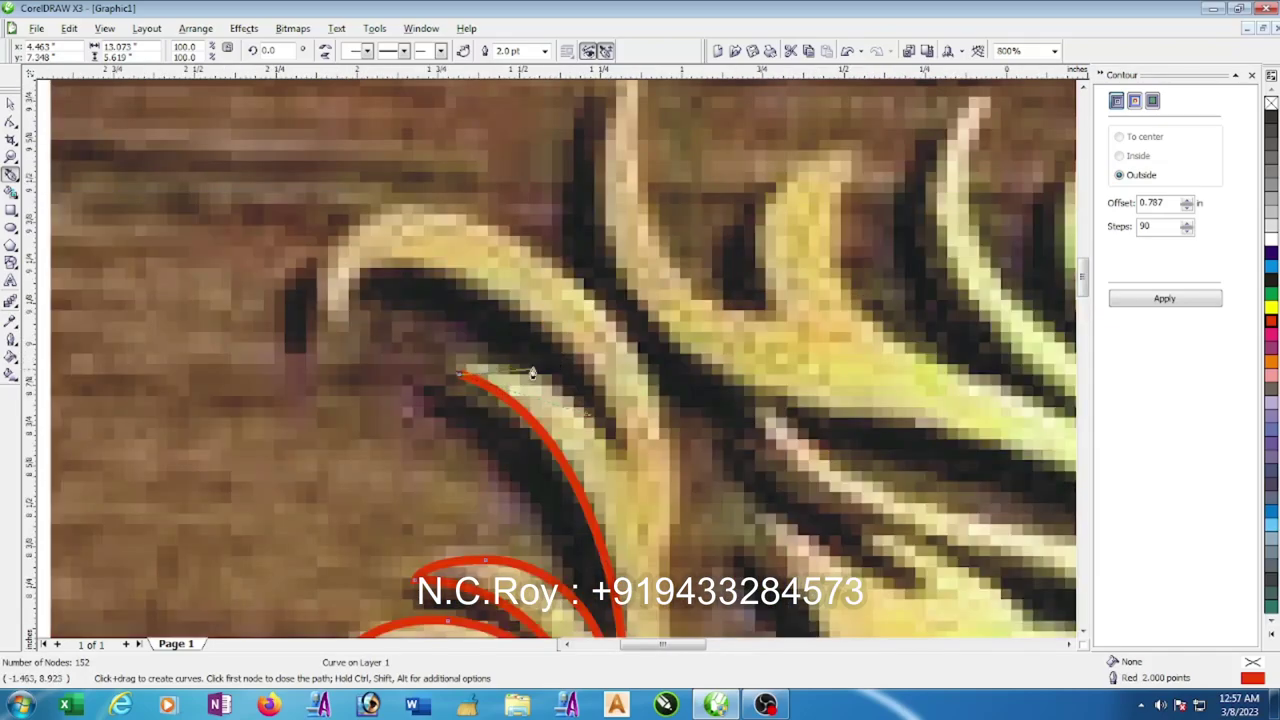
{"action": "left_click", "coordinate": [612, 448]}
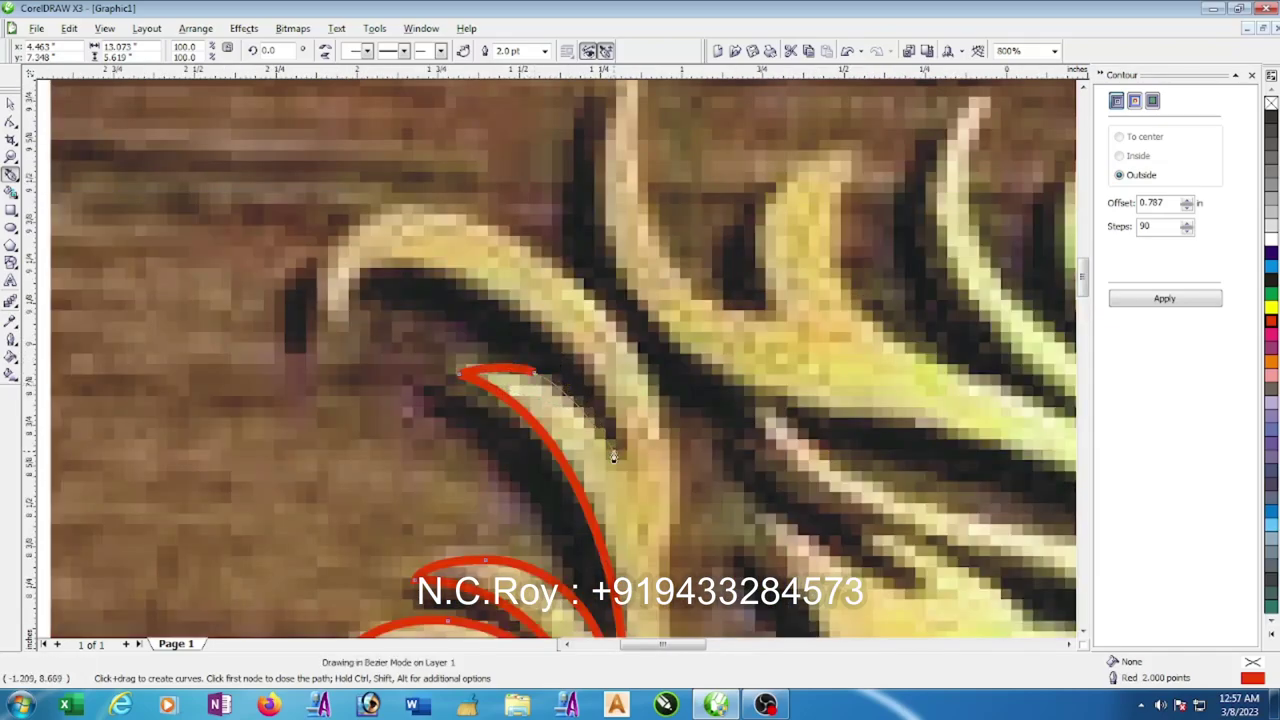
{"action": "mouse_move", "coordinate": [612, 448]}
{"action": "left_mouse_down"}
{"action": "mouse_move", "coordinate": [540, 344]}
{"action": "mouse_move", "coordinate": [447, 276]}
{"action": "left_mouse_up"}
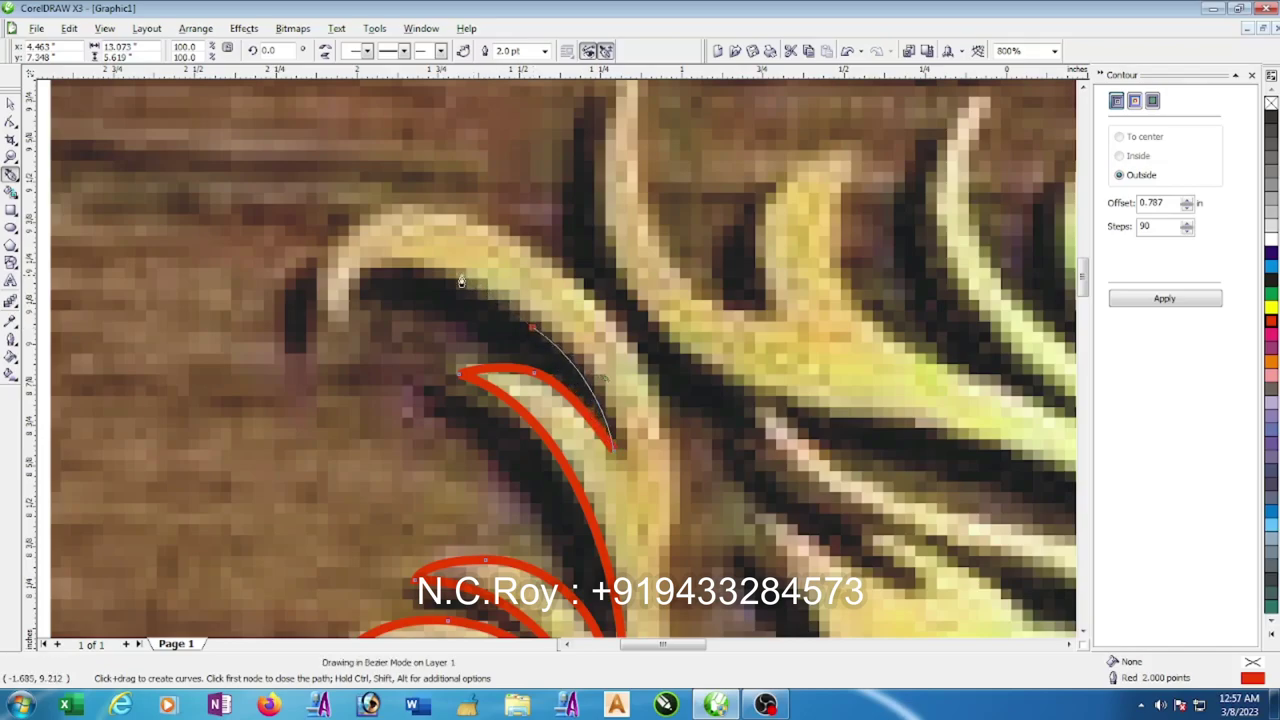
{"action": "mouse_move", "coordinate": [366, 268]}
{"action": "left_mouse_down"}
{"action": "mouse_move", "coordinate": [337, 318]}
{"action": "mouse_move", "coordinate": [305, 290]}
{"action": "left_mouse_up"}
{"action": "left_click_drag", "start_coordinate": [330, 240], "coordinate": [545, 250]}
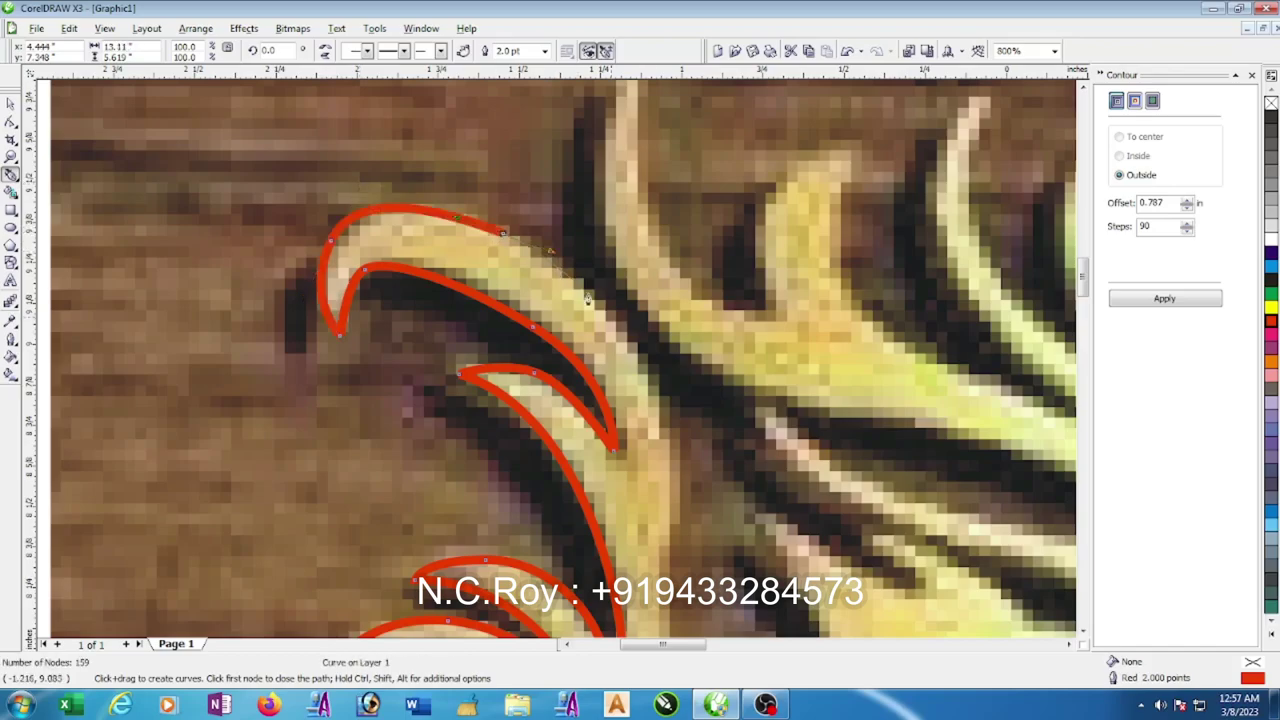
{"action": "left_click_drag", "start_coordinate": [672, 404], "coordinate": [685, 470]}
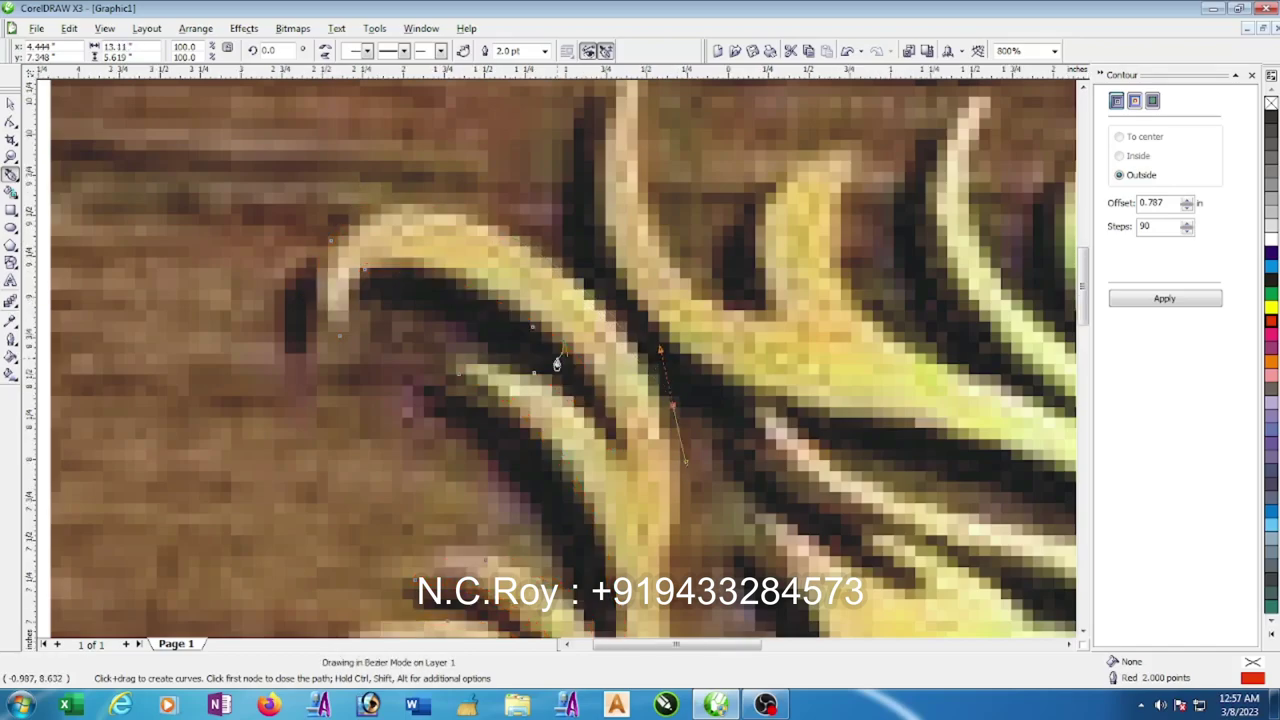
{"action": "scroll", "coordinate": [556, 365], "scroll_direction": "down", "scroll_amount": 1}
{"action": "scroll", "coordinate": [556, 365], "scroll_direction": "down", "scroll_amount": 1}
{"action": "scroll", "coordinate": [556, 365], "scroll_direction": "down", "scroll_amount": 1}
{"action": "scroll", "coordinate": [556, 365], "scroll_direction": "up", "scroll_amount": 2}
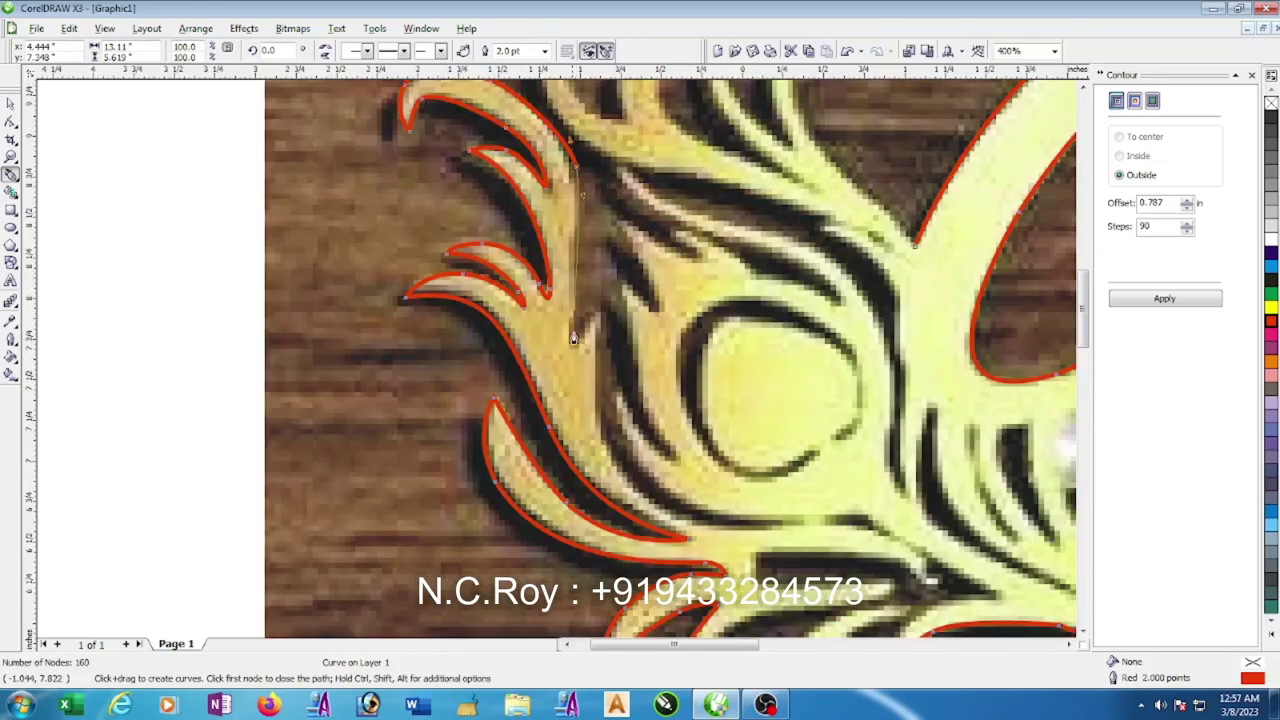
- Run the outline down the feather's inner edge and up the inner prong to its tip
{"action": "mouse_move", "coordinate": [575, 303]}
{"action": "left_mouse_down"}
{"action": "mouse_move", "coordinate": [570, 348]}
{"action": "mouse_move", "coordinate": [603, 313]}
{"action": "left_mouse_up"}
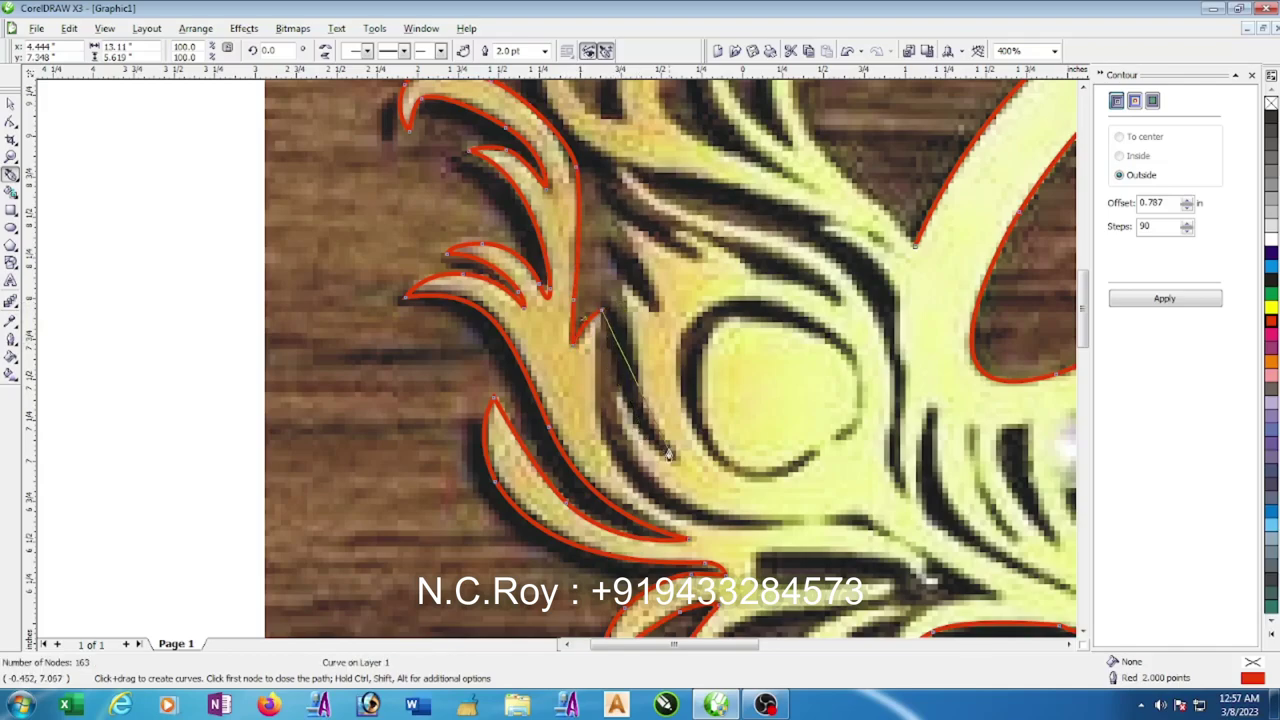
{"action": "left_click_drag", "start_coordinate": [677, 467], "coordinate": [677, 461]}
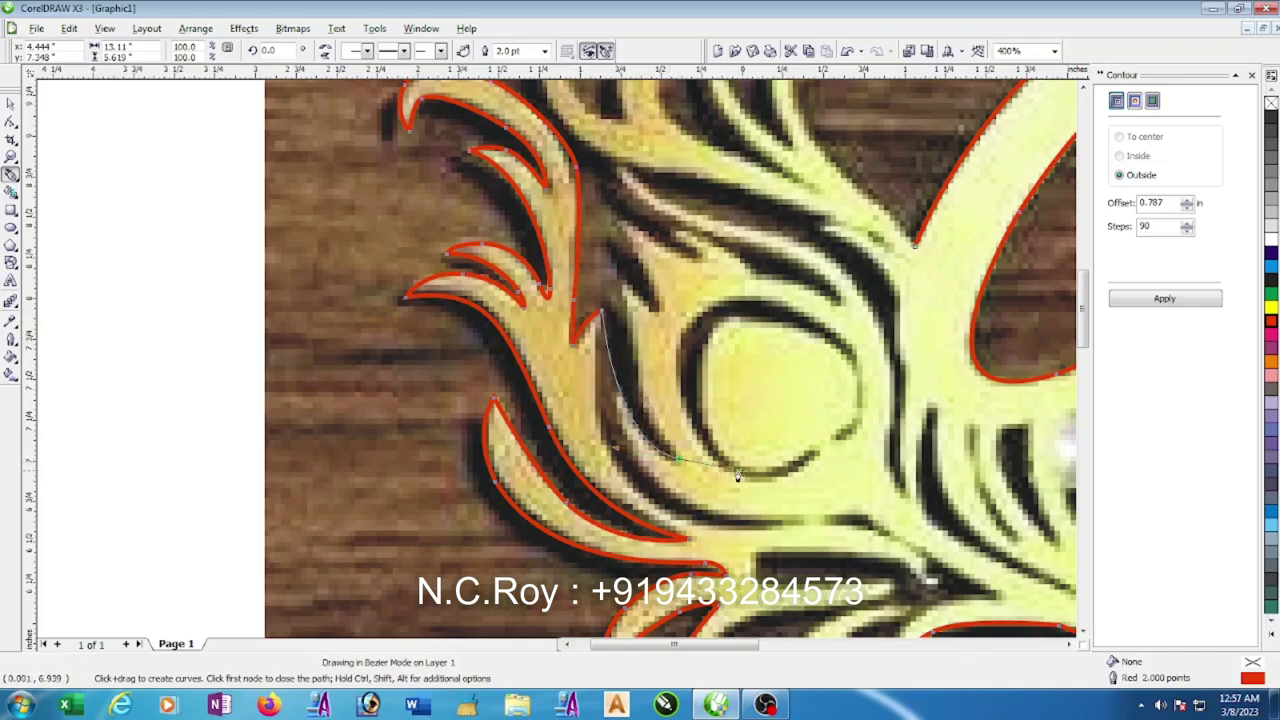
{"action": "left_click_drag", "start_coordinate": [630, 345], "coordinate": [622, 290]}
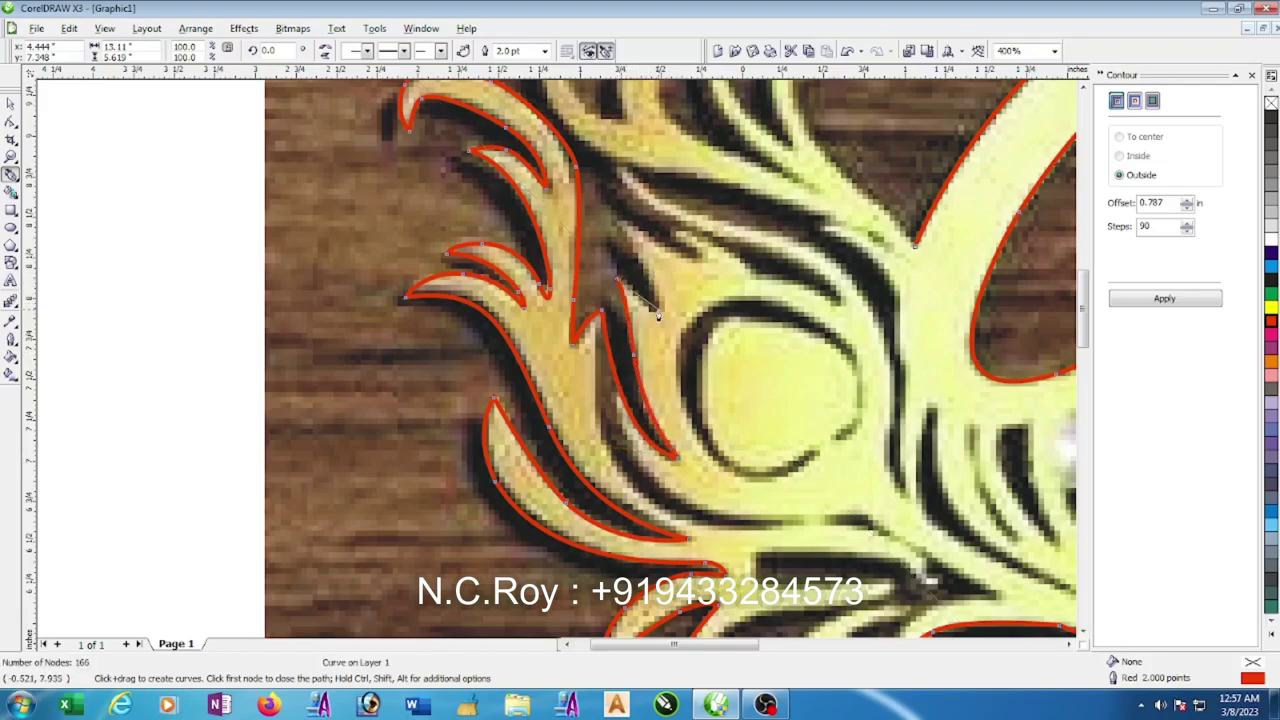
{"action": "scroll", "coordinate": [655, 318], "scroll_direction": "up", "scroll_amount": 2}
{"action": "mouse_move", "coordinate": [575, 463]}
{"action": "left_mouse_down"}
{"action": "mouse_move", "coordinate": [519, 328]}
{"action": "mouse_move", "coordinate": [668, 349]}
{"action": "left_mouse_up"}
{"action": "left_click", "coordinate": [500, 276]}
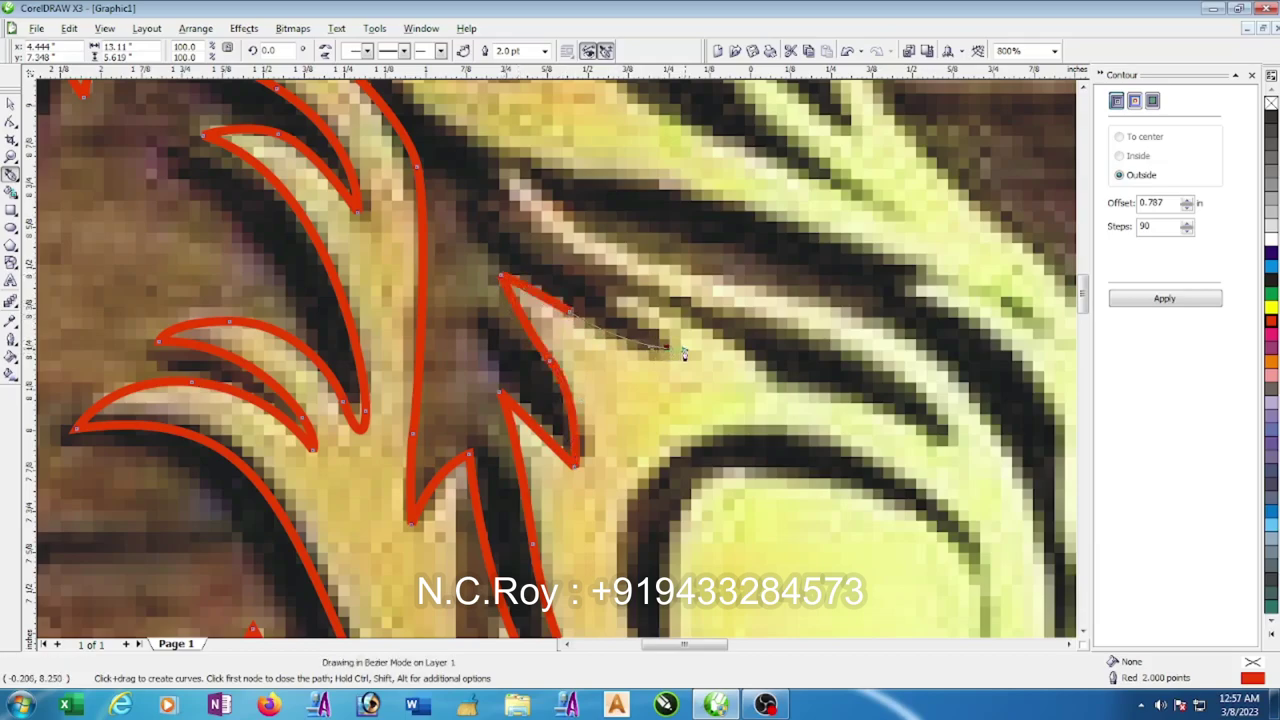
- Outline the long strand reaching toward the circle, around its pointed end, and close it
{"action": "scroll", "coordinate": [668, 349], "scroll_direction": "down", "scroll_amount": 1}
{"action": "scroll", "coordinate": [668, 349], "scroll_direction": "down", "scroll_amount": 1}
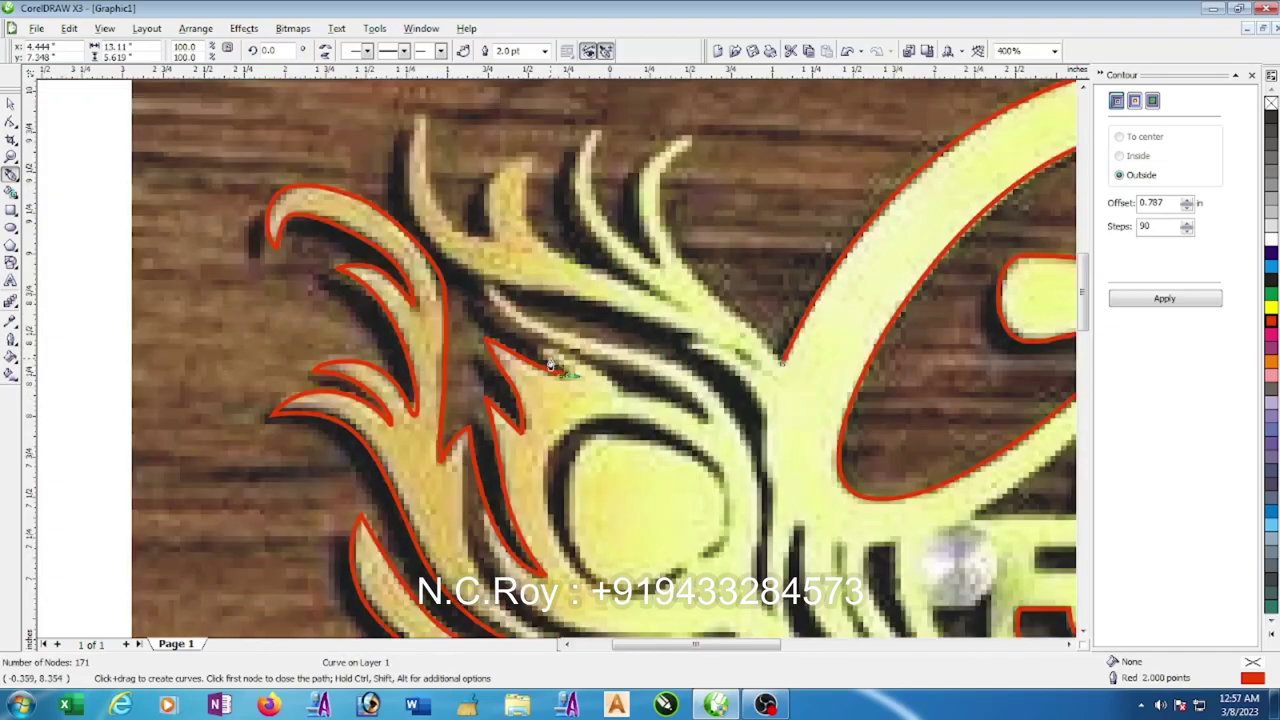
{"action": "scroll", "coordinate": [556, 362], "scroll_direction": "up", "scroll_amount": 2}
{"action": "mouse_move", "coordinate": [538, 348]}
{"action": "left_mouse_down"}
{"action": "mouse_move", "coordinate": [512, 324]}
{"action": "mouse_move", "coordinate": [588, 343]}
{"action": "left_mouse_up"}
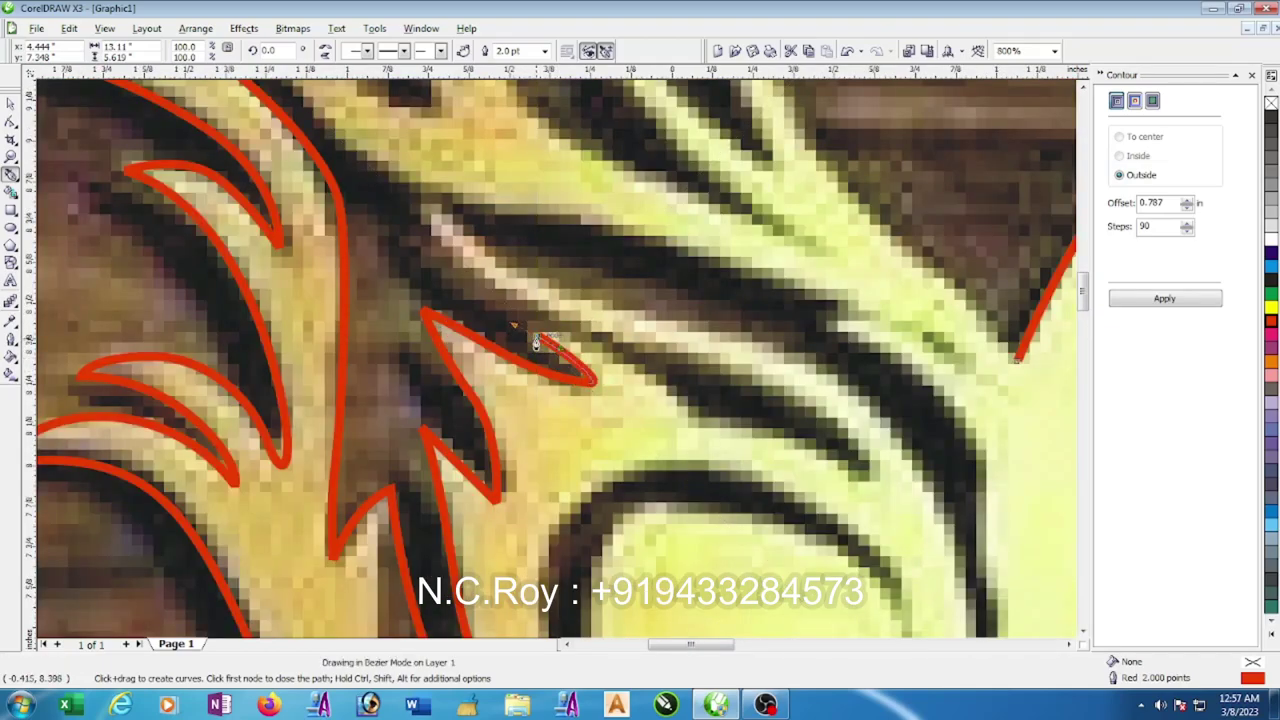
{"action": "left_click", "coordinate": [595, 348]}
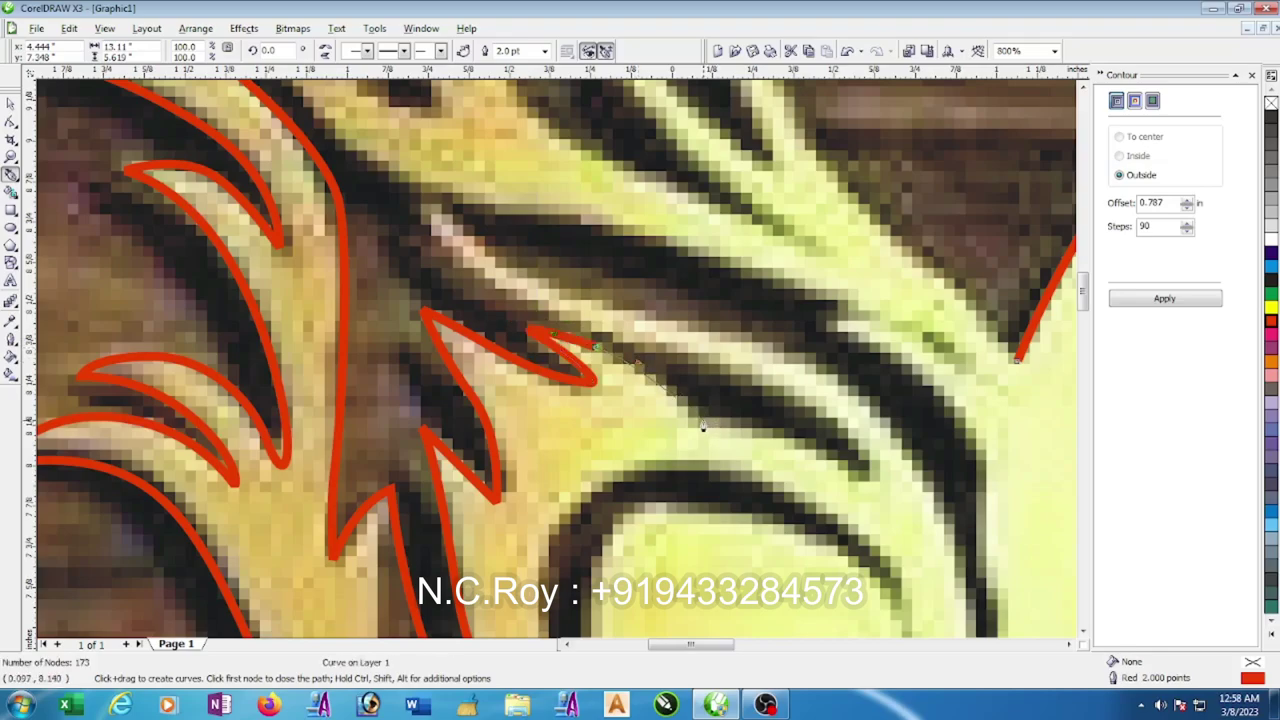
{"action": "scroll", "coordinate": [703, 427], "scroll_direction": "down", "scroll_amount": 2}
{"action": "scroll", "coordinate": [603, 347], "scroll_direction": "up", "scroll_amount": 2}
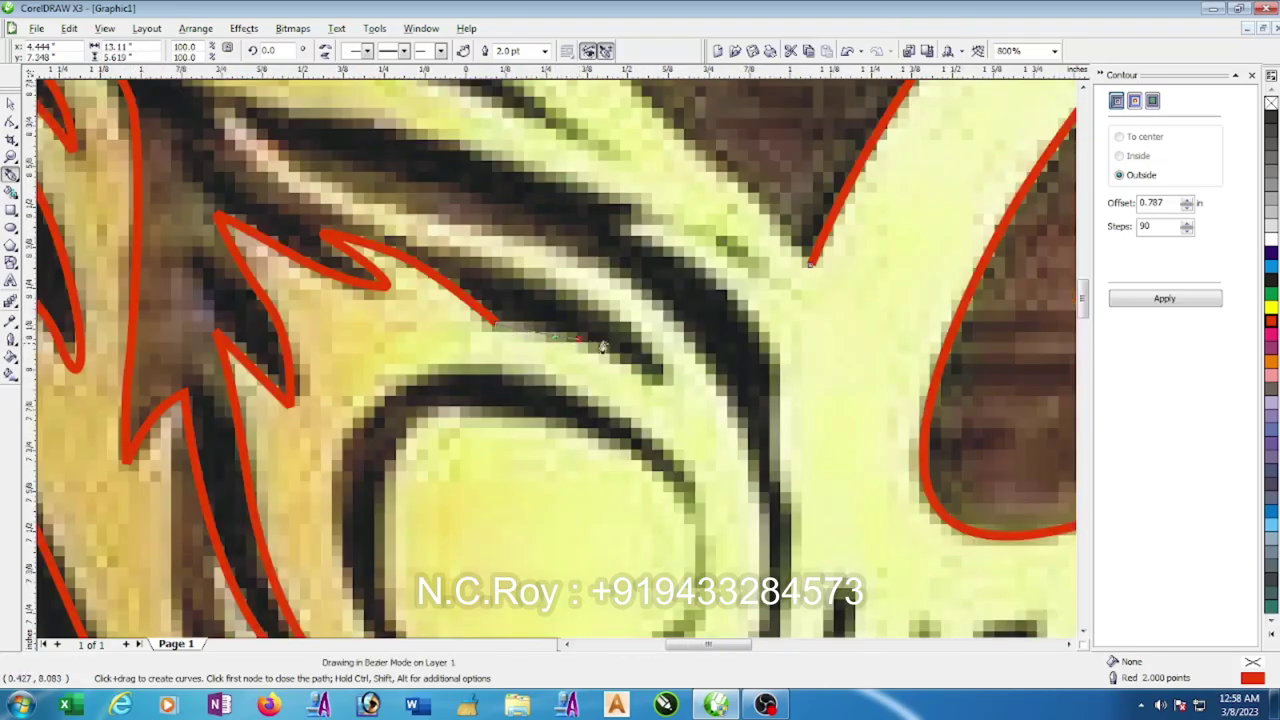
{"action": "left_click", "coordinate": [655, 380]}
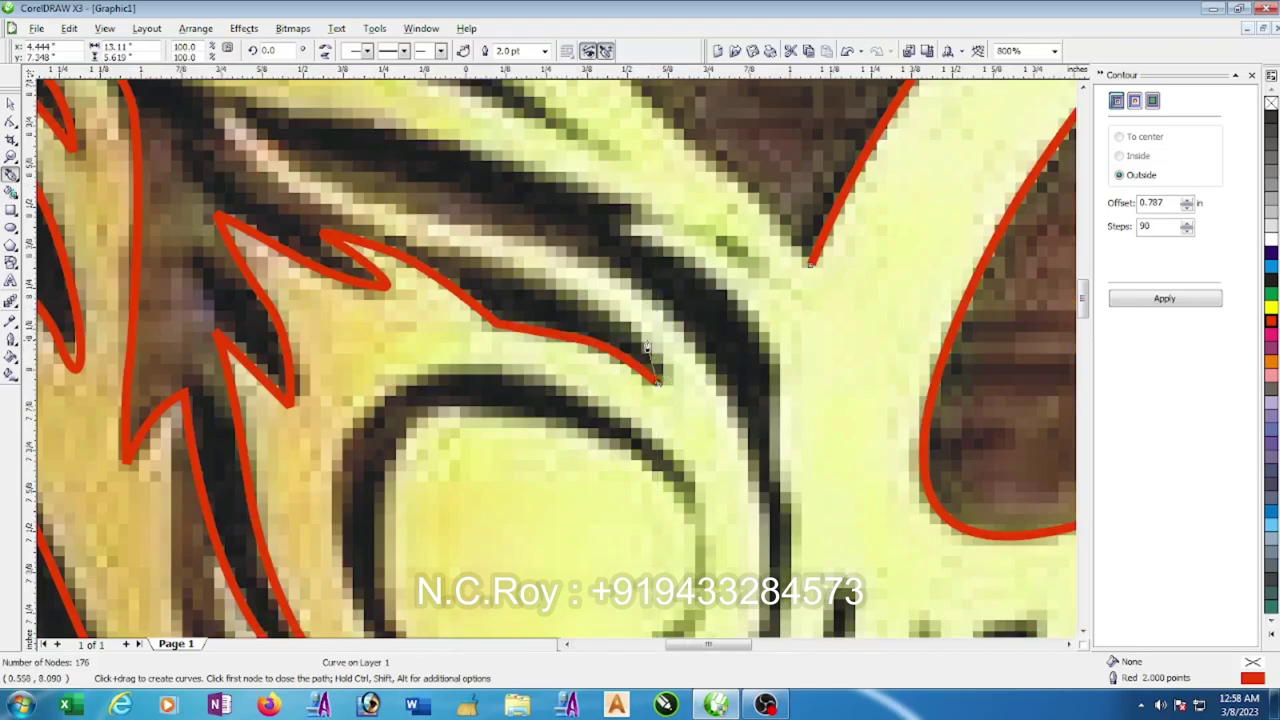
{"action": "left_click", "coordinate": [639, 339]}
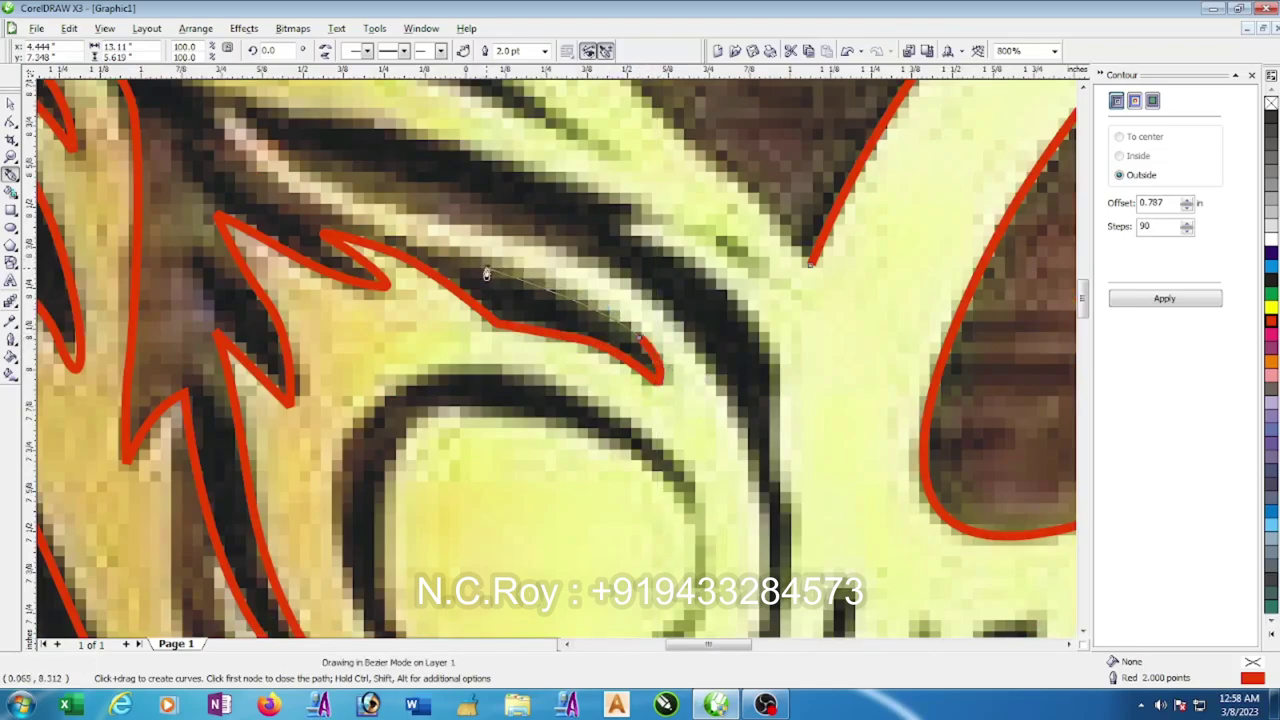
{"action": "left_click", "coordinate": [485, 267]}
- Start outlining the strand above, undoing and redrawing a misplaced segment
{"action": "scroll", "coordinate": [543, 356], "scroll_direction": "down", "scroll_amount": 1}
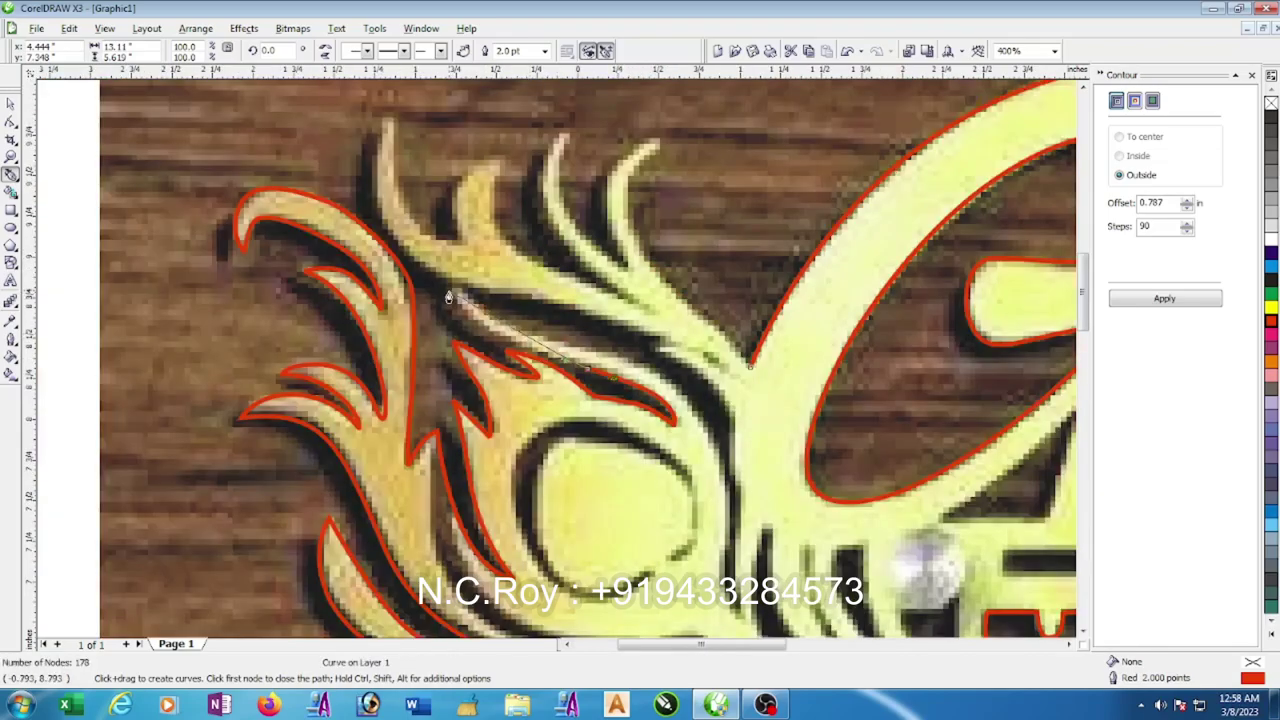
{"action": "left_click_drag", "start_coordinate": [437, 241], "coordinate": [458, 296]}
{"action": "scroll", "coordinate": [380, 226], "scroll_direction": "up", "scroll_amount": 1}
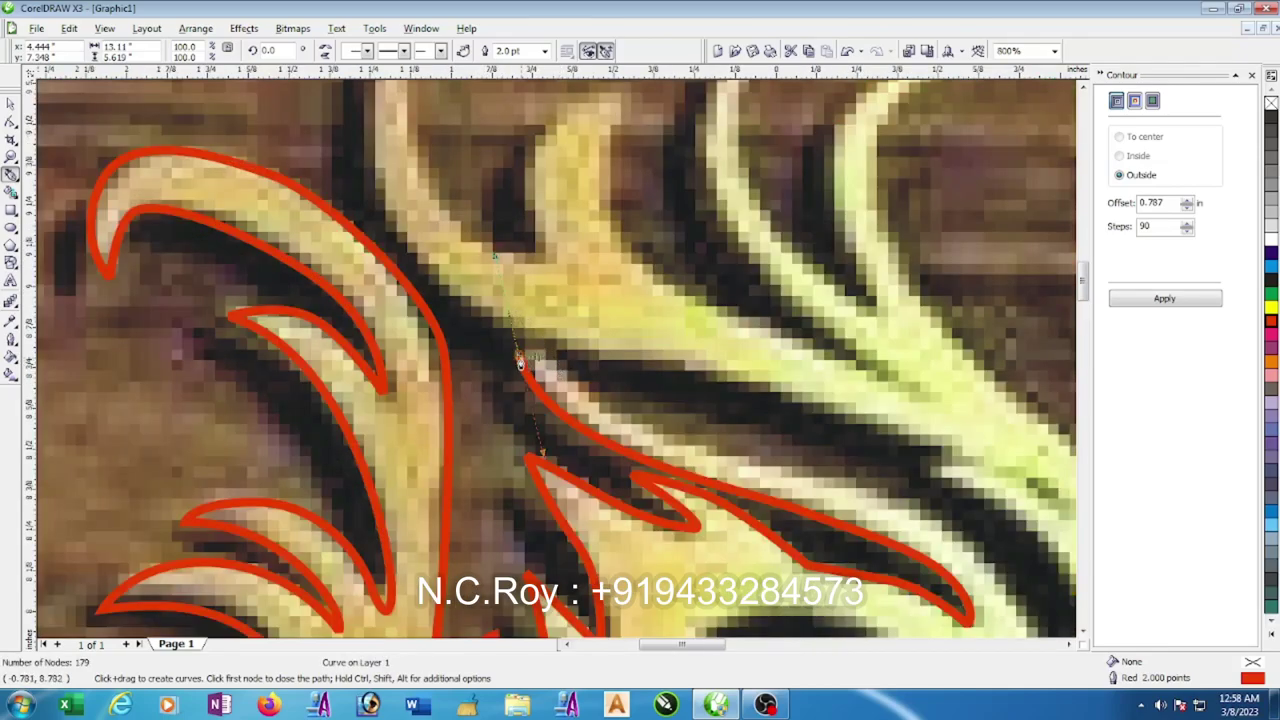
{"action": "left_click_drag", "start_coordinate": [517, 362], "coordinate": [537, 365]}
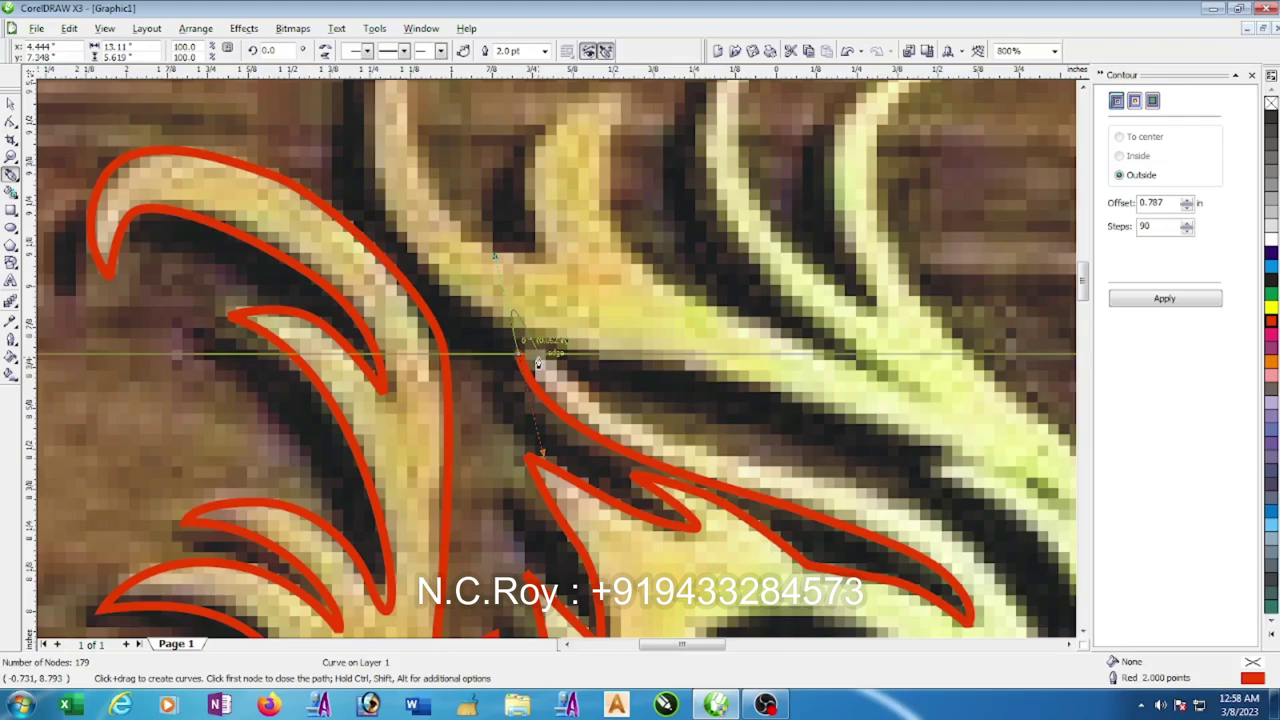
{"action": "left_click", "coordinate": [518, 362]}
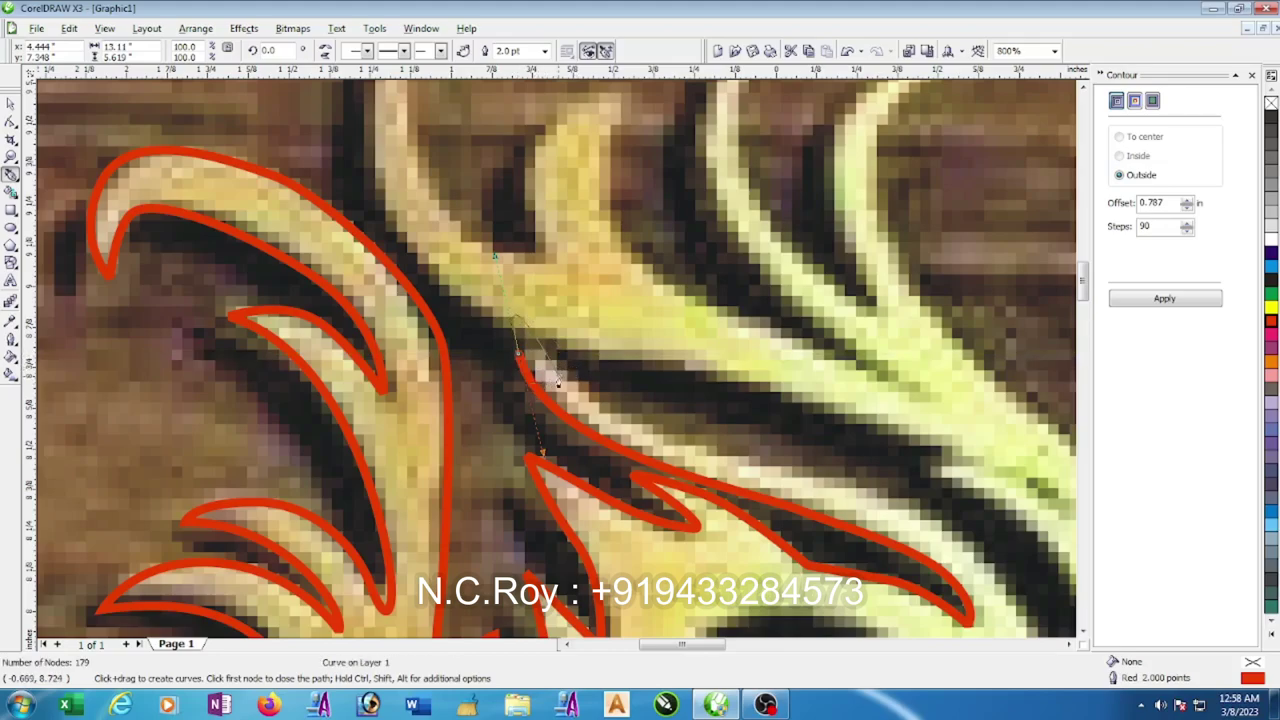
{"action": "key", "text": "ctrl+z"}
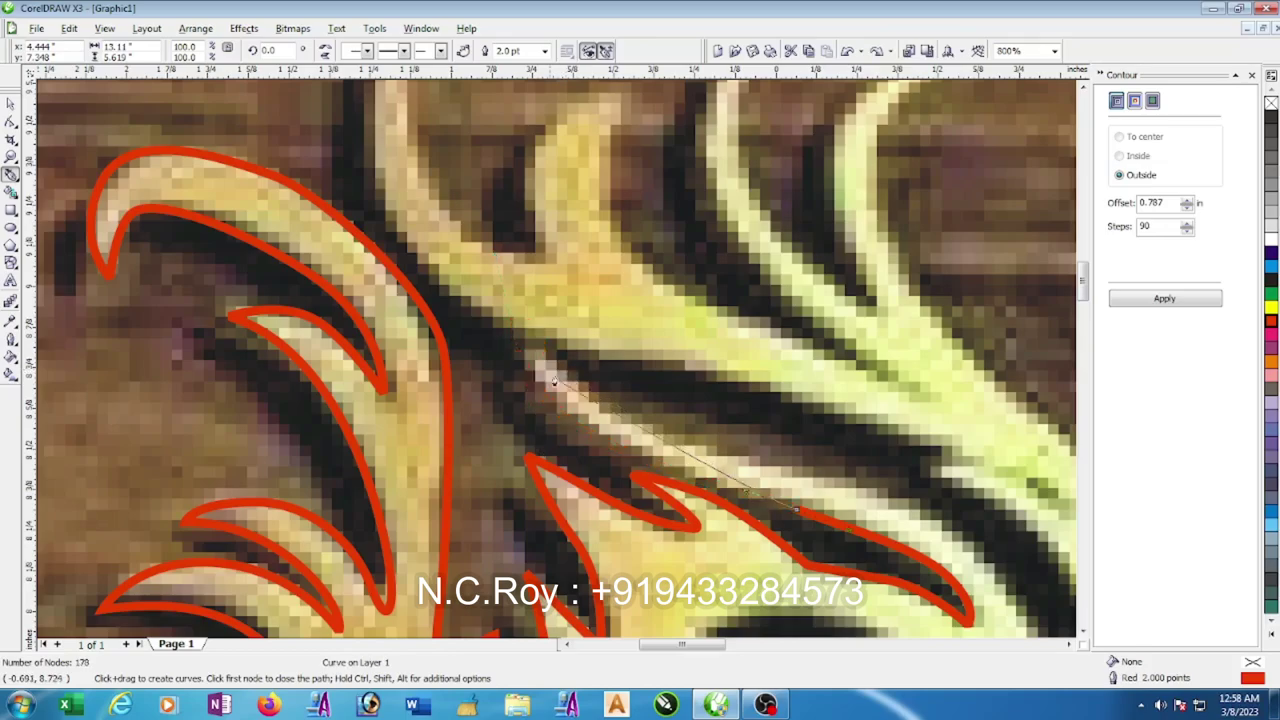
{"action": "left_click_drag", "start_coordinate": [522, 355], "coordinate": [486, 272]}
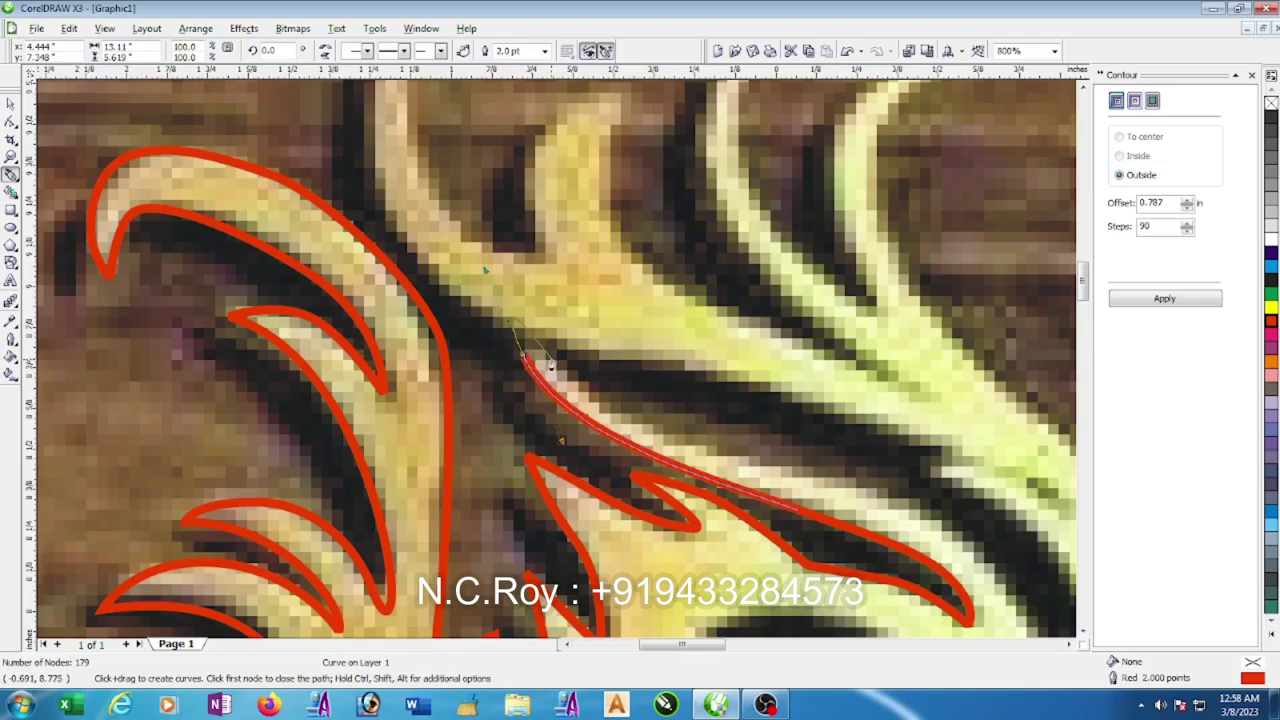
- Undo another segment, then extend the outline along the strand's lower edge toward the large arc
{"action": "scroll", "coordinate": [551, 364], "scroll_direction": "up", "scroll_amount": 1}
{"action": "scroll", "coordinate": [553, 367], "scroll_direction": "up", "scroll_amount": 1}
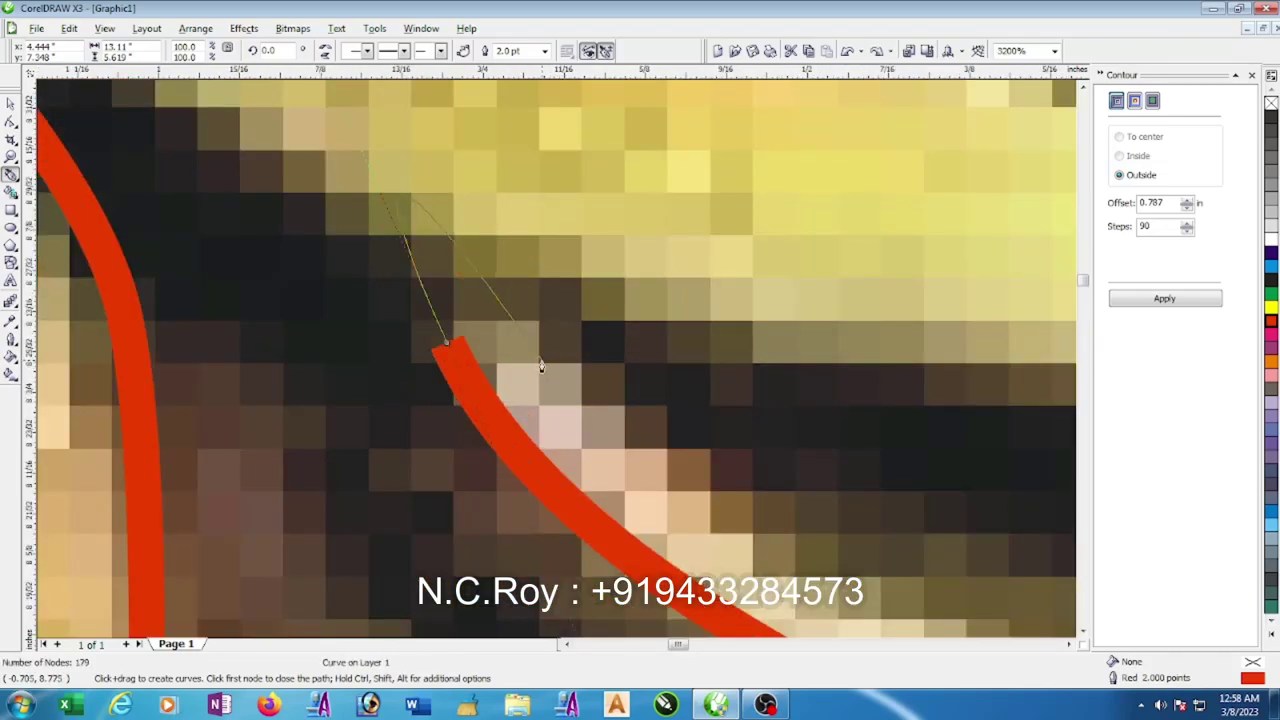
{"action": "key", "text": "ctrl+z"}
{"action": "scroll", "coordinate": [567, 420], "scroll_direction": "down", "scroll_amount": 2}
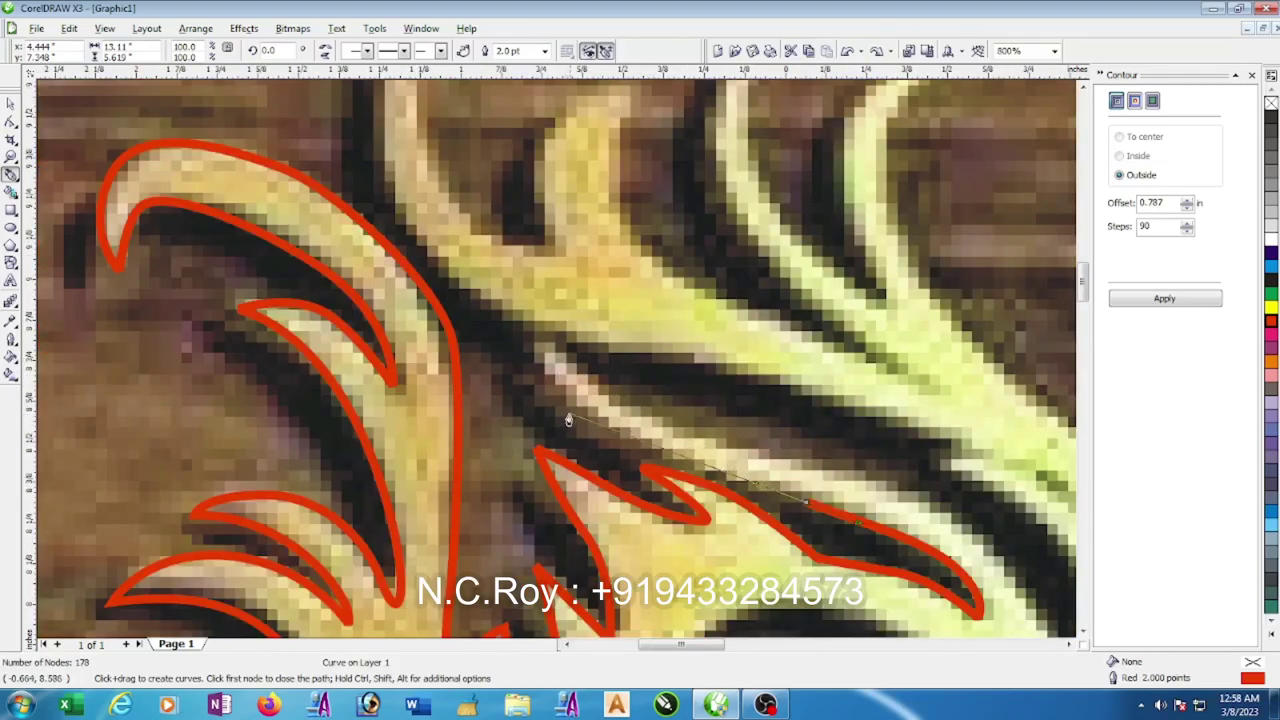
{"action": "mouse_move", "coordinate": [568, 398]}
{"action": "left_mouse_down"}
{"action": "mouse_move", "coordinate": [532, 354]}
{"action": "mouse_move", "coordinate": [603, 380]}
{"action": "left_mouse_up"}
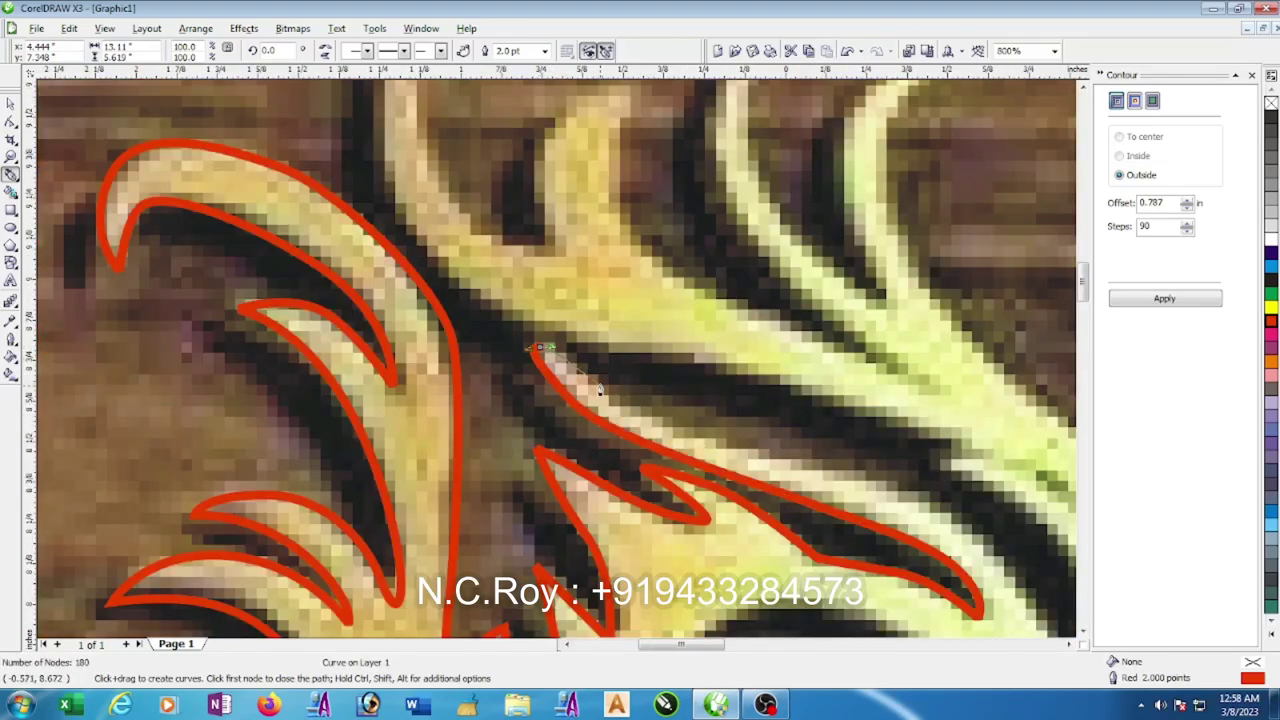
{"action": "left_click", "coordinate": [600, 388]}
{"action": "scroll", "coordinate": [590, 380], "scroll_direction": "down", "scroll_amount": 2}
{"action": "scroll", "coordinate": [556, 364], "scroll_direction": "up", "scroll_amount": 1}
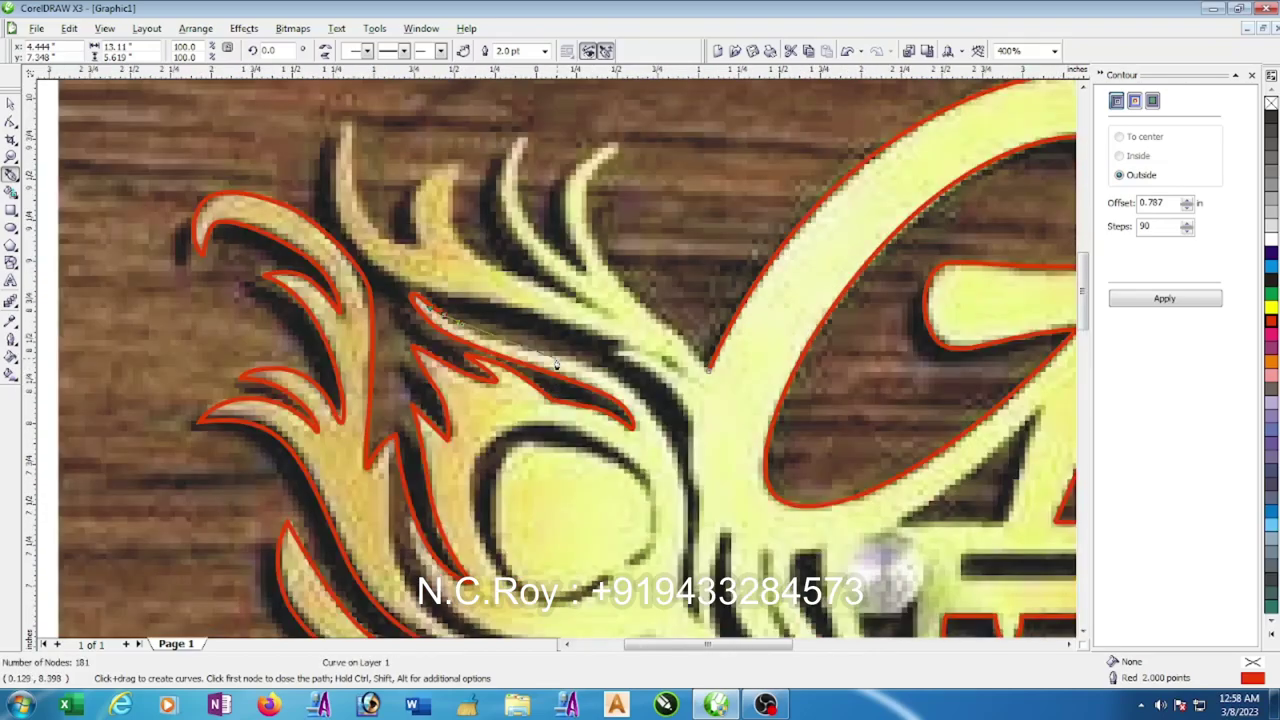
{"action": "scroll", "coordinate": [556, 362], "scroll_direction": "down", "scroll_amount": 1}
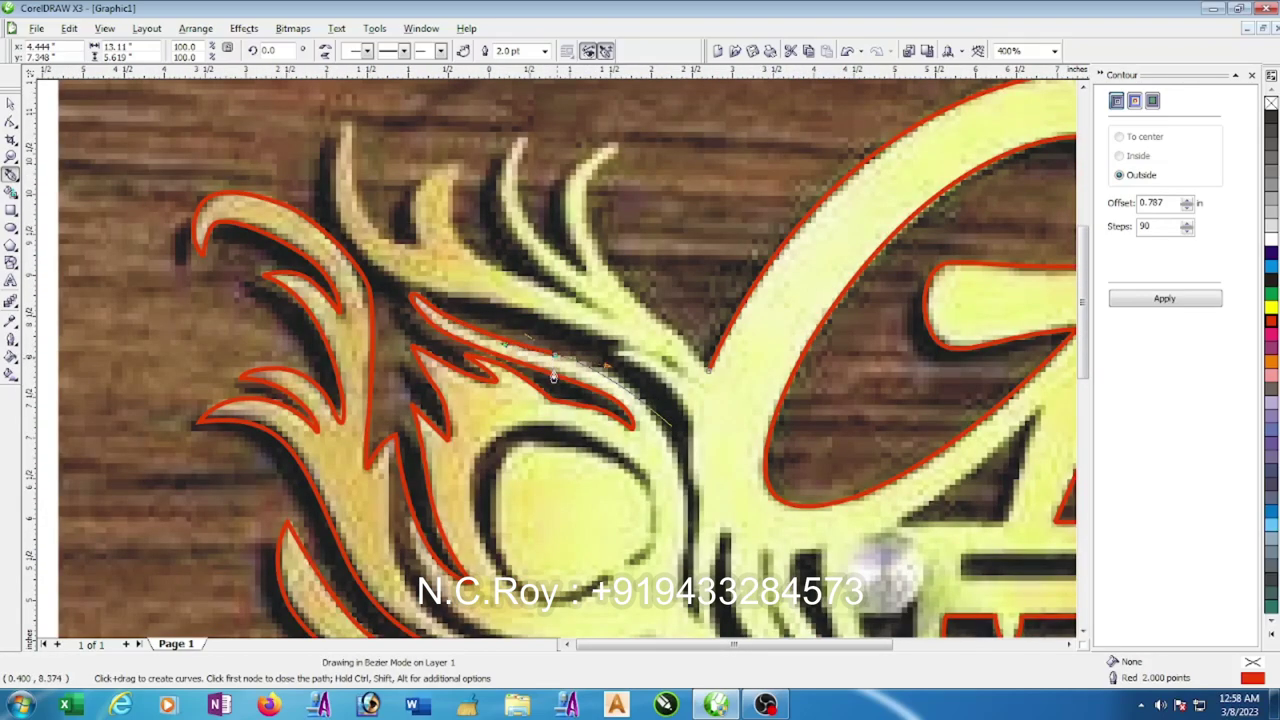
{"action": "scroll", "coordinate": [568, 365], "scroll_direction": "down", "scroll_amount": 2}
{"action": "scroll", "coordinate": [568, 365], "scroll_direction": "up", "scroll_amount": 3}
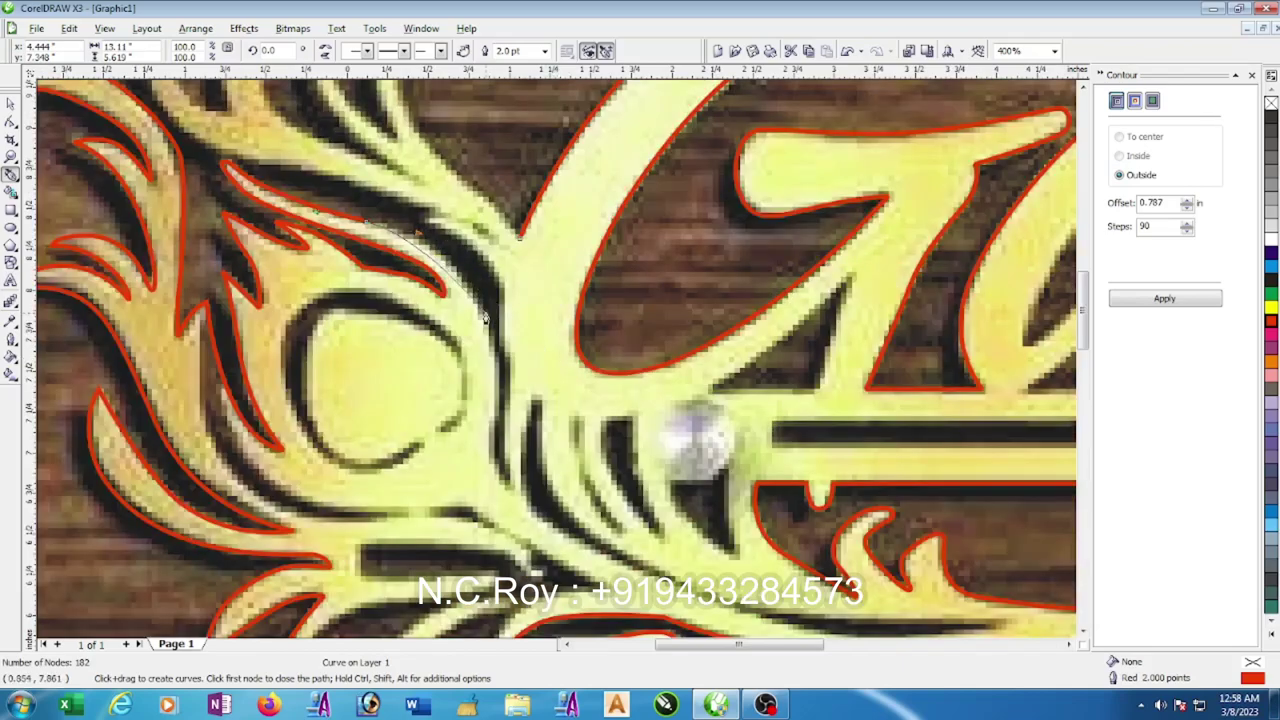
- Trace the stem beside the central ring down to its base hook and back up the stalk
{"action": "left_click_drag", "start_coordinate": [492, 342], "coordinate": [514, 494]}
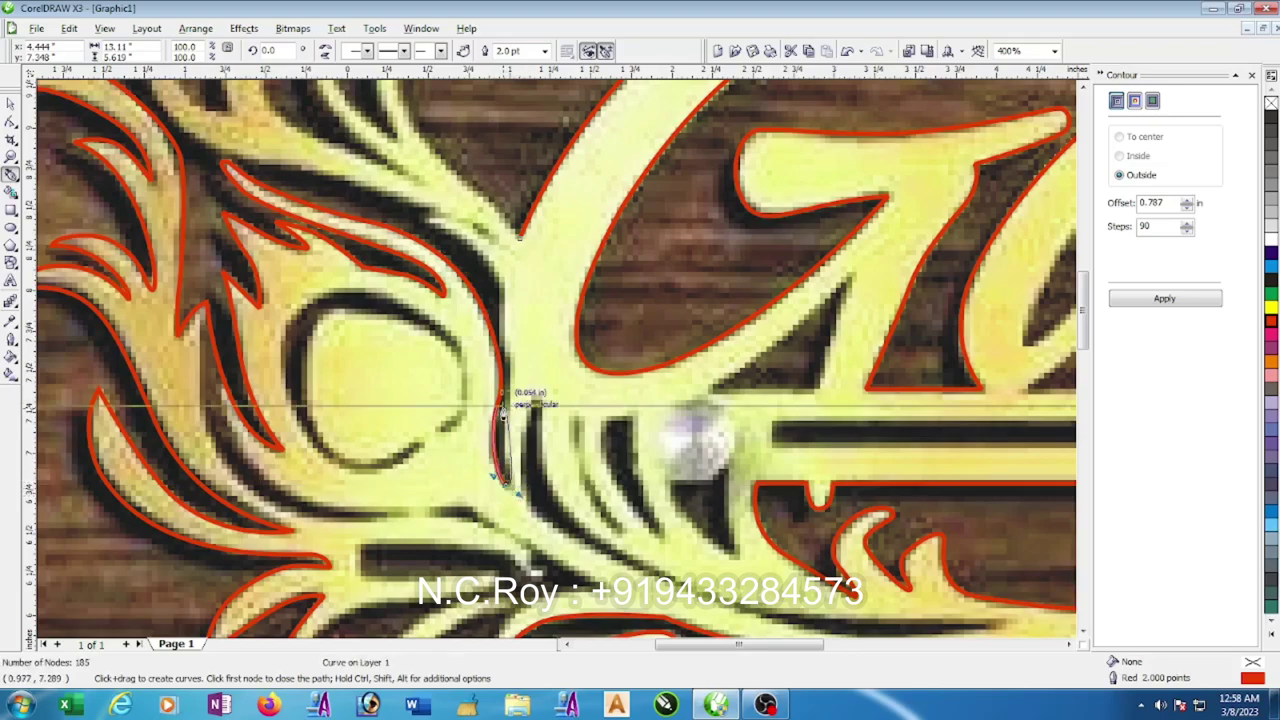
{"action": "scroll", "coordinate": [560, 360], "scroll_direction": "up", "scroll_amount": 2}
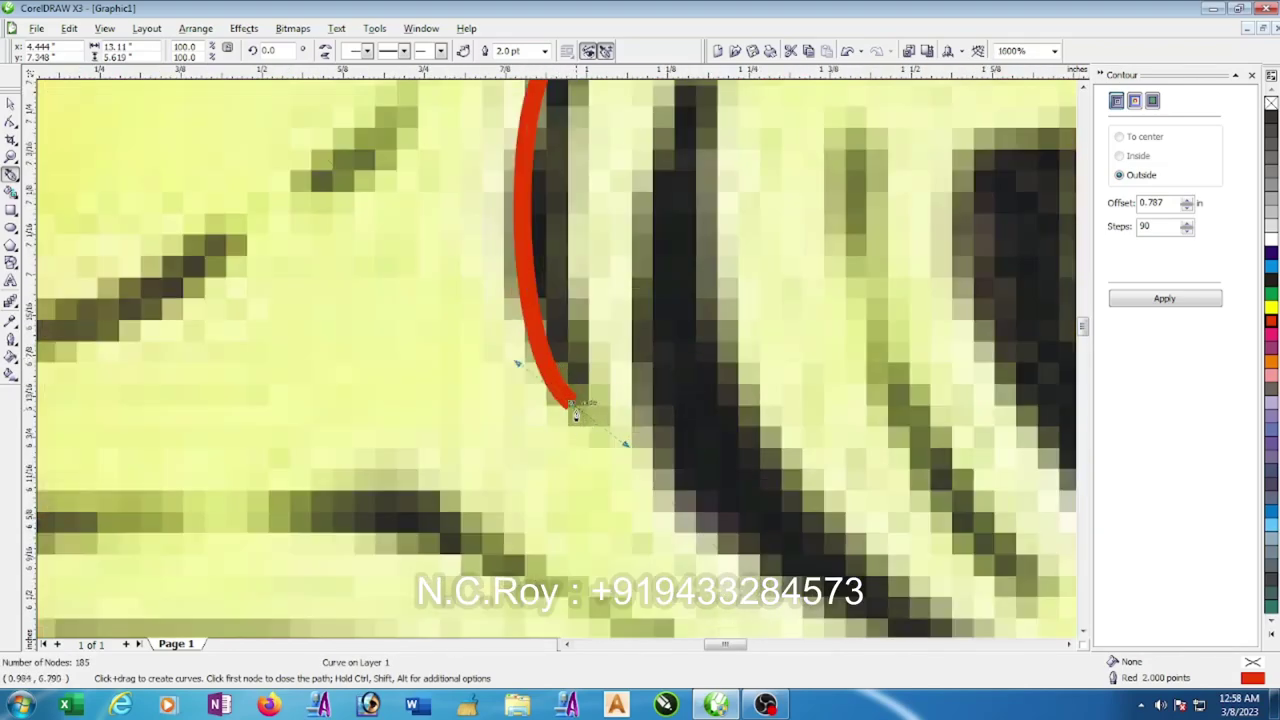
{"action": "left_click", "coordinate": [571, 406]}
{"action": "left_click", "coordinate": [565, 278]}
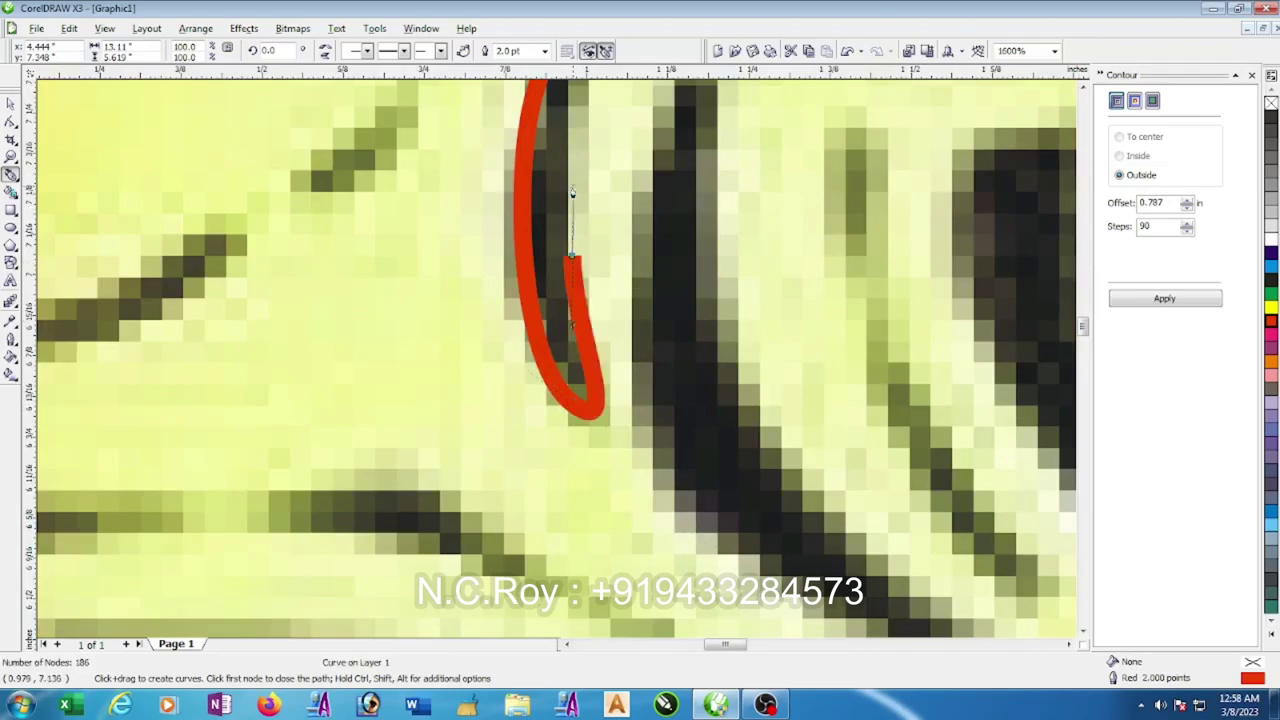
{"action": "scroll", "coordinate": [560, 300], "scroll_direction": "down", "scroll_amount": 1}
{"action": "scroll", "coordinate": [553, 370], "scroll_direction": "down", "scroll_amount": 2}
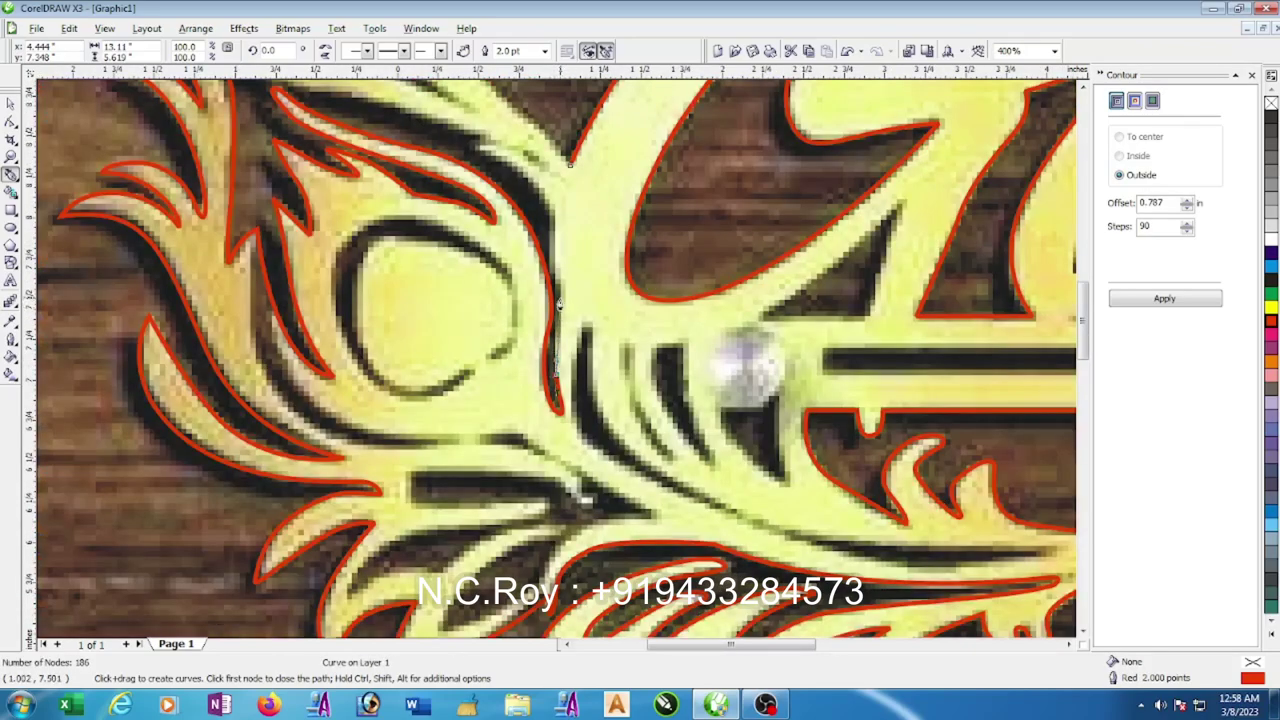
{"action": "left_click", "coordinate": [559, 303]}
{"action": "left_click", "coordinate": [553, 200]}
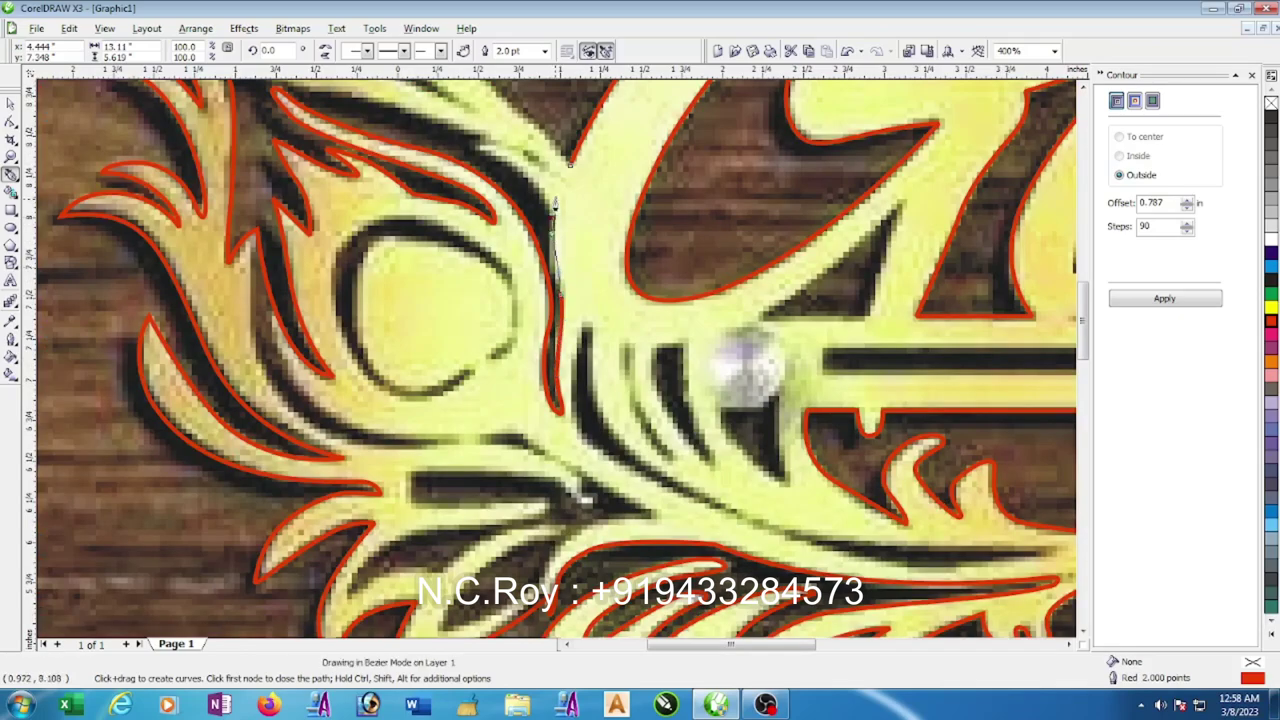
- Continue the red Bezier outline along the upper feather branch to where the branches meet
{"action": "scroll", "coordinate": [525, 357], "scroll_direction": "up", "scroll_amount": 1}
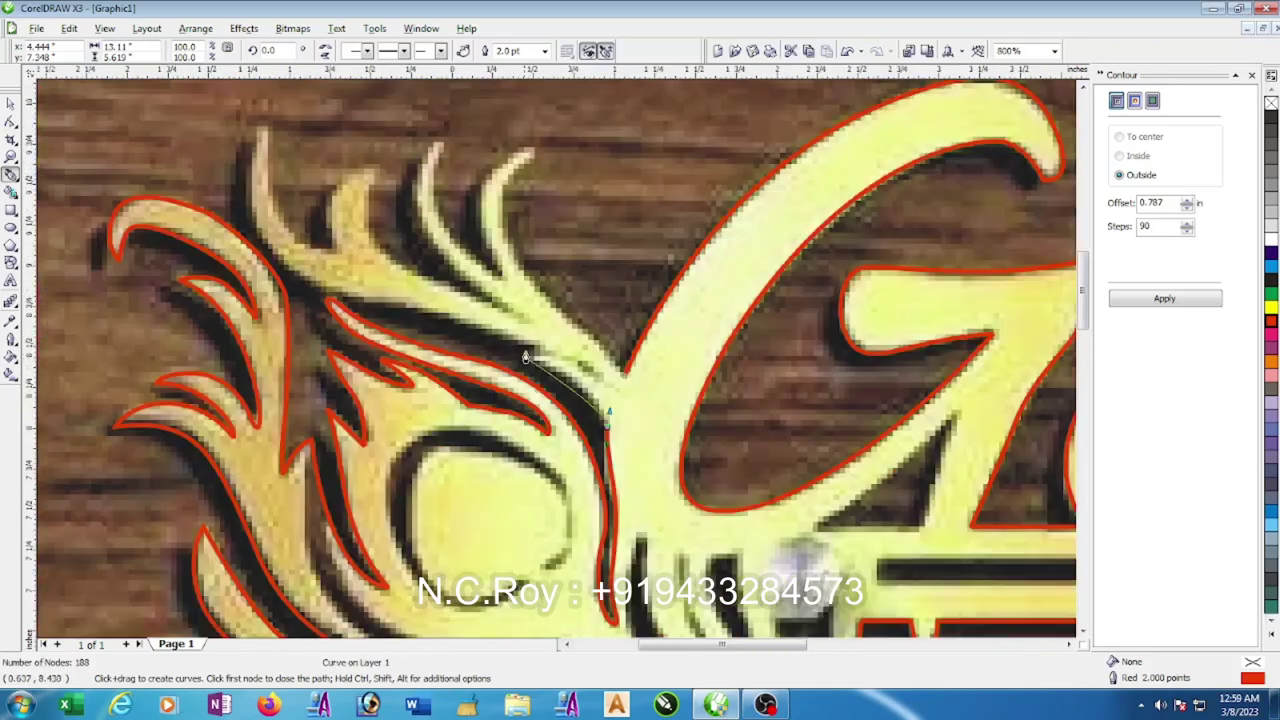
{"action": "left_click", "coordinate": [556, 377]}
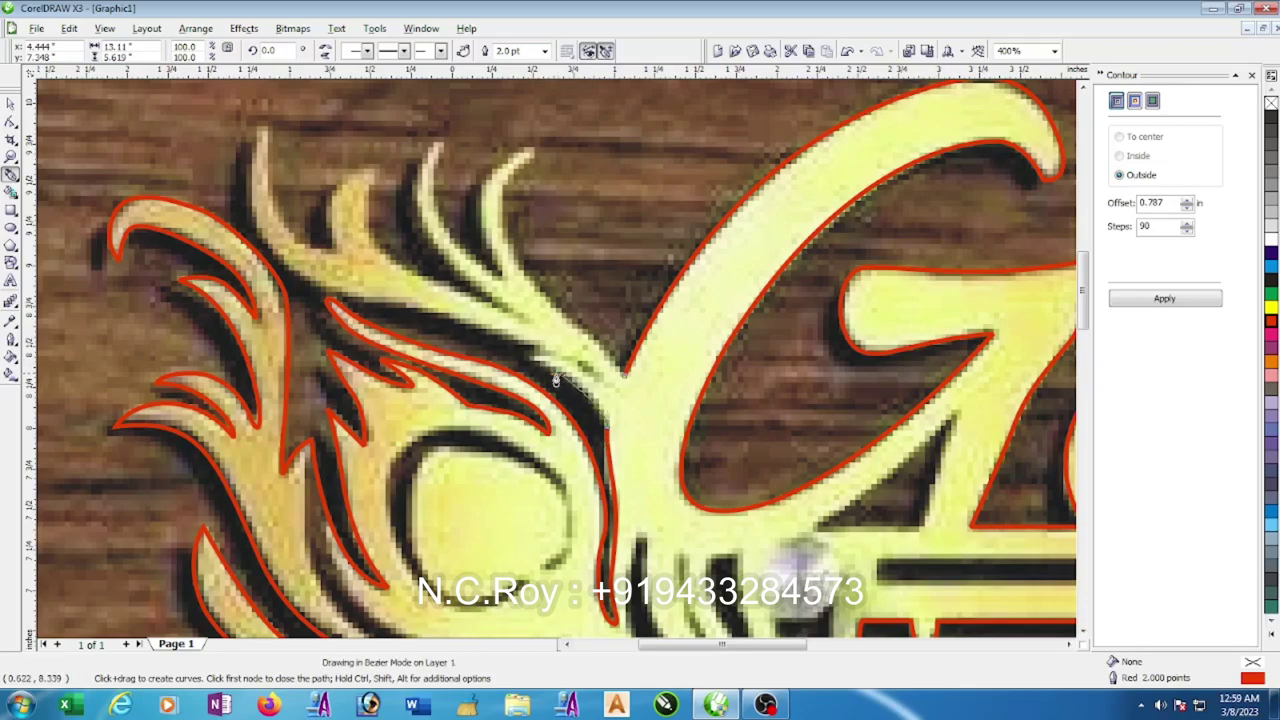
{"action": "left_click", "coordinate": [522, 353]}
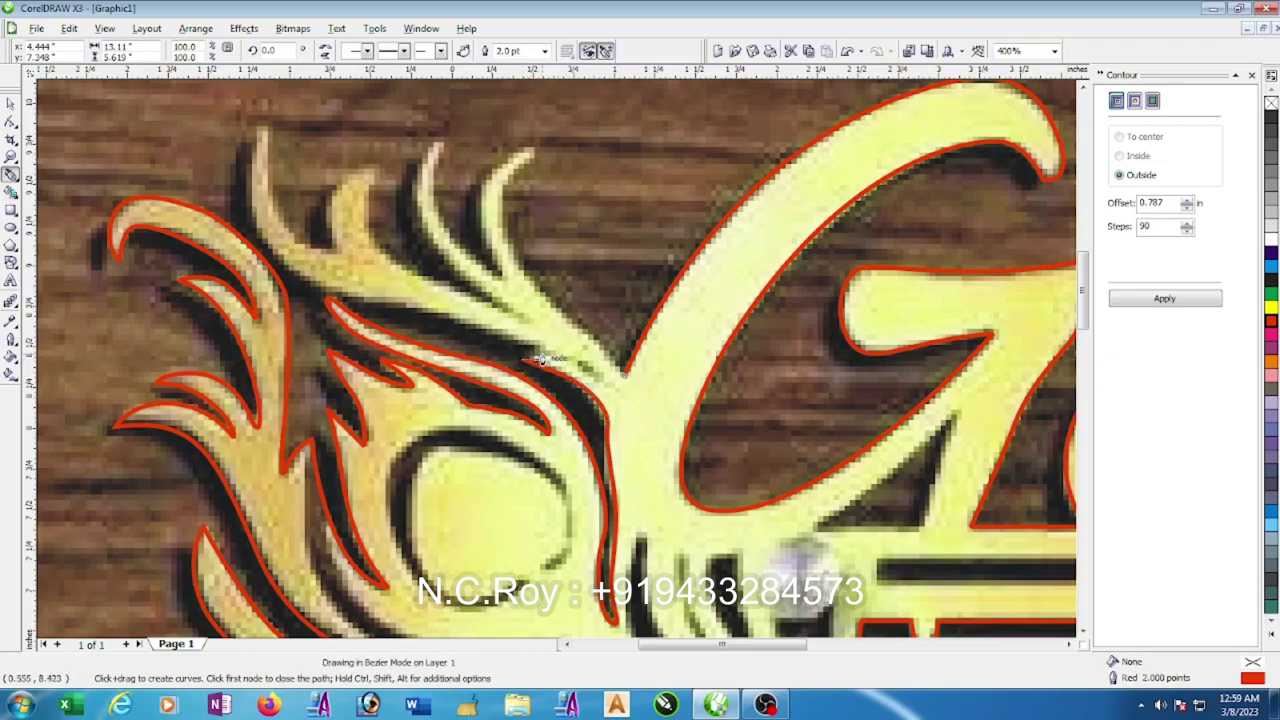
{"action": "left_click", "coordinate": [553, 363]}
{"action": "scroll", "coordinate": [556, 364], "scroll_direction": "up", "scroll_amount": 1}
{"action": "key", "text": "ctrl+z"}
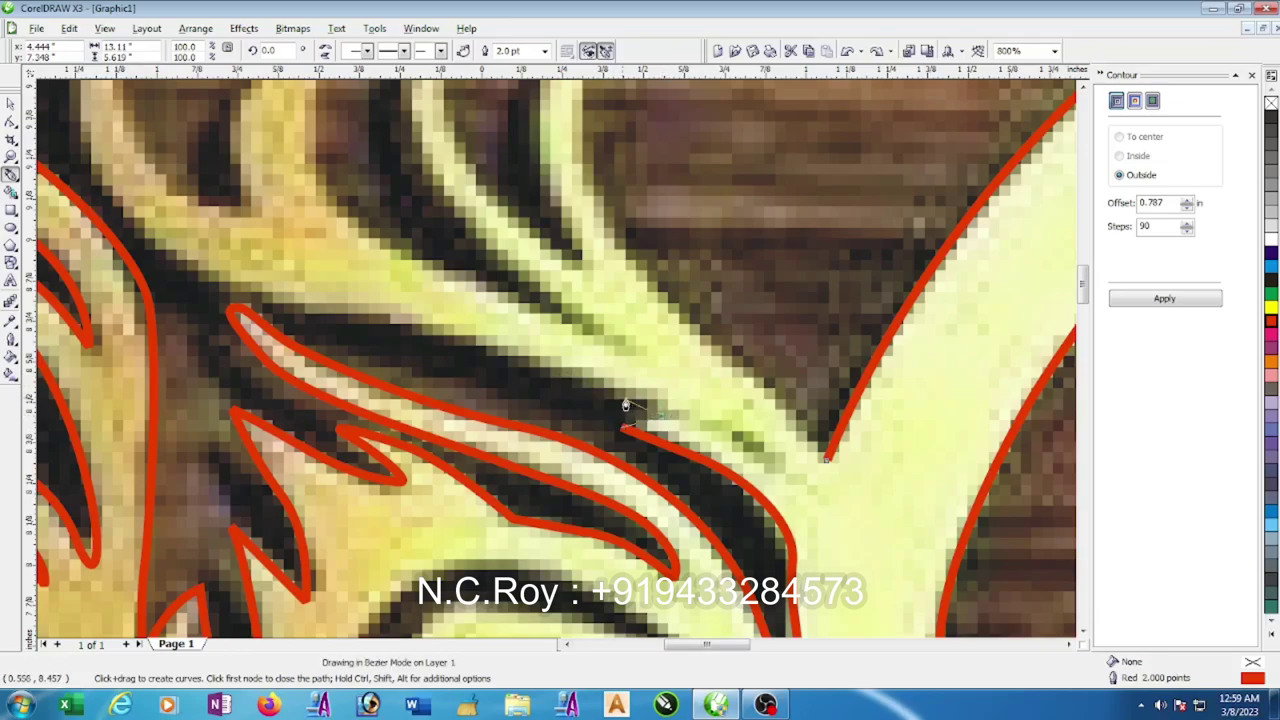
{"action": "left_click", "coordinate": [625, 405]}
{"action": "scroll", "coordinate": [625, 405], "scroll_direction": "down", "scroll_amount": 1}
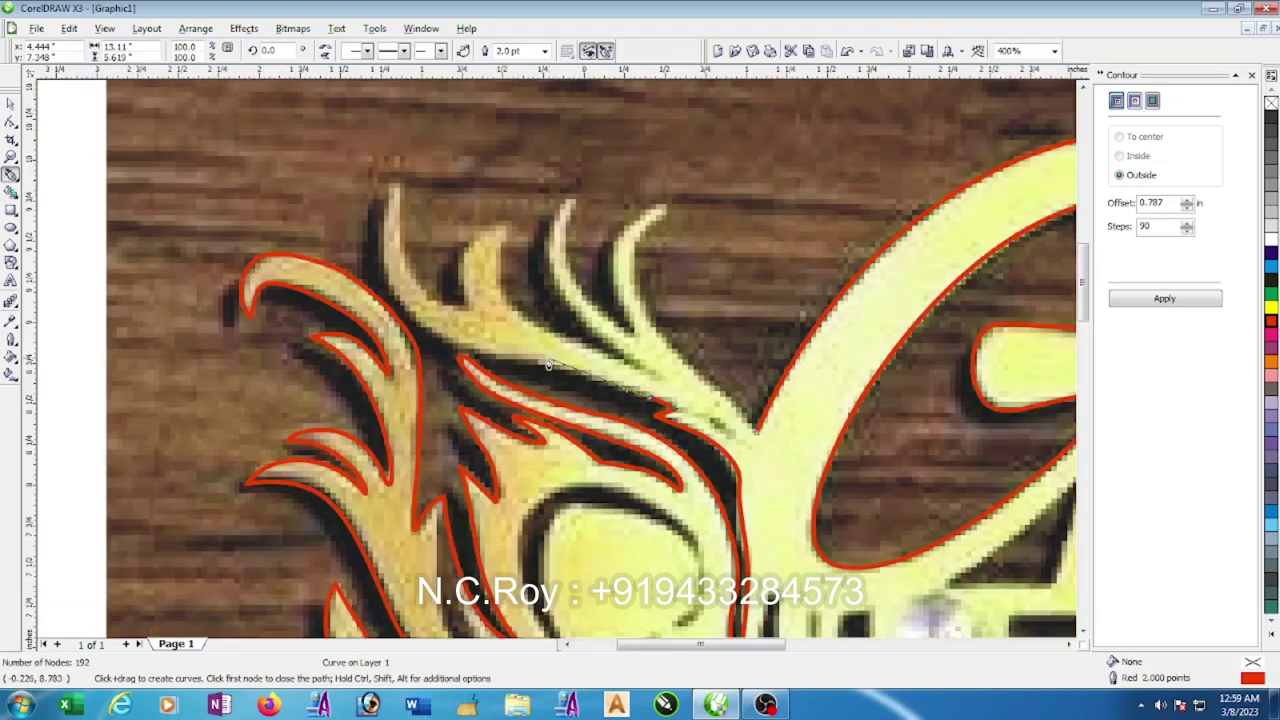
{"action": "left_click", "coordinate": [497, 361]}
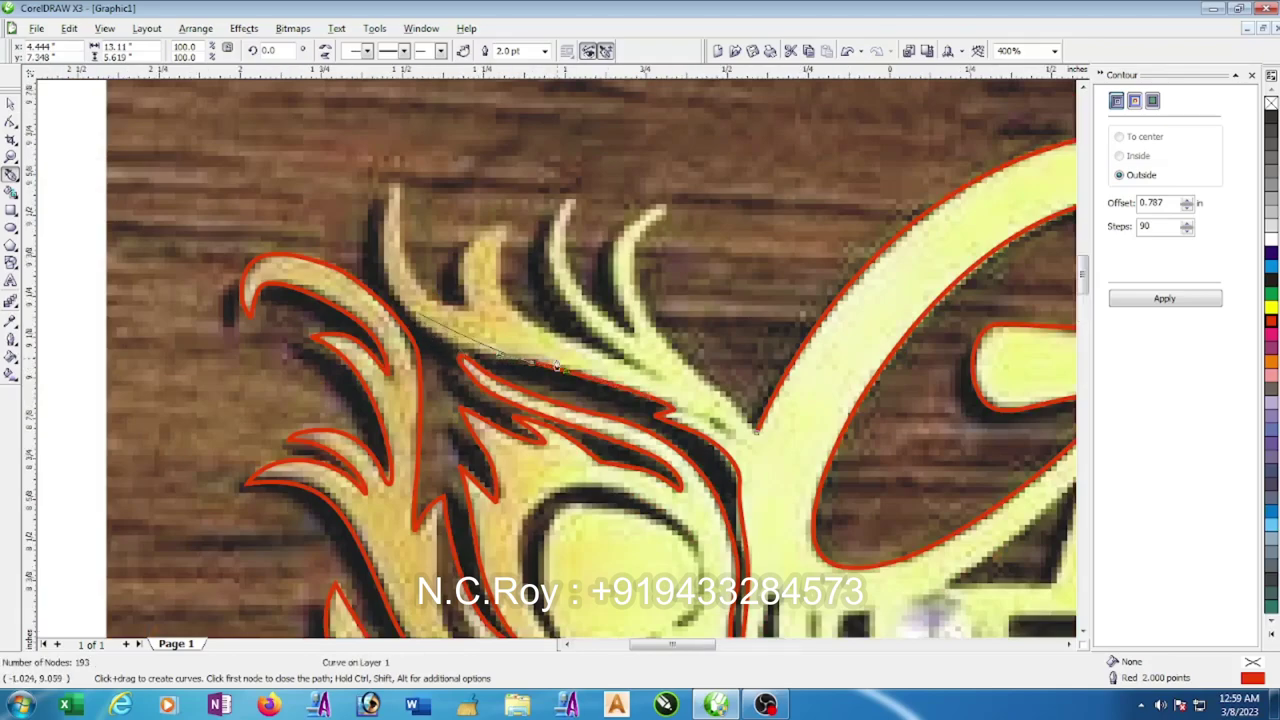
{"action": "scroll", "coordinate": [497, 361], "scroll_direction": "up", "scroll_amount": 1}
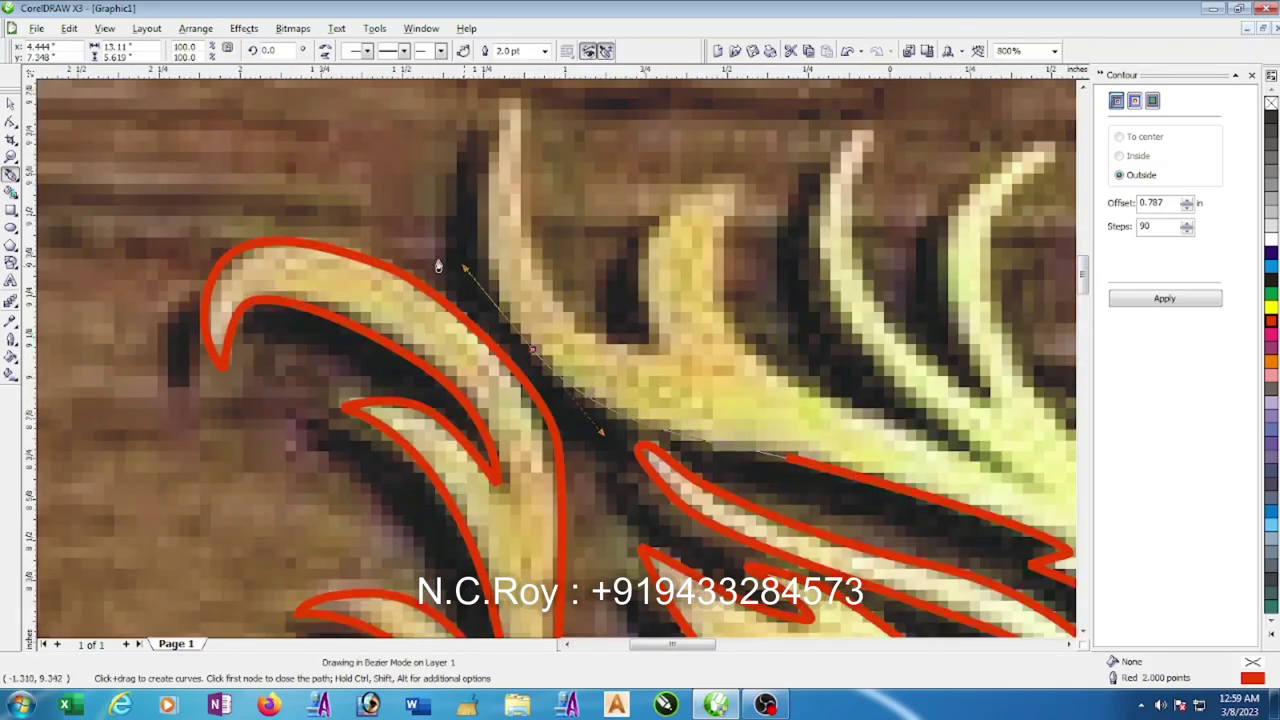
- Trace around the outer frond's curved tip and down to the base between fronds
{"action": "left_click", "coordinate": [563, 305]}
{"action": "scroll", "coordinate": [563, 305], "scroll_direction": "down", "scroll_amount": 1}
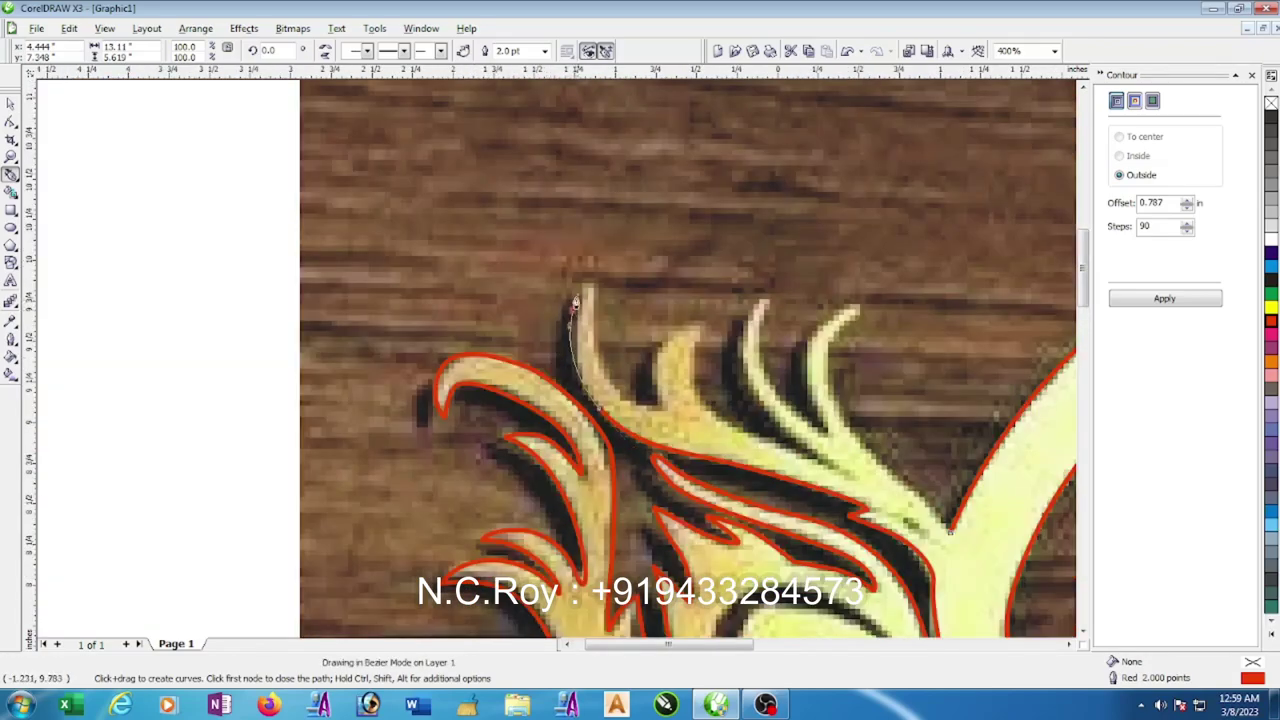
{"action": "left_click", "coordinate": [591, 282]}
{"action": "left_click_drag", "start_coordinate": [594, 287], "coordinate": [593, 342]}
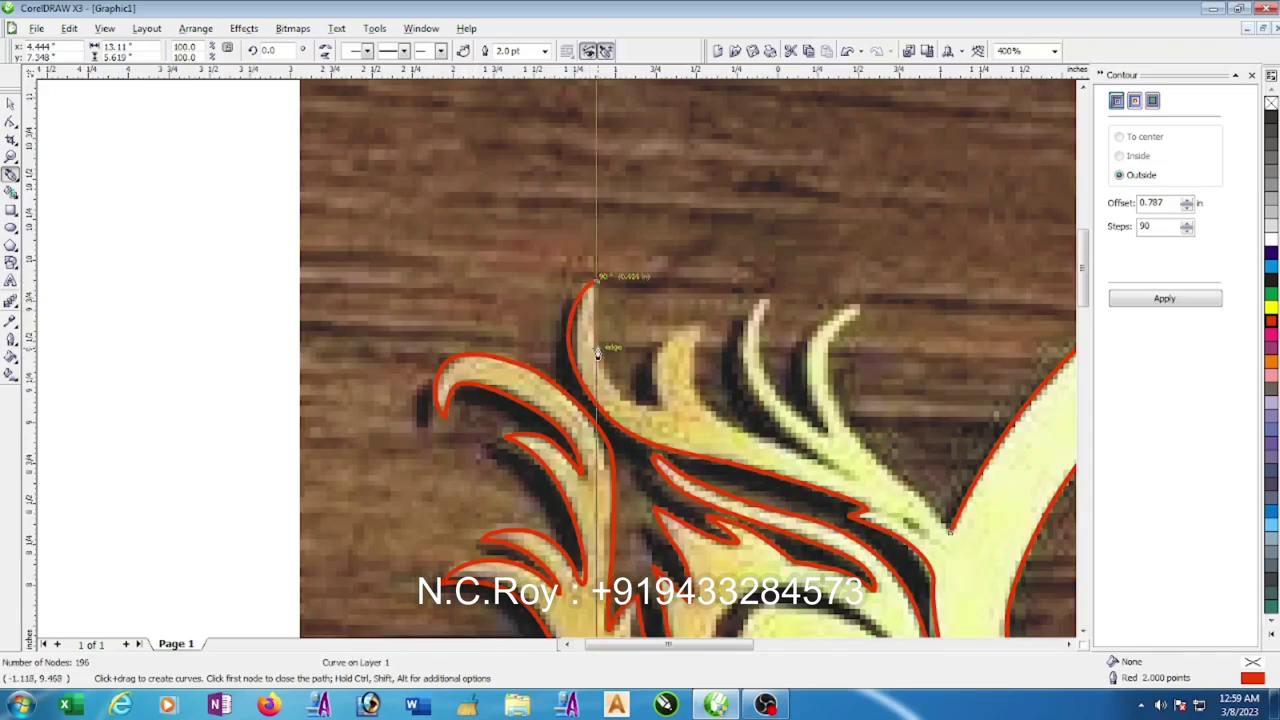
{"action": "left_click", "coordinate": [615, 403]}
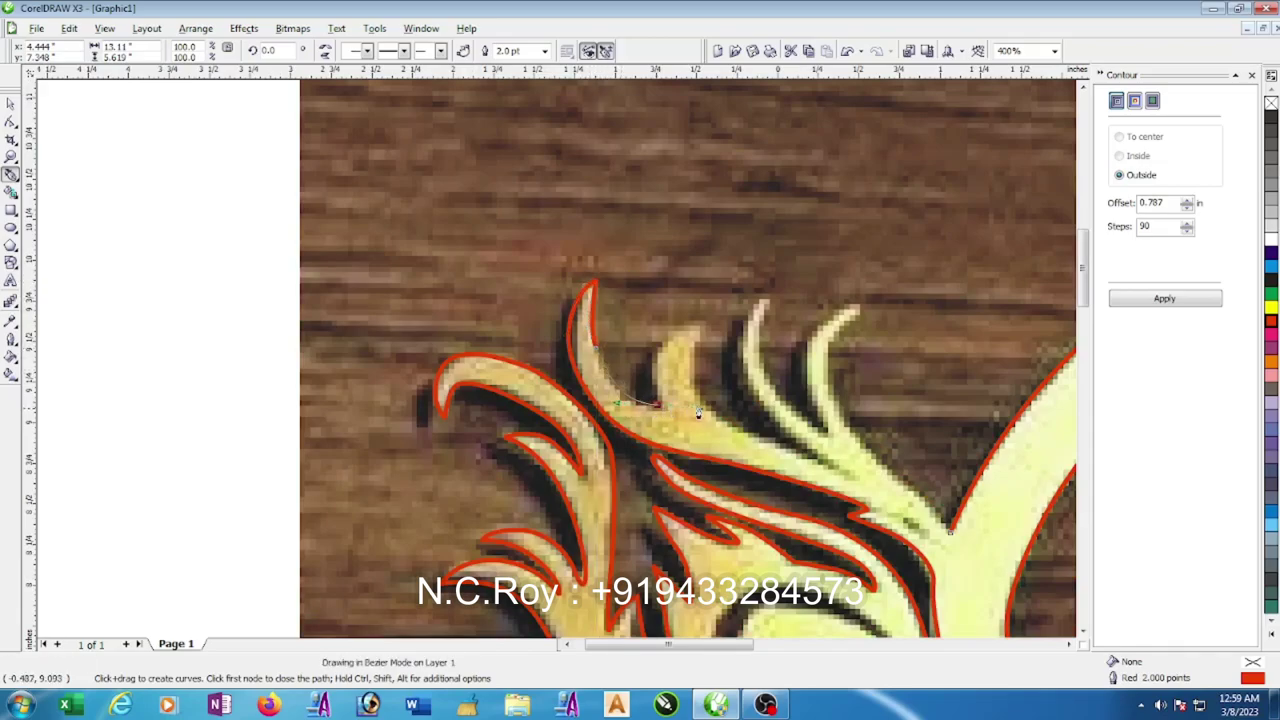
{"action": "left_click", "coordinate": [658, 403]}
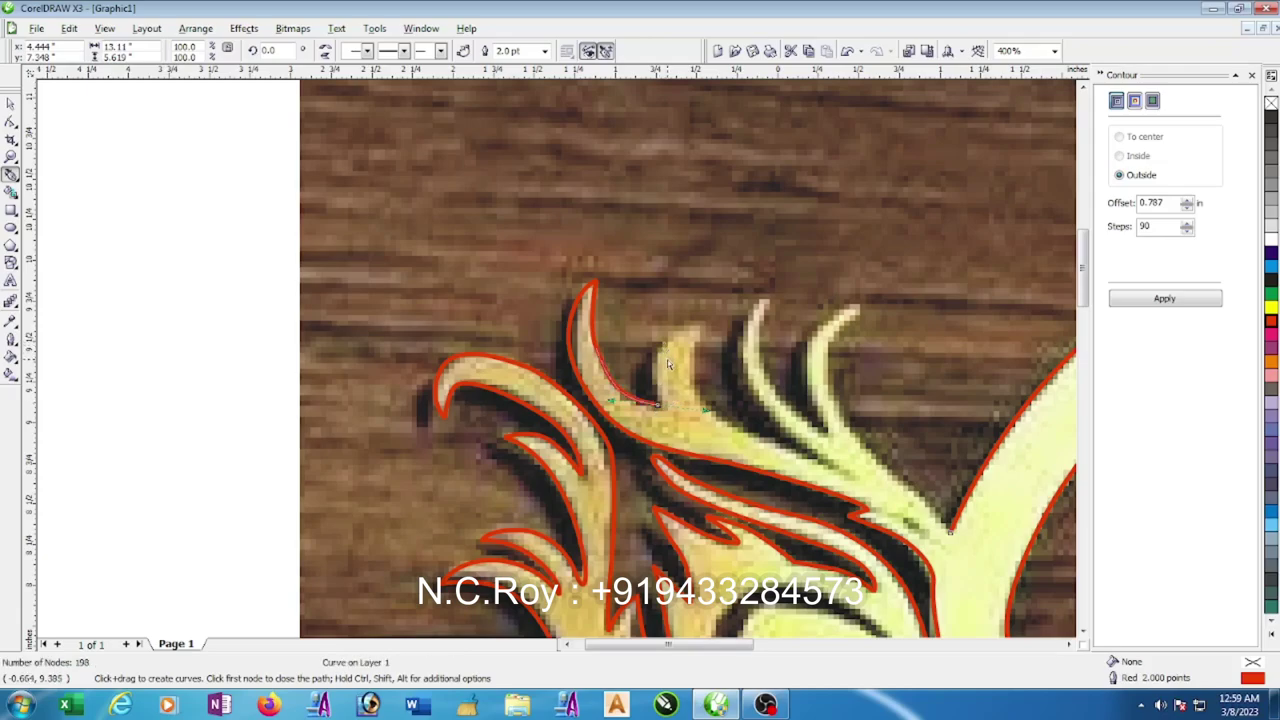
{"action": "left_click", "coordinate": [645, 378]}
{"action": "key", "text": "ctrl+z"}
{"action": "left_click", "coordinate": [628, 404]}
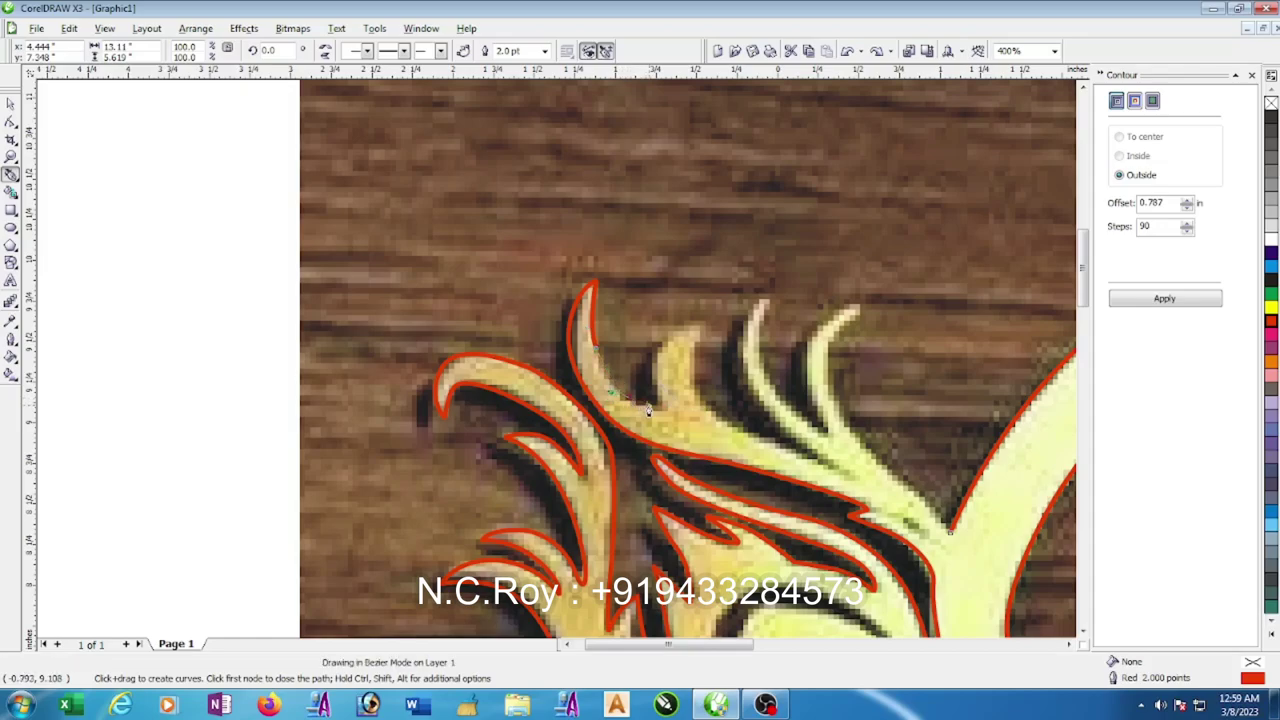
{"action": "left_click_drag", "start_coordinate": [645, 412], "coordinate": [658, 418]}
- Outline the next two frond tips and their right edges, closing an advert popup
{"action": "left_click", "coordinate": [655, 405]}
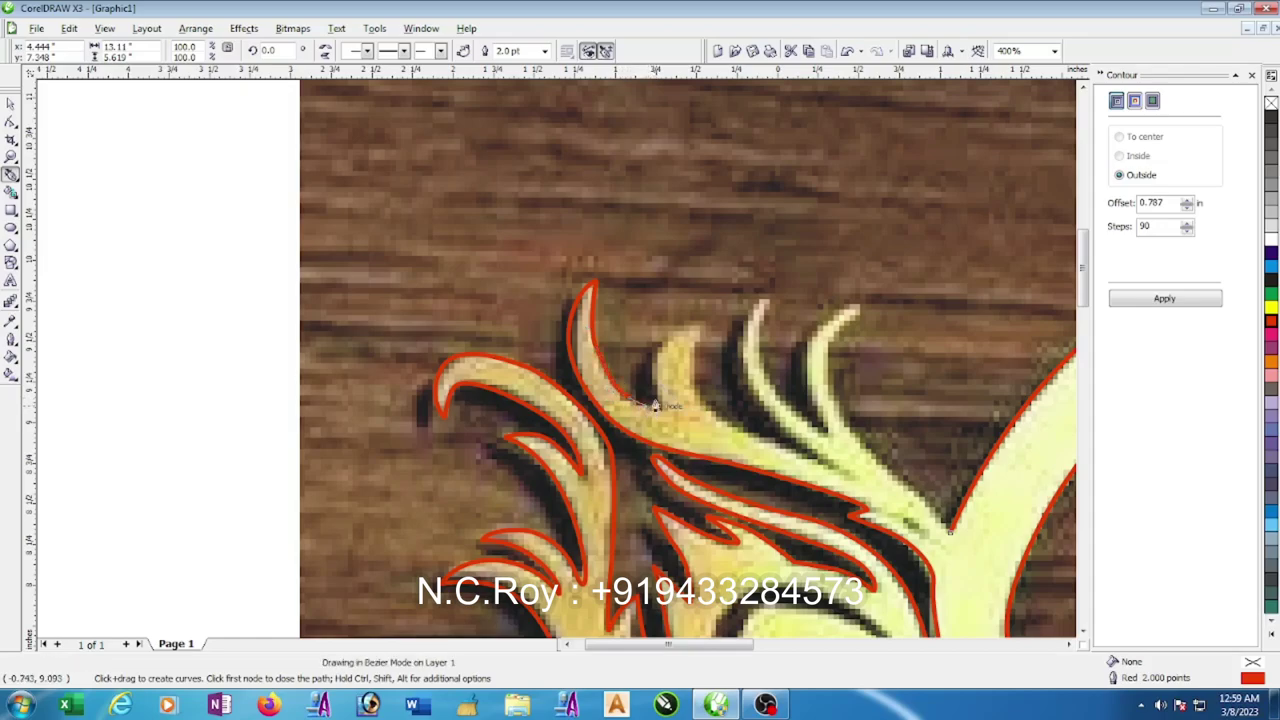
{"action": "left_click", "coordinate": [670, 337]}
{"action": "left_click", "coordinate": [700, 326]}
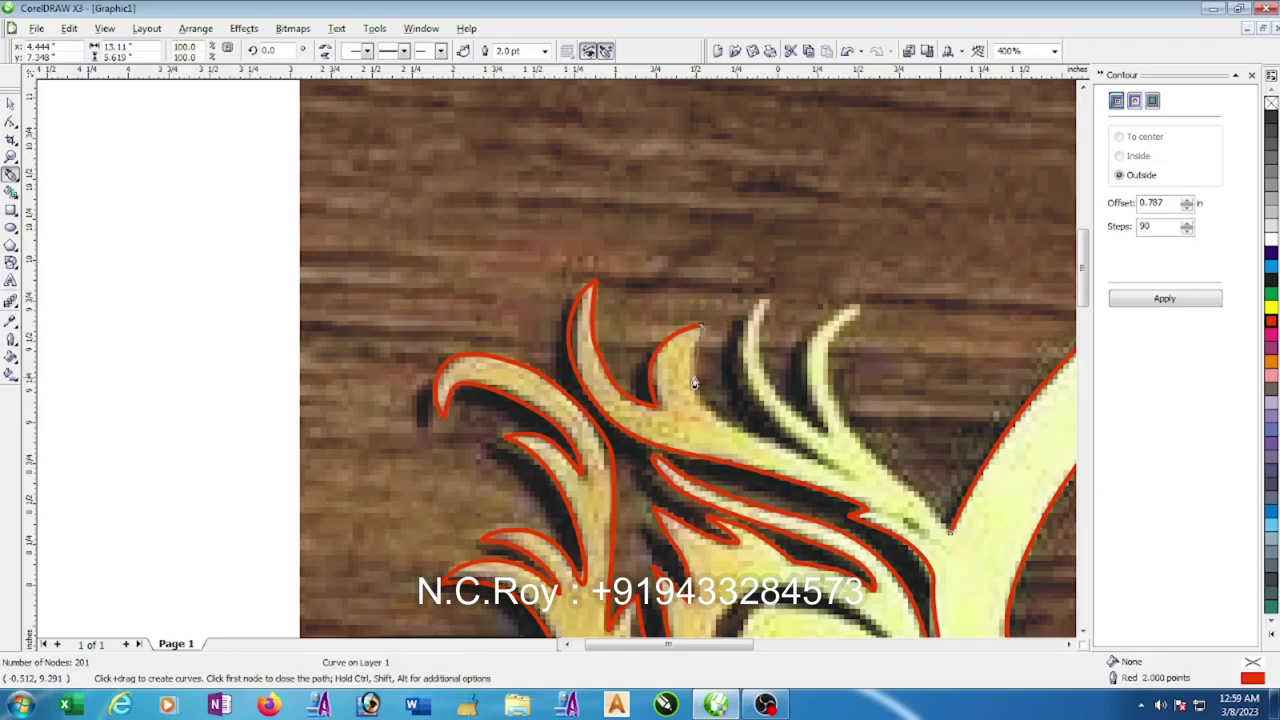
{"action": "left_click", "coordinate": [702, 410]}
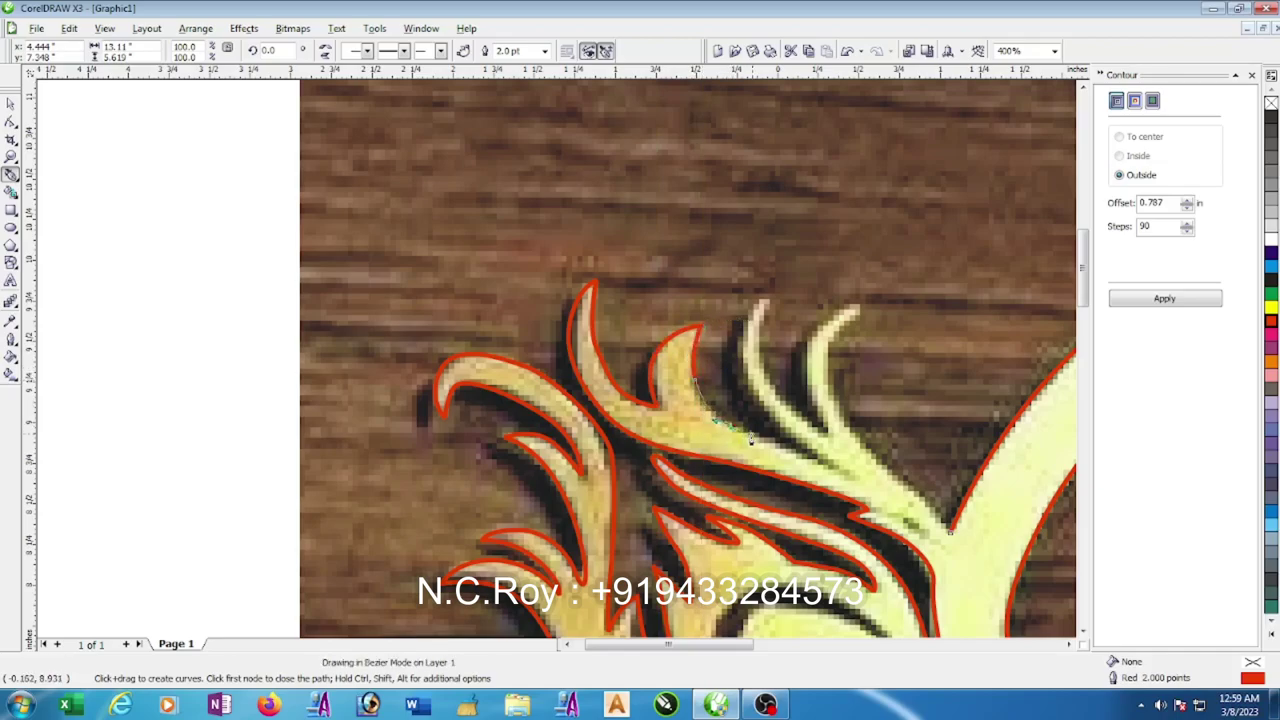
{"action": "left_click", "coordinate": [829, 466]}
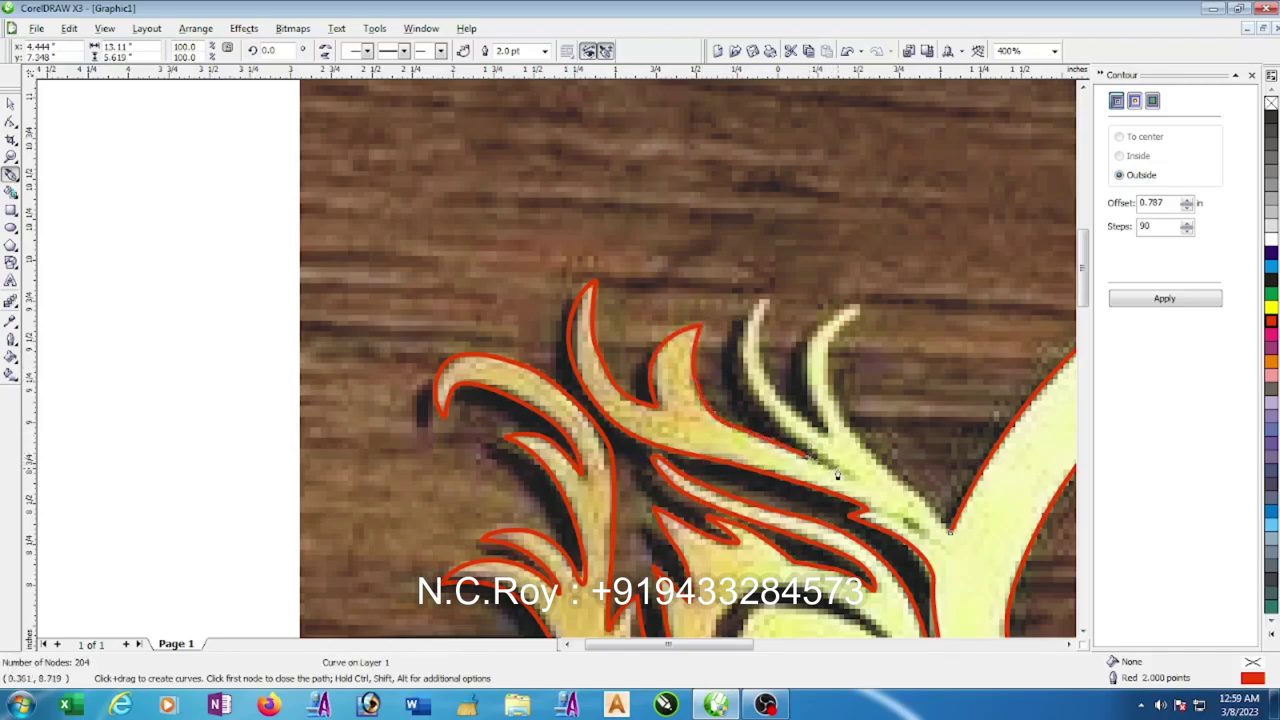
{"action": "left_click", "coordinate": [838, 468]}
{"action": "left_click_drag", "start_coordinate": [757, 401], "coordinate": [737, 362]}
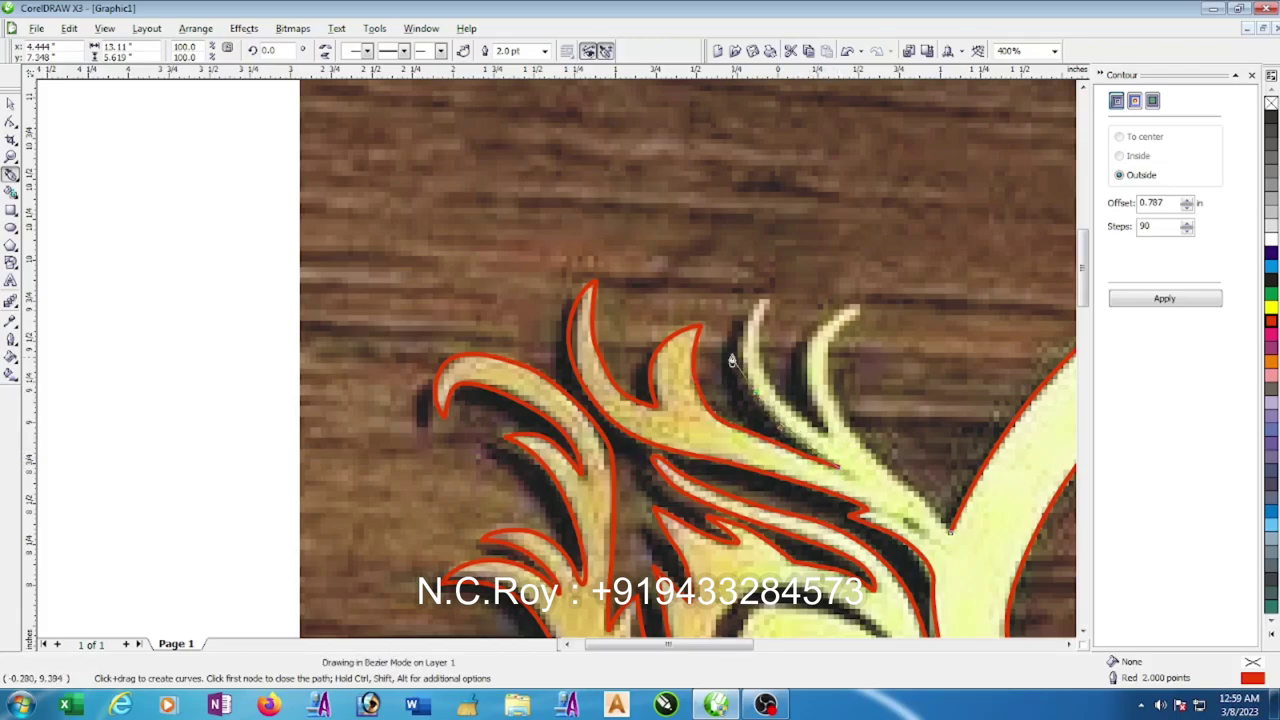
{"action": "left_click", "coordinate": [743, 325]}
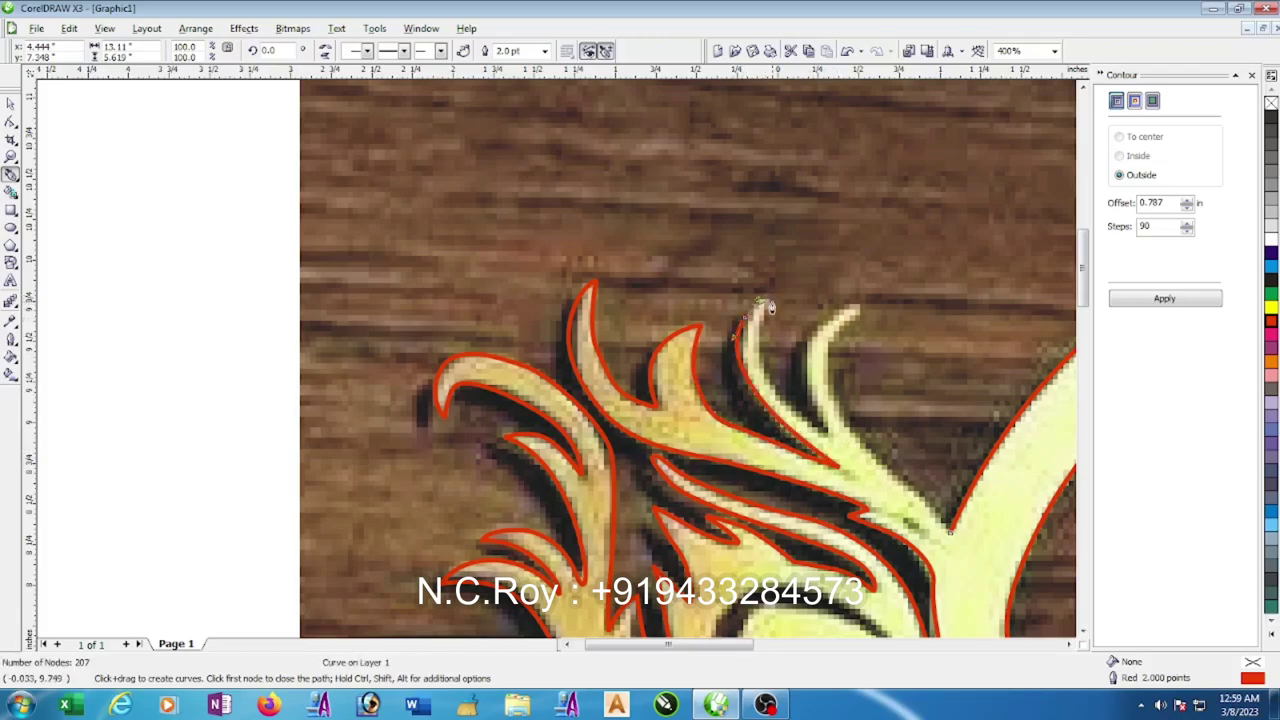
{"action": "left_click", "coordinate": [770, 300]}
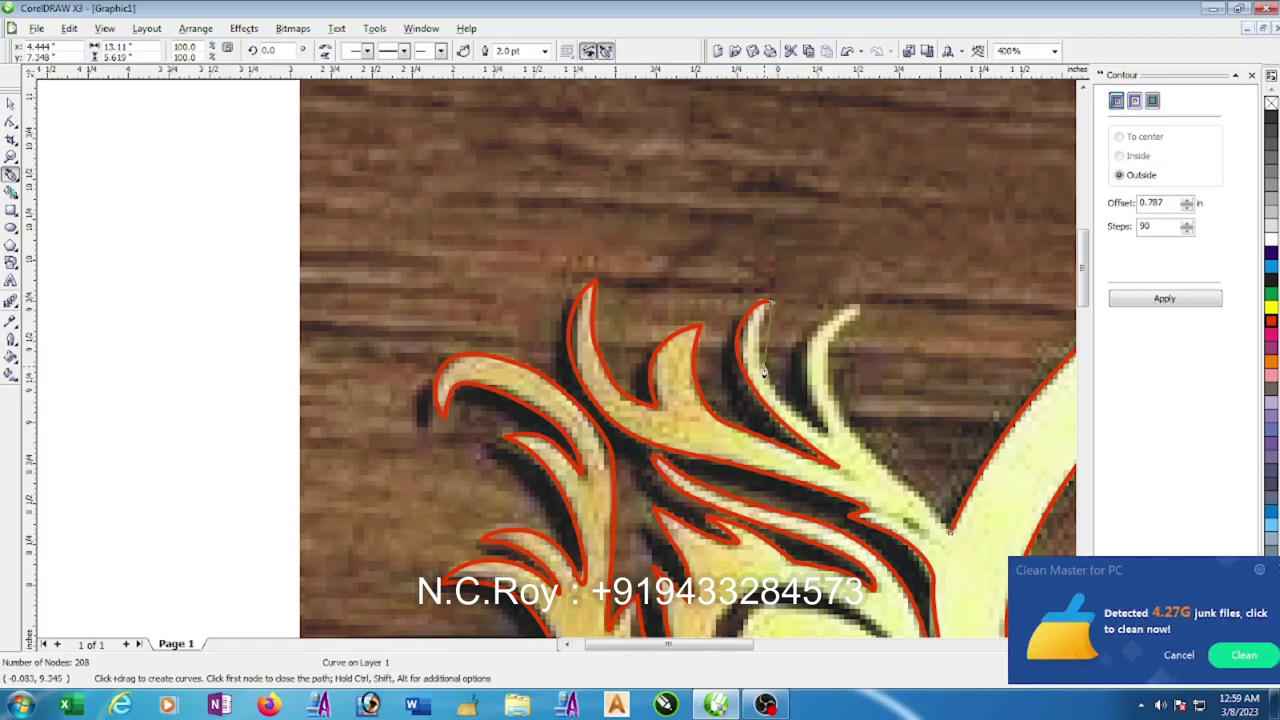
{"action": "left_click", "coordinate": [778, 398]}
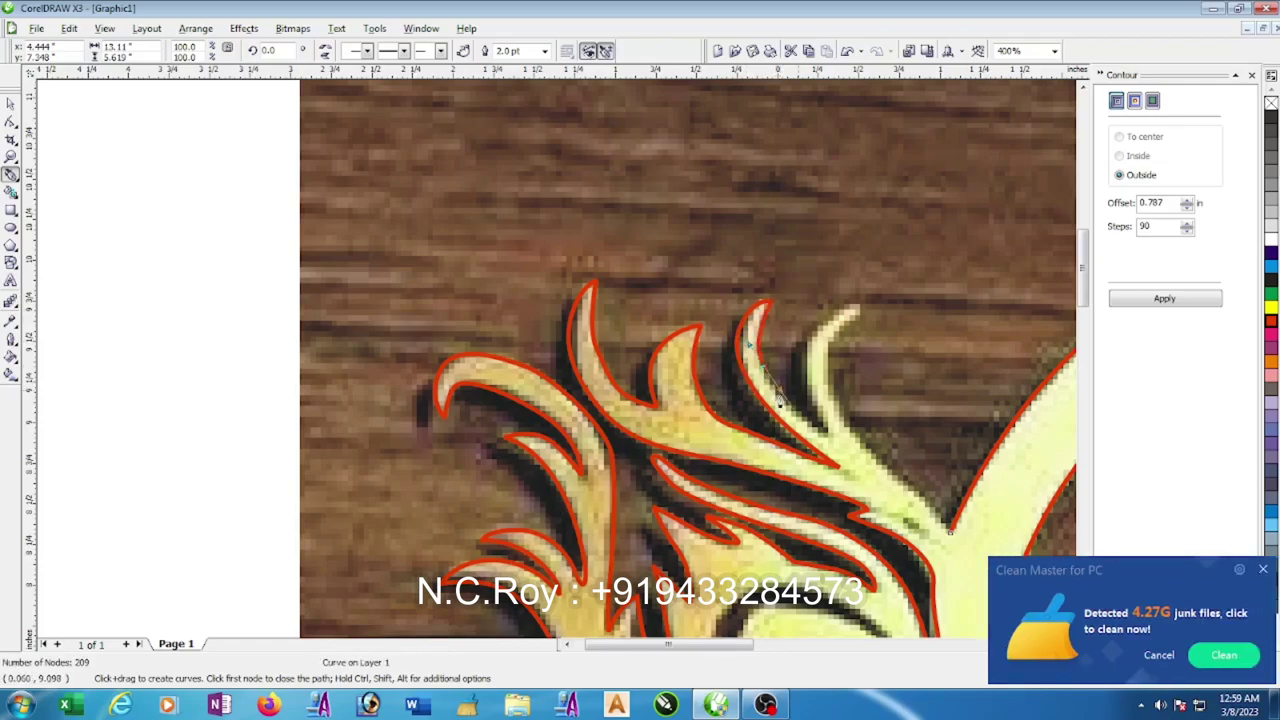
{"action": "left_click", "coordinate": [1262, 569]}
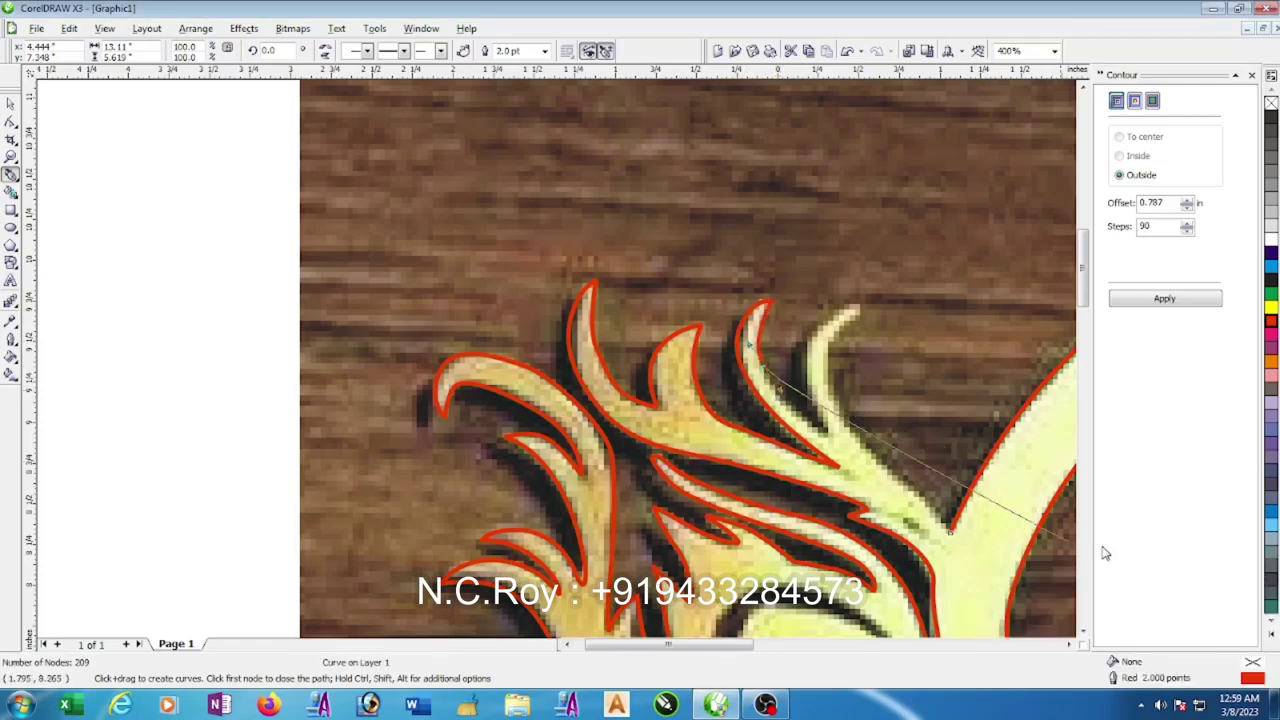
- Trace the last frond up to its tip, then continue the outline down the leaf edge
{"action": "left_click", "coordinate": [830, 438]}
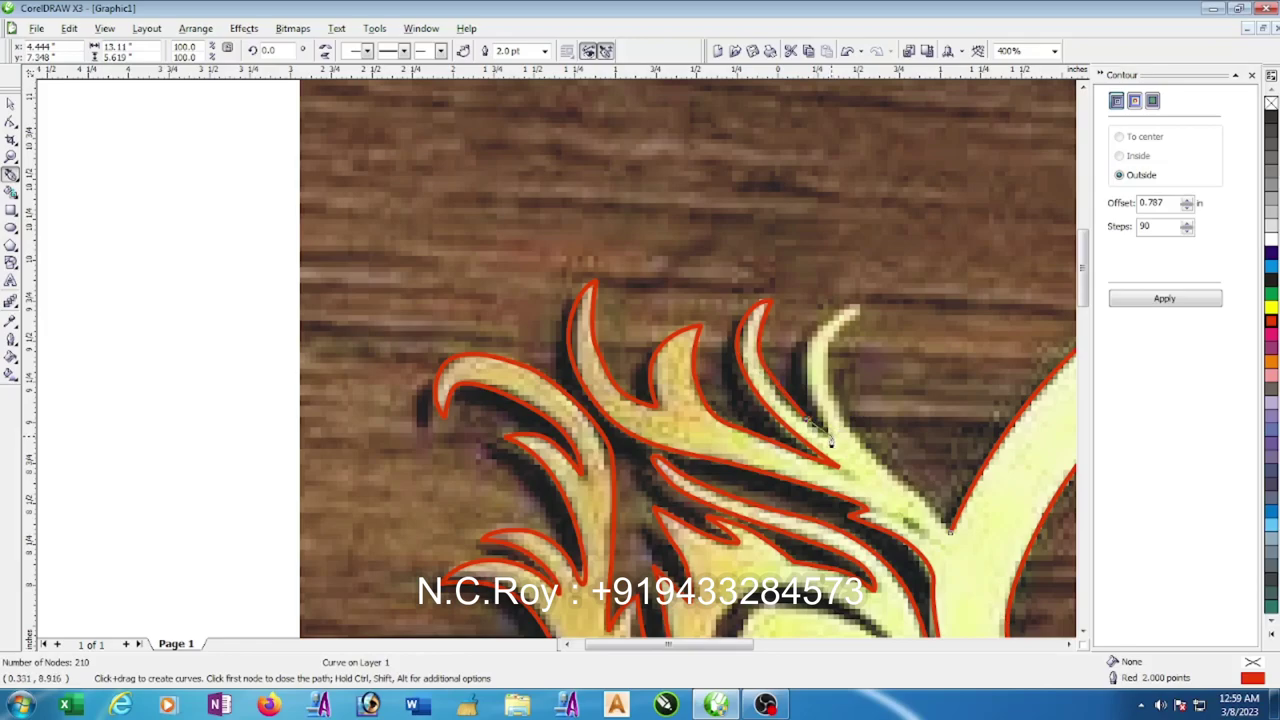
{"action": "left_click_drag", "start_coordinate": [806, 352], "coordinate": [804, 332]}
{"action": "left_click", "coordinate": [843, 313]}
{"action": "left_click", "coordinate": [848, 309]}
{"action": "left_click", "coordinate": [860, 310]}
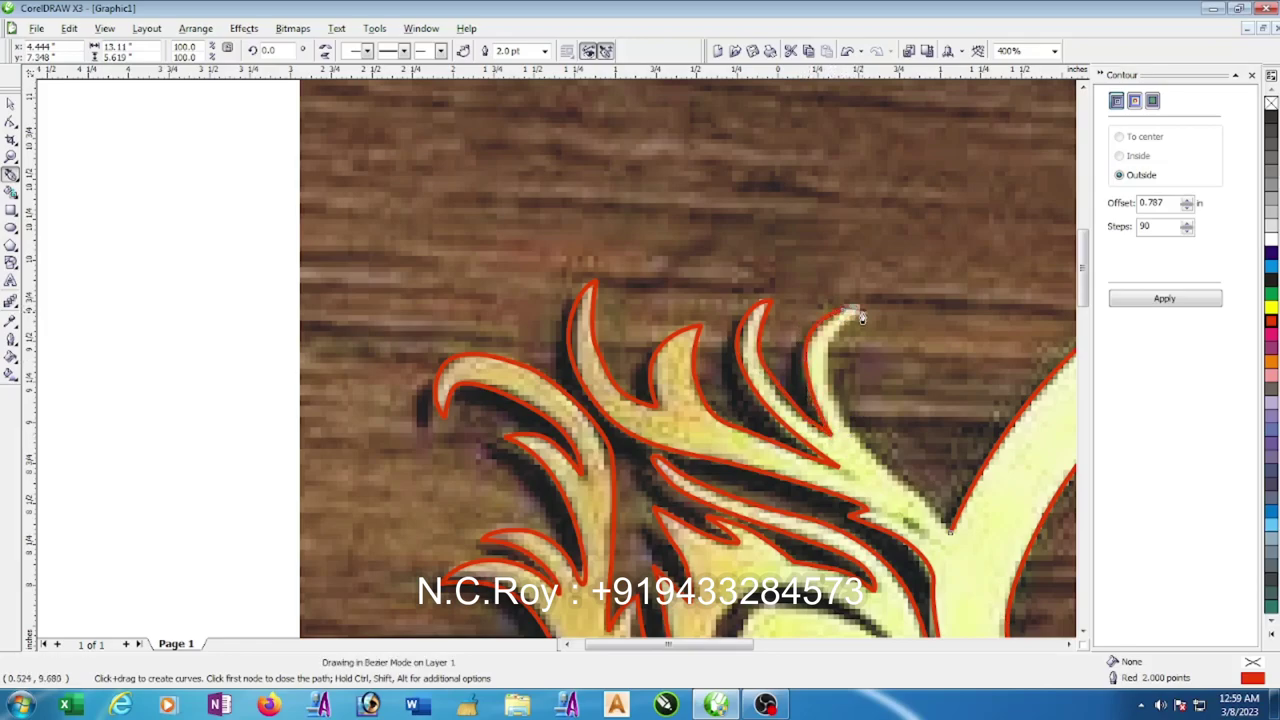
{"action": "left_click", "coordinate": [836, 416]}
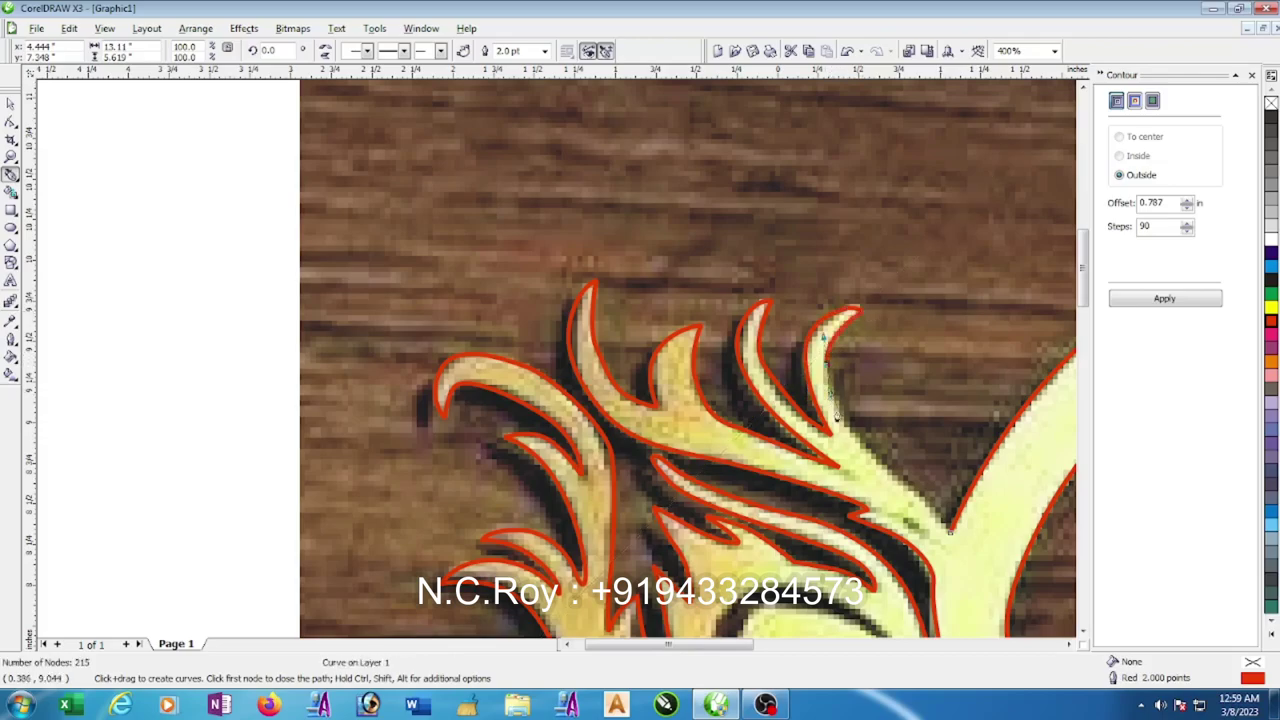
{"action": "left_click", "coordinate": [866, 455]}
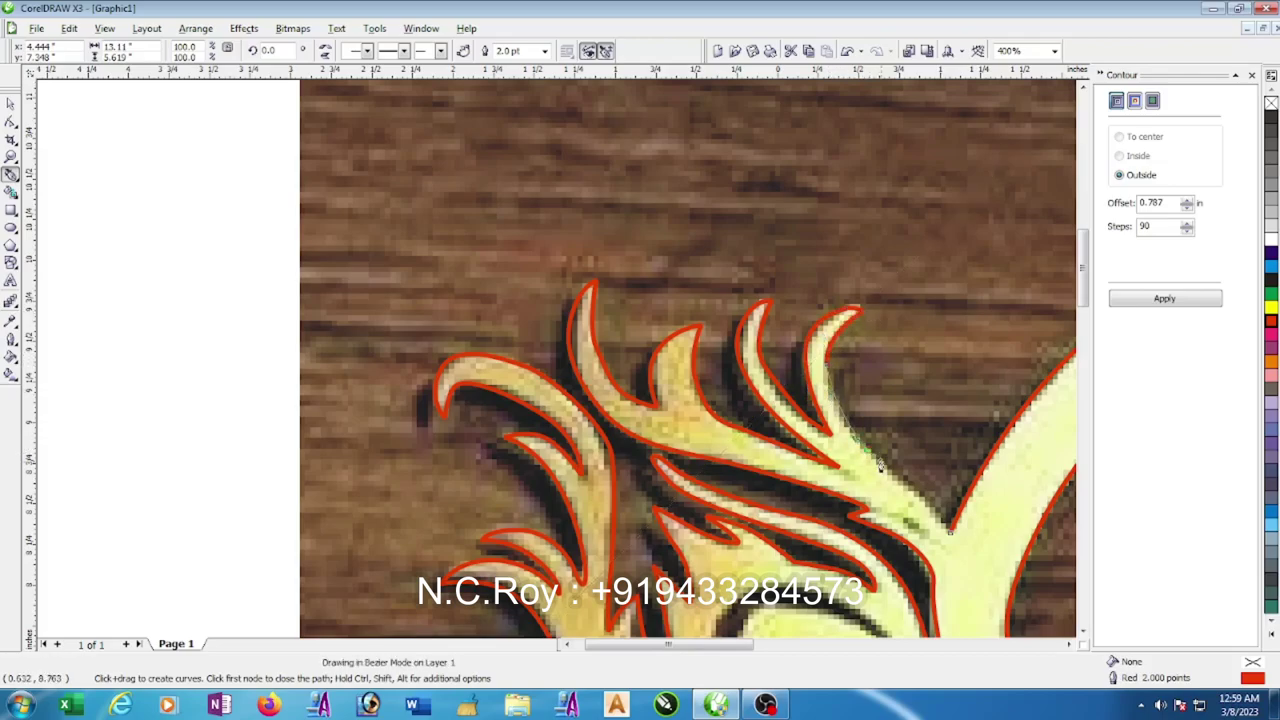
{"action": "left_click", "coordinate": [951, 540]}
- Nudge a node on the red outline with the Shape tool
{"action": "scroll", "coordinate": [960, 531], "scroll_direction": "down", "scroll_amount": 2}
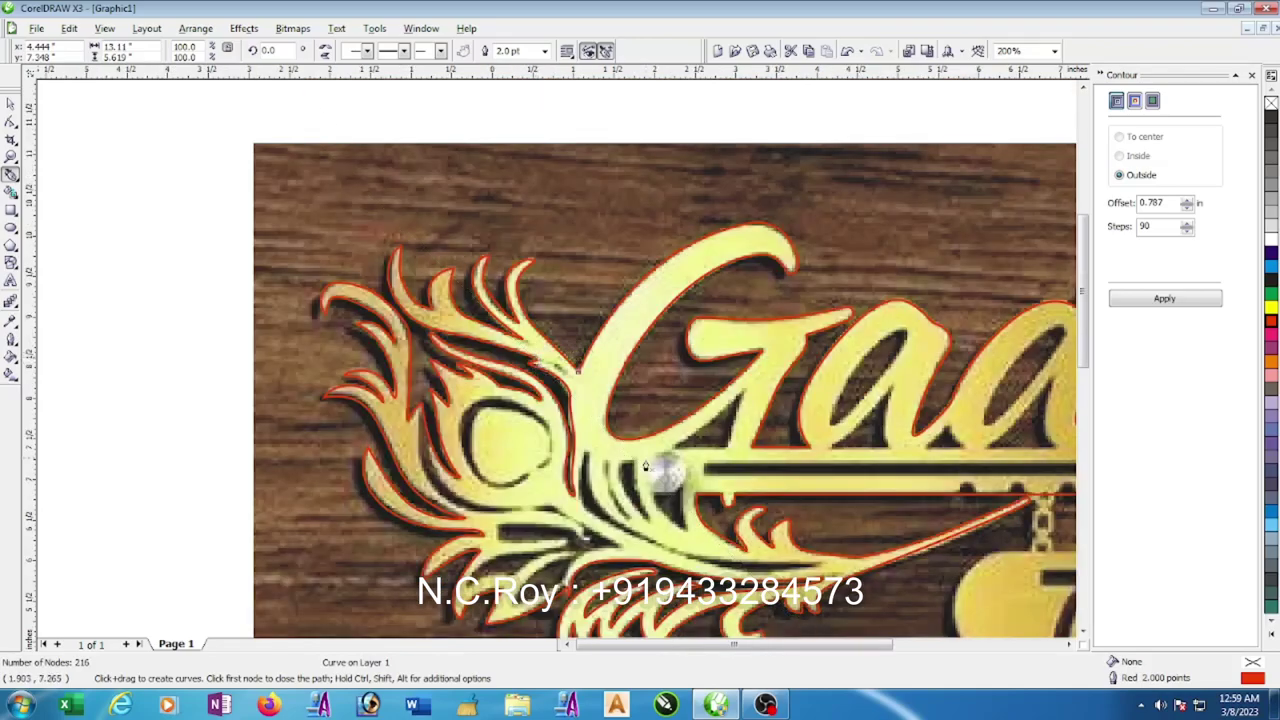
{"action": "scroll", "coordinate": [813, 556], "scroll_direction": "down", "scroll_amount": 1}
{"action": "scroll", "coordinate": [750, 405], "scroll_direction": "up", "scroll_amount": 2}
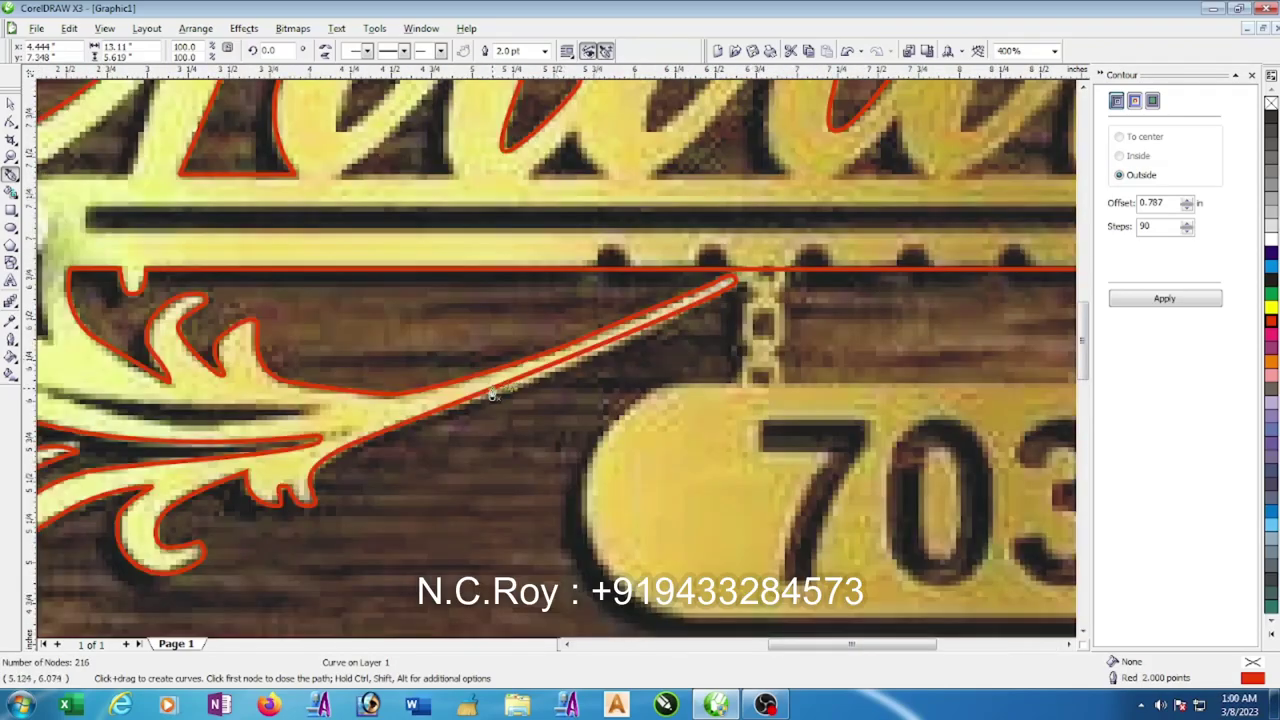
{"action": "left_click", "coordinate": [11, 121]}
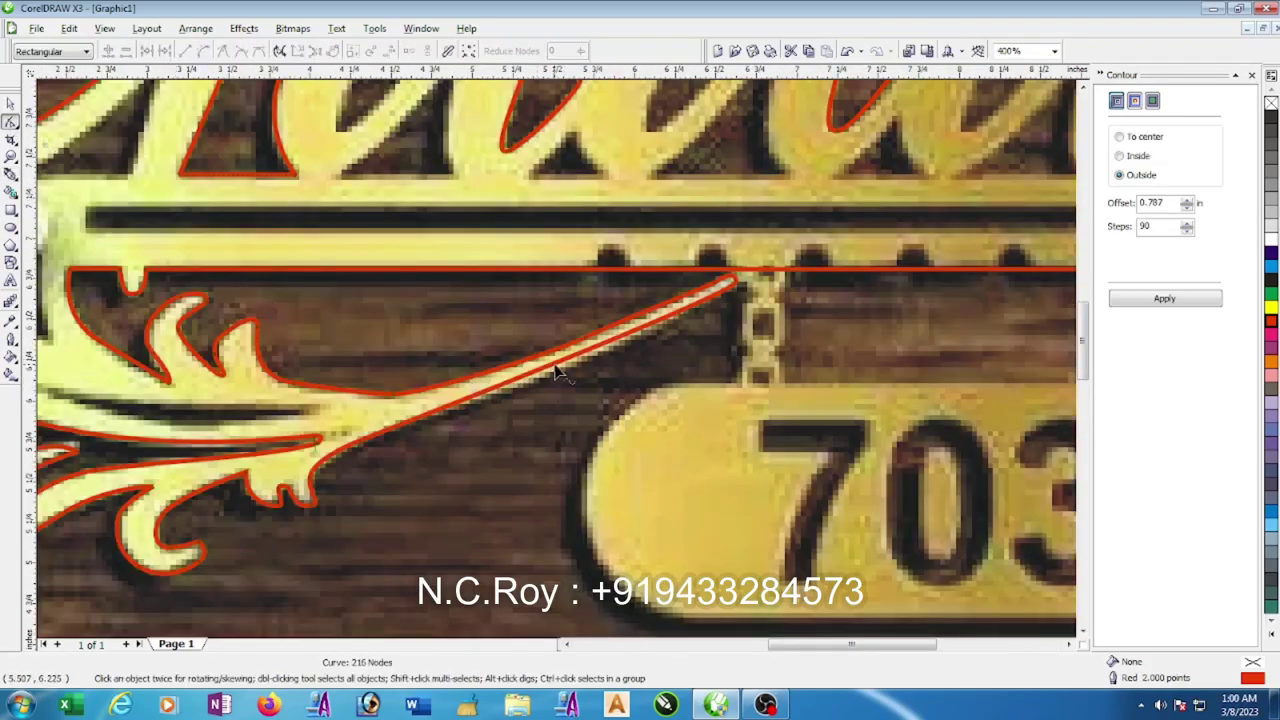
{"action": "mouse_move", "coordinate": [550, 370]}
{"action": "left_mouse_down"}
{"action": "mouse_move", "coordinate": [562, 385]}
{"action": "mouse_move", "coordinate": [556, 376]}
{"action": "left_mouse_up"}
- Draw a small Bezier cap at the diagonal stroke's tip and reposition its node
{"action": "scroll", "coordinate": [556, 376], "scroll_direction": "down", "scroll_amount": 1}
{"action": "scroll", "coordinate": [559, 364], "scroll_direction": "down", "scroll_amount": 1}
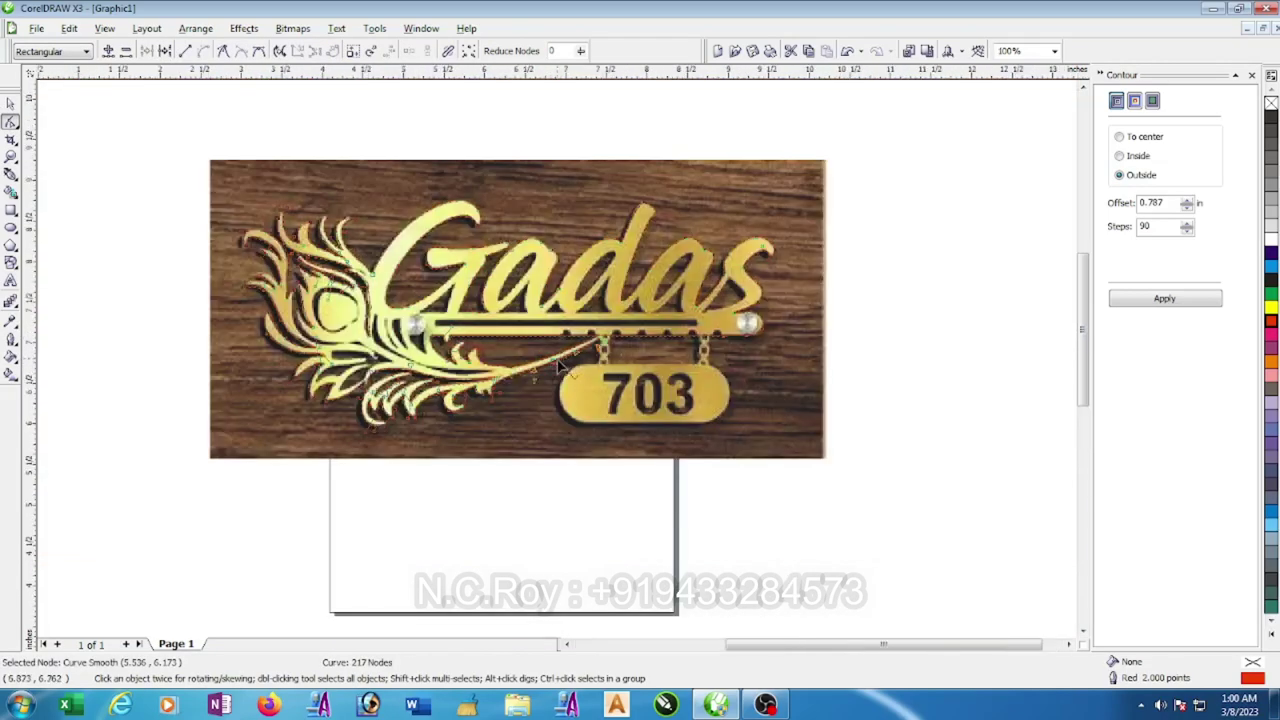
{"action": "scroll", "coordinate": [562, 368], "scroll_direction": "up", "scroll_amount": 2}
{"action": "scroll", "coordinate": [562, 368], "scroll_direction": "up", "scroll_amount": 1}
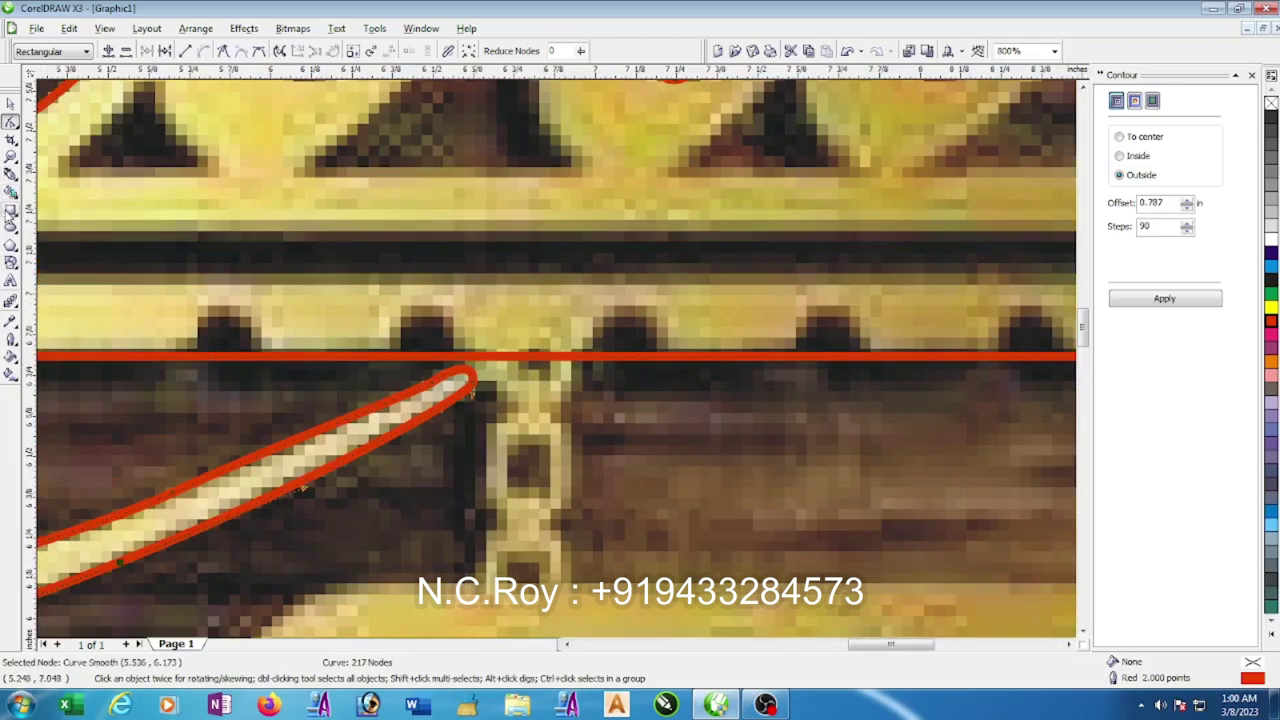
{"action": "left_click", "coordinate": [12, 173]}
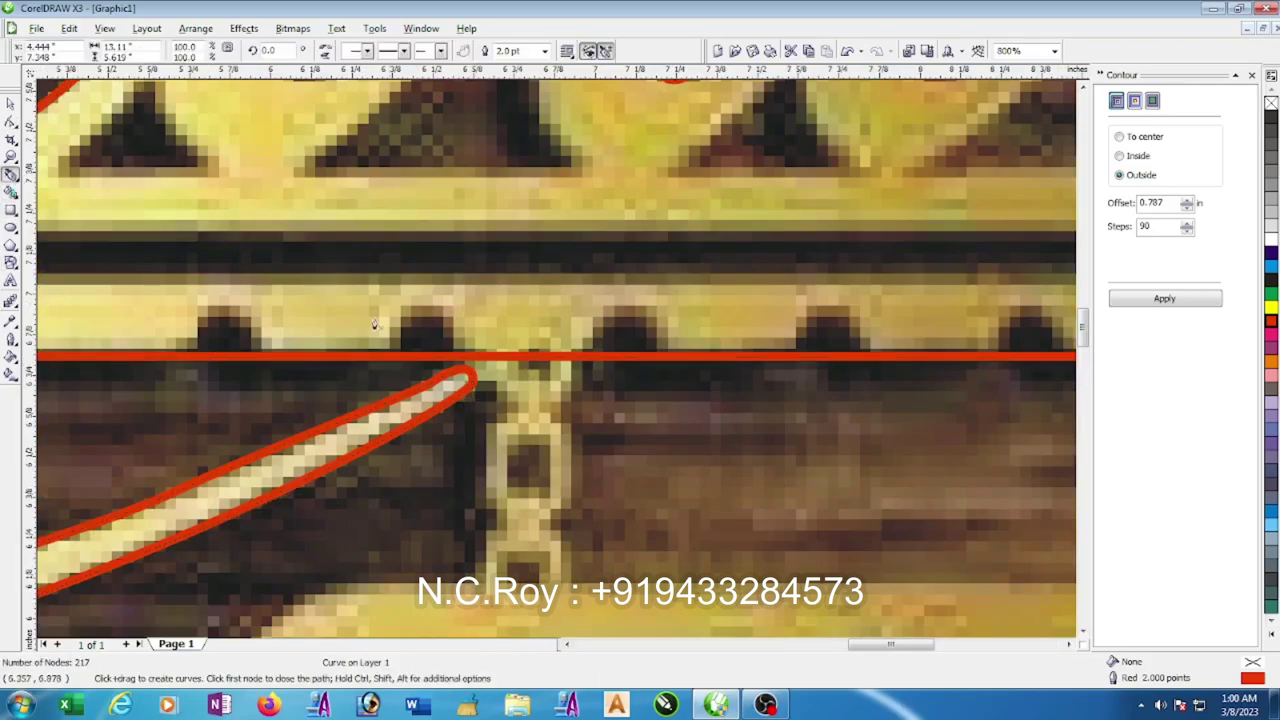
{"action": "left_click", "coordinate": [447, 384]}
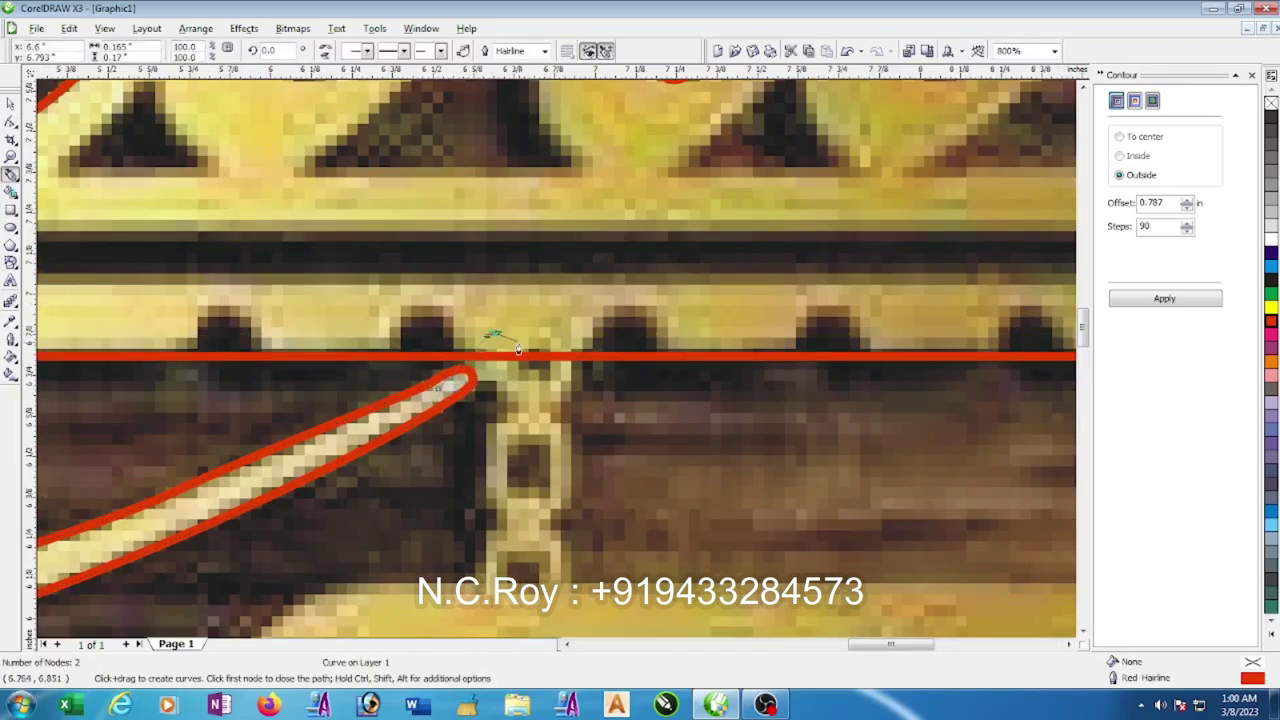
{"action": "left_click_drag", "start_coordinate": [521, 356], "coordinate": [537, 343]}
{"action": "left_click", "coordinate": [449, 405]}
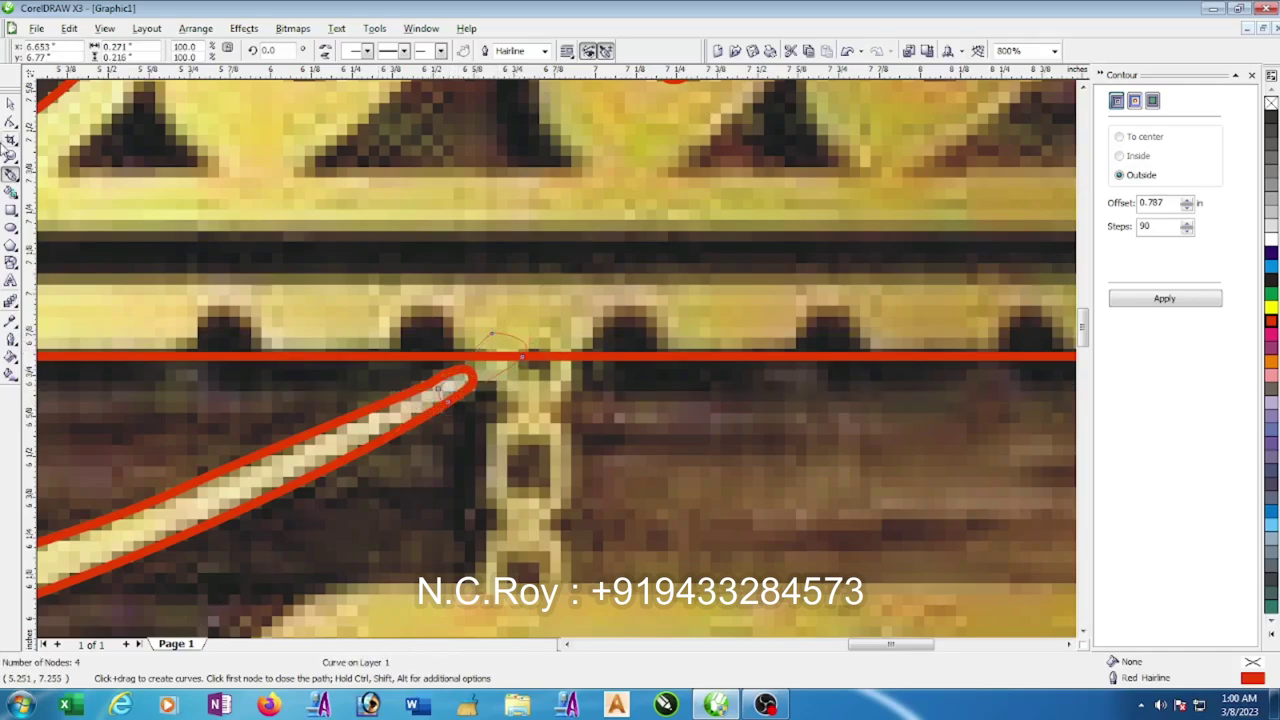
{"action": "left_click", "coordinate": [10, 120]}
{"action": "scroll", "coordinate": [557, 363], "scroll_direction": "up", "scroll_amount": 1}
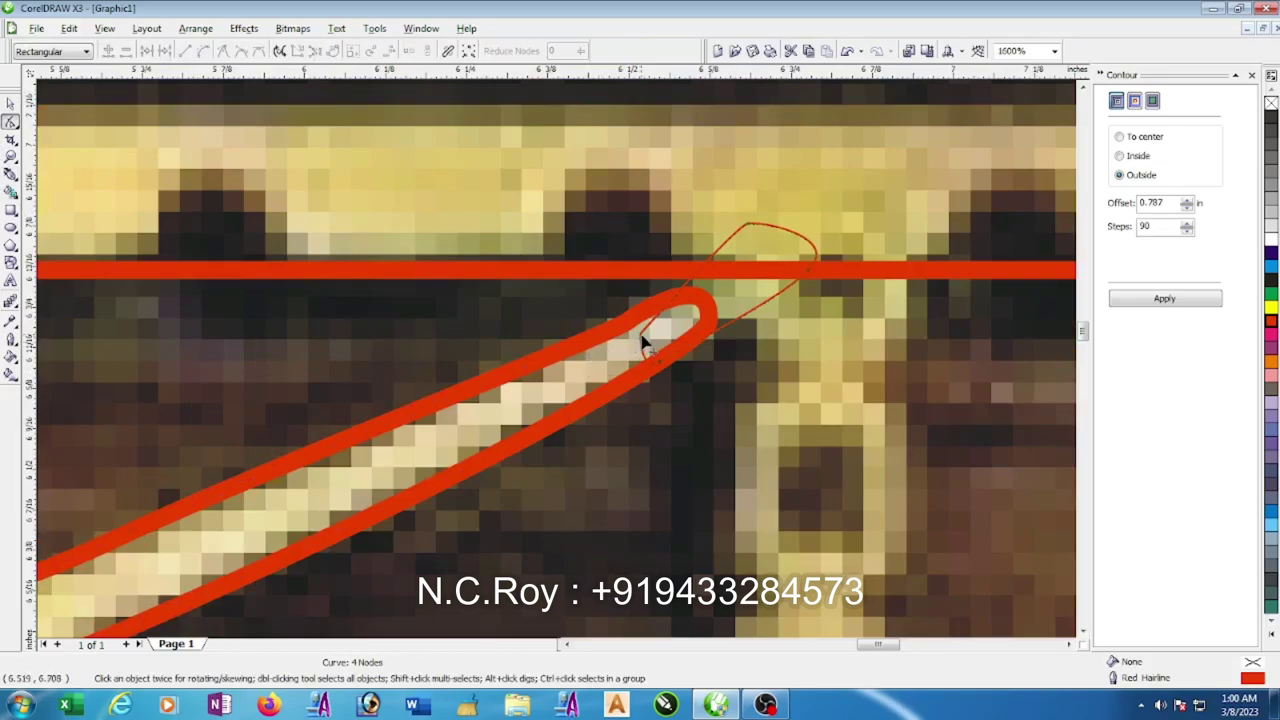
{"action": "left_click_drag", "start_coordinate": [643, 342], "coordinate": [606, 345]}
{"action": "left_click_drag", "start_coordinate": [604, 343], "coordinate": [602, 340]}
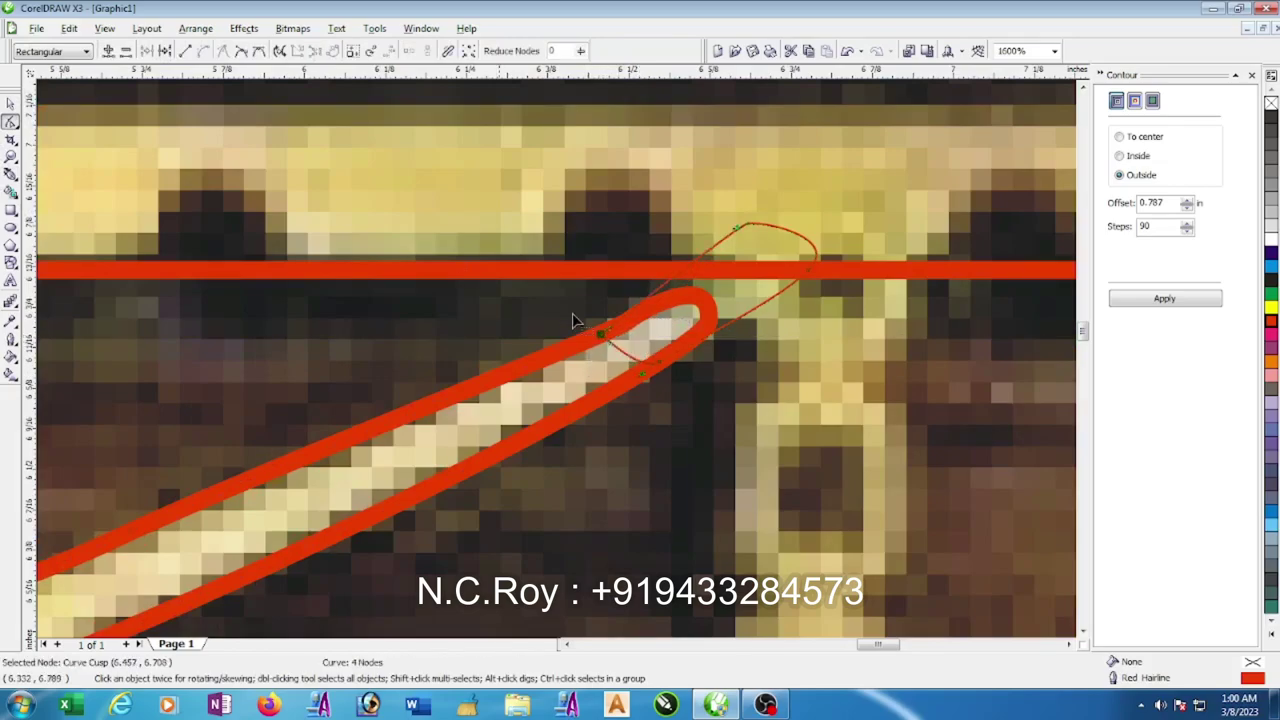
- Weld the cap to the red bar outline and delete a stray node from the welded curve
{"action": "left_click", "coordinate": [12, 104]}
{"action": "left_click", "coordinate": [845, 270], "text": "shift"}
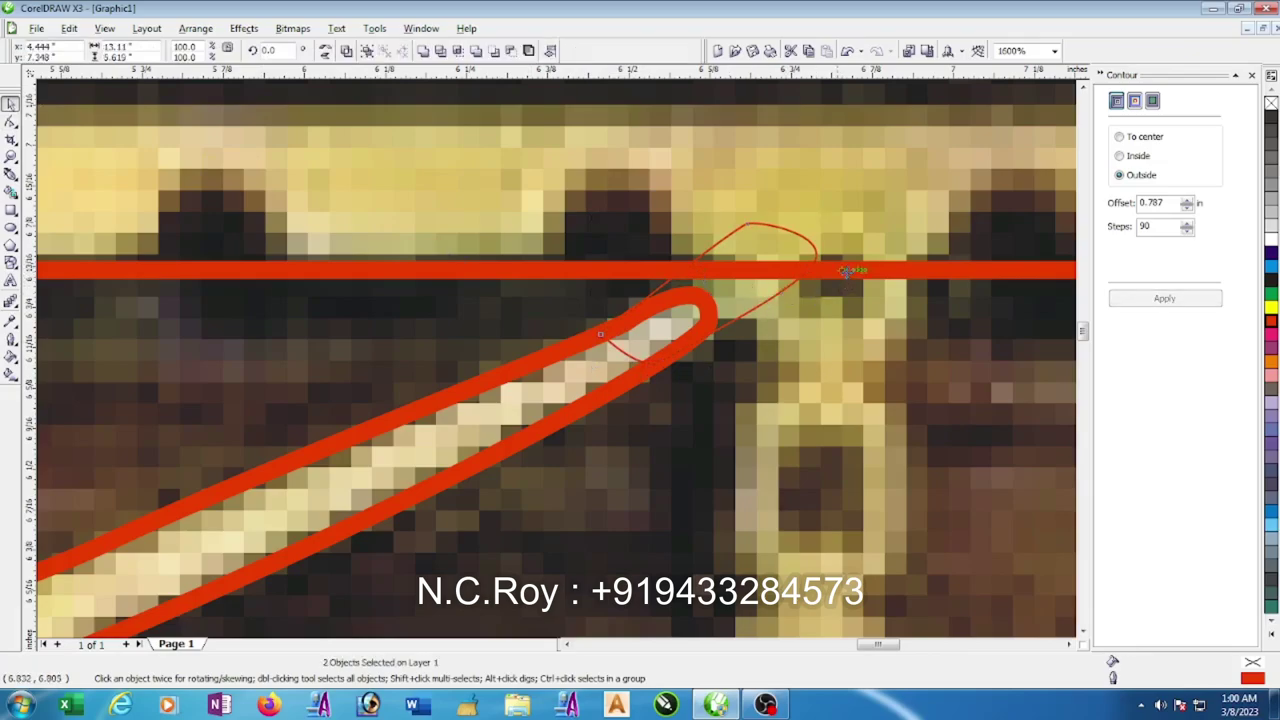
{"action": "left_click", "coordinate": [424, 52]}
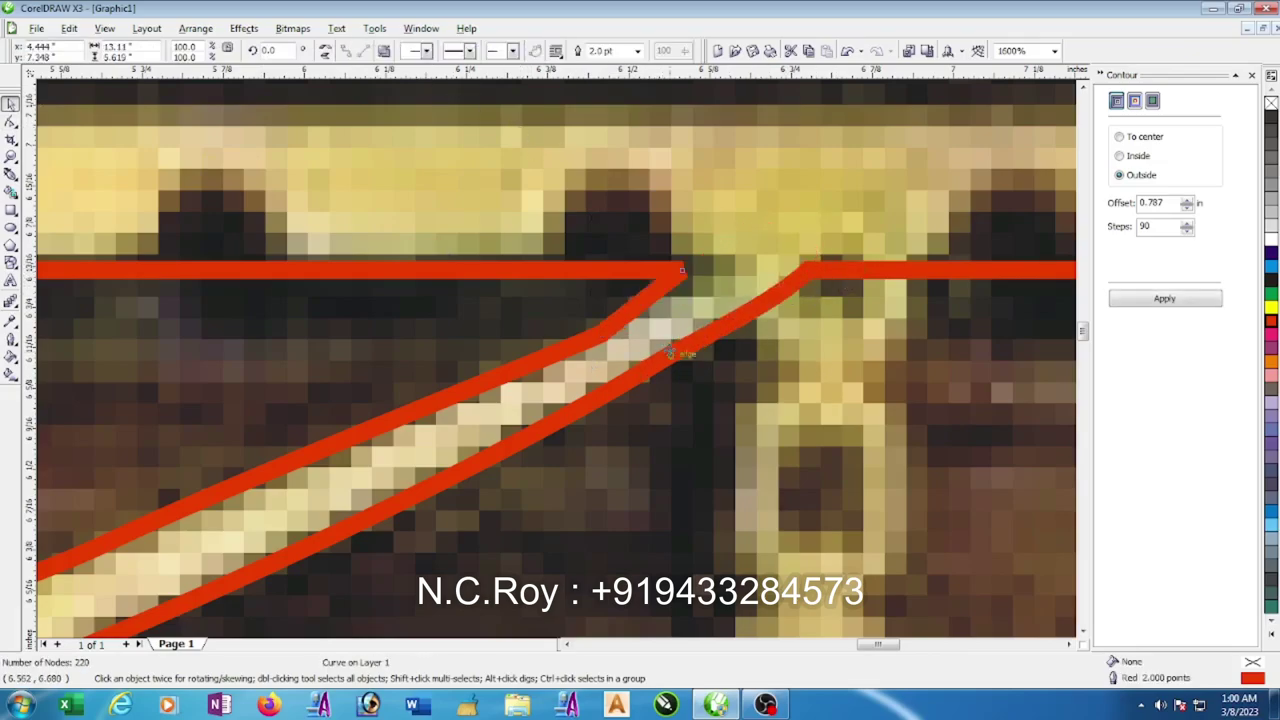
{"action": "left_click", "coordinate": [10, 123]}
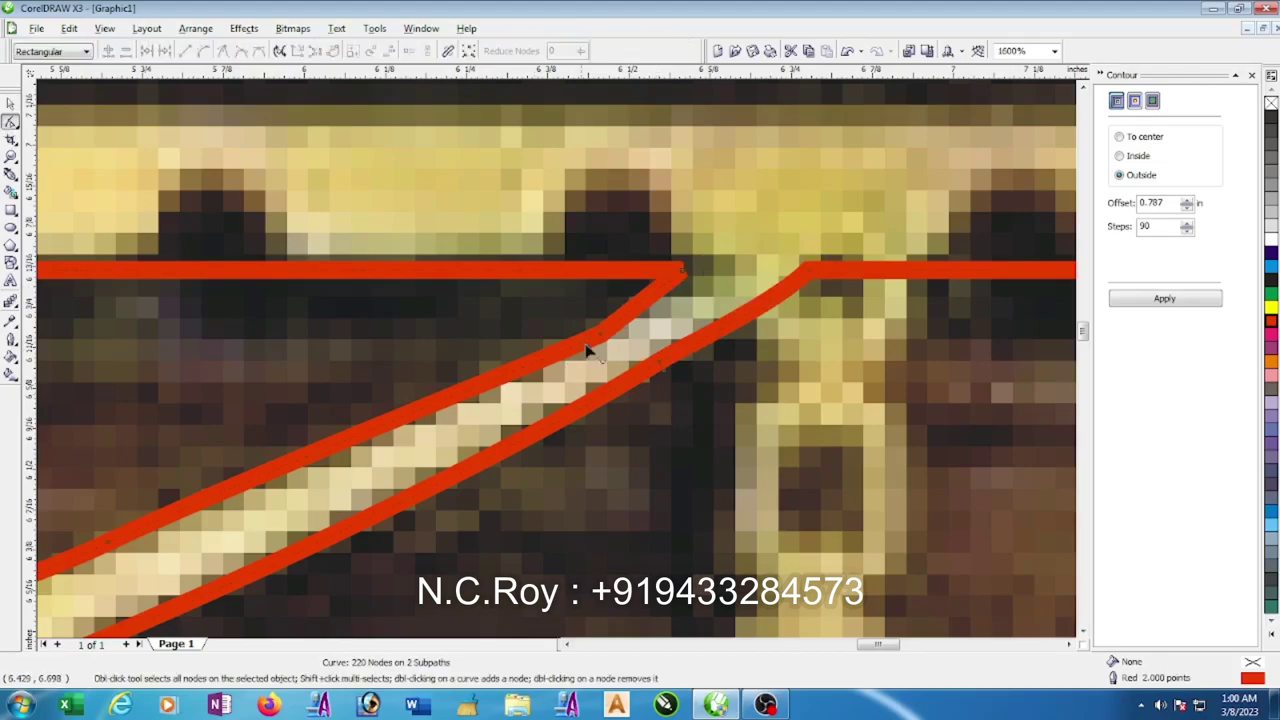
{"action": "left_click_drag", "start_coordinate": [607, 345], "coordinate": [617, 362]}
{"action": "key", "text": "Delete"}
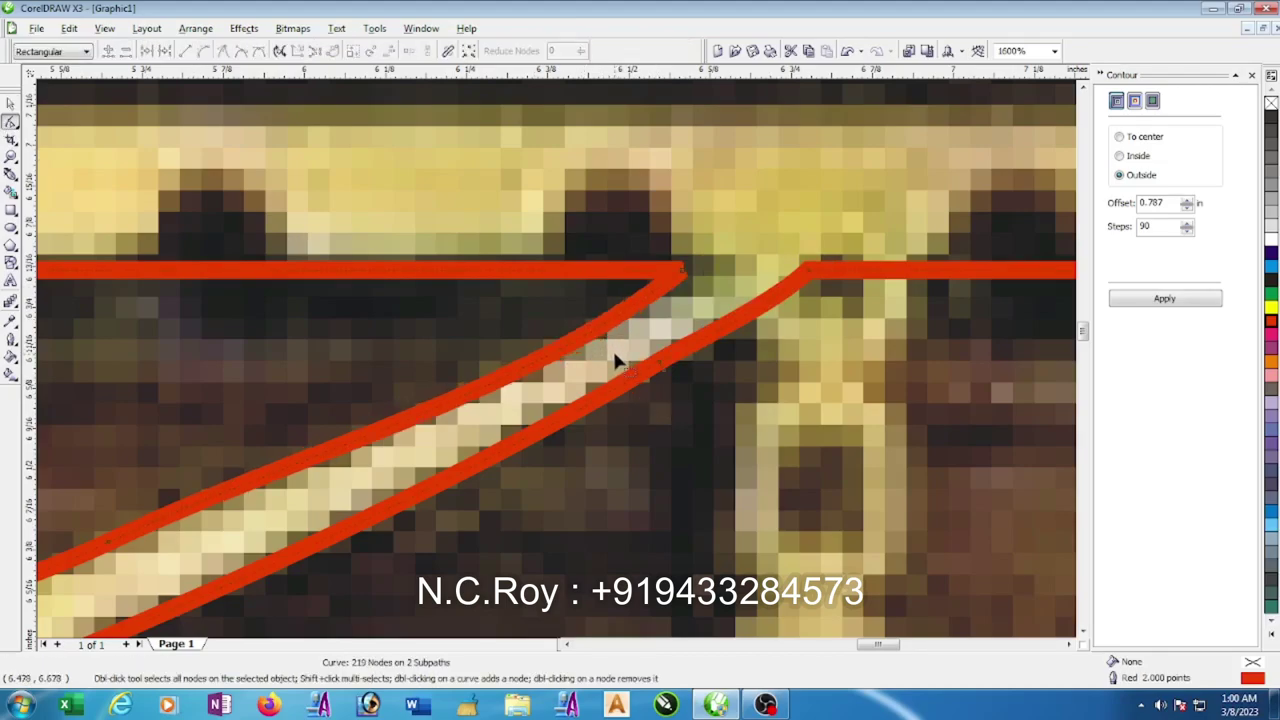
{"action": "scroll", "coordinate": [614, 357], "scroll_direction": "down", "scroll_amount": 5}
{"action": "scroll", "coordinate": [558, 365], "scroll_direction": "down", "scroll_amount": 1}
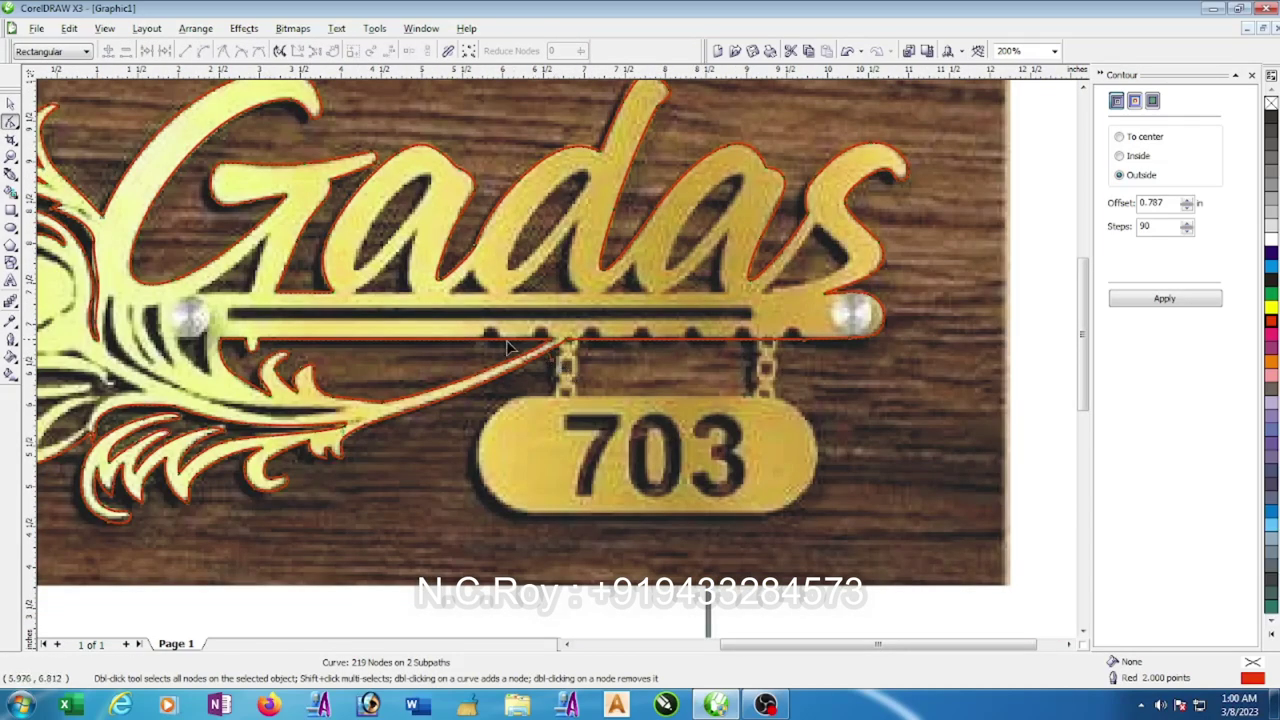
- Start a red Bezier curve at the feather's dark slot, adding curved nodes along the dark stroke
{"action": "scroll", "coordinate": [395, 310], "scroll_direction": "down", "scroll_amount": 1}
{"action": "scroll", "coordinate": [530, 372], "scroll_direction": "down", "scroll_amount": 1}
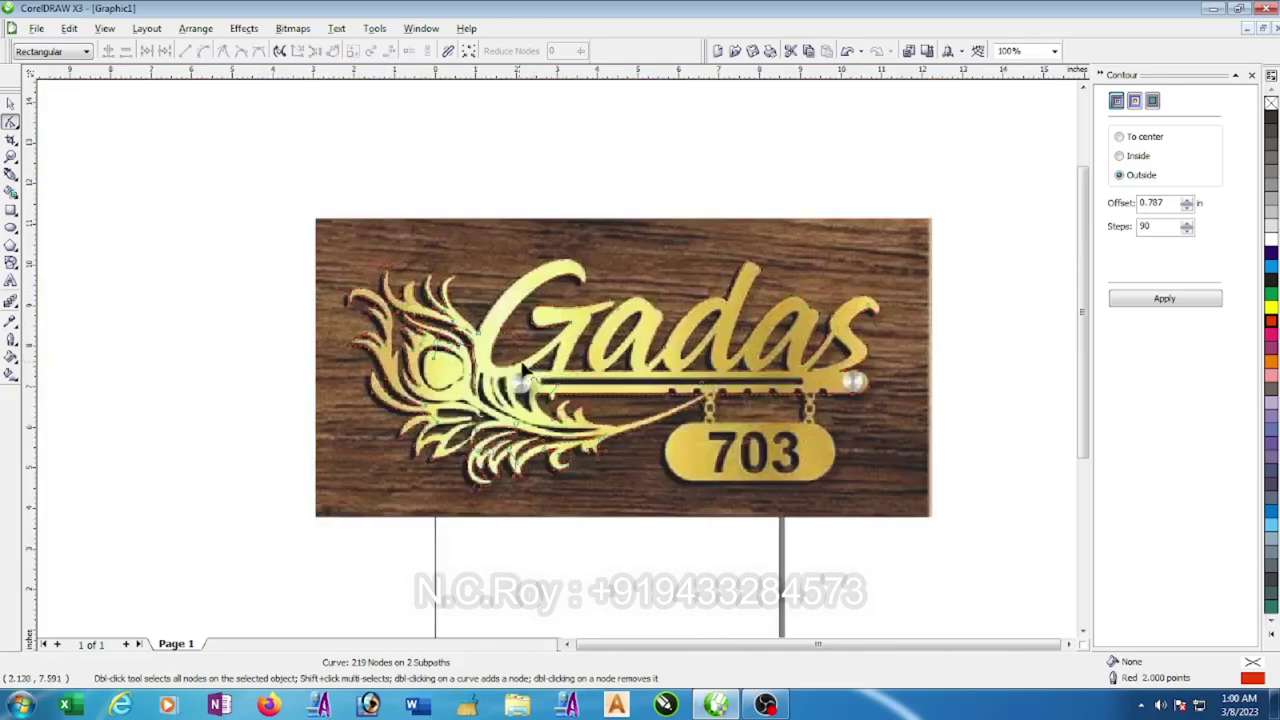
{"action": "scroll", "coordinate": [557, 392], "scroll_direction": "up", "scroll_amount": 3}
{"action": "scroll", "coordinate": [551, 384], "scroll_direction": "up", "scroll_amount": 2}
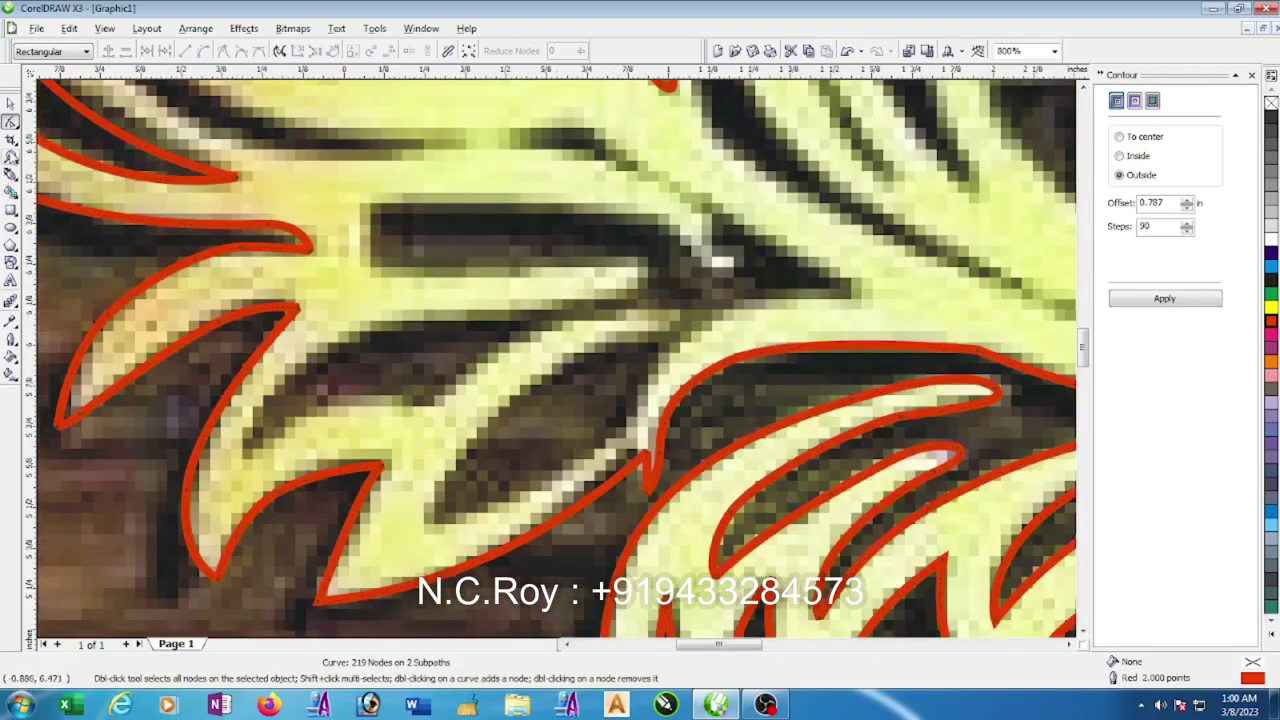
{"action": "left_click", "coordinate": [10, 173]}
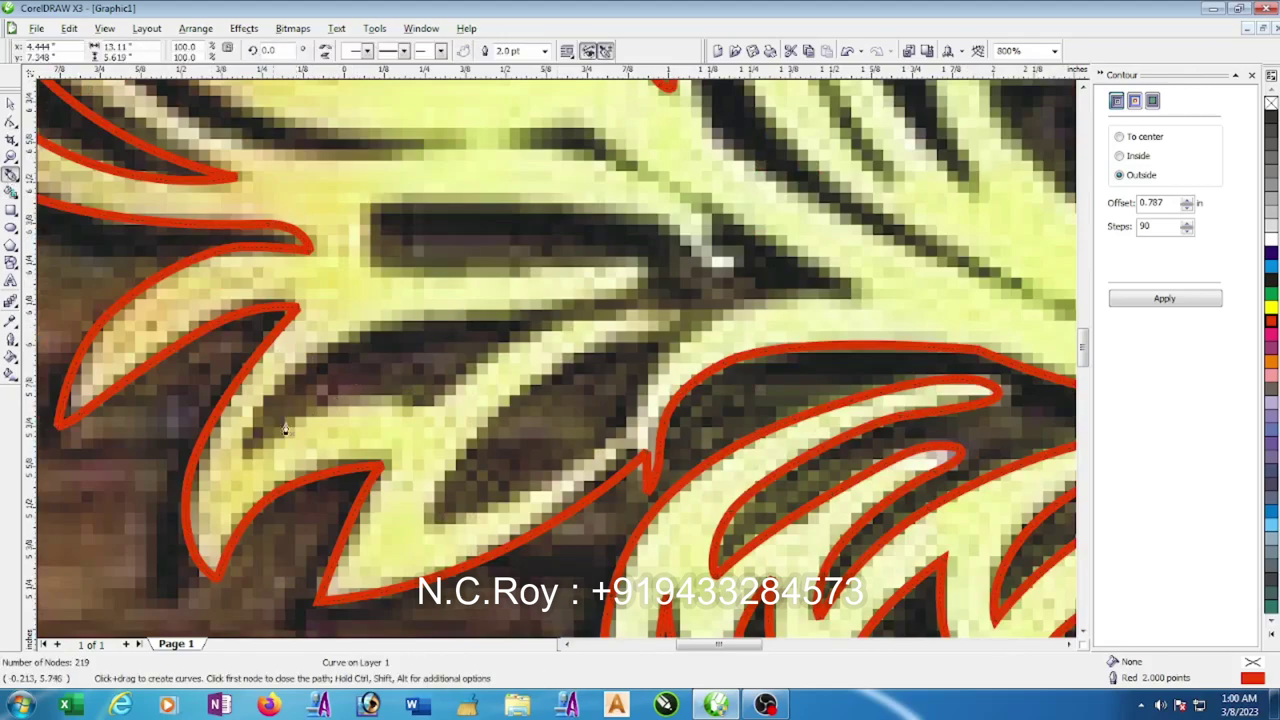
{"action": "left_click", "coordinate": [242, 455]}
{"action": "mouse_move", "coordinate": [325, 355]}
{"action": "left_mouse_down"}
{"action": "mouse_move", "coordinate": [383, 316]}
{"action": "mouse_move", "coordinate": [594, 306]}
{"action": "left_mouse_up"}
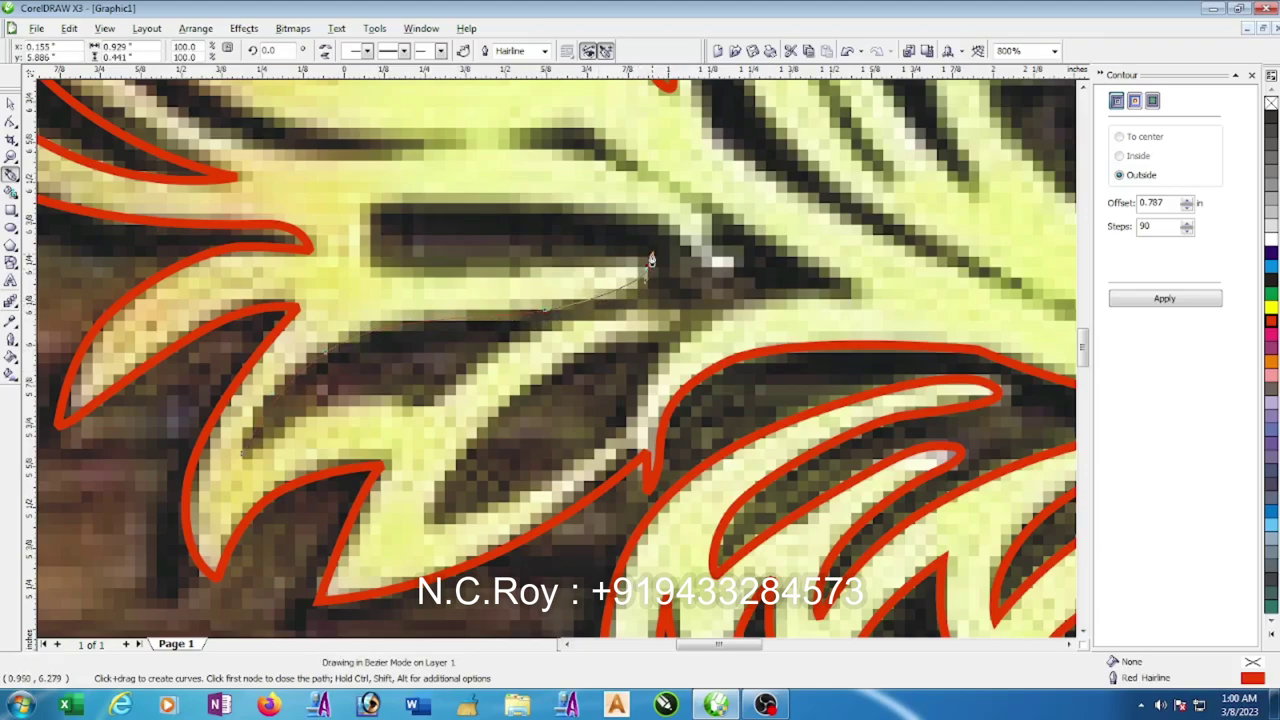
{"action": "left_click_drag", "start_coordinate": [648, 258], "coordinate": [591, 266]}
{"action": "left_click_drag", "start_coordinate": [504, 275], "coordinate": [420, 277]}
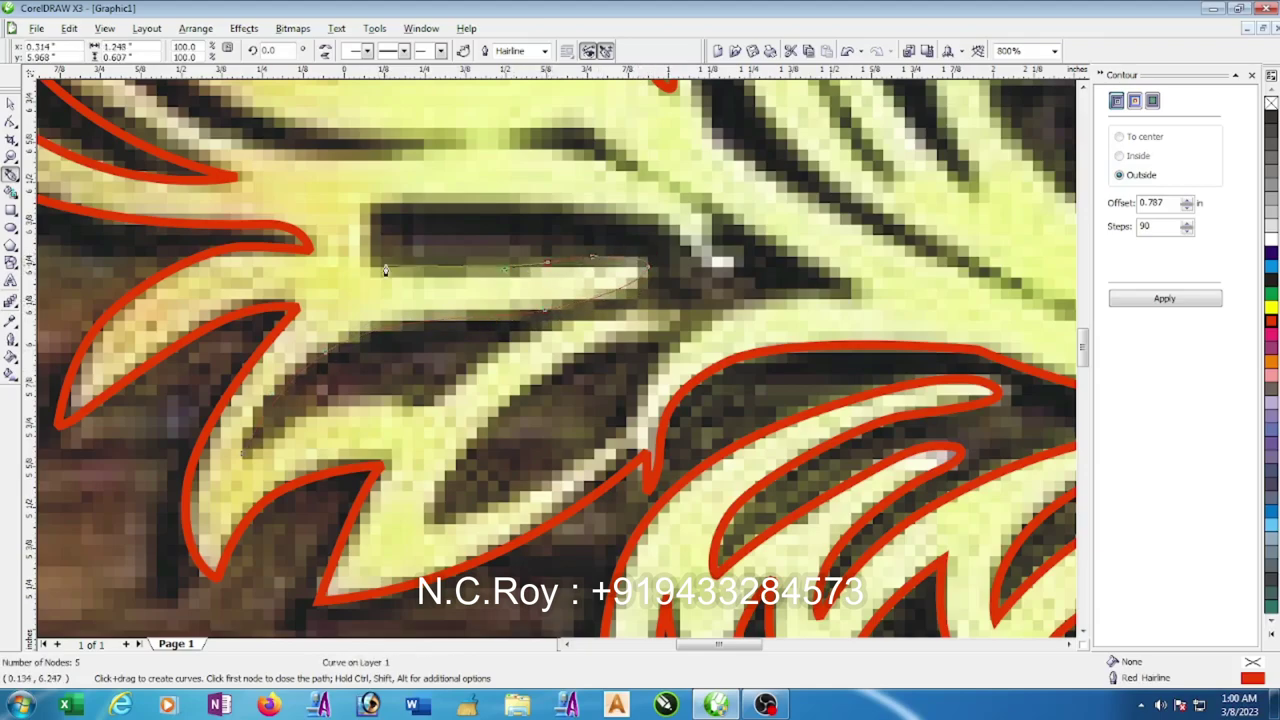
- Continue the slot curve around its end and upper stroke to the pointed tip
{"action": "scroll", "coordinate": [556, 369], "scroll_direction": "down", "scroll_amount": 1}
{"action": "mouse_move", "coordinate": [559, 360]}
{"action": "left_mouse_down"}
{"action": "mouse_move", "coordinate": [605, 358]}
{"action": "mouse_move", "coordinate": [615, 337]}
{"action": "left_mouse_up"}
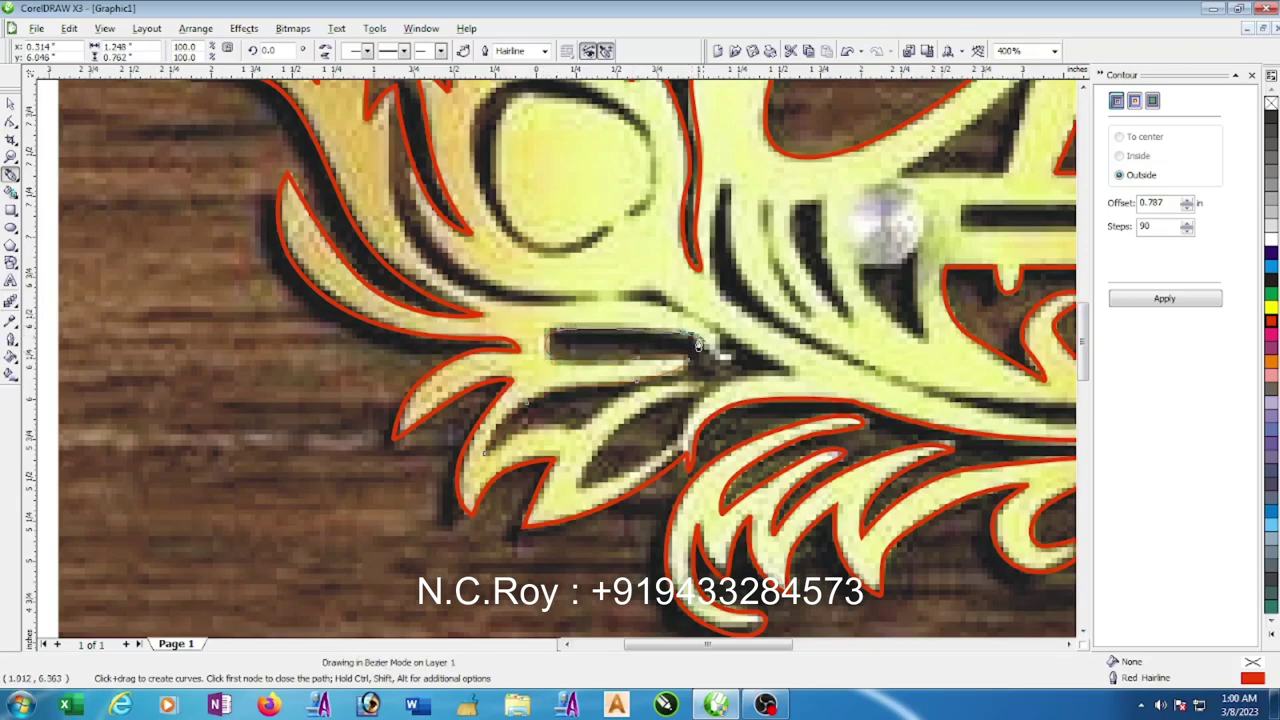
{"action": "left_click_drag", "start_coordinate": [700, 351], "coordinate": [708, 357]}
{"action": "scroll", "coordinate": [710, 360], "scroll_direction": "up", "scroll_amount": 1}
{"action": "mouse_move", "coordinate": [559, 368]}
{"action": "left_mouse_down"}
{"action": "mouse_move", "coordinate": [596, 372]}
{"action": "mouse_move", "coordinate": [577, 312]}
{"action": "mouse_move", "coordinate": [507, 268]}
{"action": "left_mouse_up"}
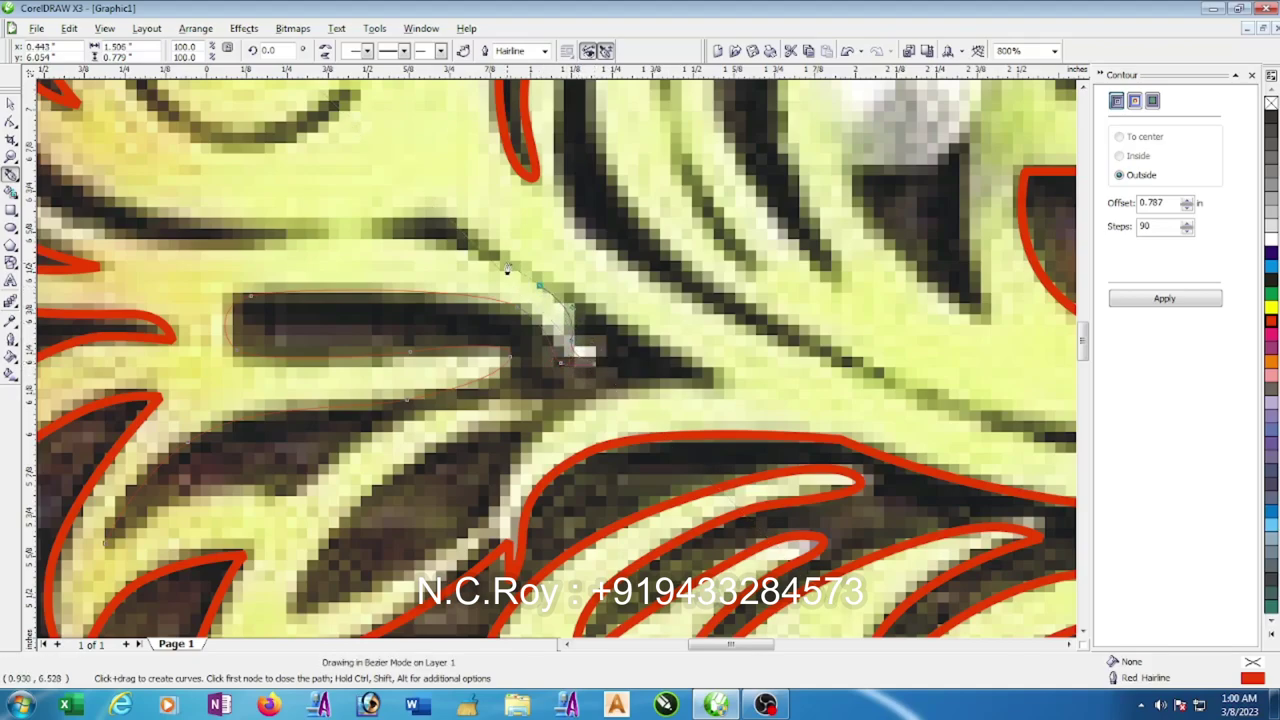
{"action": "scroll", "coordinate": [430, 258], "scroll_direction": "down", "scroll_amount": 1}
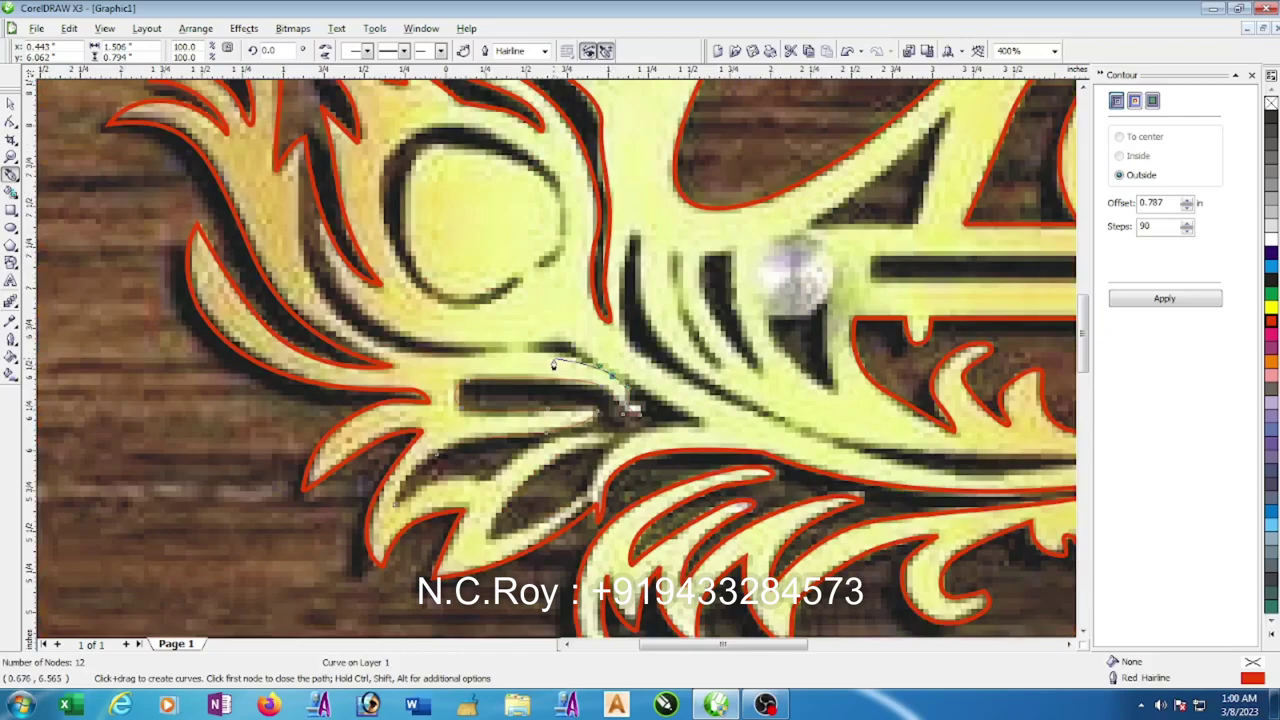
{"action": "left_click", "coordinate": [541, 359]}
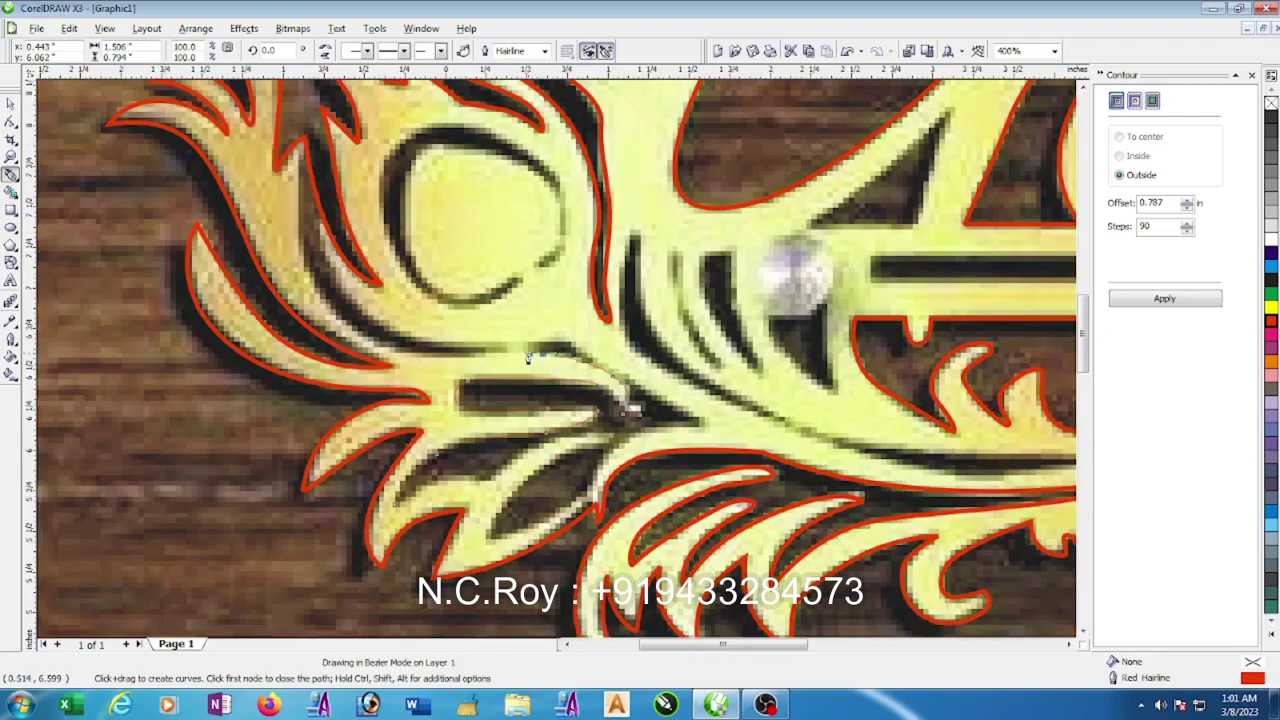
{"action": "left_click_drag", "start_coordinate": [537, 346], "coordinate": [576, 343]}
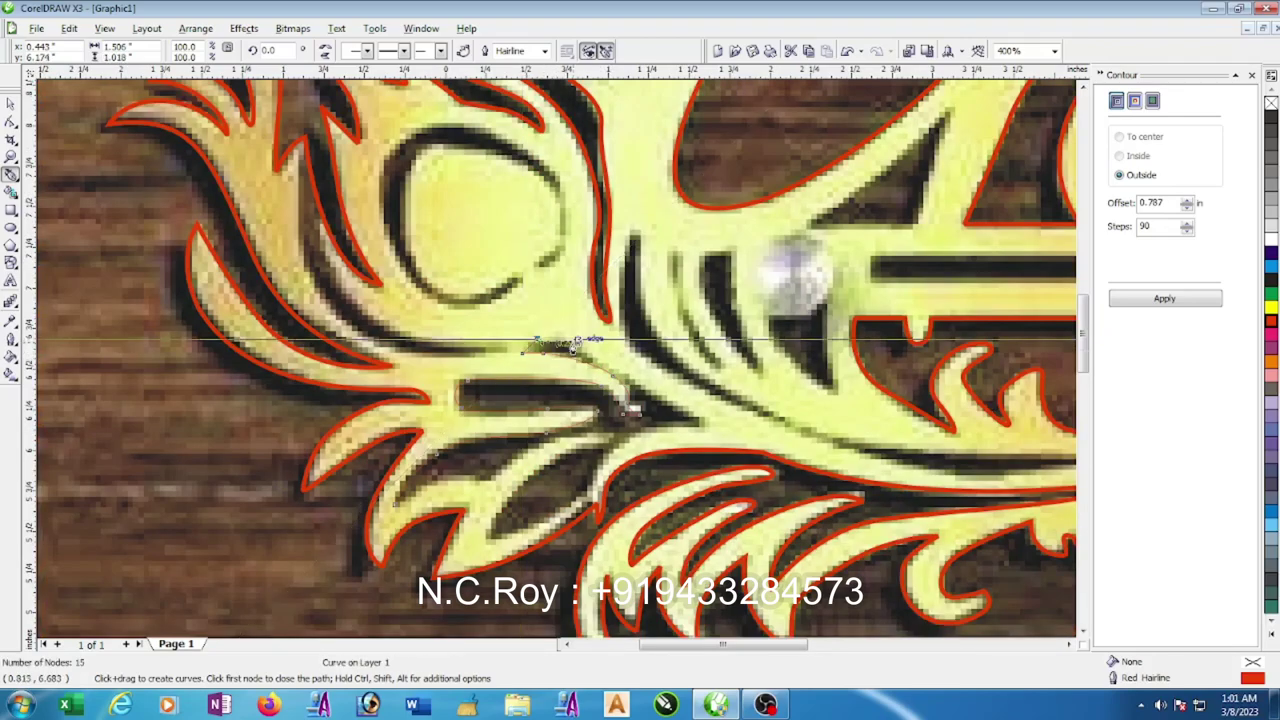
{"action": "scroll", "coordinate": [575, 345], "scroll_direction": "up", "scroll_amount": 1}
{"action": "left_click_drag", "start_coordinate": [677, 433], "coordinate": [707, 467]}
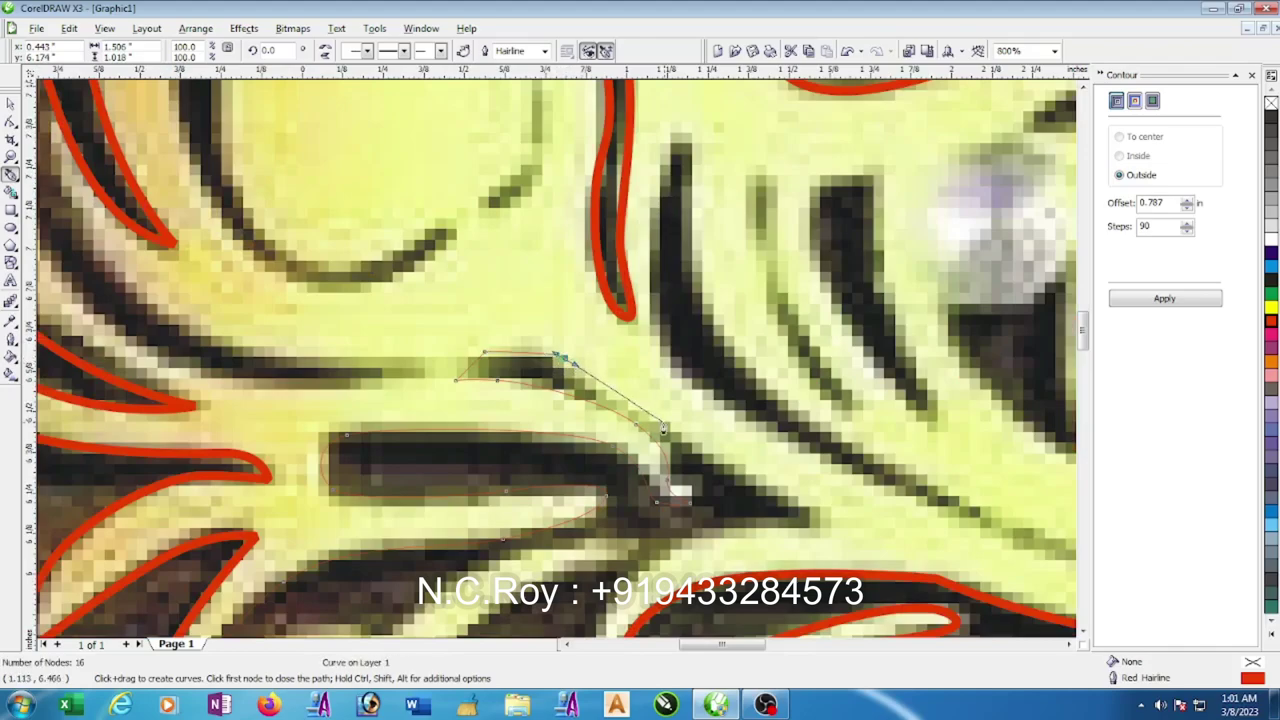
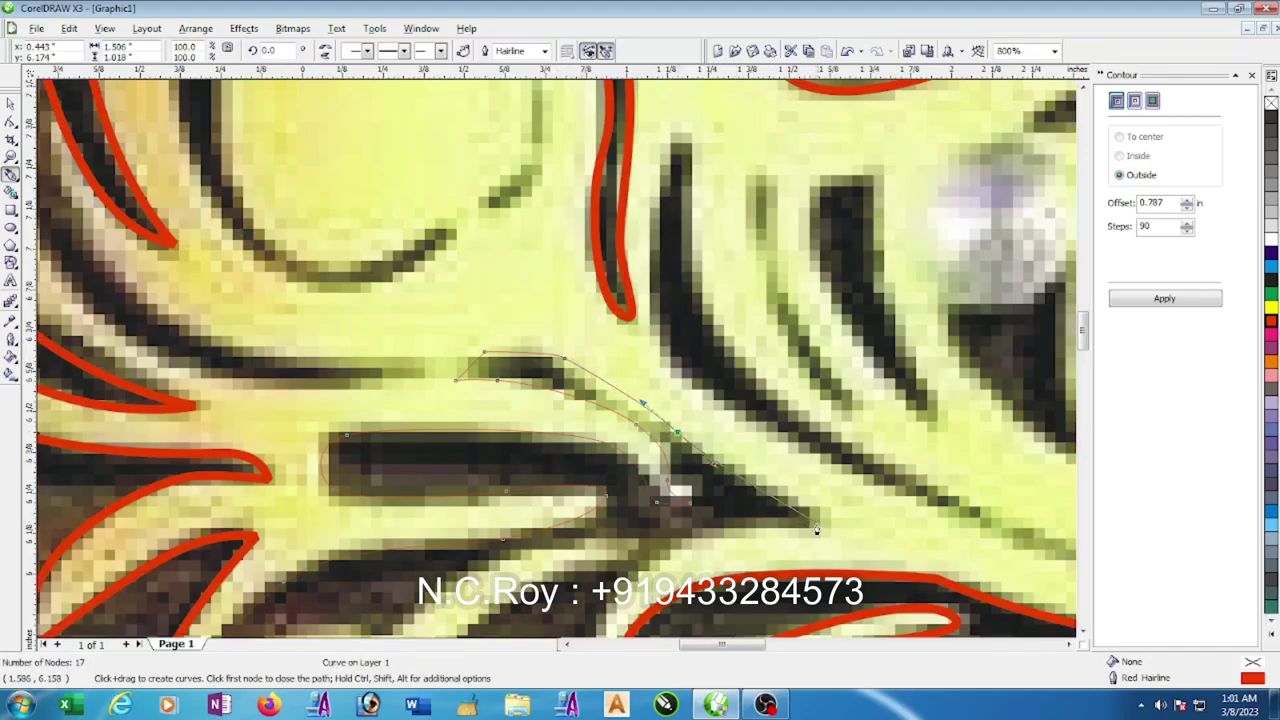
- Give the traced leaf curve a 2.0 pt outline
{"action": "scroll", "coordinate": [508, 373], "scroll_direction": "down", "scroll_amount": 1}
{"action": "scroll", "coordinate": [433, 381], "scroll_direction": "up", "scroll_amount": 1}
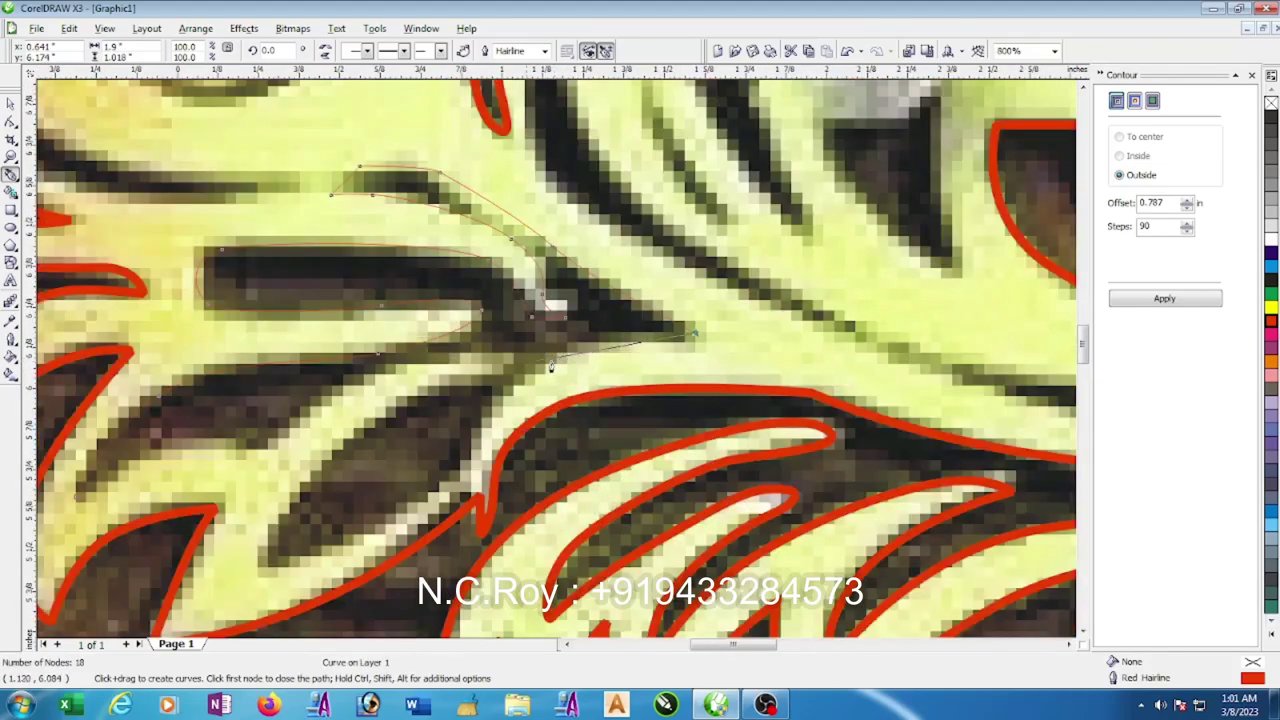
{"action": "left_click", "coordinate": [12, 320]}
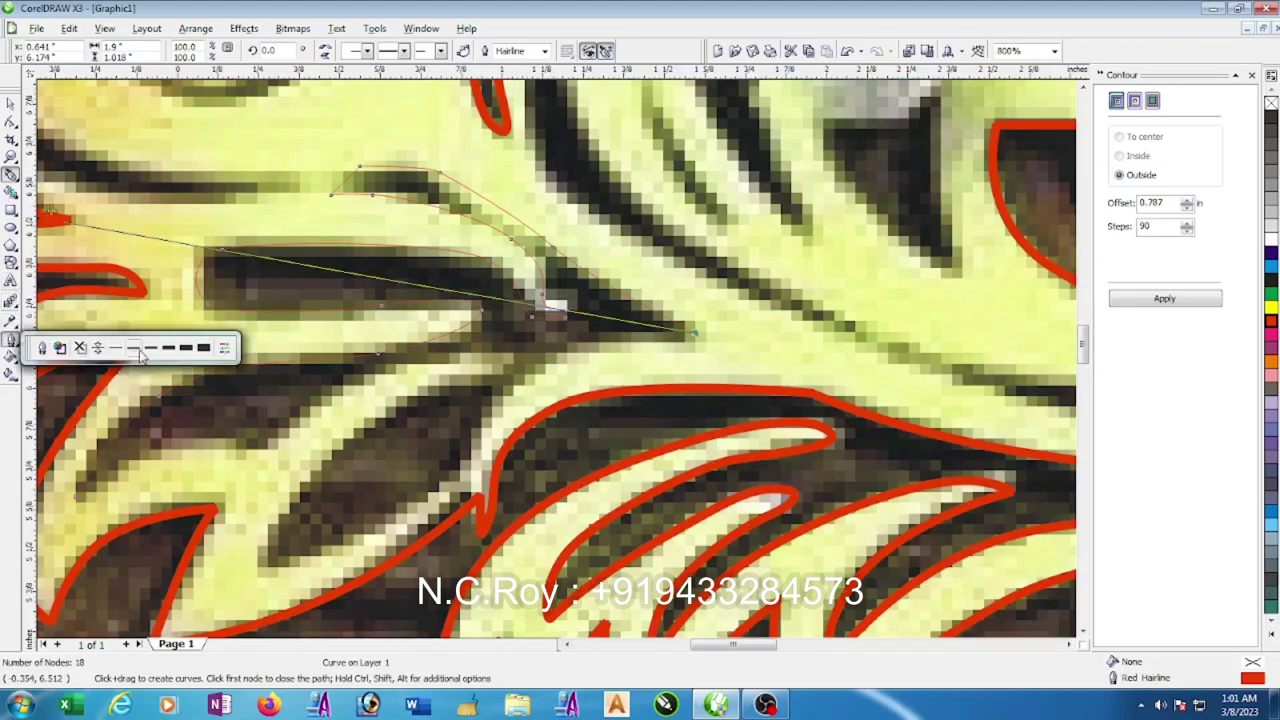
{"action": "left_click", "coordinate": [152, 350]}
- Trace the lower leaf edges of the left ornament and close the 28-node outline
{"action": "left_click_drag", "start_coordinate": [518, 373], "coordinate": [476, 415]}
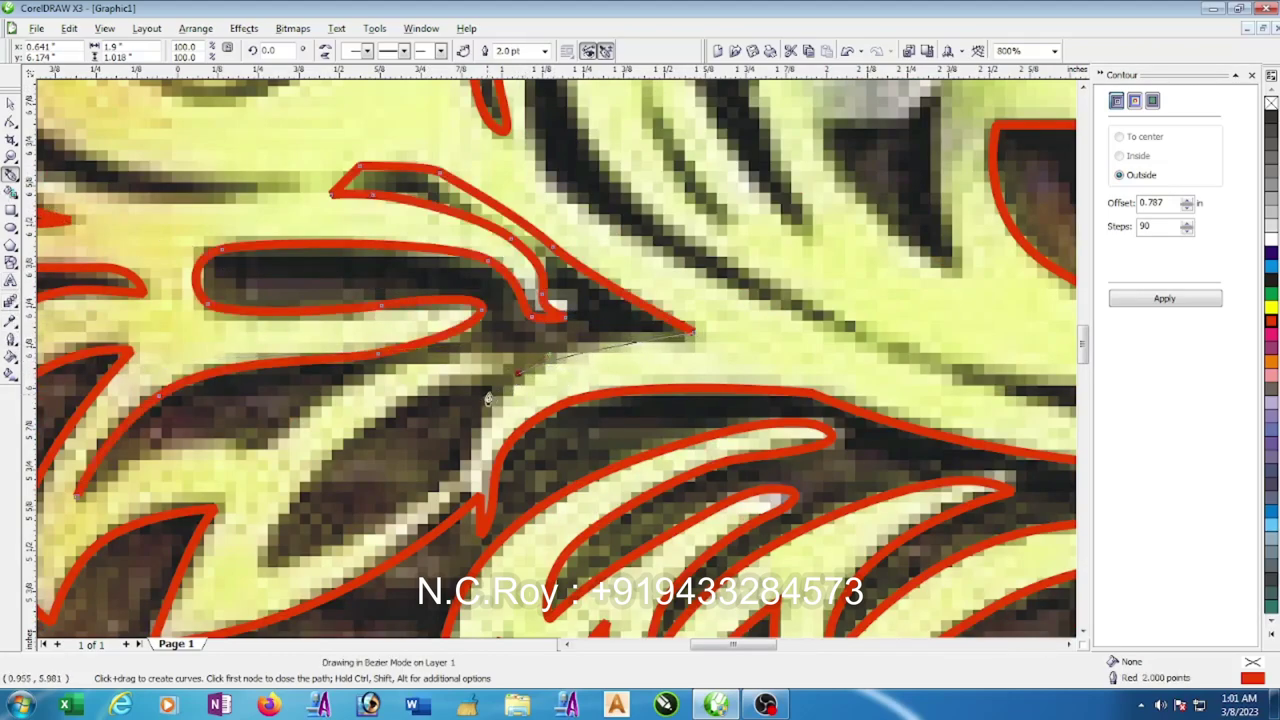
{"action": "left_click", "coordinate": [460, 480]}
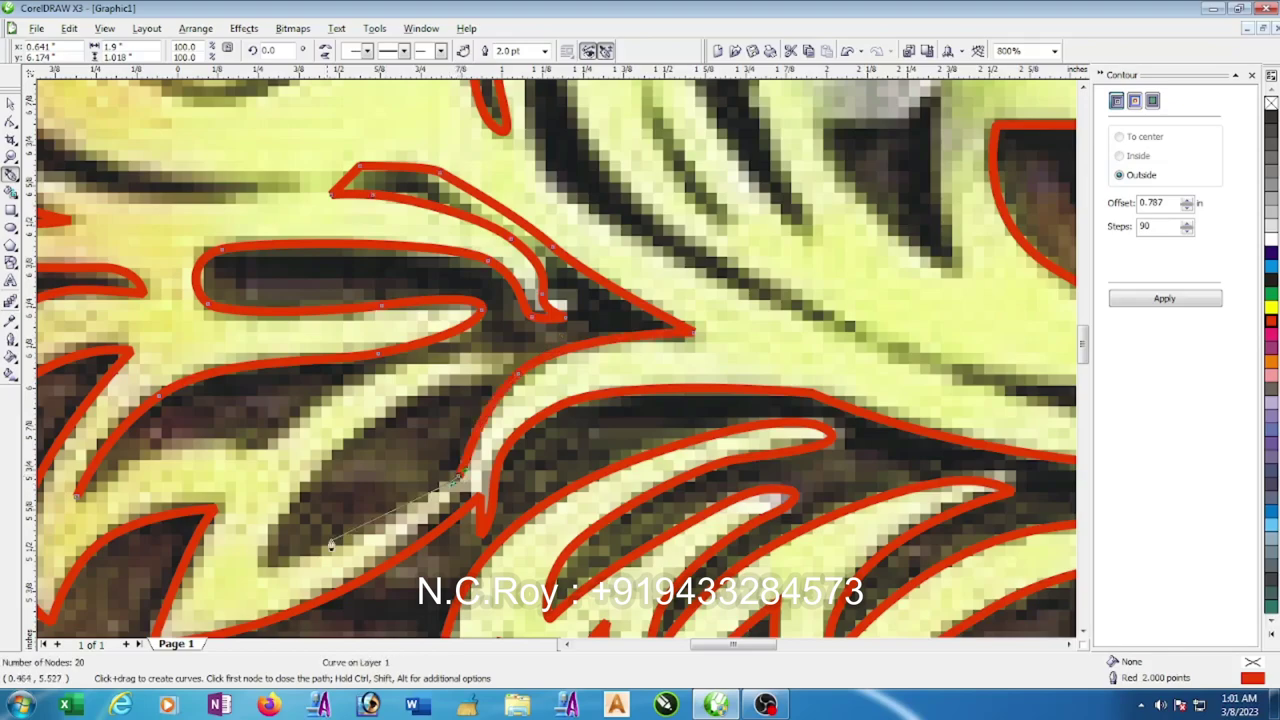
{"action": "left_click_drag", "start_coordinate": [330, 548], "coordinate": [297, 563]}
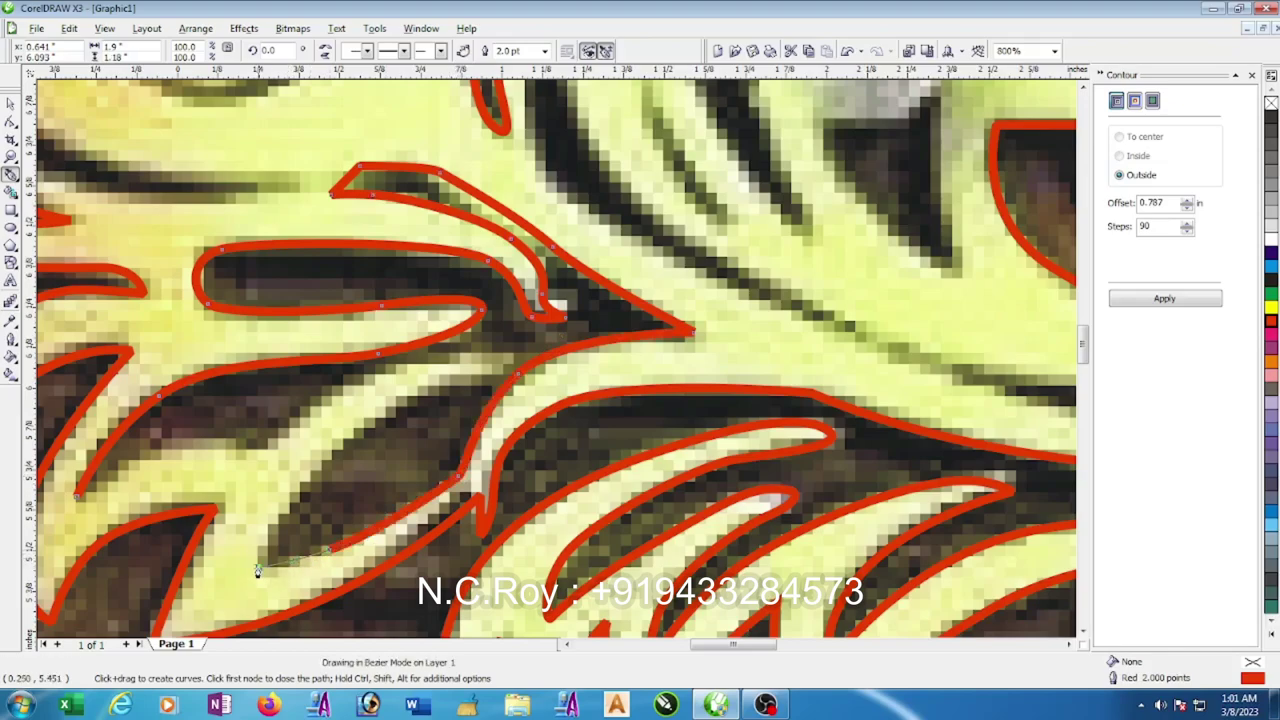
{"action": "left_click", "coordinate": [258, 566]}
{"action": "left_click", "coordinate": [336, 455]}
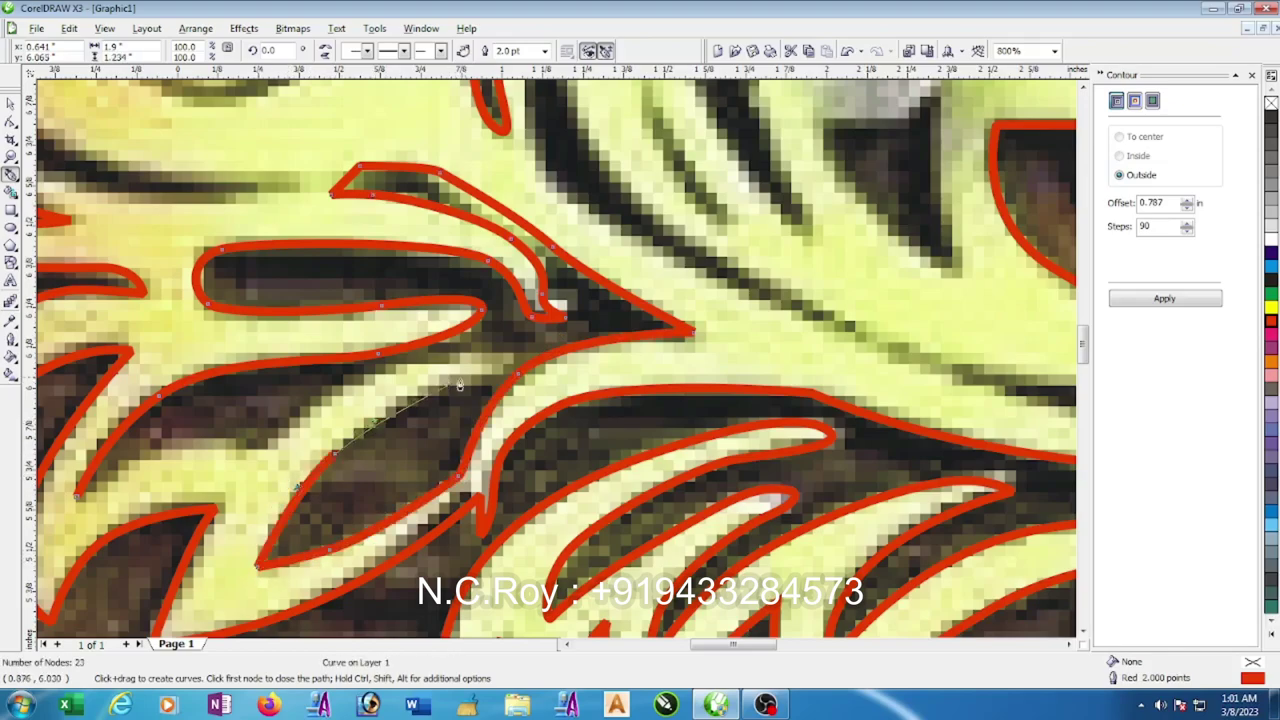
{"action": "left_click", "coordinate": [501, 352]}
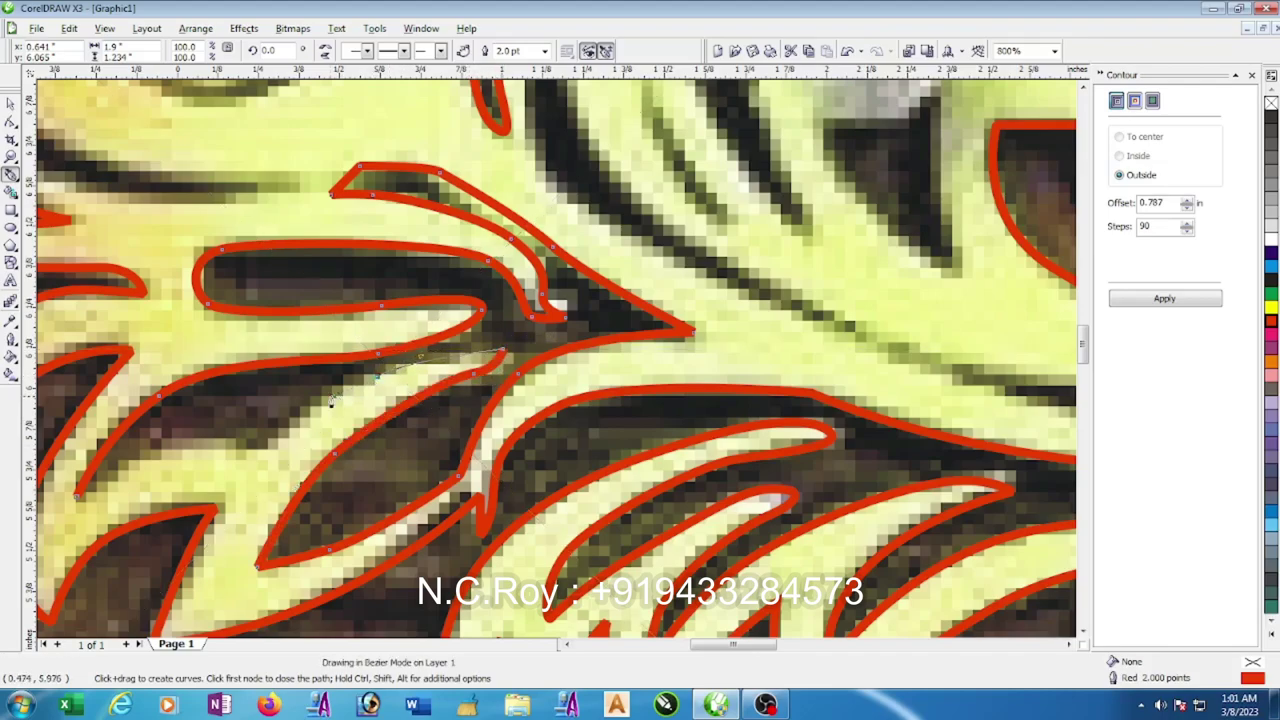
{"action": "left_click_drag", "start_coordinate": [378, 356], "coordinate": [269, 450]}
{"action": "left_click", "coordinate": [267, 451]}
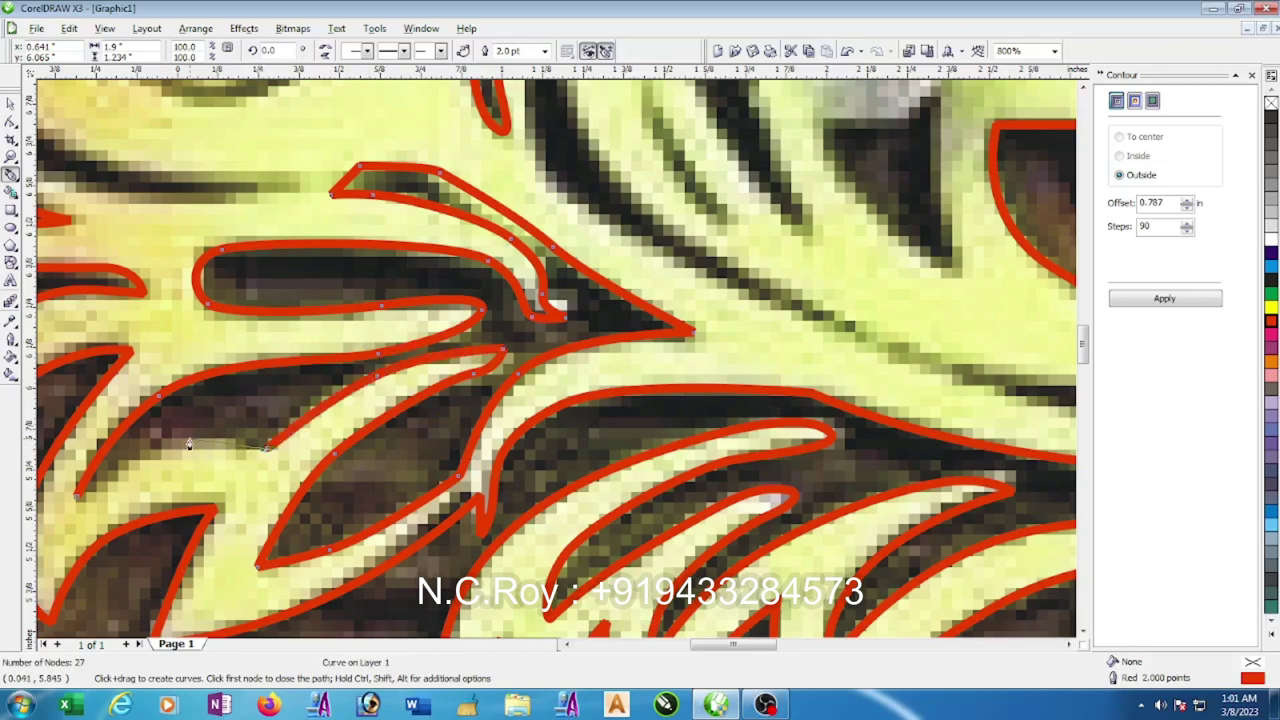
{"action": "left_click_drag", "start_coordinate": [187, 441], "coordinate": [145, 455]}
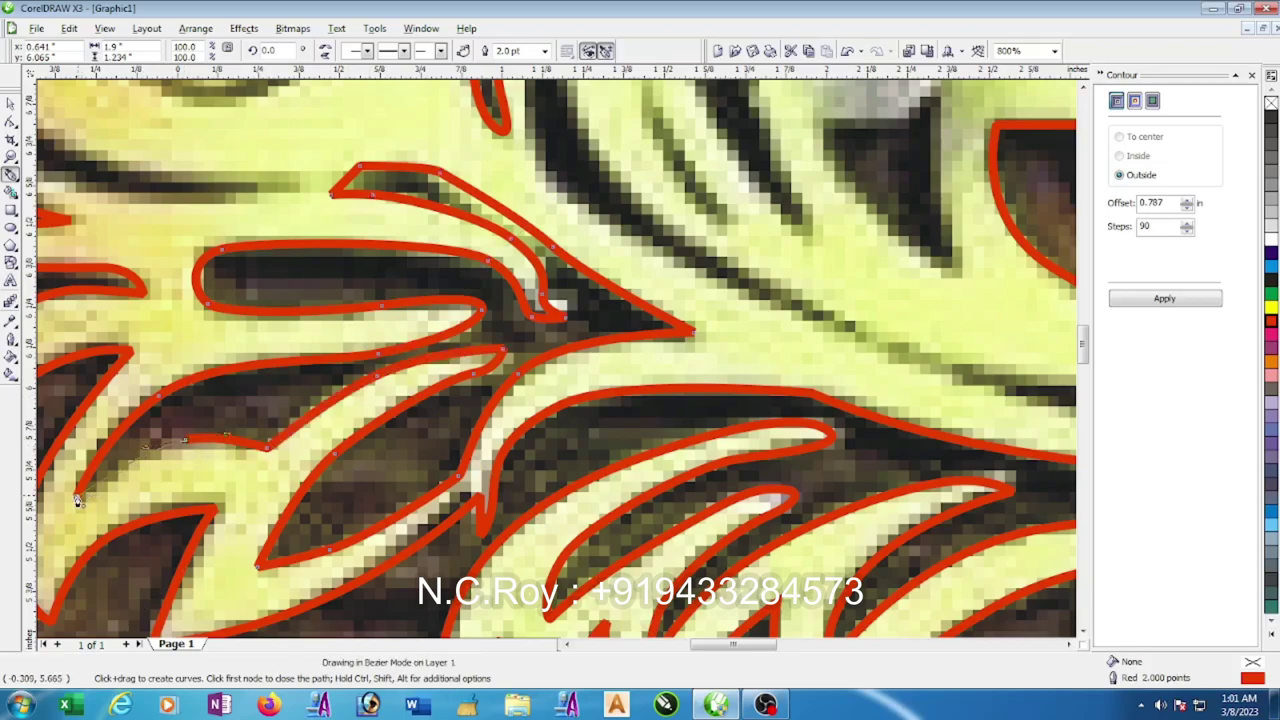
{"action": "left_click", "coordinate": [77, 500]}
{"action": "scroll", "coordinate": [561, 350], "scroll_direction": "down", "scroll_amount": 1}
- Draw a closed 9-node hairline sliver along the black stroke beside the circle, then select it
{"action": "scroll", "coordinate": [561, 350], "scroll_direction": "down", "scroll_amount": 1}
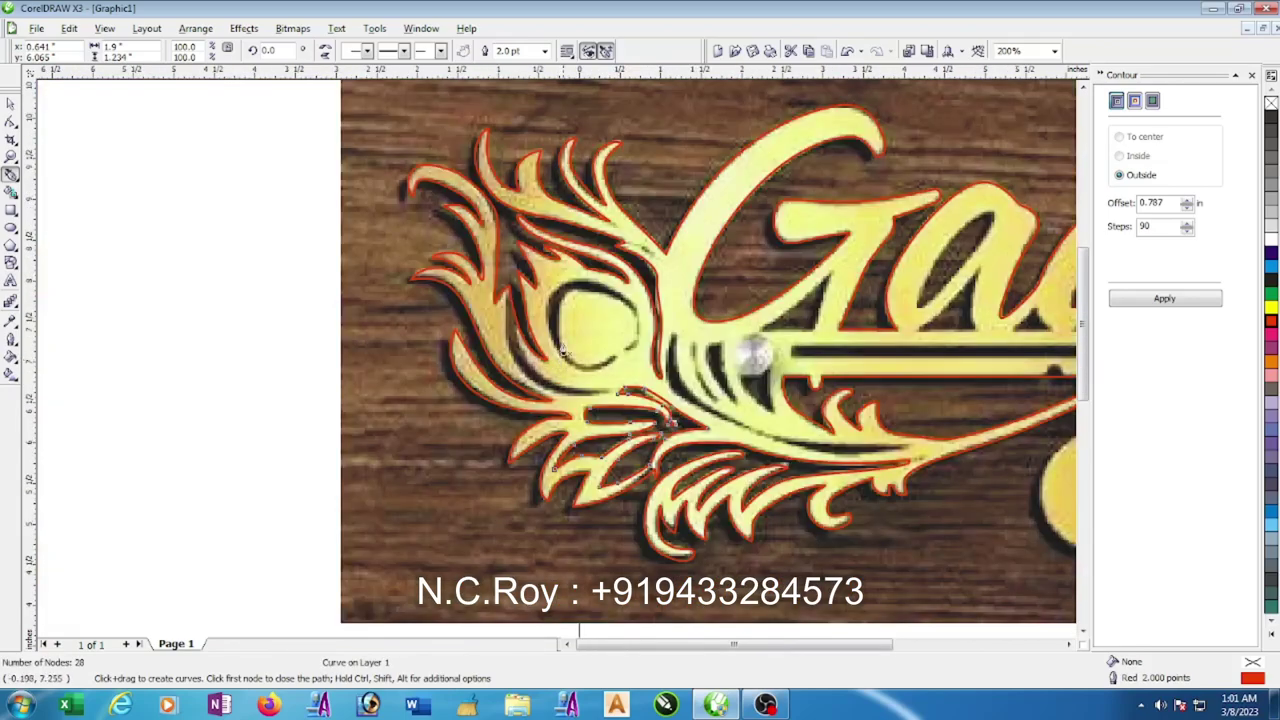
{"action": "scroll", "coordinate": [561, 350], "scroll_direction": "up", "scroll_amount": 1}
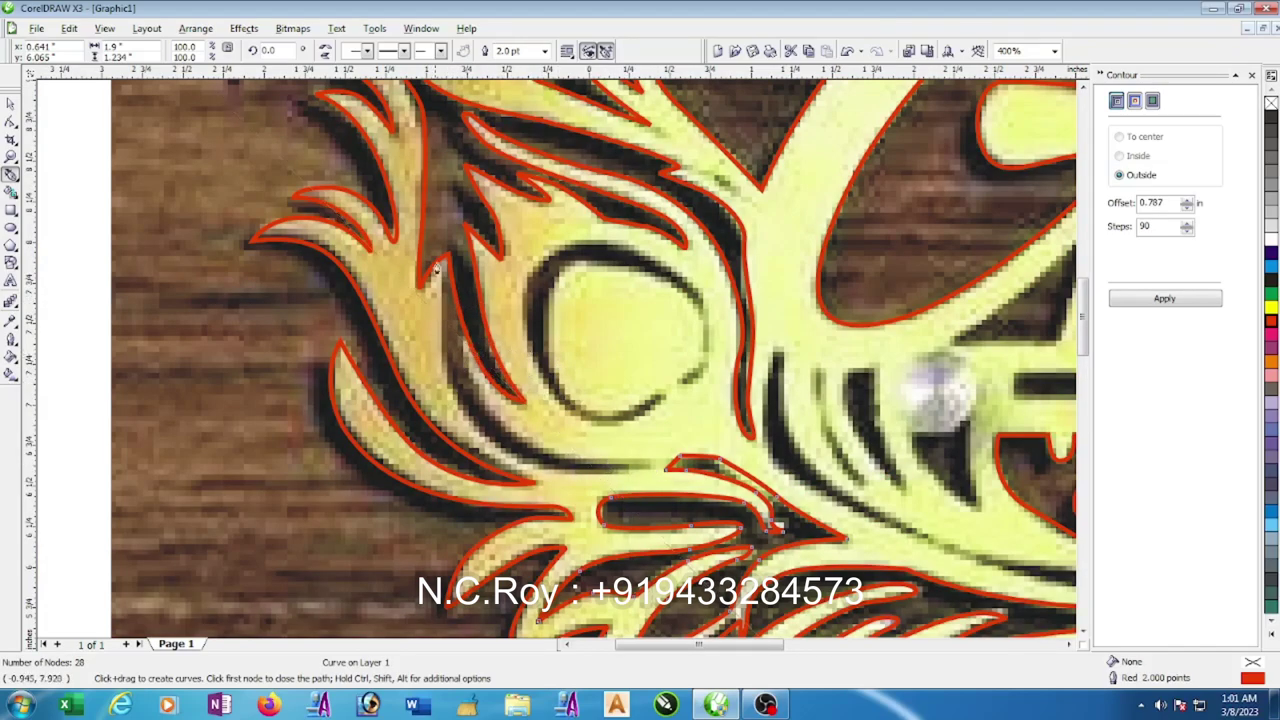
{"action": "left_click", "coordinate": [447, 235]}
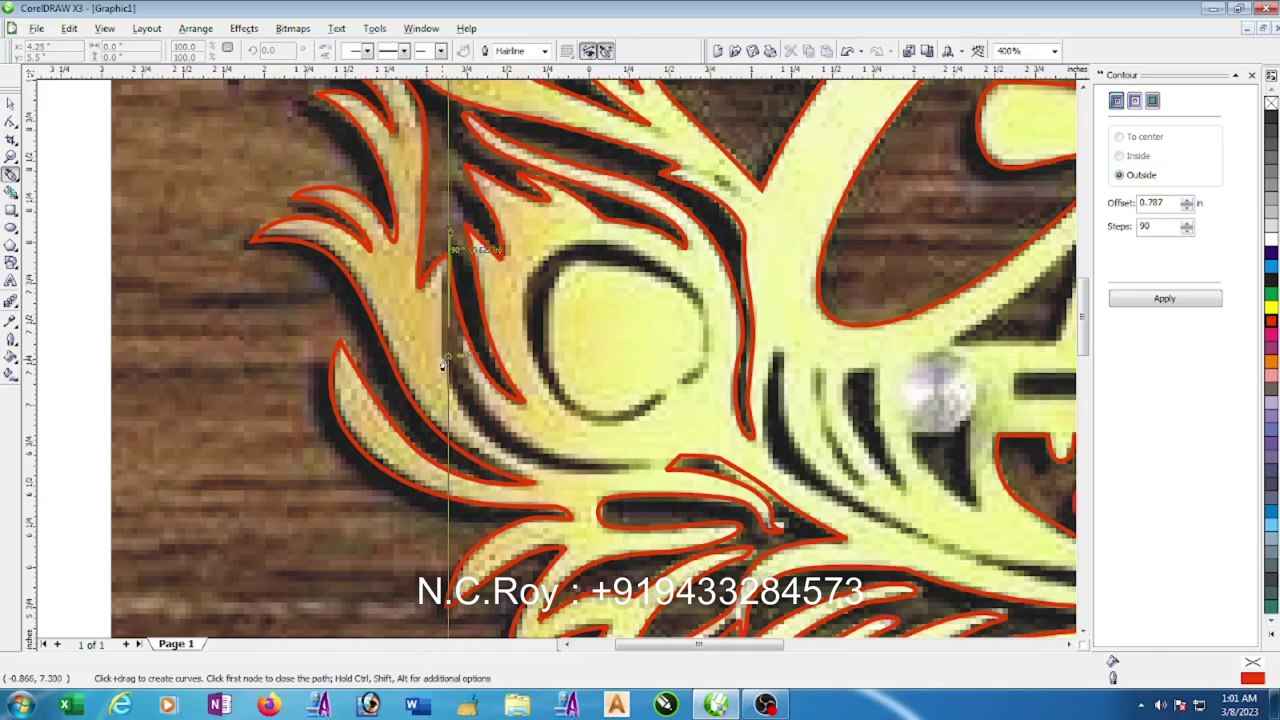
{"action": "left_click_drag", "start_coordinate": [443, 365], "coordinate": [455, 408]}
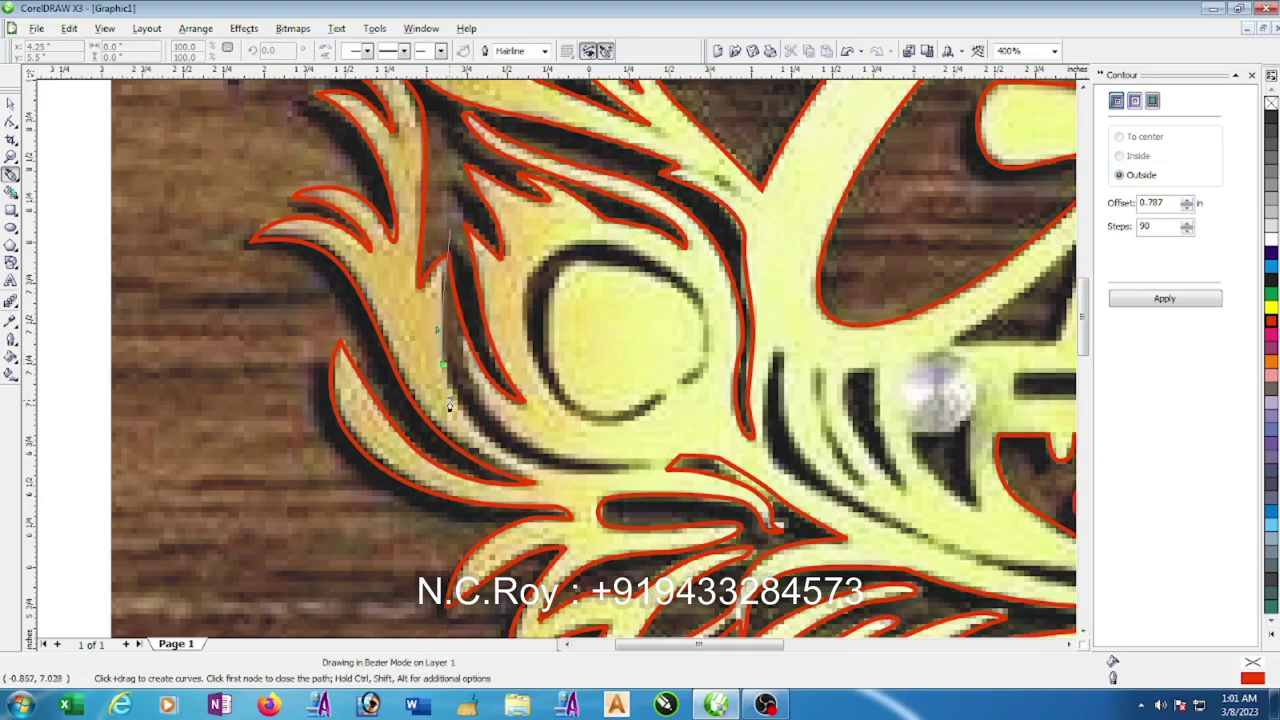
{"action": "left_click", "coordinate": [522, 470]}
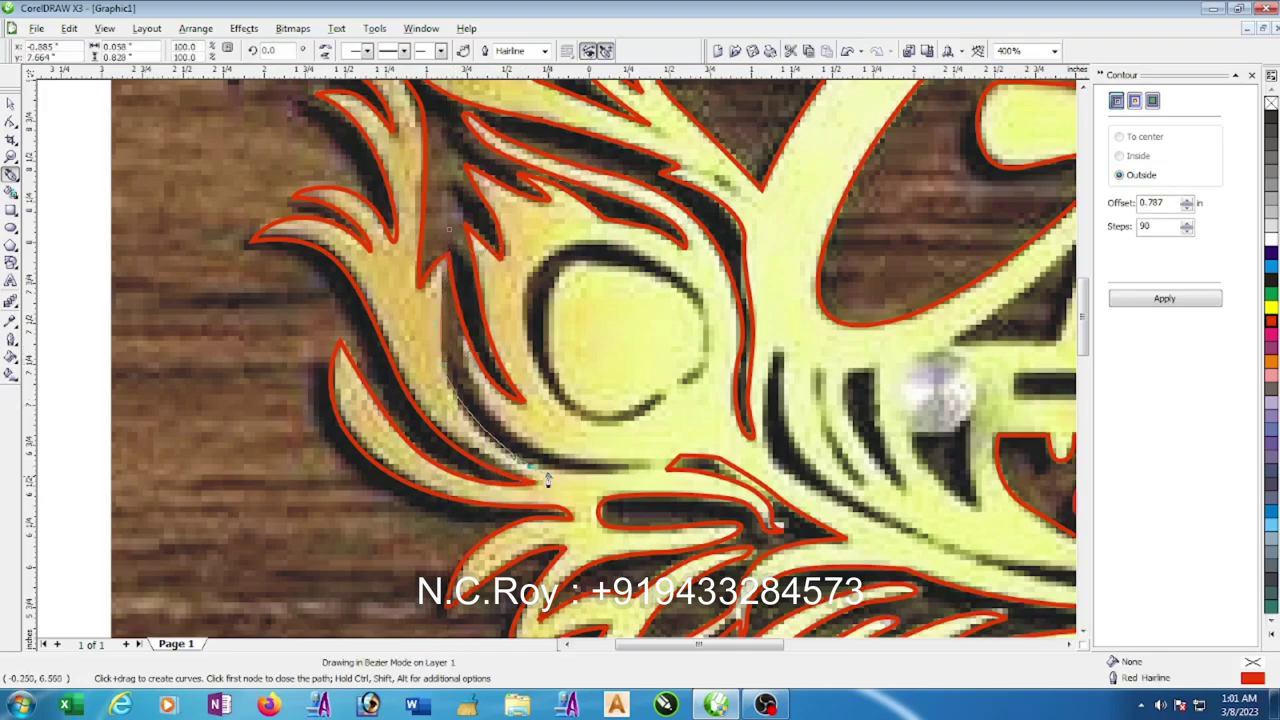
{"action": "left_click", "coordinate": [624, 468]}
{"action": "left_click", "coordinate": [497, 434]}
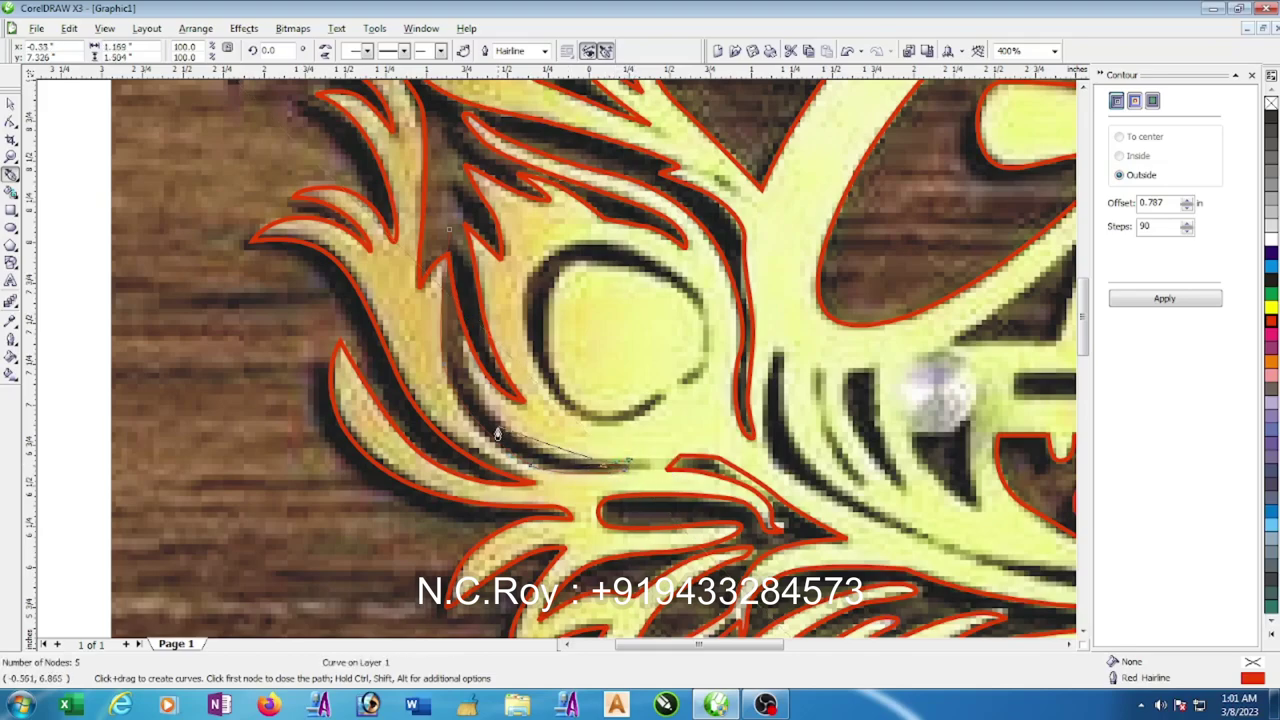
{"action": "left_click_drag", "start_coordinate": [497, 420], "coordinate": [470, 397]}
{"action": "mouse_move", "coordinate": [460, 340]}
{"action": "left_mouse_down"}
{"action": "mouse_move", "coordinate": [476, 332]}
{"action": "mouse_move", "coordinate": [464, 283]}
{"action": "left_mouse_up"}
{"action": "left_click", "coordinate": [464, 277]}
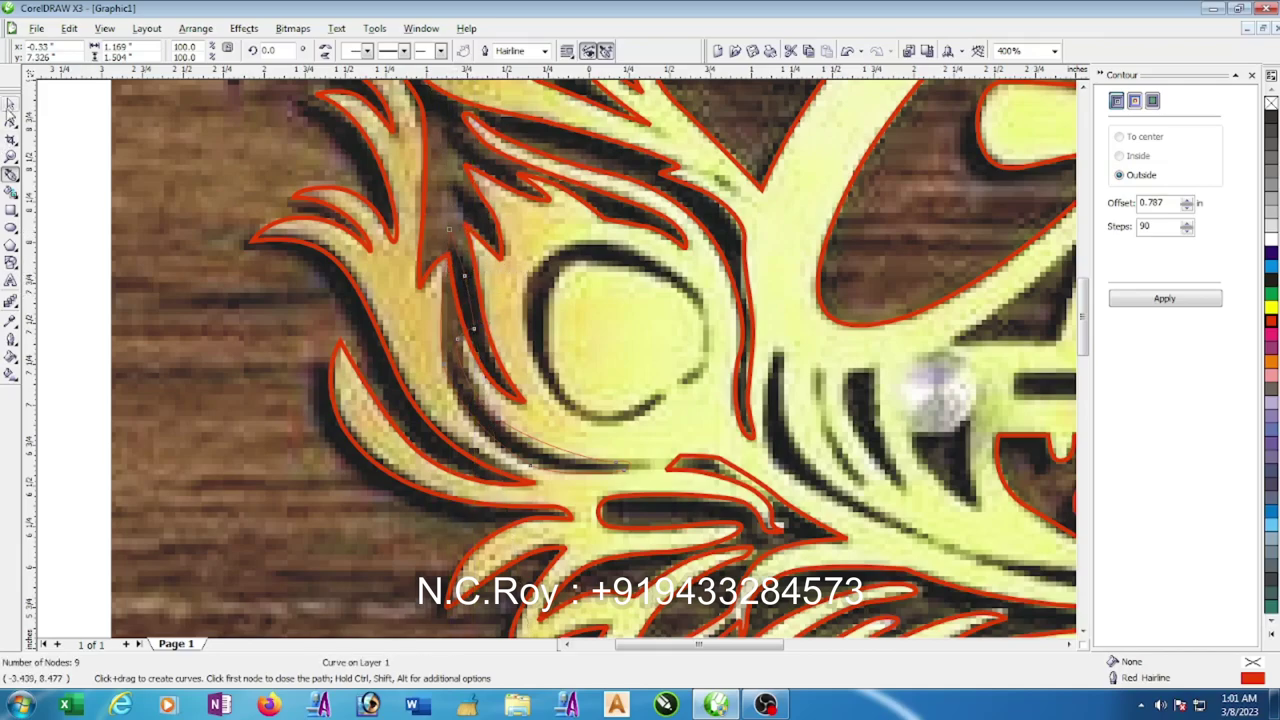
{"action": "left_click", "coordinate": [10, 104]}
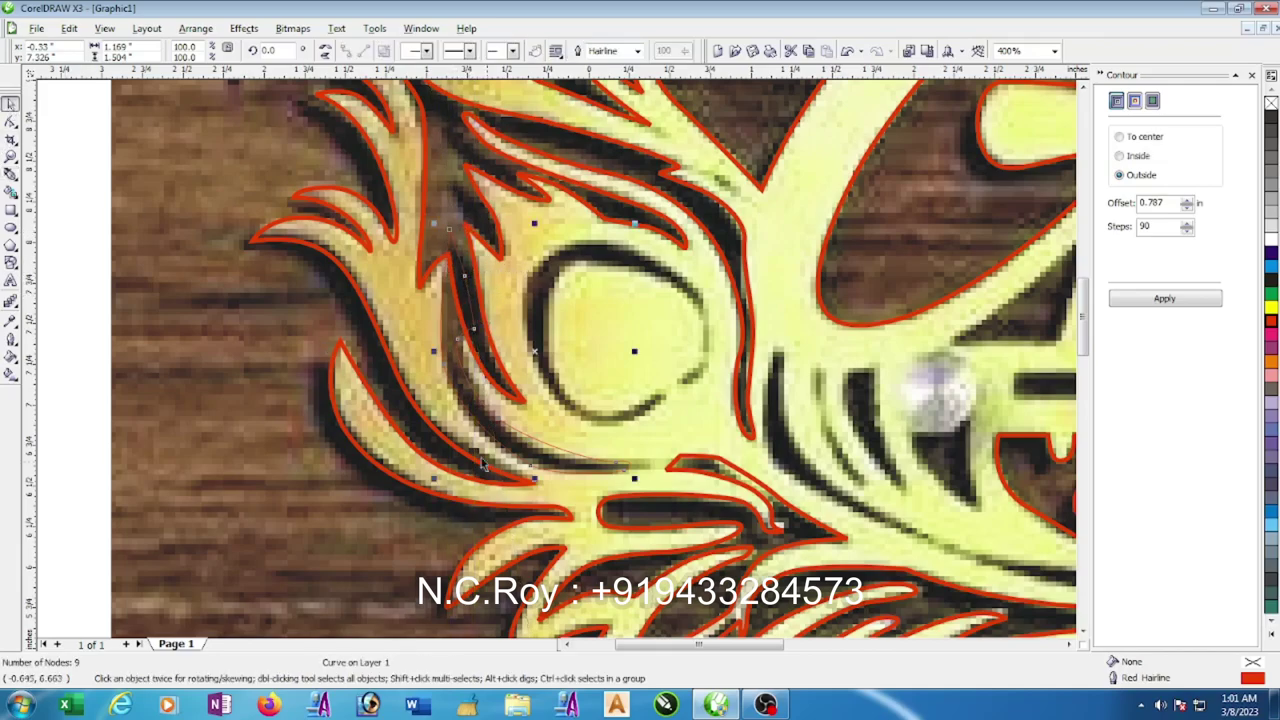
- Trim the sliver out of the main red outline and delete the leftover sliver
{"action": "left_click", "coordinate": [495, 258], "text": "shift"}
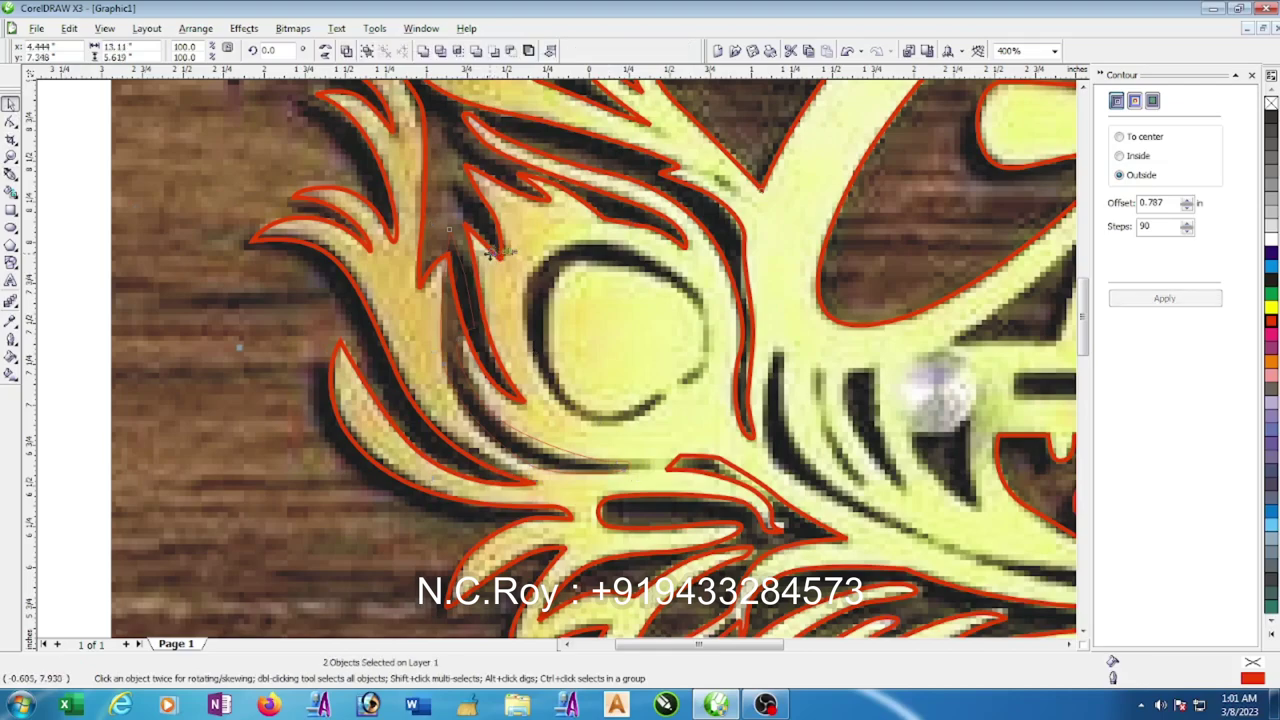
{"action": "left_click", "coordinate": [441, 52]}
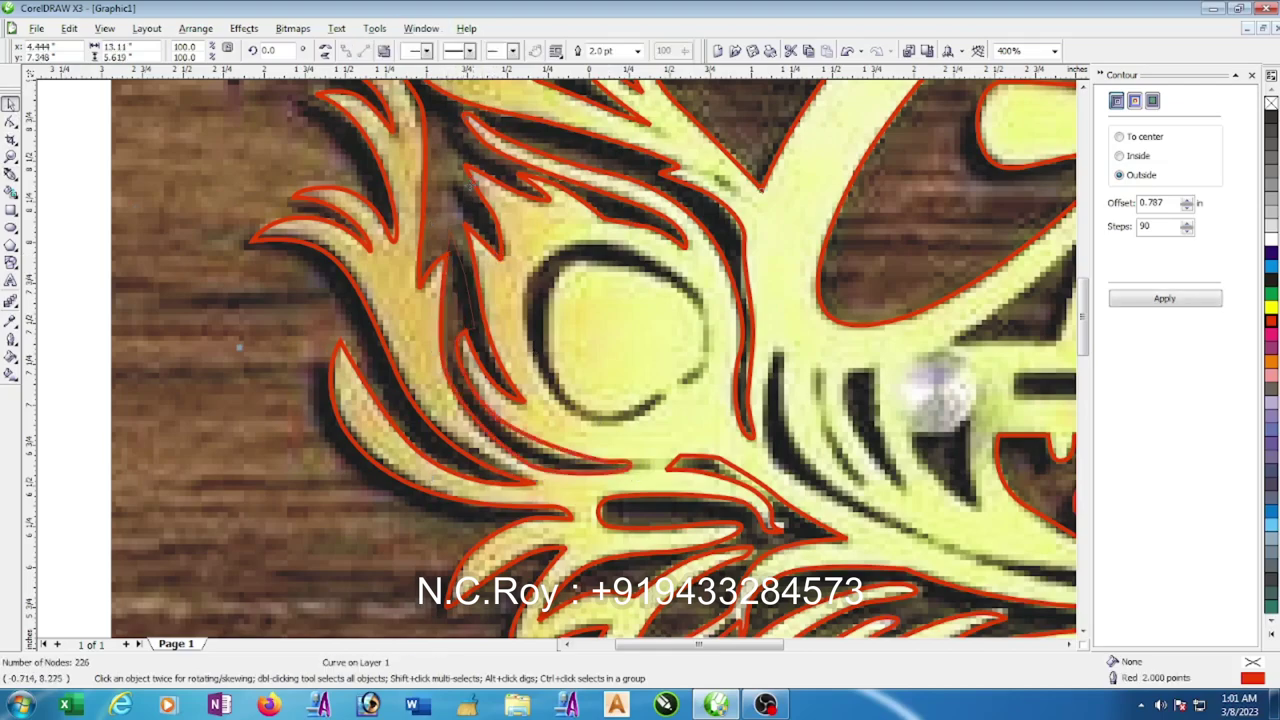
{"action": "left_click", "coordinate": [466, 287]}
{"action": "key", "text": "Delete"}
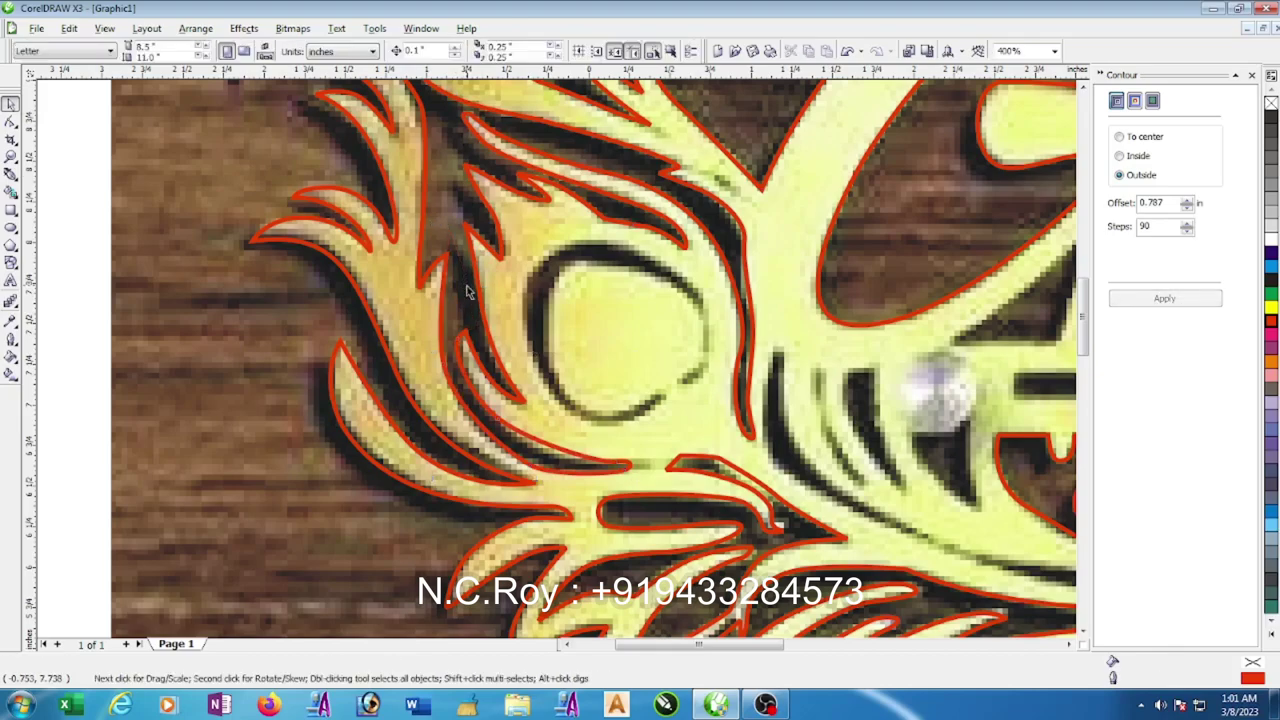
- Reshape nodes of the 226-node outline so its edge follows the stroke
{"action": "left_click", "coordinate": [10, 121]}
{"action": "left_click", "coordinate": [553, 452]}
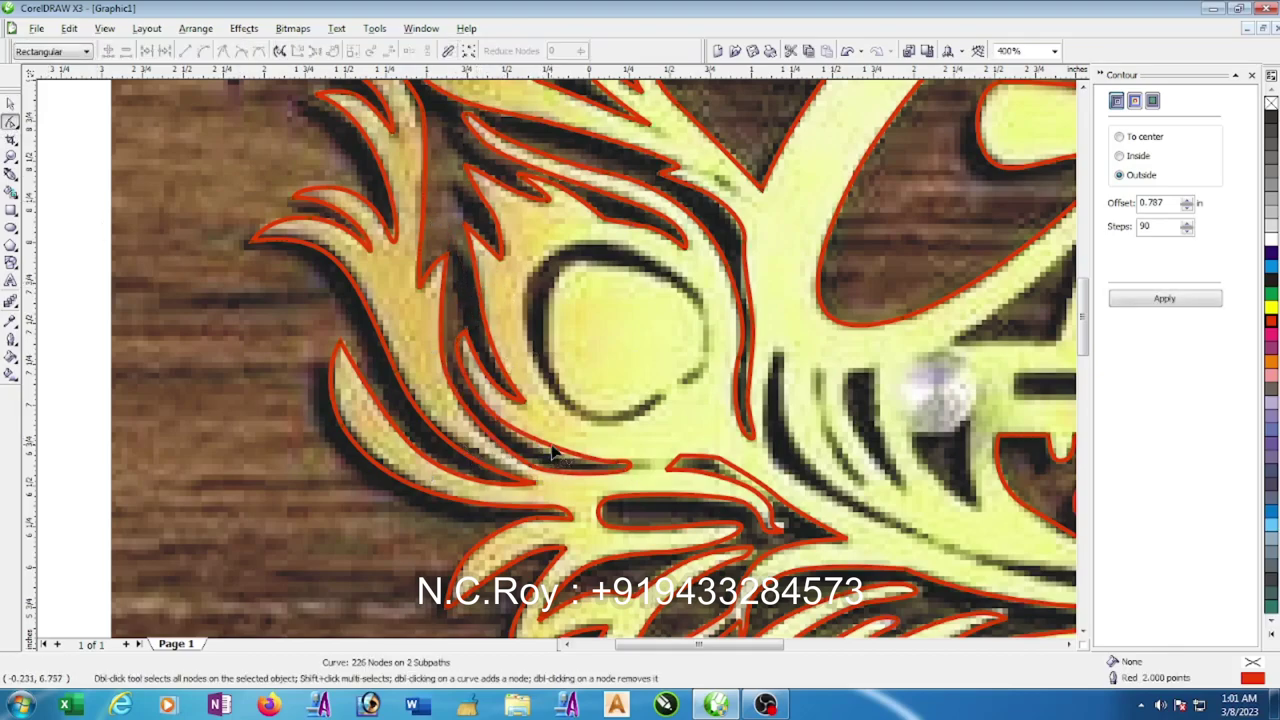
{"action": "scroll", "coordinate": [555, 364], "scroll_direction": "up", "scroll_amount": 2}
{"action": "left_click", "coordinate": [357, 270]}
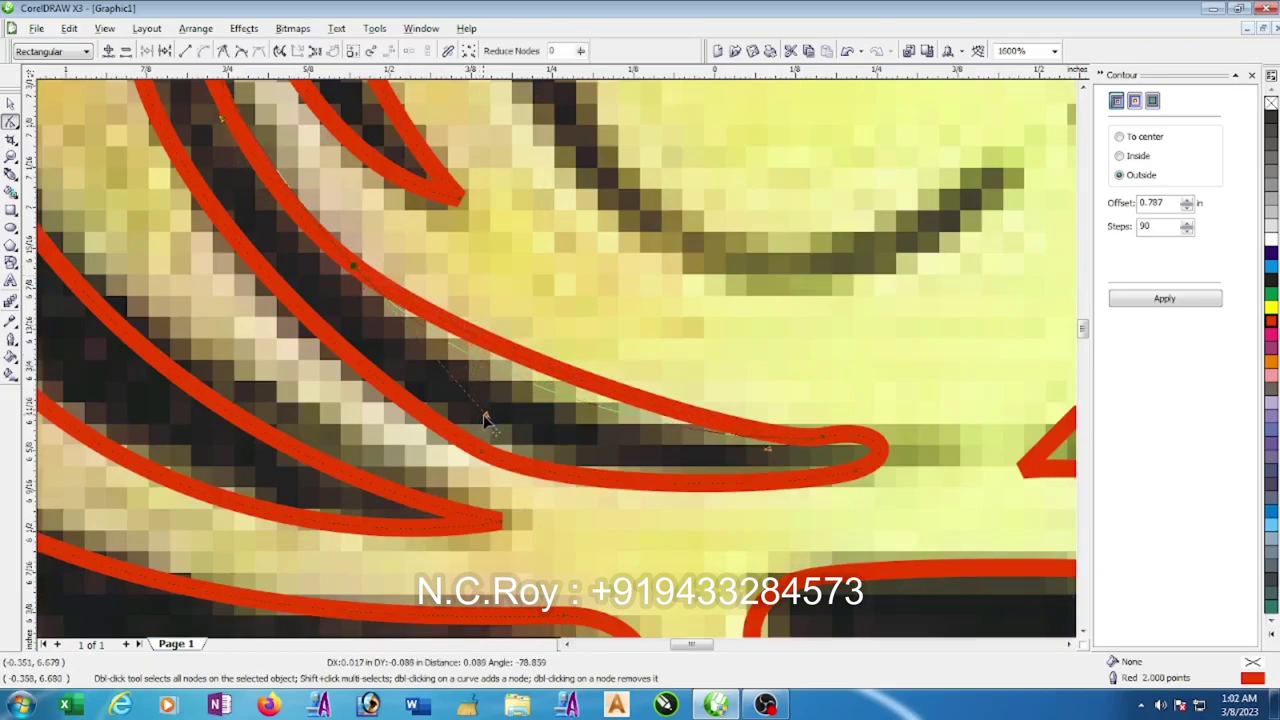
{"action": "left_click_drag", "start_coordinate": [477, 364], "coordinate": [570, 410]}
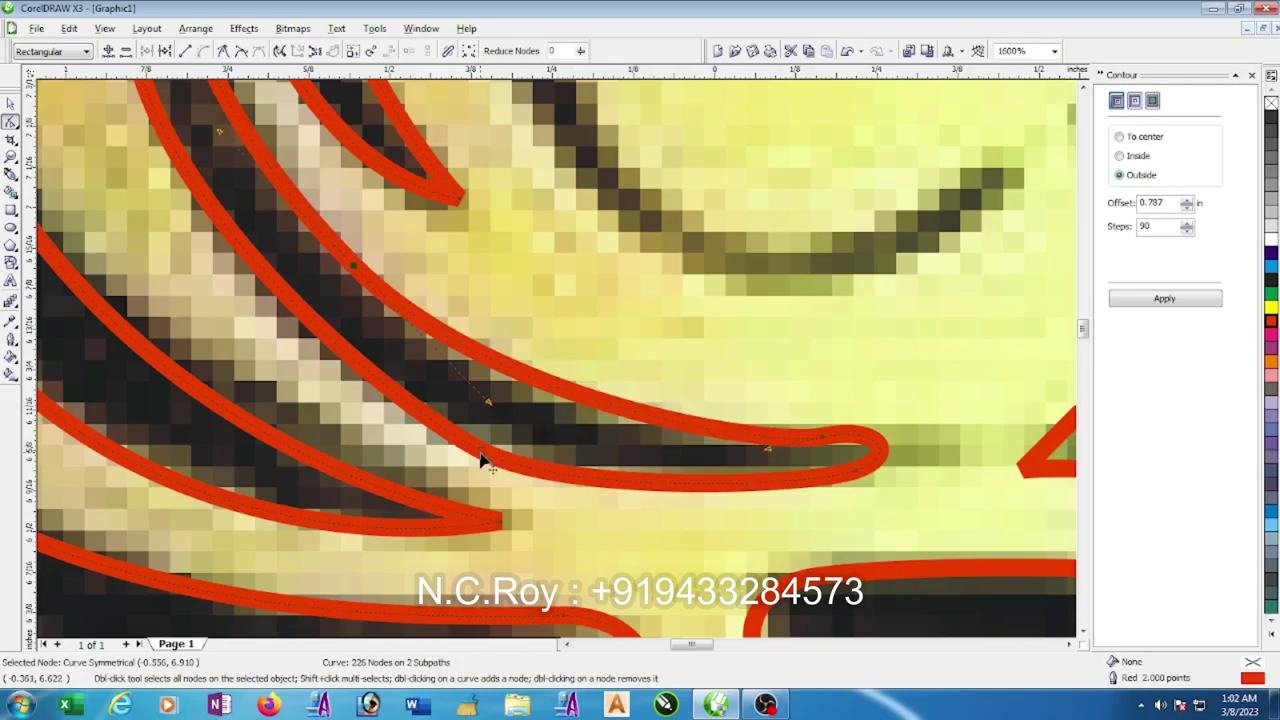
{"action": "scroll", "coordinate": [545, 340], "scroll_direction": "down", "scroll_amount": 2}
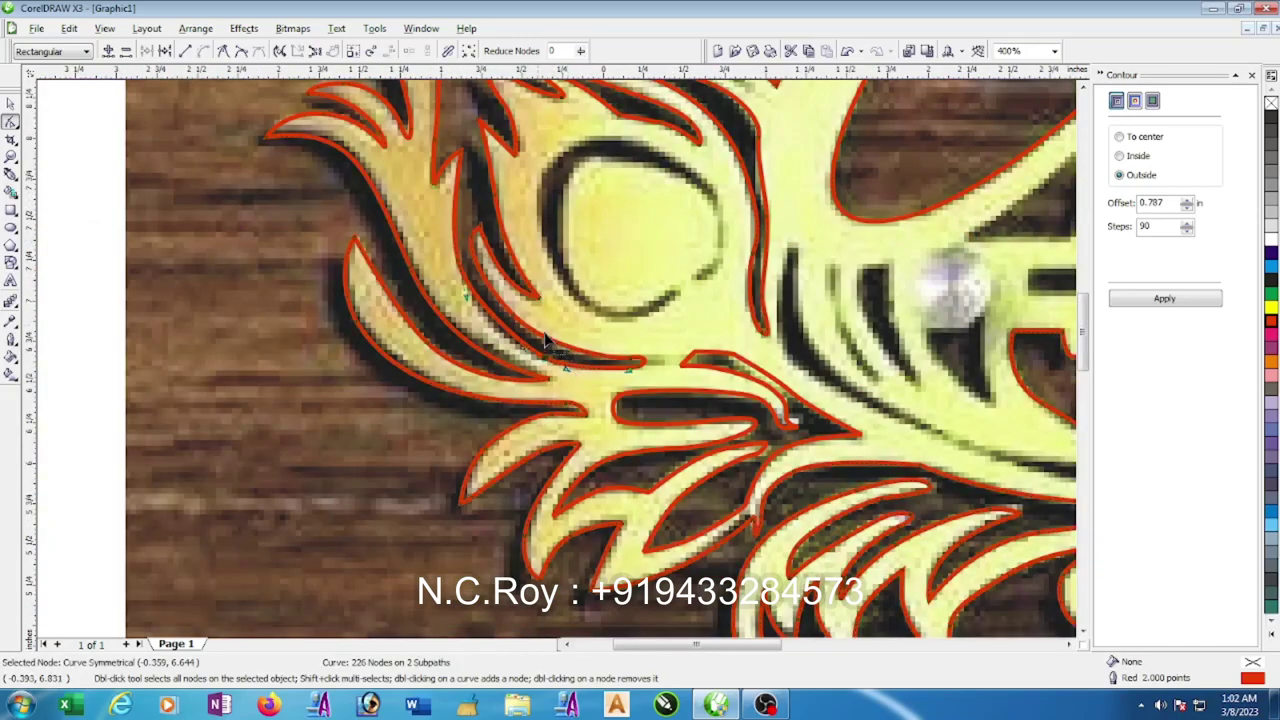
{"action": "left_click", "coordinate": [470, 305]}
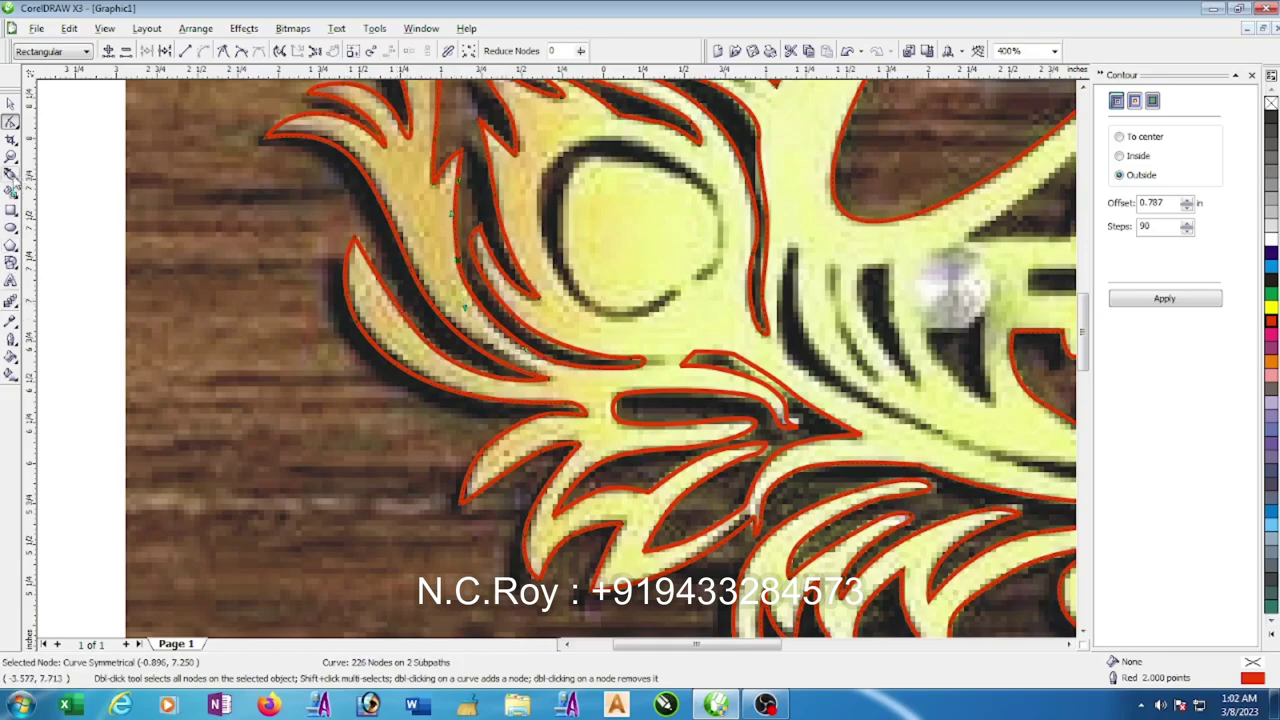
{"action": "left_click", "coordinate": [11, 174]}
- Begin a new curve tracing around the circle's lower-left, left, top and right sides
{"action": "left_click", "coordinate": [676, 293]}
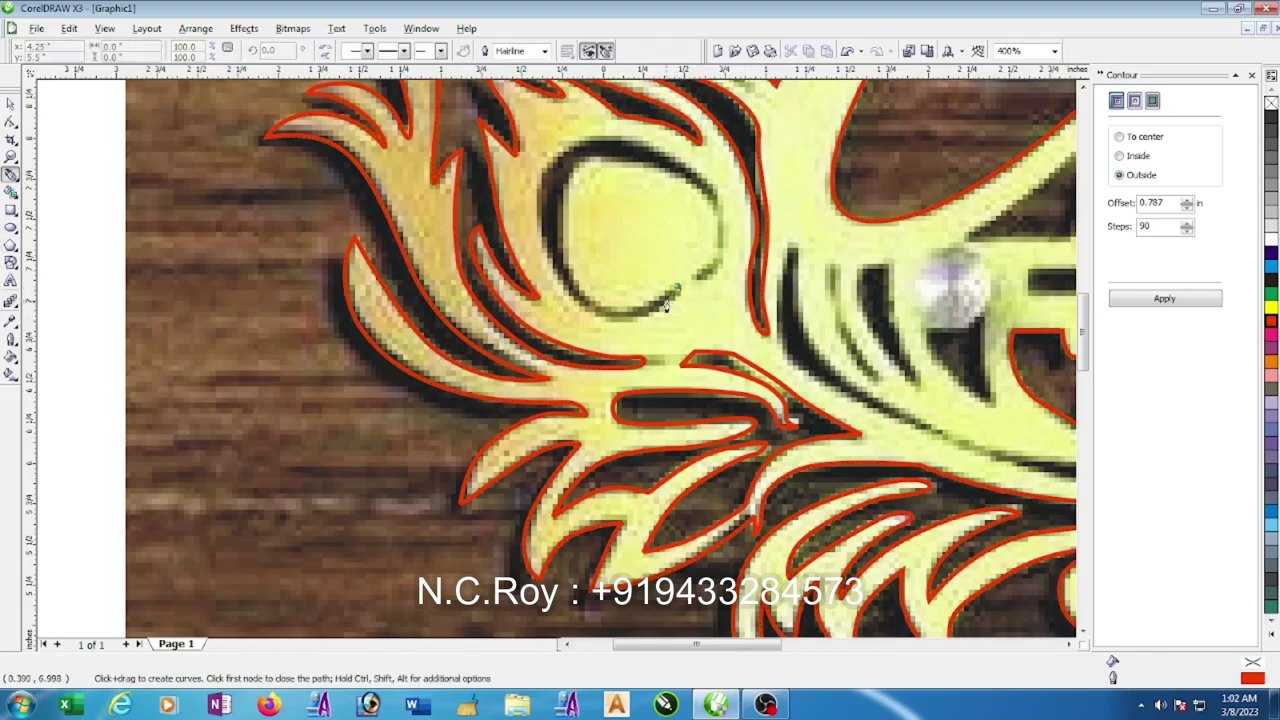
{"action": "left_click", "coordinate": [577, 308]}
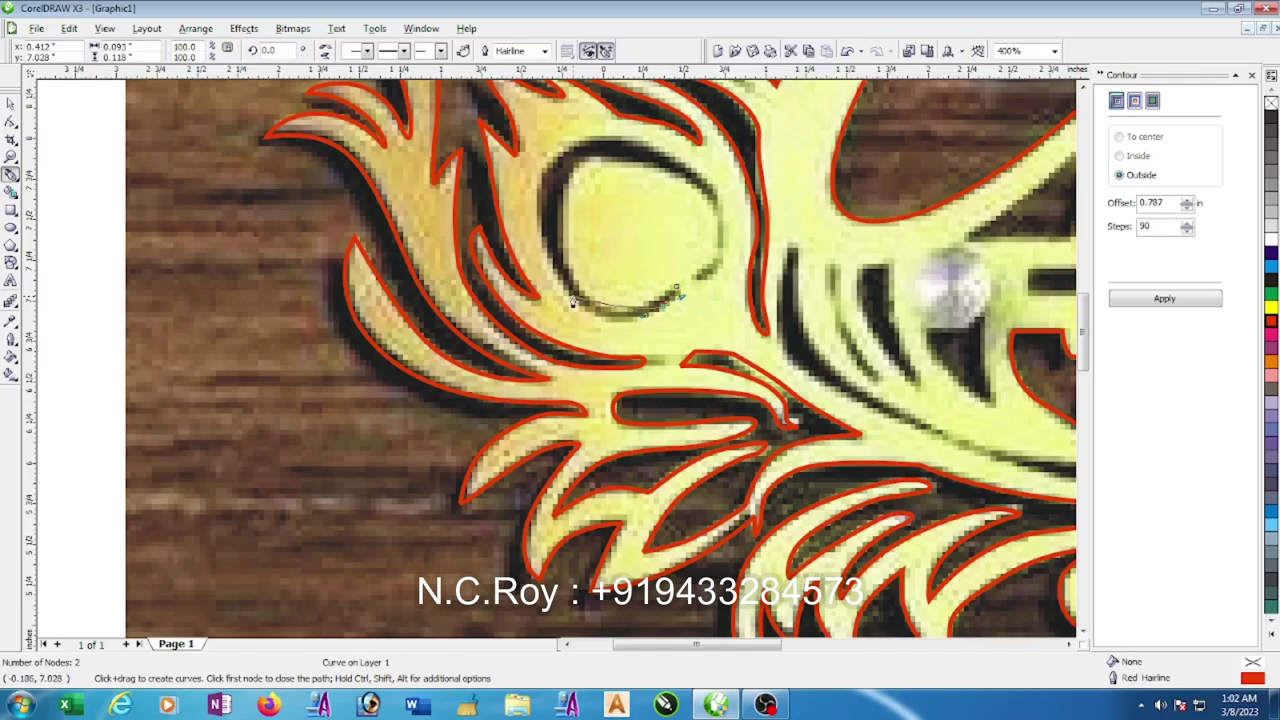
{"action": "left_click_drag", "start_coordinate": [573, 303], "coordinate": [552, 280]}
{"action": "left_click", "coordinate": [541, 163]}
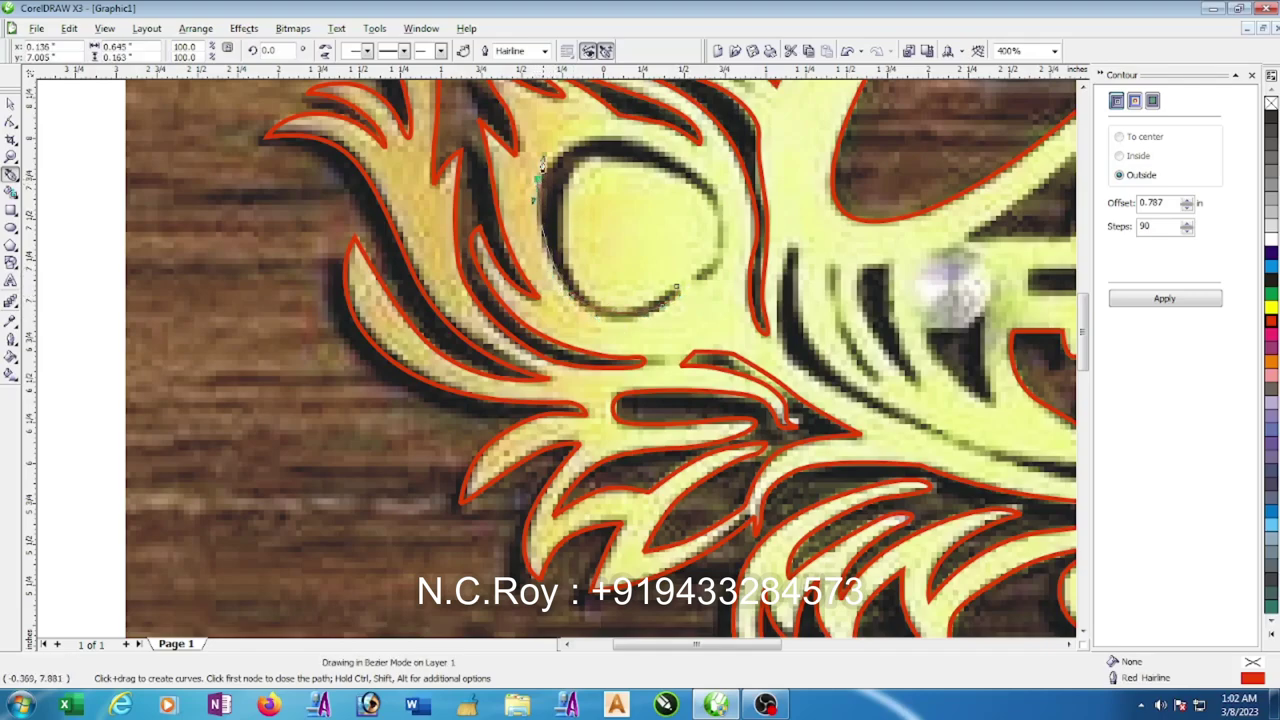
{"action": "left_click_drag", "start_coordinate": [541, 163], "coordinate": [608, 140]}
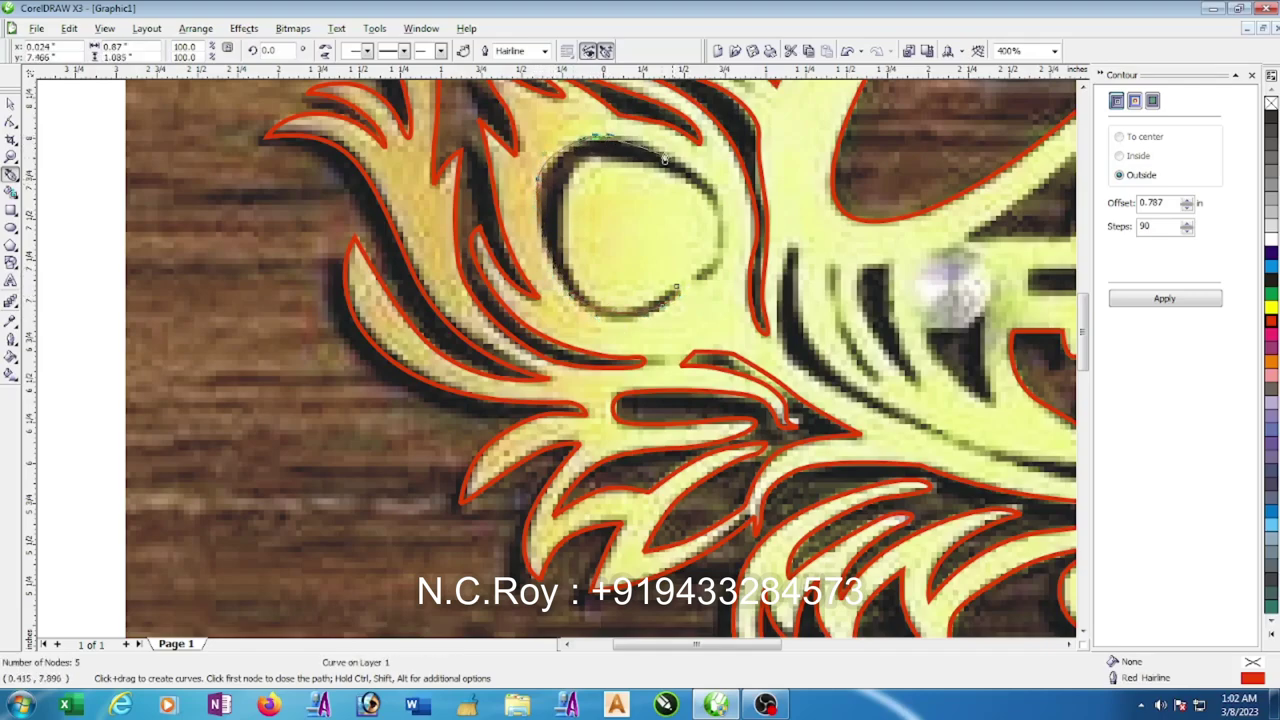
{"action": "left_click_drag", "start_coordinate": [700, 180], "coordinate": [720, 192]}
{"action": "mouse_move", "coordinate": [726, 245]}
{"action": "left_mouse_down"}
{"action": "mouse_move", "coordinate": [716, 280]}
{"action": "mouse_move", "coordinate": [700, 277]}
{"action": "mouse_move", "coordinate": [704, 238]}
{"action": "left_mouse_up"}
{"action": "scroll", "coordinate": [704, 237], "scroll_direction": "up", "scroll_amount": 1}
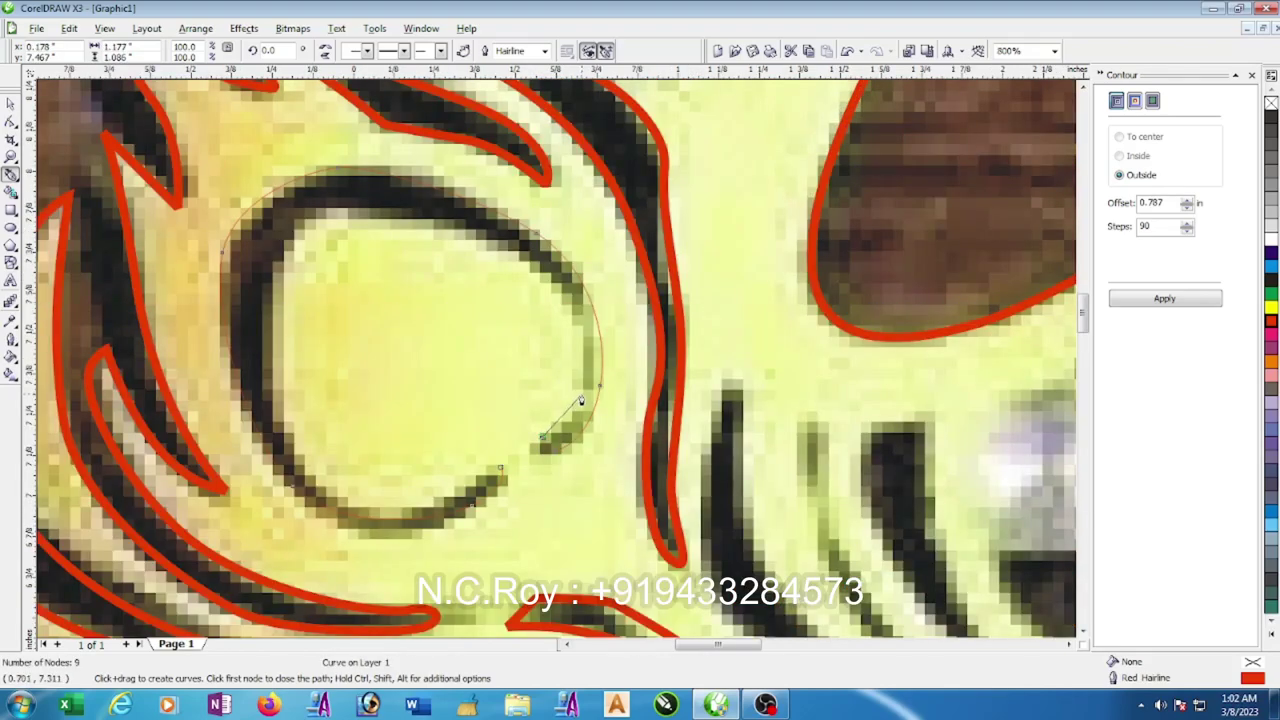
- Trace the ring's inner edge, close the 15-node crescent and fill it red
{"action": "left_click_drag", "start_coordinate": [581, 391], "coordinate": [590, 368]}
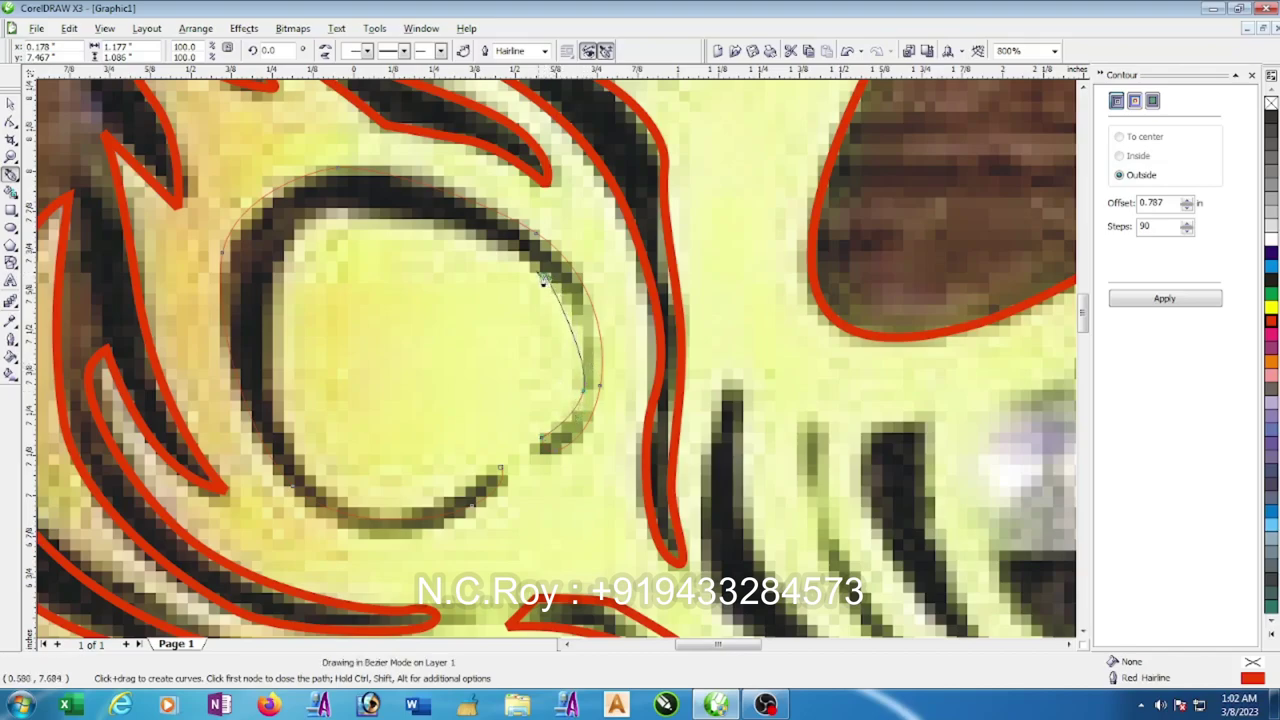
{"action": "left_click_drag", "start_coordinate": [526, 258], "coordinate": [300, 224]}
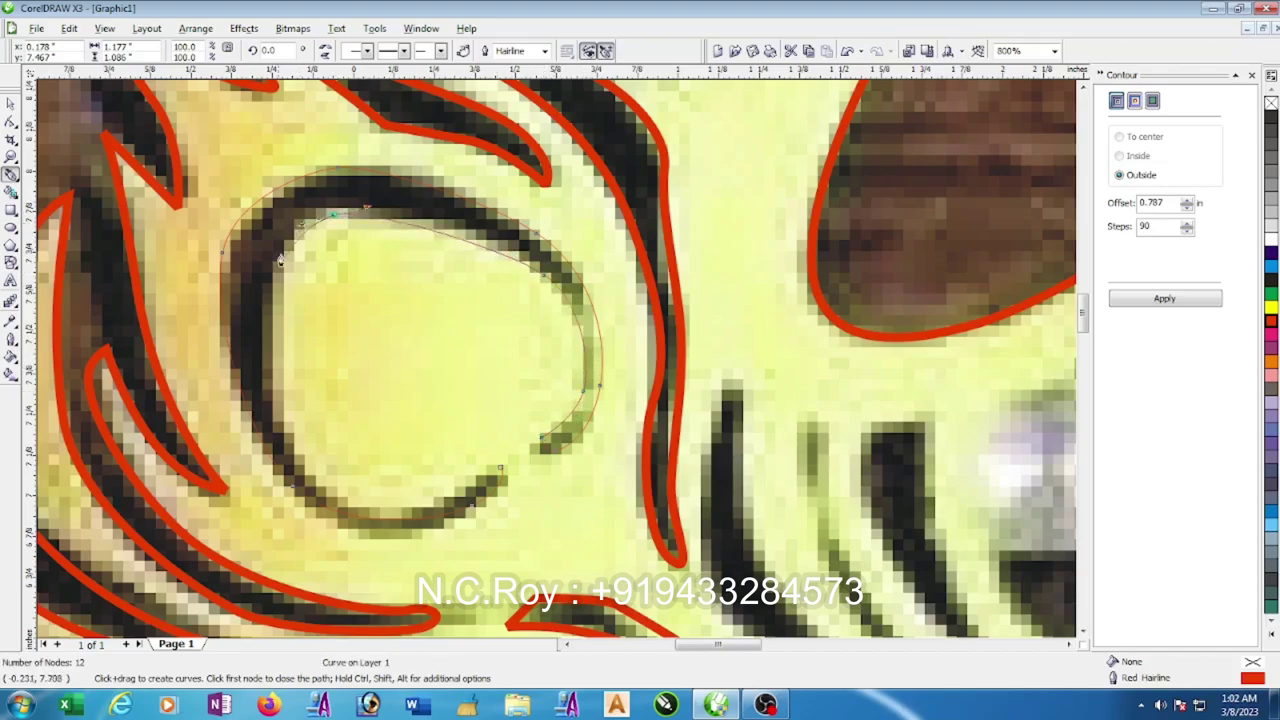
{"action": "left_click_drag", "start_coordinate": [270, 326], "coordinate": [270, 396]}
{"action": "left_click_drag", "start_coordinate": [353, 500], "coordinate": [396, 519]}
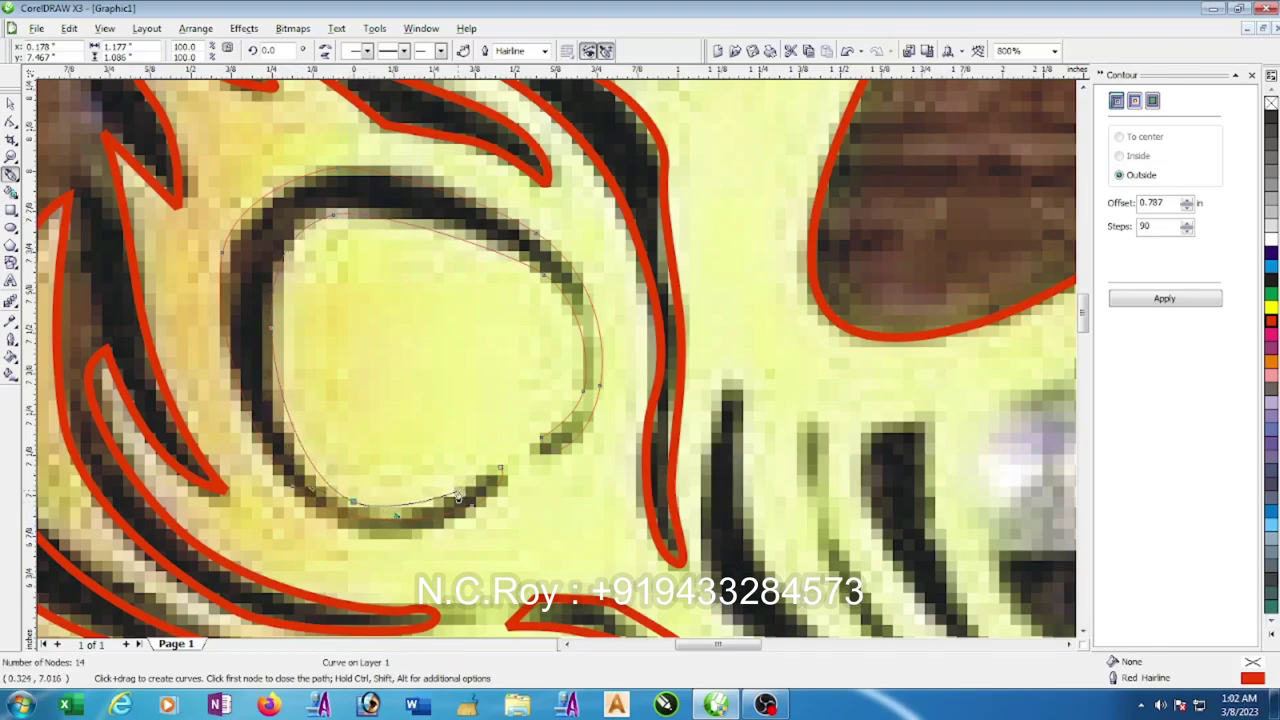
{"action": "left_click_drag", "start_coordinate": [464, 483], "coordinate": [483, 479]}
{"action": "left_click", "coordinate": [500, 467]}
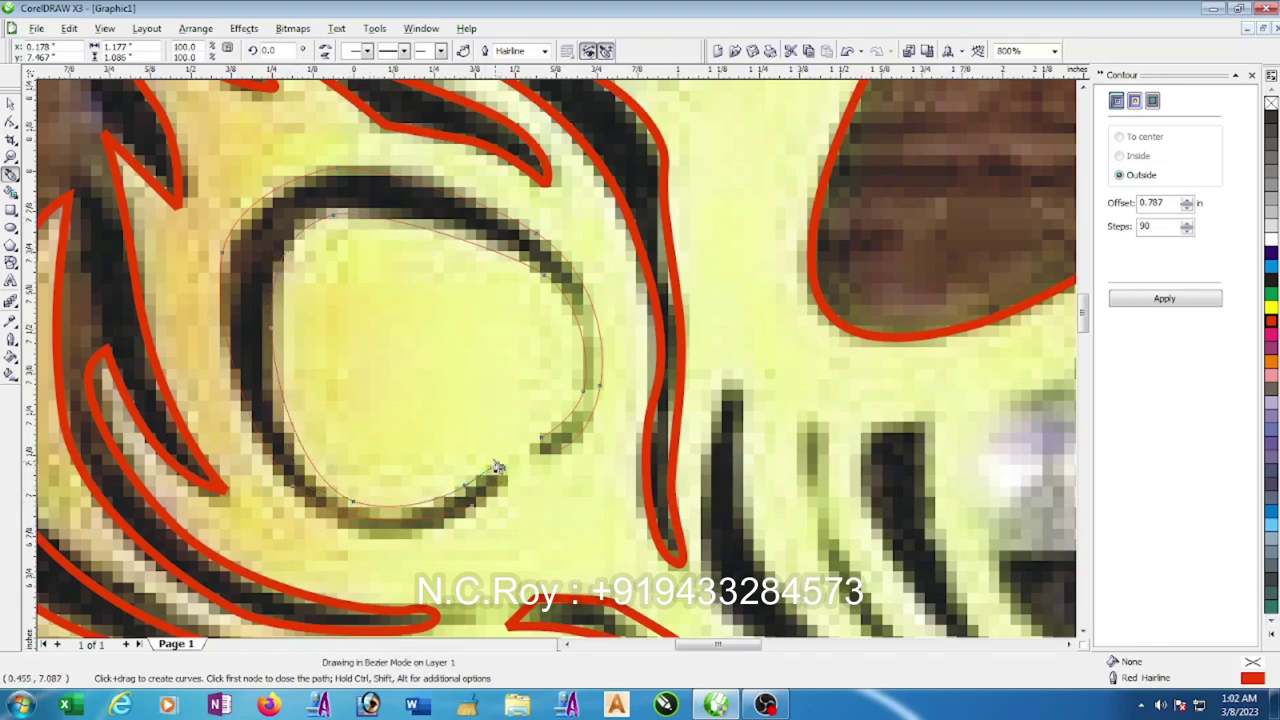
{"action": "left_click", "coordinate": [1271, 320]}
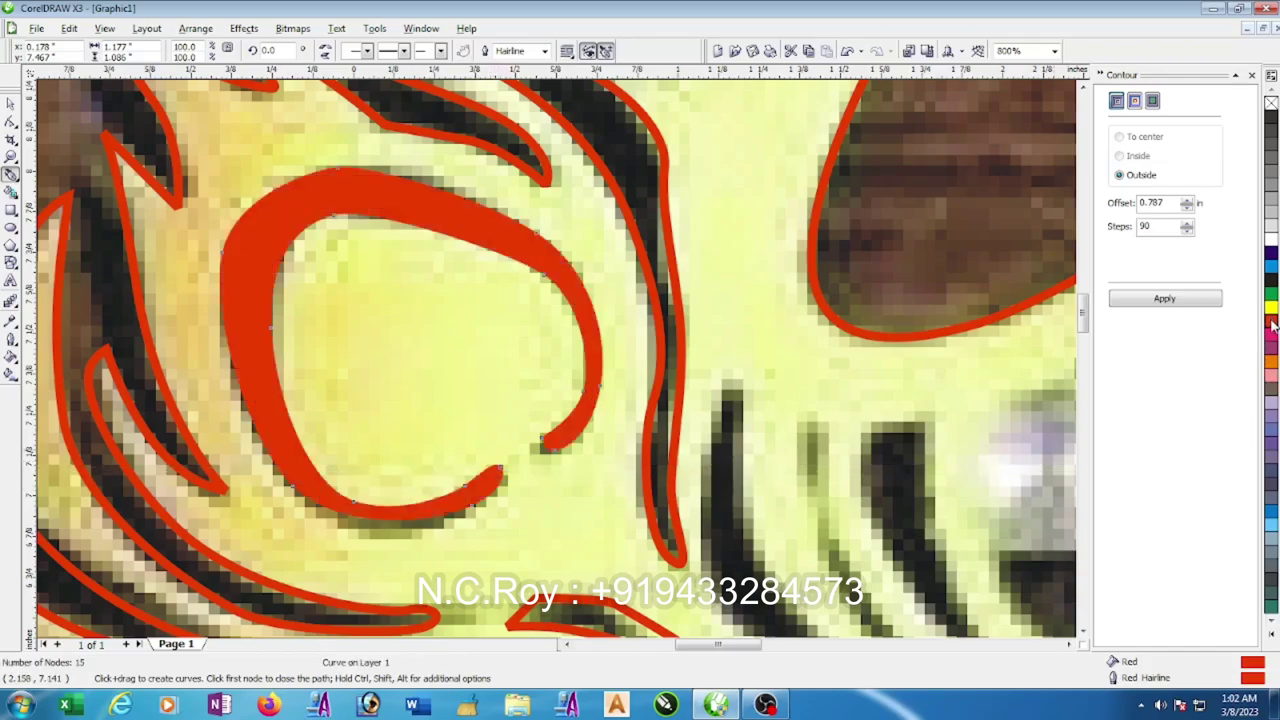
{"action": "key", "text": "F10"}
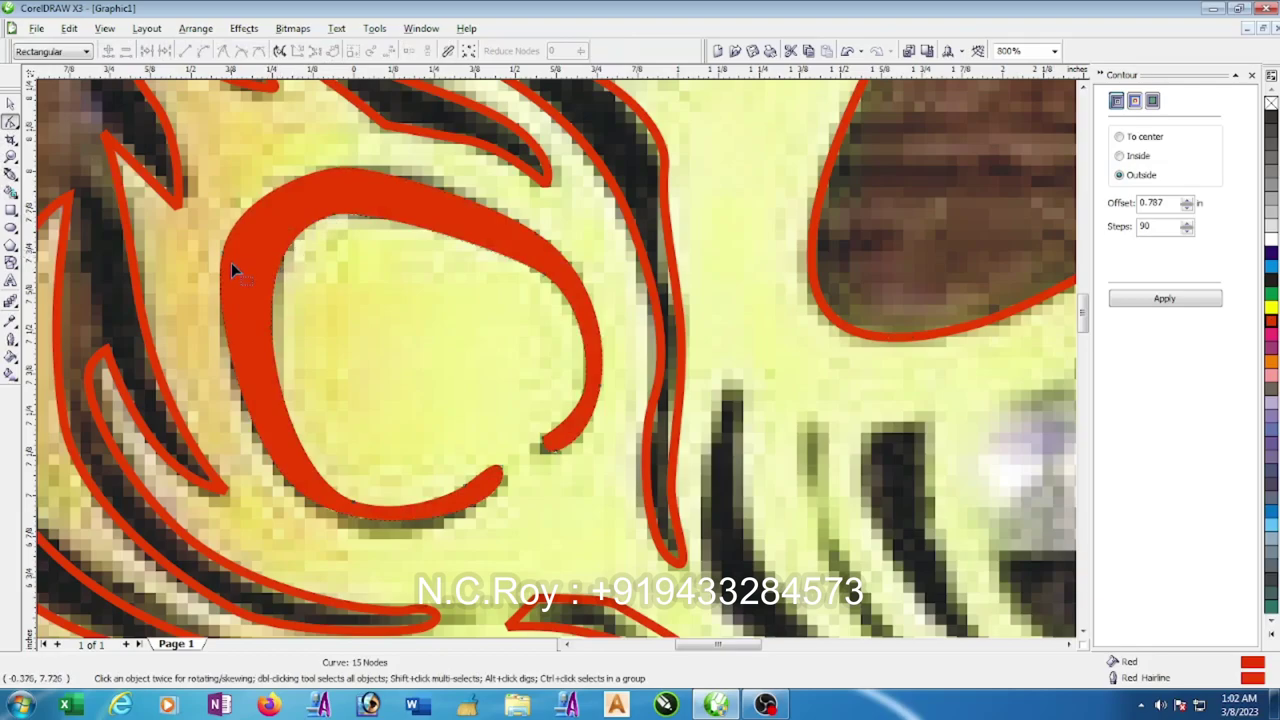
{"action": "mouse_move", "coordinate": [226, 249]}
{"action": "left_mouse_down"}
{"action": "mouse_move", "coordinate": [226, 264]}
{"action": "mouse_move", "coordinate": [259, 219]}
{"action": "left_mouse_up"}
{"action": "scroll", "coordinate": [577, 382], "scroll_direction": "down", "scroll_amount": 1}
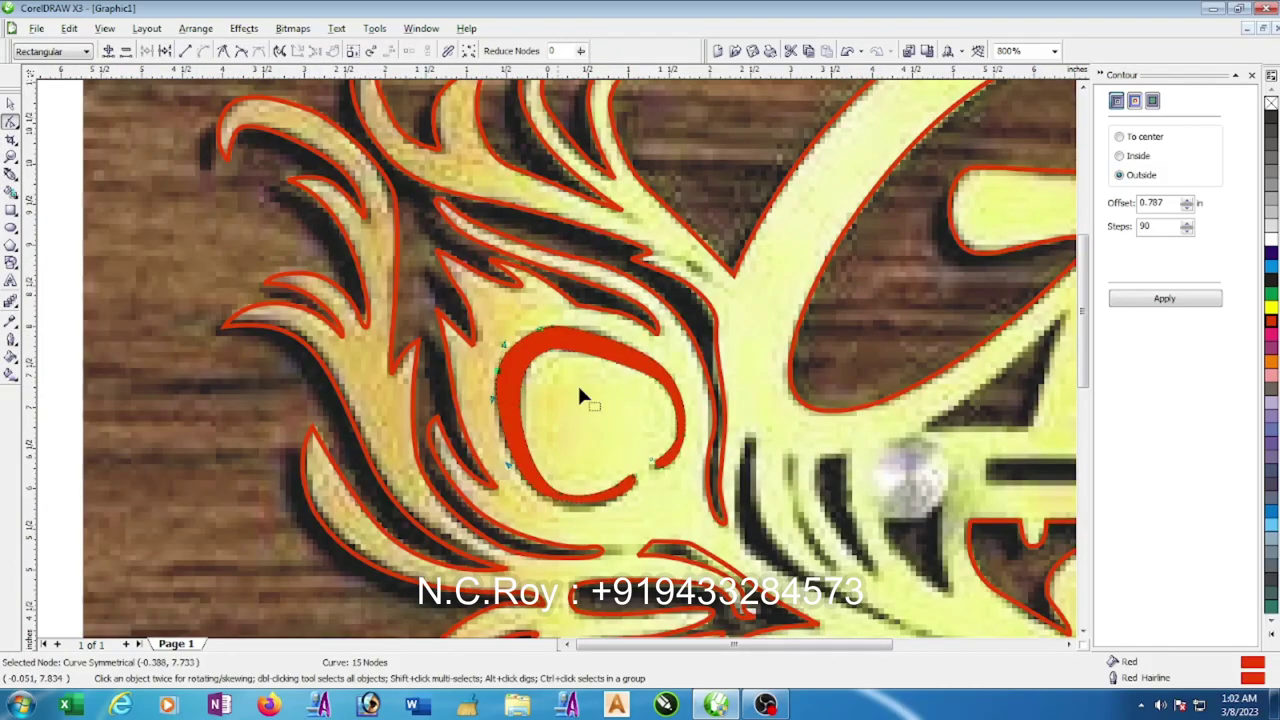
{"action": "scroll", "coordinate": [577, 382], "scroll_direction": "down", "scroll_amount": 1}
{"action": "scroll", "coordinate": [660, 420], "scroll_direction": "down", "scroll_amount": 1}
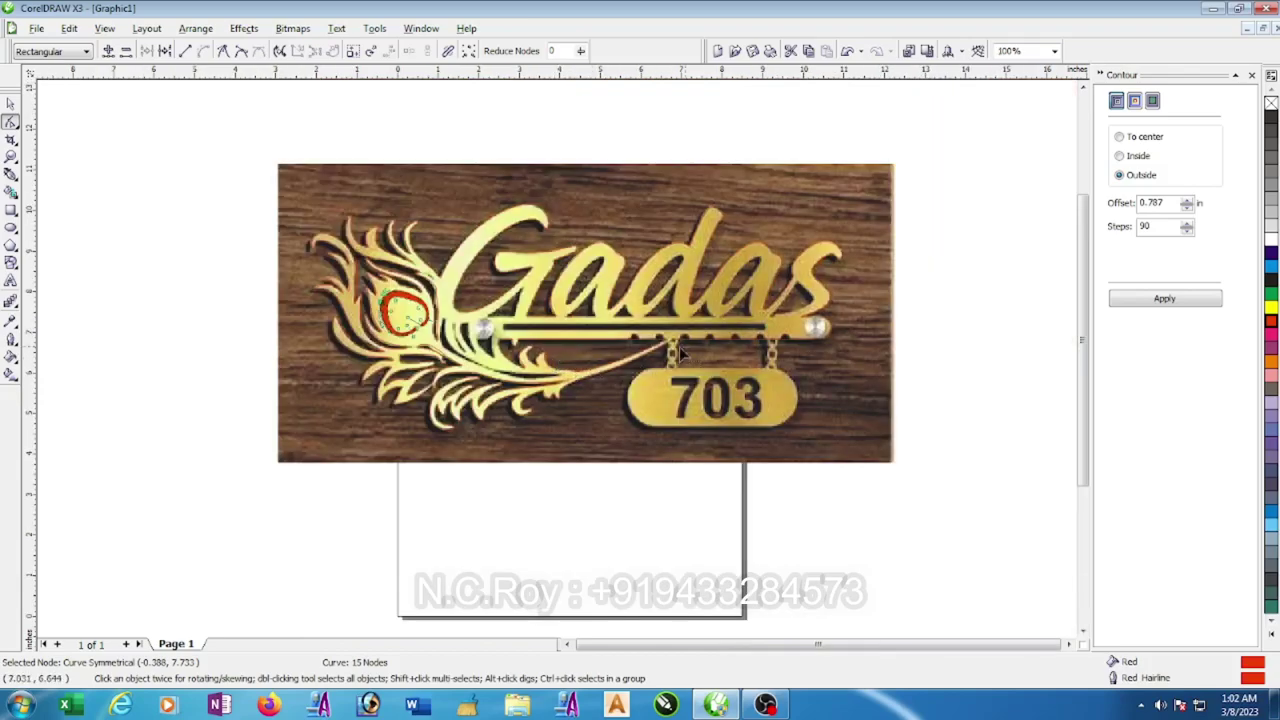
{"action": "scroll", "coordinate": [678, 352], "scroll_direction": "up", "scroll_amount": 1}
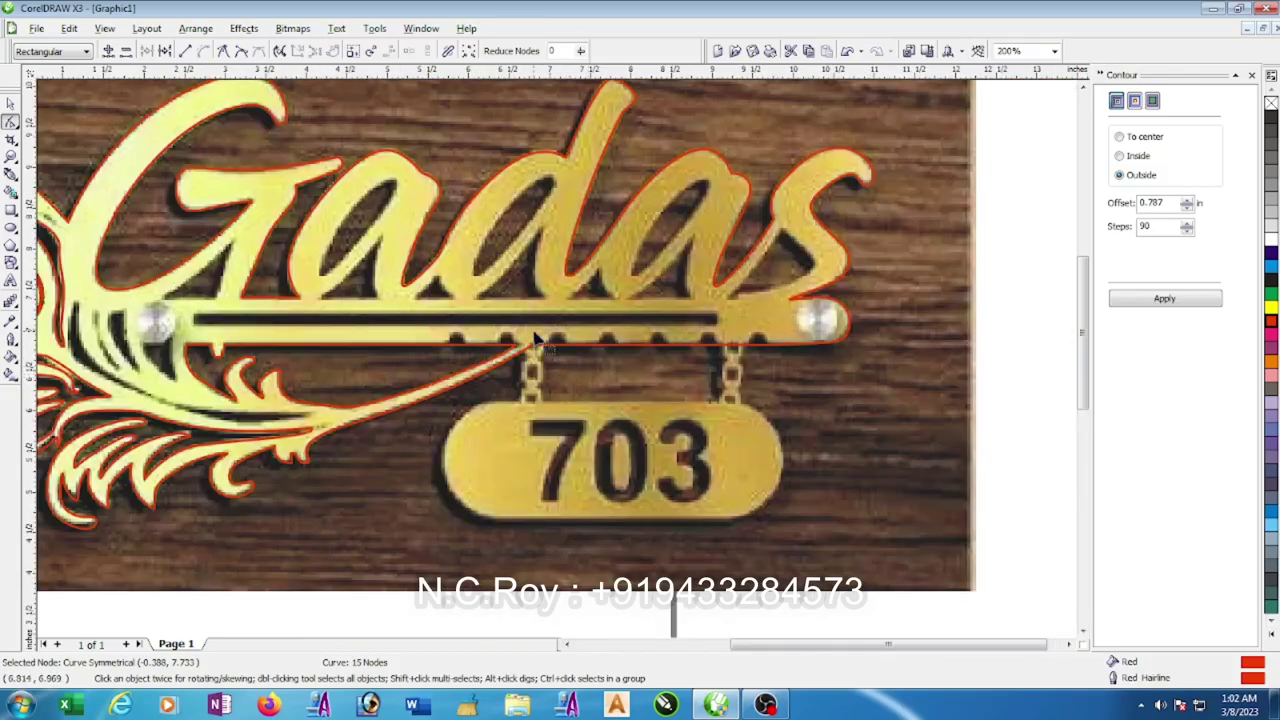
{"action": "scroll", "coordinate": [557, 371], "scroll_direction": "down", "scroll_amount": 1}
{"action": "scroll", "coordinate": [549, 403], "scroll_direction": "up", "scroll_amount": 2}
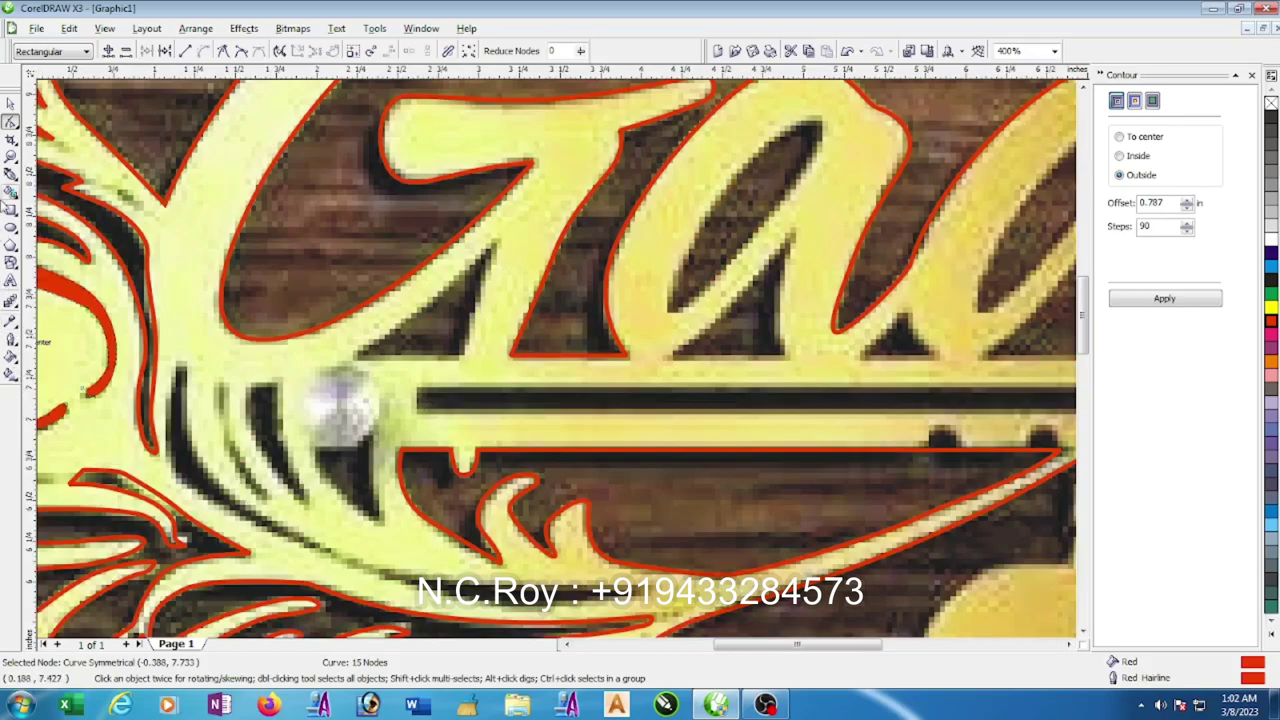
{"action": "left_click", "coordinate": [11, 172]}
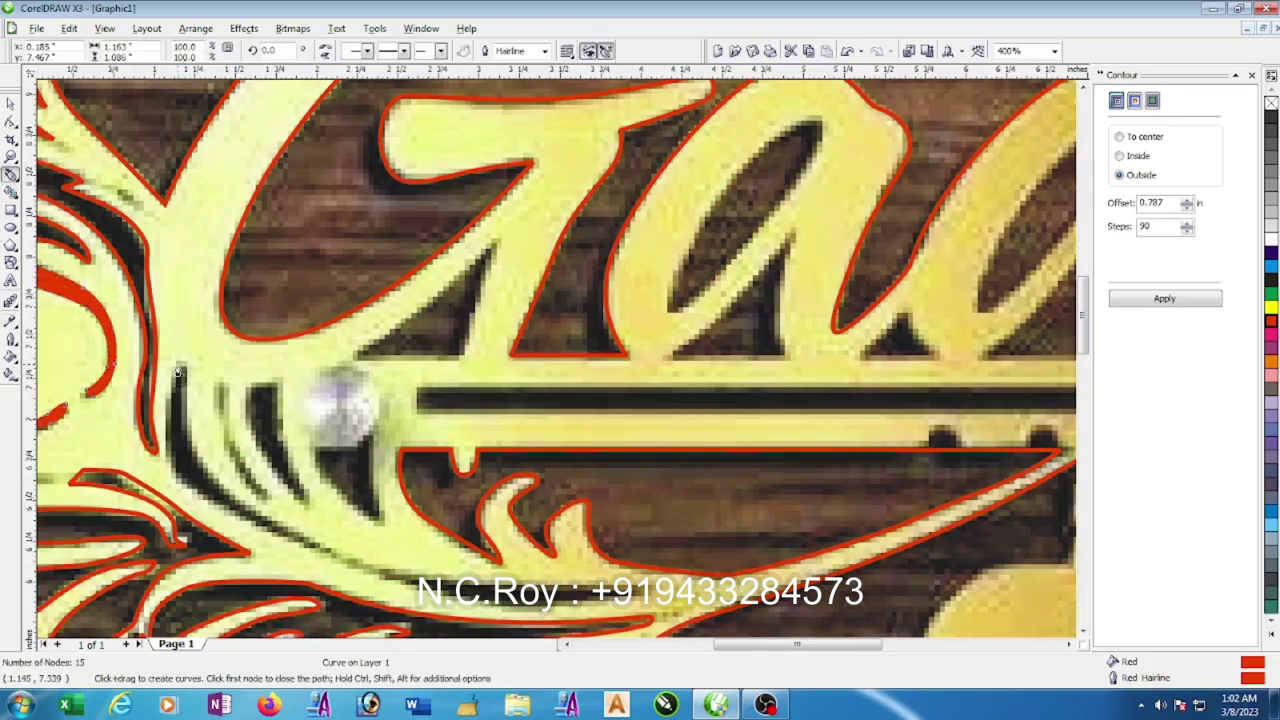
- Trace the stem sliver beside the rivet out to the dark stripe's tapered tip
{"action": "left_click", "coordinate": [180, 364]}
{"action": "left_click", "coordinate": [189, 443]}
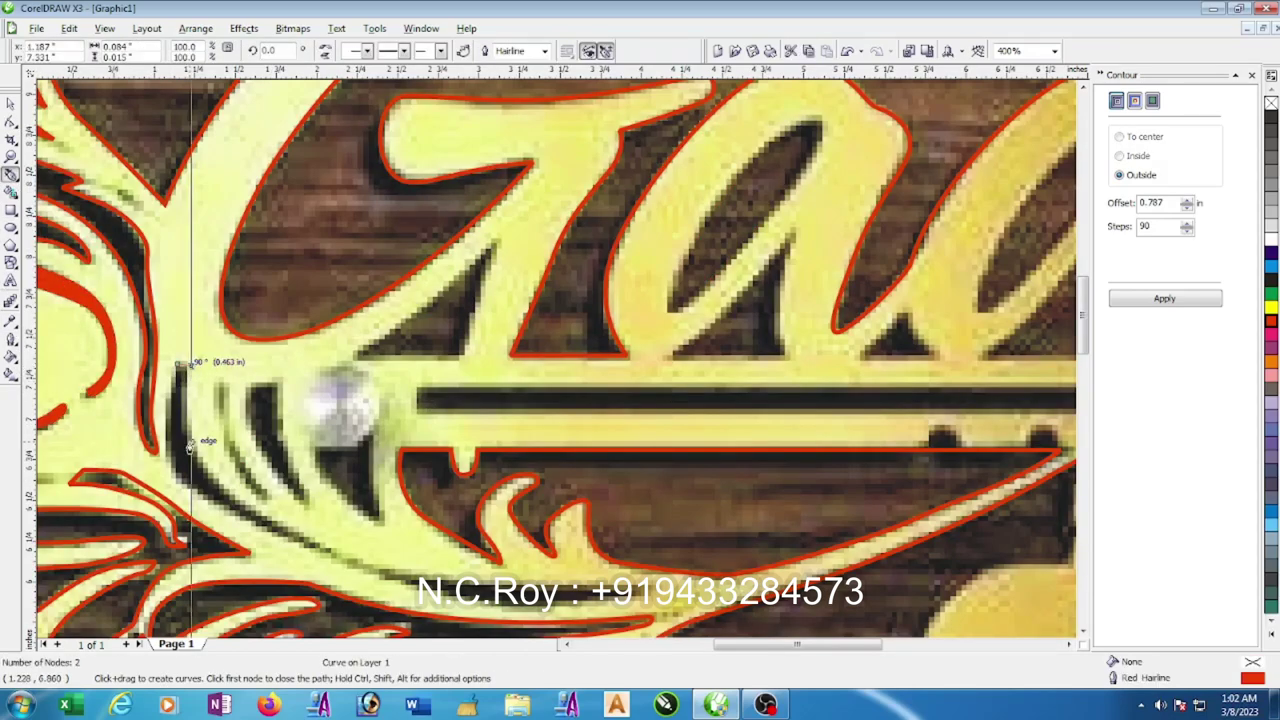
{"action": "scroll", "coordinate": [250, 520], "scroll_direction": "down", "scroll_amount": 1}
{"action": "left_click", "coordinate": [660, 364]}
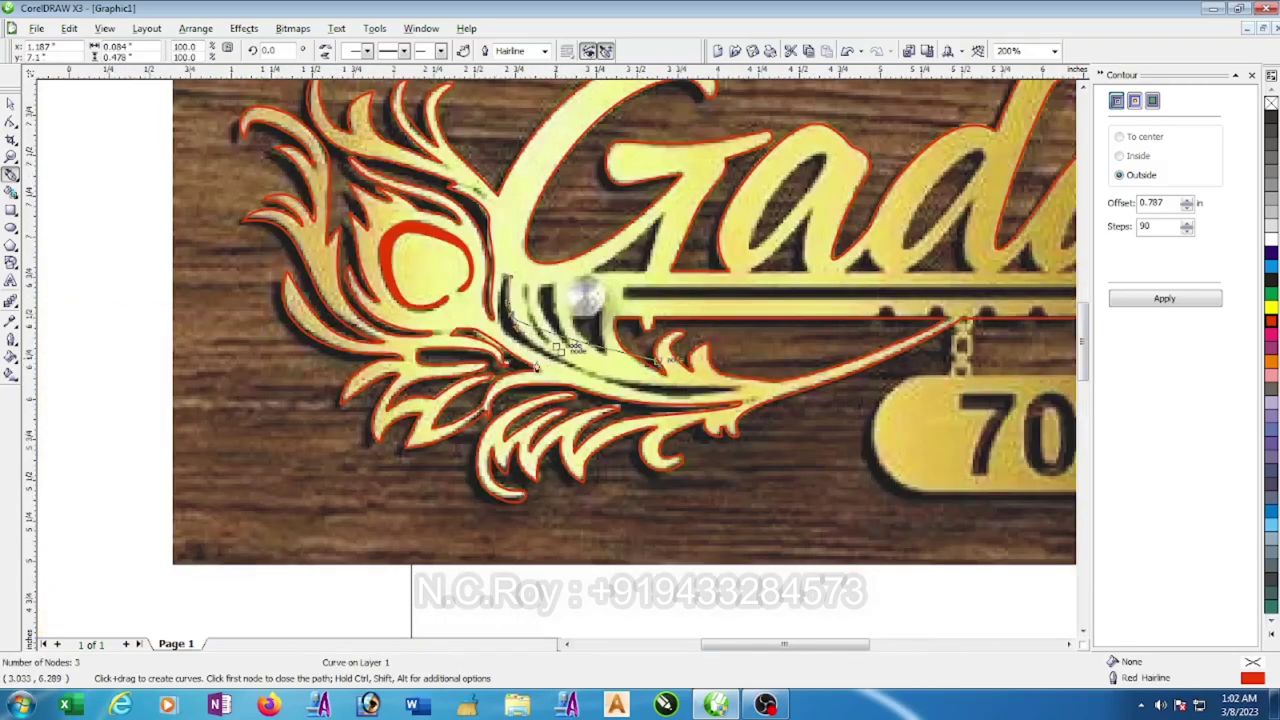
{"action": "scroll", "coordinate": [537, 367], "scroll_direction": "up", "scroll_amount": 2}
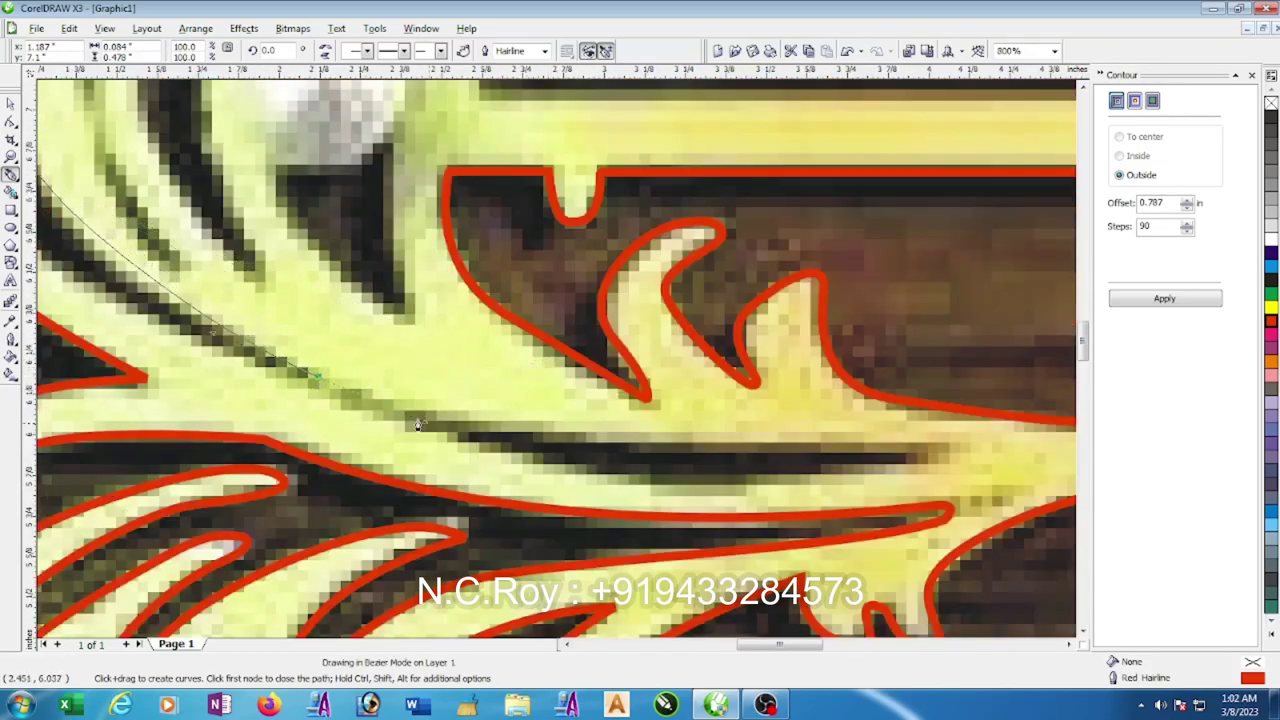
{"action": "left_click_drag", "start_coordinate": [630, 442], "coordinate": [705, 447]}
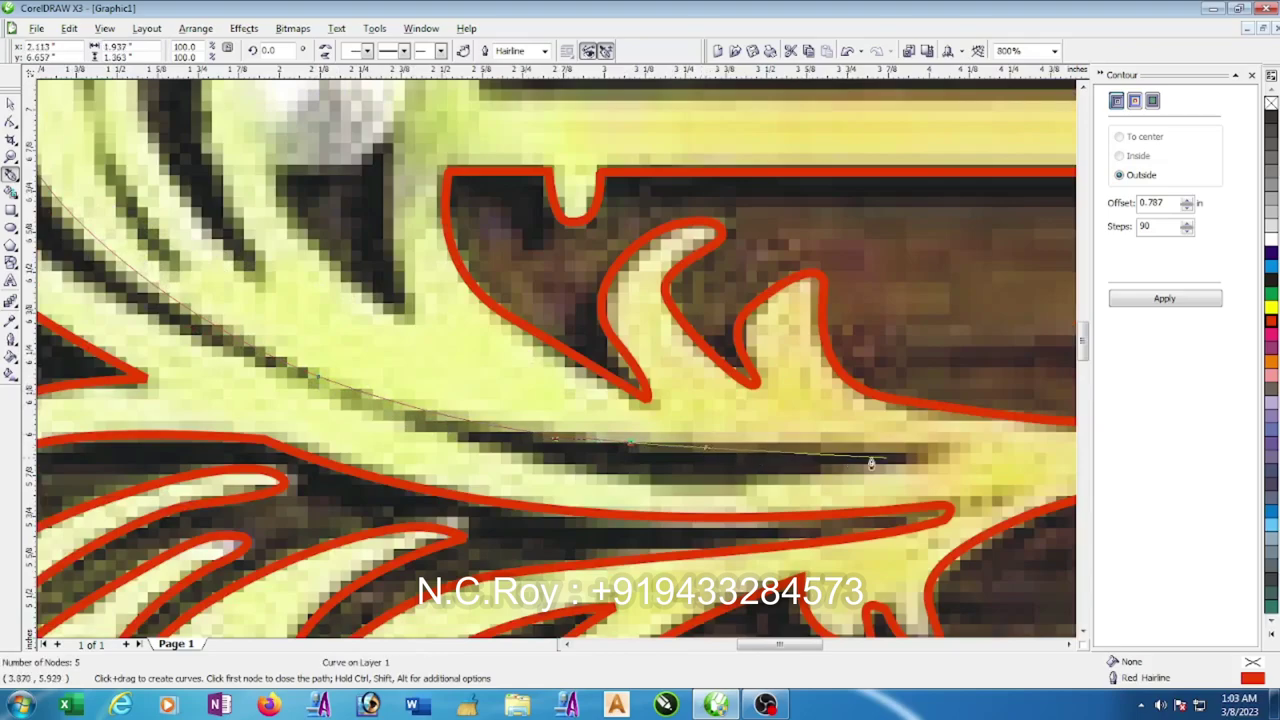
{"action": "left_click_drag", "start_coordinate": [931, 455], "coordinate": [936, 472]}
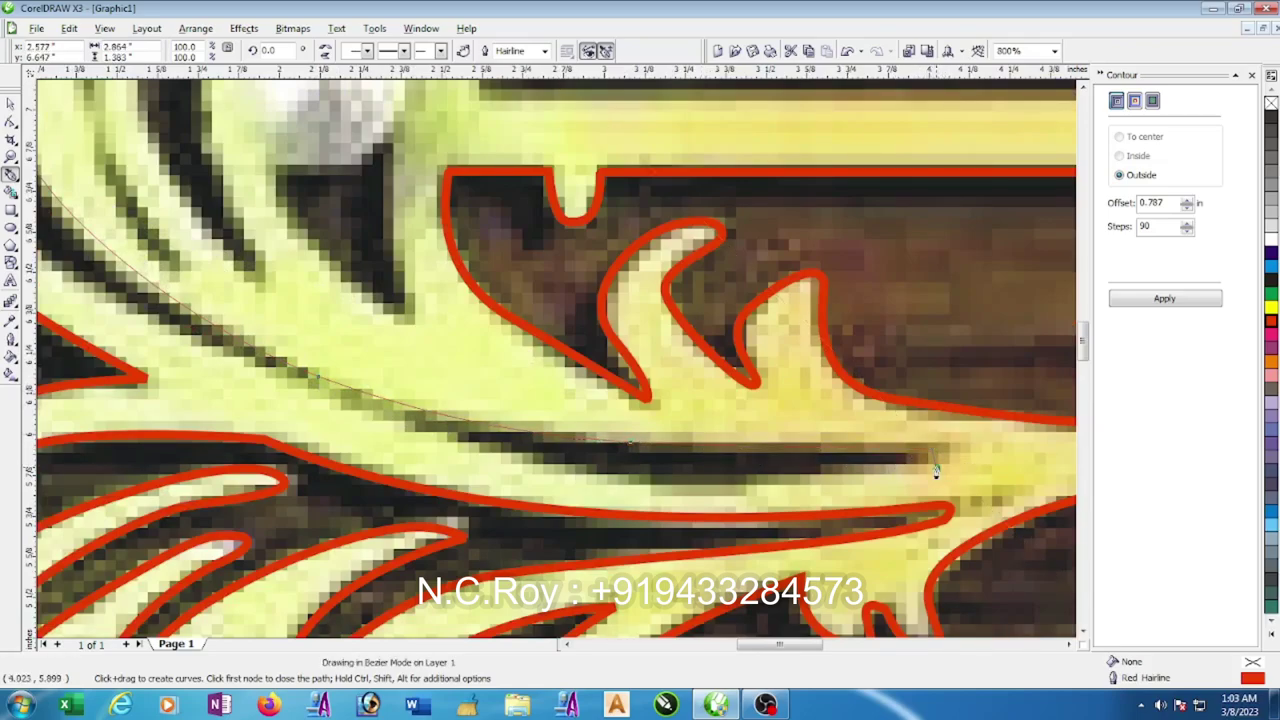
{"action": "scroll", "coordinate": [686, 480], "scroll_direction": "down", "scroll_amount": 1}
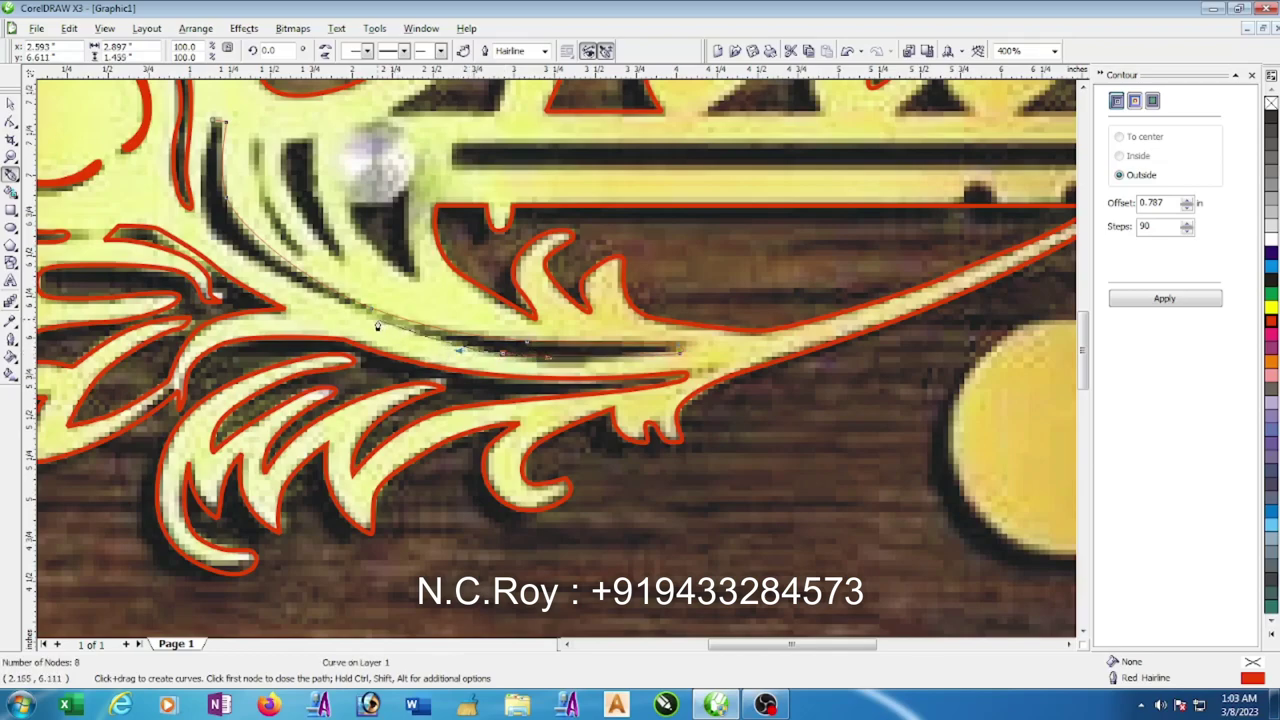
- Trace back along the stem's lower edge, close the 10-node sliver and fill it red
{"action": "left_click_drag", "start_coordinate": [376, 314], "coordinate": [363, 320]}
{"action": "left_click_drag", "start_coordinate": [210, 228], "coordinate": [201, 221]}
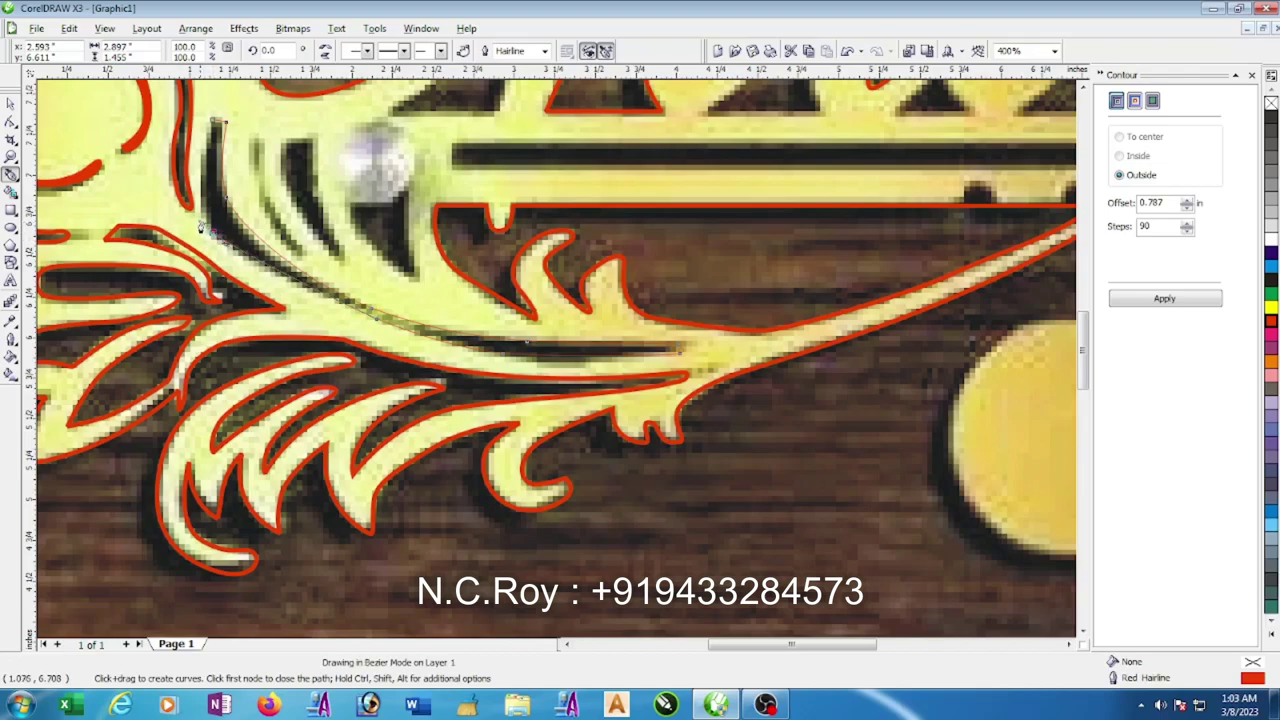
{"action": "left_click", "coordinate": [212, 120]}
{"action": "scroll", "coordinate": [572, 388], "scroll_direction": "up", "scroll_amount": 1}
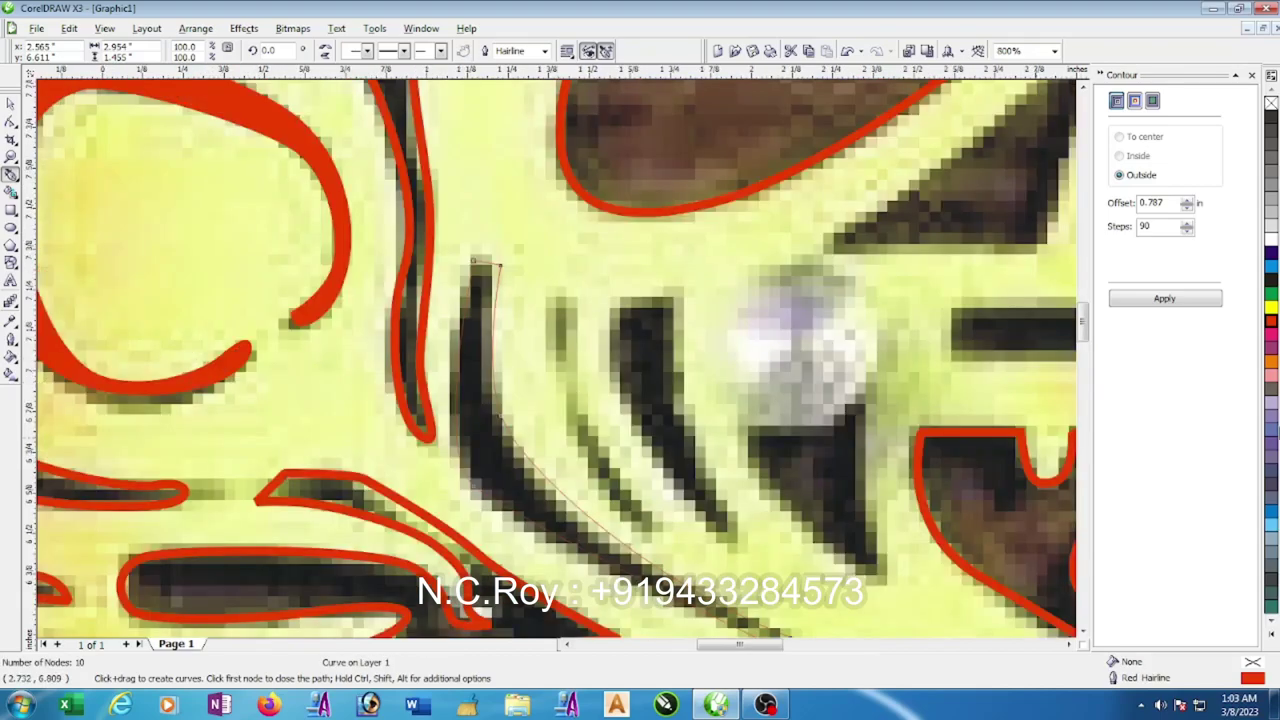
{"action": "left_click", "coordinate": [1271, 322]}
{"action": "scroll", "coordinate": [486, 330], "scroll_direction": "down", "scroll_amount": 1}
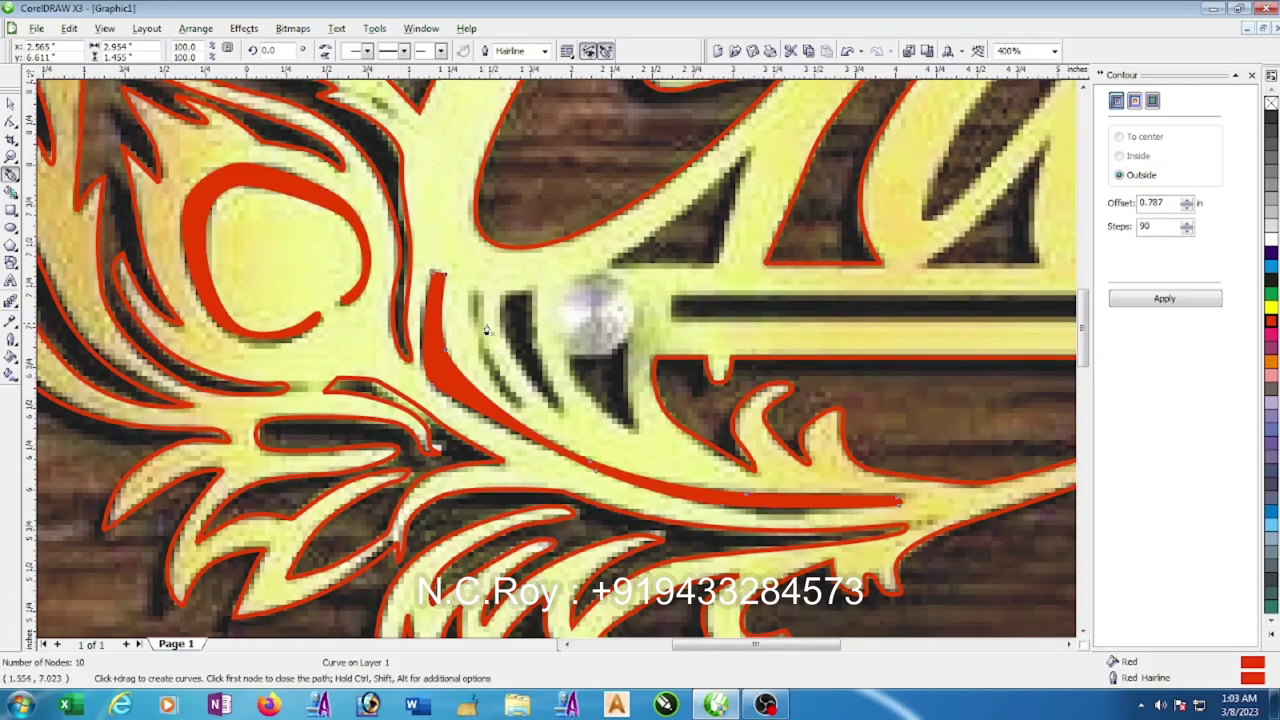
- Set a new outline width on the finished sliver and deselect it
{"action": "left_click", "coordinate": [9, 341]}
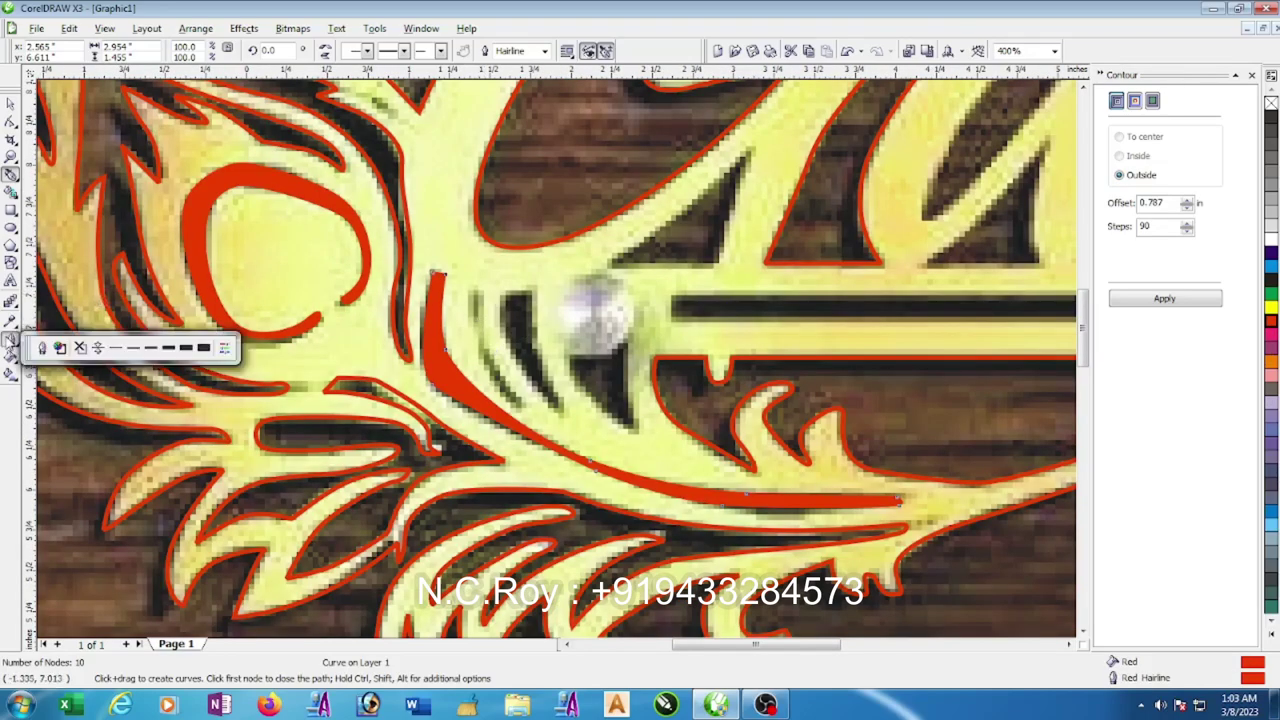
{"action": "left_click", "coordinate": [138, 350]}
{"action": "key", "text": "Escape"}
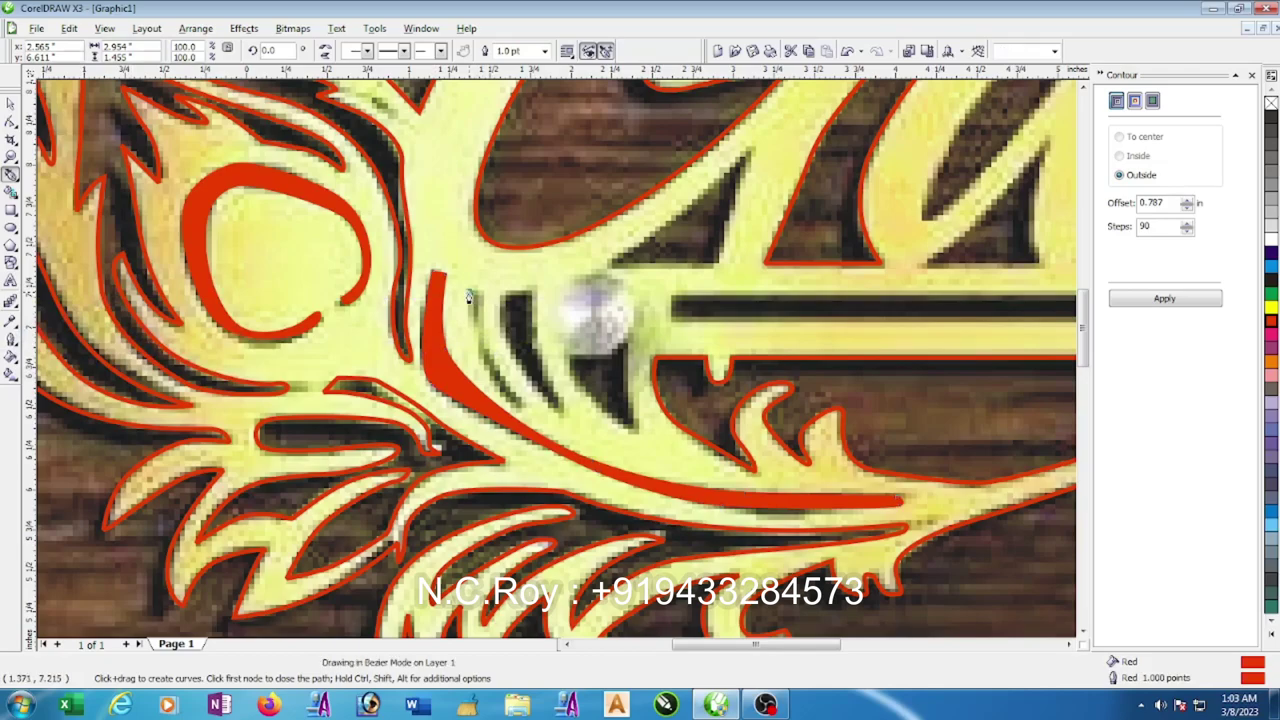
- Trace and close the narrow sliver along the strand by the feather's eye
{"action": "left_click", "coordinate": [474, 293]}
{"action": "scroll", "coordinate": [488, 340], "scroll_direction": "up", "scroll_amount": 1}
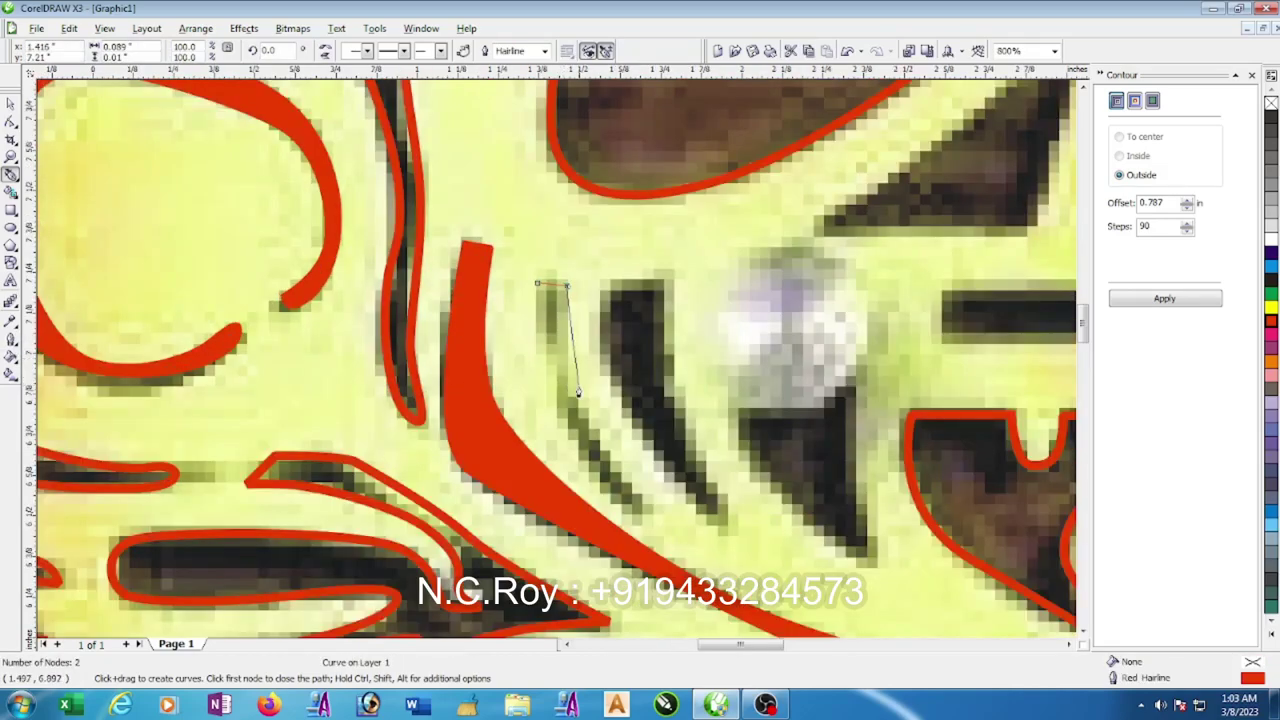
{"action": "left_click_drag", "start_coordinate": [575, 398], "coordinate": [594, 446]}
{"action": "left_click", "coordinate": [650, 508]}
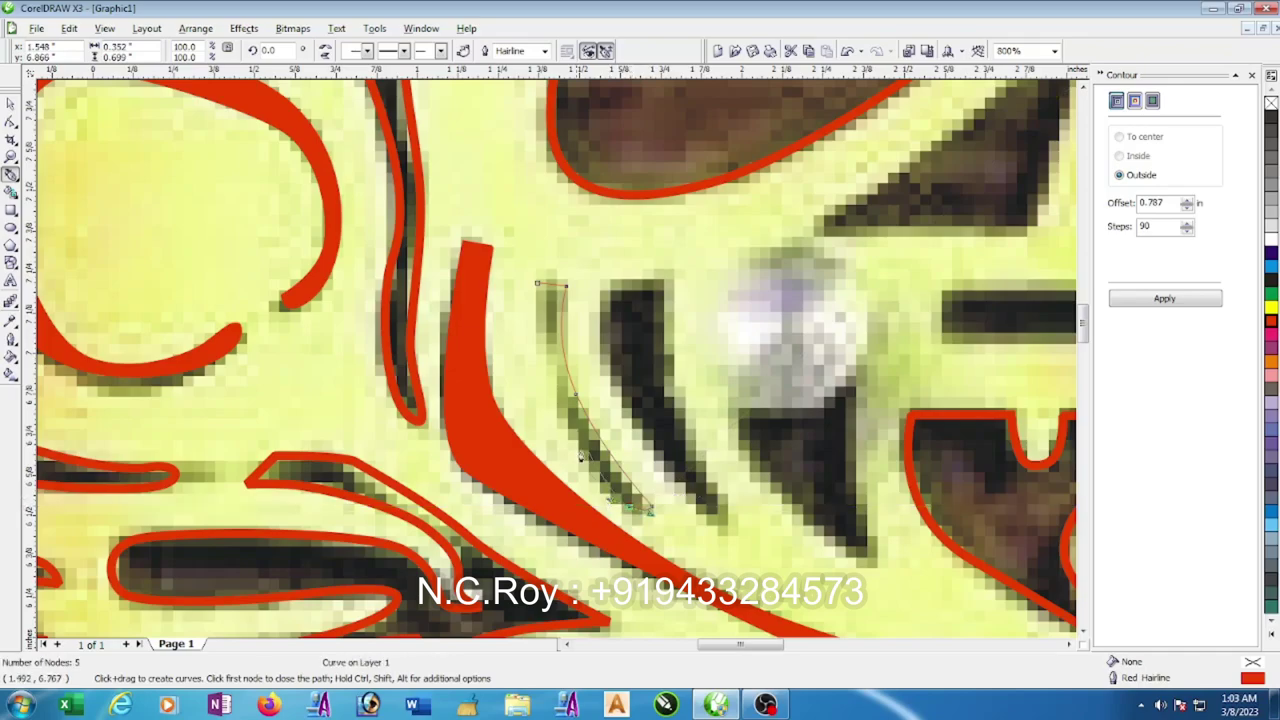
{"action": "left_click", "coordinate": [537, 283]}
{"action": "left_click_drag", "start_coordinate": [537, 283], "coordinate": [541, 400]}
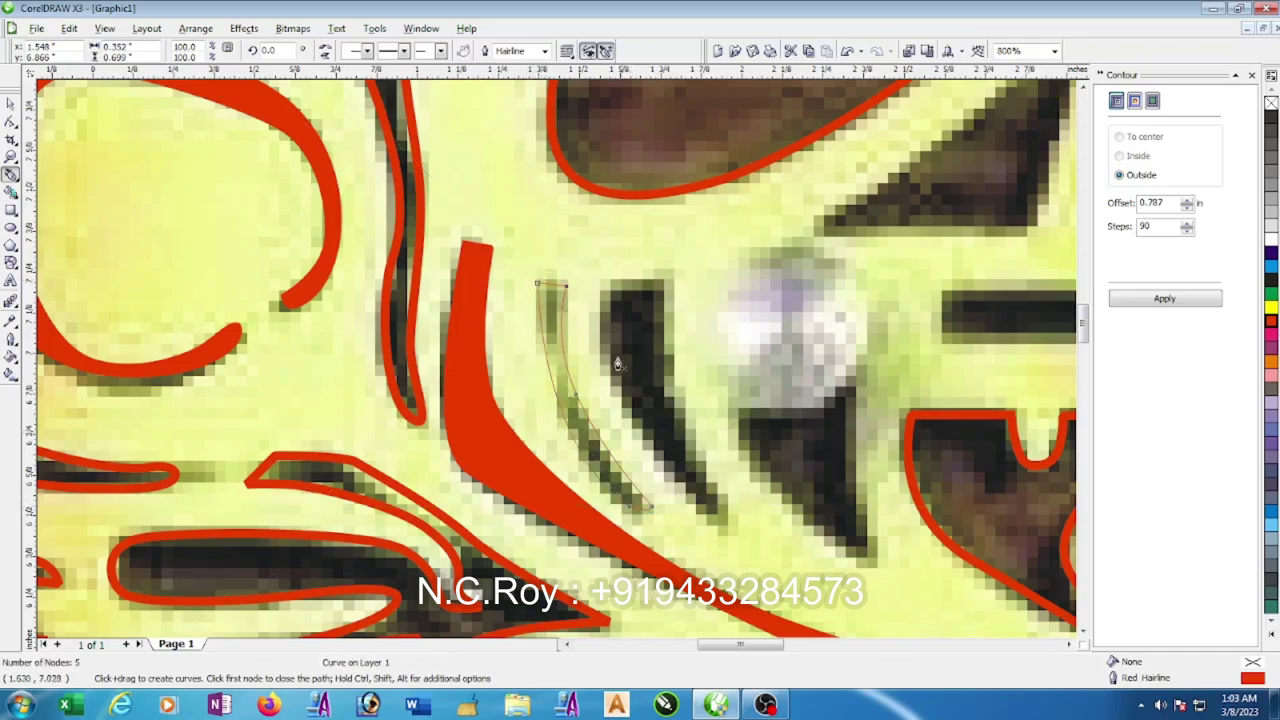
- Outline the adjacent dark wedge down to its lower tip and back to its top
{"action": "left_click", "coordinate": [610, 284]}
{"action": "left_click_drag", "start_coordinate": [605, 368], "coordinate": [618, 406]}
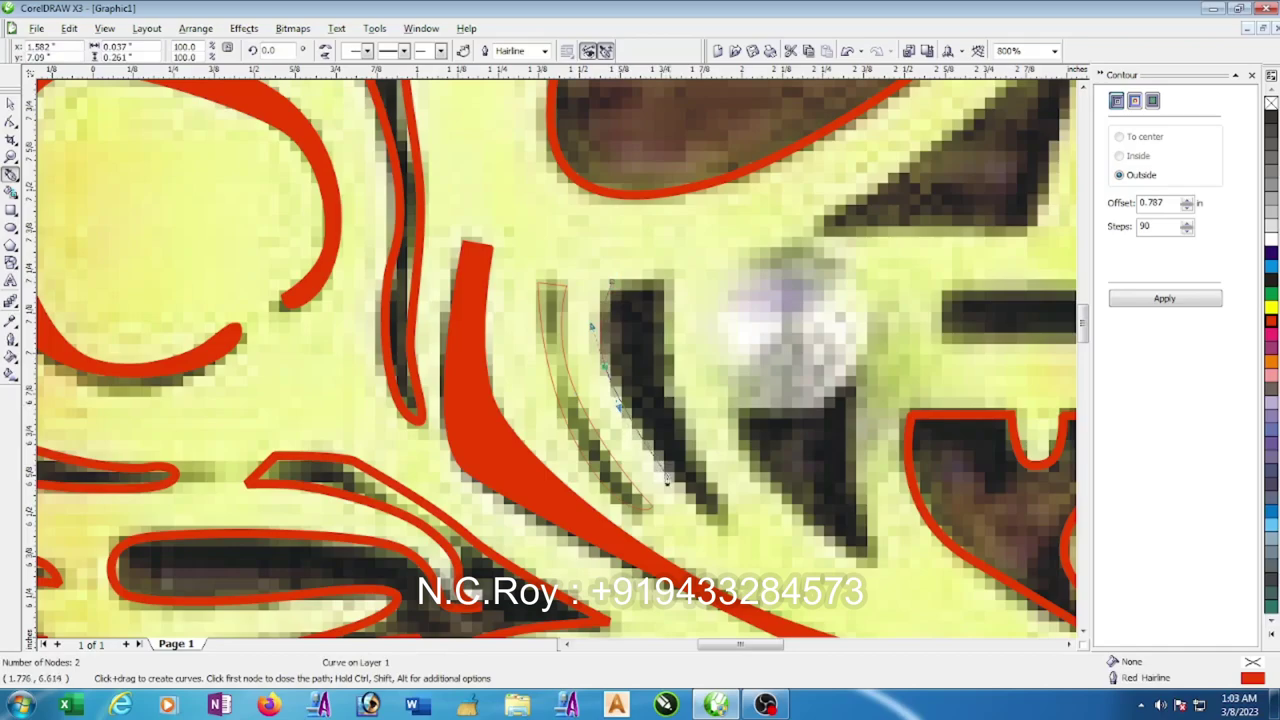
{"action": "left_click_drag", "start_coordinate": [696, 514], "coordinate": [724, 535]}
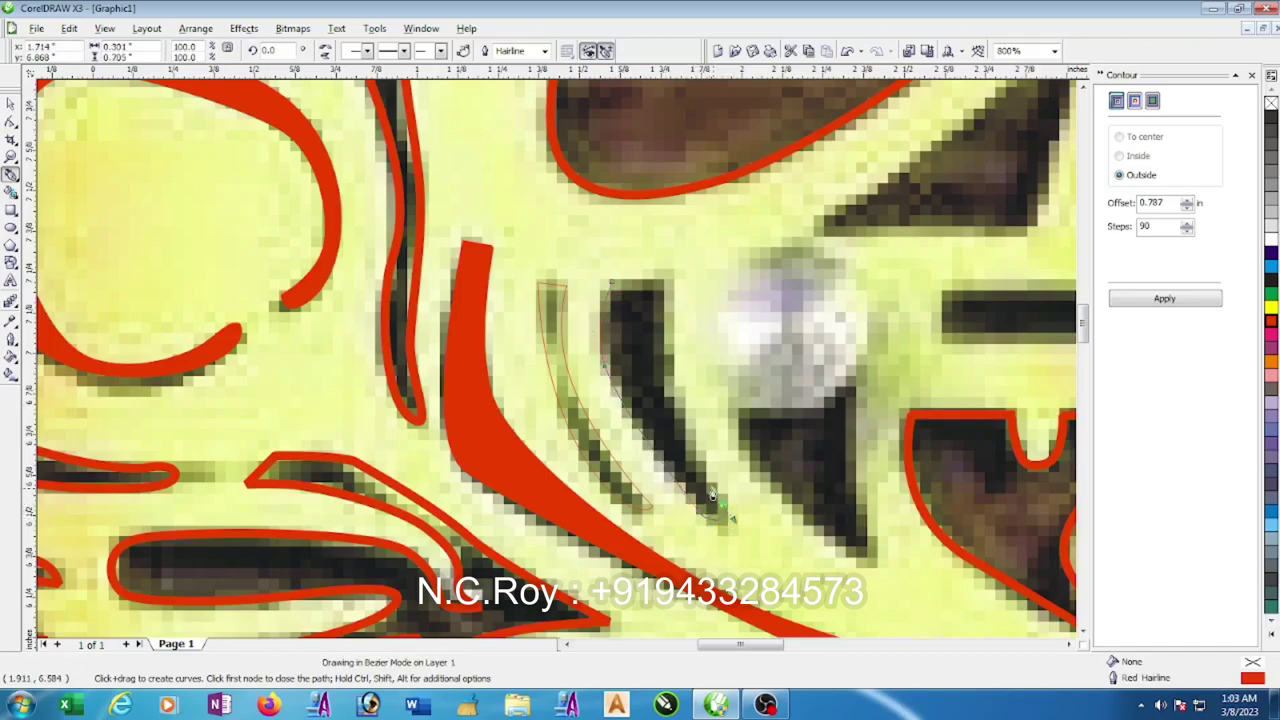
{"action": "left_click_drag", "start_coordinate": [658, 403], "coordinate": [668, 322]}
{"action": "left_click", "coordinate": [673, 285]}
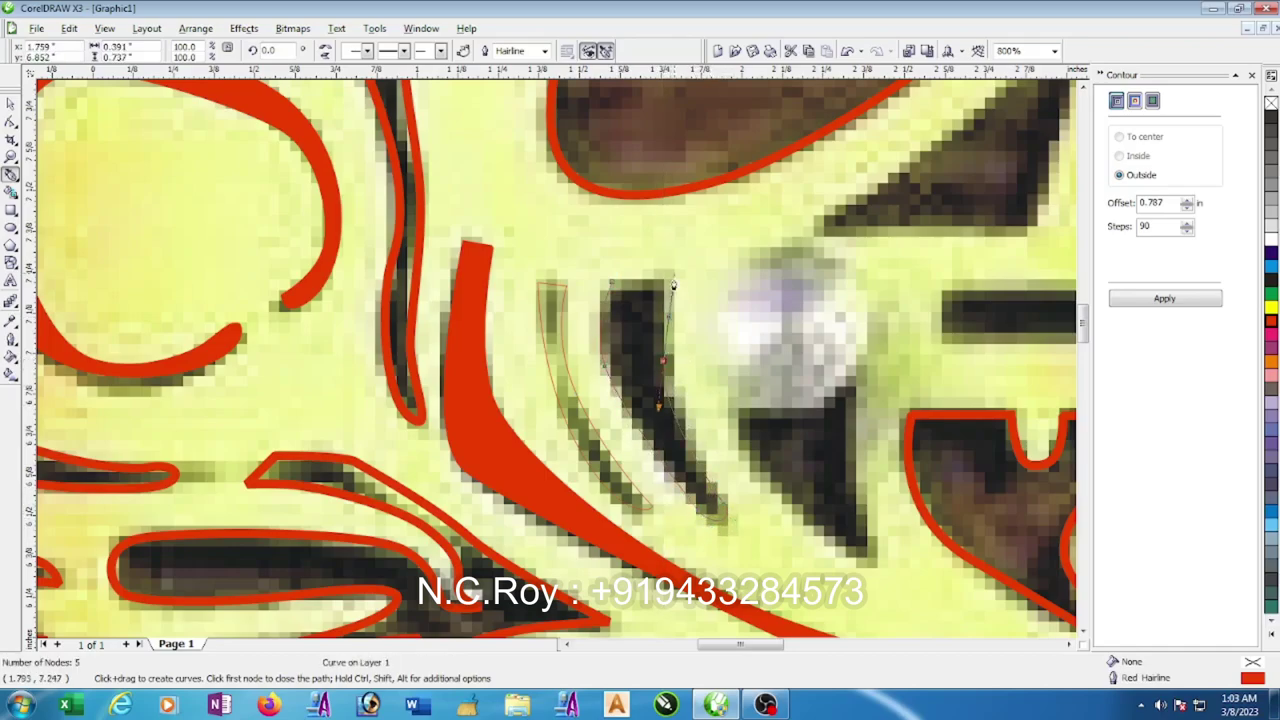
{"action": "left_click_drag", "start_coordinate": [655, 278], "coordinate": [632, 283]}
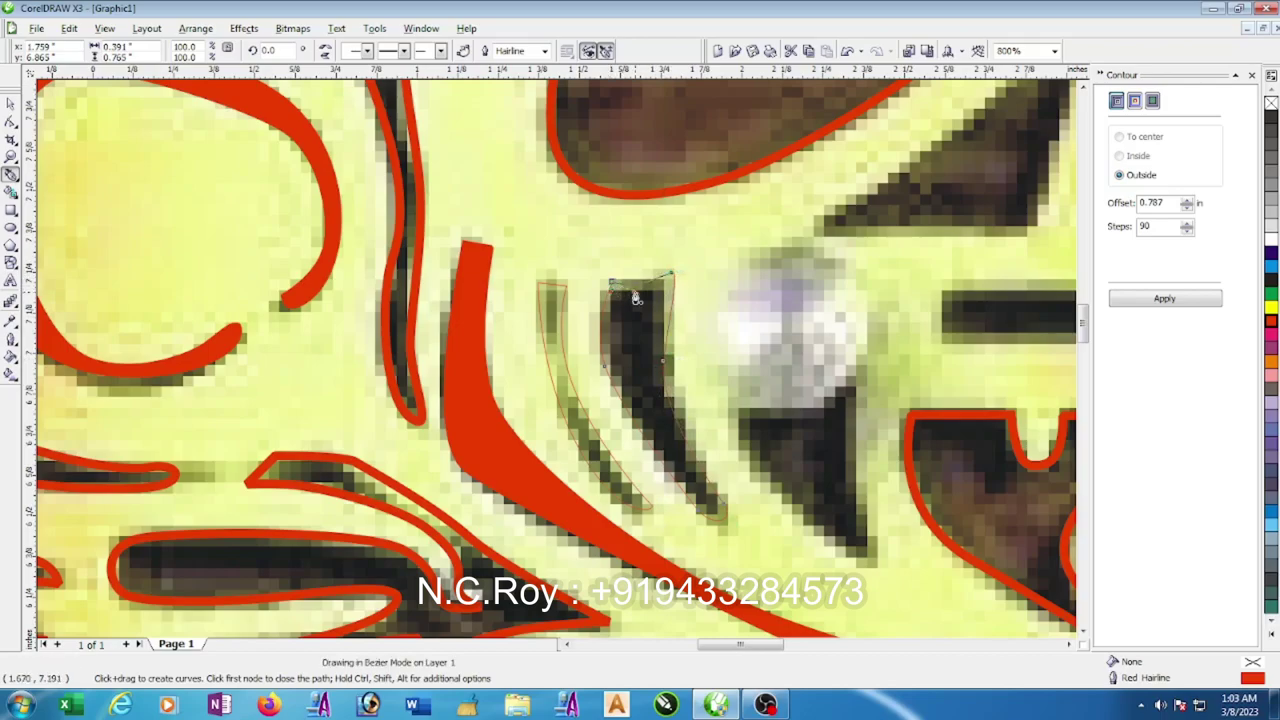
{"action": "scroll", "coordinate": [637, 290], "scroll_direction": "down", "scroll_amount": 1}
{"action": "scroll", "coordinate": [548, 369], "scroll_direction": "up", "scroll_amount": 1}
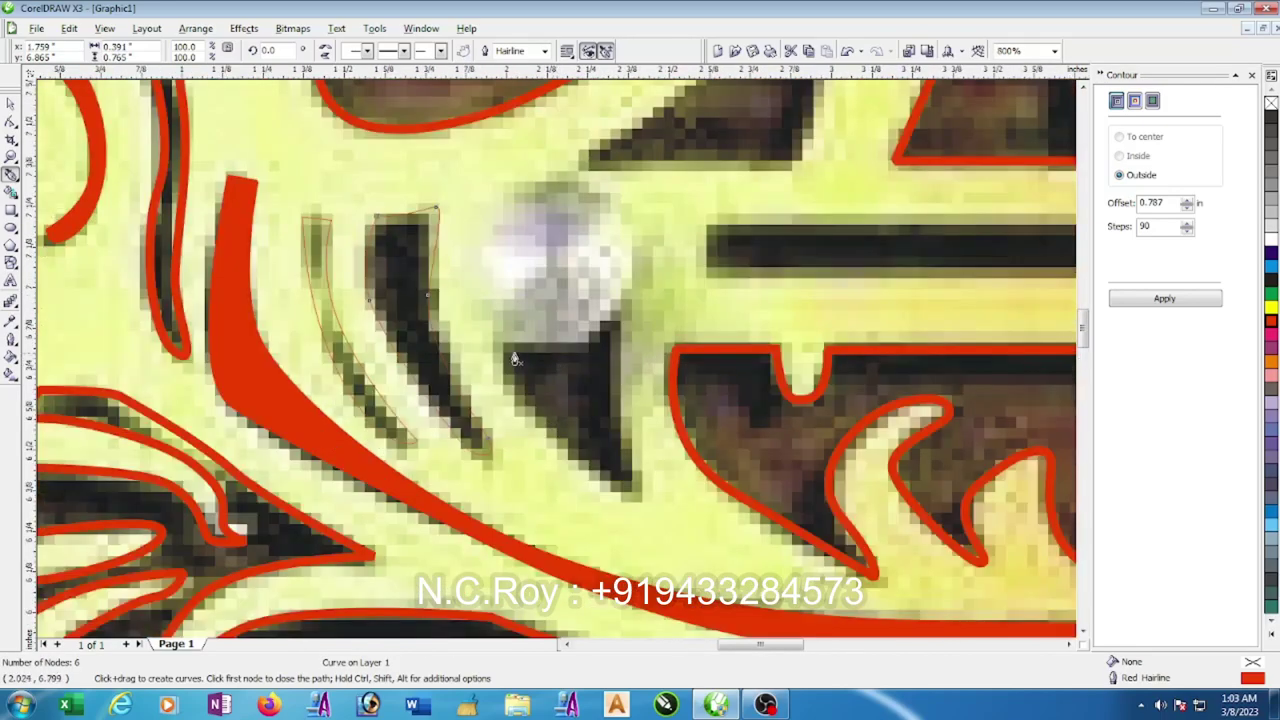
{"action": "scroll", "coordinate": [556, 364], "scroll_direction": "down", "scroll_amount": 1}
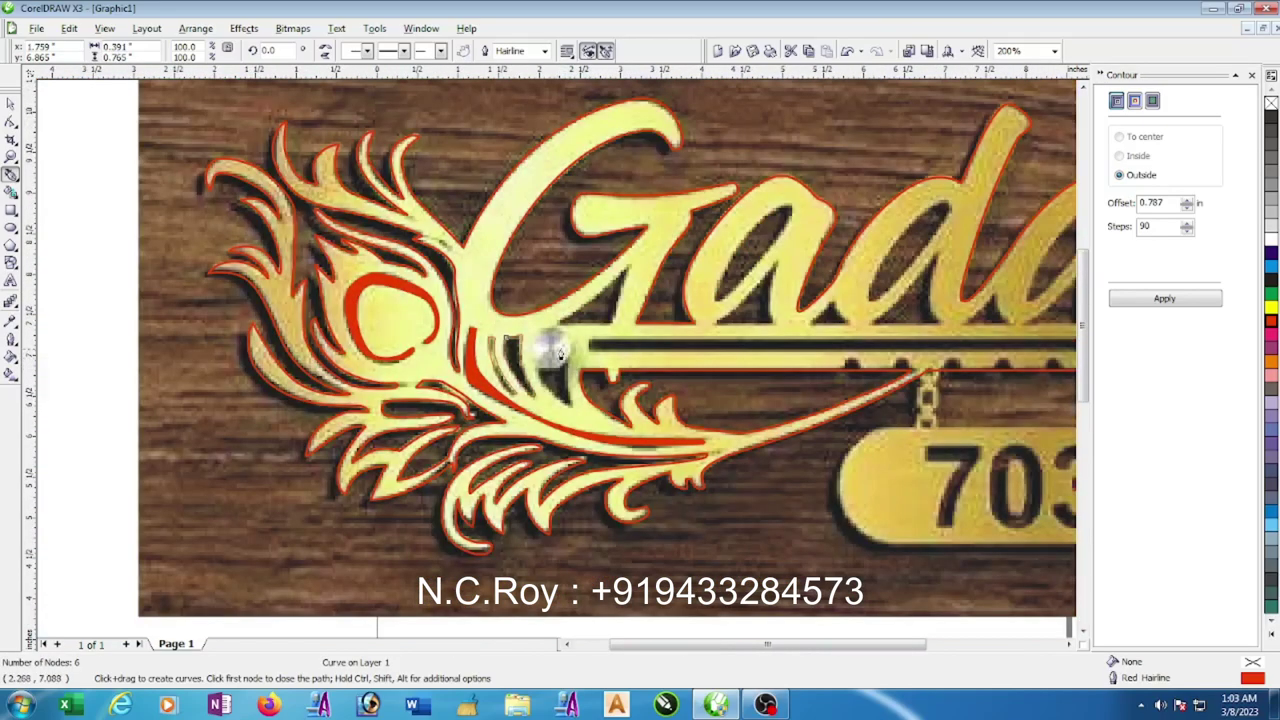
{"action": "scroll", "coordinate": [560, 353], "scroll_direction": "up", "scroll_amount": 1}
- Draw a closed three-node triangle around the dark notch beside the left silver dot
{"action": "left_click", "coordinate": [541, 326]}
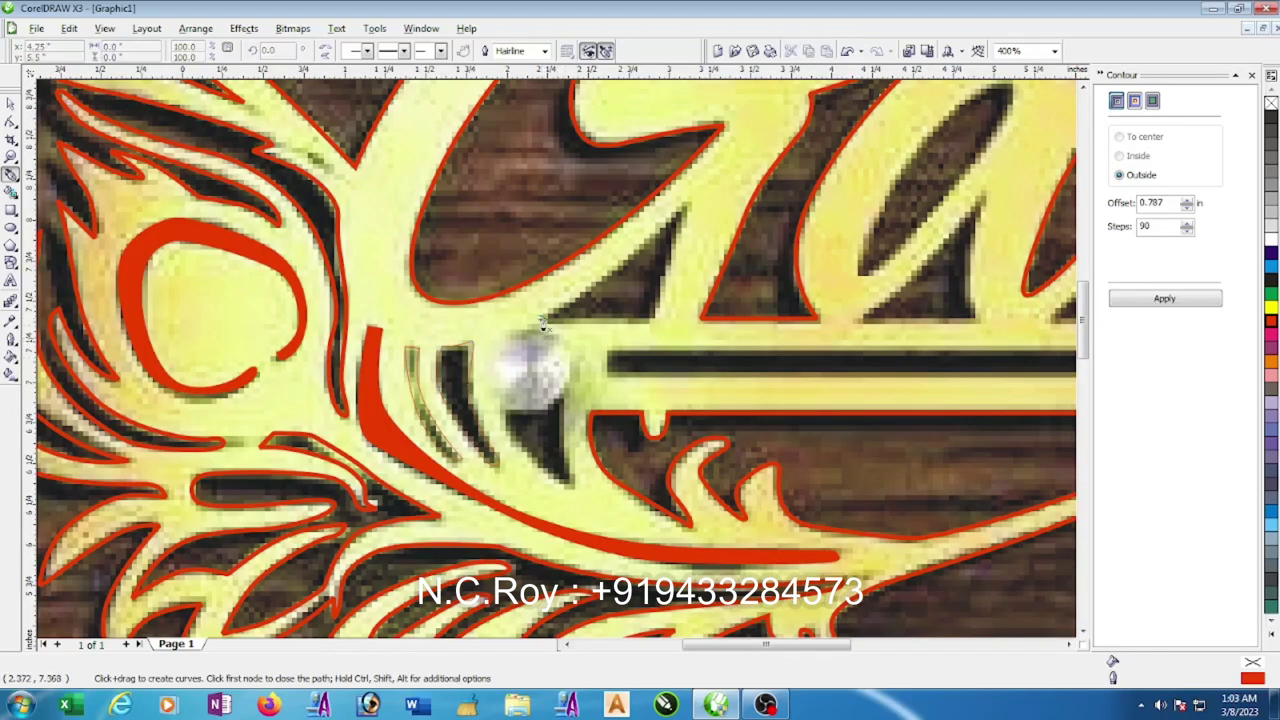
{"action": "left_click", "coordinate": [649, 325]}
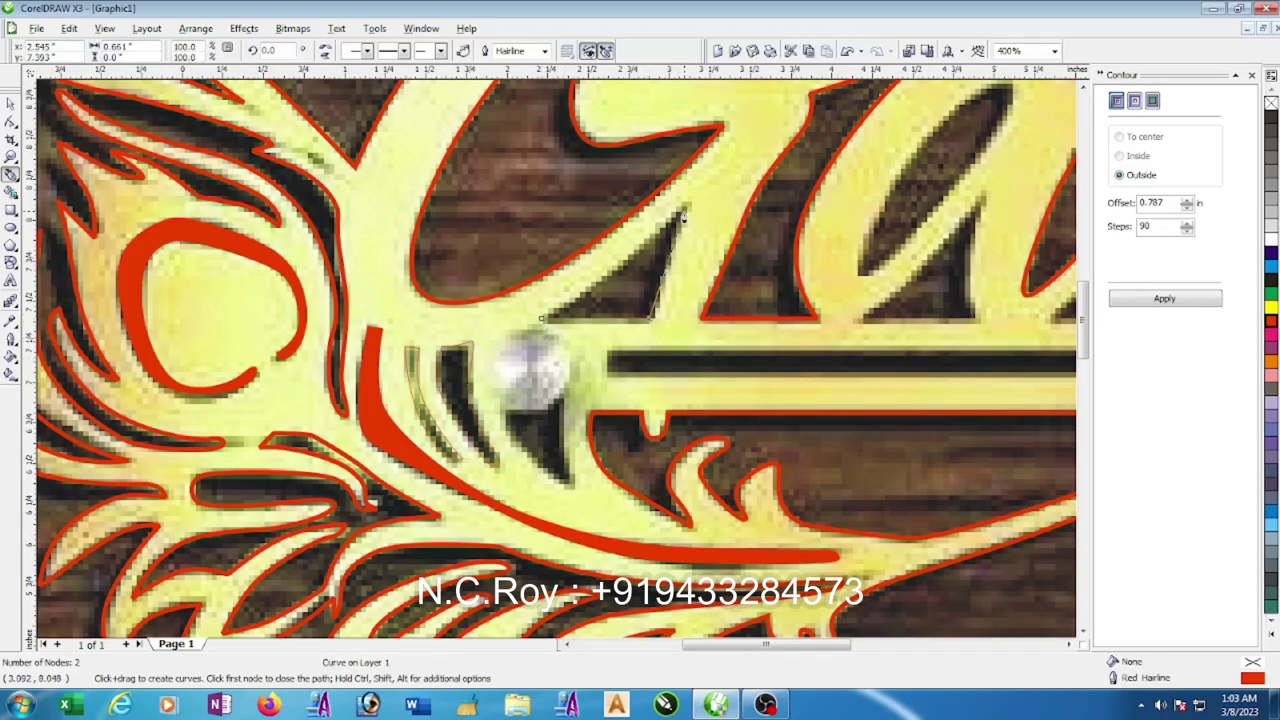
{"action": "left_click", "coordinate": [686, 211]}
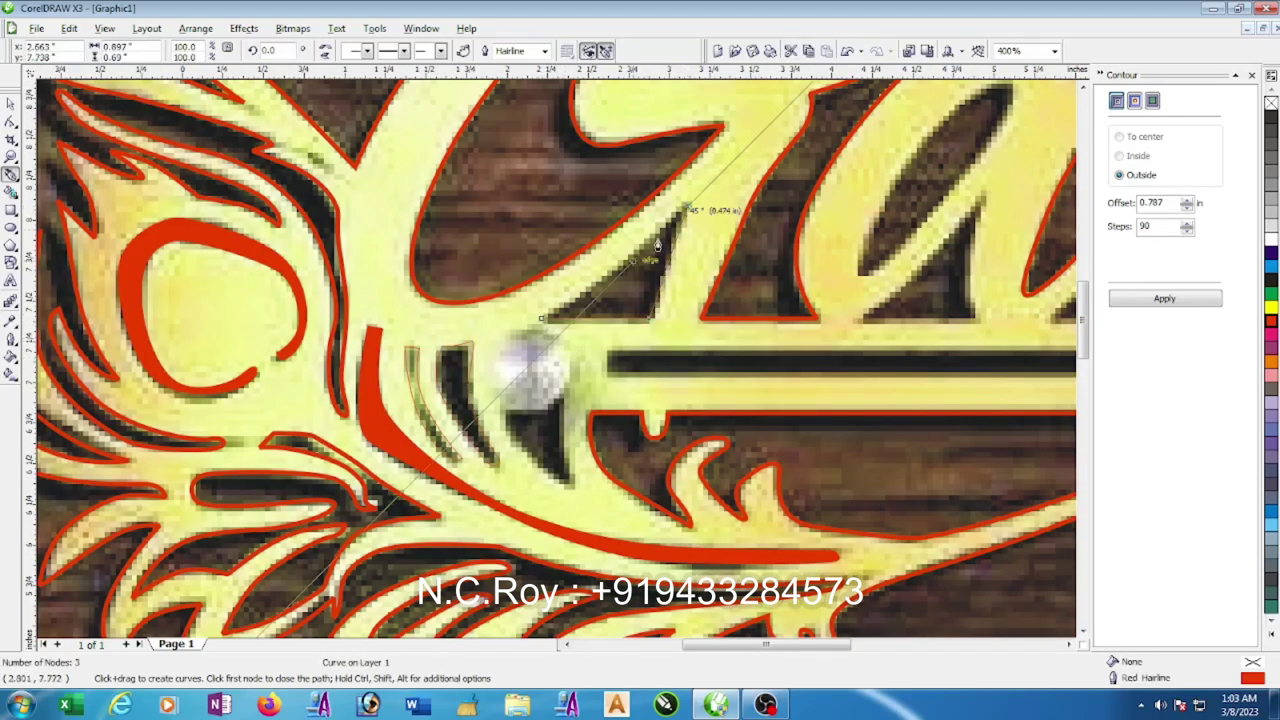
{"action": "left_click", "coordinate": [541, 321]}
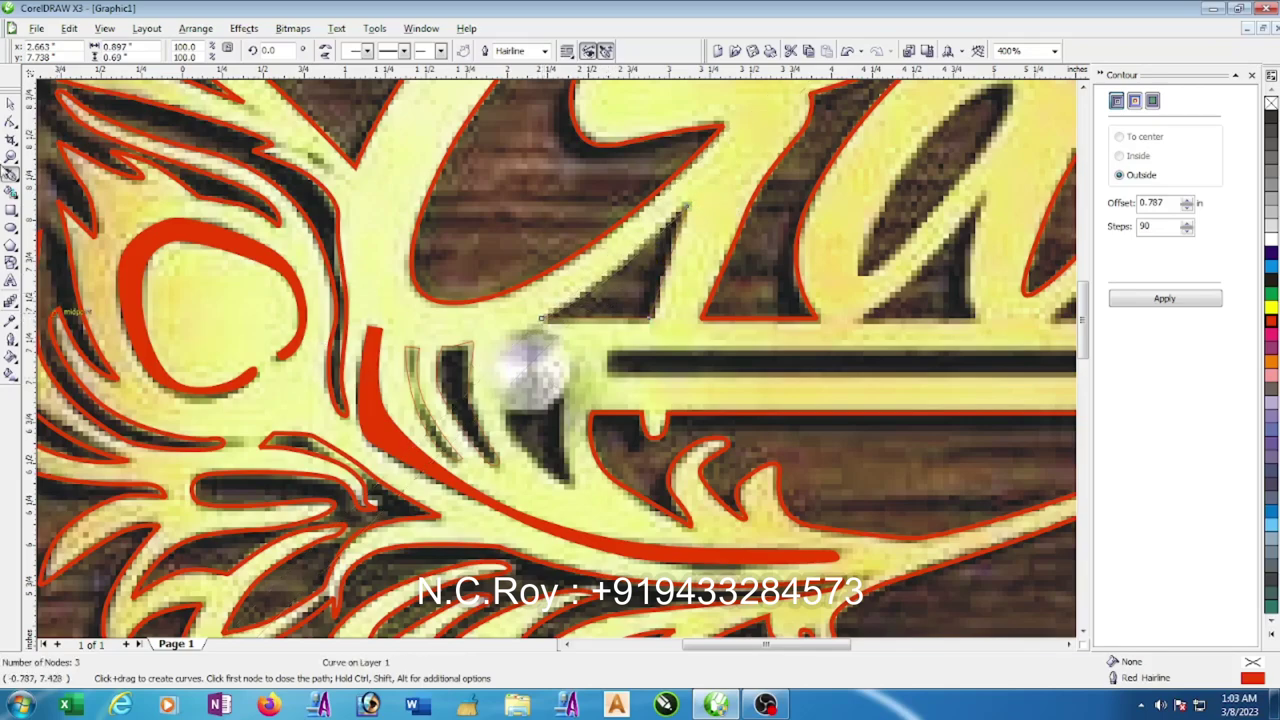
{"action": "left_click", "coordinate": [10, 103]}
{"action": "scroll", "coordinate": [409, 309], "scroll_direction": "down", "scroll_amount": 2}
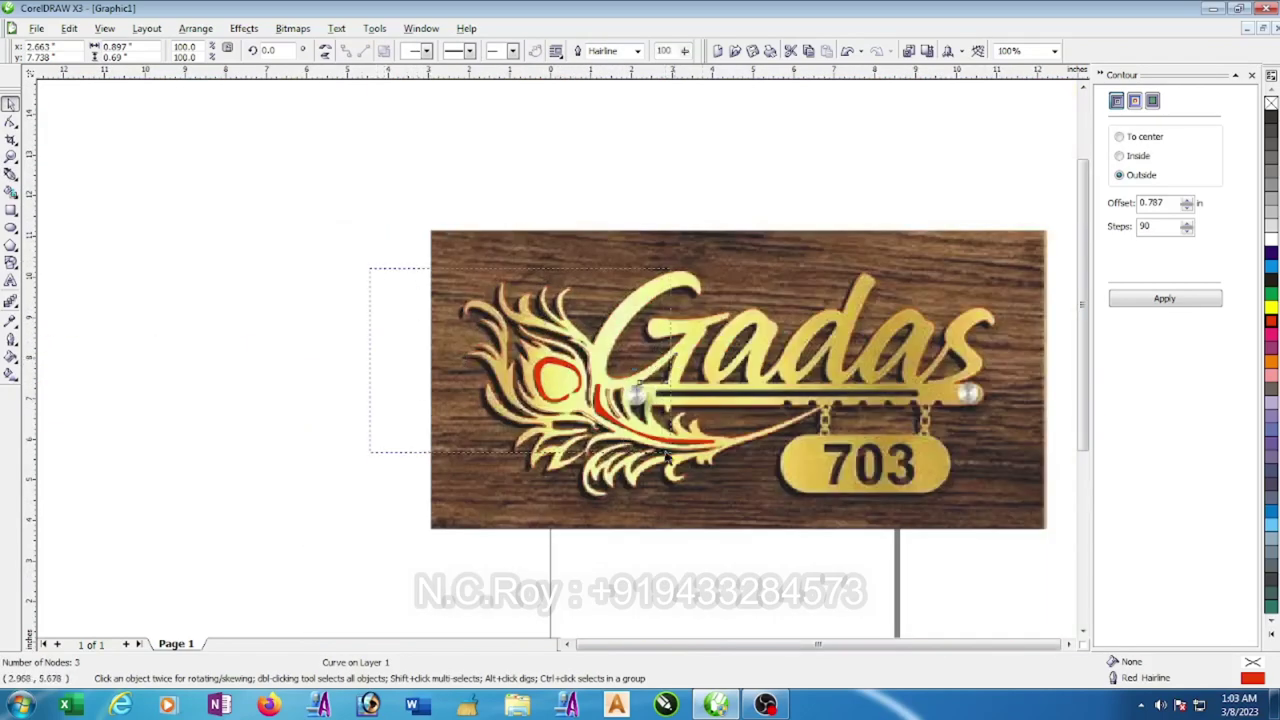
- Outline the dark triangular gap below the left silver dot with a closed five-node curve
{"action": "left_click_drag", "start_coordinate": [667, 455], "coordinate": [772, 512]}
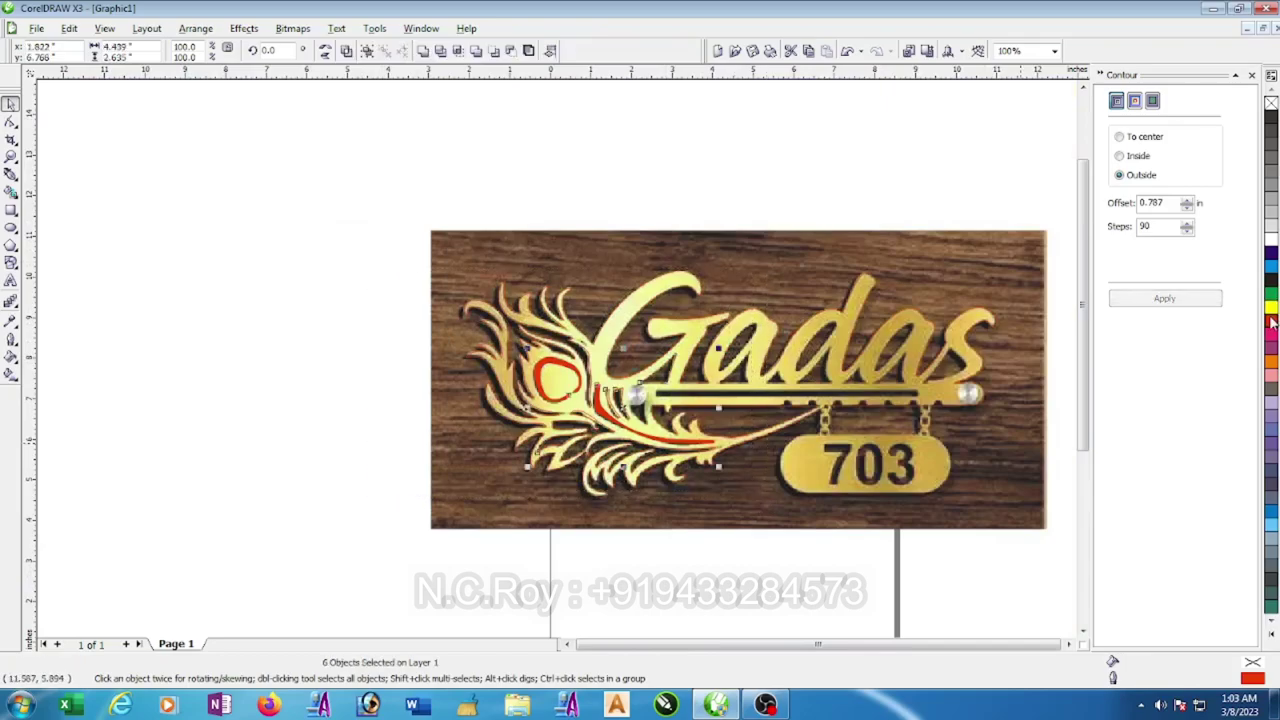
{"action": "left_click", "coordinate": [651, 571]}
{"action": "scroll", "coordinate": [418, 432], "scroll_direction": "up", "scroll_amount": 1}
{"action": "scroll", "coordinate": [418, 432], "scroll_direction": "up", "scroll_amount": 1}
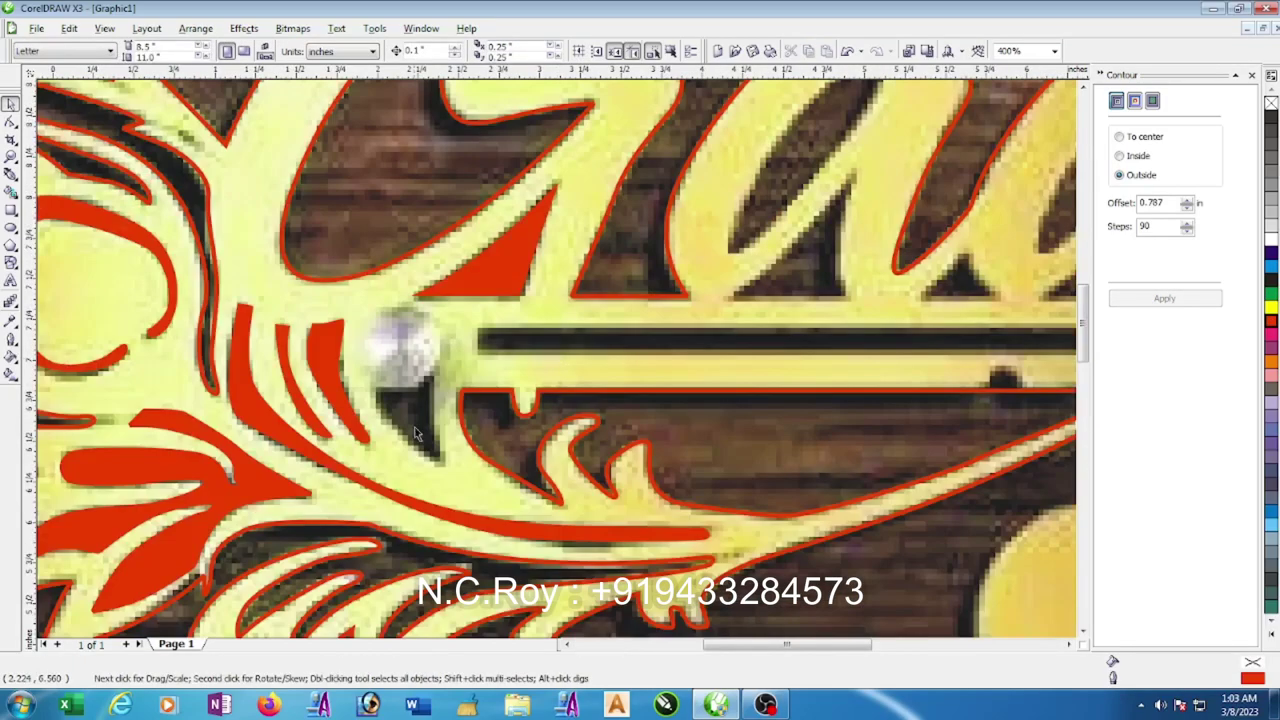
{"action": "left_click", "coordinate": [10, 176]}
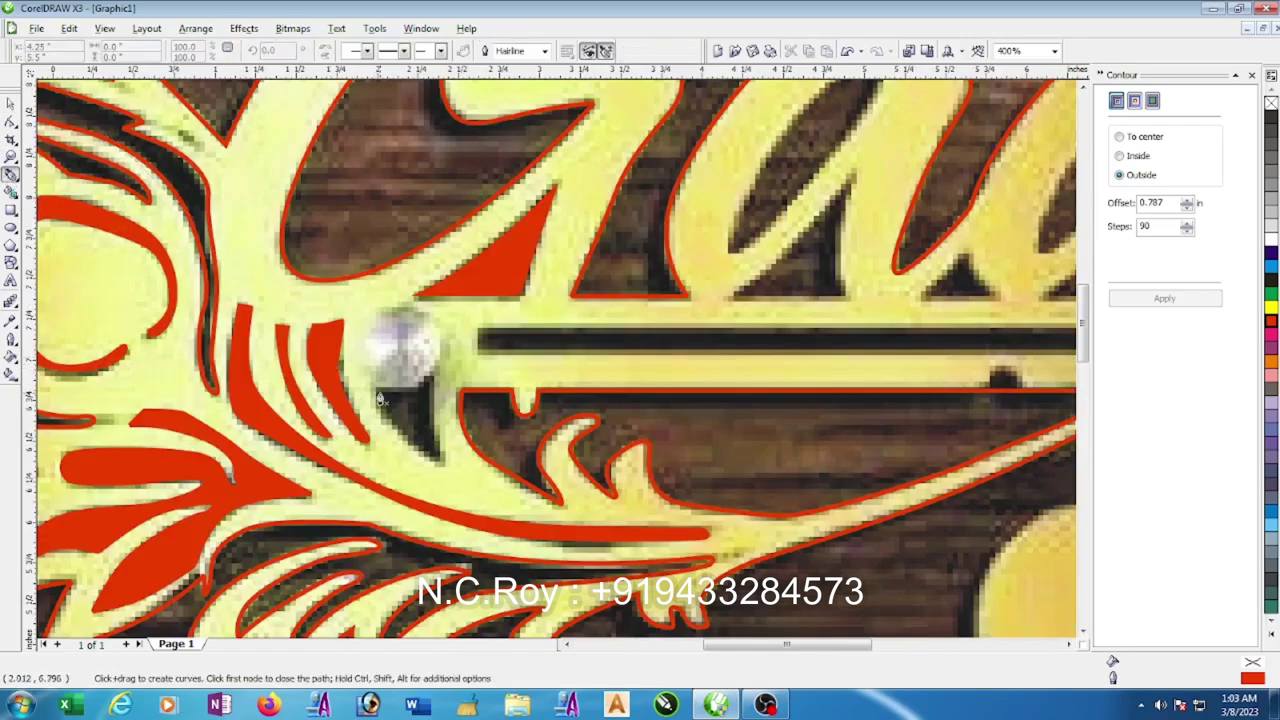
{"action": "left_click", "coordinate": [418, 396]}
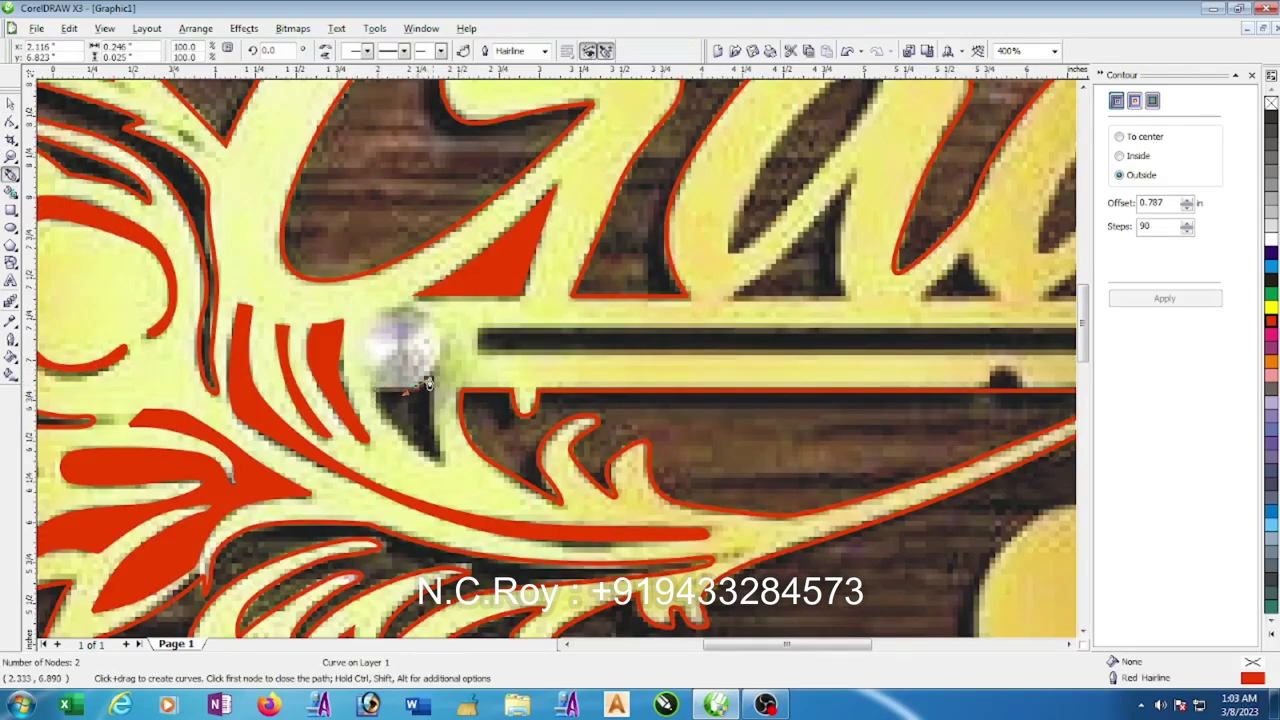
{"action": "left_click", "coordinate": [436, 370]}
{"action": "left_click", "coordinate": [430, 422]}
{"action": "left_click_drag", "start_coordinate": [430, 422], "coordinate": [433, 430]}
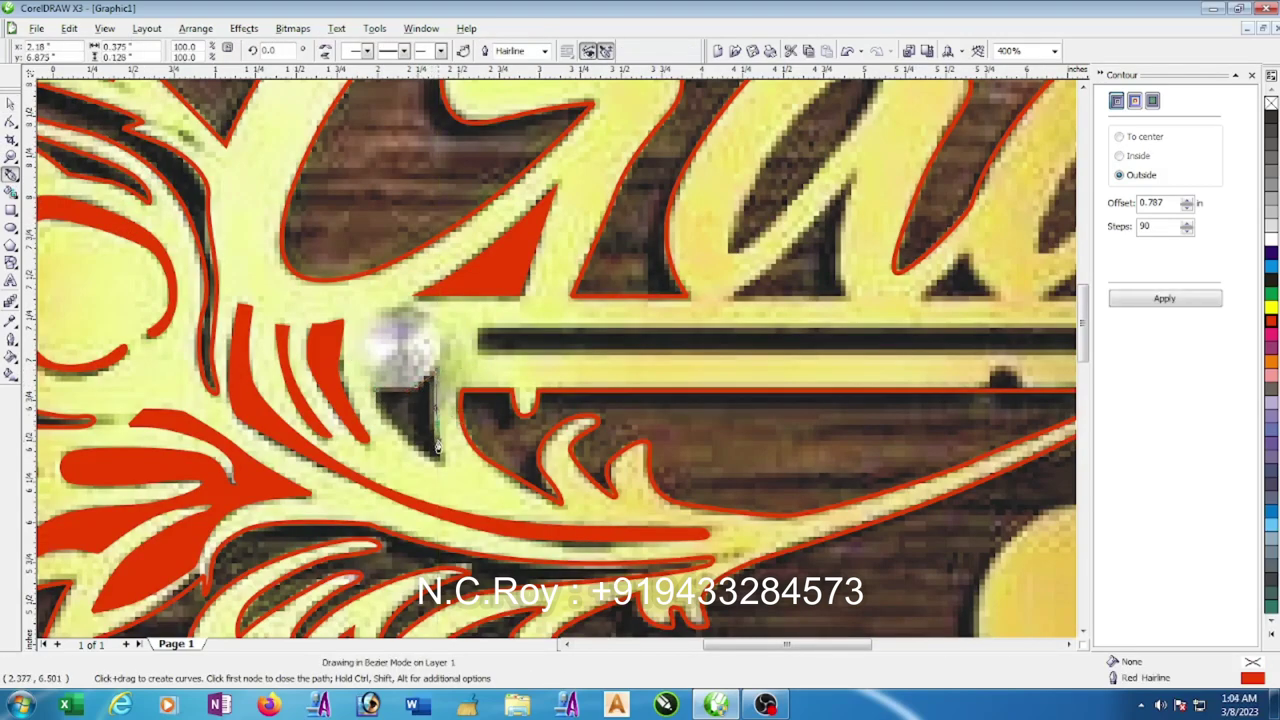
{"action": "left_click", "coordinate": [447, 462]}
{"action": "left_click", "coordinate": [385, 435]}
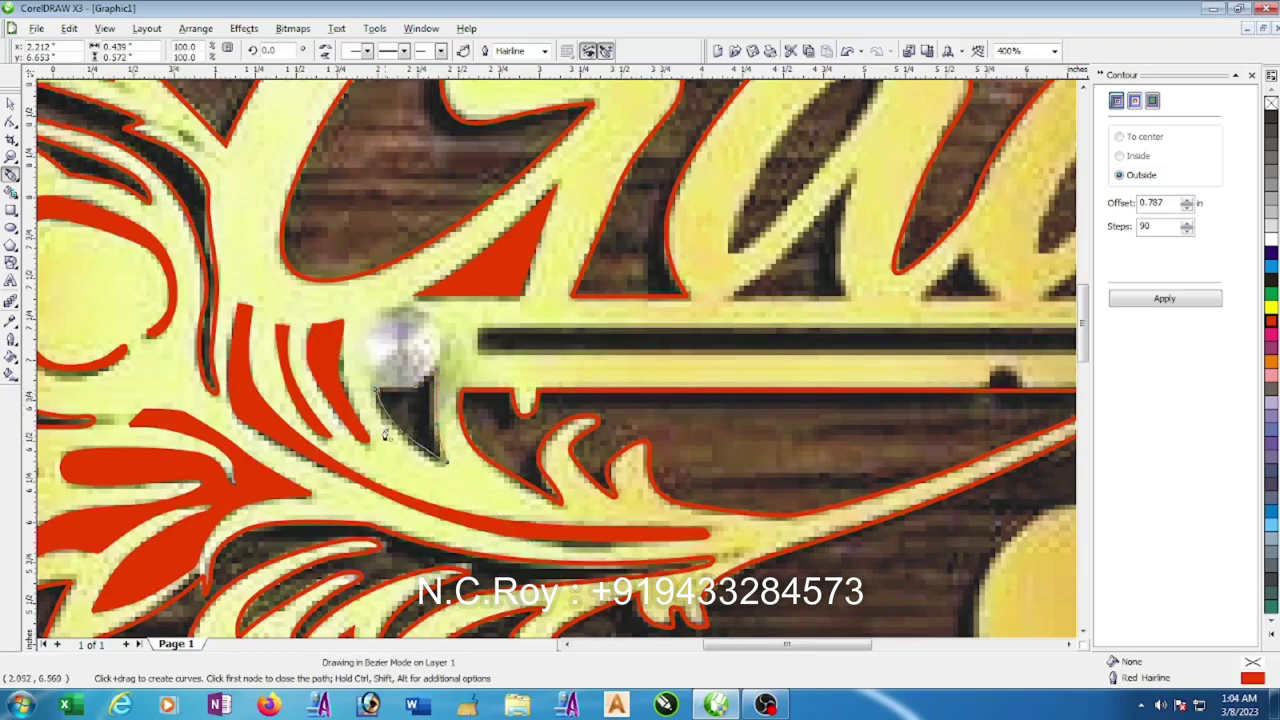
{"action": "left_click", "coordinate": [385, 436]}
{"action": "key", "text": "Escape"}
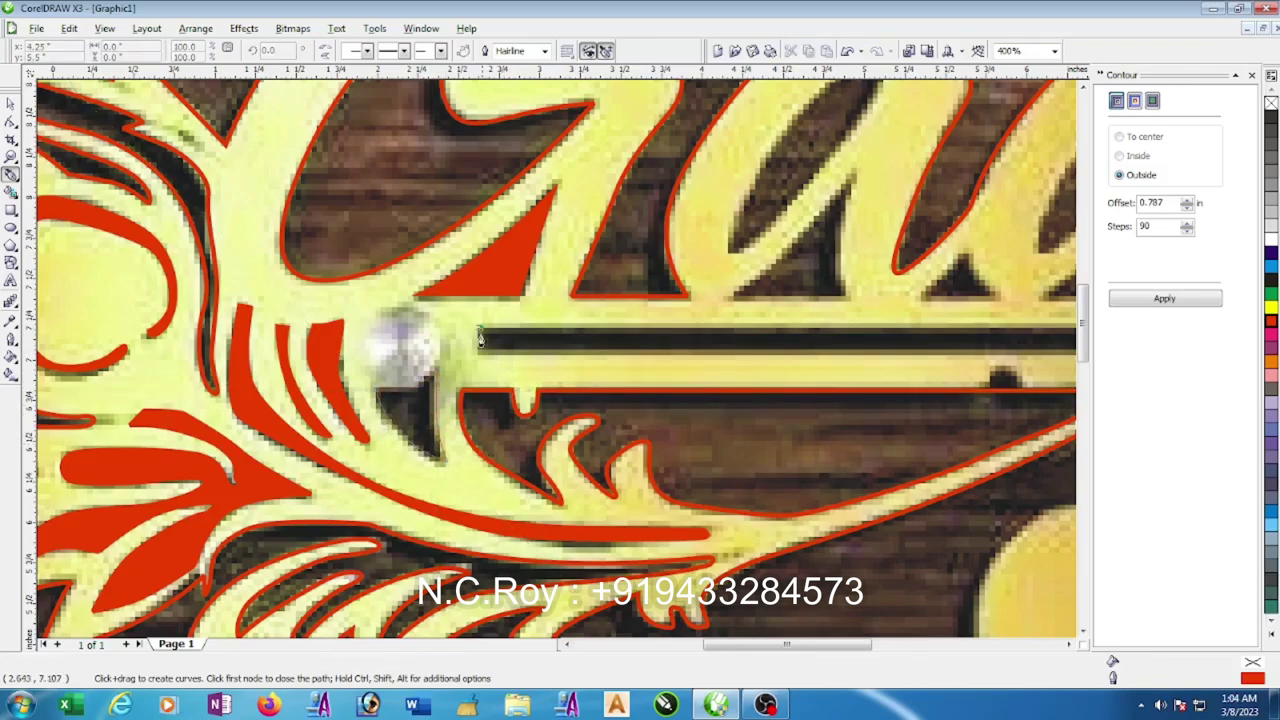
- Trace the long bar slot as a closed Bezier shape and fill it red
{"action": "left_click", "coordinate": [478, 355]}
{"action": "scroll", "coordinate": [478, 355], "scroll_direction": "down", "scroll_amount": 2}
{"action": "scroll", "coordinate": [840, 365], "scroll_direction": "up", "scroll_amount": 1}
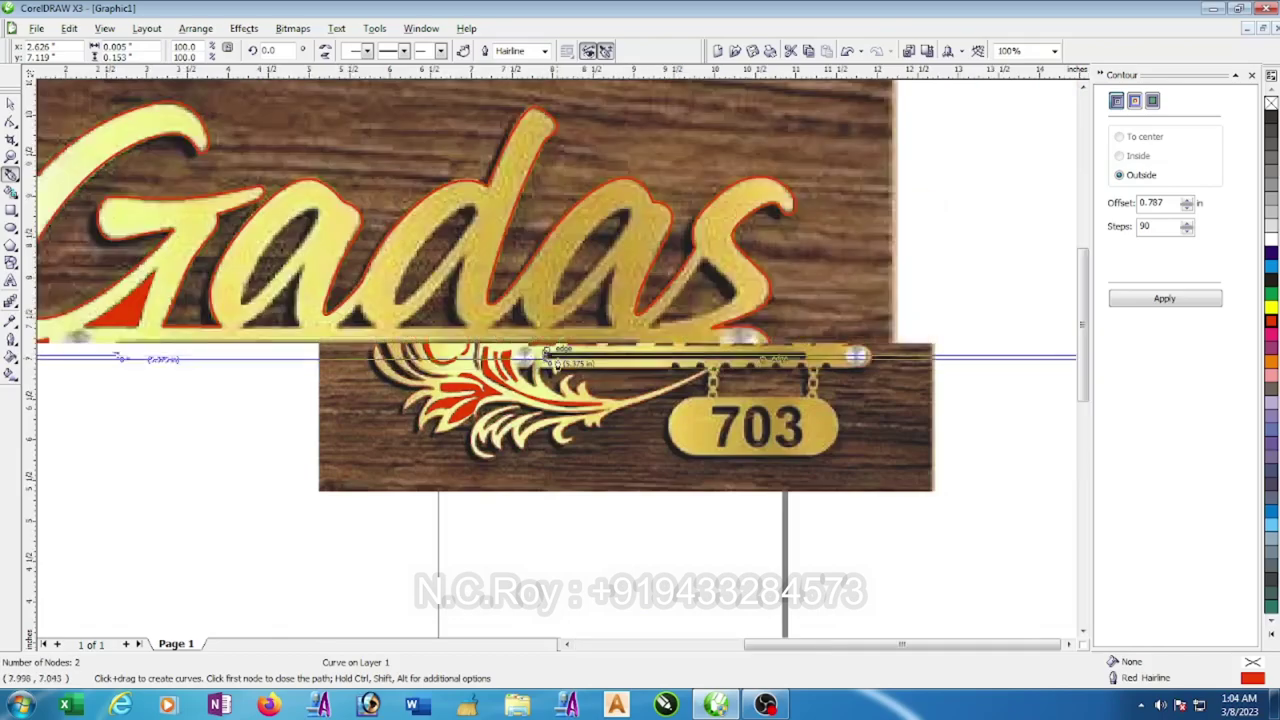
{"action": "scroll", "coordinate": [800, 385], "scroll_direction": "up", "scroll_amount": 1}
{"action": "scroll", "coordinate": [590, 363], "scroll_direction": "up", "scroll_amount": 1}
{"action": "left_click", "coordinate": [659, 364]}
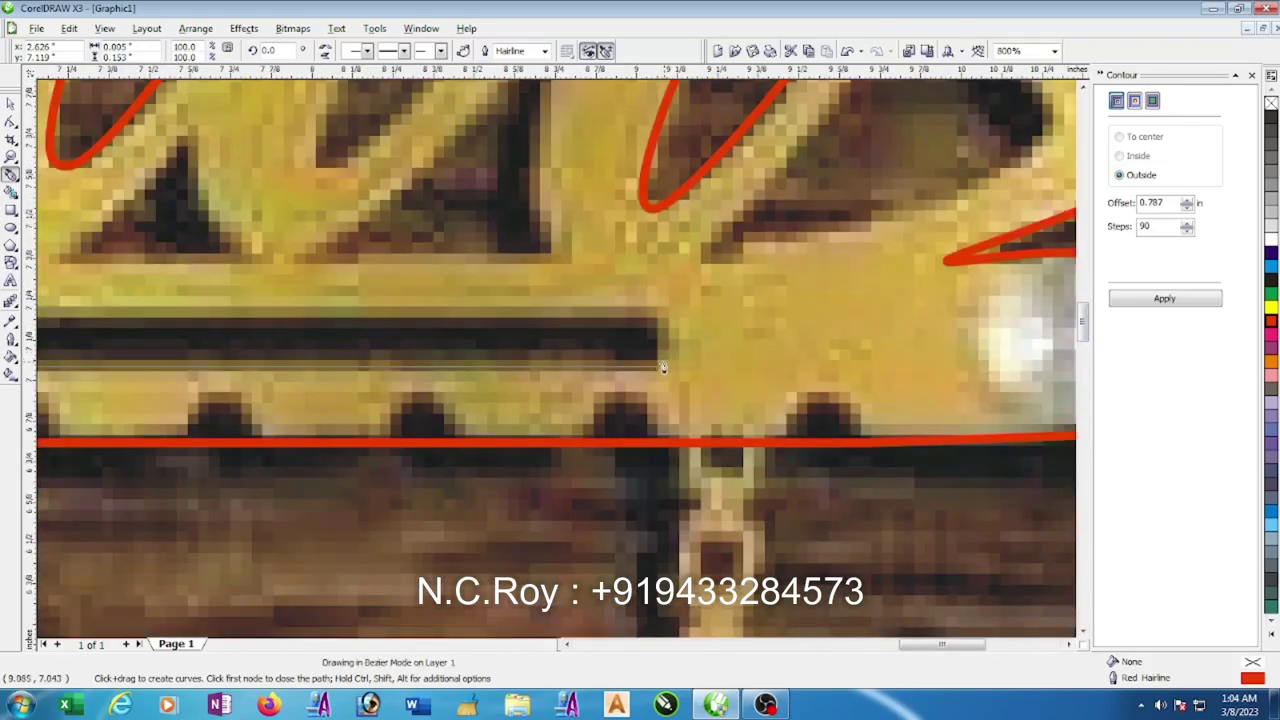
{"action": "left_click", "coordinate": [662, 316]}
{"action": "scroll", "coordinate": [283, 363], "scroll_direction": "down", "scroll_amount": 2}
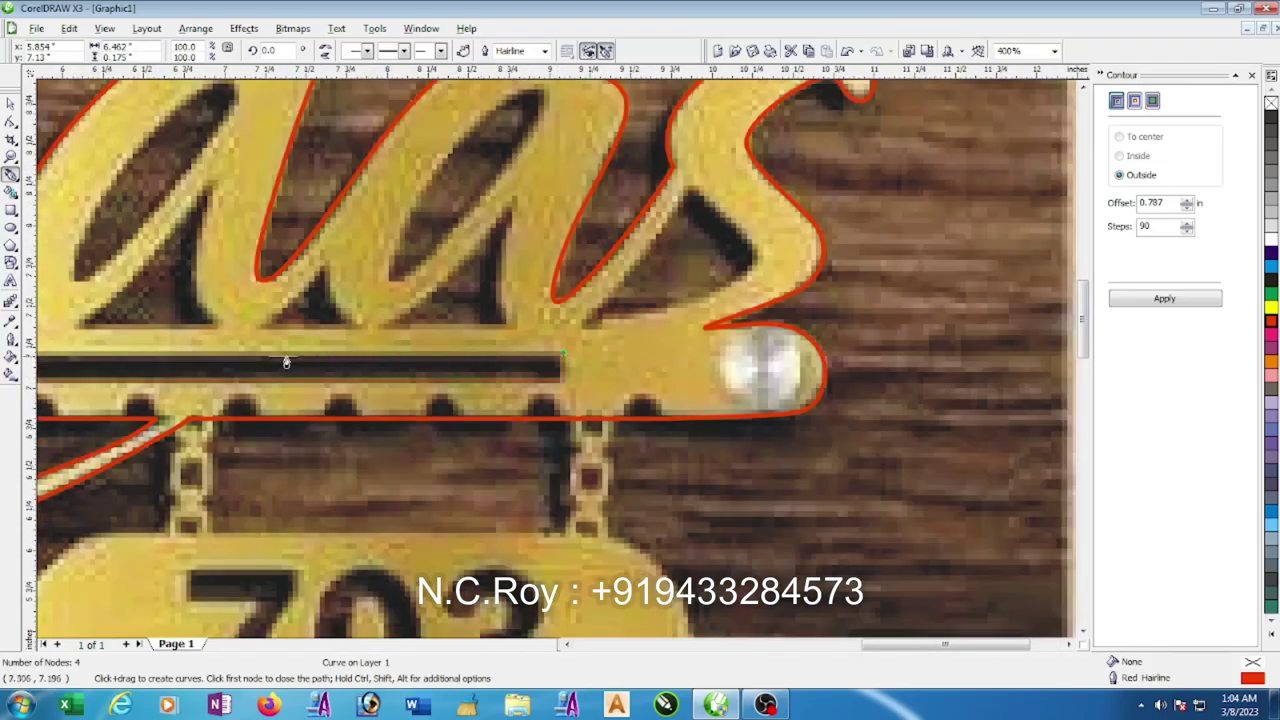
{"action": "scroll", "coordinate": [283, 363], "scroll_direction": "down", "scroll_amount": 1}
{"action": "scroll", "coordinate": [546, 364], "scroll_direction": "up", "scroll_amount": 3}
{"action": "scroll", "coordinate": [546, 364], "scroll_direction": "down", "scroll_amount": 2}
{"action": "scroll", "coordinate": [560, 363], "scroll_direction": "down", "scroll_amount": 1}
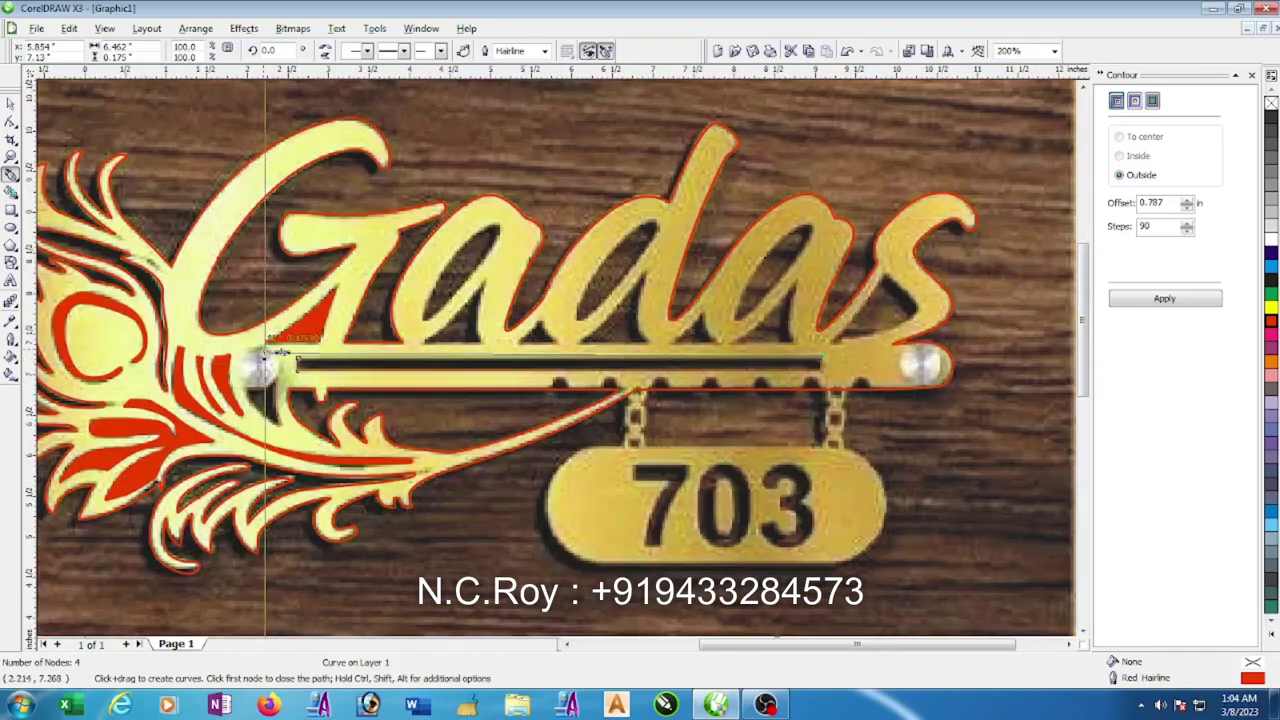
{"action": "scroll", "coordinate": [550, 370], "scroll_direction": "up", "scroll_amount": 3}
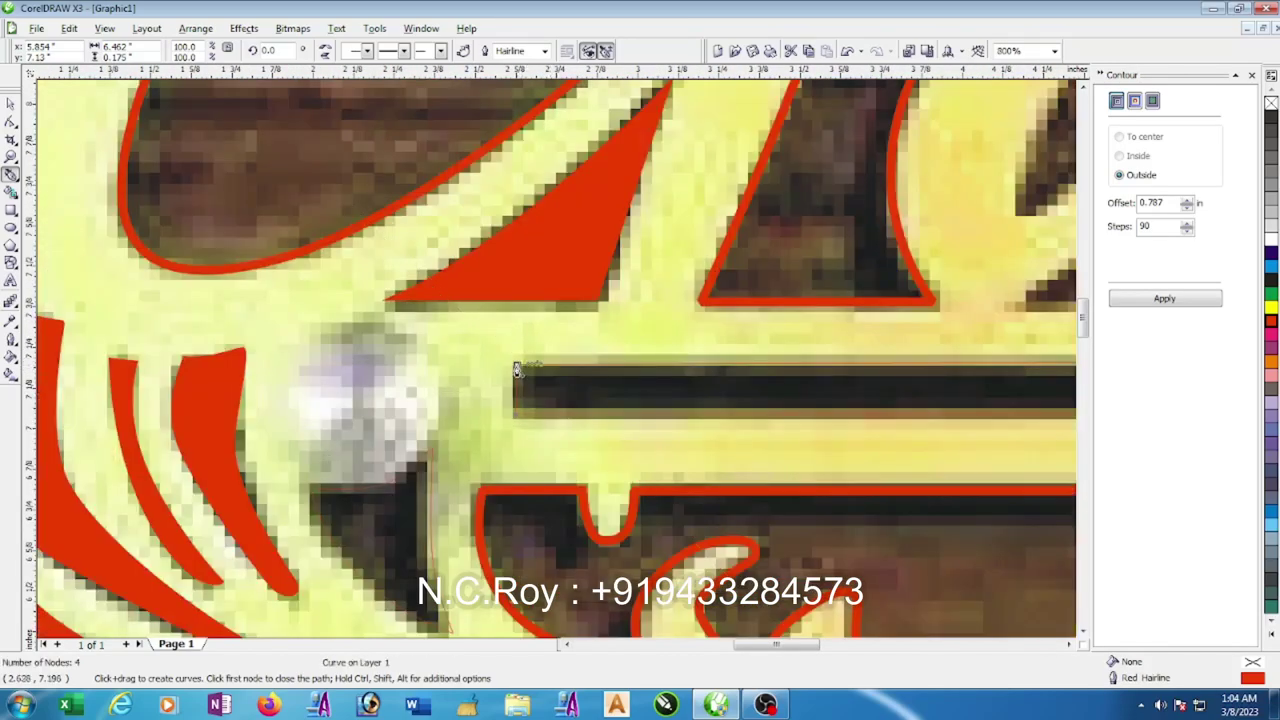
{"action": "left_click", "coordinate": [1268, 322]}
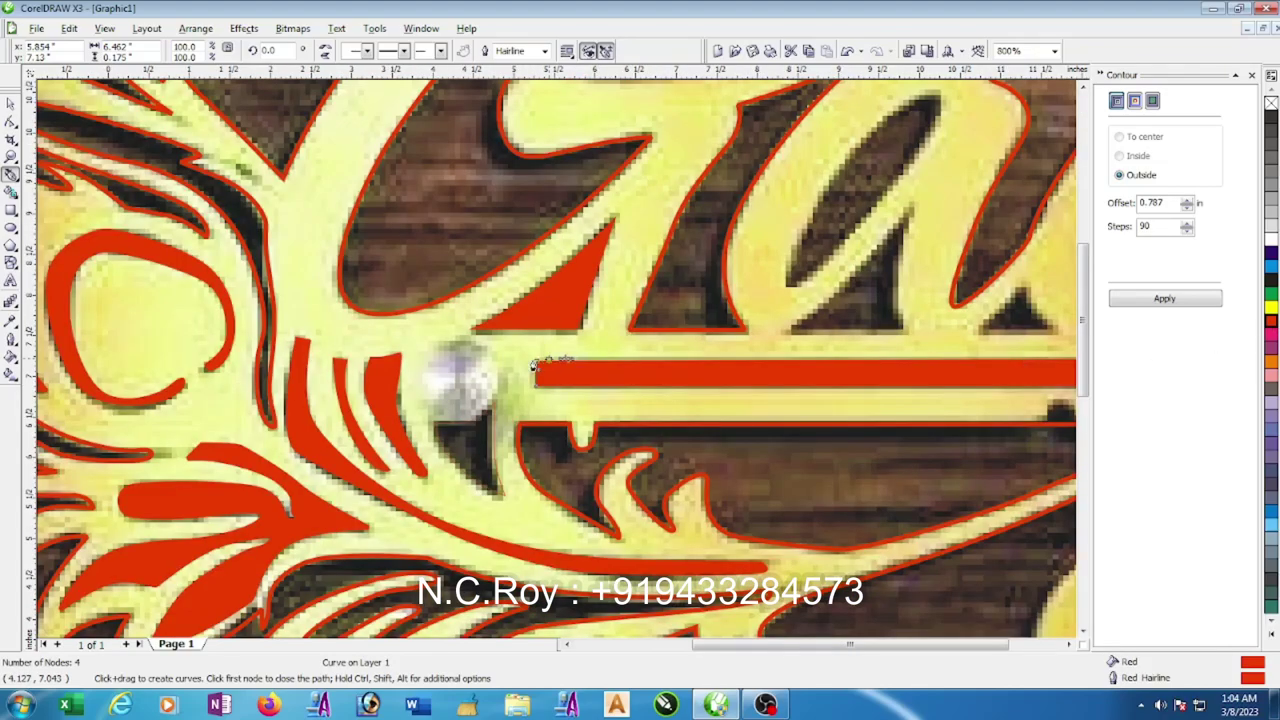
{"action": "scroll", "coordinate": [564, 370], "scroll_direction": "down", "scroll_amount": 1}
{"action": "scroll", "coordinate": [564, 370], "scroll_direction": "down", "scroll_amount": 1}
{"action": "scroll", "coordinate": [564, 370], "scroll_direction": "up", "scroll_amount": 2}
{"action": "scroll", "coordinate": [574, 366], "scroll_direction": "down", "scroll_amount": 1}
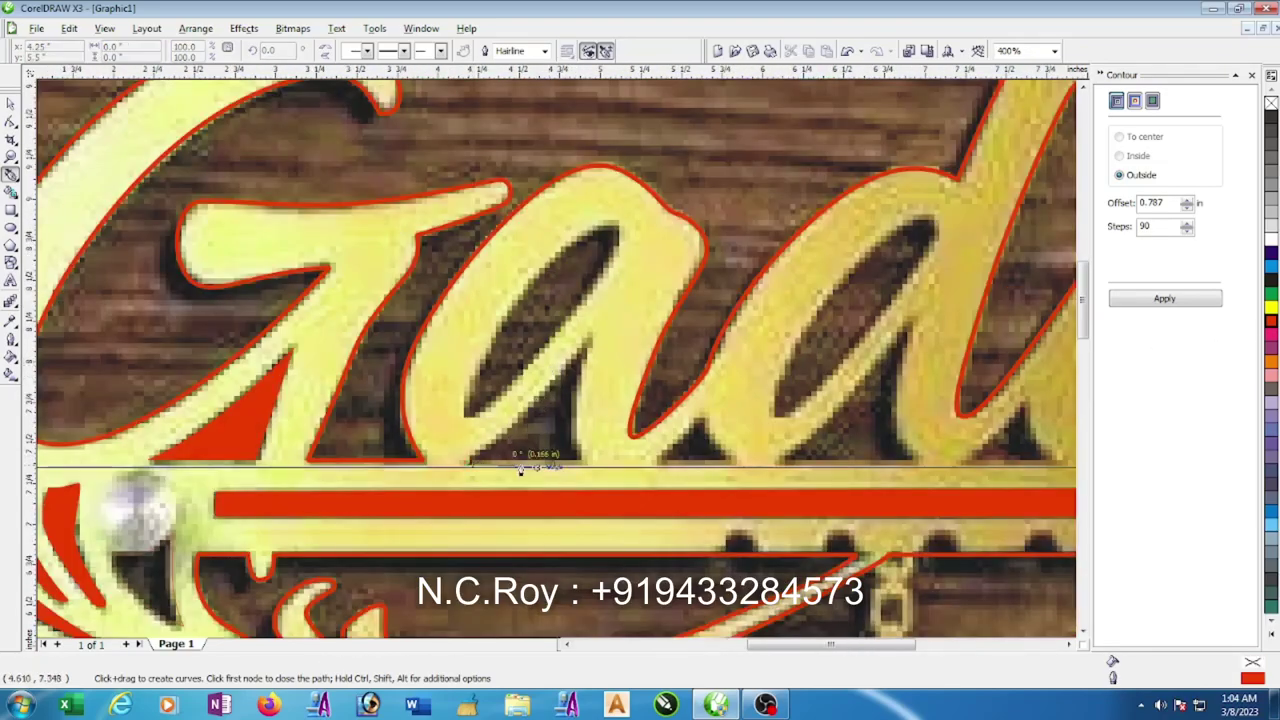
- Trace the dark notch beneath the first 'a' and fill it red
{"action": "left_click", "coordinate": [581, 463]}
{"action": "left_click", "coordinate": [577, 398]}
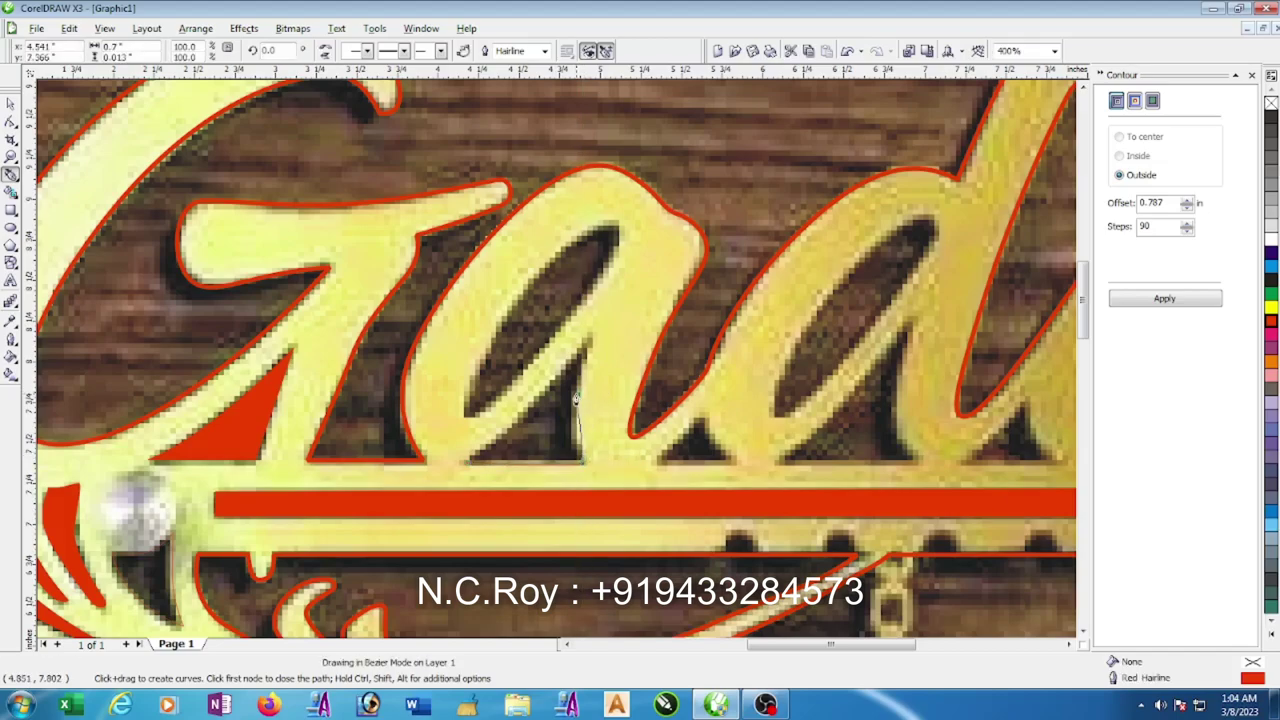
{"action": "left_click", "coordinate": [593, 333]}
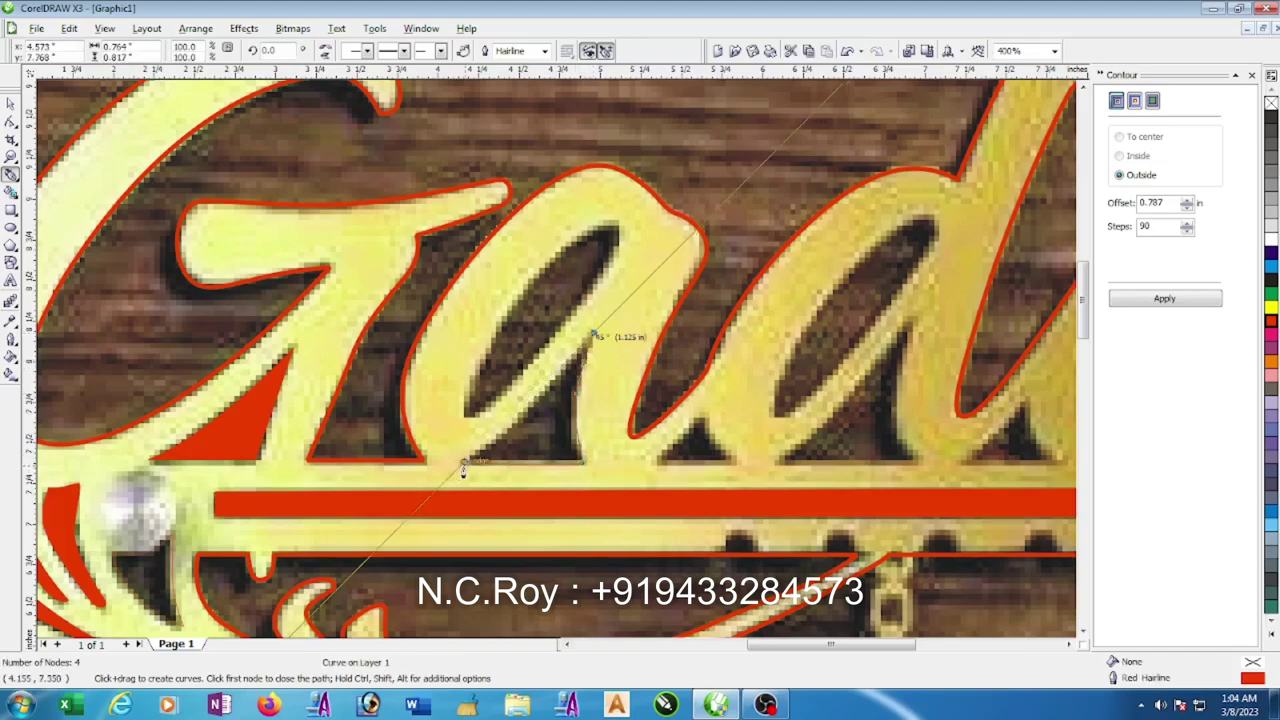
{"action": "key", "text": "Escape"}
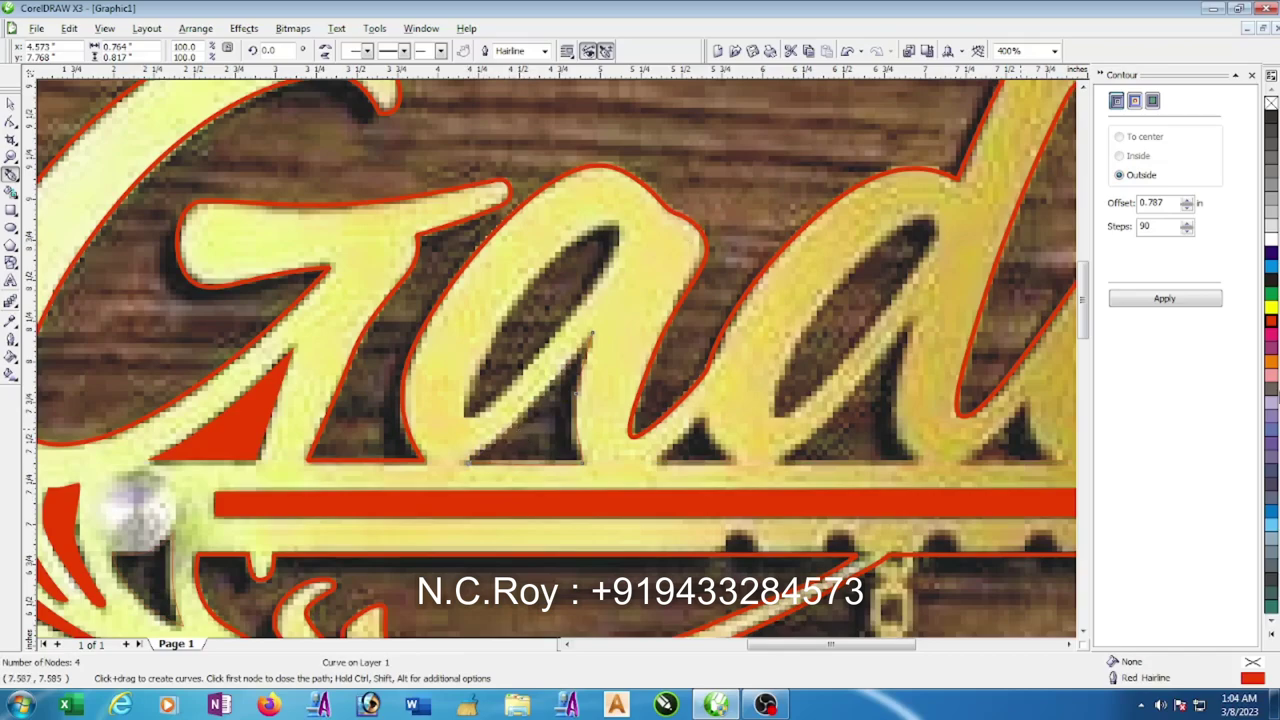
{"action": "left_click", "coordinate": [1273, 324]}
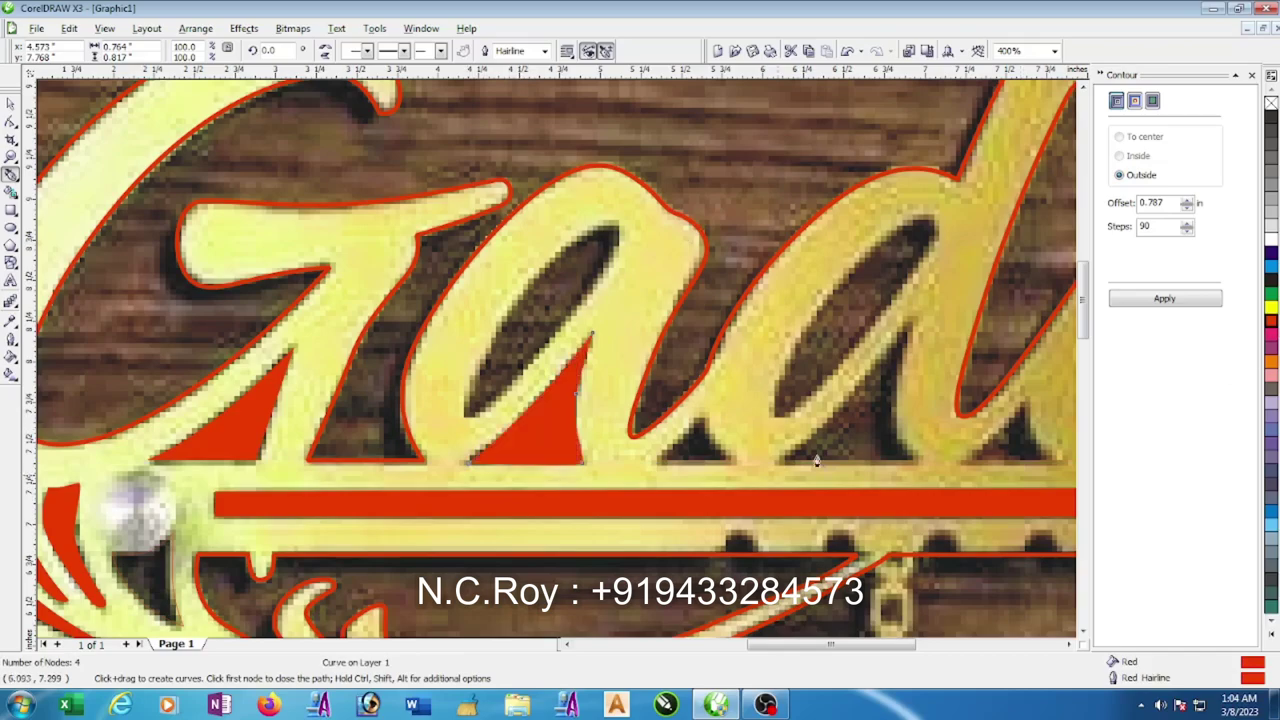
- Trace the next triangular notch as a closed three-point triangle
{"action": "left_click", "coordinate": [657, 464]}
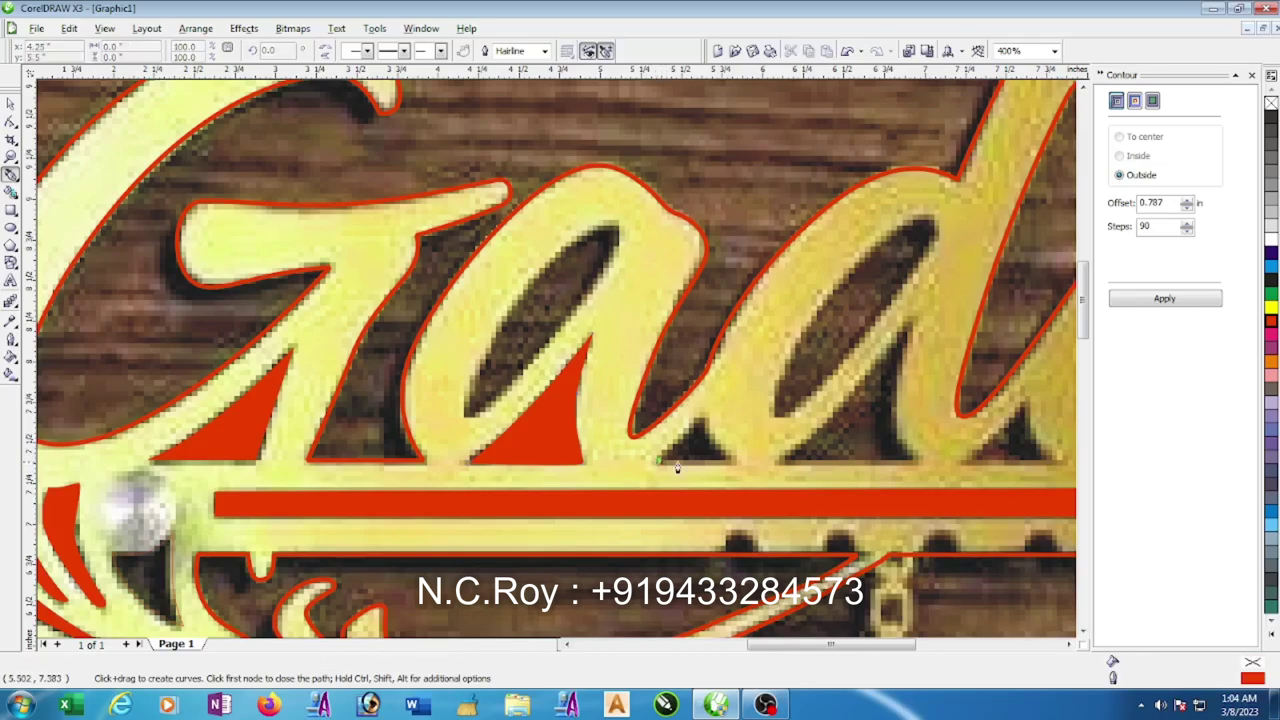
{"action": "left_click", "coordinate": [730, 468]}
{"action": "scroll", "coordinate": [700, 430], "scroll_direction": "up", "scroll_amount": 1}
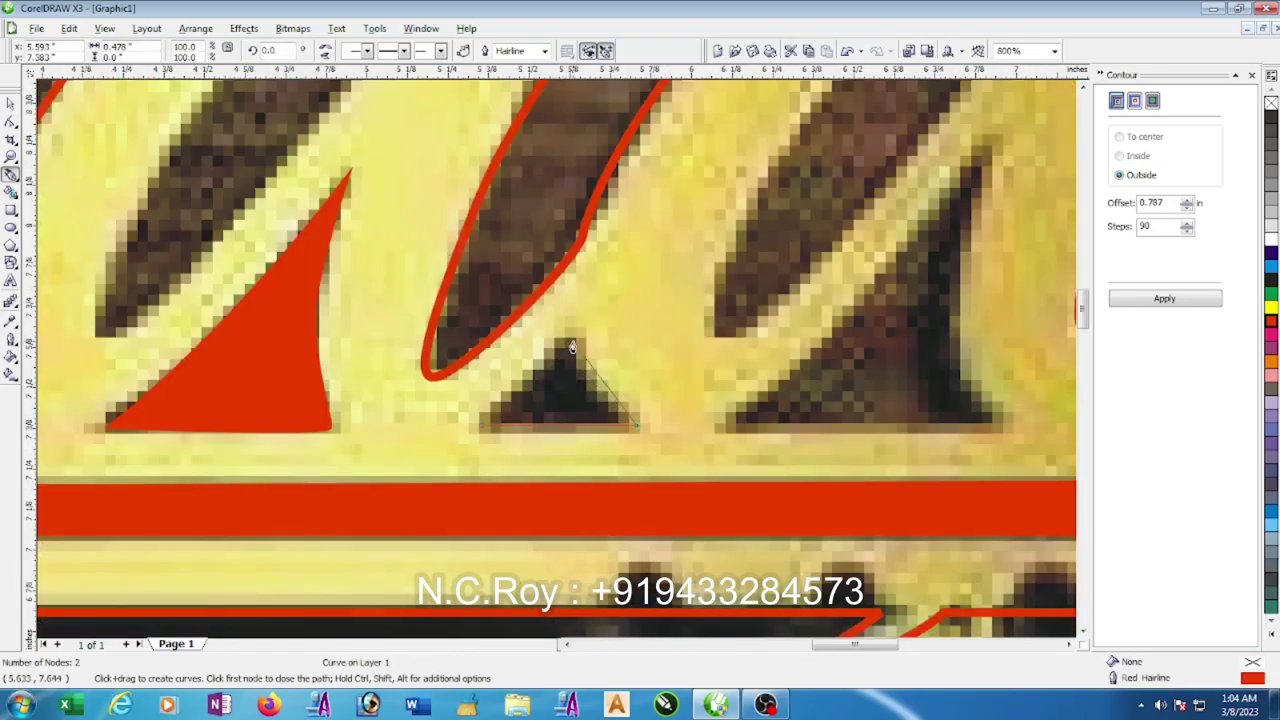
{"action": "left_click_drag", "start_coordinate": [572, 345], "coordinate": [570, 298]}
{"action": "left_click", "coordinate": [481, 427]}
{"action": "scroll", "coordinate": [575, 385], "scroll_direction": "down", "scroll_amount": 2}
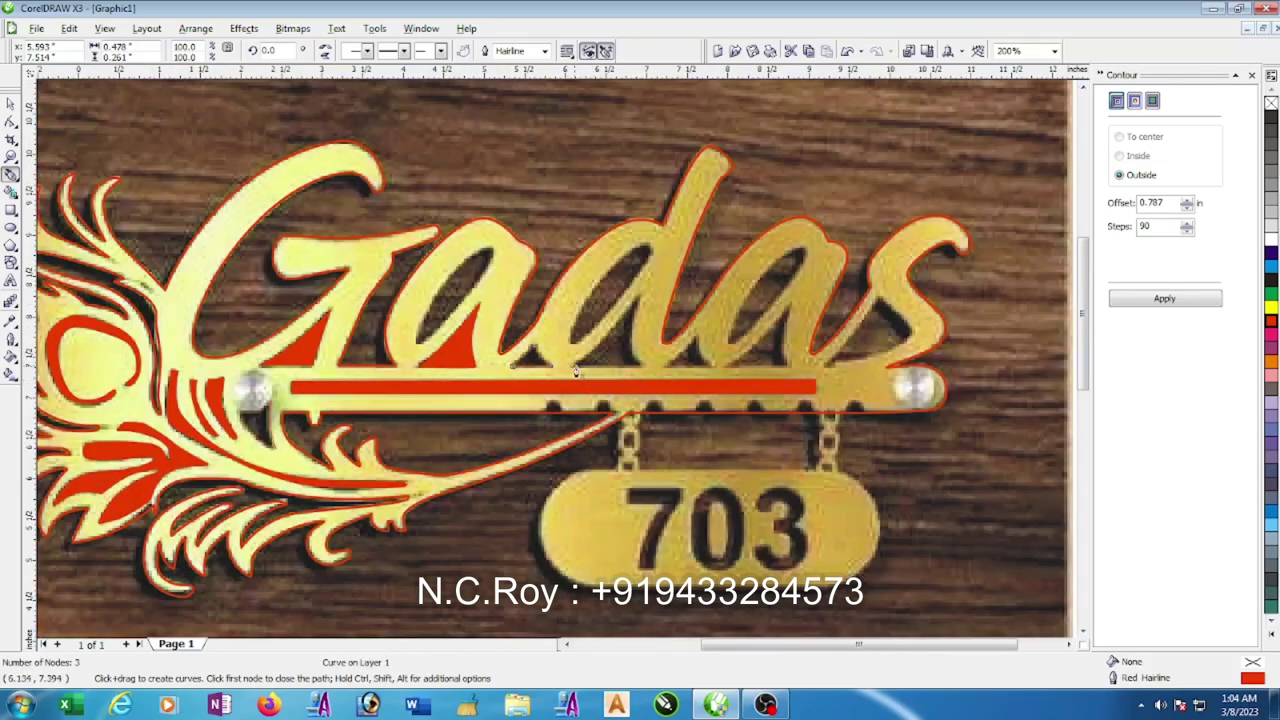
{"action": "key", "text": "Escape"}
- Outline another dark triangular gap with curved sides and fill it red
{"action": "left_click", "coordinate": [640, 373]}
{"action": "scroll", "coordinate": [556, 365], "scroll_direction": "up", "scroll_amount": 2}
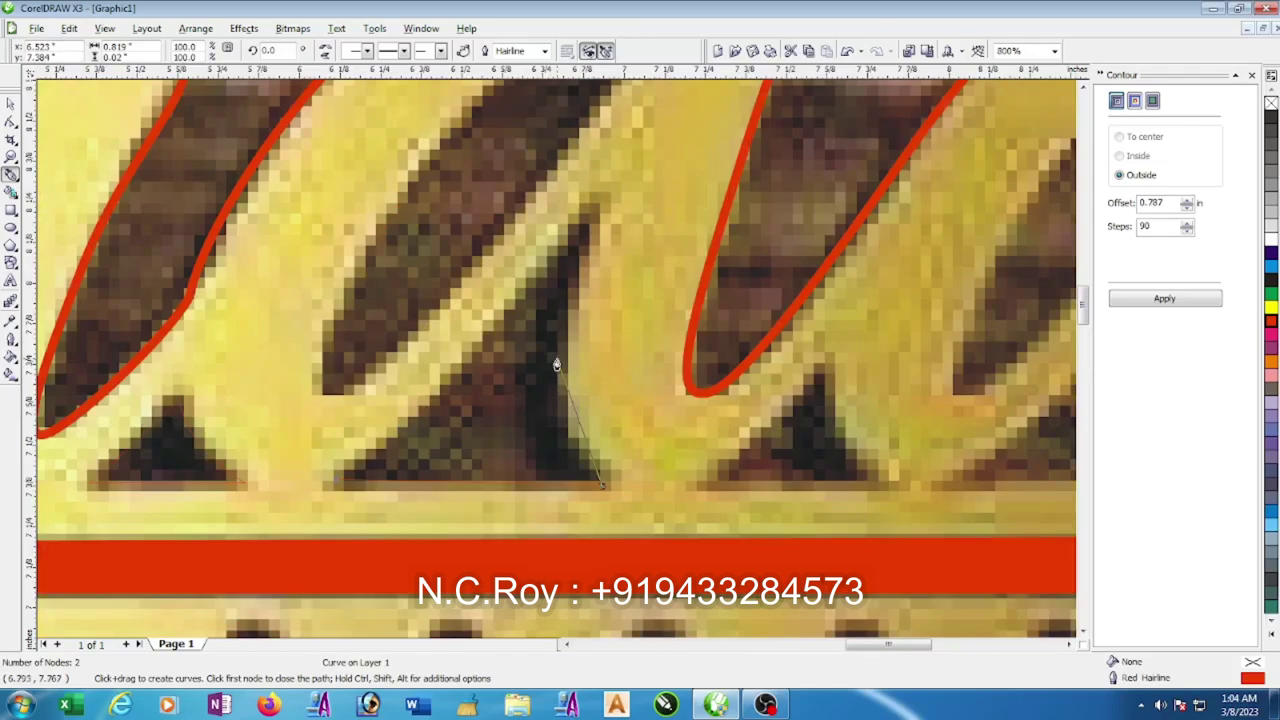
{"action": "left_click_drag", "start_coordinate": [556, 369], "coordinate": [571, 296]}
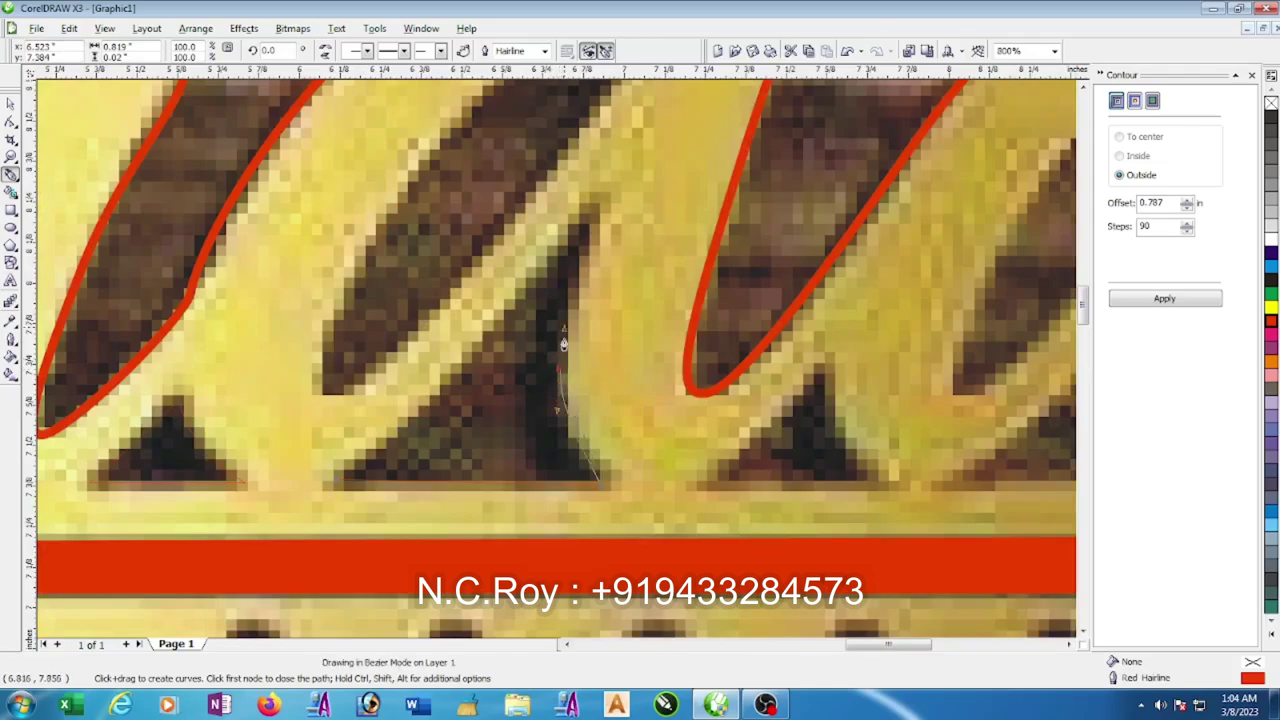
{"action": "left_click", "coordinate": [601, 210]}
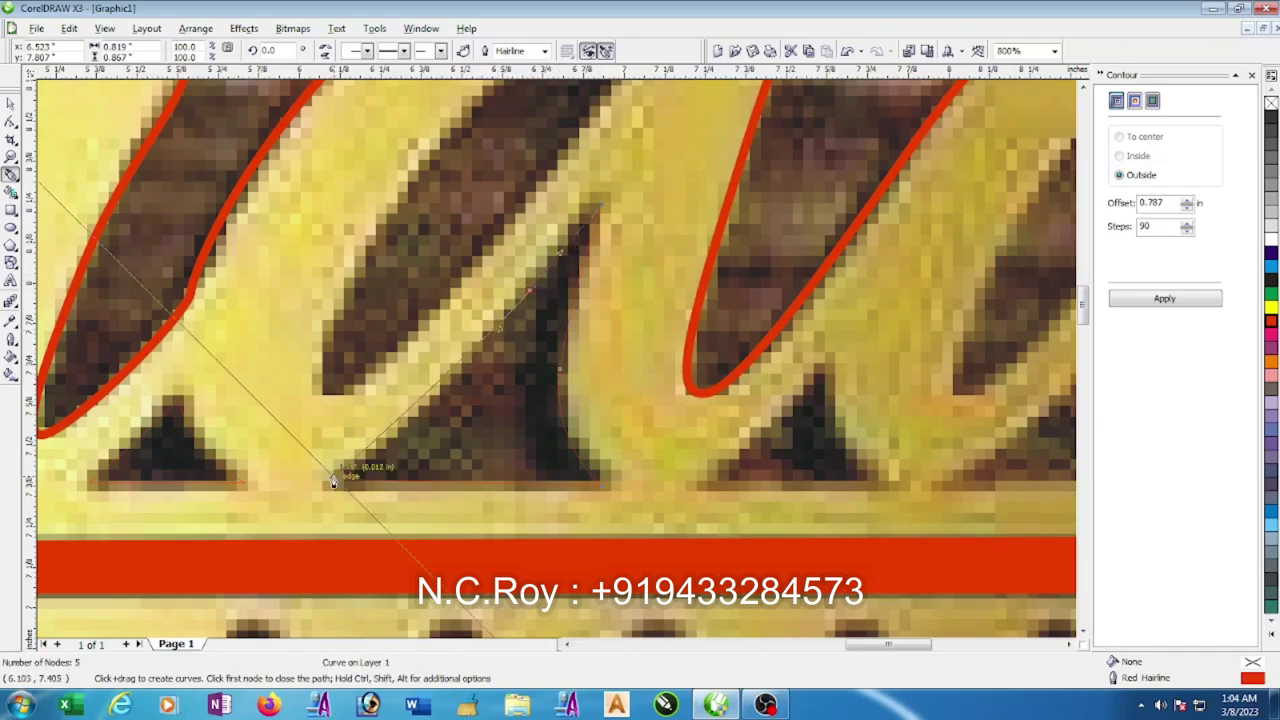
{"action": "left_click_drag", "start_coordinate": [338, 476], "coordinate": [414, 449]}
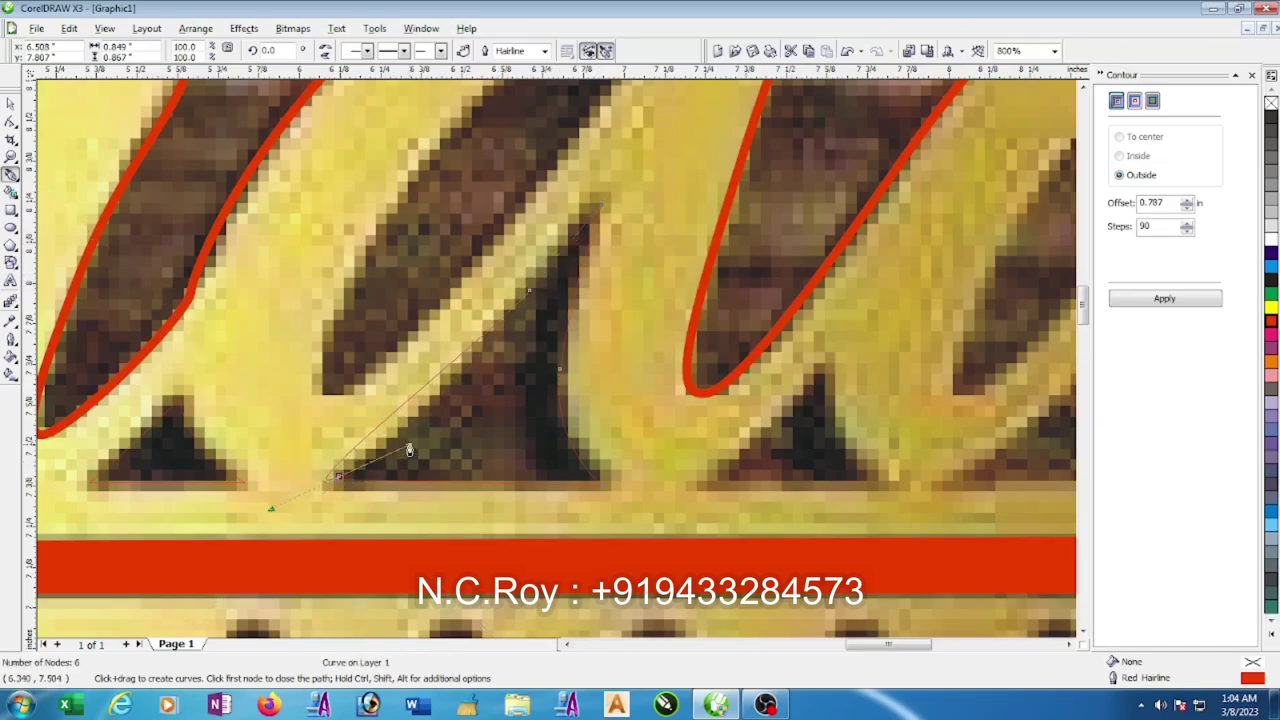
{"action": "left_click_drag", "start_coordinate": [338, 487], "coordinate": [440, 428]}
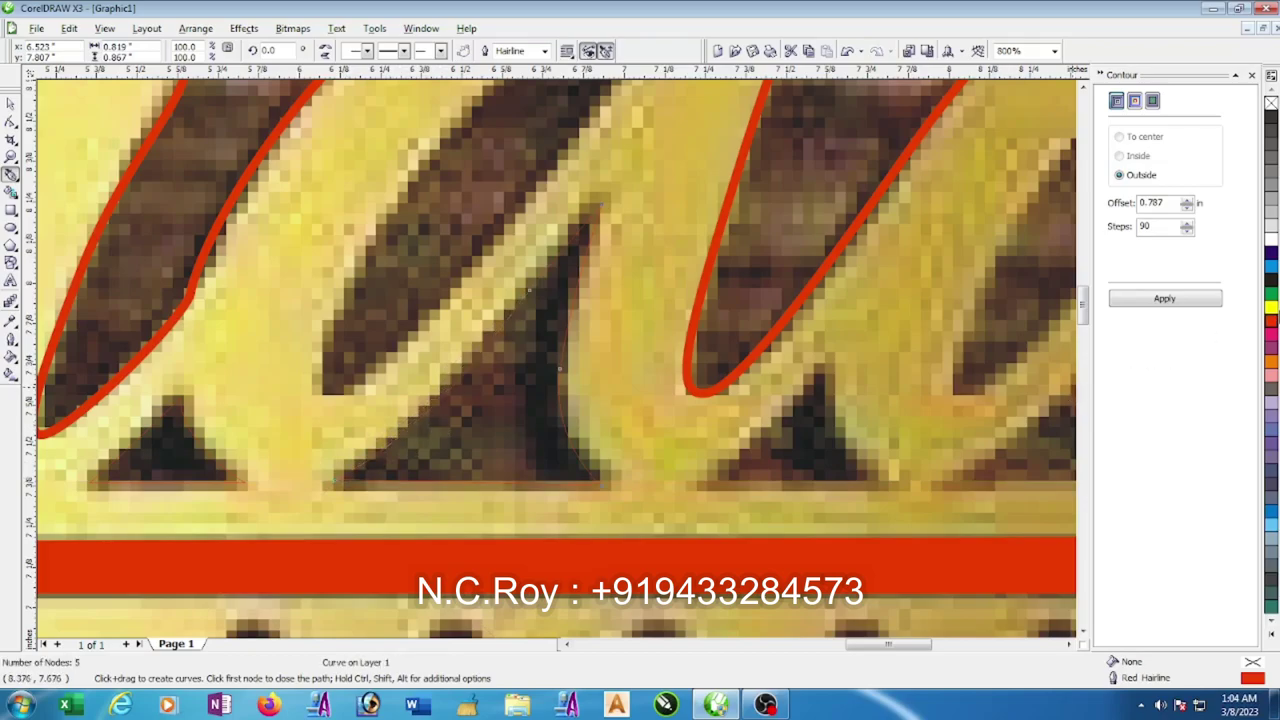
{"action": "left_click", "coordinate": [1271, 320]}
{"action": "scroll", "coordinate": [1064, 363], "scroll_direction": "down", "scroll_amount": 2}
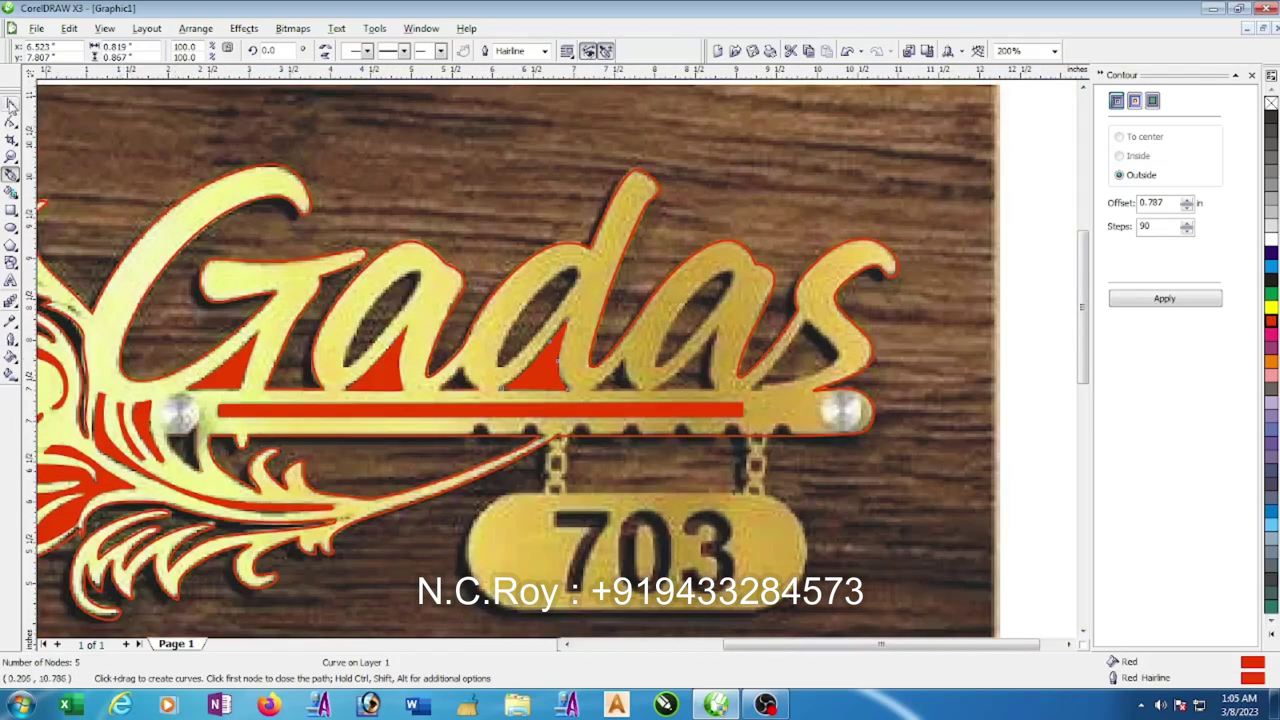
- Shift the small triangle right onto the final notch, widen it, and pull its top node to the tip
{"action": "left_click", "coordinate": [10, 103]}
{"action": "left_click", "coordinate": [514, 388]}
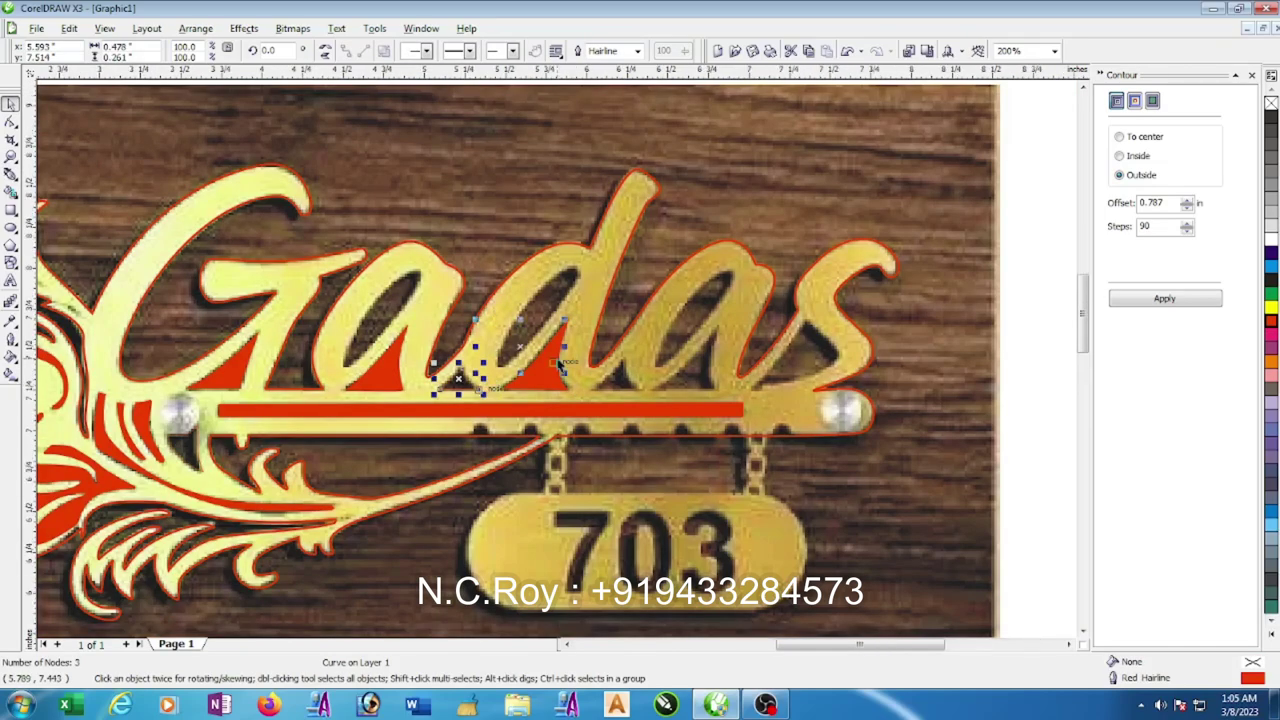
{"action": "scroll", "coordinate": [508, 425], "scroll_direction": "up", "scroll_amount": 1}
{"action": "left_click_drag", "start_coordinate": [519, 352], "coordinate": [830, 357]}
{"action": "scroll", "coordinate": [830, 357], "scroll_direction": "up", "scroll_amount": 1}
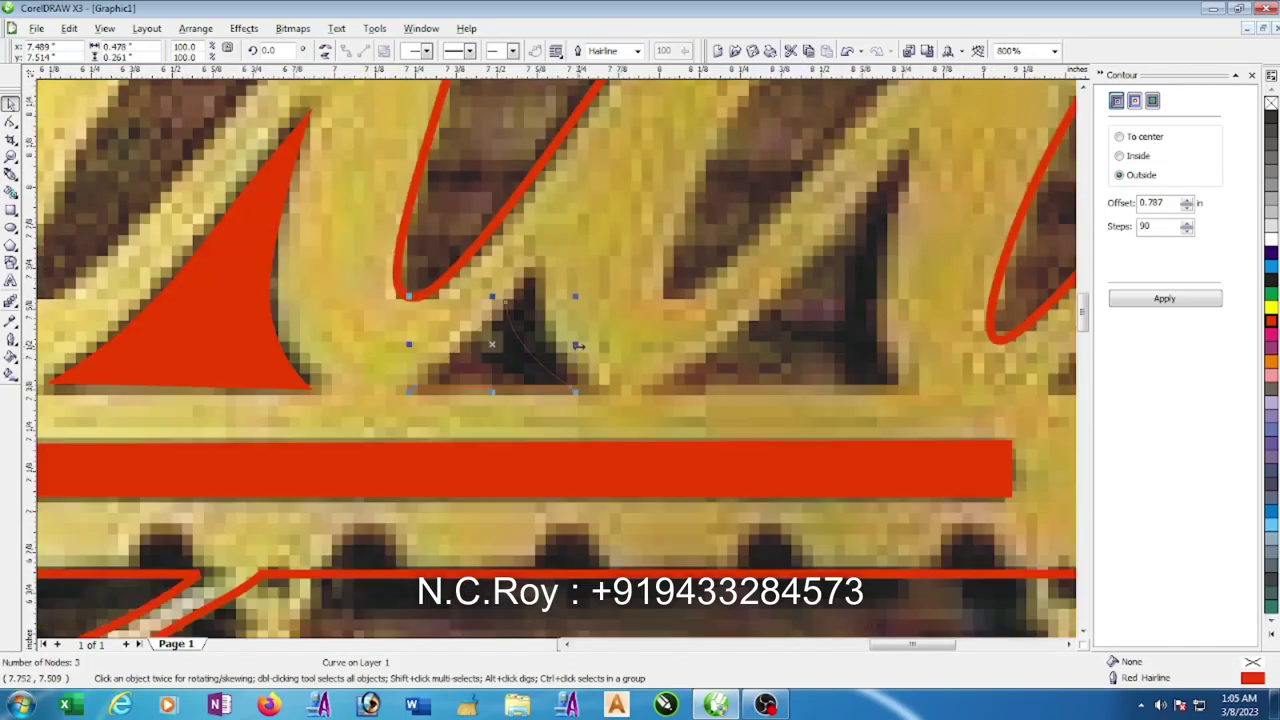
{"action": "left_click_drag", "start_coordinate": [575, 344], "coordinate": [606, 345]}
{"action": "left_click", "coordinate": [10, 121]}
{"action": "left_click_drag", "start_coordinate": [522, 298], "coordinate": [538, 264]}
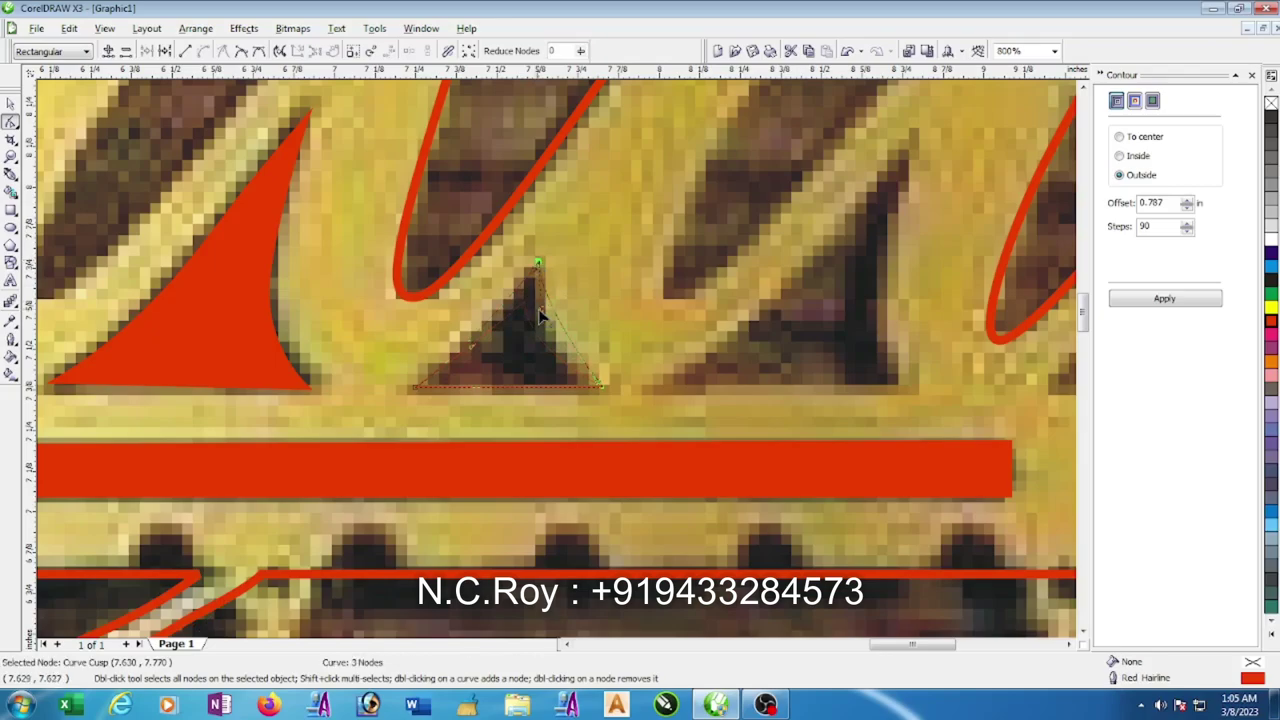
{"action": "scroll", "coordinate": [560, 350], "scroll_direction": "down", "scroll_amount": 2}
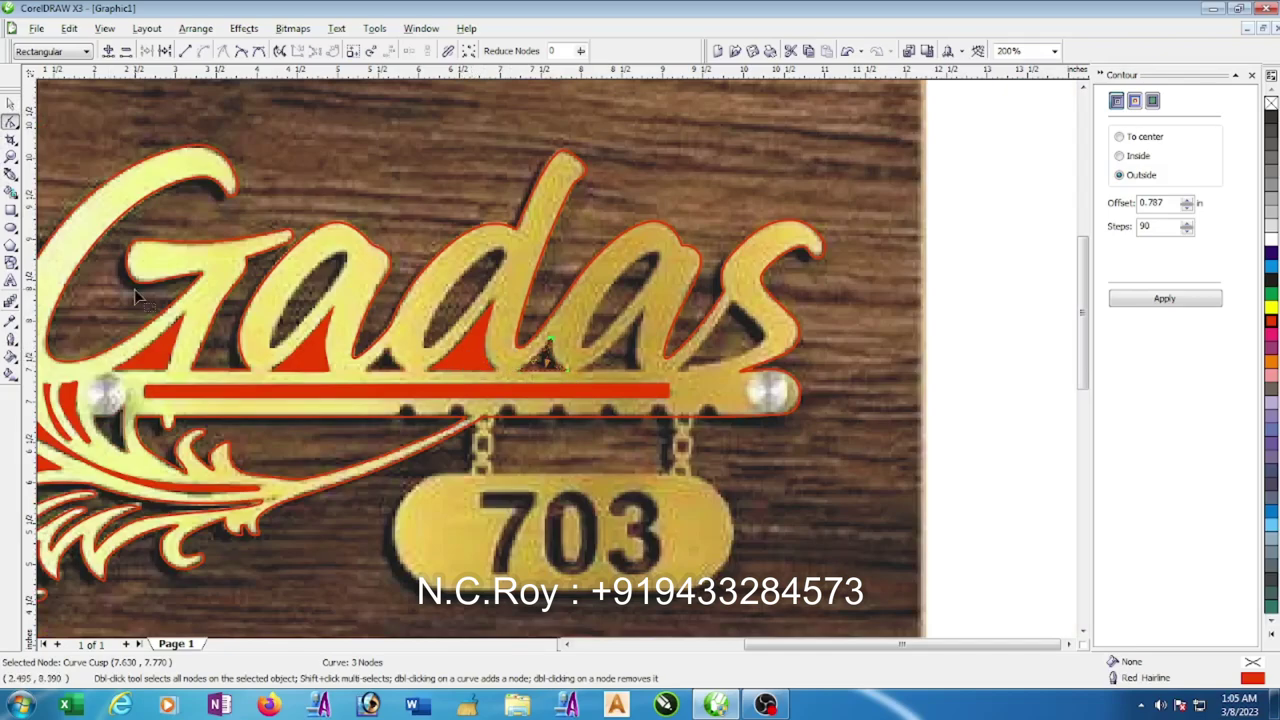
- Move the red triangle from under the first 'a' to under the 's'
{"action": "left_click", "coordinate": [10, 103]}
{"action": "left_click", "coordinate": [300, 358]}
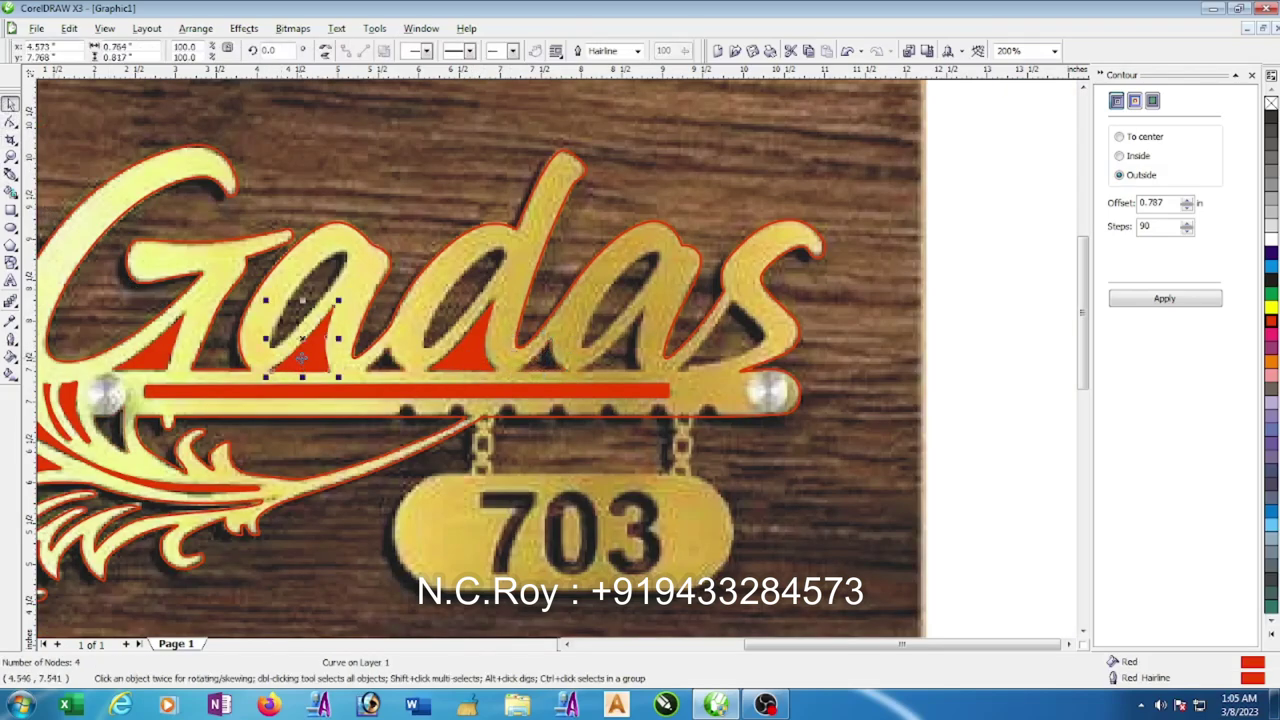
{"action": "left_click_drag", "start_coordinate": [305, 357], "coordinate": [614, 375]}
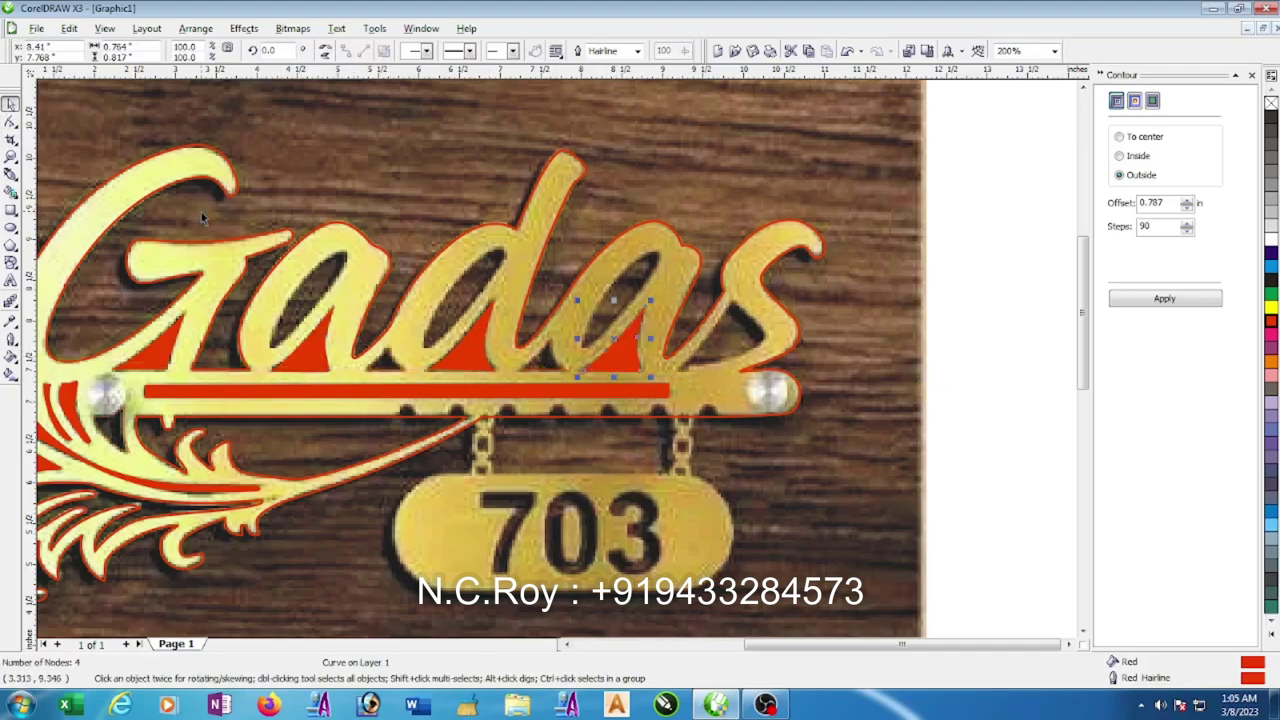
- Select all 14 traced pieces, fill red, weld them into one 321-node curve, then remove the fill
{"action": "key", "text": "F3"}
{"action": "left_click_drag", "start_coordinate": [192, 250], "coordinate": [945, 612]}
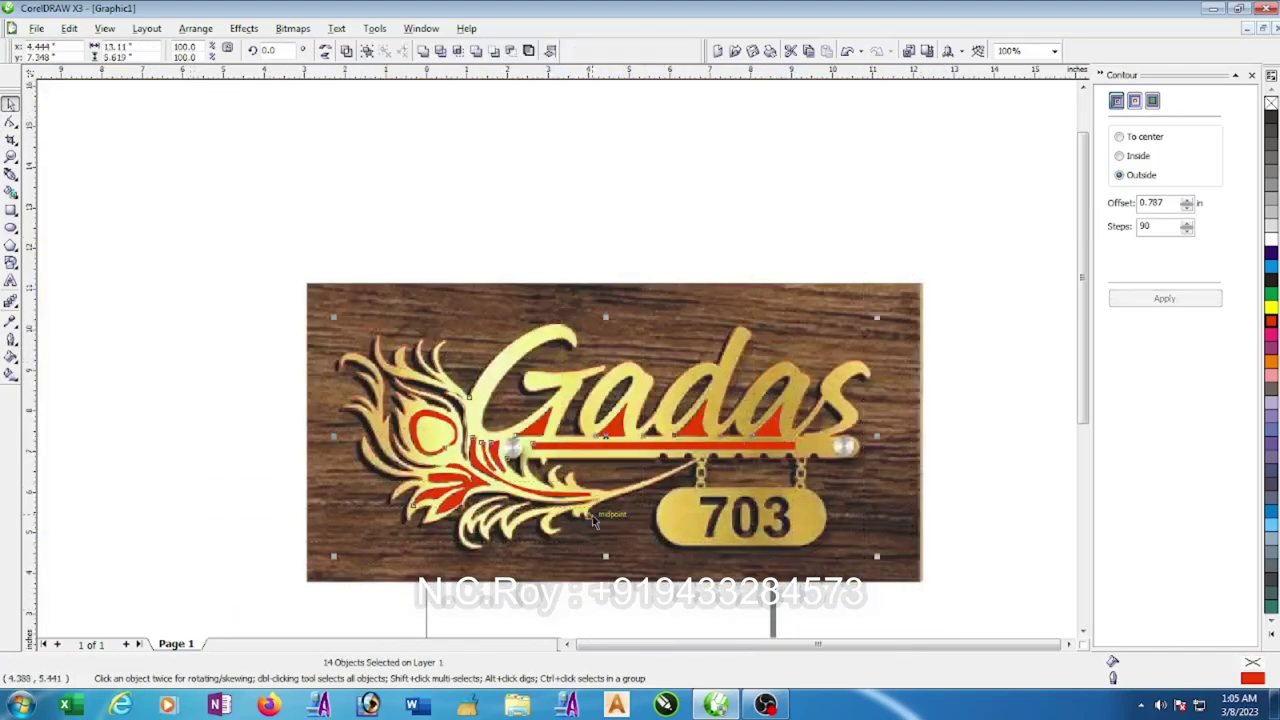
{"action": "left_click", "coordinate": [1269, 322]}
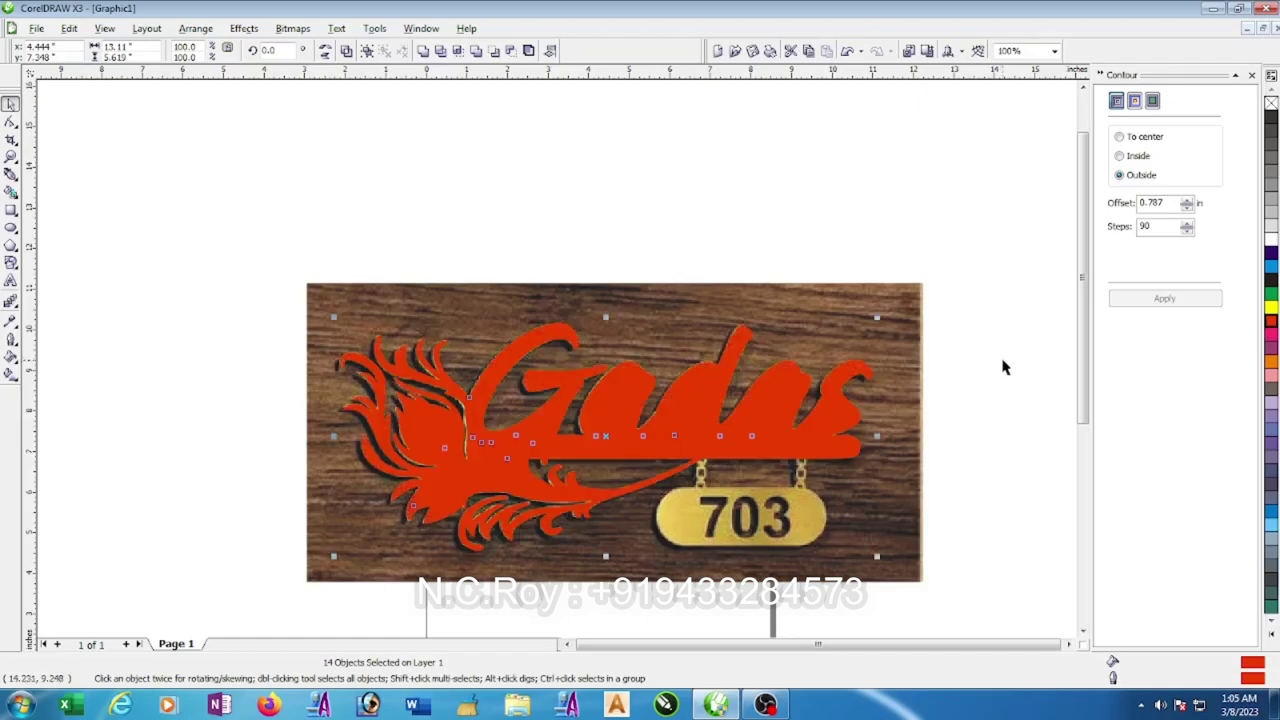
{"action": "left_click", "coordinate": [346, 50]}
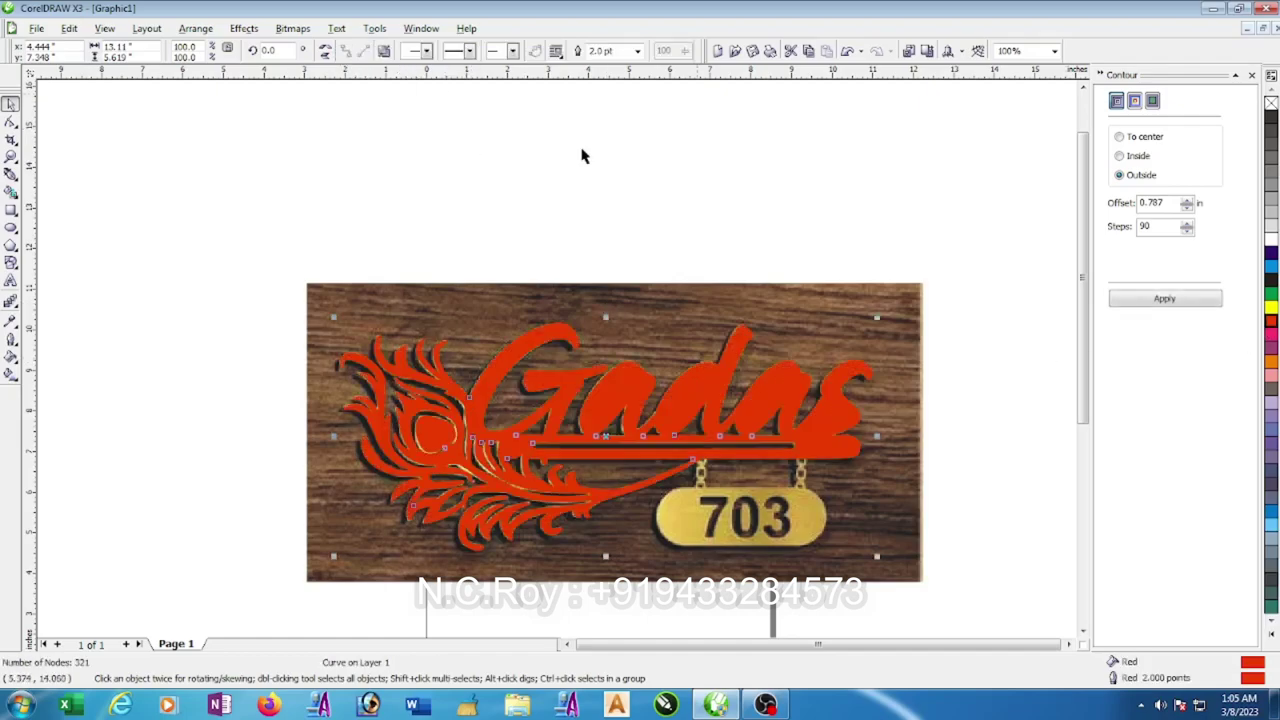
{"action": "left_click", "coordinate": [783, 211]}
{"action": "scroll", "coordinate": [611, 325], "scroll_direction": "up", "scroll_amount": 1}
{"action": "left_click", "coordinate": [575, 291]}
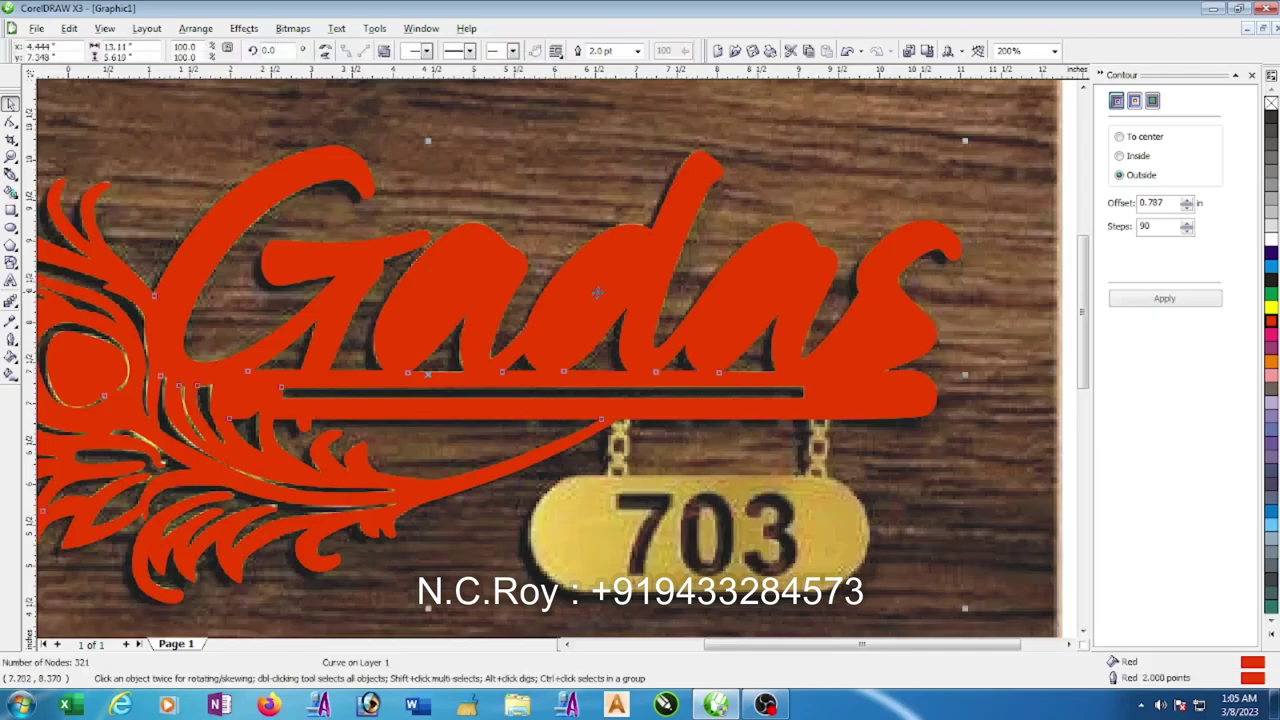
{"action": "left_click", "coordinate": [1271, 103]}
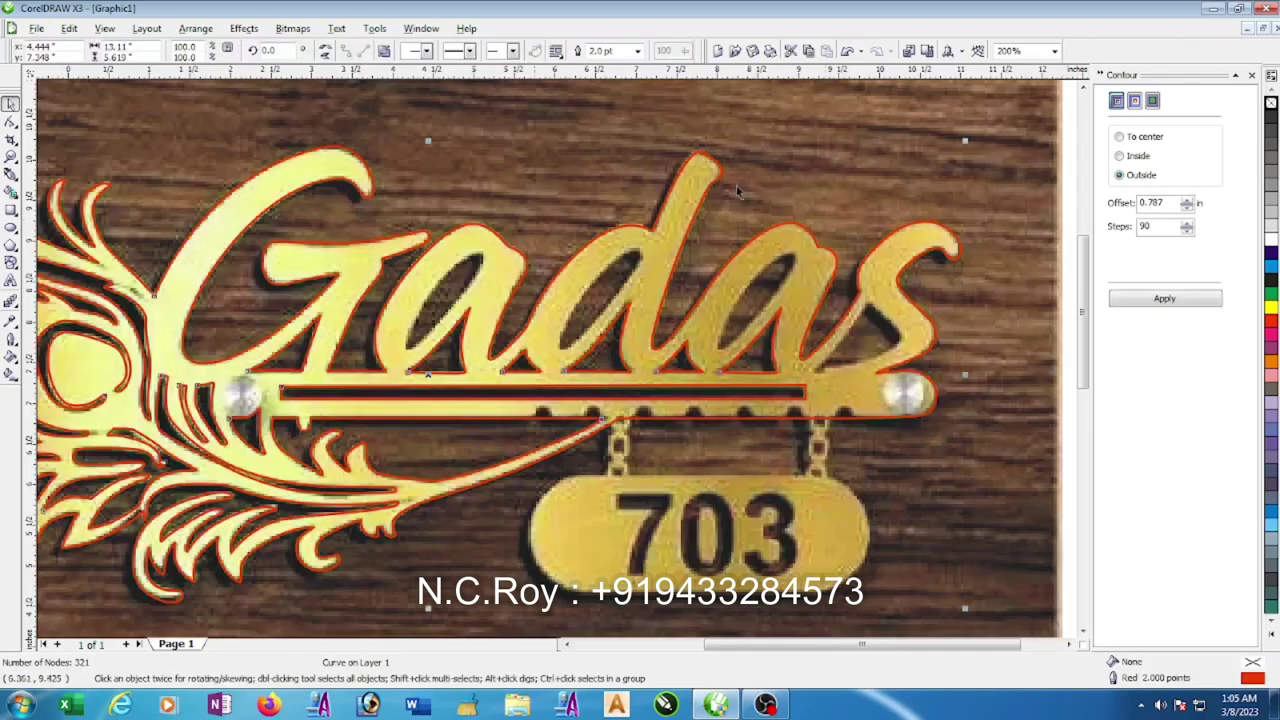
{"action": "scroll", "coordinate": [420, 303], "scroll_direction": "up", "scroll_amount": 1}
- Trace the counter of the first 'a' as a closed four-node Bezier outline
{"action": "left_click", "coordinate": [10, 174]}
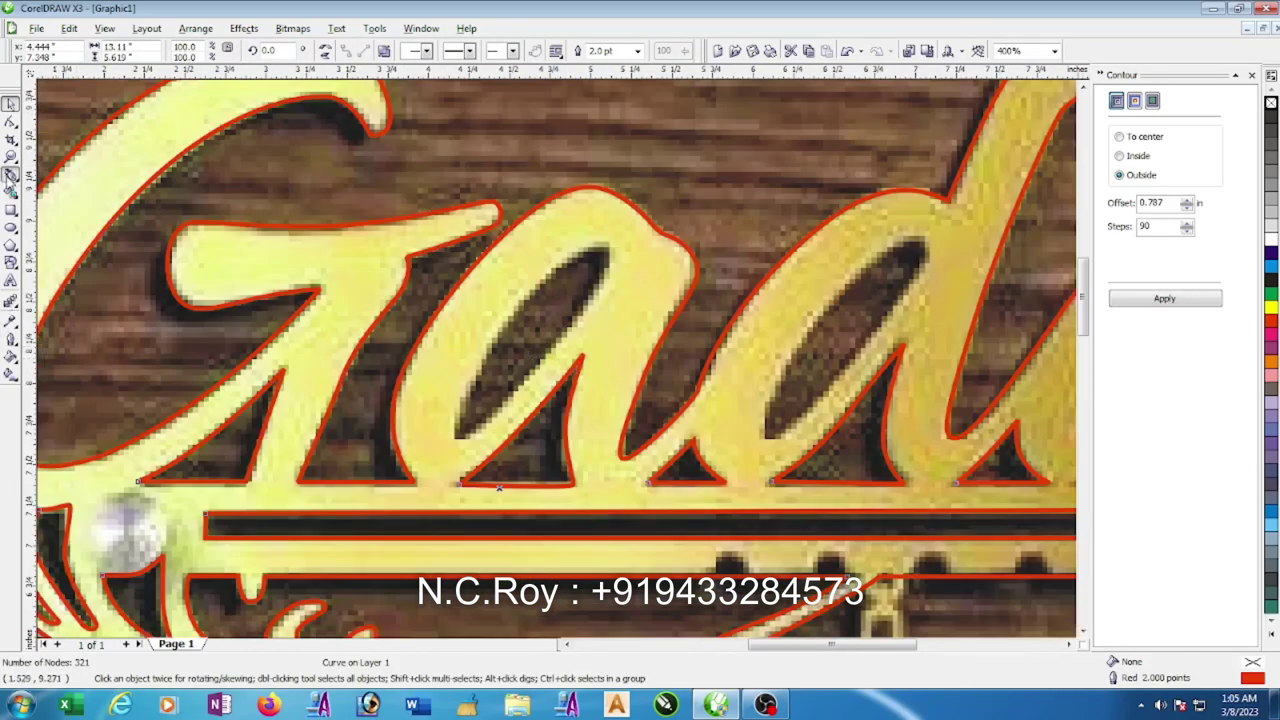
{"action": "left_click", "coordinate": [604, 252]}
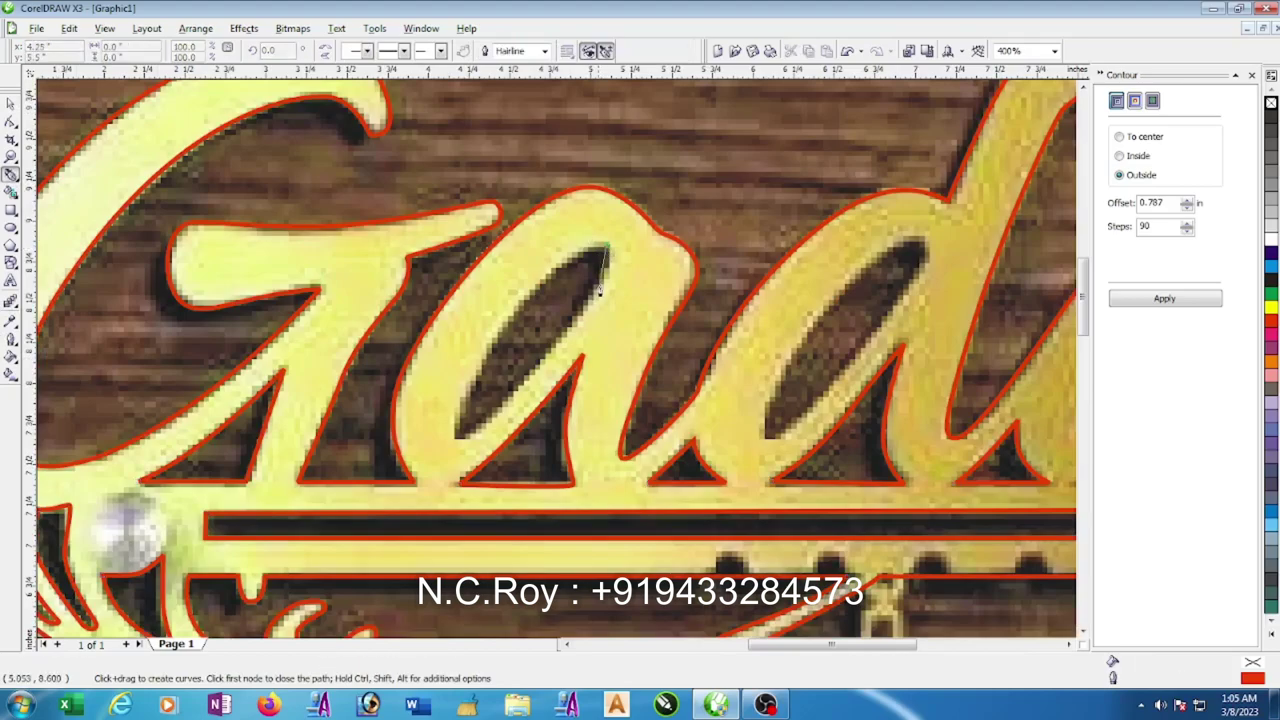
{"action": "left_click", "coordinate": [578, 333]}
{"action": "left_click", "coordinate": [476, 432]}
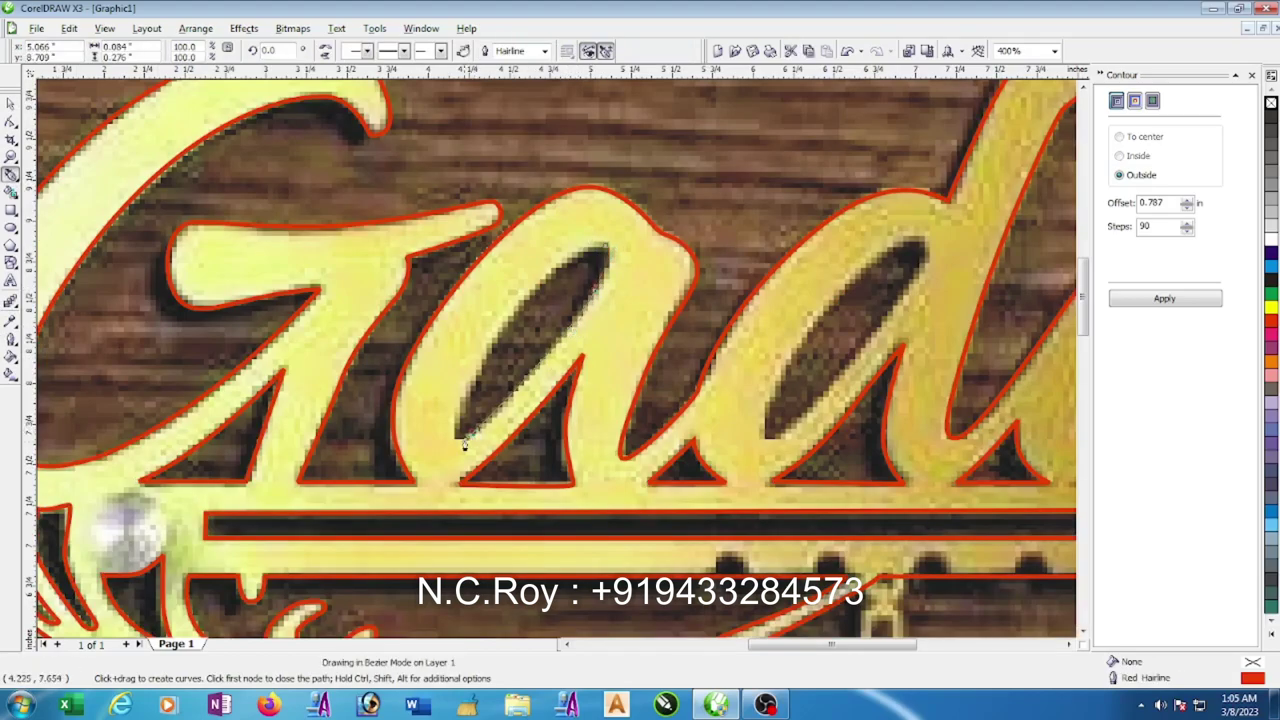
{"action": "left_click", "coordinate": [453, 430]}
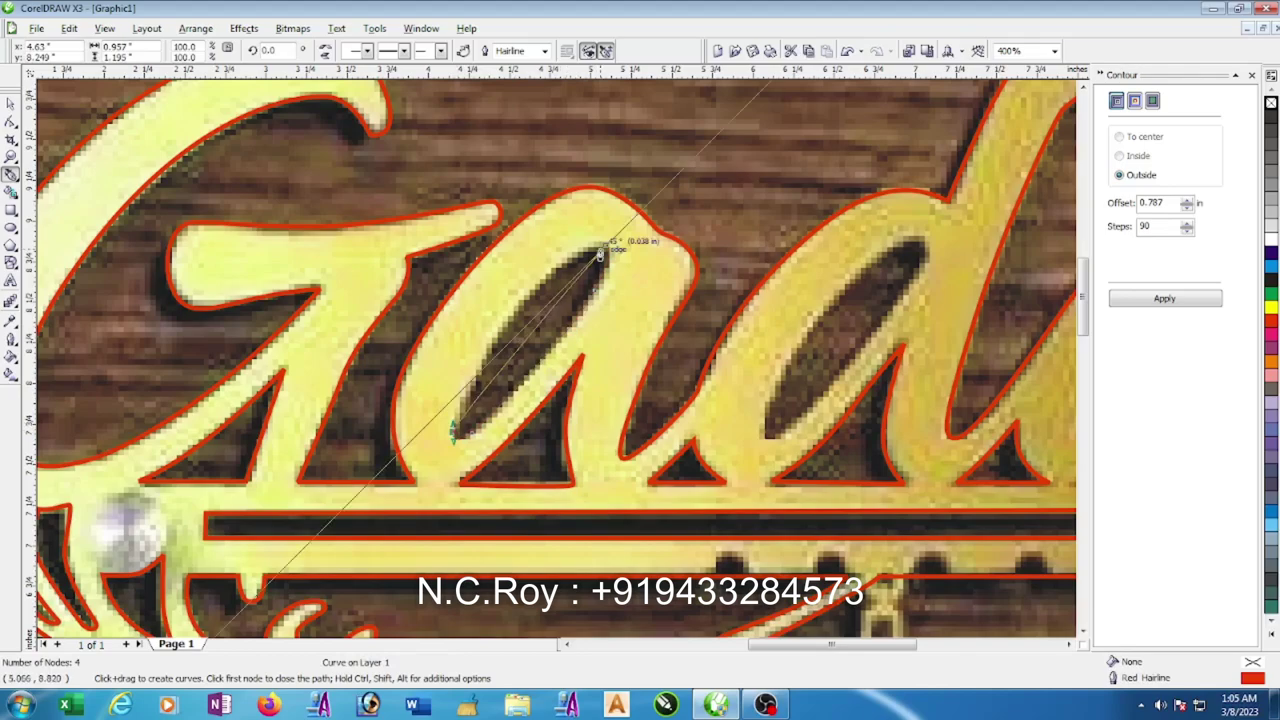
{"action": "left_click_drag", "start_coordinate": [604, 248], "coordinate": [513, 270]}
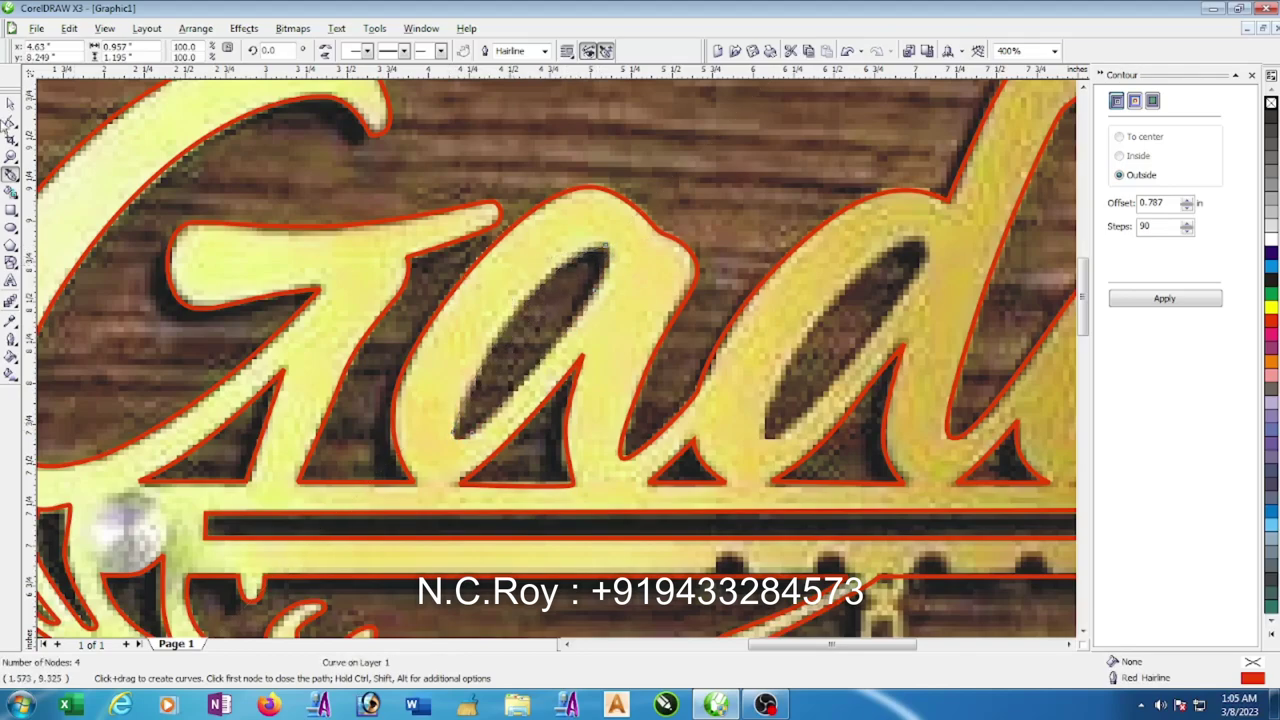
- Move the counter outline into the bowl of the 'd'
{"action": "left_click", "coordinate": [11, 104]}
{"action": "scroll", "coordinate": [545, 367], "scroll_direction": "down", "scroll_amount": 2}
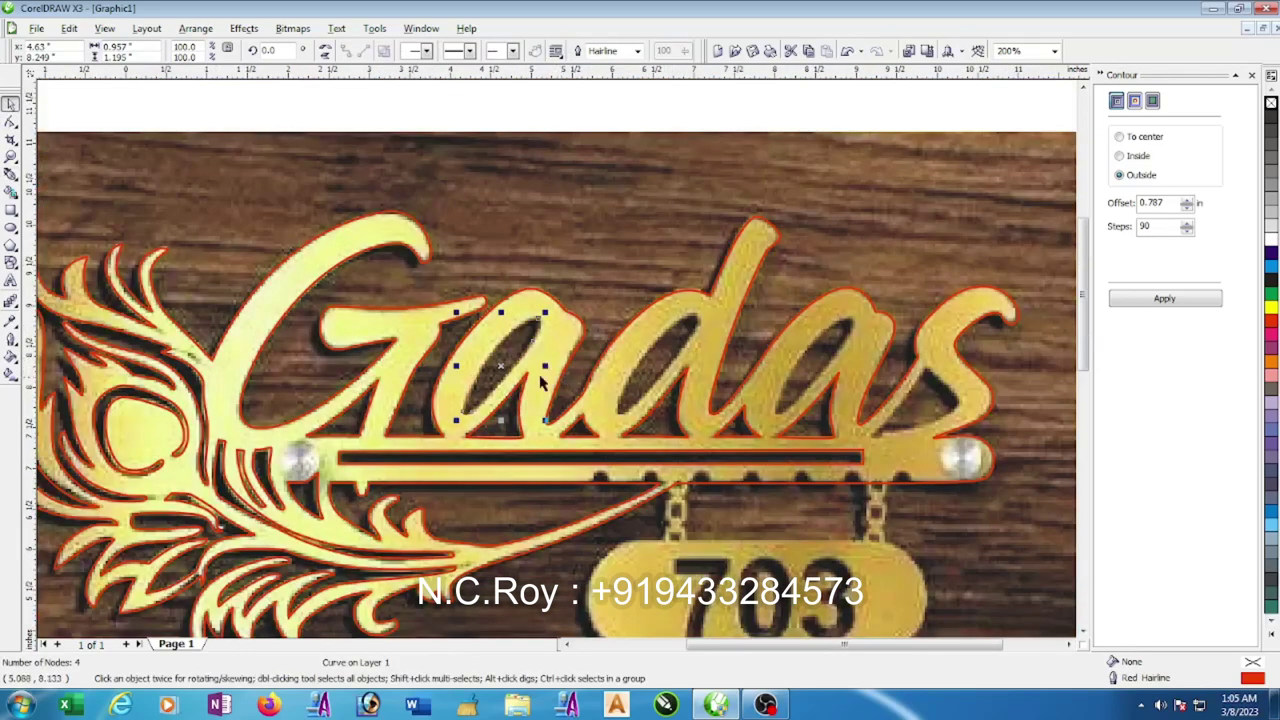
{"action": "mouse_move", "coordinate": [540, 381]}
{"action": "left_mouse_down"}
{"action": "mouse_move", "coordinate": [820, 372]}
{"action": "mouse_move", "coordinate": [554, 390]}
{"action": "mouse_move", "coordinate": [555, 378]}
{"action": "left_mouse_up"}
{"action": "scroll", "coordinate": [716, 392], "scroll_direction": "up", "scroll_amount": 2}
- Drag the counter's top node up into the d's pointed tip and adjust a side node to the bowl edge
{"action": "left_click", "coordinate": [10, 121]}
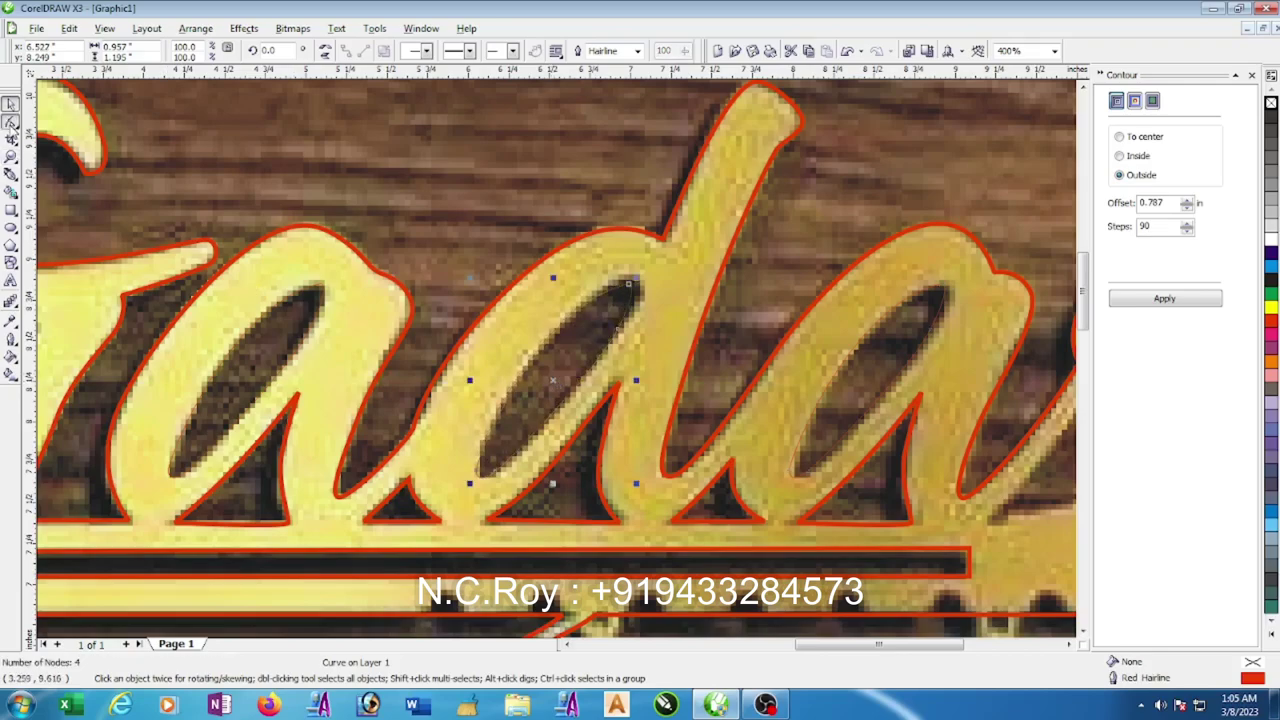
{"action": "scroll", "coordinate": [559, 357], "scroll_direction": "up", "scroll_amount": 1}
{"action": "scroll", "coordinate": [651, 405], "scroll_direction": "up", "scroll_amount": 1}
{"action": "left_click_drag", "start_coordinate": [651, 447], "coordinate": [676, 420]}
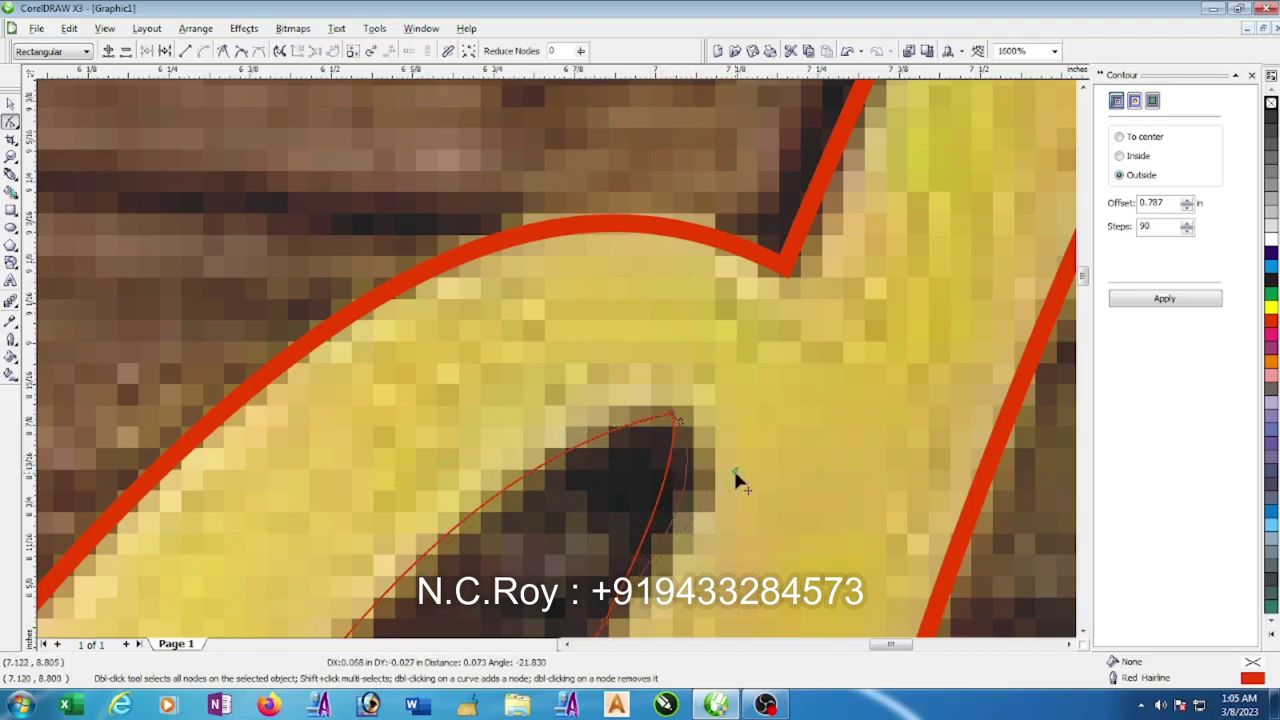
{"action": "left_click", "coordinate": [677, 421]}
{"action": "left_click_drag", "start_coordinate": [677, 421], "coordinate": [672, 413]}
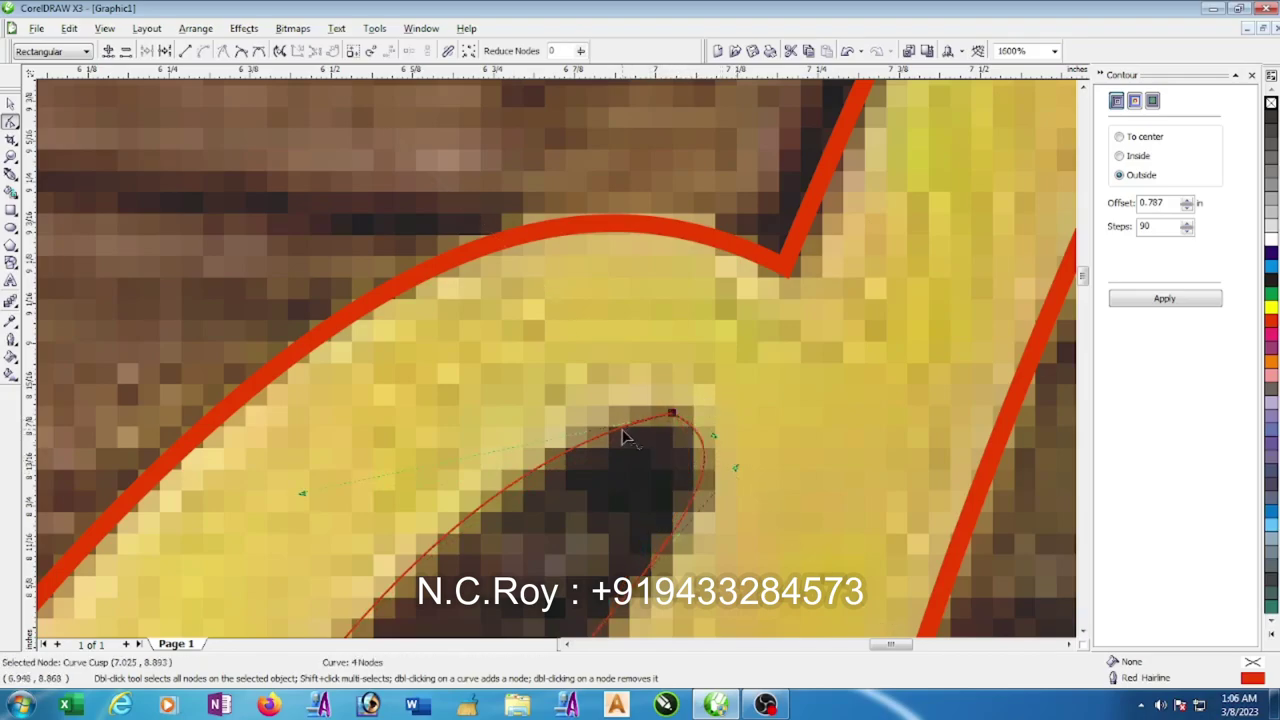
{"action": "scroll", "coordinate": [535, 378], "scroll_direction": "down", "scroll_amount": 1}
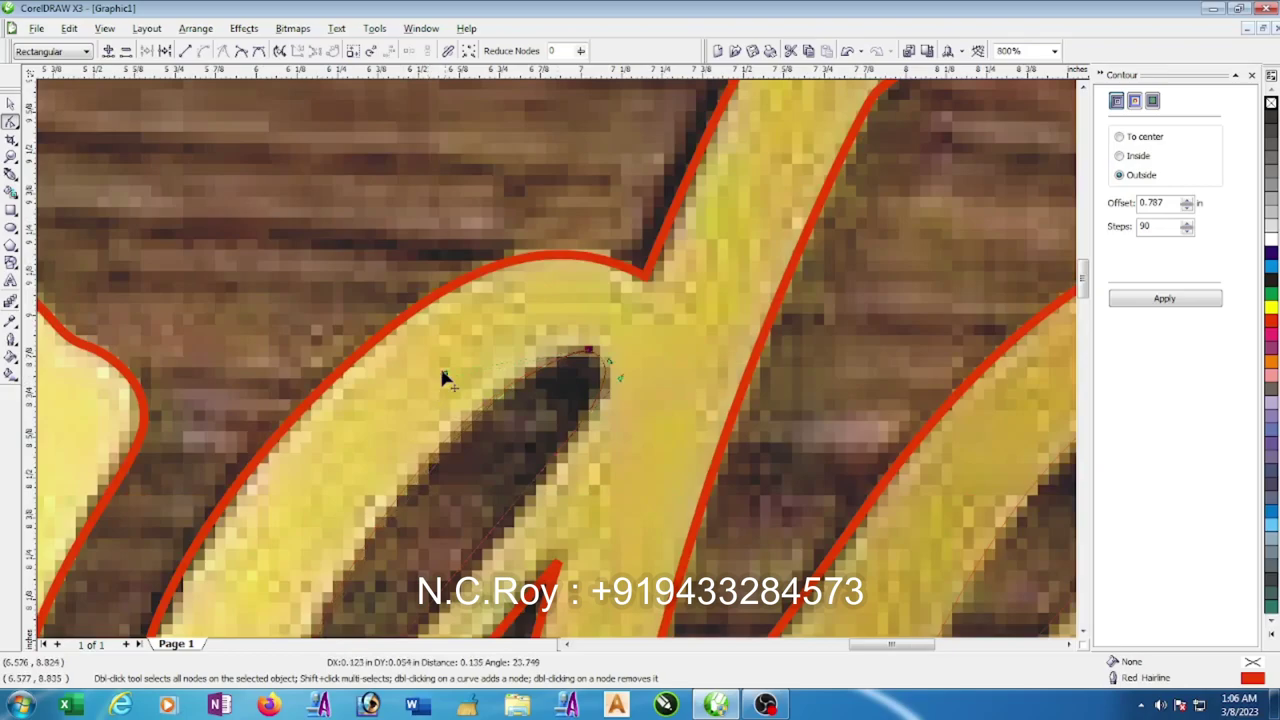
{"action": "scroll", "coordinate": [520, 430], "scroll_direction": "down", "scroll_amount": 1}
{"action": "mouse_move", "coordinate": [557, 370]}
{"action": "left_mouse_down"}
{"action": "mouse_move", "coordinate": [557, 388]}
{"action": "mouse_move", "coordinate": [570, 378]}
{"action": "left_mouse_up"}
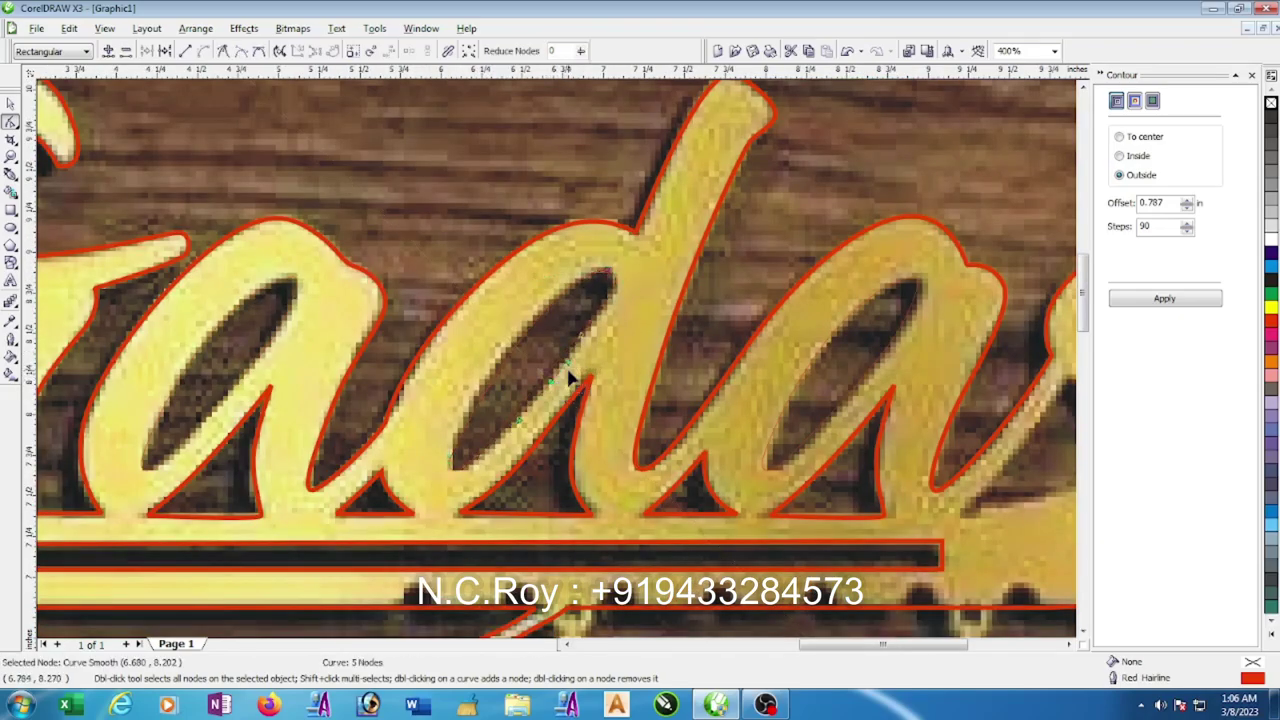
{"action": "scroll", "coordinate": [572, 370], "scroll_direction": "down", "scroll_amount": 1}
{"action": "scroll", "coordinate": [748, 403], "scroll_direction": "up", "scroll_amount": 1}
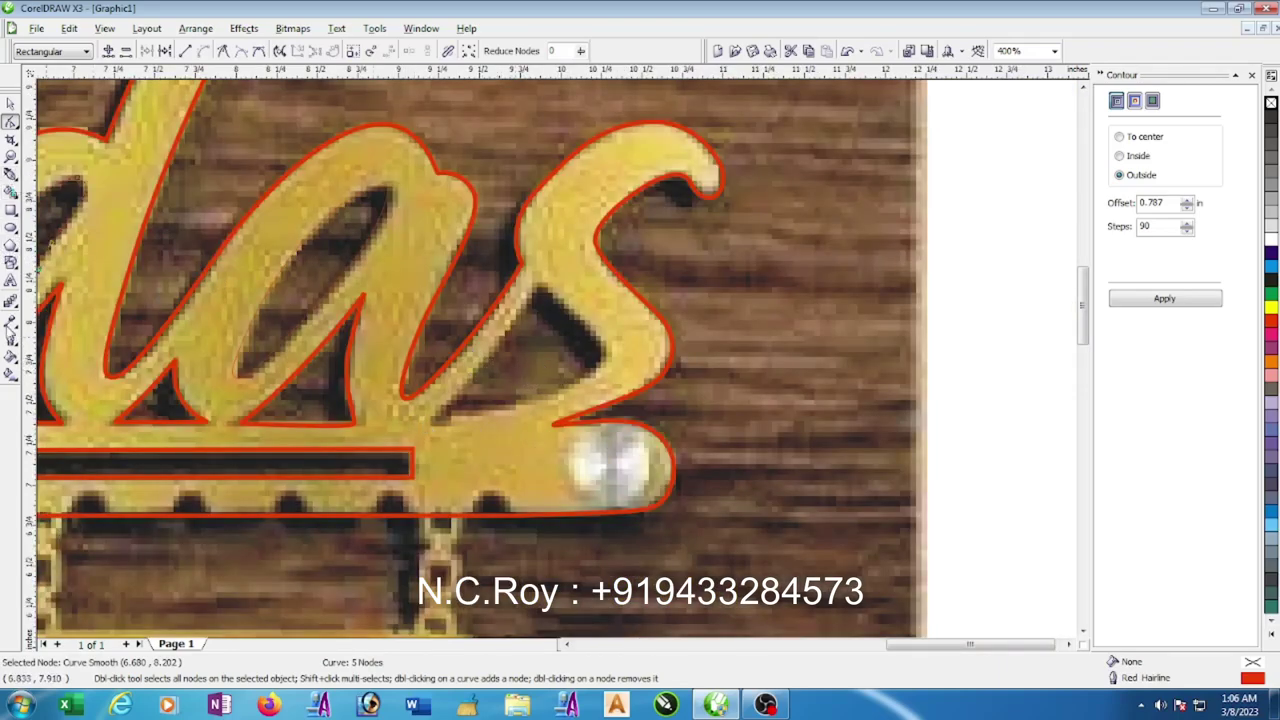
- Trace the gap inside the 's' as a closed curved Bezier outline
{"action": "left_click", "coordinate": [10, 173]}
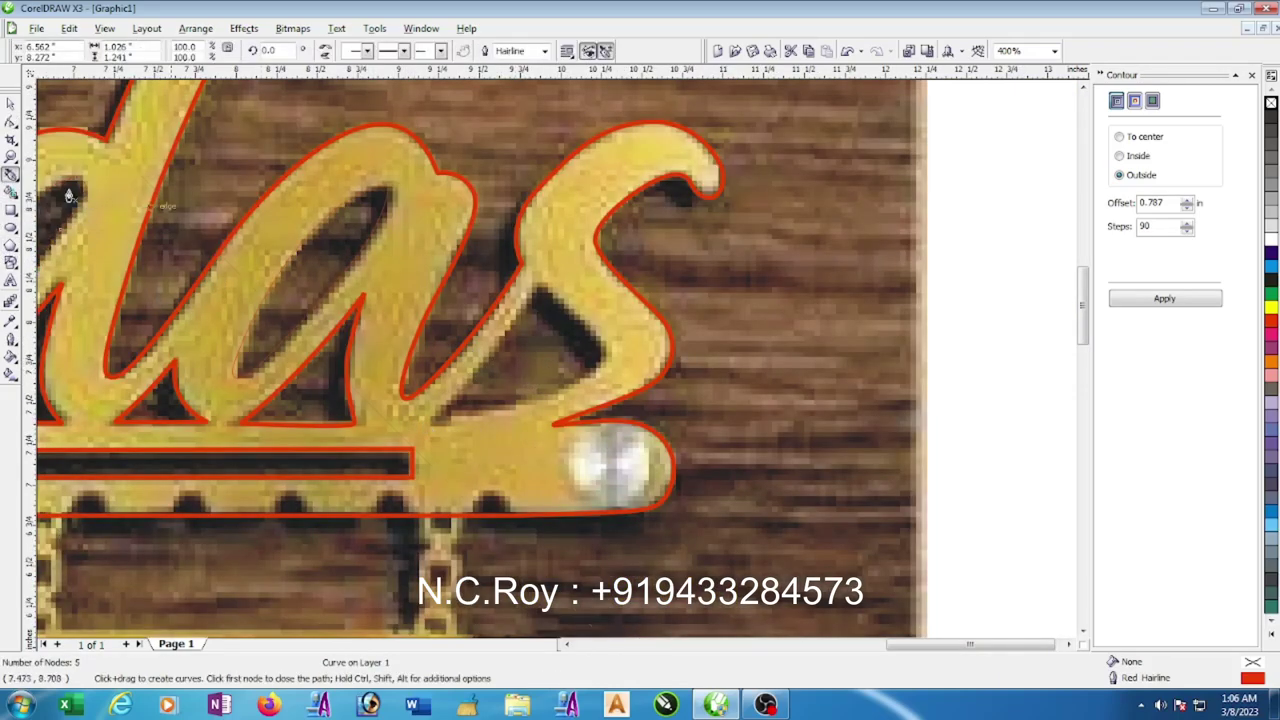
{"action": "left_click", "coordinate": [430, 420]}
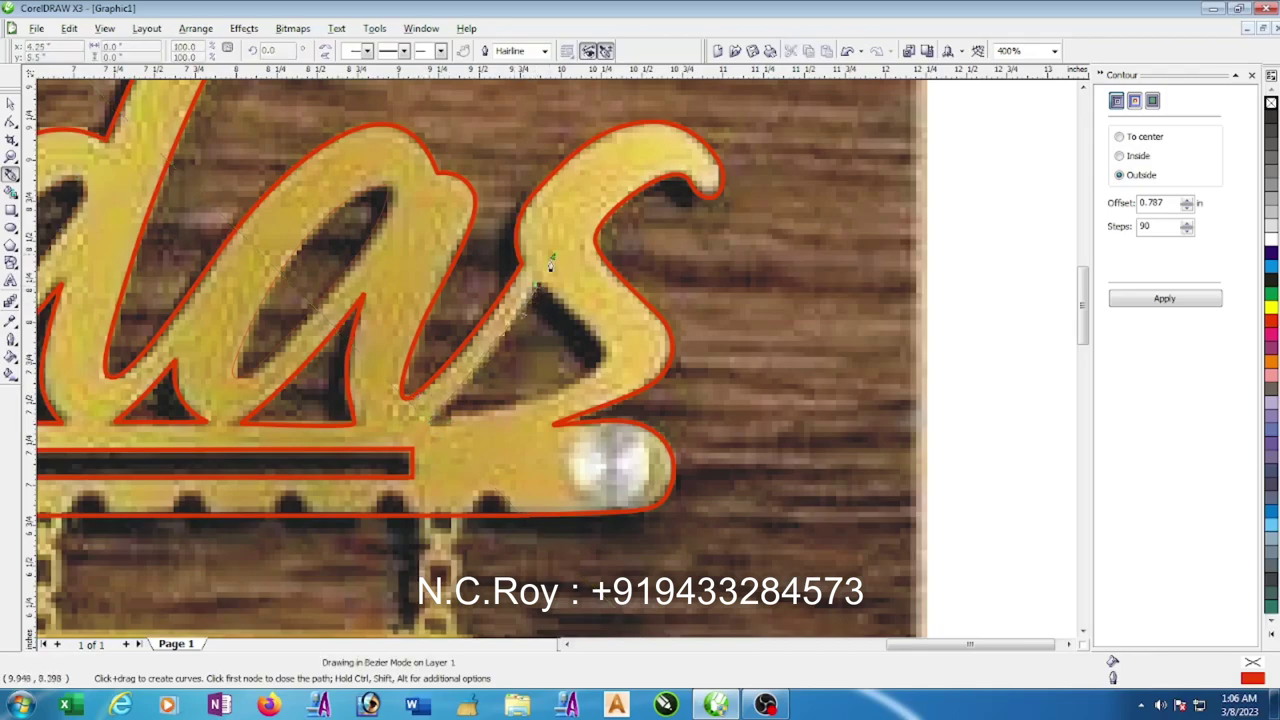
{"action": "left_click_drag", "start_coordinate": [536, 290], "coordinate": [563, 237]}
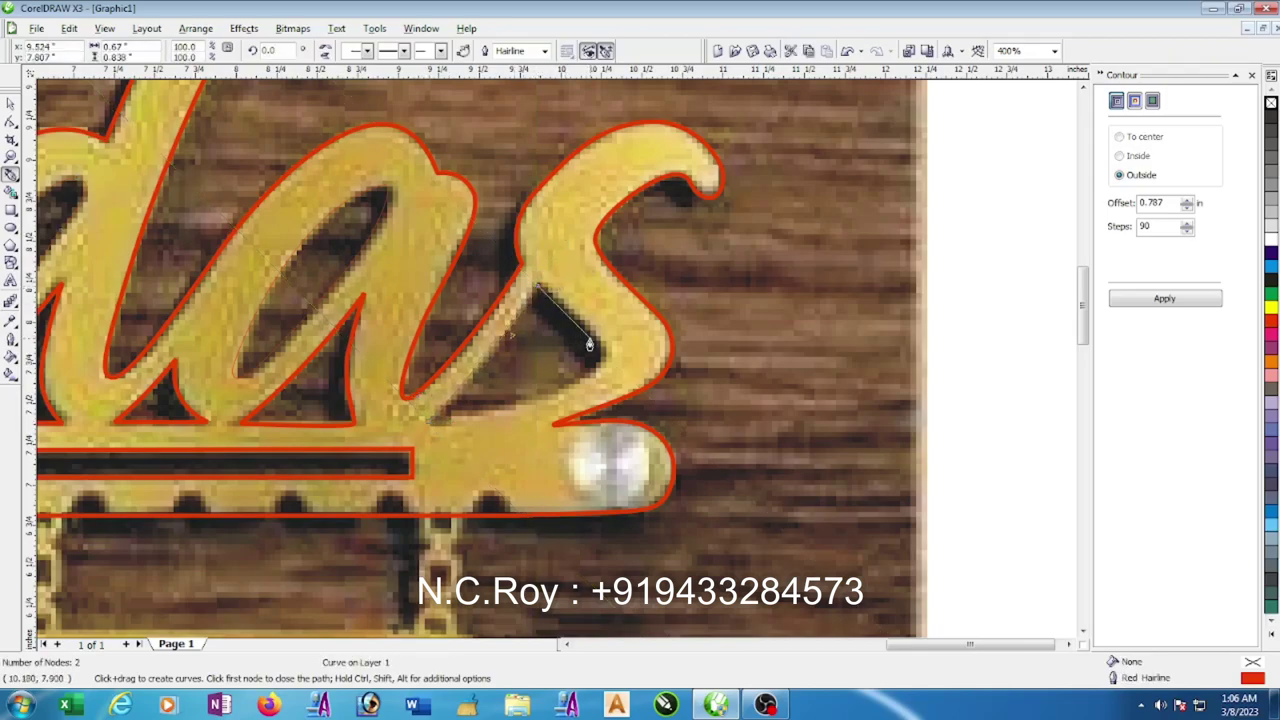
{"action": "left_click_drag", "start_coordinate": [597, 342], "coordinate": [612, 357]}
{"action": "left_click", "coordinate": [556, 399]}
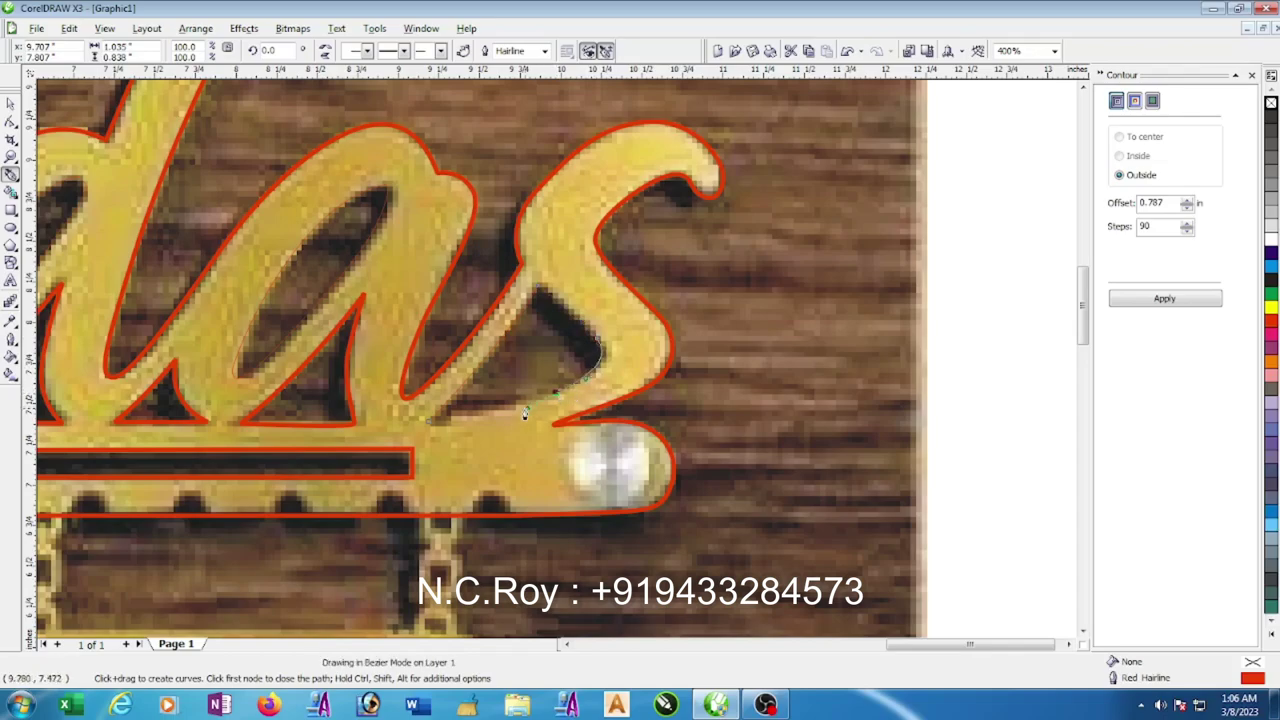
{"action": "left_click", "coordinate": [443, 426]}
{"action": "left_click", "coordinate": [443, 426]}
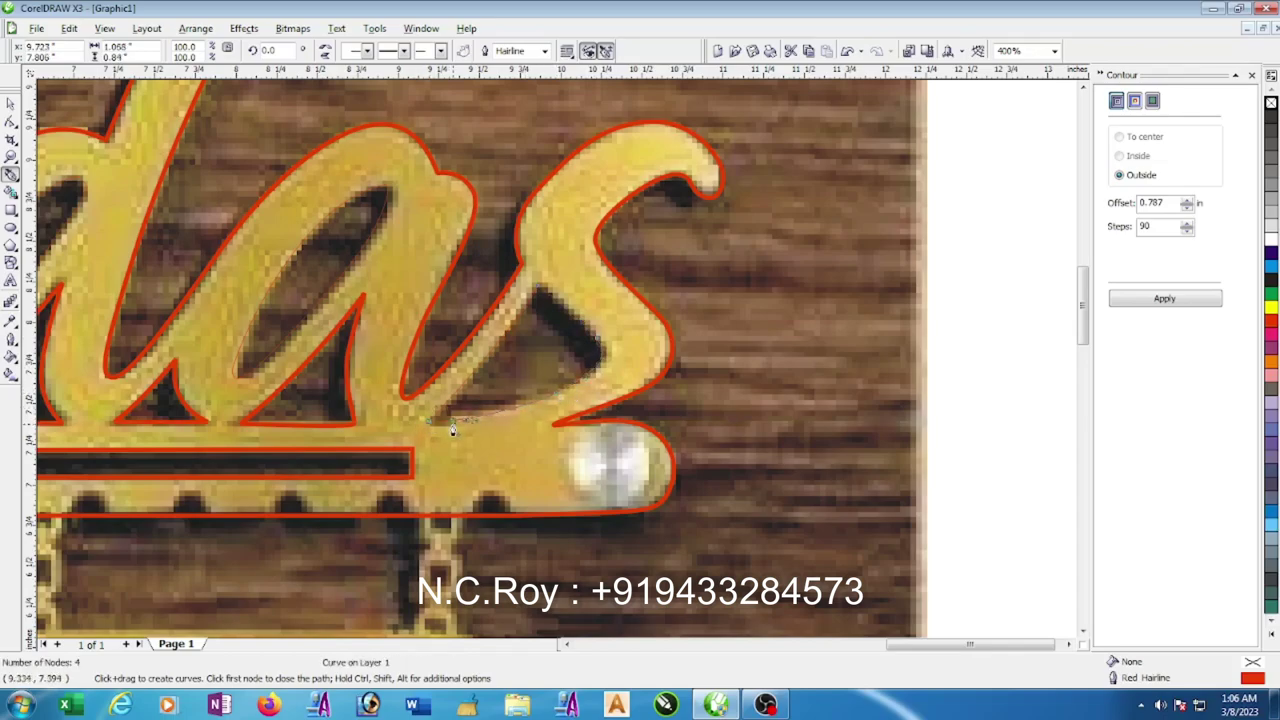
{"action": "scroll", "coordinate": [420, 427], "scroll_direction": "down", "scroll_amount": 1}
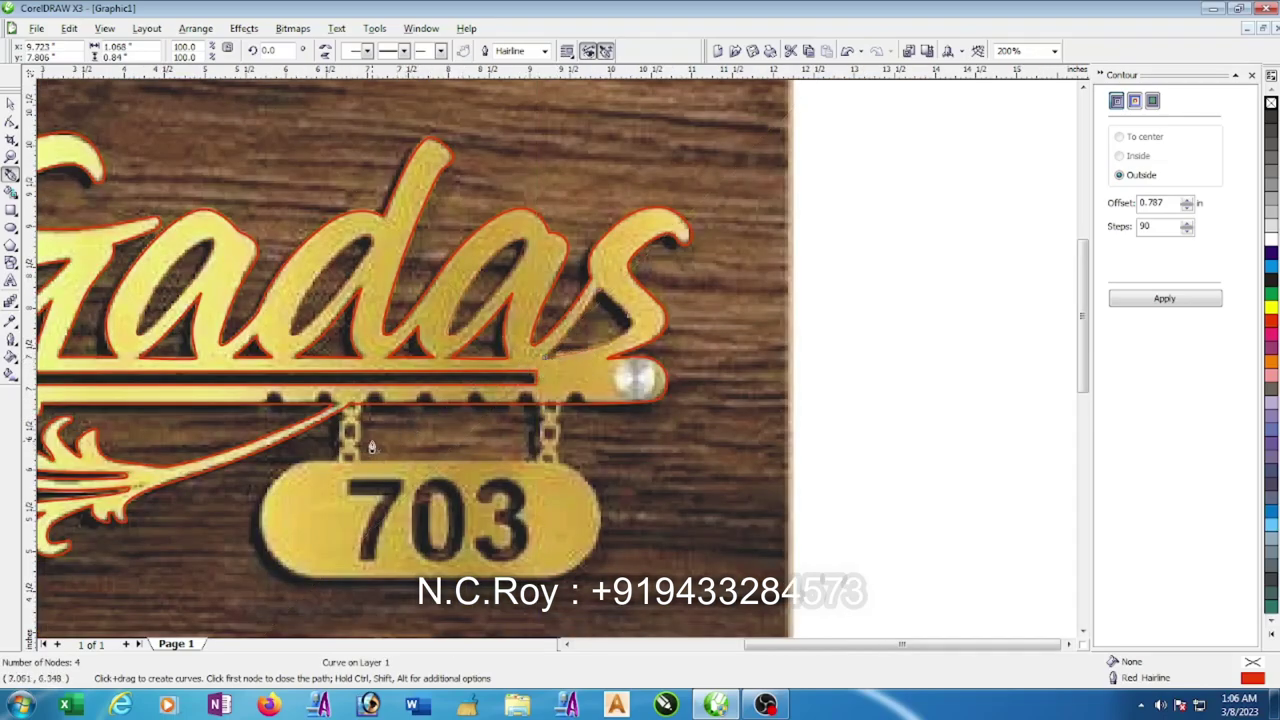
{"action": "scroll", "coordinate": [155, 368], "scroll_direction": "down", "scroll_amount": 1}
{"action": "scroll", "coordinate": [240, 200], "scroll_direction": "down", "scroll_amount": 1}
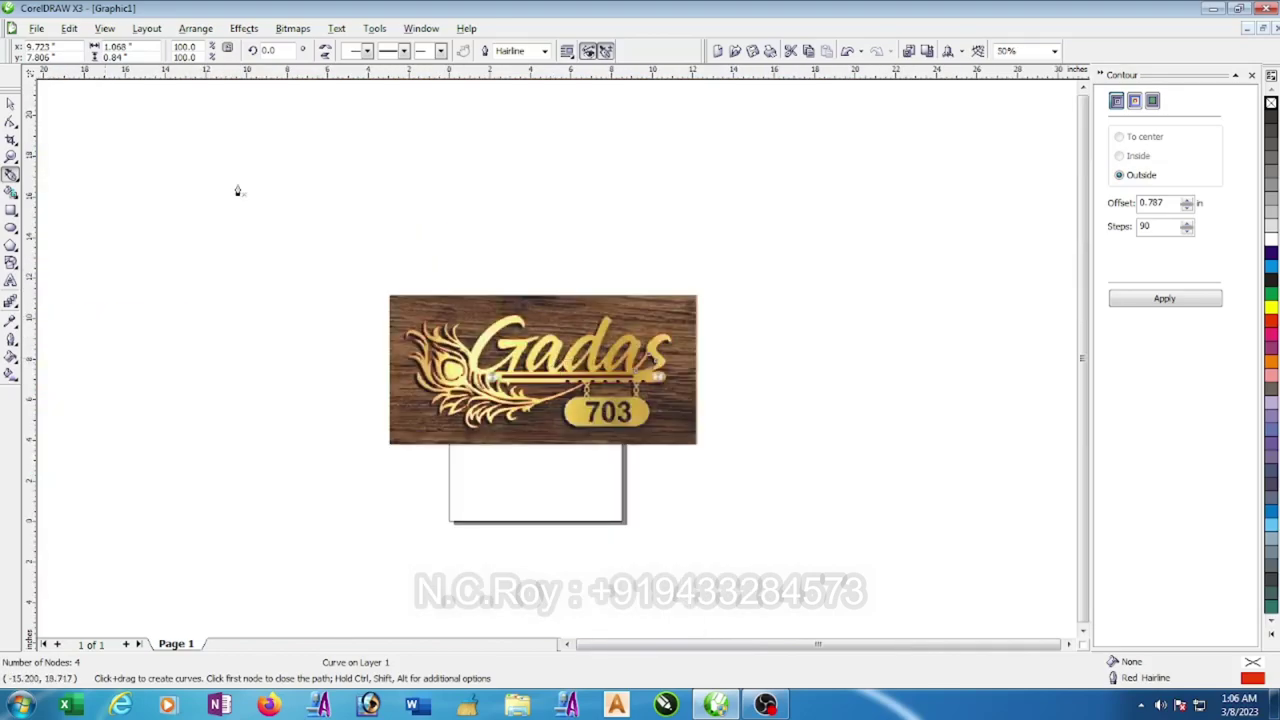
- Marquee-select all traced shapes, combine them into one 338-node curve, and fill it red
{"action": "left_click", "coordinate": [10, 104]}
{"action": "left_click_drag", "start_coordinate": [363, 270], "coordinate": [826, 463]}
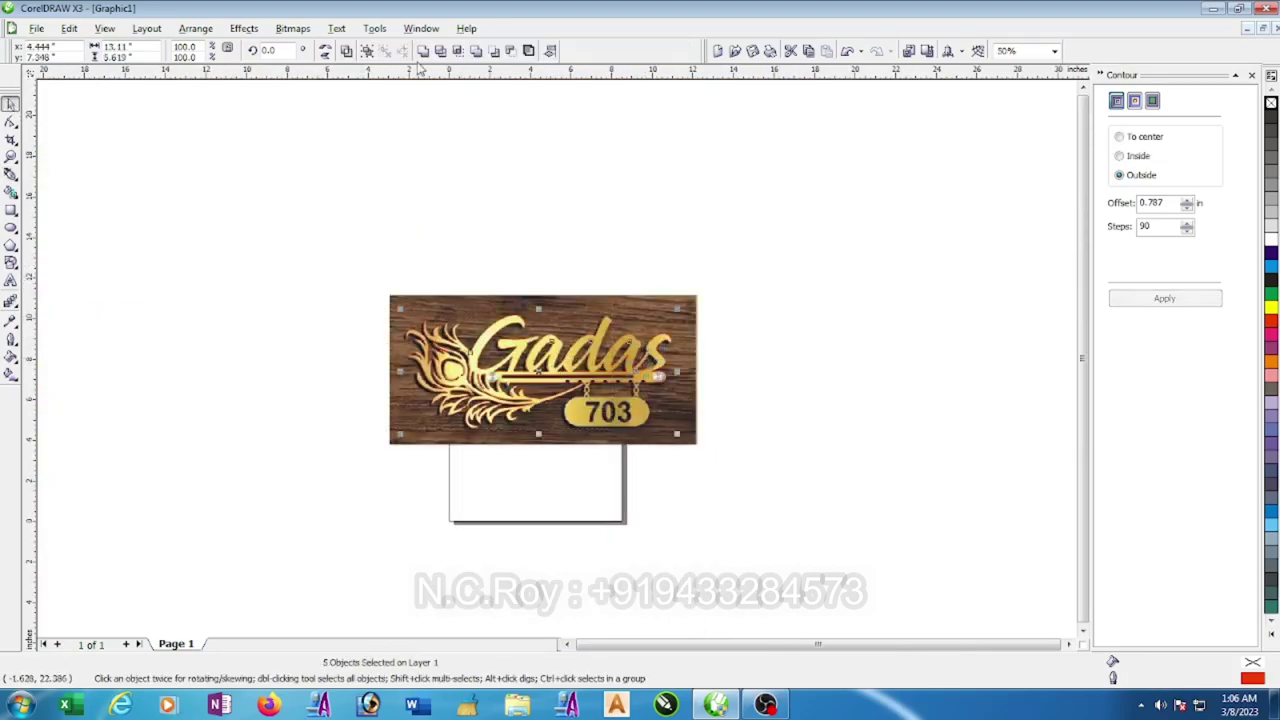
{"action": "left_click", "coordinate": [346, 52]}
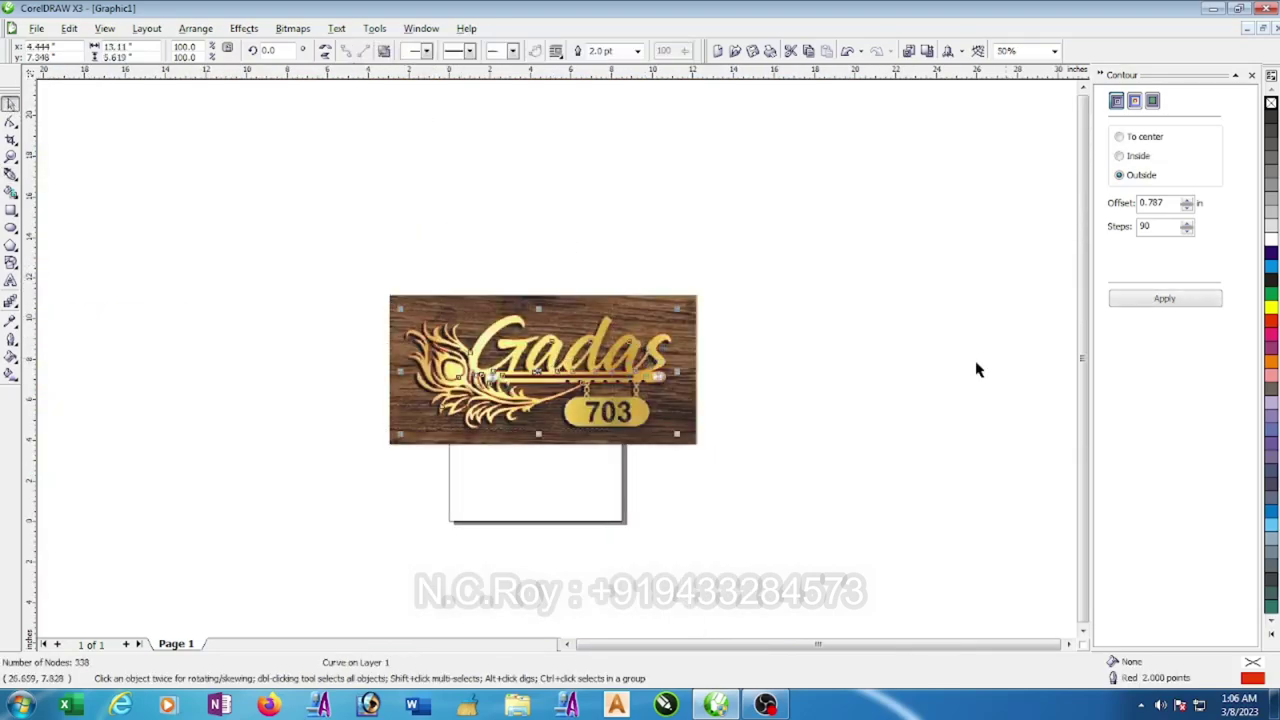
{"action": "left_click", "coordinate": [1272, 322]}
{"action": "left_click", "coordinate": [829, 391]}
{"action": "scroll", "coordinate": [600, 420], "scroll_direction": "up", "scroll_amount": 1}
{"action": "scroll", "coordinate": [560, 370], "scroll_direction": "up", "scroll_amount": 1}
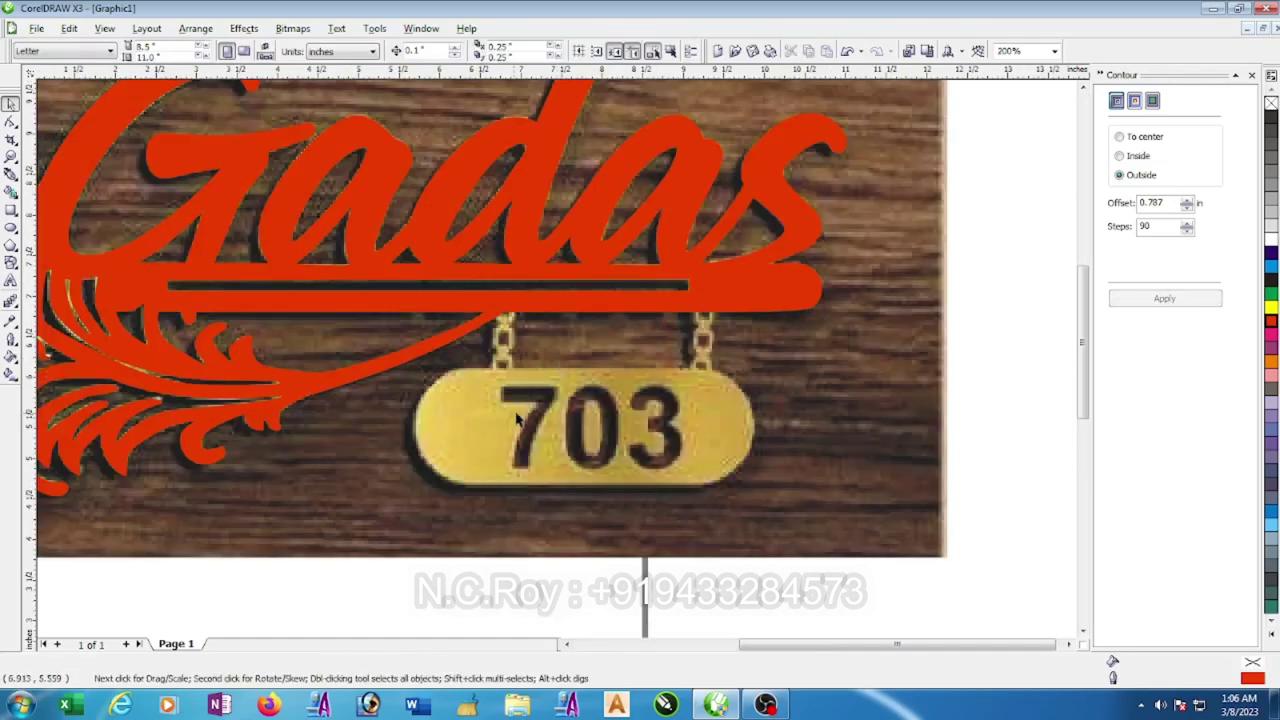
{"action": "scroll", "coordinate": [545, 362], "scroll_direction": "down", "scroll_amount": 1}
{"action": "scroll", "coordinate": [649, 395], "scroll_direction": "up", "scroll_amount": 1}
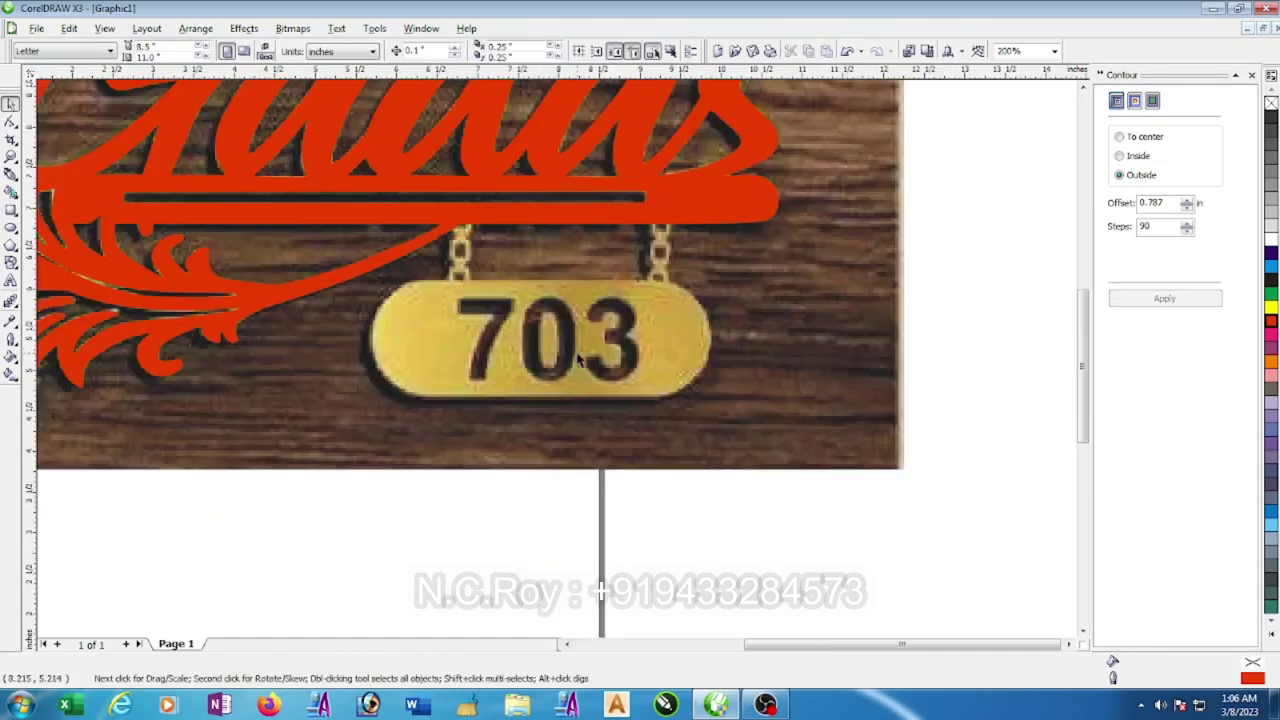
- Undo a stray background fill, then draw a rectangle around the 703 plate with a 2 pt outline
{"action": "left_click", "coordinate": [10, 191]}
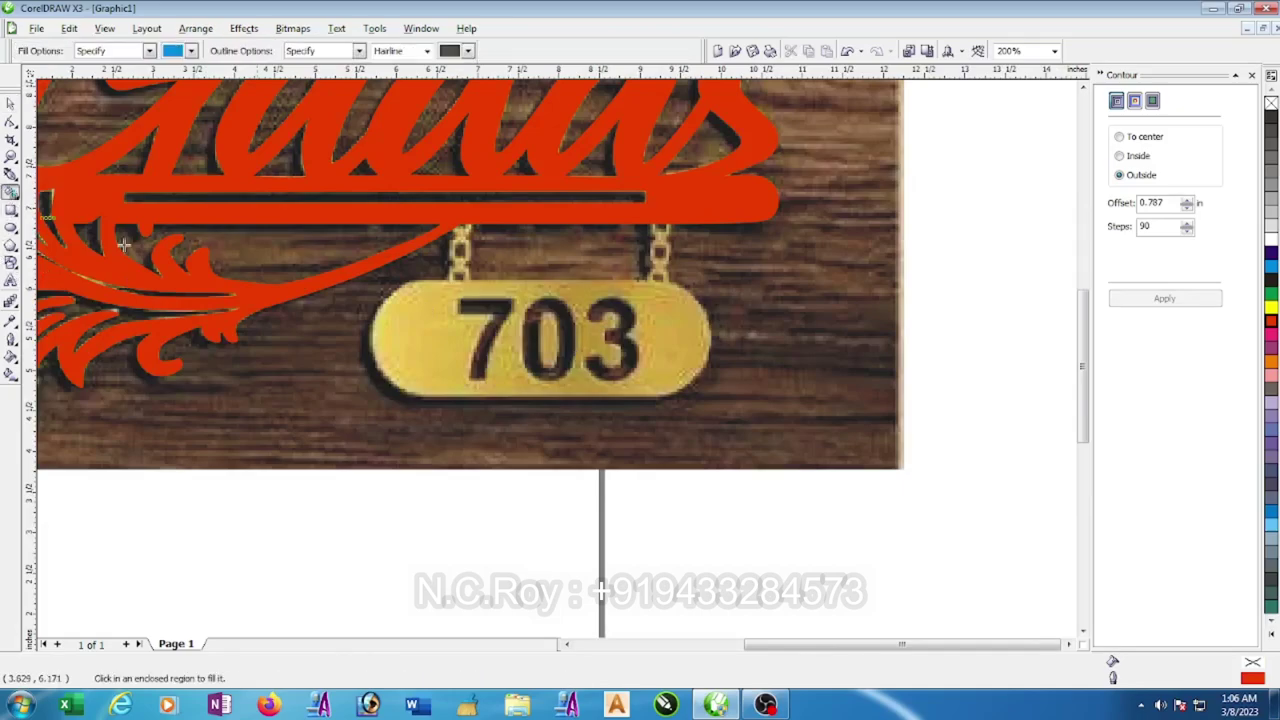
{"action": "left_click", "coordinate": [370, 277]}
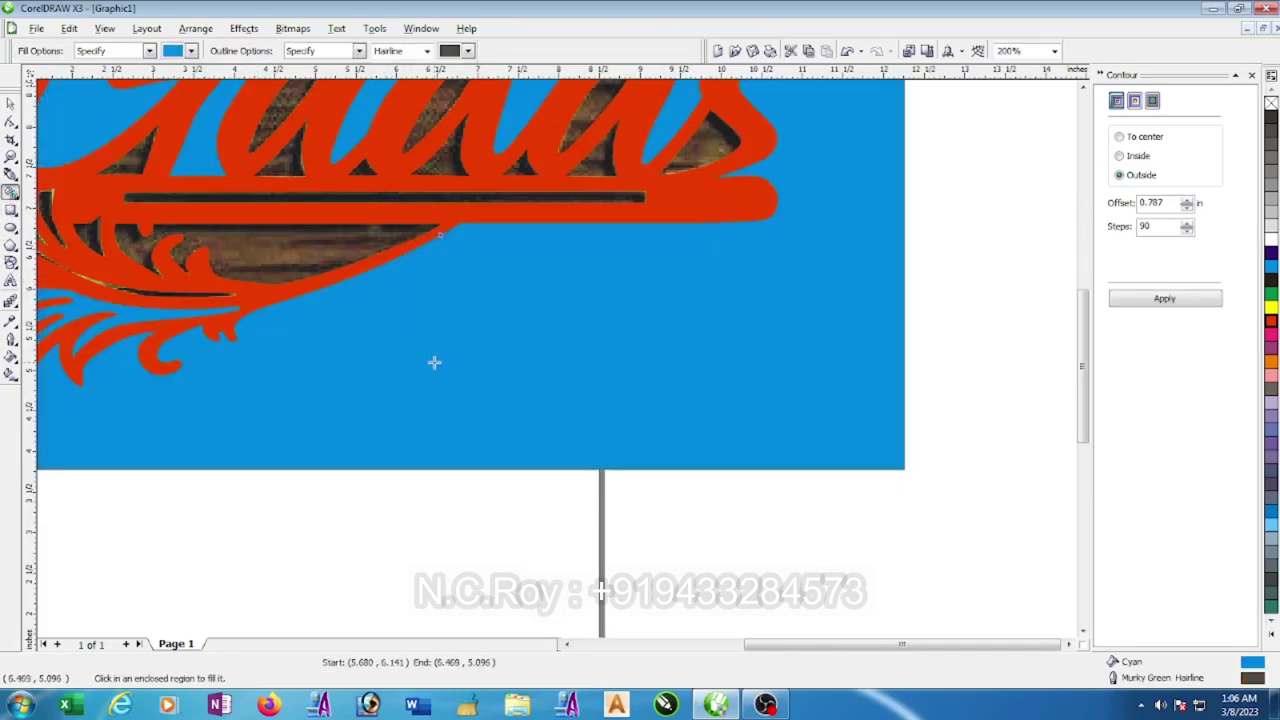
{"action": "key", "text": "ctrl+z"}
{"action": "key", "text": "F6"}
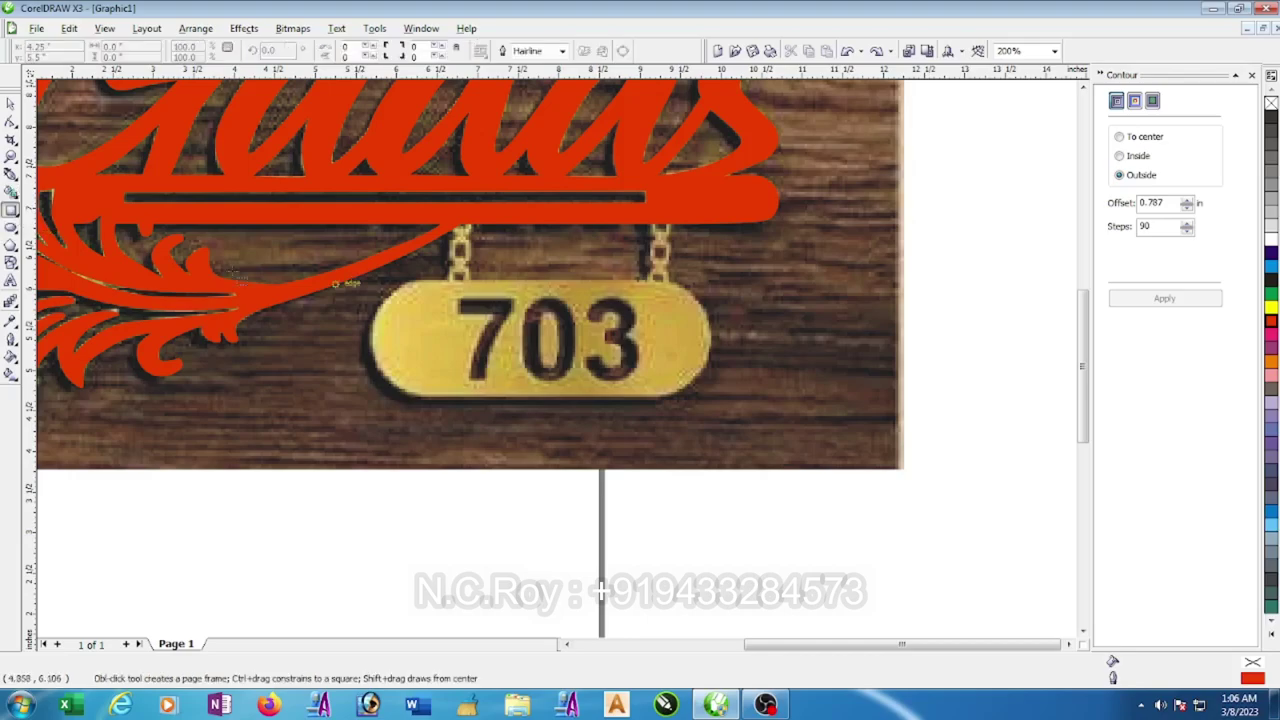
{"action": "mouse_move", "coordinate": [367, 272]}
{"action": "left_mouse_down"}
{"action": "mouse_move", "coordinate": [676, 402]}
{"action": "mouse_move", "coordinate": [716, 406]}
{"action": "left_mouse_up"}
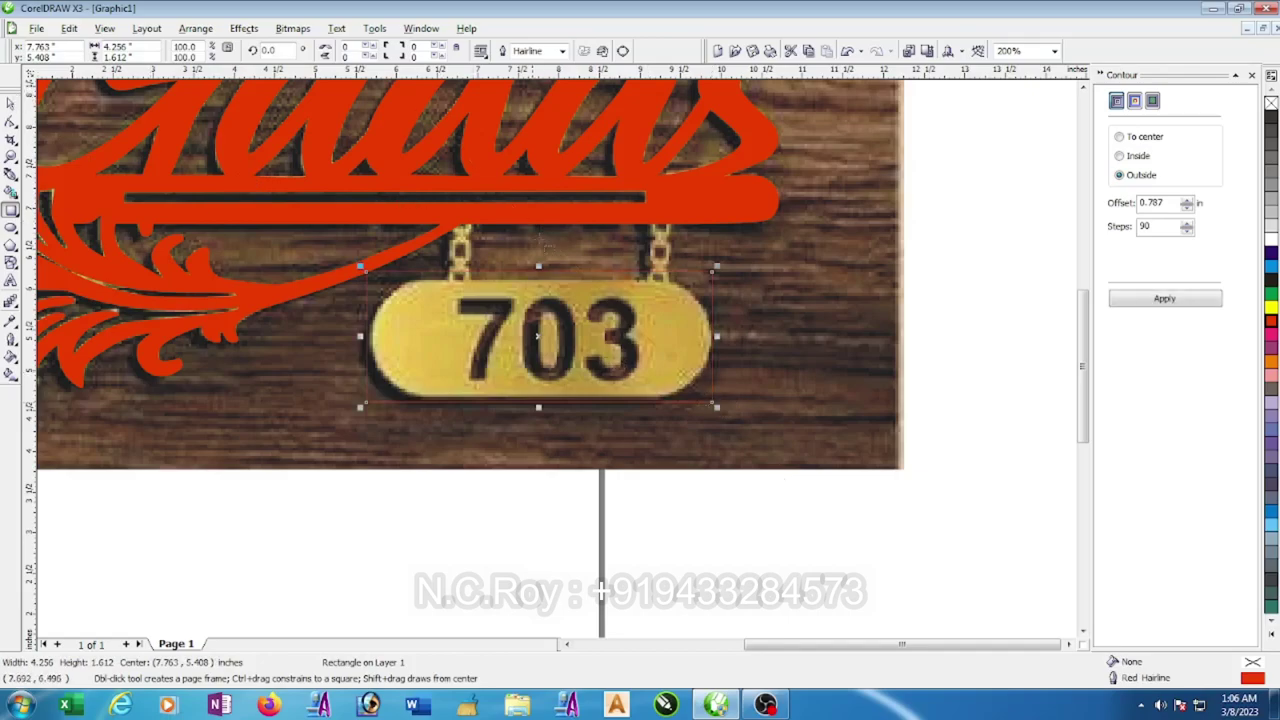
{"action": "left_click", "coordinate": [10, 340]}
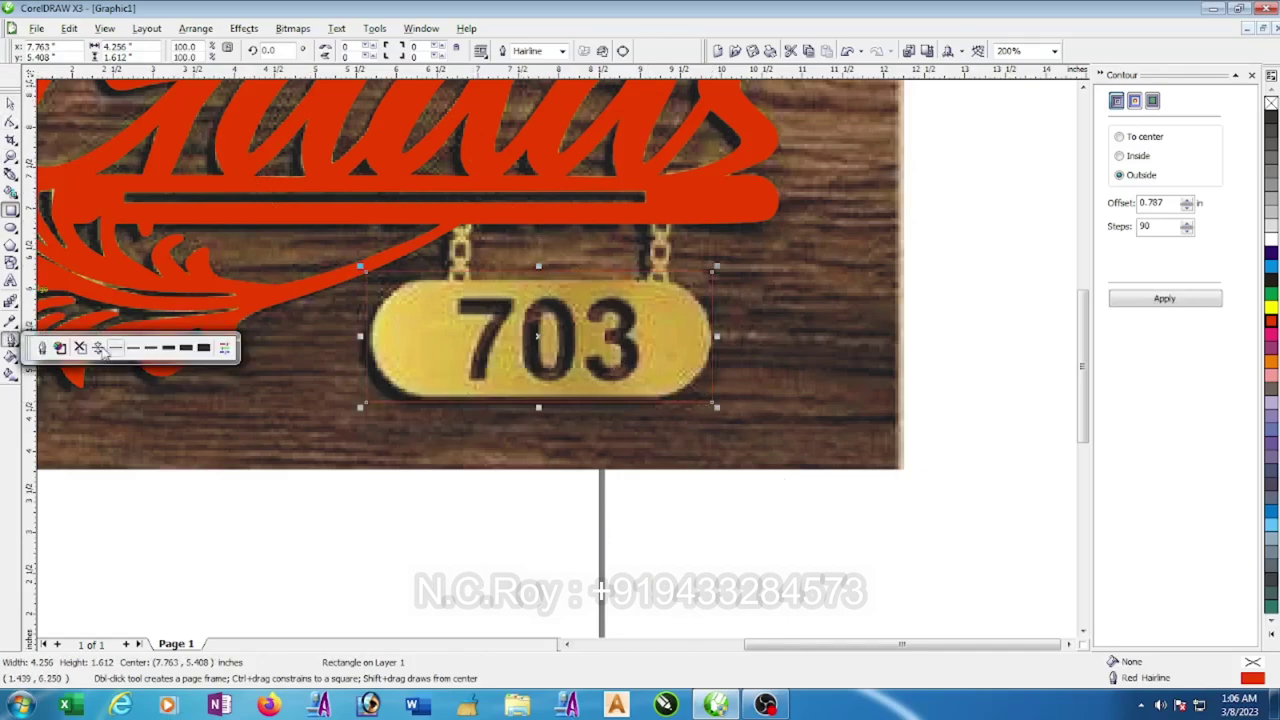
{"action": "left_click", "coordinate": [145, 350]}
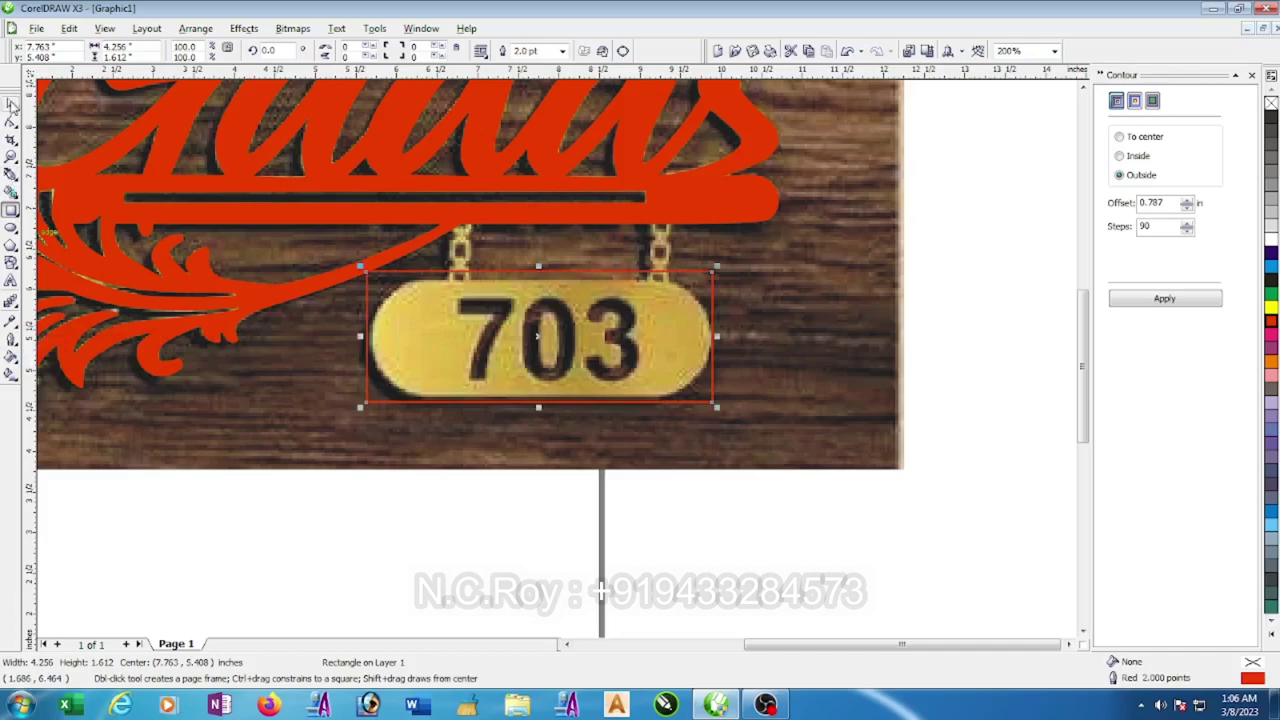
- Fit the rectangle's top and bottom edges to the plate and fully round its corners
{"action": "left_click", "coordinate": [10, 103]}
{"action": "scroll", "coordinate": [662, 272], "scroll_direction": "up", "scroll_amount": 1}
{"action": "left_click_drag", "start_coordinate": [414, 268], "coordinate": [414, 290]}
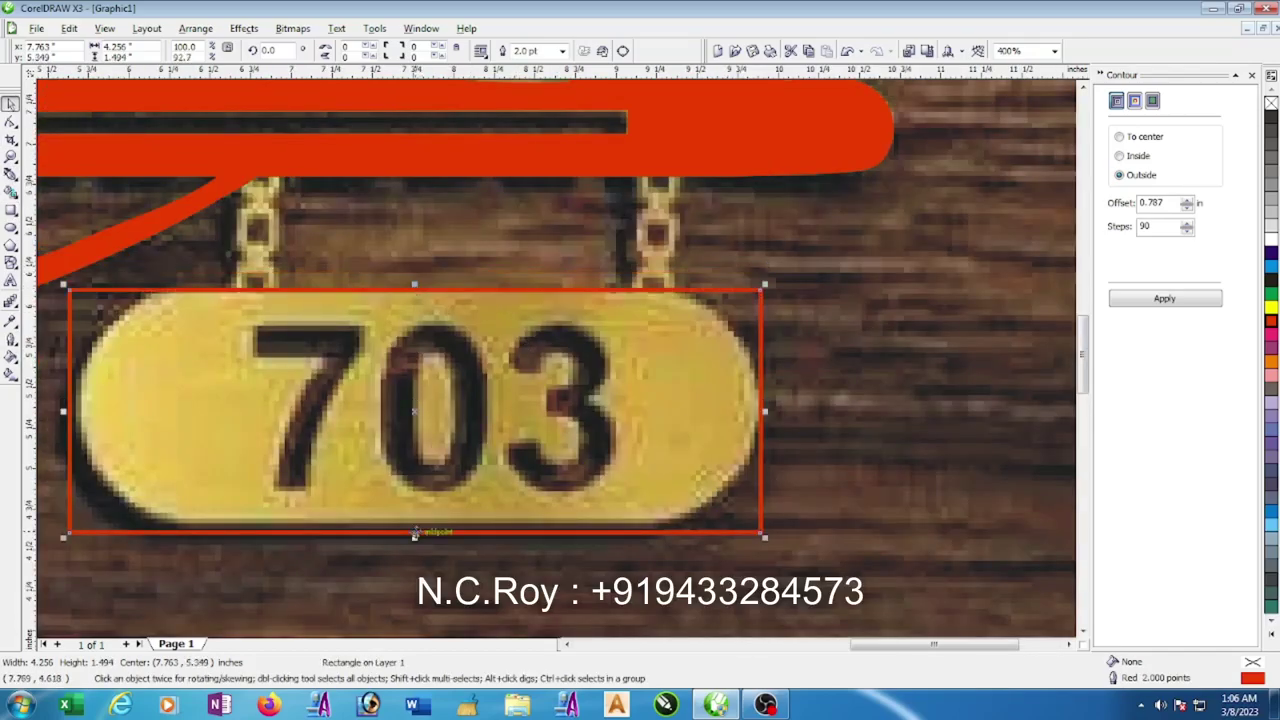
{"action": "left_click_drag", "start_coordinate": [414, 535], "coordinate": [414, 522]}
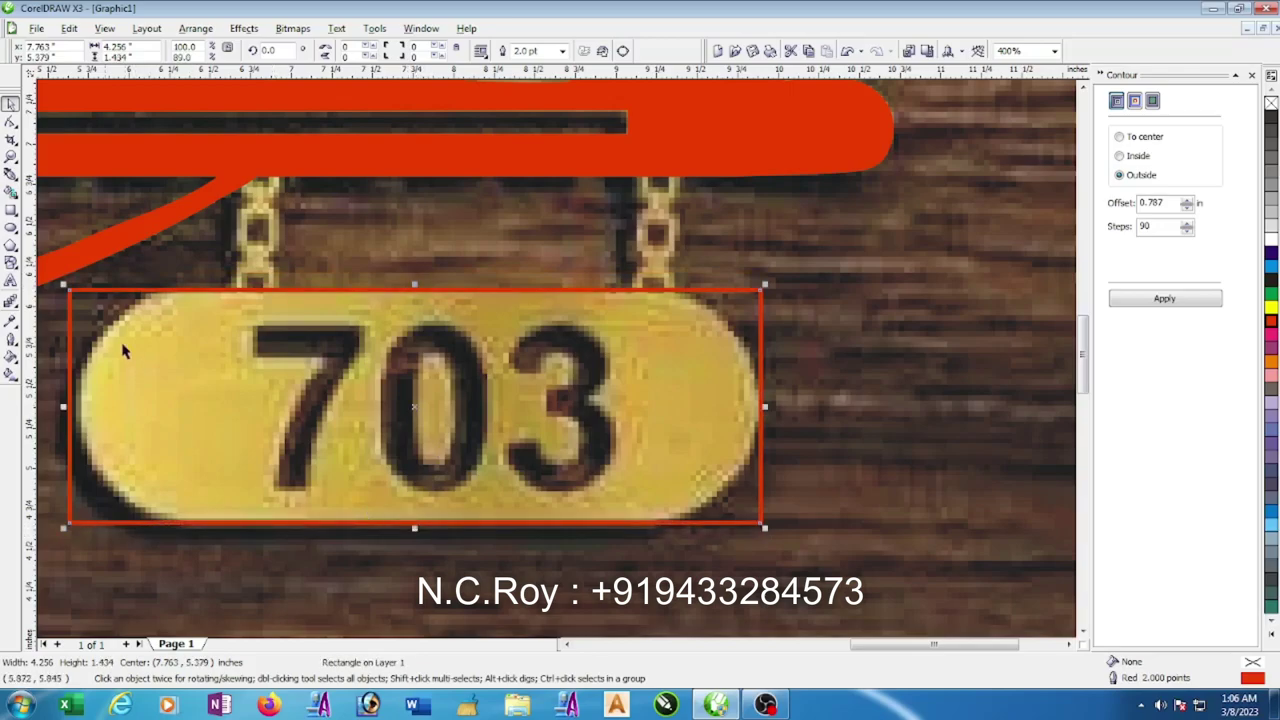
{"action": "key", "text": "F10"}
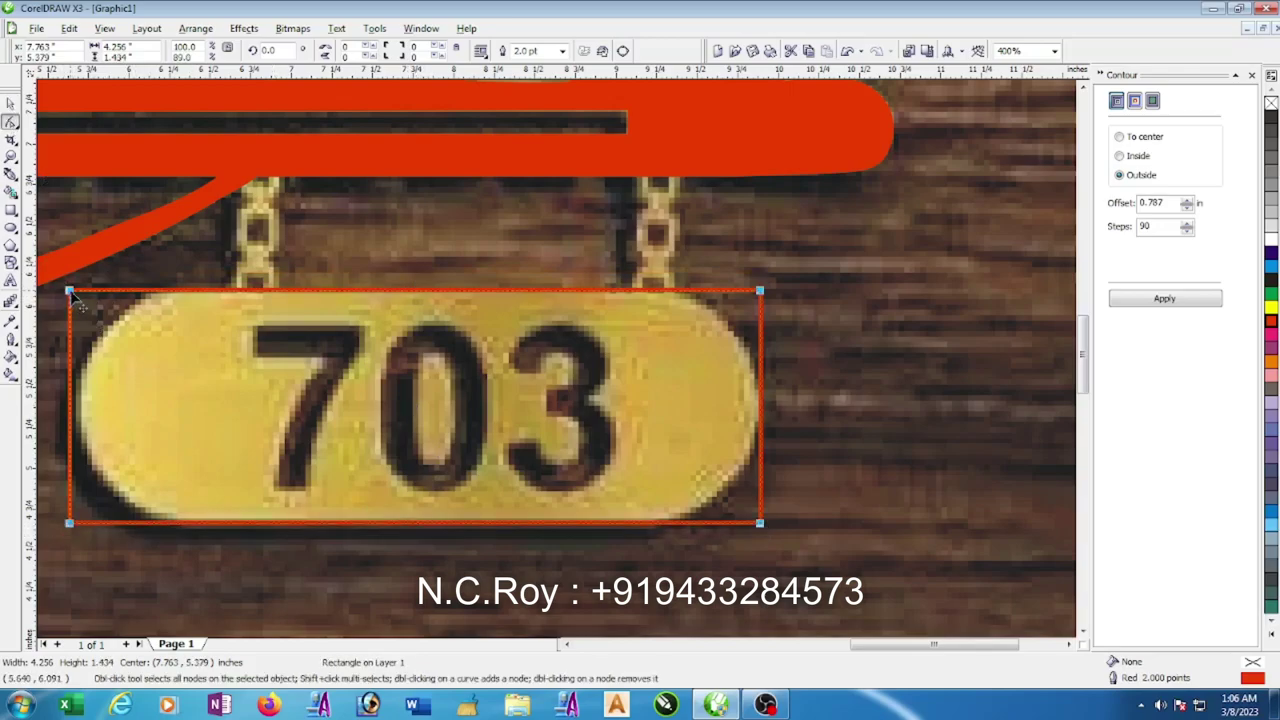
{"action": "left_click_drag", "start_coordinate": [70, 292], "coordinate": [203, 365]}
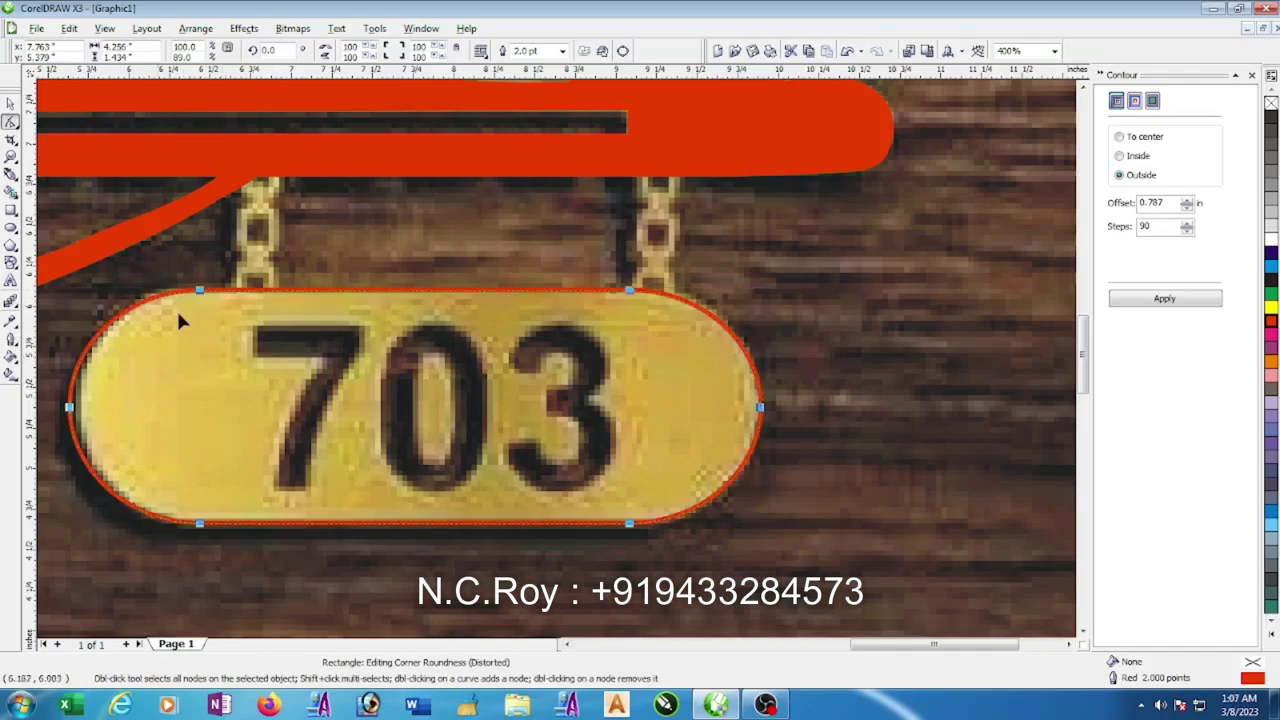
{"action": "left_click", "coordinate": [10, 104]}
{"action": "key", "text": "F3"}
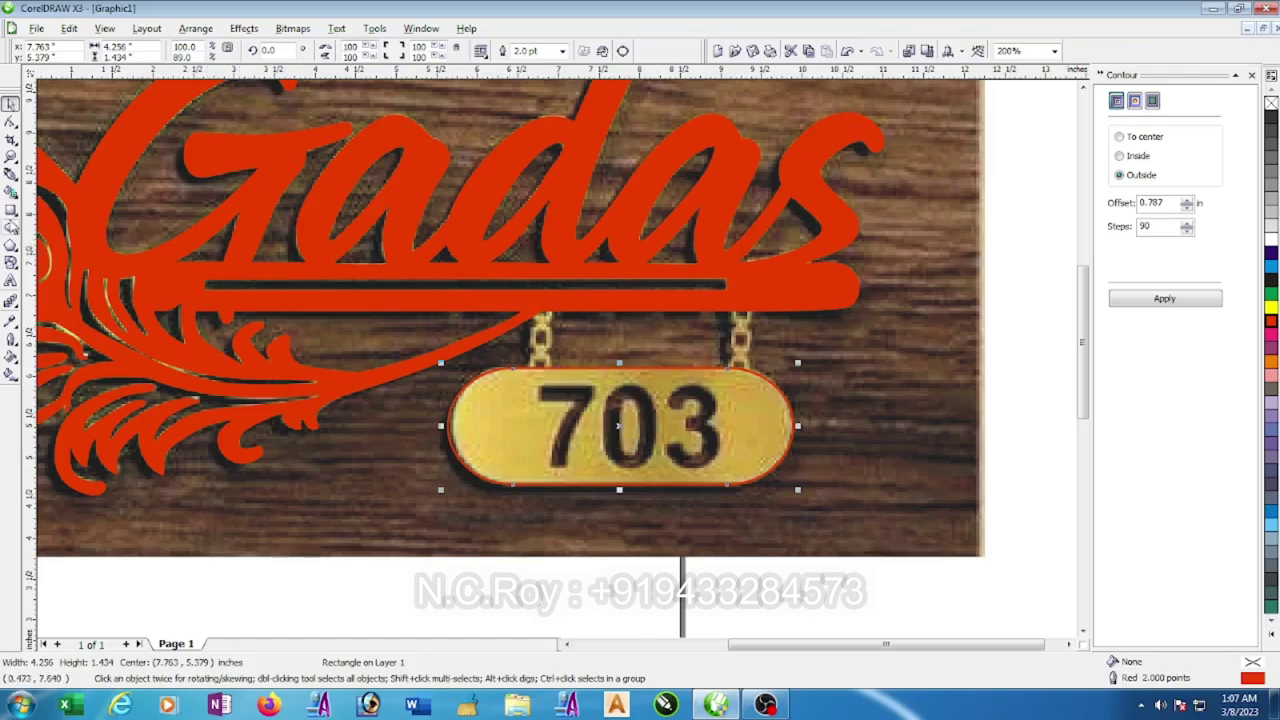
- Add a '703' text object beside the plate and set it to Arial Bold
{"action": "left_click", "coordinate": [10, 282]}
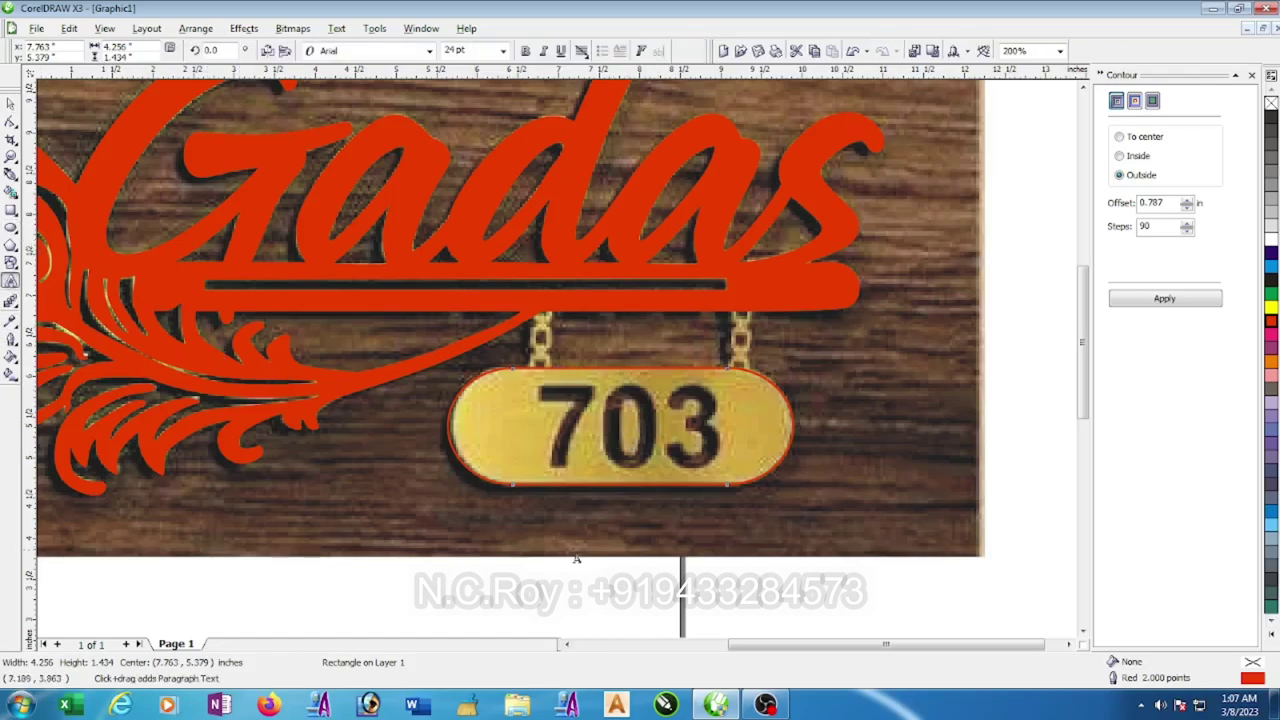
{"action": "left_click", "coordinate": [838, 478]}
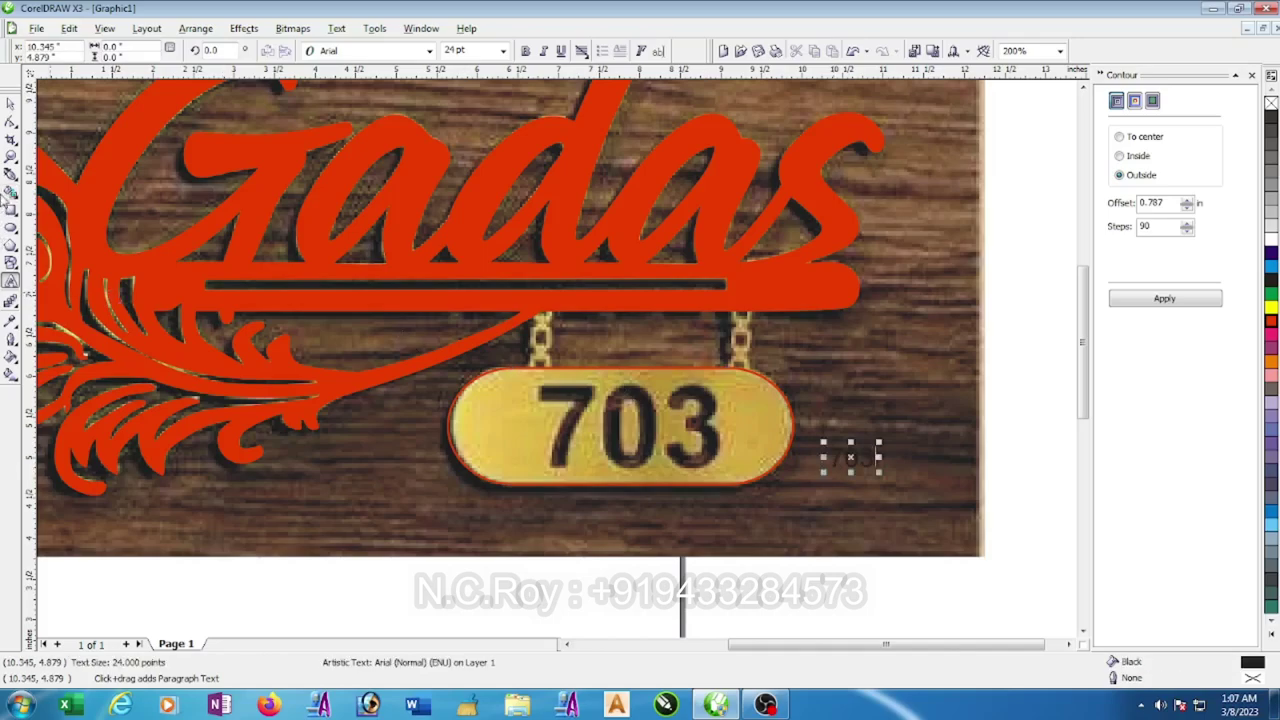
{"action": "left_click", "coordinate": [10, 103]}
{"action": "left_click", "coordinate": [429, 50]}
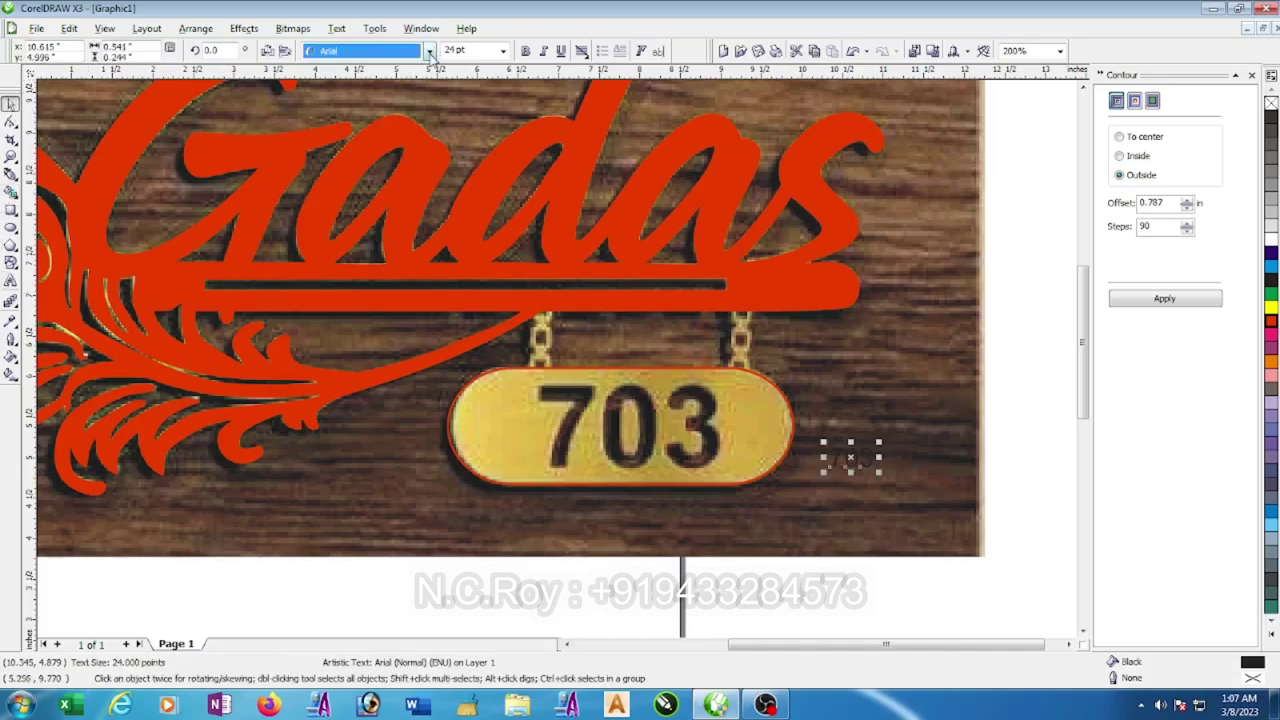
{"action": "left_click", "coordinate": [525, 51]}
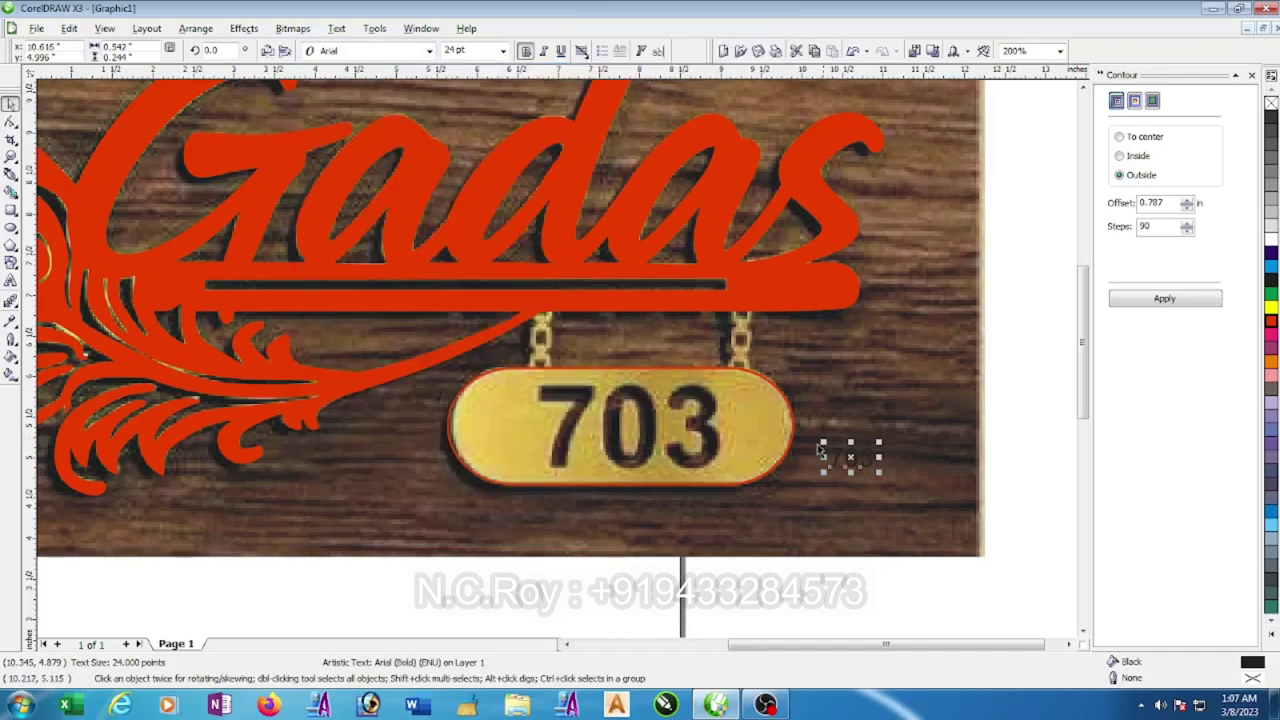
- Scale the 703 text to about 95.7 pt and position it over the plate's digits
{"action": "left_click_drag", "start_coordinate": [879, 471], "coordinate": [945, 533]}
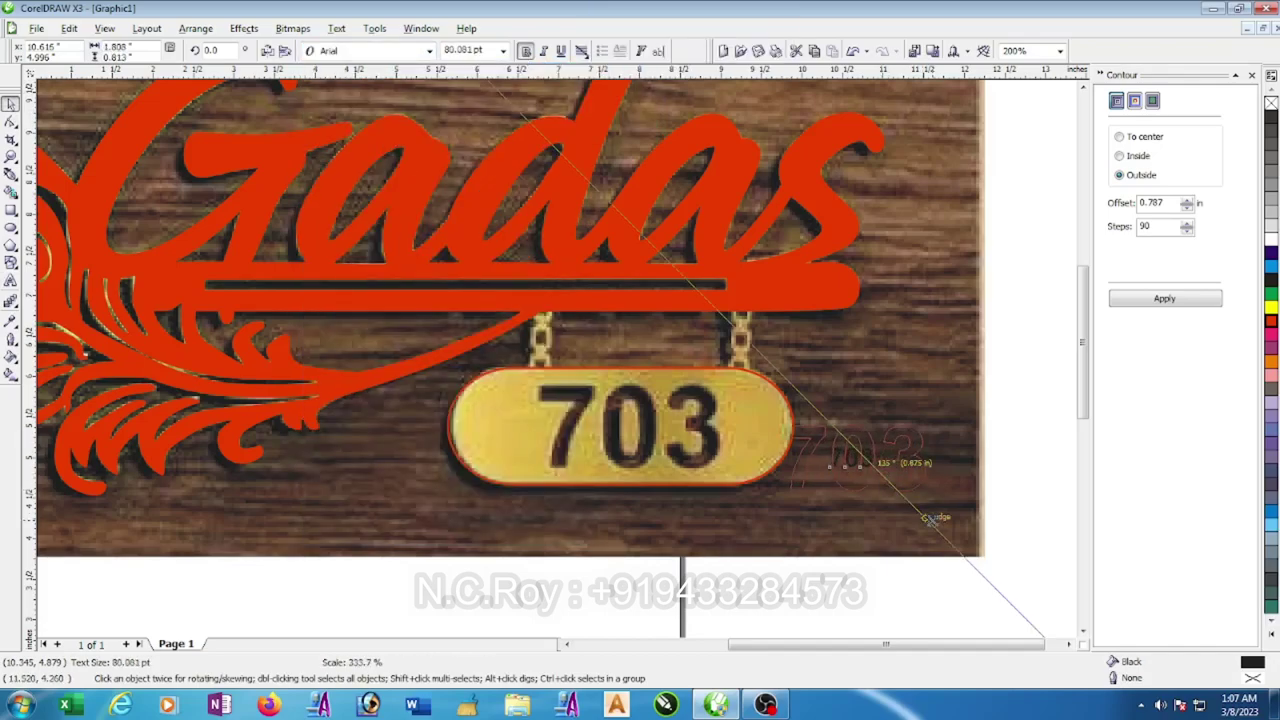
{"action": "mouse_move", "coordinate": [850, 455]}
{"action": "left_mouse_down"}
{"action": "mouse_move", "coordinate": [625, 422]}
{"action": "mouse_move", "coordinate": [730, 427]}
{"action": "left_mouse_up"}
{"action": "scroll", "coordinate": [728, 427], "scroll_direction": "up", "scroll_amount": 1}
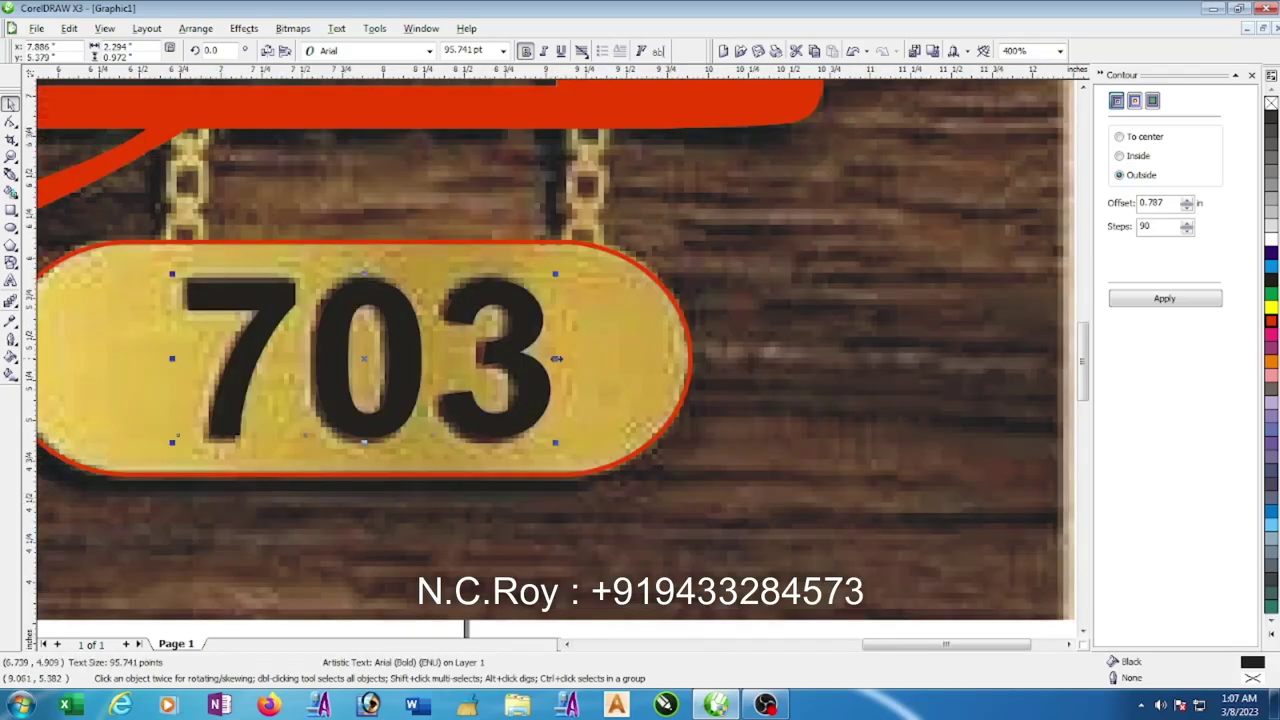
{"action": "left_click_drag", "start_coordinate": [553, 362], "coordinate": [541, 364]}
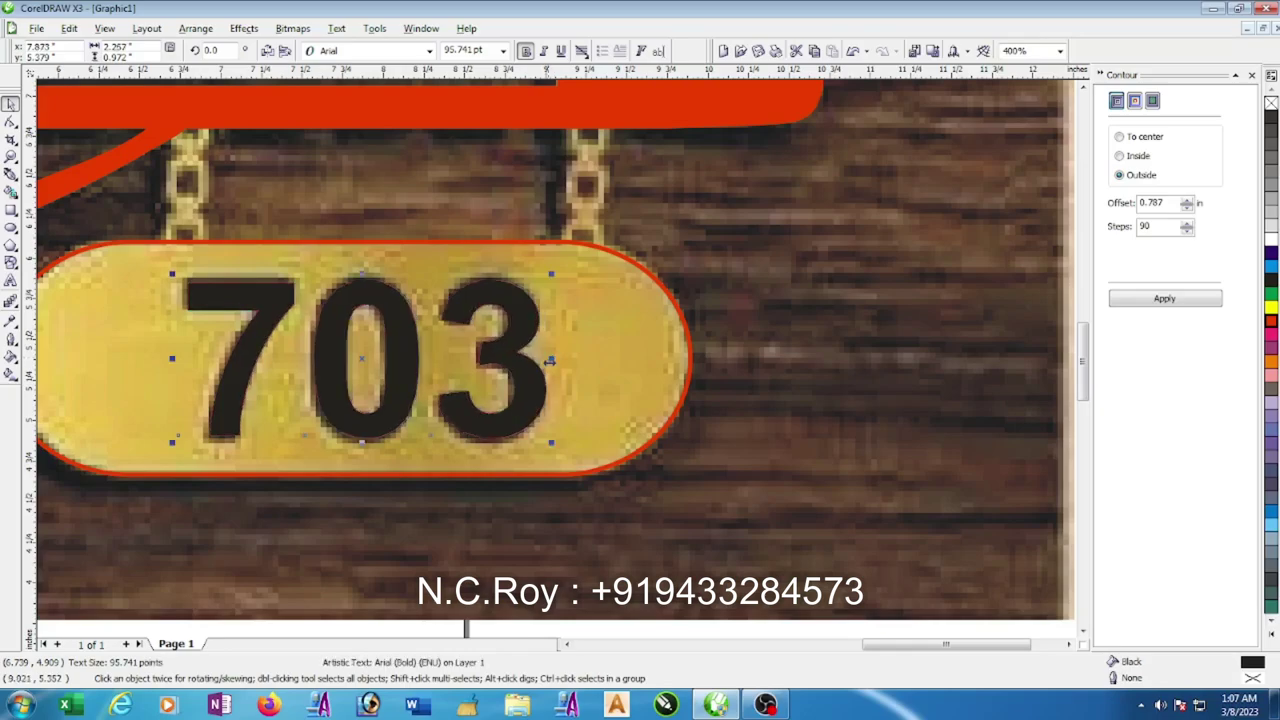
{"action": "scroll", "coordinate": [553, 372], "scroll_direction": "down", "scroll_amount": 2}
- Combine the rounded plate outline and 703 text into one curve and fill it red
{"action": "left_click_drag", "start_coordinate": [357, 466], "coordinate": [625, 300]}
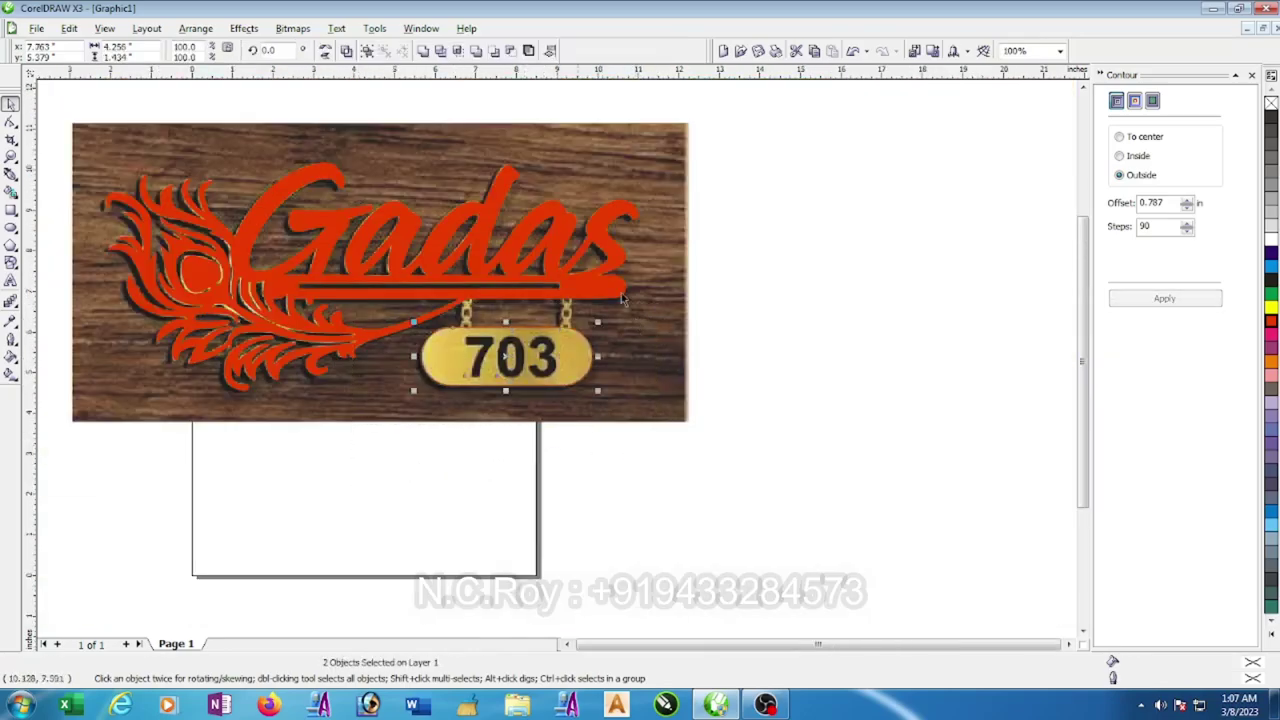
{"action": "left_click", "coordinate": [347, 52]}
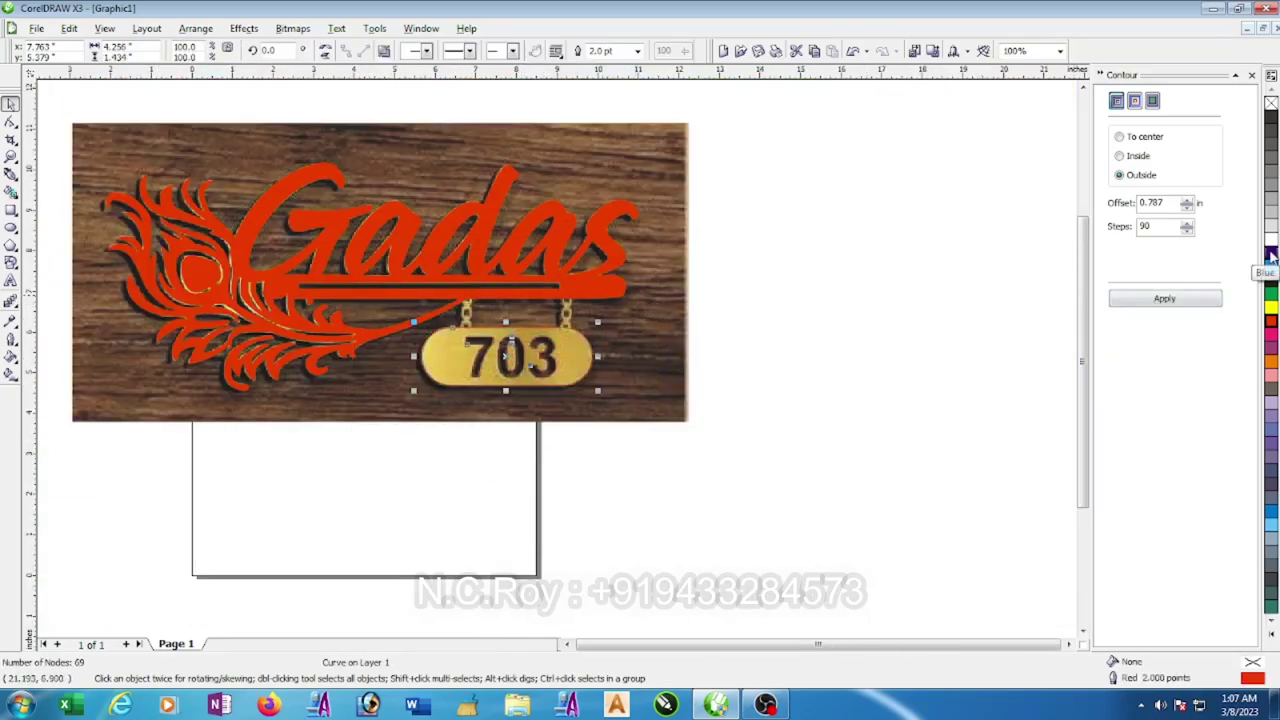
{"action": "left_click", "coordinate": [1272, 320]}
{"action": "left_click", "coordinate": [1043, 343]}
{"action": "scroll", "coordinate": [539, 365], "scroll_direction": "up", "scroll_amount": 2}
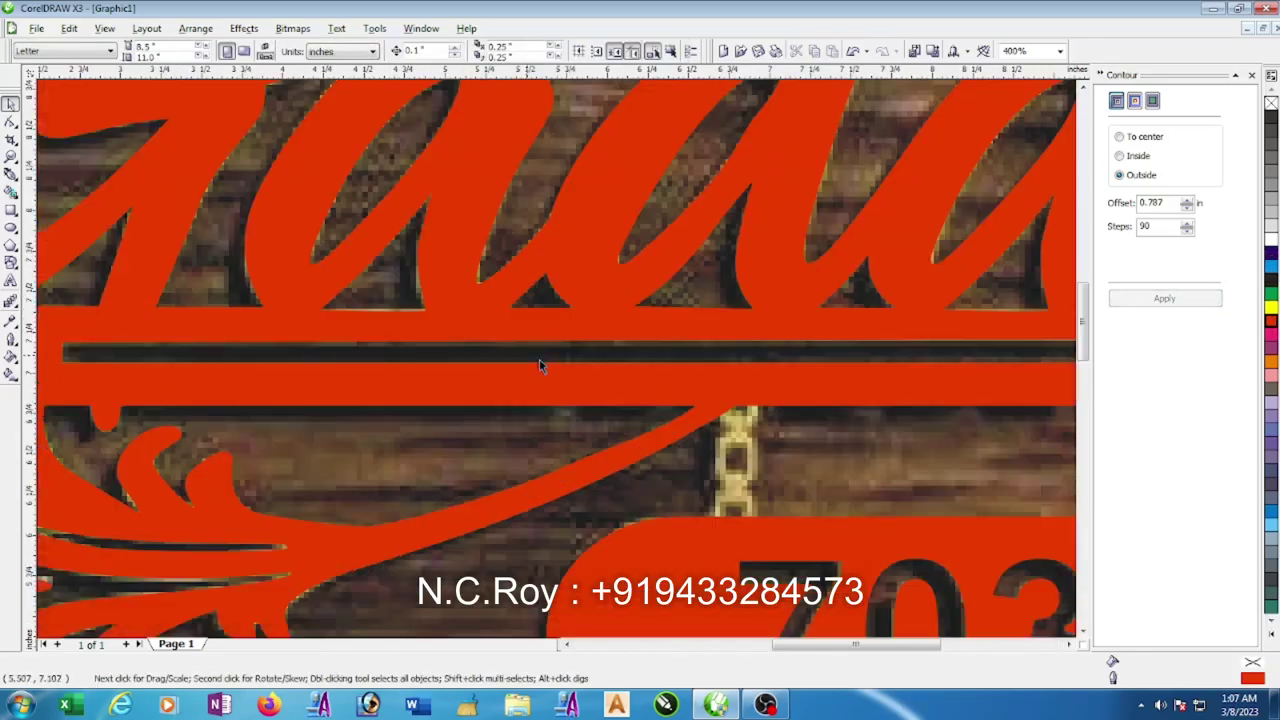
{"action": "scroll", "coordinate": [736, 370], "scroll_direction": "down", "scroll_amount": 1}
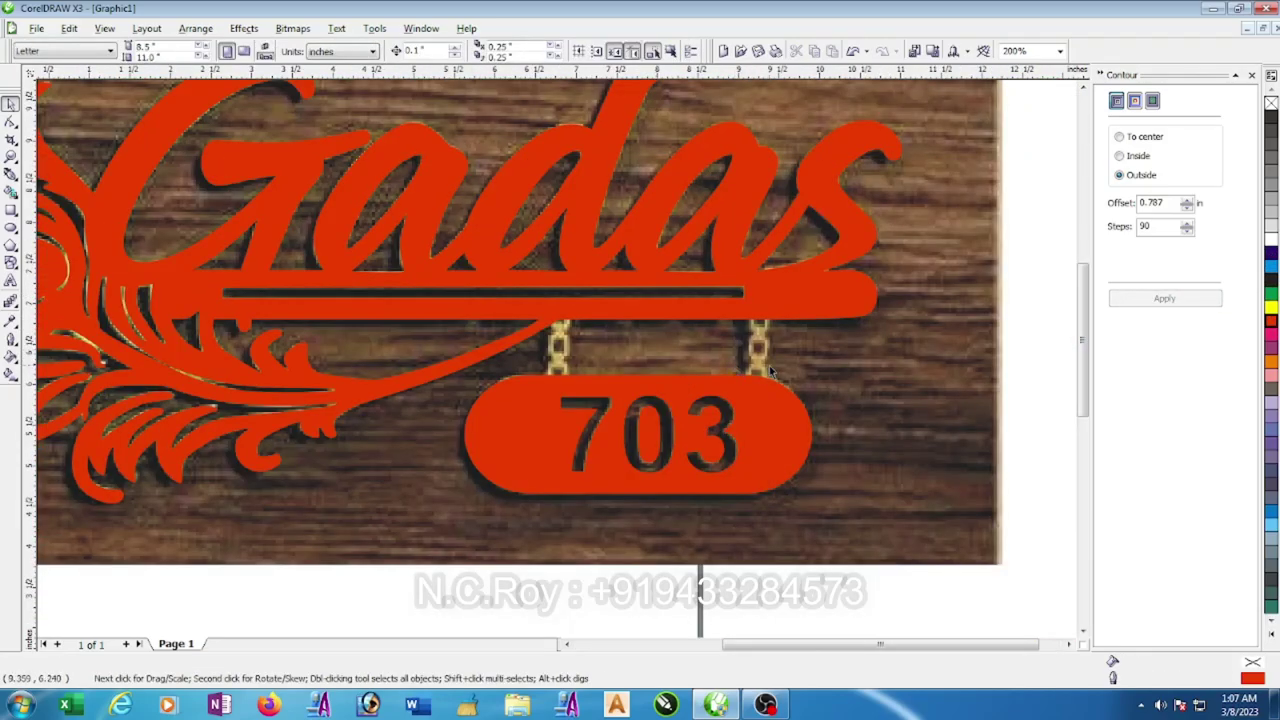
{"action": "scroll", "coordinate": [770, 372], "scroll_direction": "up", "scroll_amount": 1}
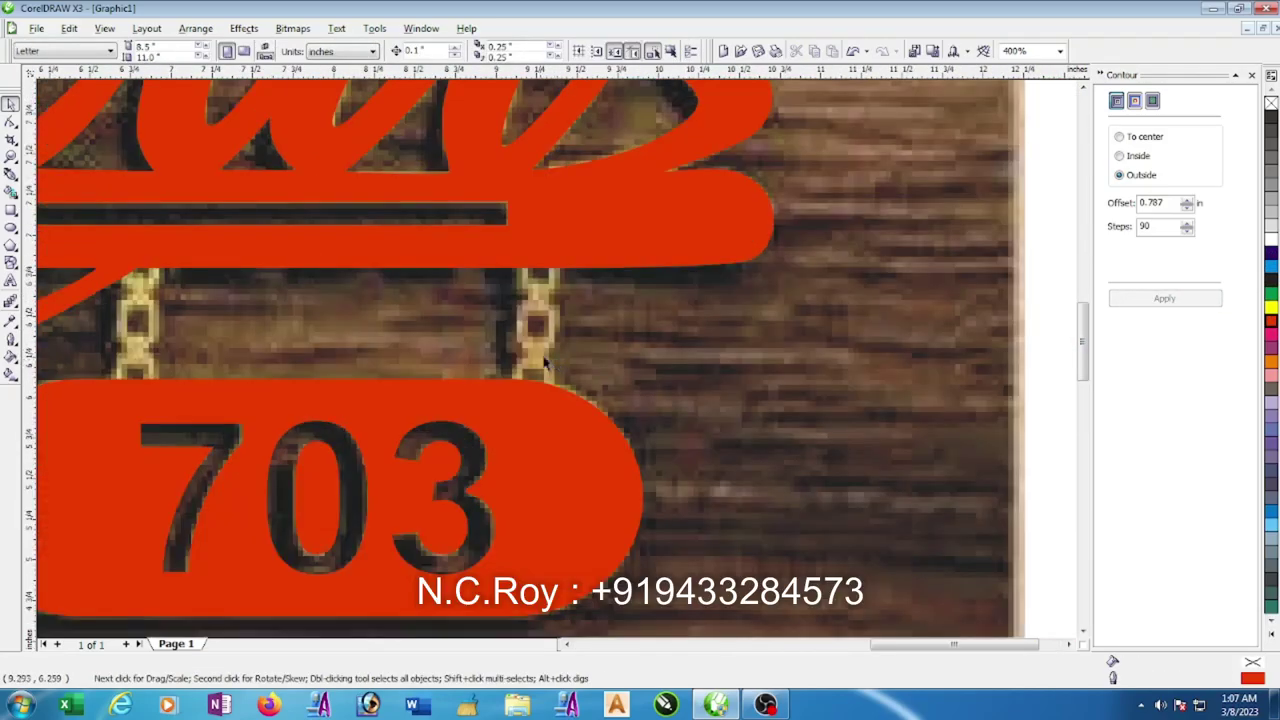
- Draw a small rectangle over a chain link with a 2.0 pt outline and rounded corners
{"action": "left_click", "coordinate": [11, 211]}
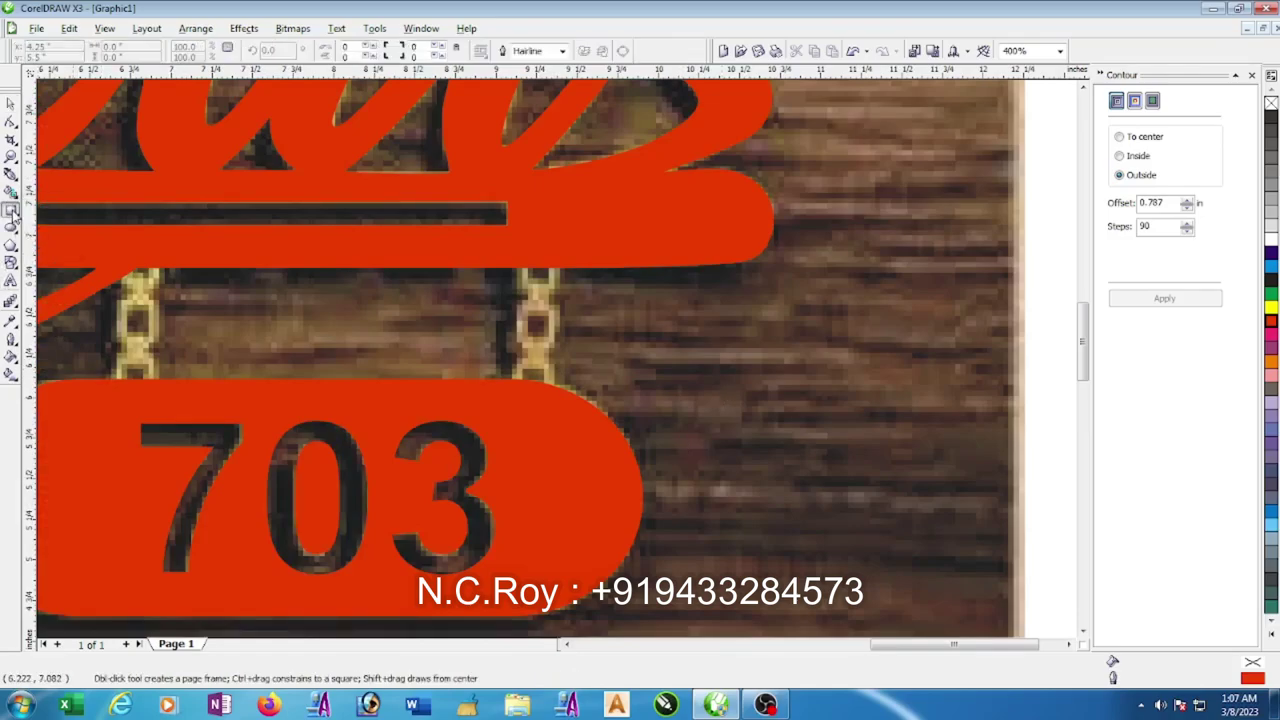
{"action": "left_click_drag", "start_coordinate": [517, 304], "coordinate": [560, 361]}
{"action": "scroll", "coordinate": [560, 361], "scroll_direction": "up", "scroll_amount": 1}
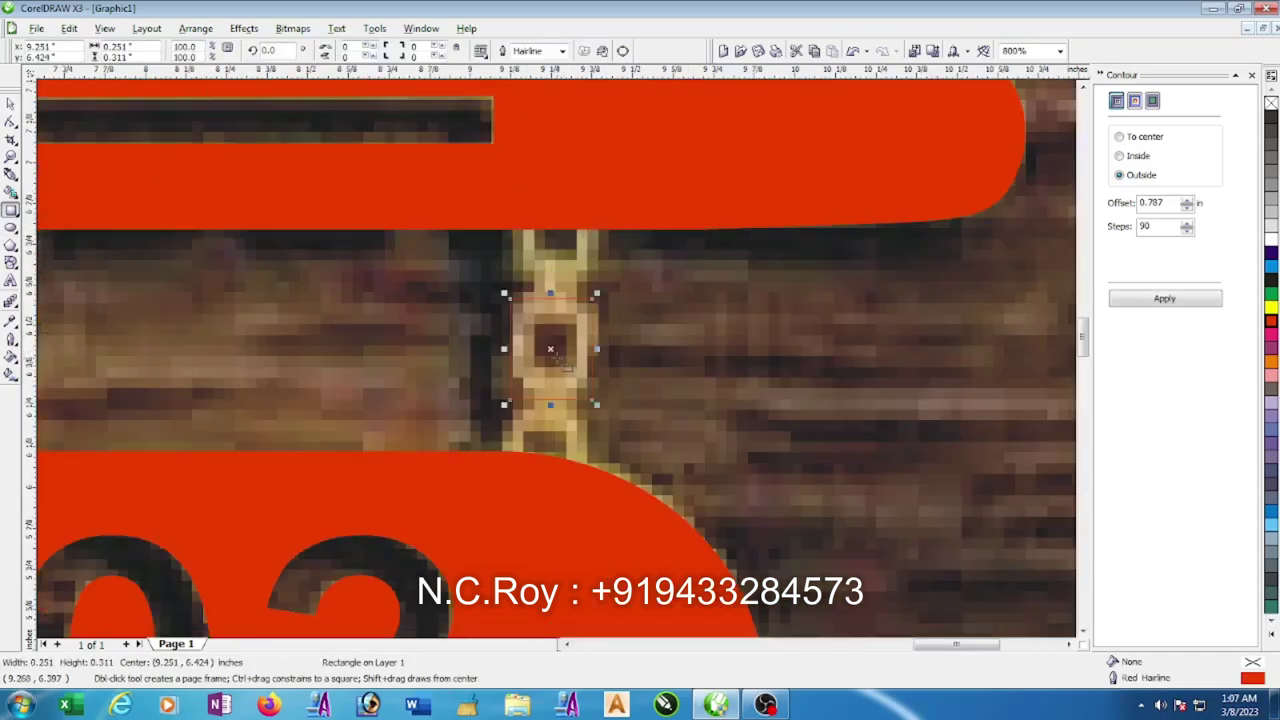
{"action": "left_click", "coordinate": [11, 340]}
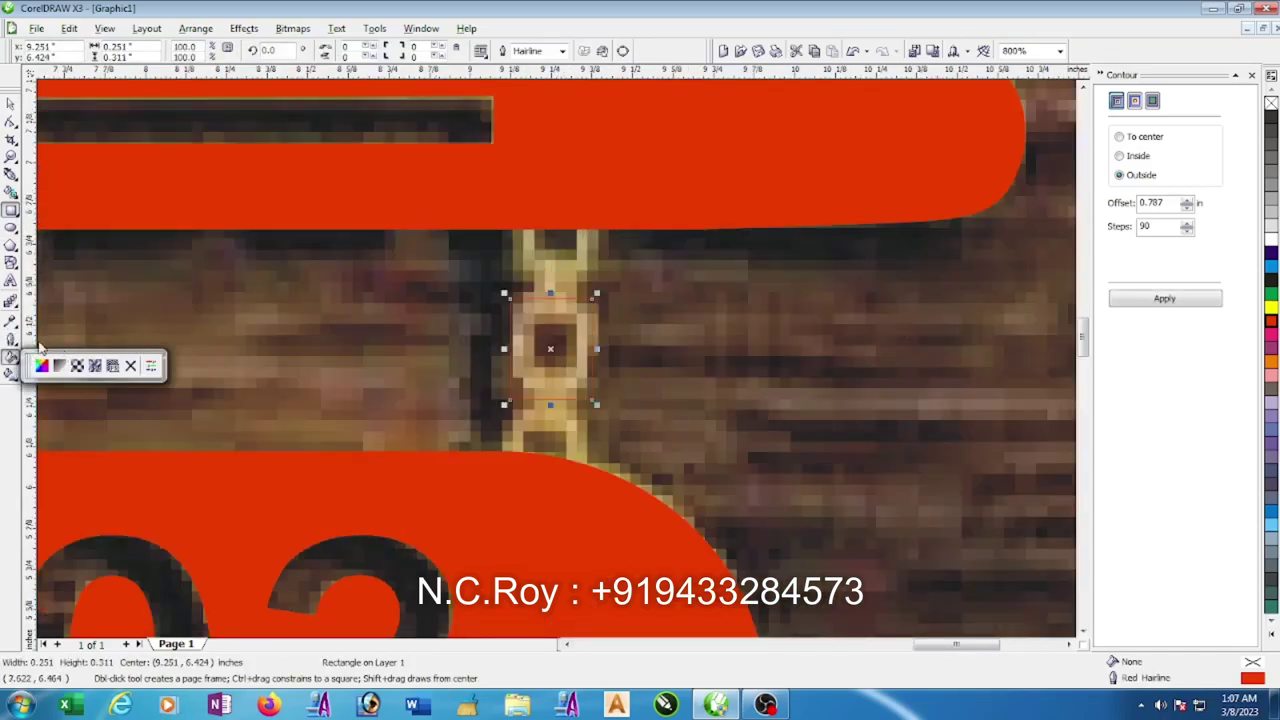
{"action": "left_click", "coordinate": [150, 347]}
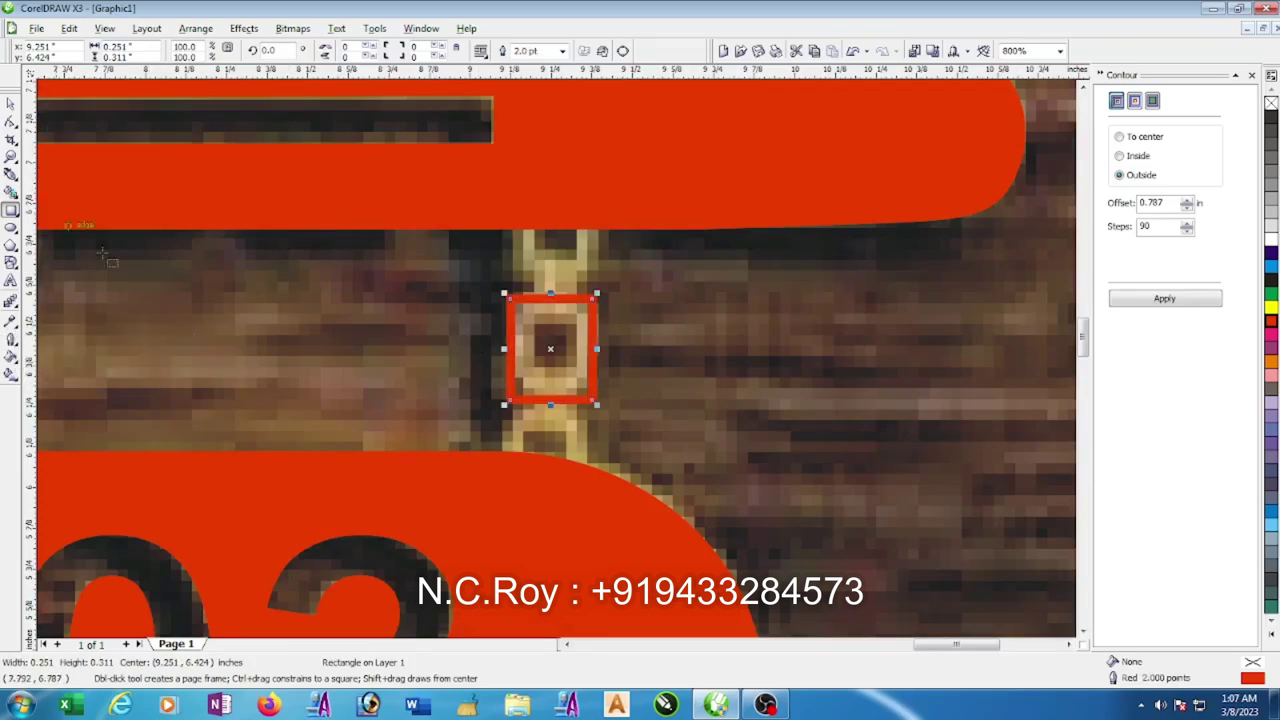
{"action": "left_click", "coordinate": [12, 124]}
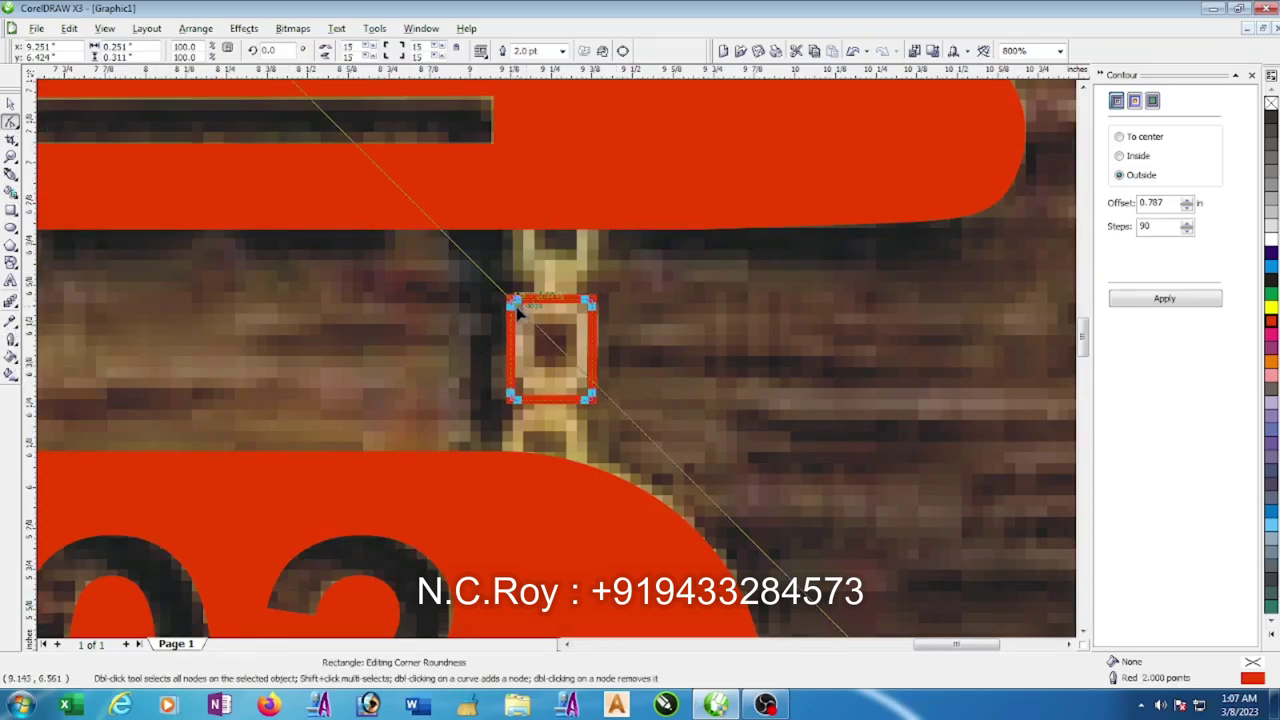
{"action": "left_click_drag", "start_coordinate": [509, 298], "coordinate": [528, 320]}
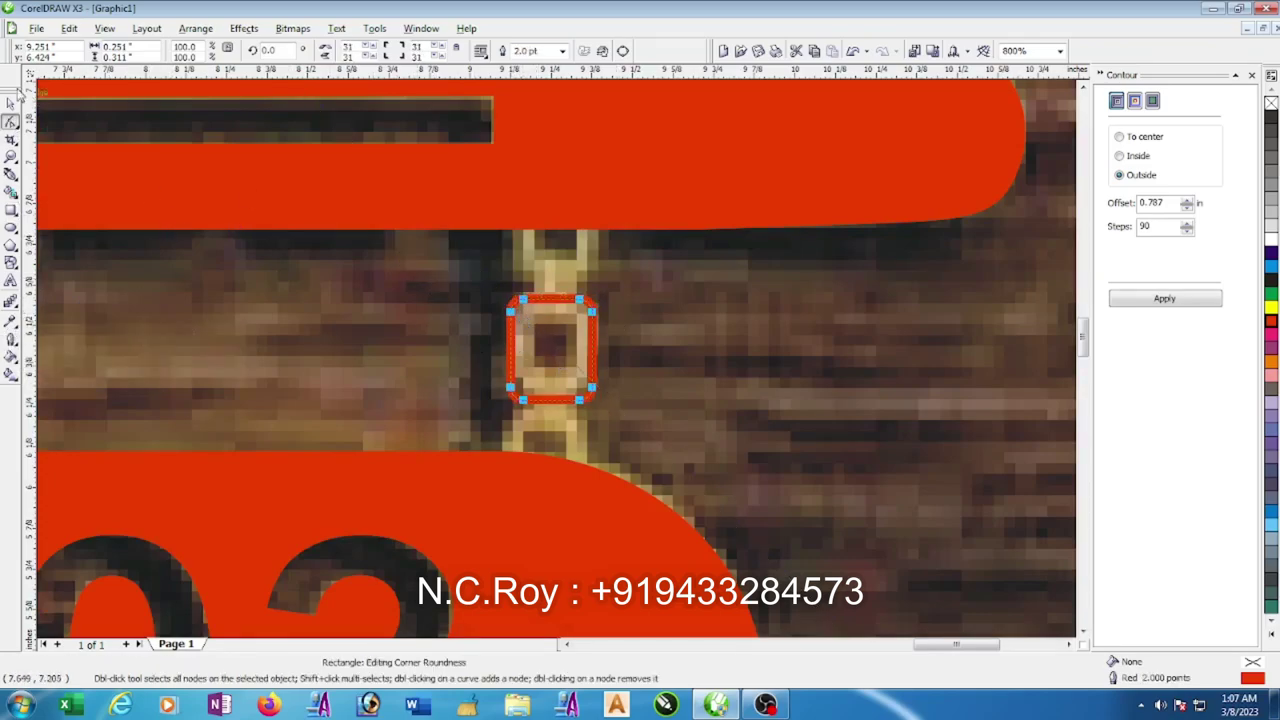
{"action": "key", "text": "space"}
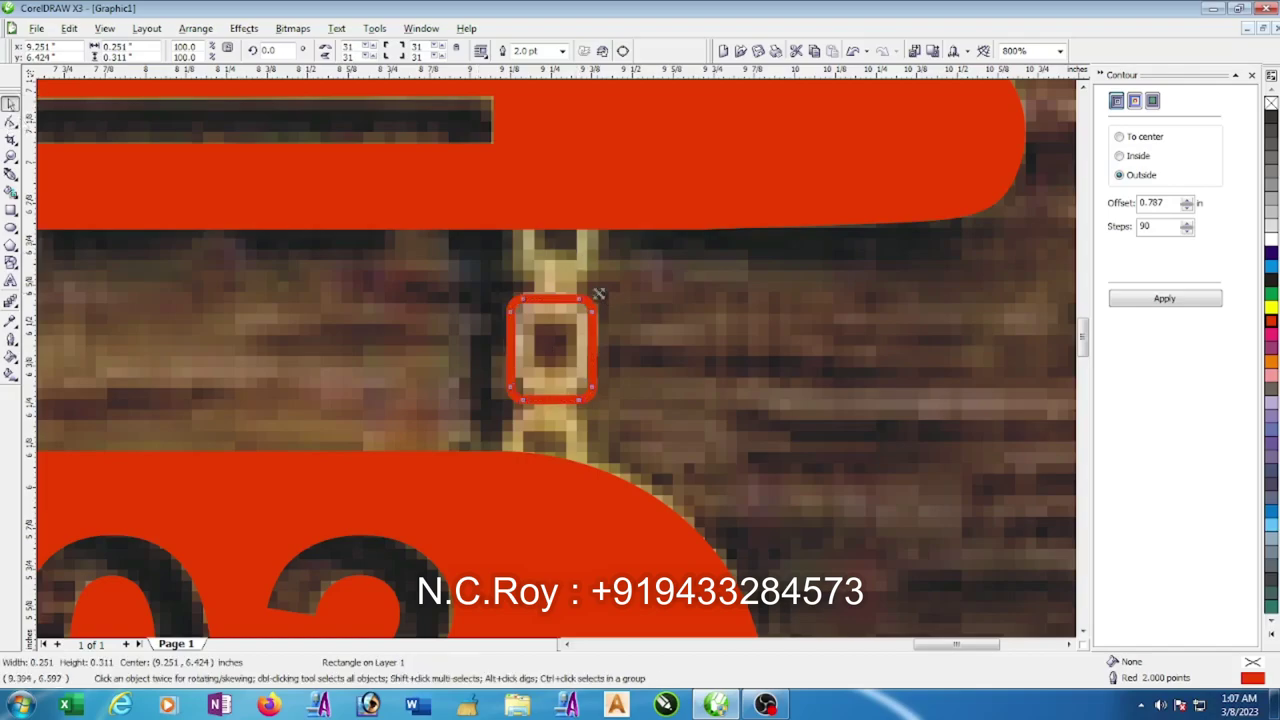
- Add a smaller, widened rectangle copy and weld the pieces into one chain-link shape
{"action": "mouse_move", "coordinate": [598, 293]}
{"action": "left_mouse_down"}
{"action": "mouse_move", "coordinate": [580, 321]}
{"action": "mouse_move", "coordinate": [550, 285]}
{"action": "left_mouse_up"}
{"action": "scroll", "coordinate": [558, 367], "scroll_direction": "up", "scroll_amount": 1}
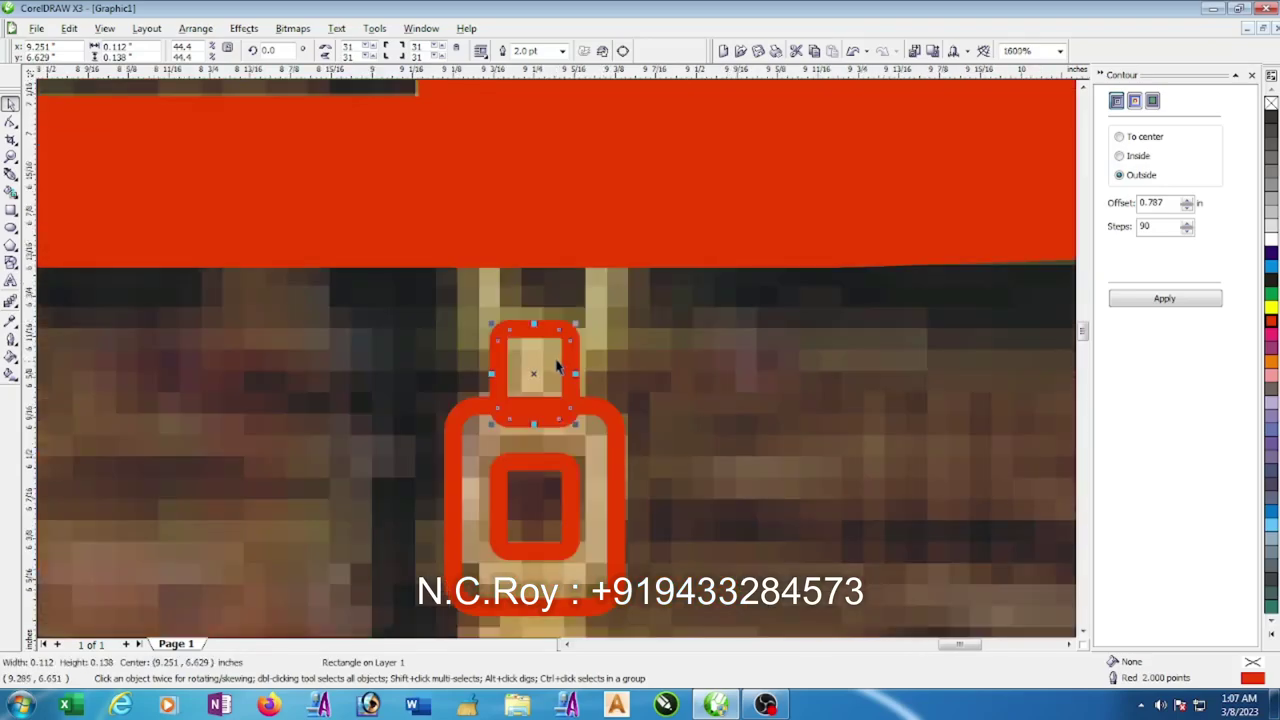
{"action": "left_click_drag", "start_coordinate": [582, 374], "coordinate": [588, 392]}
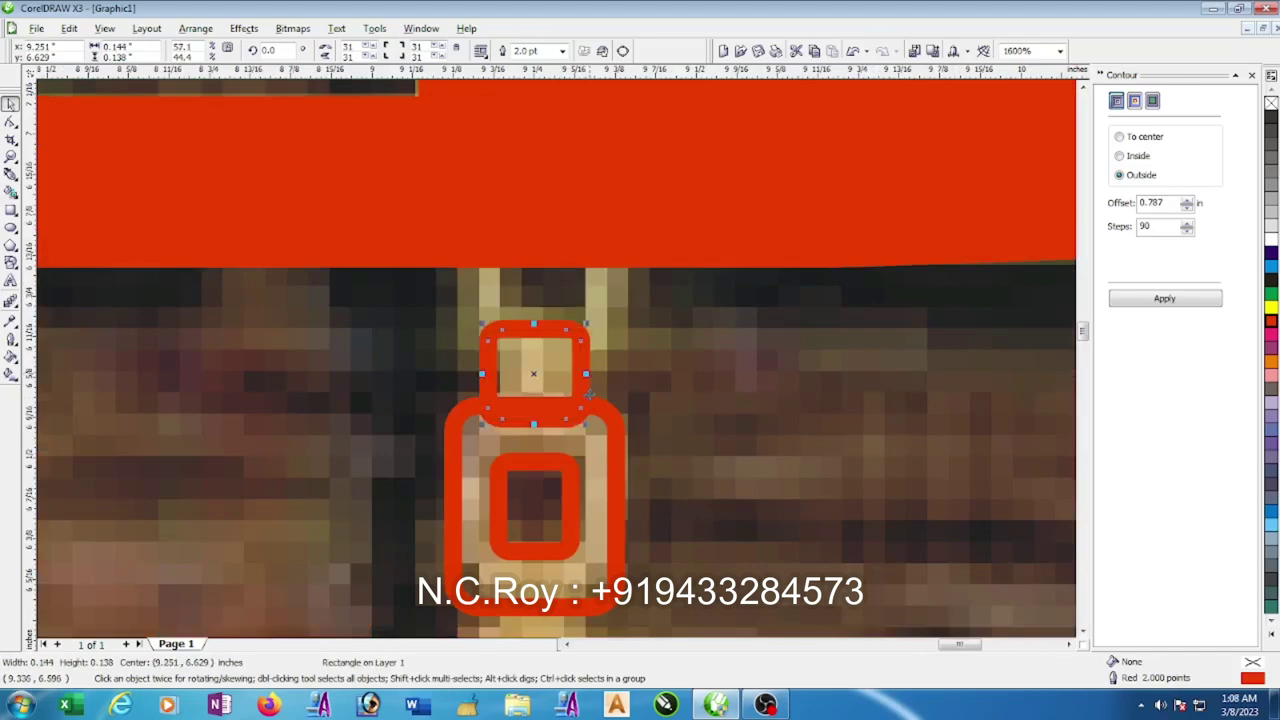
{"action": "scroll", "coordinate": [490, 404], "scroll_direction": "down", "scroll_amount": 1}
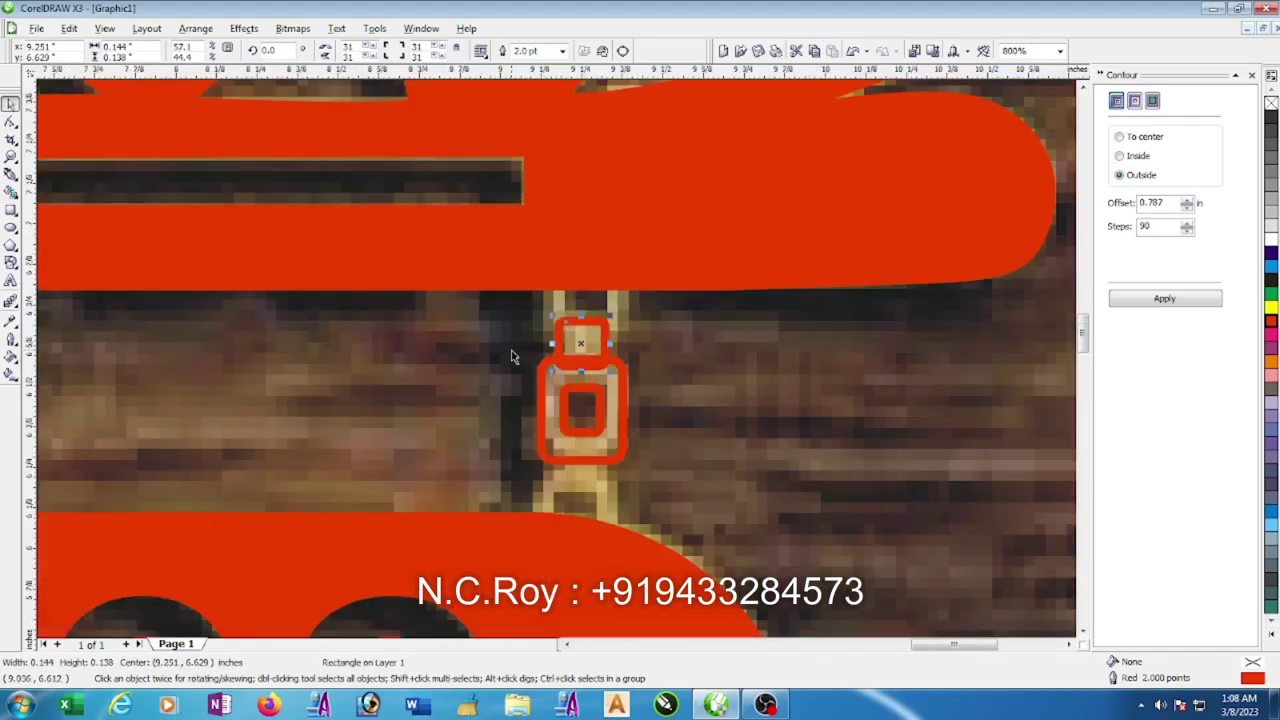
{"action": "left_click_drag", "start_coordinate": [497, 352], "coordinate": [658, 498]}
{"action": "left_click", "coordinate": [346, 50]}
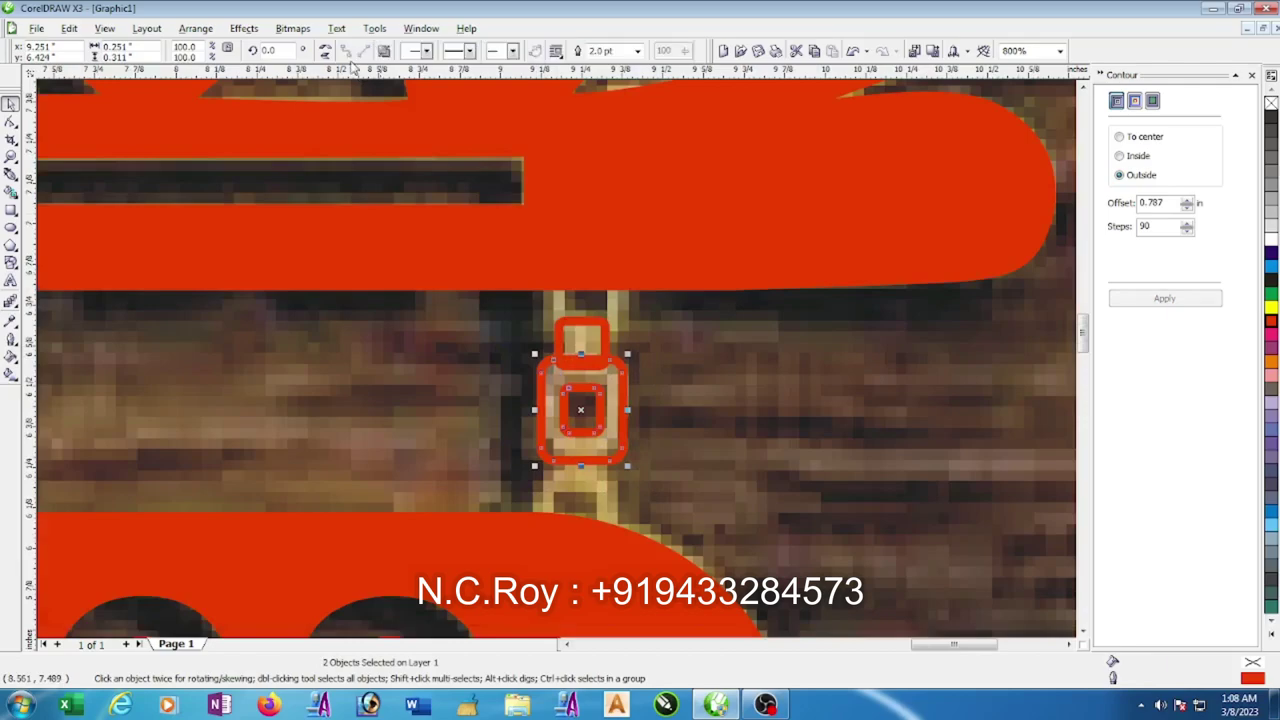
{"action": "left_click", "coordinate": [606, 342]}
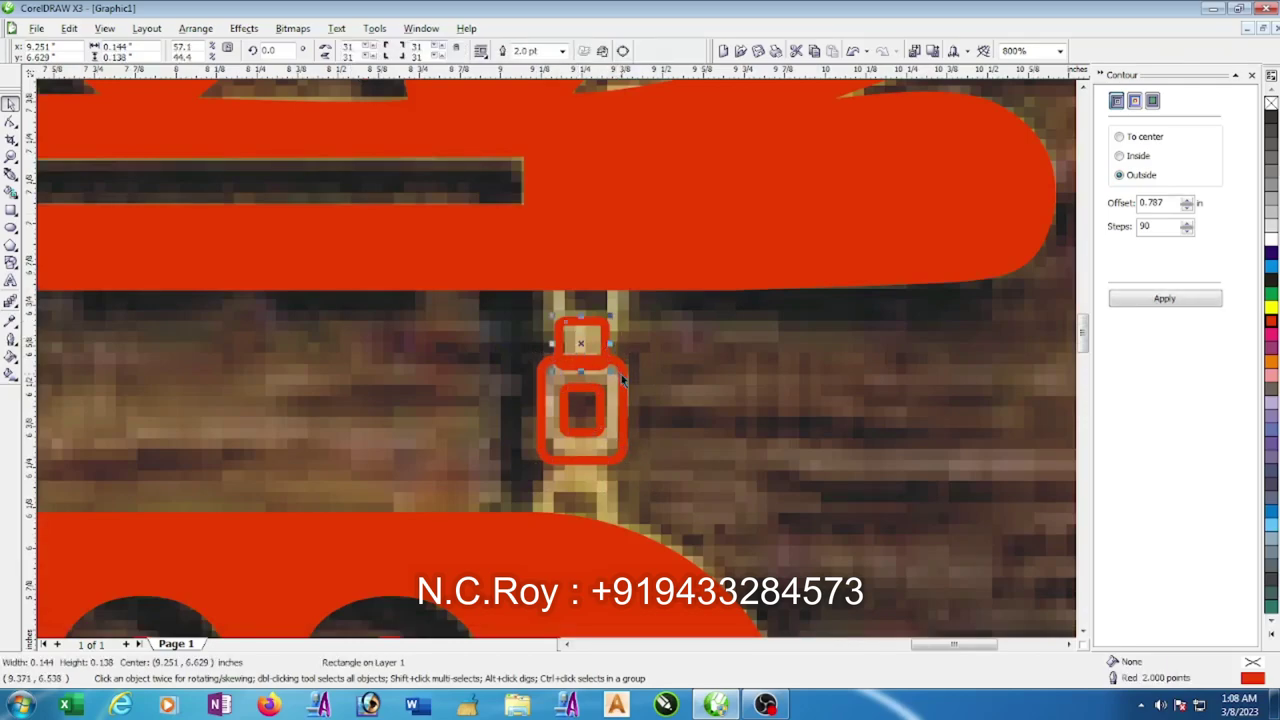
{"action": "left_click", "coordinate": [624, 380], "text": "shift"}
{"action": "left_click", "coordinate": [422, 50]}
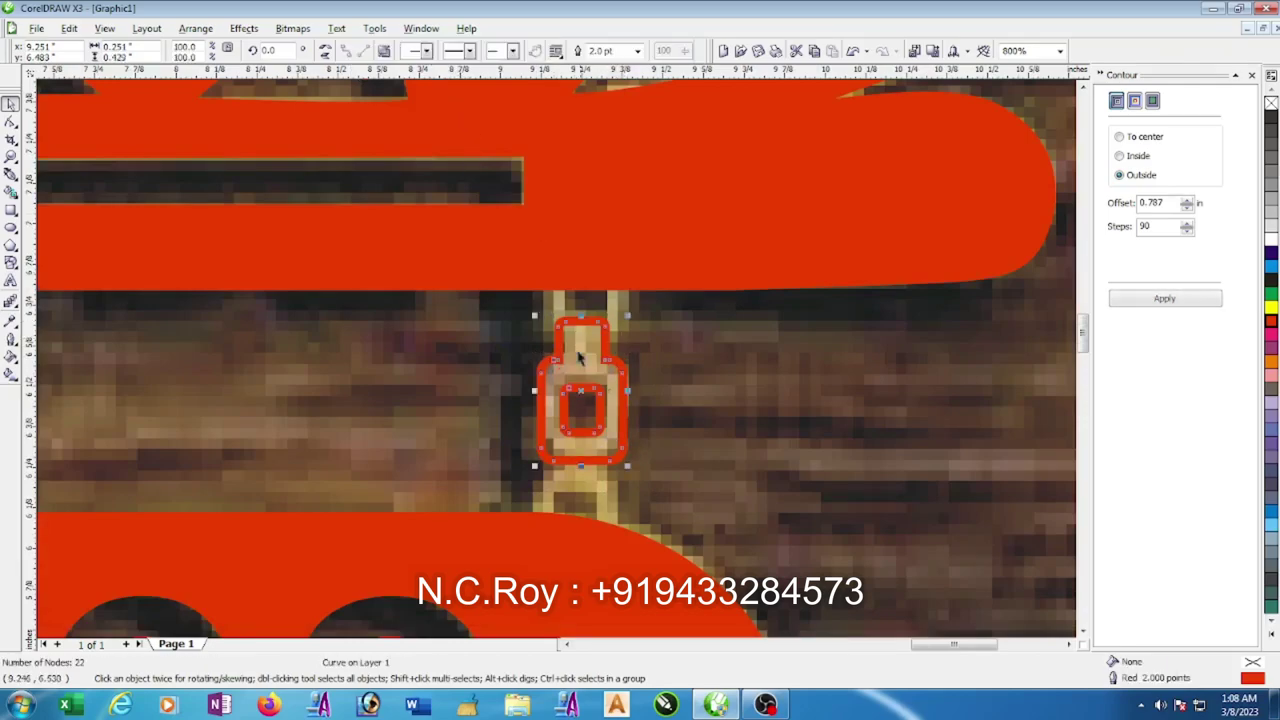
- Position copies of the link along the right-hand chain
{"action": "left_click_drag", "start_coordinate": [582, 392], "coordinate": [581, 512]}
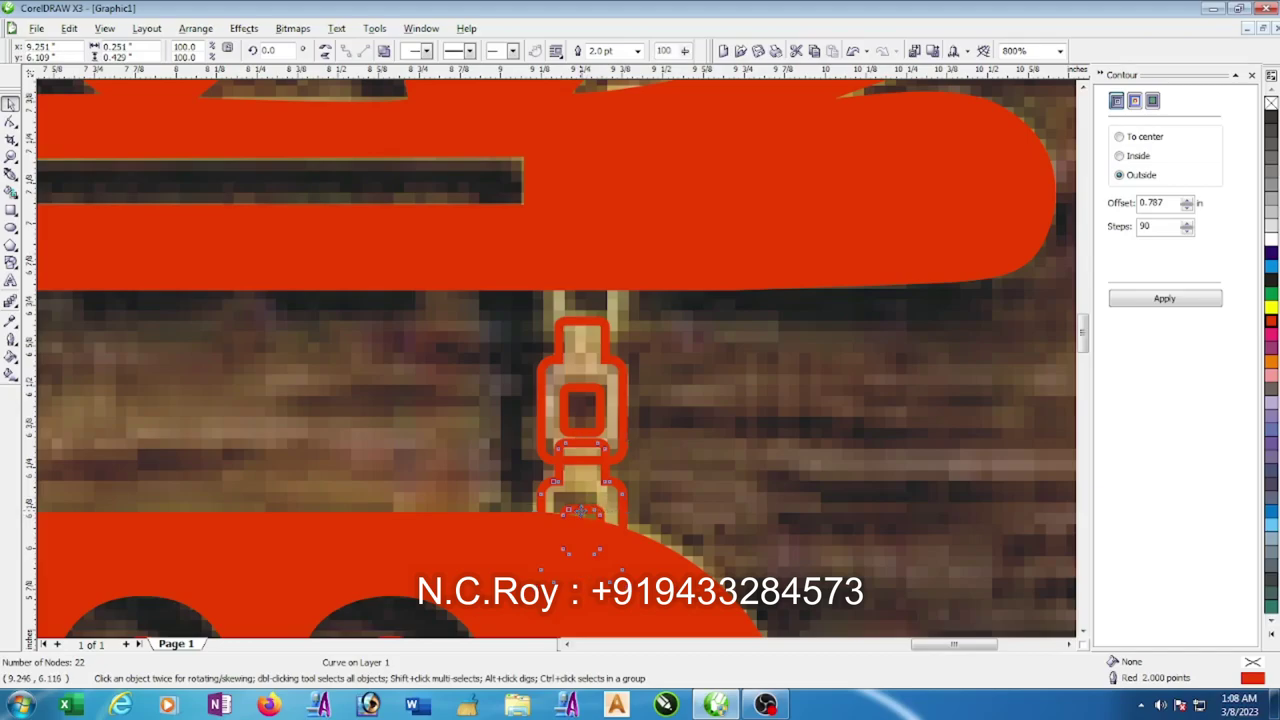
{"action": "left_click_drag", "start_coordinate": [581, 512], "coordinate": [600, 270]}
{"action": "scroll", "coordinate": [500, 384], "scroll_direction": "right", "scroll_amount": 2}
{"action": "scroll", "coordinate": [535, 378], "scroll_direction": "down", "scroll_amount": 2}
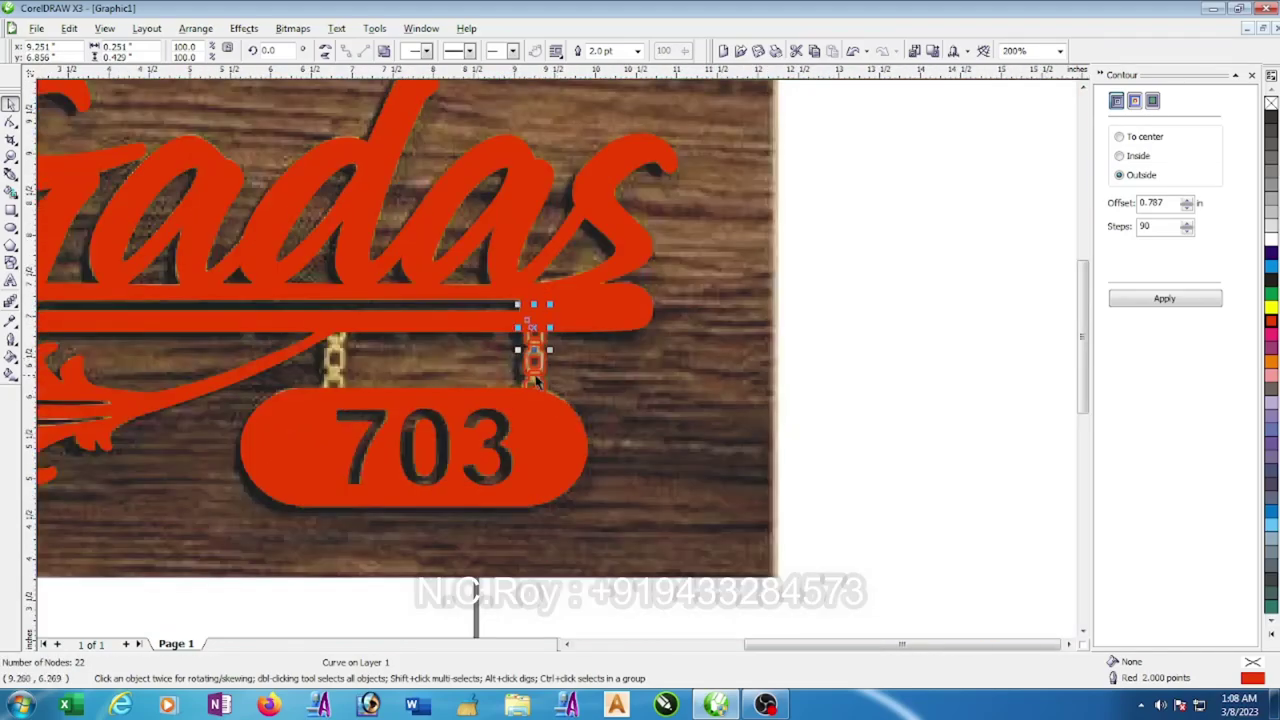
- Copy the finished right chain across onto the left chain and align it
{"action": "left_click", "coordinate": [522, 378]}
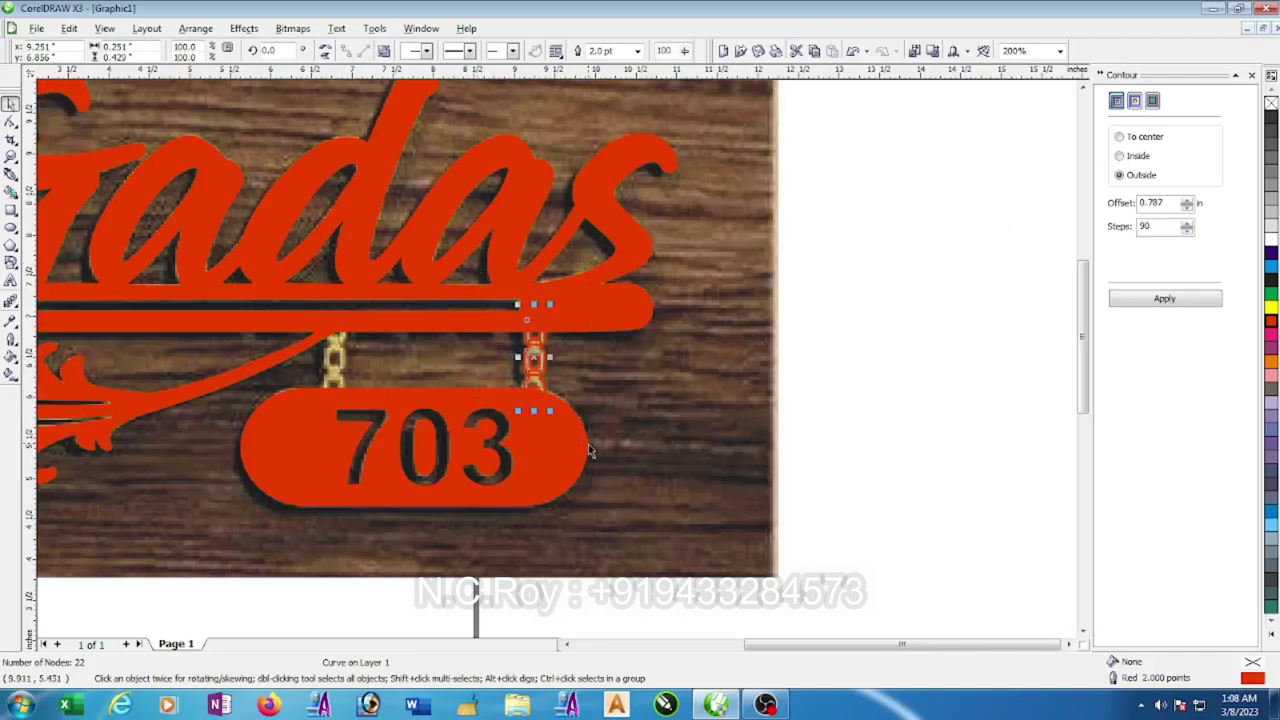
{"action": "left_click_drag", "start_coordinate": [533, 357], "coordinate": [337, 360]}
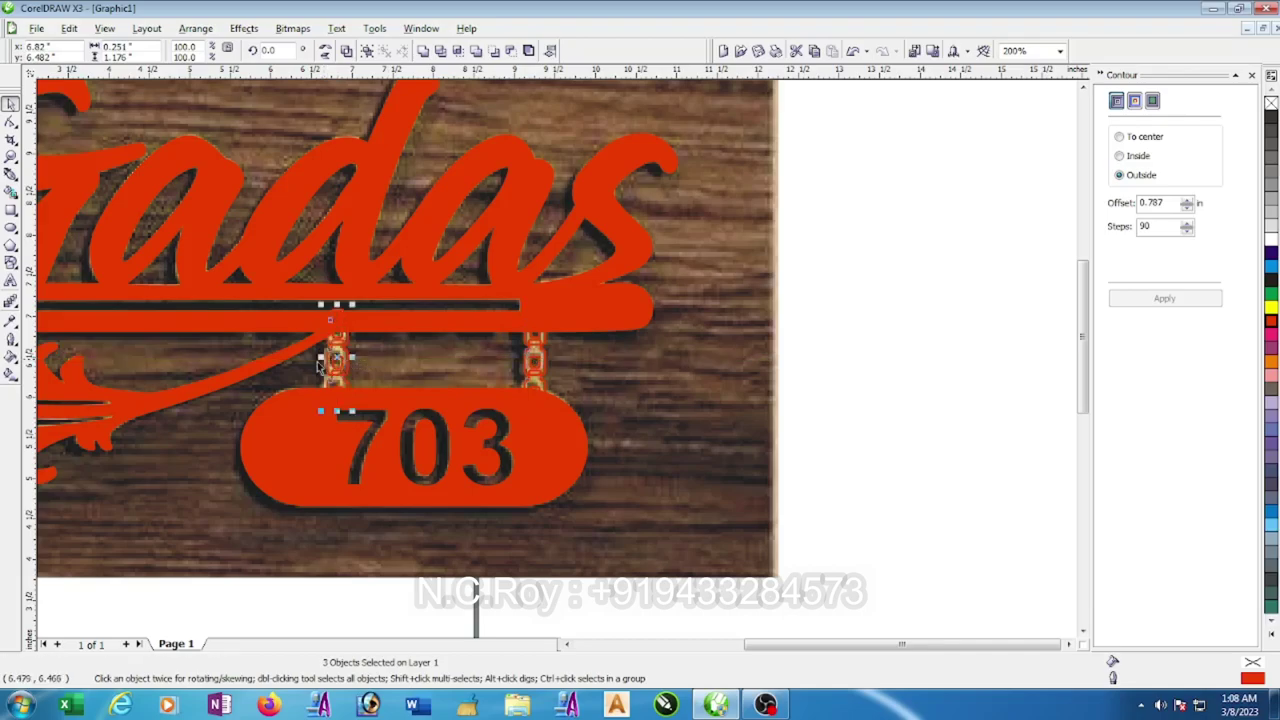
{"action": "scroll", "coordinate": [337, 360], "scroll_direction": "up", "scroll_amount": 2}
{"action": "left_click_drag", "start_coordinate": [595, 337], "coordinate": [589, 342]}
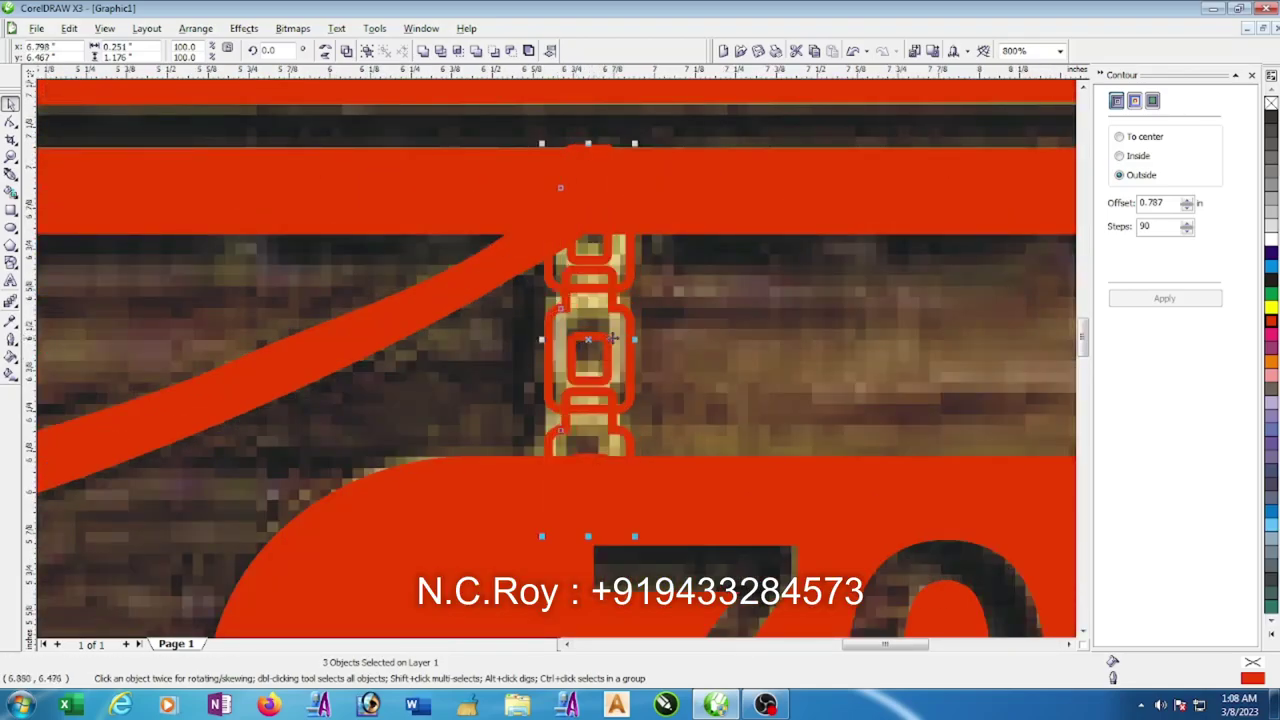
{"action": "scroll", "coordinate": [505, 397], "scroll_direction": "down", "scroll_amount": 1}
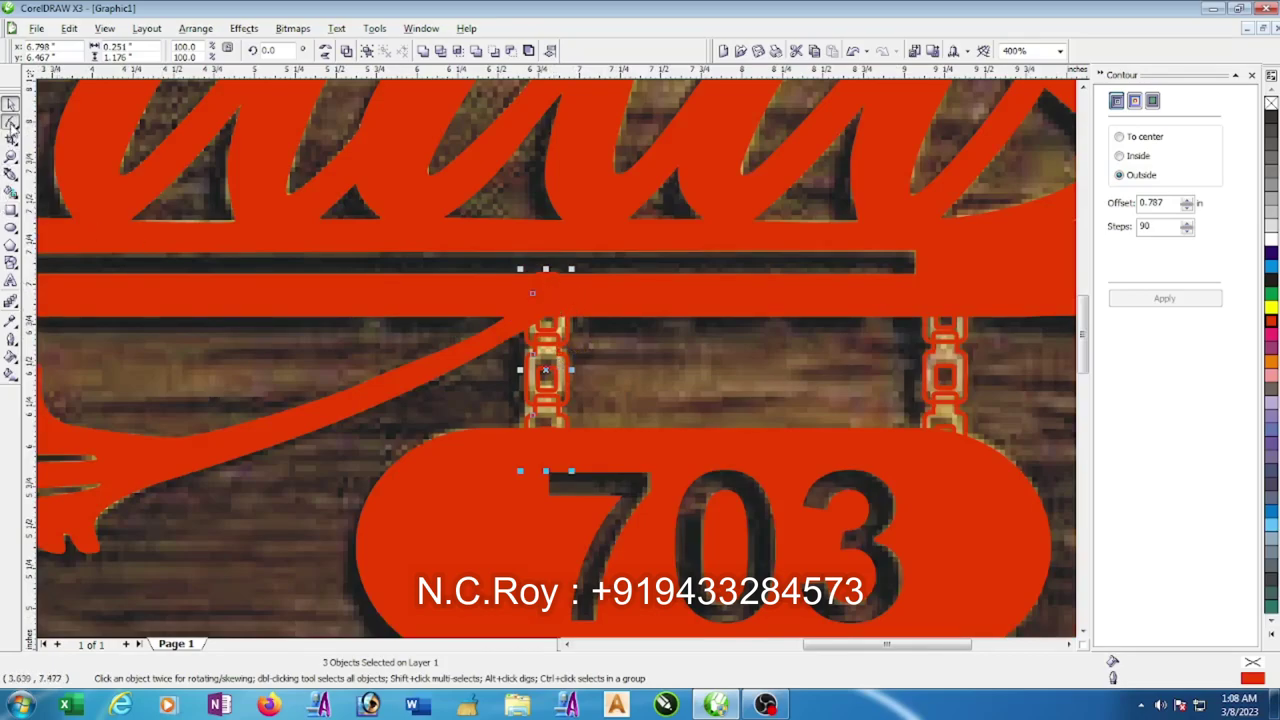
- Select all six chain and plate pieces and weld them into one 124-node curve
{"action": "left_click", "coordinate": [10, 121]}
{"action": "scroll", "coordinate": [508, 284], "scroll_direction": "up", "scroll_amount": 1}
{"action": "mouse_move", "coordinate": [523, 331]}
{"action": "left_mouse_down"}
{"action": "mouse_move", "coordinate": [628, 376]}
{"action": "mouse_move", "coordinate": [598, 368]}
{"action": "left_mouse_up"}
{"action": "scroll", "coordinate": [605, 405], "scroll_direction": "down", "scroll_amount": 3}
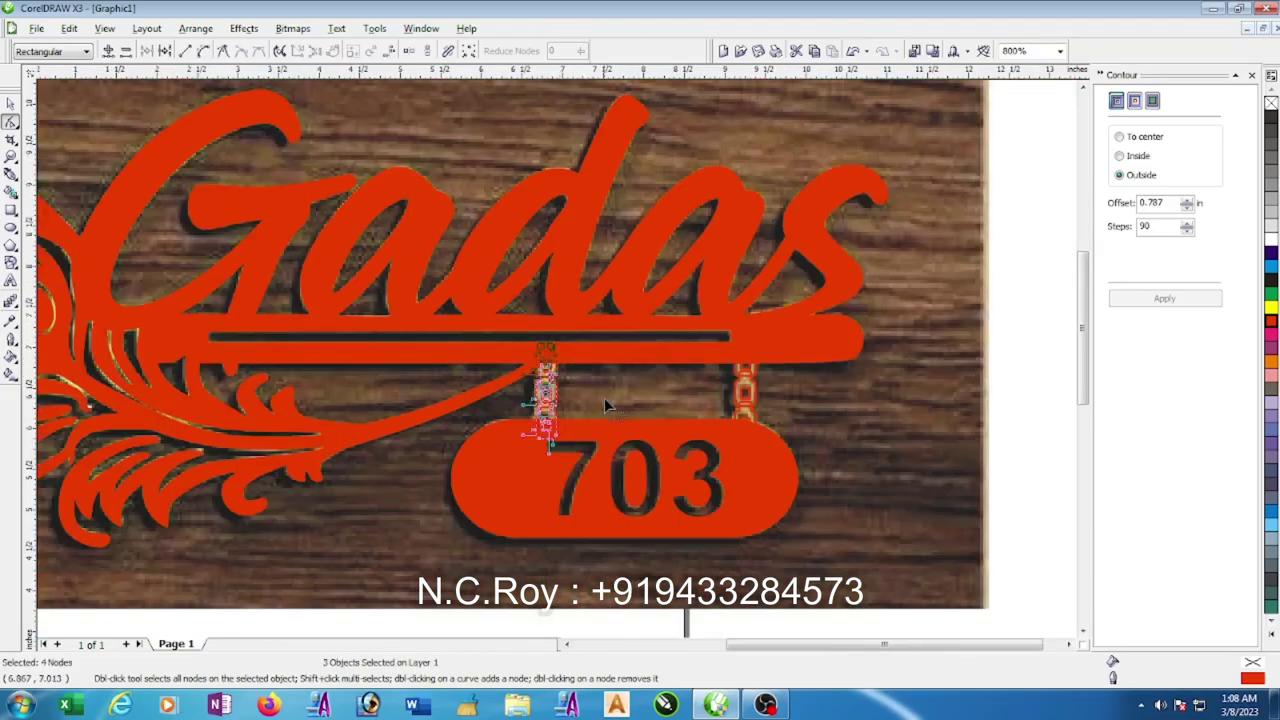
{"action": "left_click", "coordinate": [10, 103]}
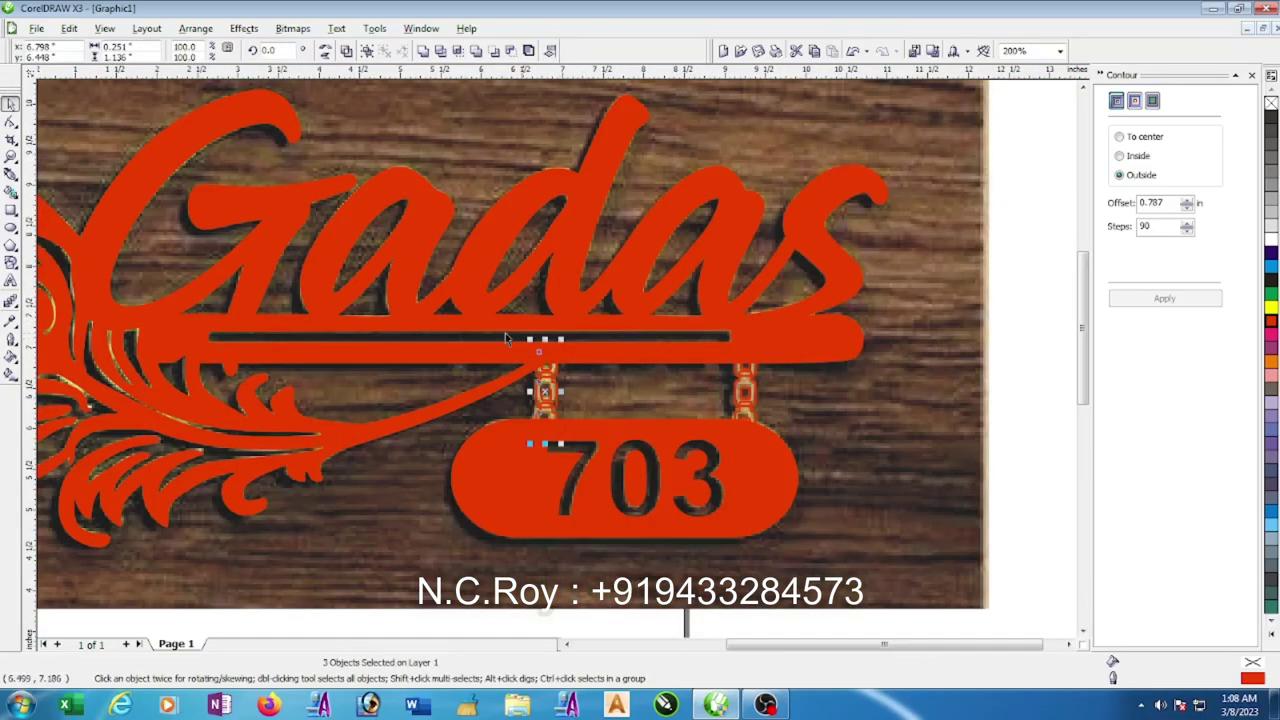
{"action": "left_click", "coordinate": [745, 395], "text": "shift"}
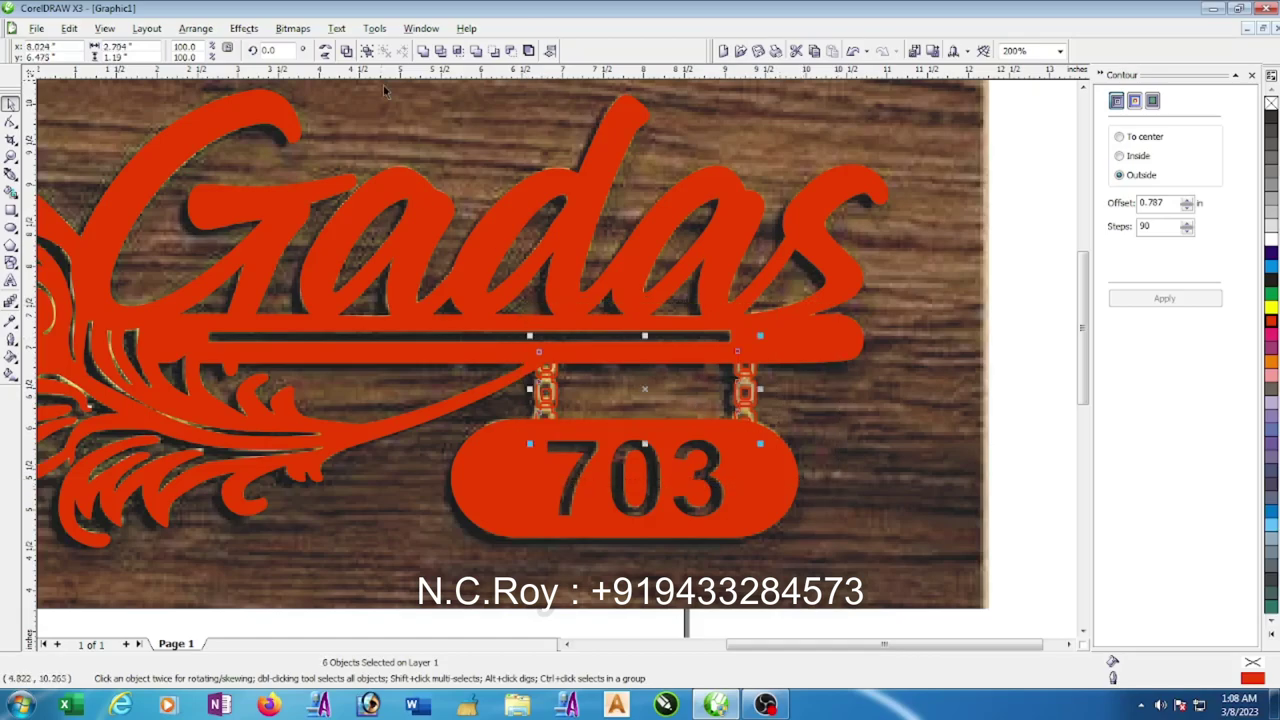
{"action": "left_click", "coordinate": [422, 50]}
{"action": "scroll", "coordinate": [528, 375], "scroll_direction": "down", "scroll_amount": 3}
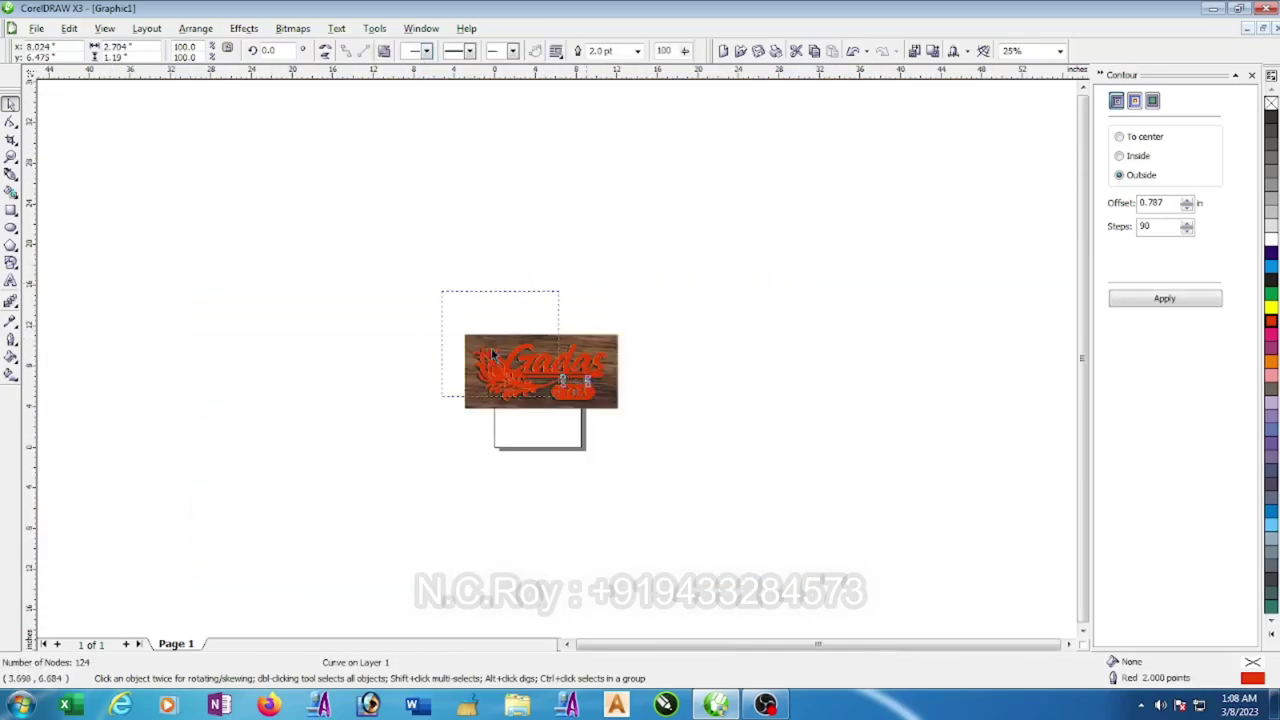
- Undo the weld and combine the six pieces into one object instead
{"action": "key", "text": "ctrl+z"}
{"action": "scroll", "coordinate": [586, 413], "scroll_direction": "up", "scroll_amount": 2}
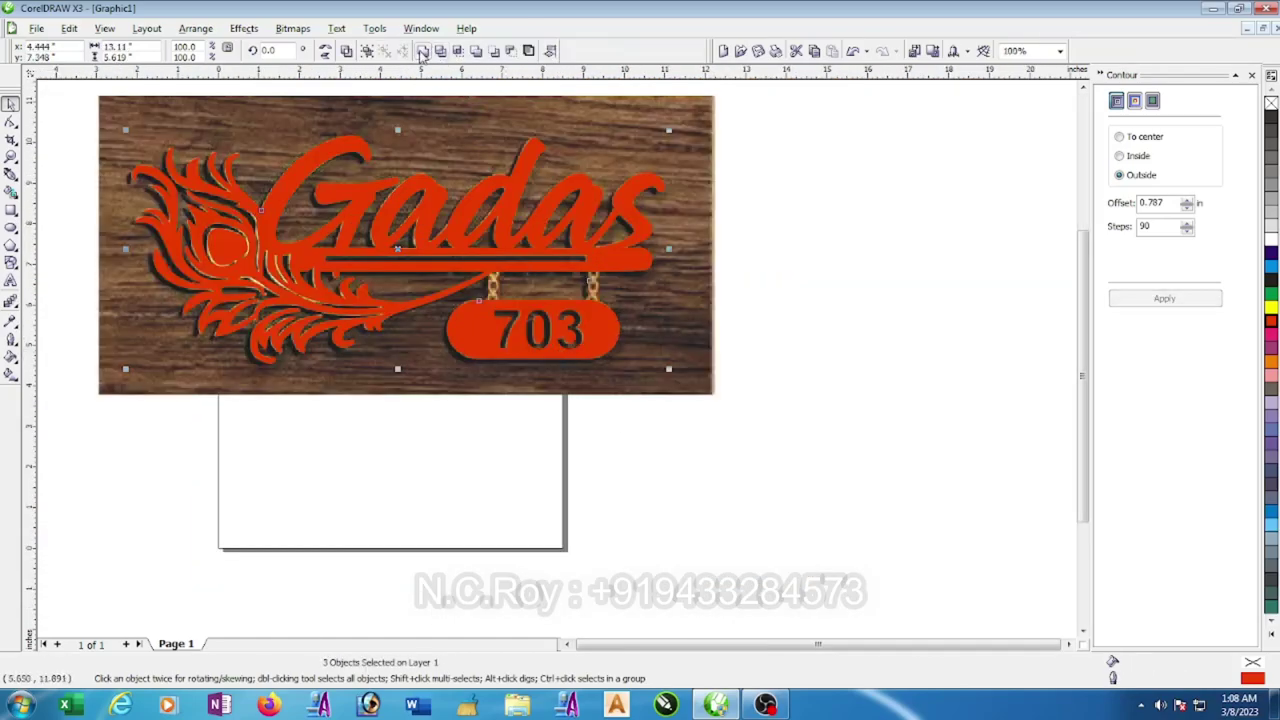
{"action": "left_click", "coordinate": [422, 52]}
{"action": "left_click", "coordinate": [971, 357]}
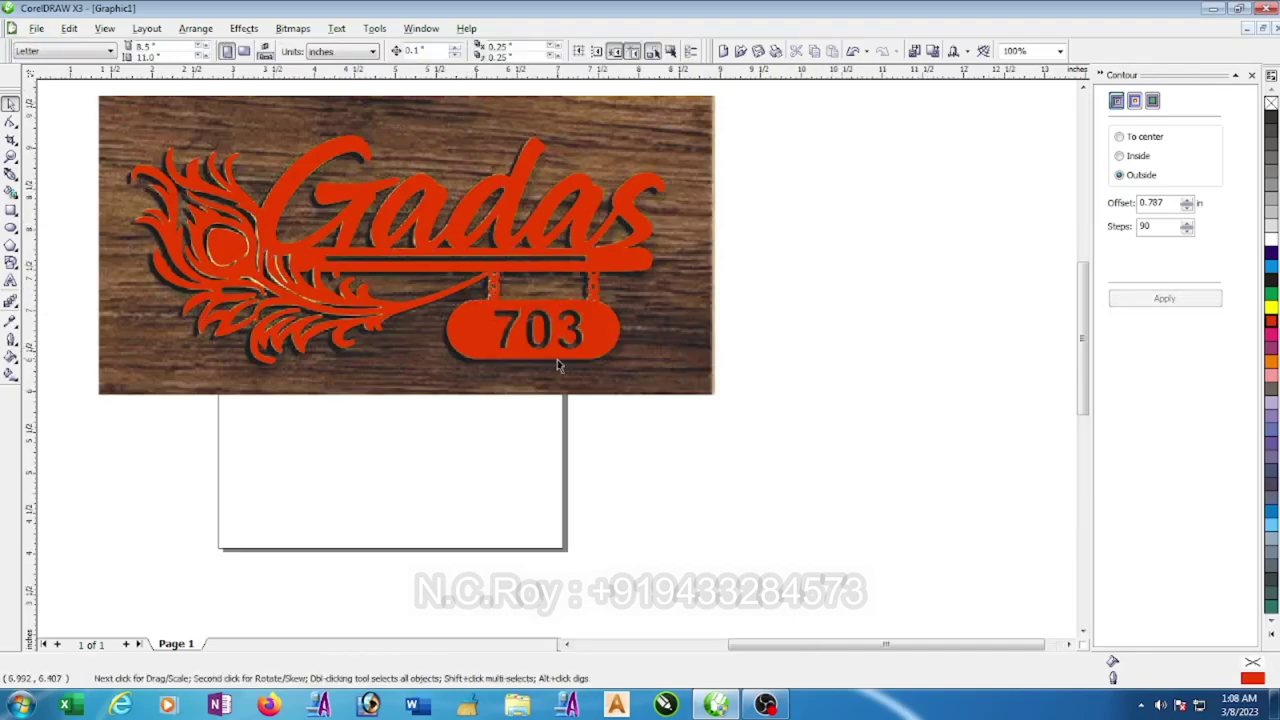
{"action": "scroll", "coordinate": [558, 366], "scroll_direction": "up", "scroll_amount": 1}
{"action": "scroll", "coordinate": [565, 374], "scroll_direction": "down", "scroll_amount": 2}
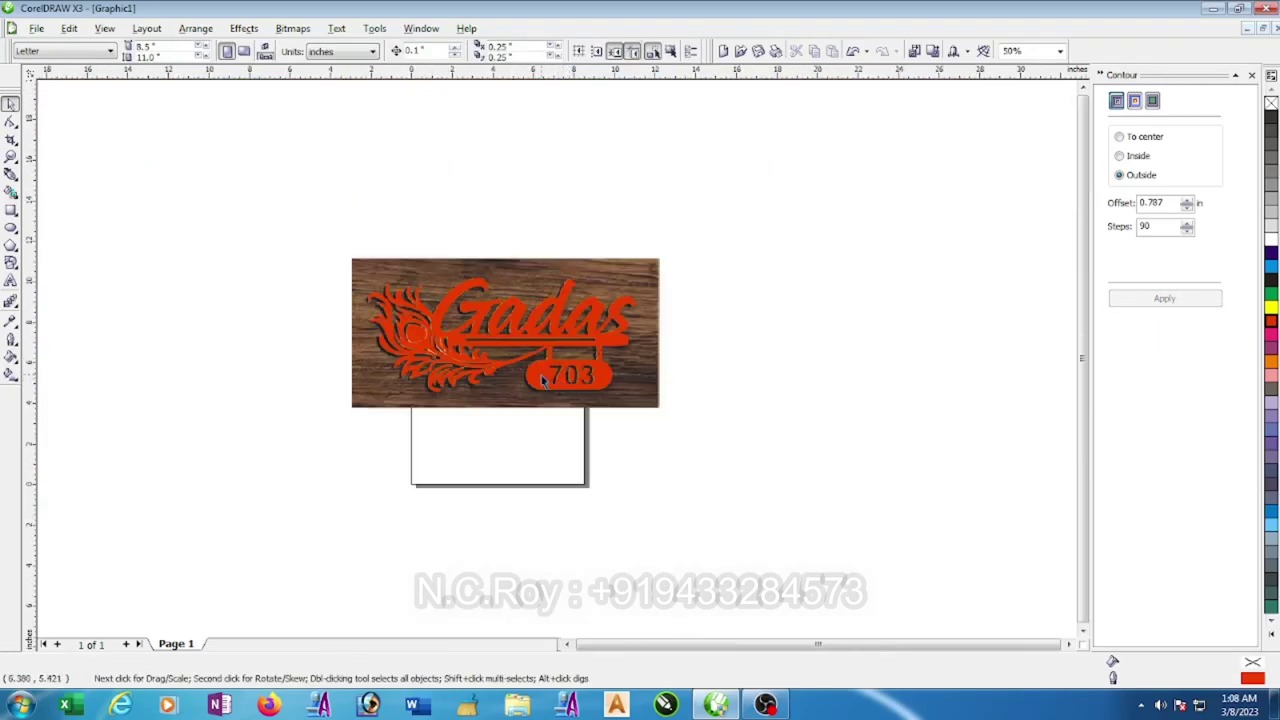
- Place a copy of the red artwork beside the sign and remove its fill
{"action": "left_click_drag", "start_coordinate": [543, 378], "coordinate": [797, 416]}
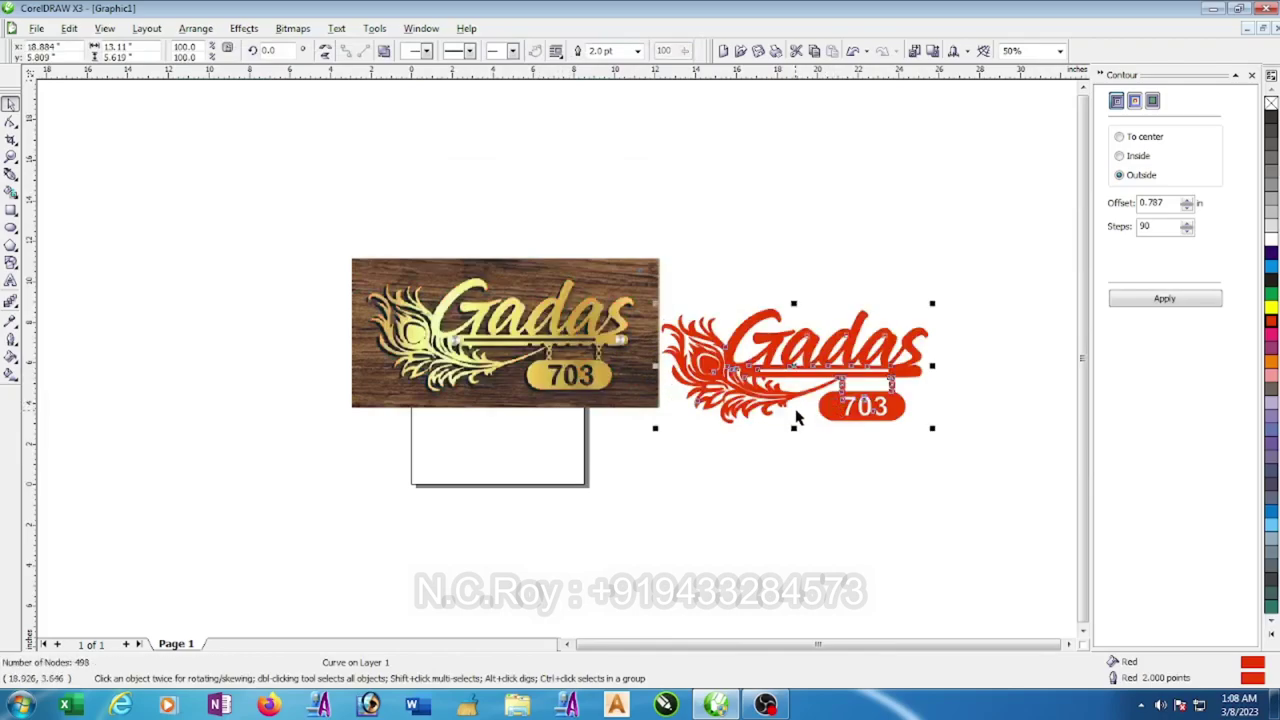
{"action": "left_click", "coordinate": [1271, 104]}
{"action": "left_click", "coordinate": [907, 205]}
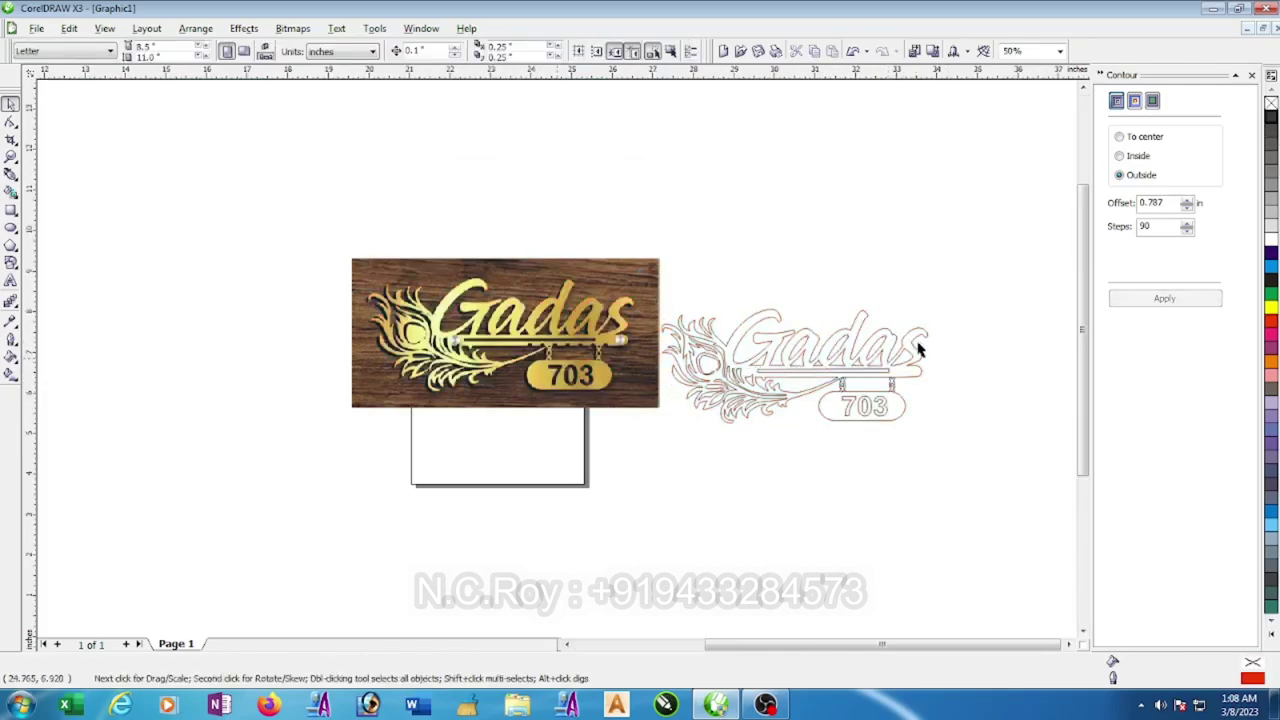
{"action": "scroll", "coordinate": [420, 370], "scroll_direction": "up", "scroll_amount": 1}
{"action": "scroll", "coordinate": [277, 436], "scroll_direction": "up", "scroll_amount": 1}
{"action": "scroll", "coordinate": [558, 366], "scroll_direction": "down", "scroll_amount": 1}
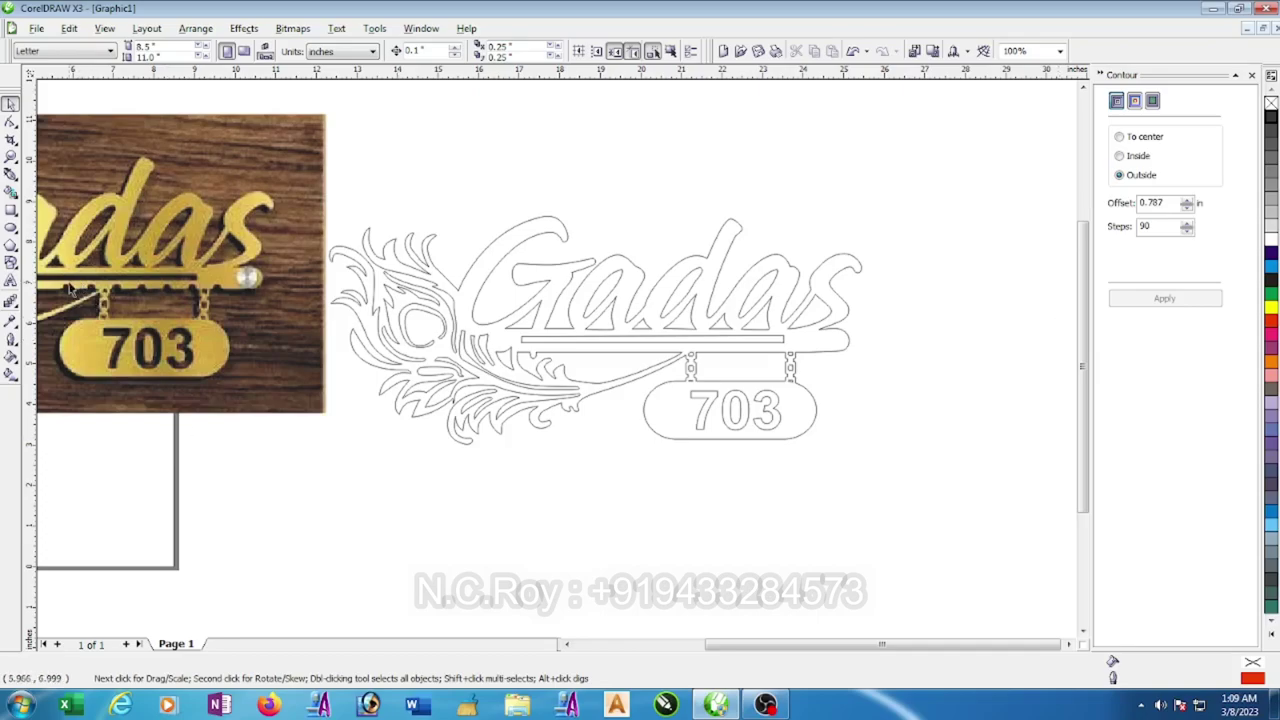
{"action": "scroll", "coordinate": [318, 346], "scroll_direction": "down", "scroll_amount": 1}
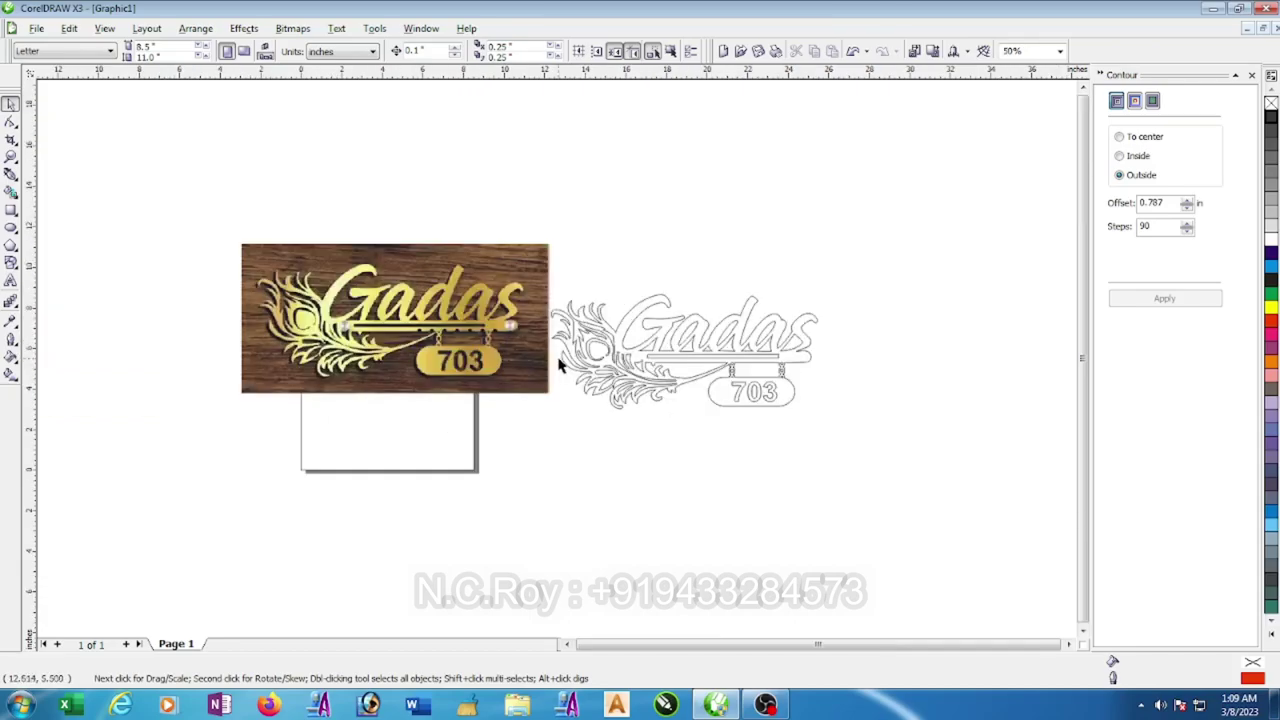
- Remove the red fill from the Gadas curve on the sign, leaving only its outline
{"action": "left_click", "coordinate": [560, 365]}
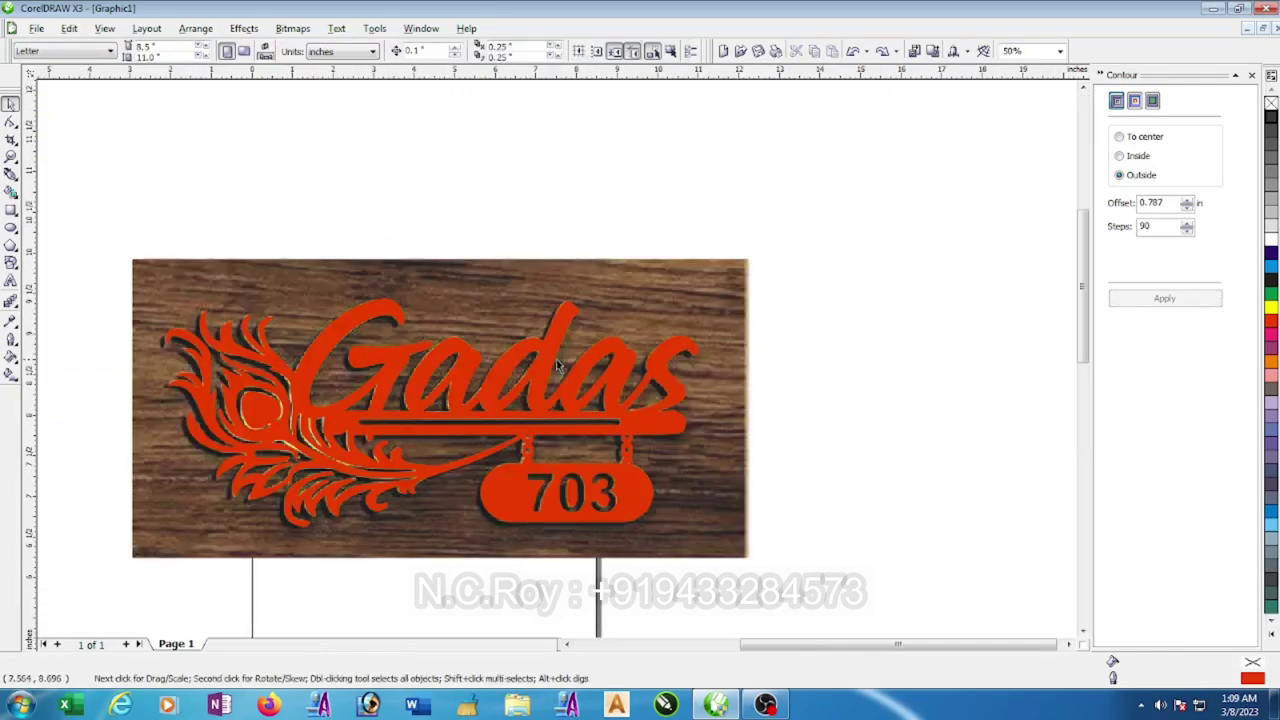
{"action": "scroll", "coordinate": [562, 376], "scroll_direction": "up", "scroll_amount": 2}
{"action": "left_click", "coordinate": [527, 387]}
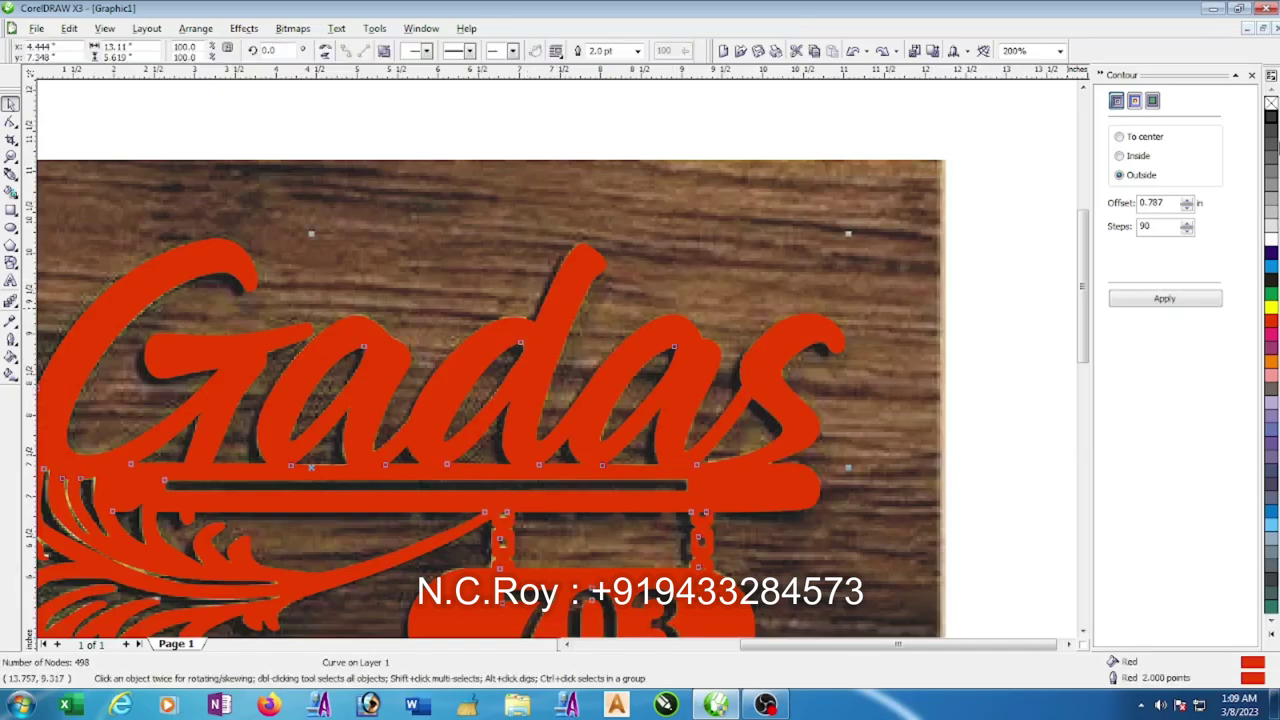
{"action": "left_click", "coordinate": [1272, 104]}
{"action": "left_click", "coordinate": [1011, 271]}
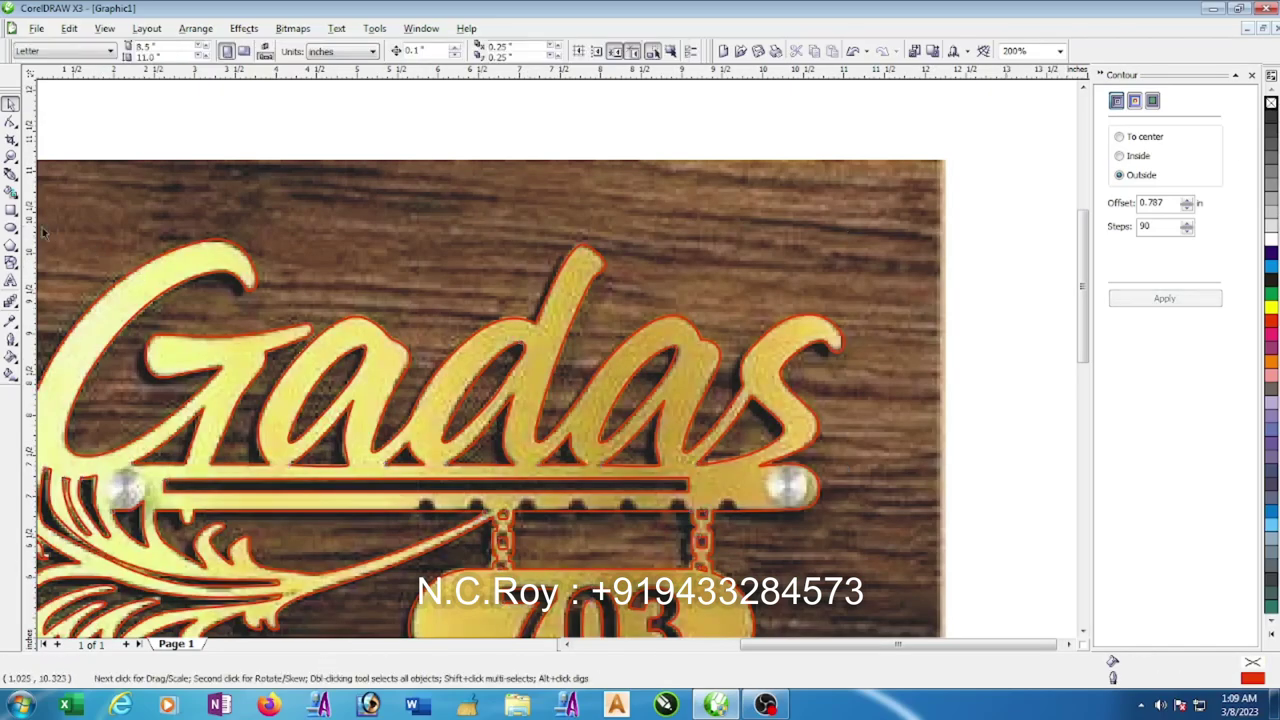
{"action": "left_click", "coordinate": [10, 228]}
{"action": "scroll", "coordinate": [659, 378], "scroll_direction": "up", "scroll_amount": 2}
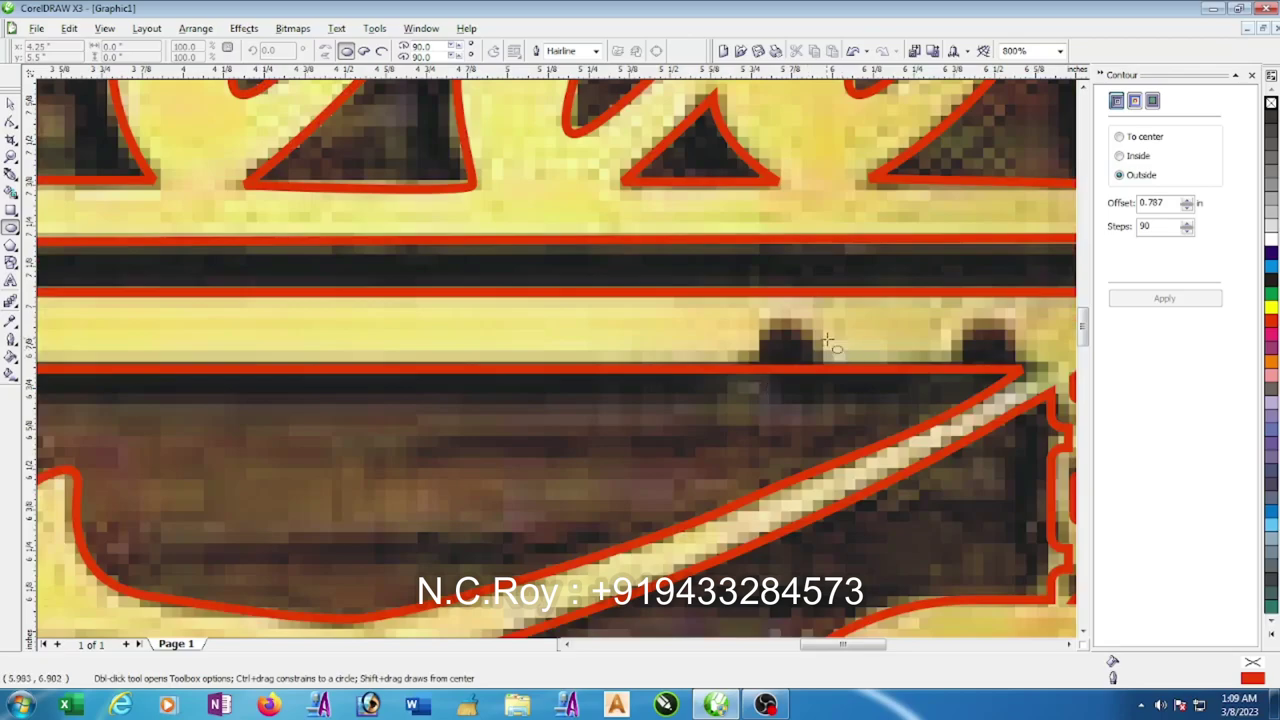
- Draw a small 0.217-inch circle and move it onto the first notch
{"action": "left_click_drag", "start_coordinate": [749, 323], "coordinate": [830, 405]}
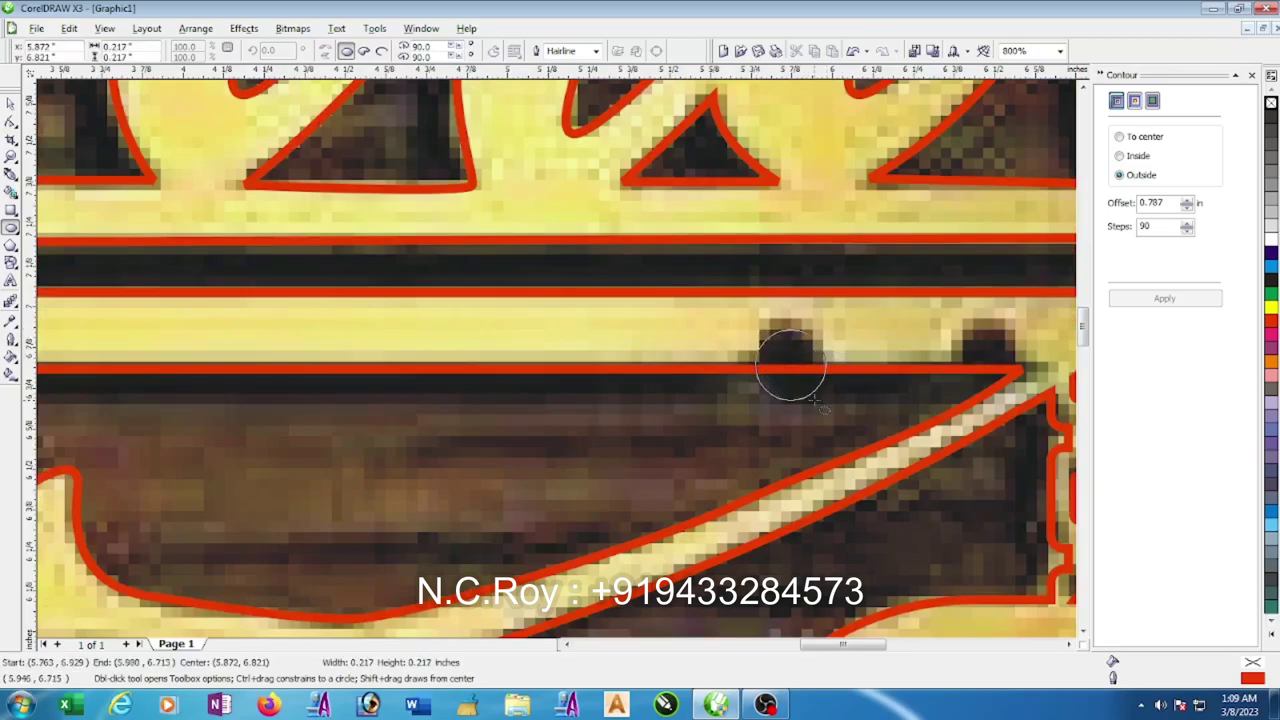
{"action": "key", "text": "space"}
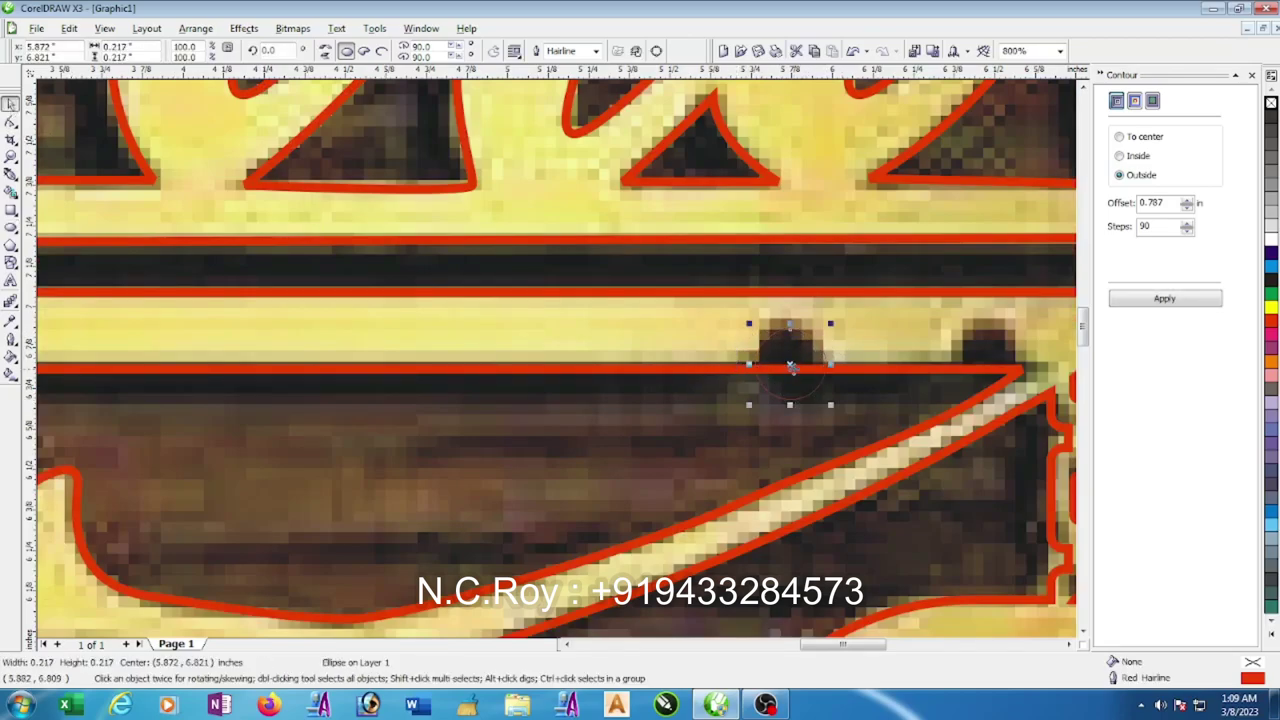
{"action": "left_click_drag", "start_coordinate": [790, 364], "coordinate": [988, 357]}
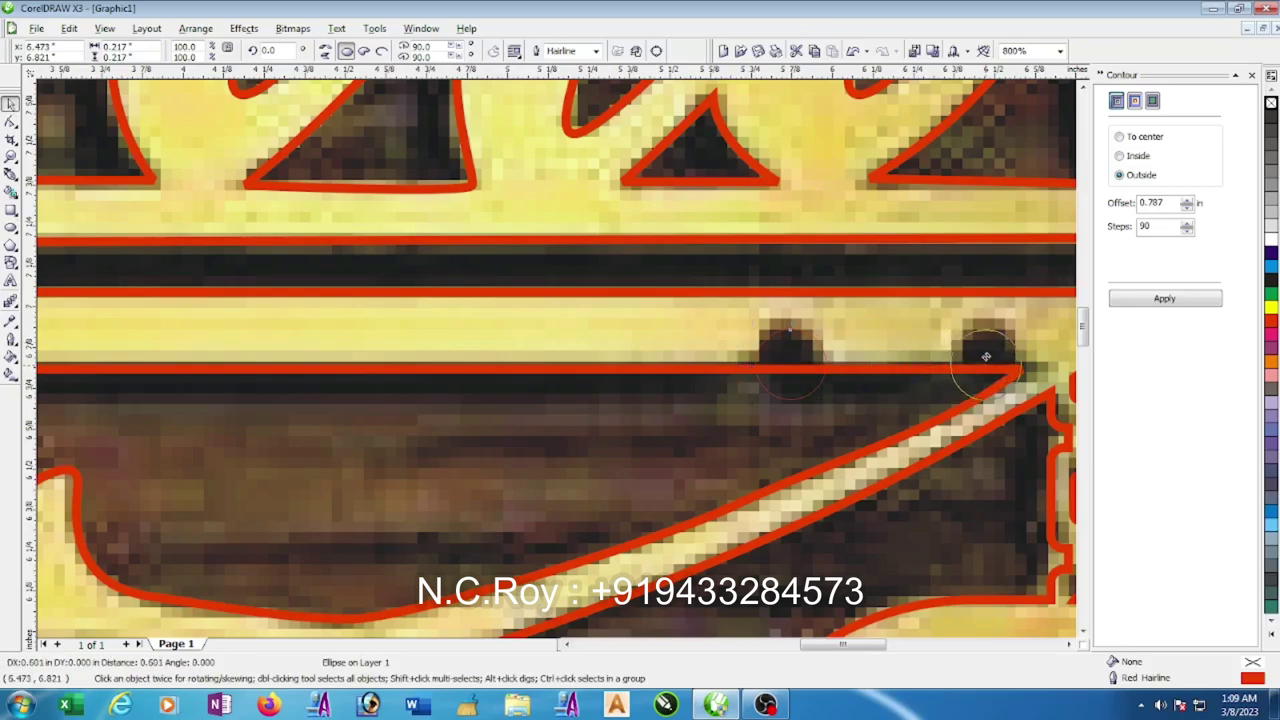
{"action": "scroll", "coordinate": [566, 357], "scroll_direction": "down", "scroll_amount": 2}
{"action": "scroll", "coordinate": [566, 357], "scroll_direction": "down", "scroll_amount": 1}
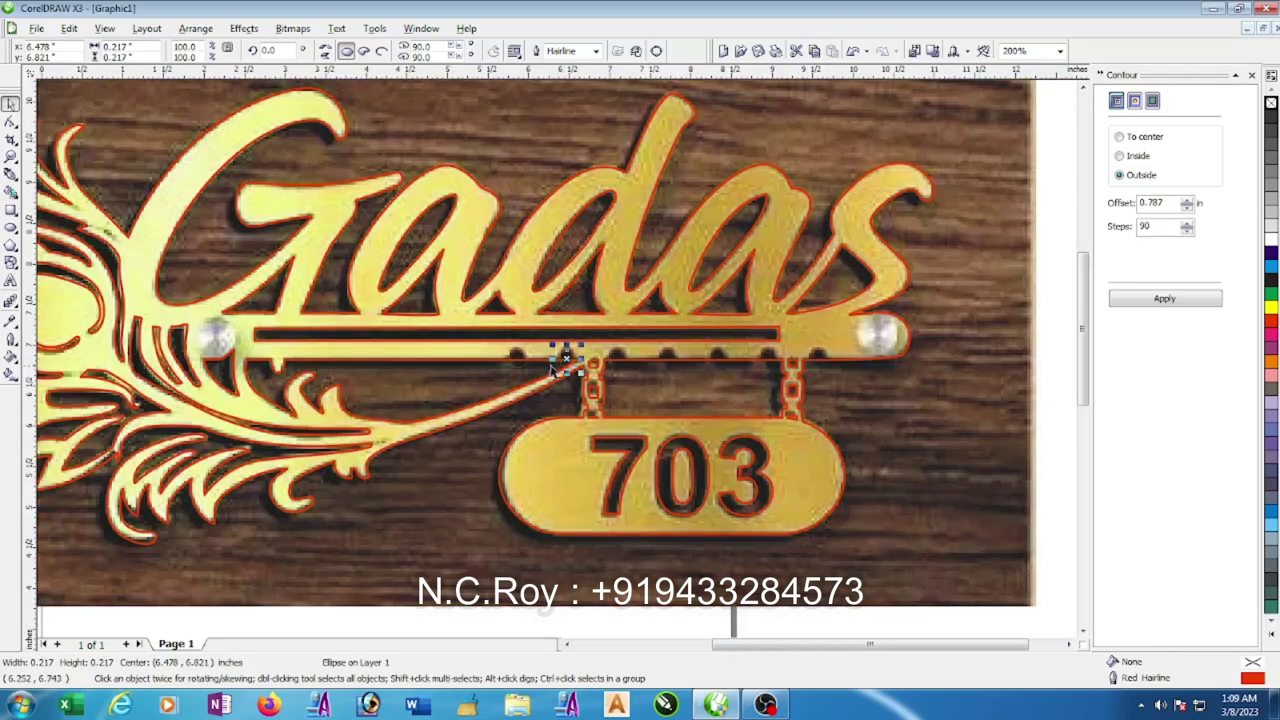
{"action": "scroll", "coordinate": [566, 356], "scroll_direction": "up", "scroll_amount": 2}
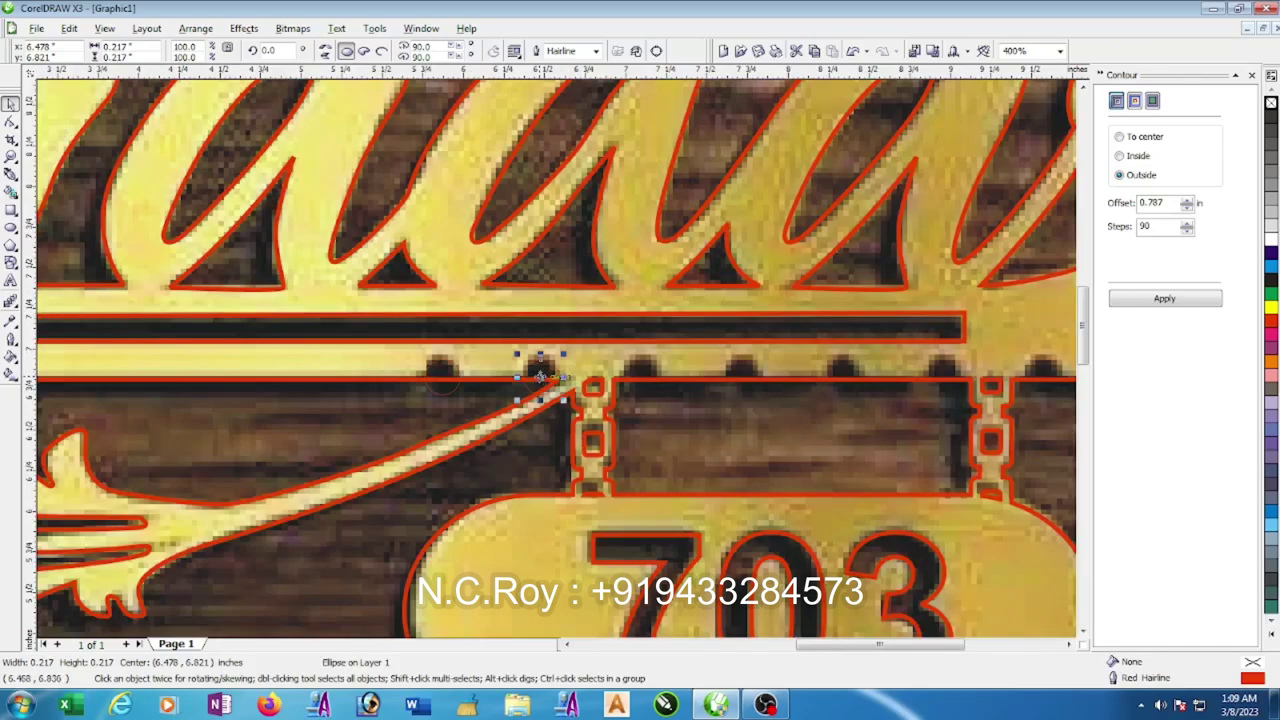
- Slide circles along the rail over each remaining dark notch, through the last one
{"action": "left_click_drag", "start_coordinate": [540, 376], "coordinate": [841, 375]}
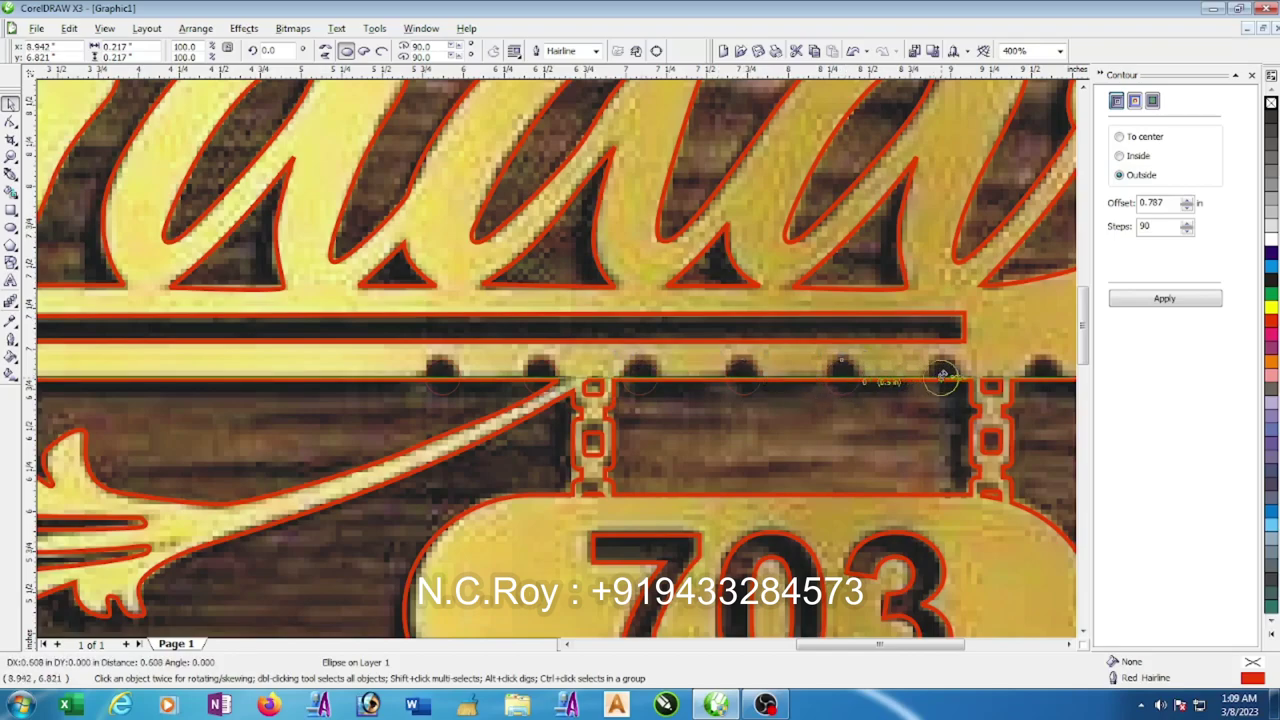
{"action": "key", "text": "F3"}
{"action": "scroll", "coordinate": [553, 362], "scroll_direction": "up", "scroll_amount": 2}
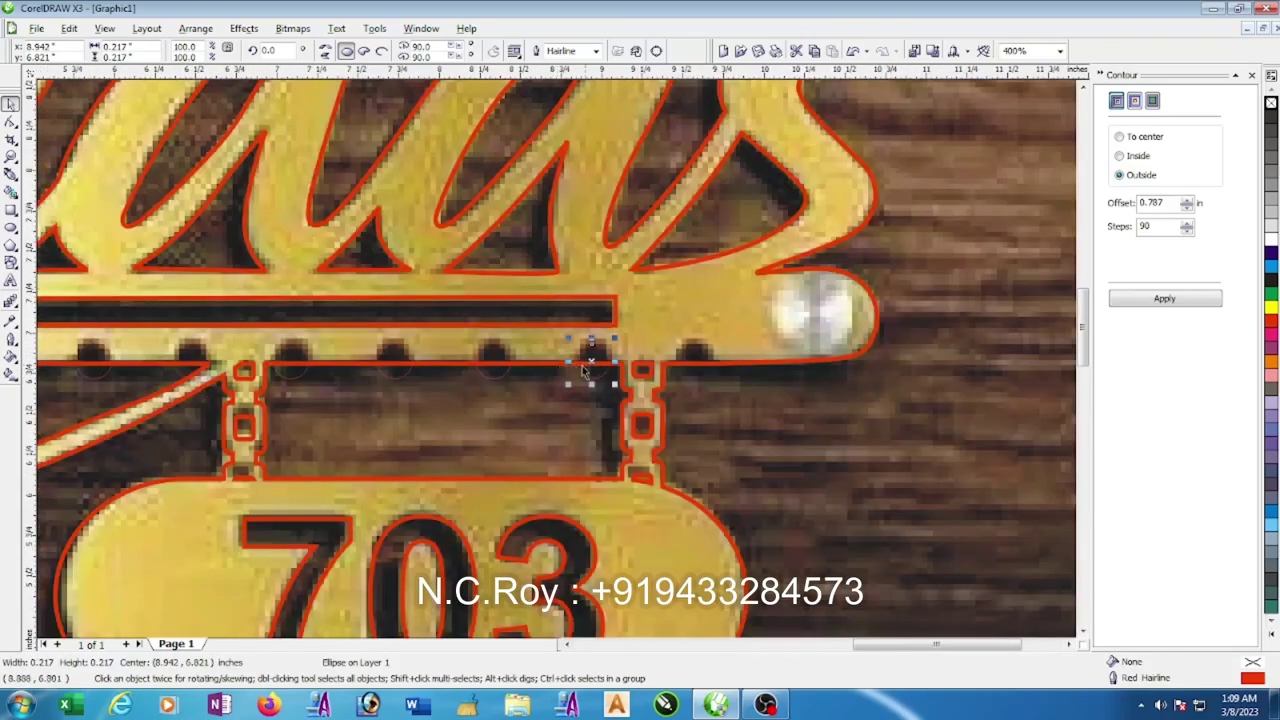
{"action": "left_click_drag", "start_coordinate": [585, 372], "coordinate": [697, 362]}
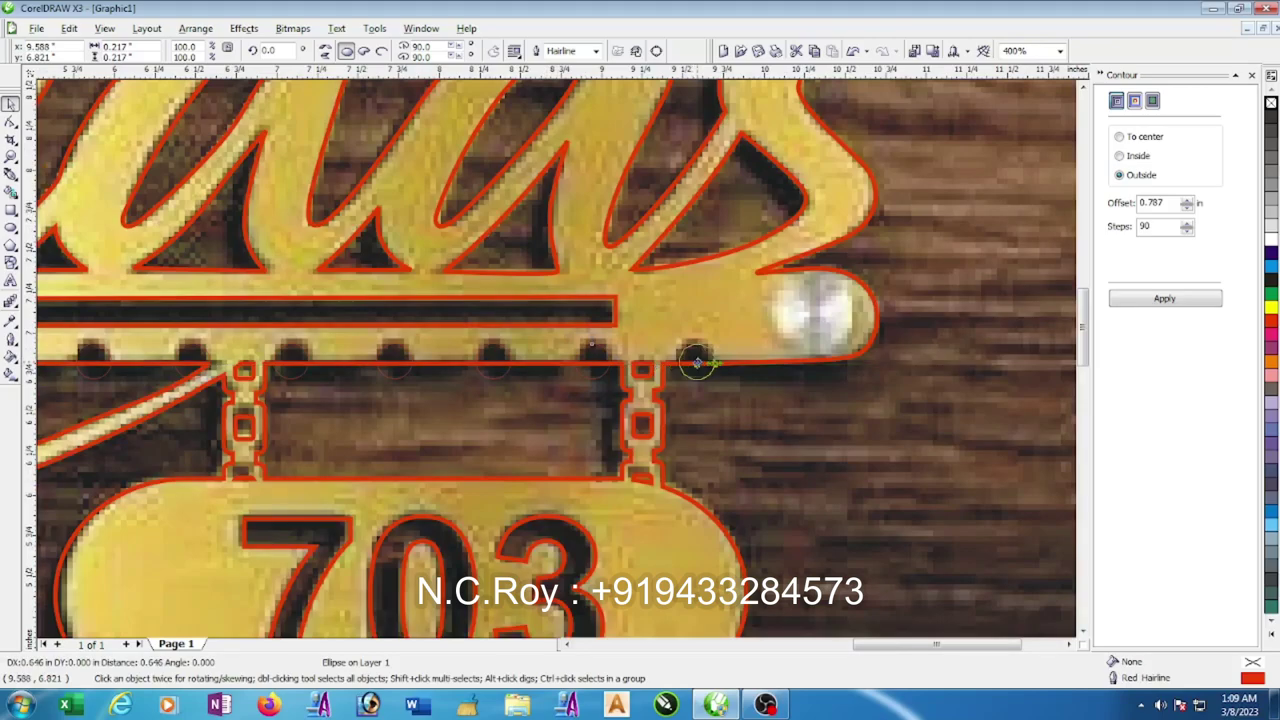
{"action": "key", "text": "F3"}
{"action": "scroll", "coordinate": [557, 365], "scroll_direction": "up", "scroll_amount": 2}
{"action": "scroll", "coordinate": [557, 365], "scroll_direction": "up", "scroll_amount": 2}
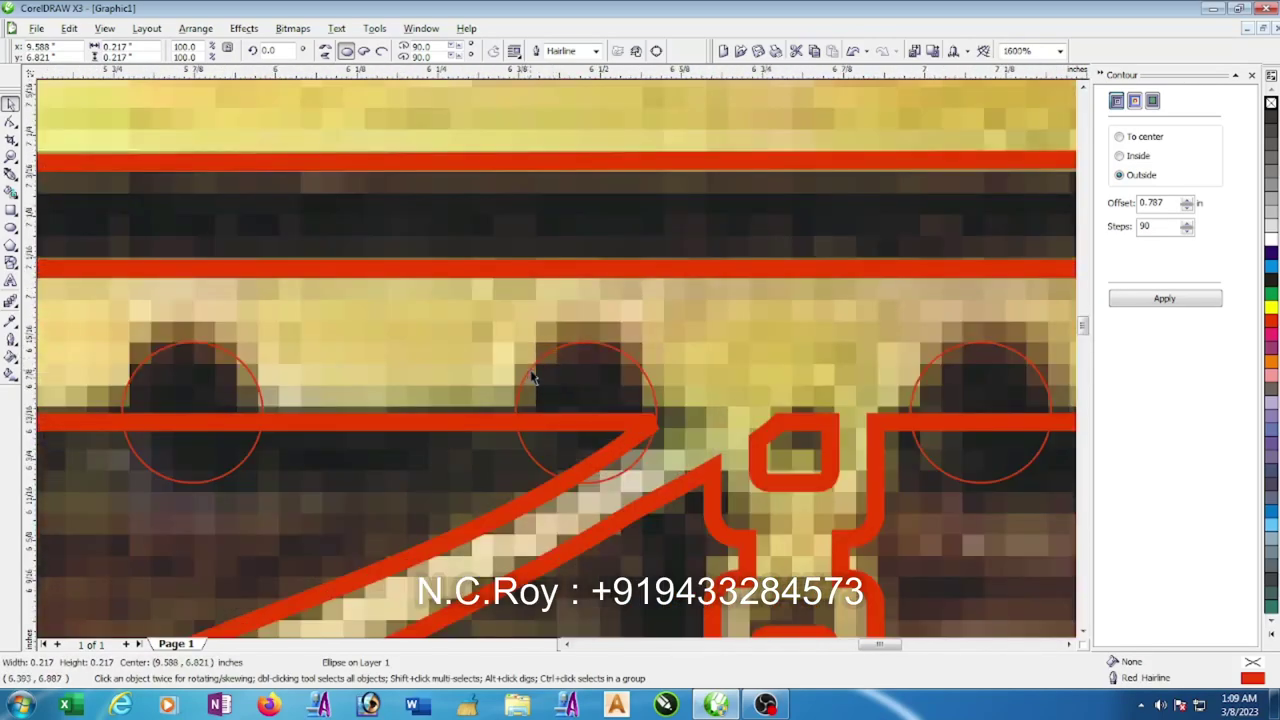
{"action": "left_click", "coordinate": [533, 378]}
- Trim away the circle's lower half with a rectangle, then delete the rectangle
{"action": "left_click", "coordinate": [10, 210]}
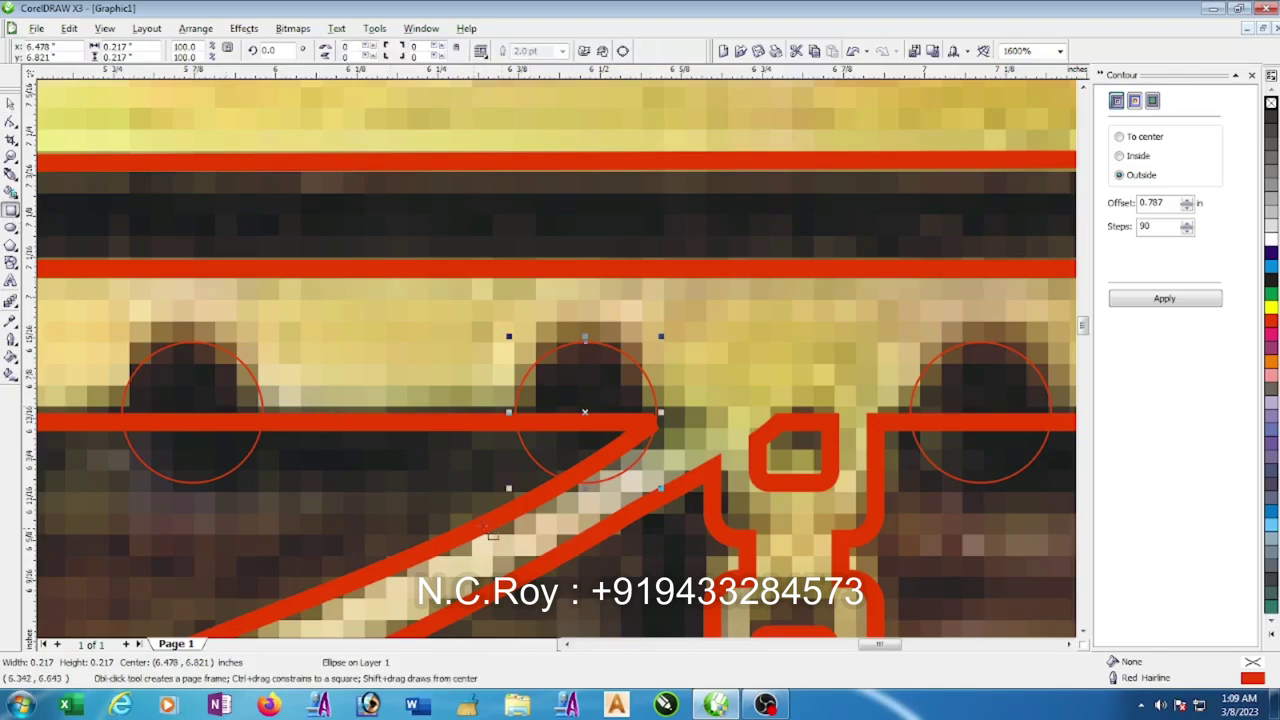
{"action": "mouse_move", "coordinate": [452, 550]}
{"action": "left_mouse_down"}
{"action": "mouse_move", "coordinate": [716, 410]}
{"action": "mouse_move", "coordinate": [712, 420]}
{"action": "left_mouse_up"}
{"action": "key", "text": "space"}
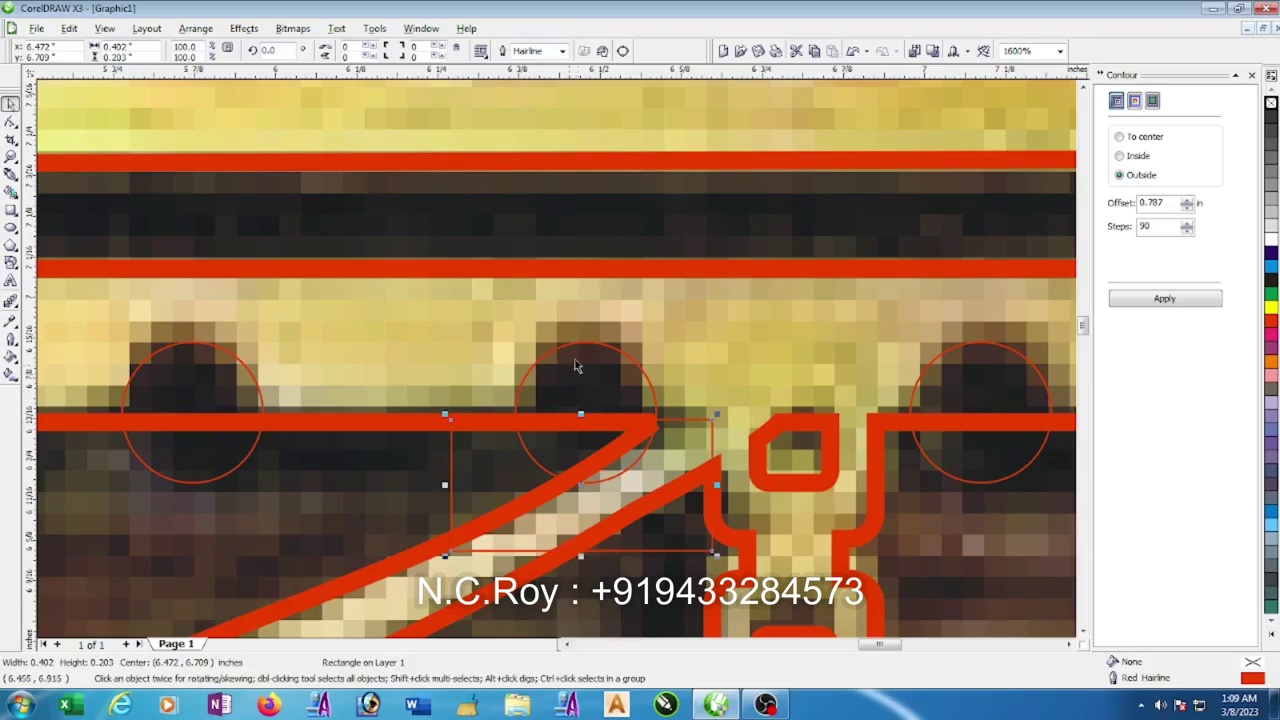
{"action": "left_click", "coordinate": [565, 354], "text": "shift"}
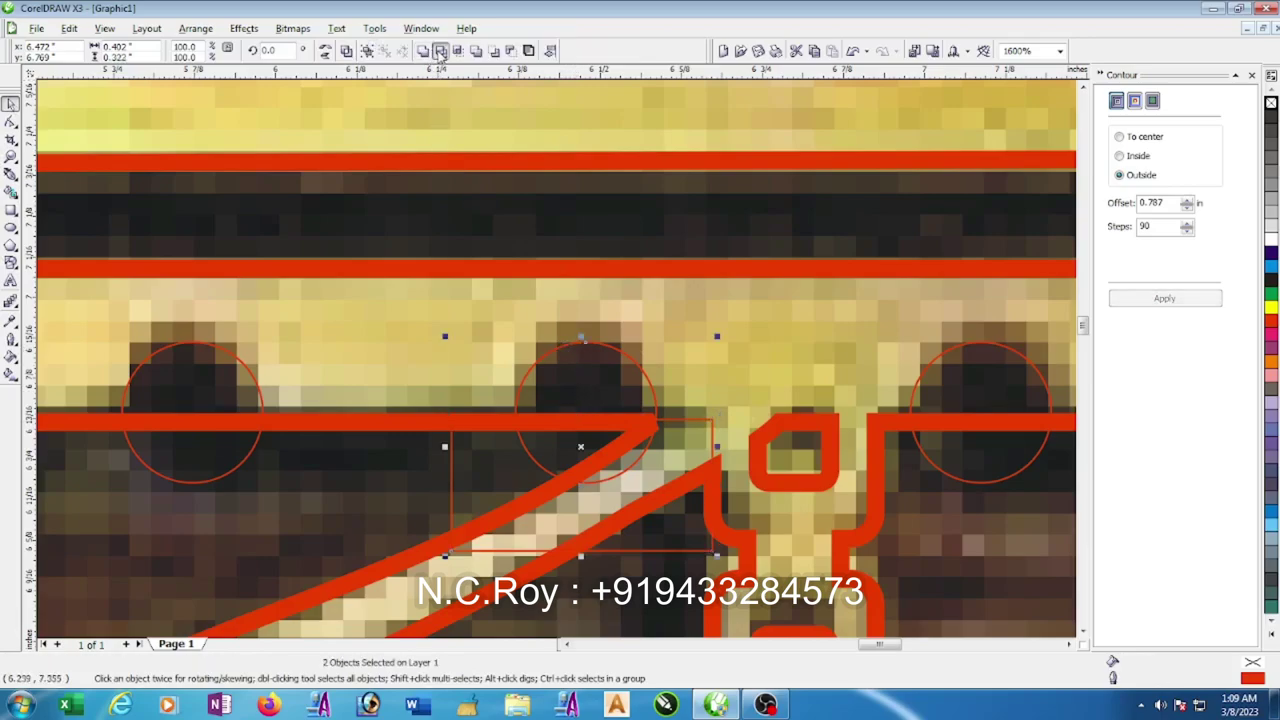
{"action": "left_click", "coordinate": [440, 50]}
{"action": "left_click", "coordinate": [450, 479]}
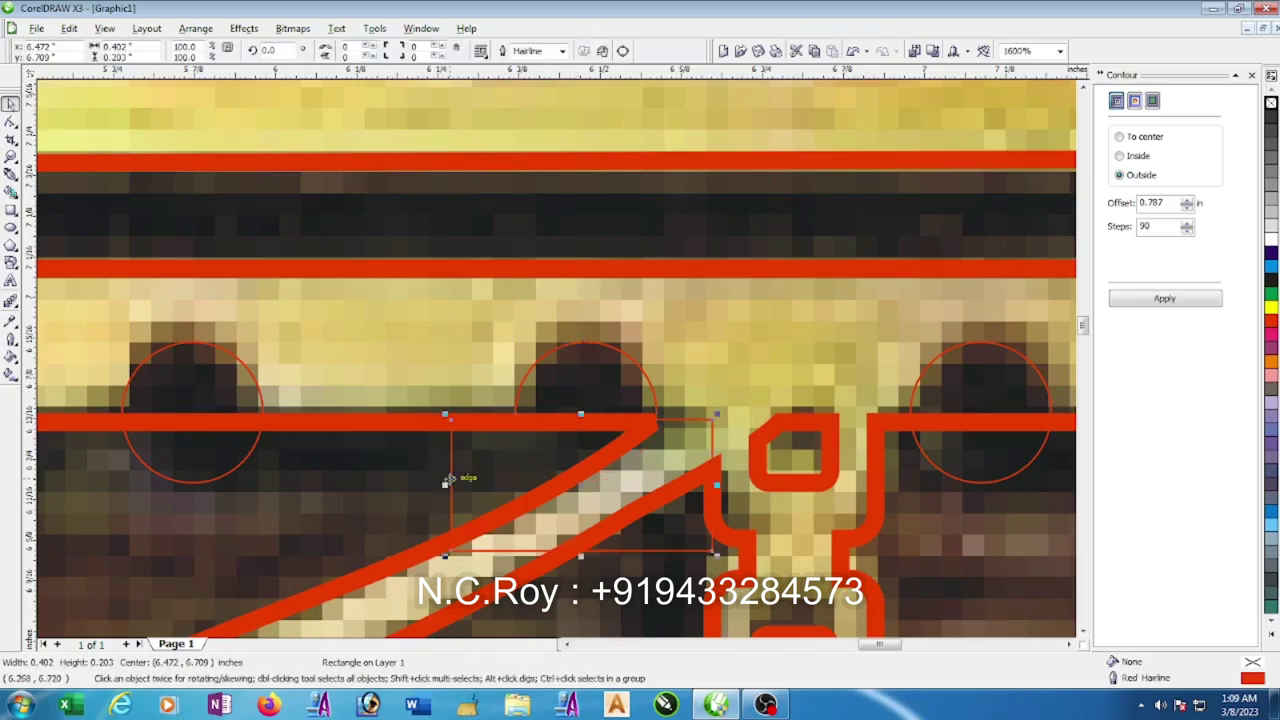
{"action": "key", "text": "Delete"}
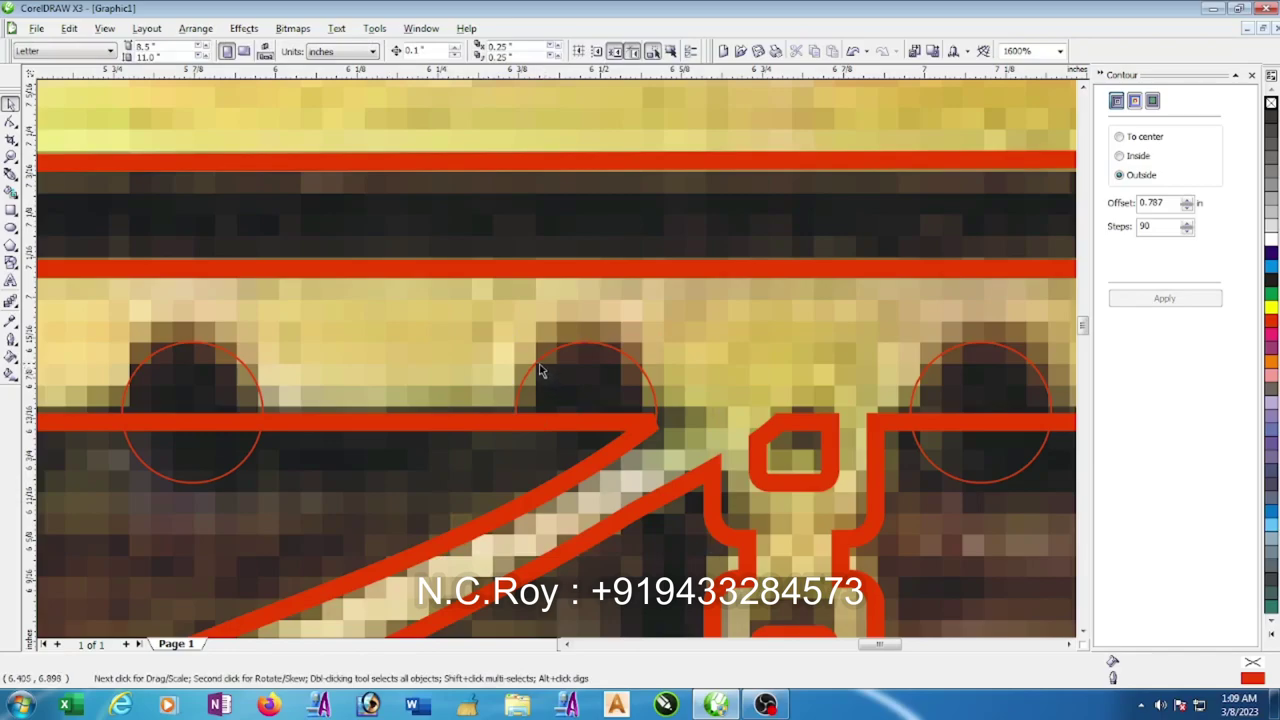
- Weld the half-circle arc onto the red rail line
{"action": "left_click", "coordinate": [548, 362]}
{"action": "left_click", "coordinate": [470, 420], "text": "shift"}
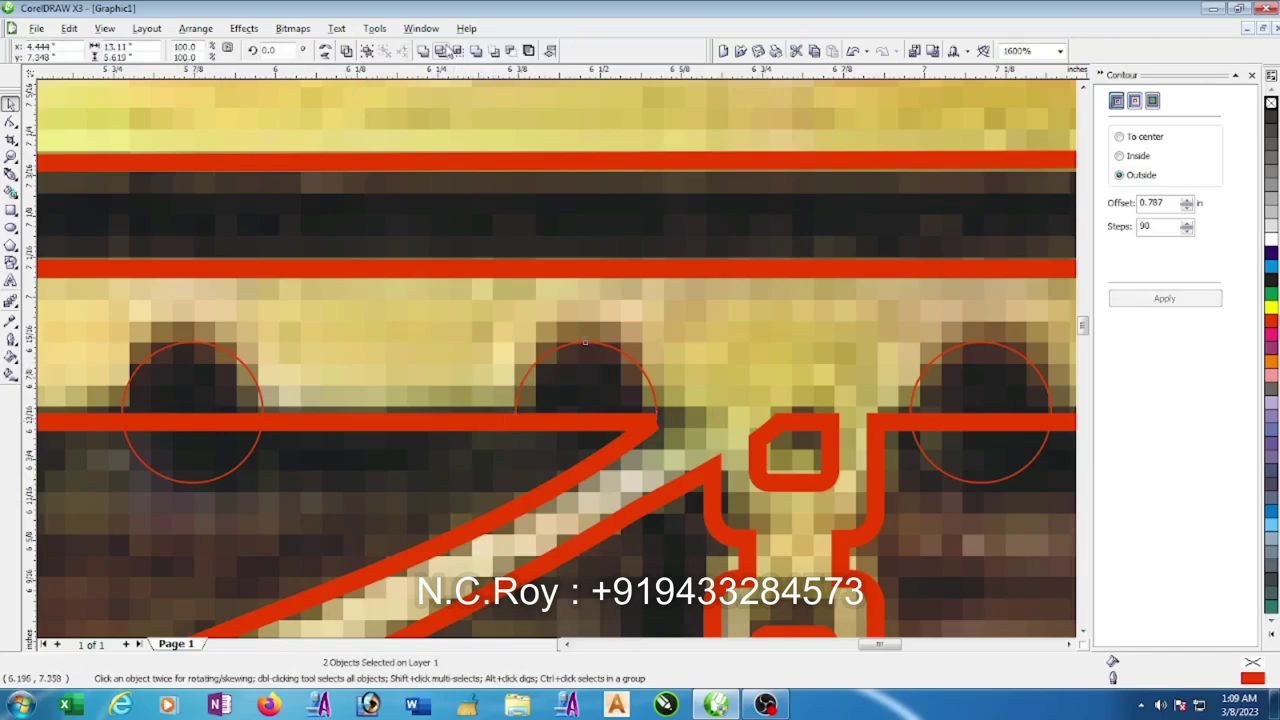
{"action": "left_click", "coordinate": [444, 50]}
{"action": "left_click", "coordinate": [516, 372]}
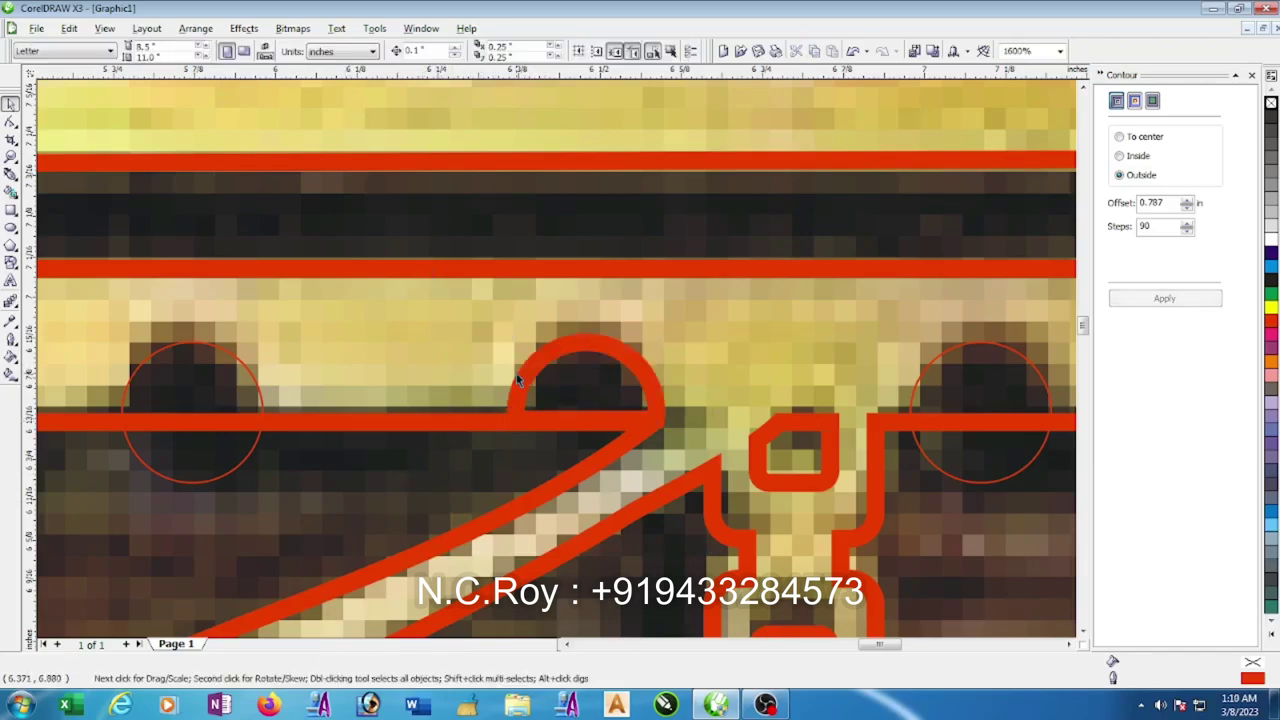
{"action": "left_click", "coordinate": [516, 372]}
{"action": "left_click", "coordinate": [528, 385]}
{"action": "left_click", "coordinate": [528, 414]}
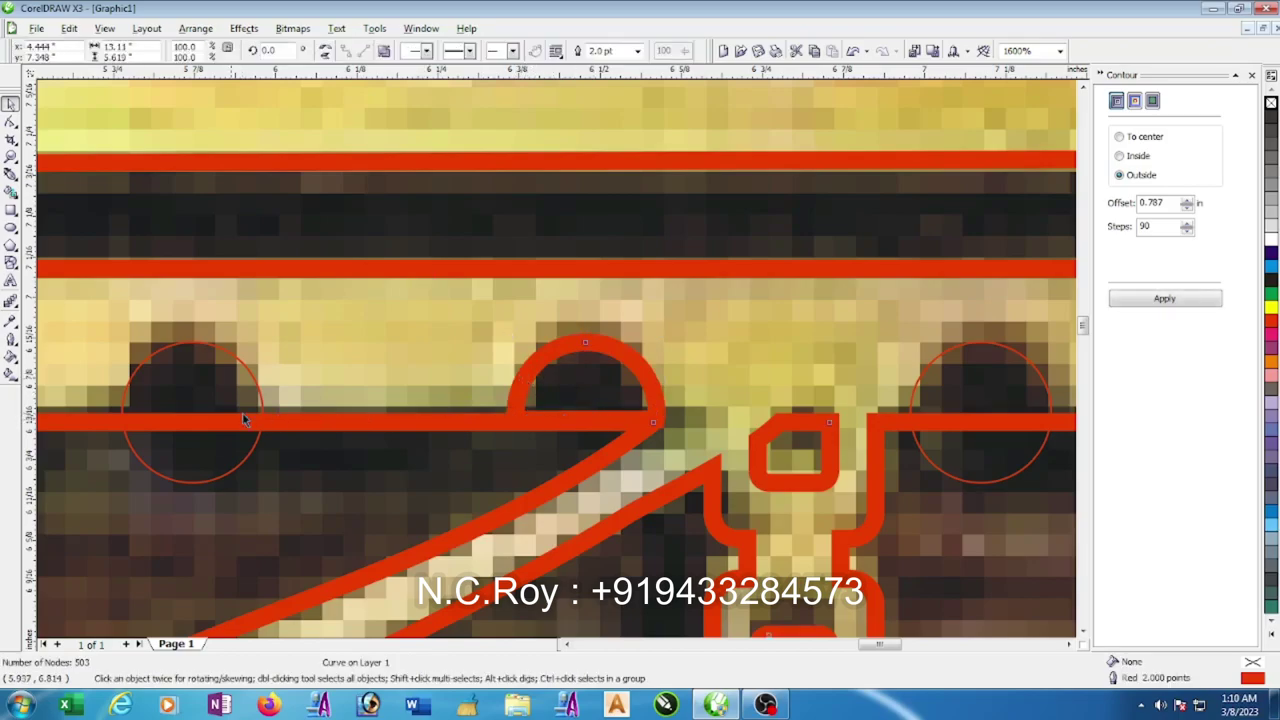
- Combine the row of six notch circles into one curve
{"action": "left_click", "coordinate": [238, 475]}
{"action": "scroll", "coordinate": [558, 357], "scroll_direction": "down", "scroll_amount": 1}
{"action": "scroll", "coordinate": [558, 357], "scroll_direction": "down", "scroll_amount": 1}
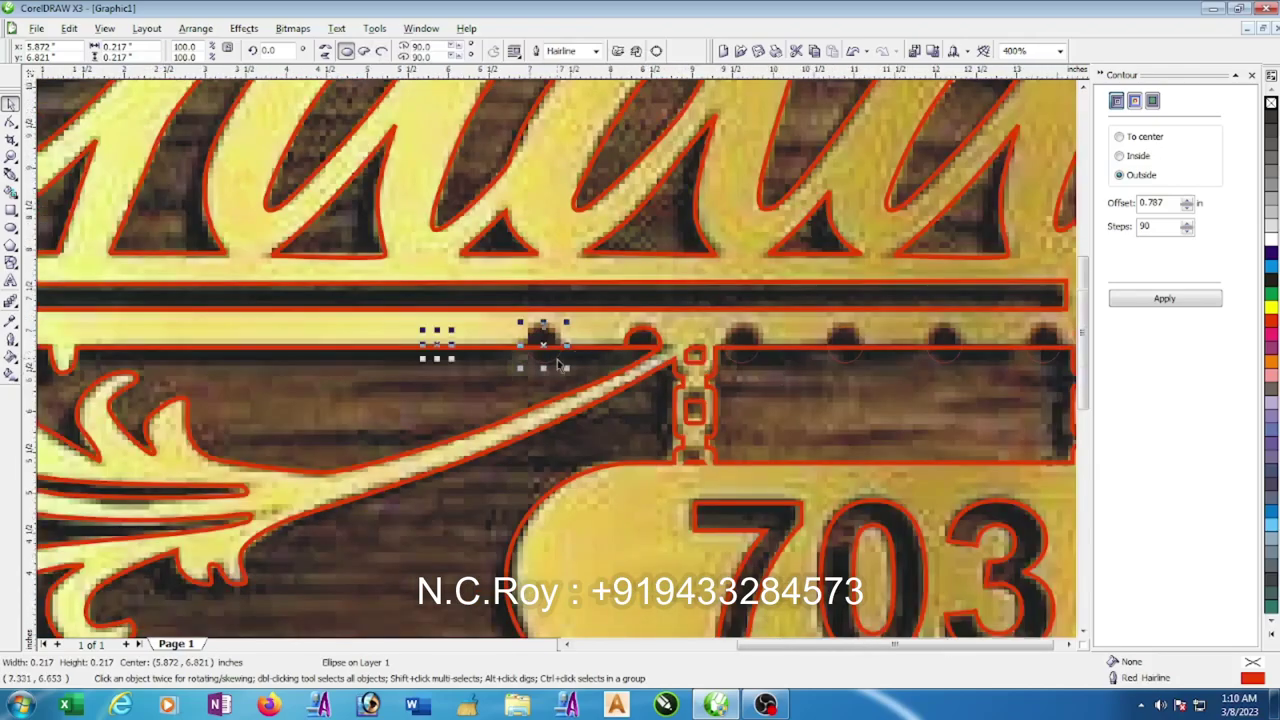
{"action": "scroll", "coordinate": [558, 357], "scroll_direction": "down", "scroll_amount": 1}
{"action": "left_click_drag", "start_coordinate": [504, 277], "coordinate": [772, 374]}
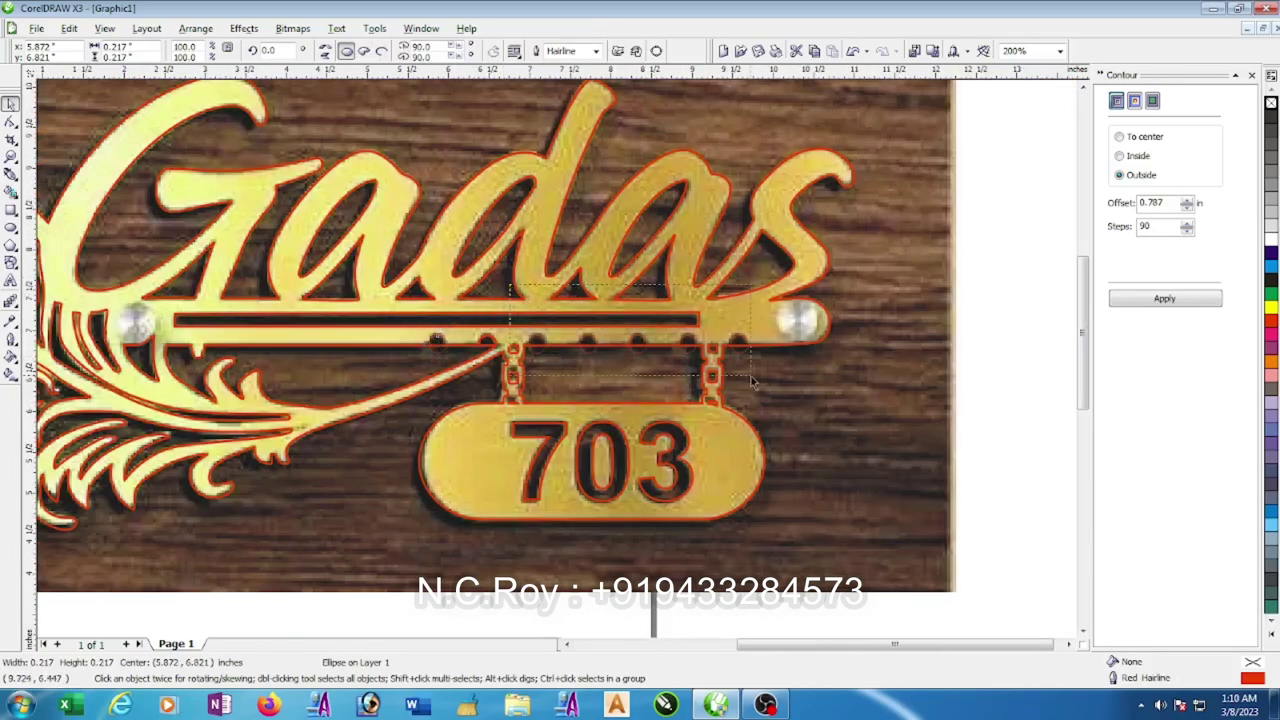
{"action": "left_click", "coordinate": [348, 51]}
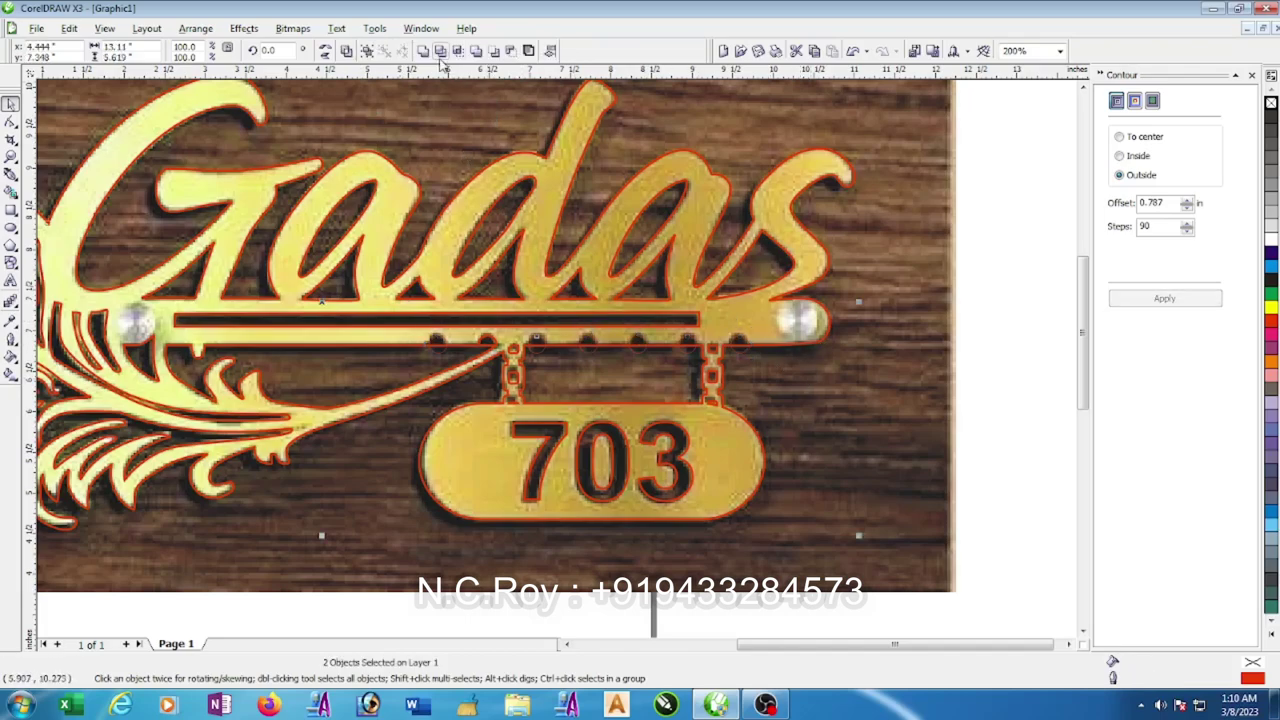
{"action": "left_click", "coordinate": [790, 425]}
{"action": "left_click", "coordinate": [741, 345]}
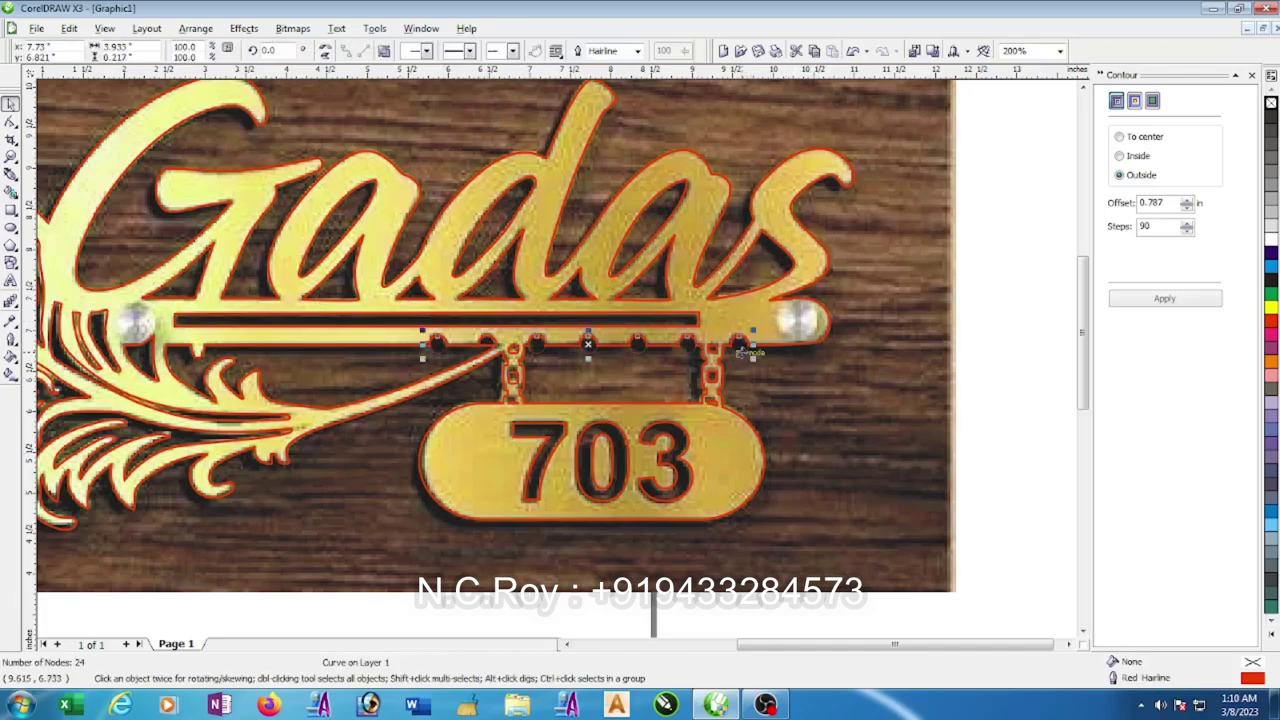
{"action": "left_click", "coordinate": [729, 372]}
- Draw a closed helper polygon over where the half-circle tab meets the rail
{"action": "scroll", "coordinate": [729, 372], "scroll_direction": "up", "scroll_amount": 2}
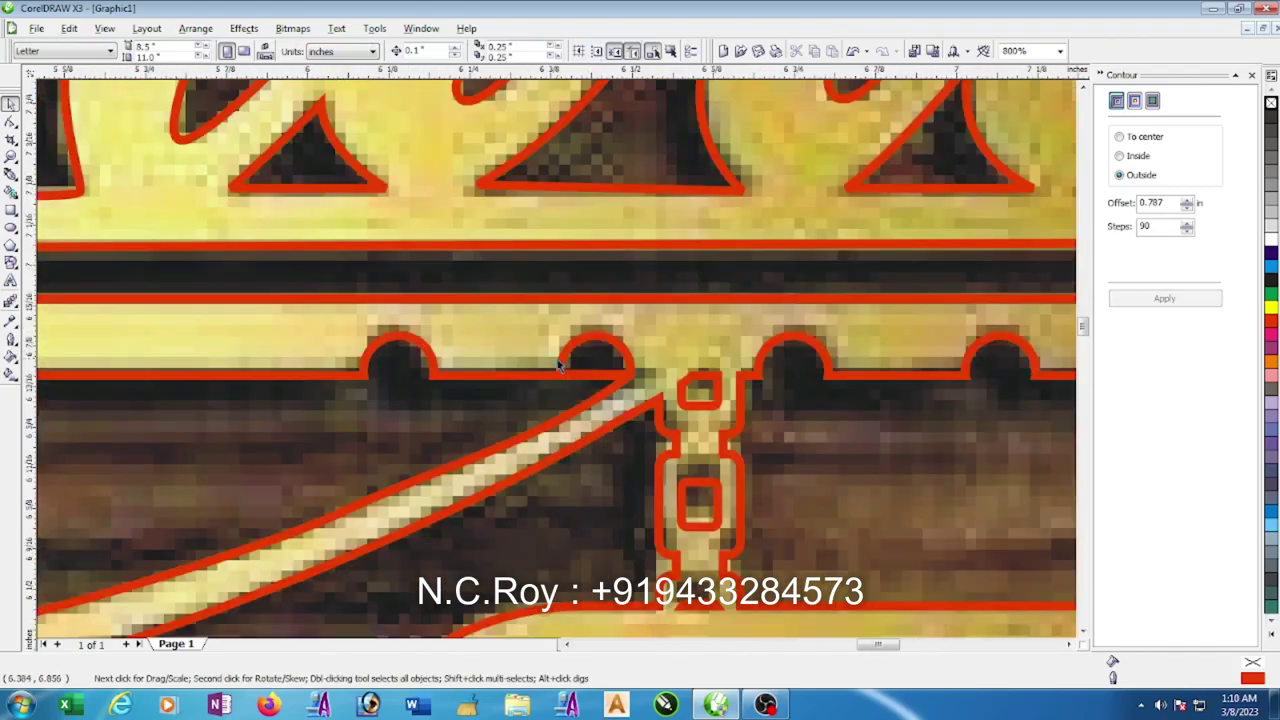
{"action": "scroll", "coordinate": [581, 370], "scroll_direction": "up", "scroll_amount": 2}
{"action": "left_click", "coordinate": [603, 411]}
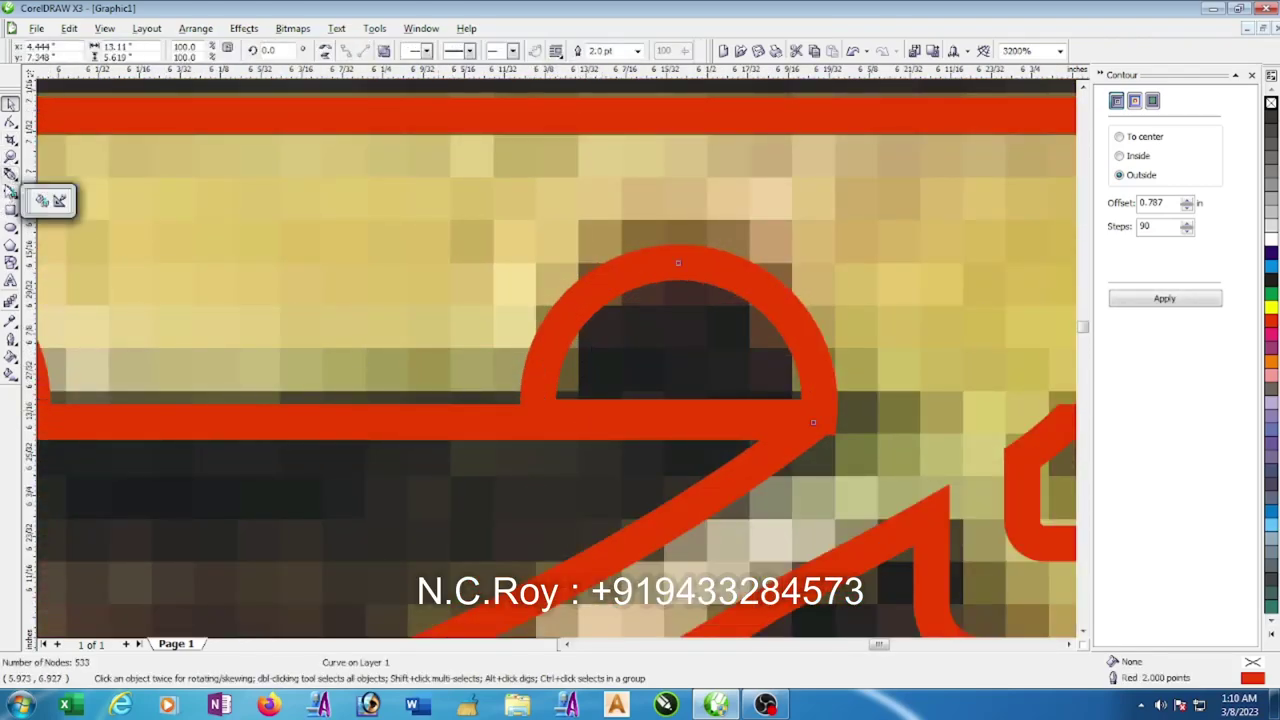
{"action": "left_click", "coordinate": [11, 173]}
{"action": "left_click", "coordinate": [525, 482]}
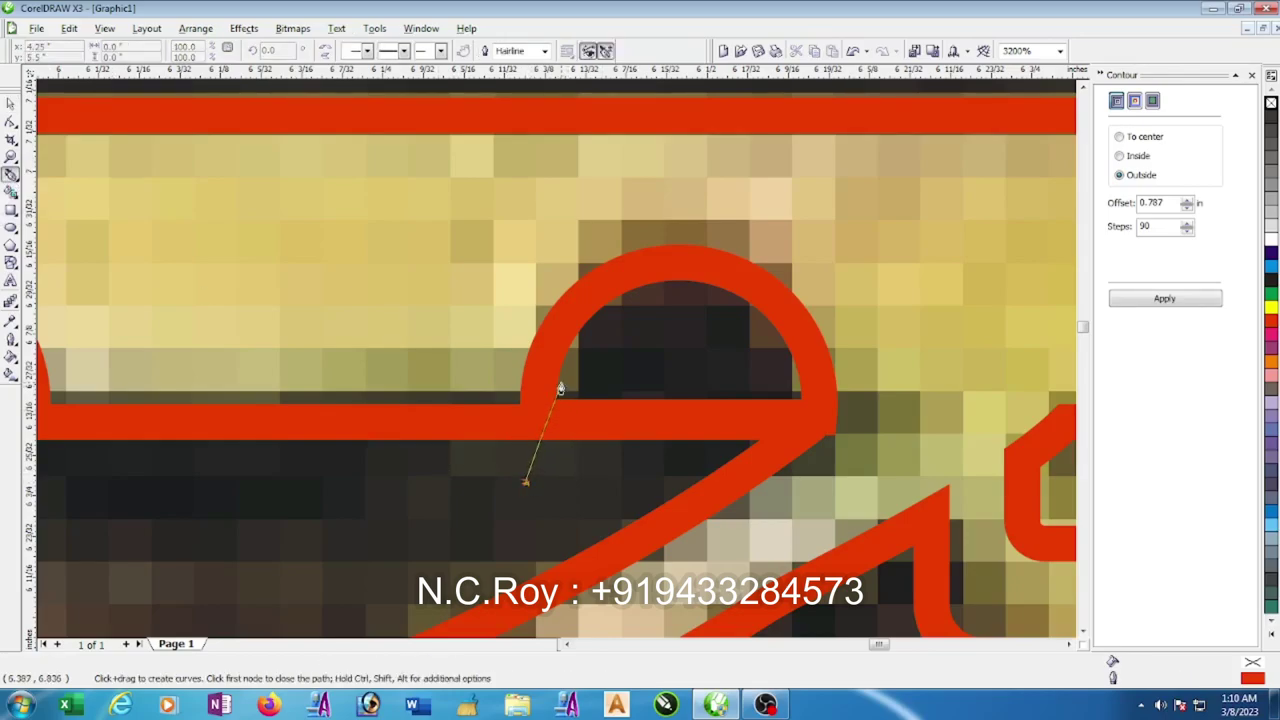
{"action": "left_click", "coordinate": [560, 382]}
{"action": "left_click", "coordinate": [690, 335]}
{"action": "left_click", "coordinate": [799, 386]}
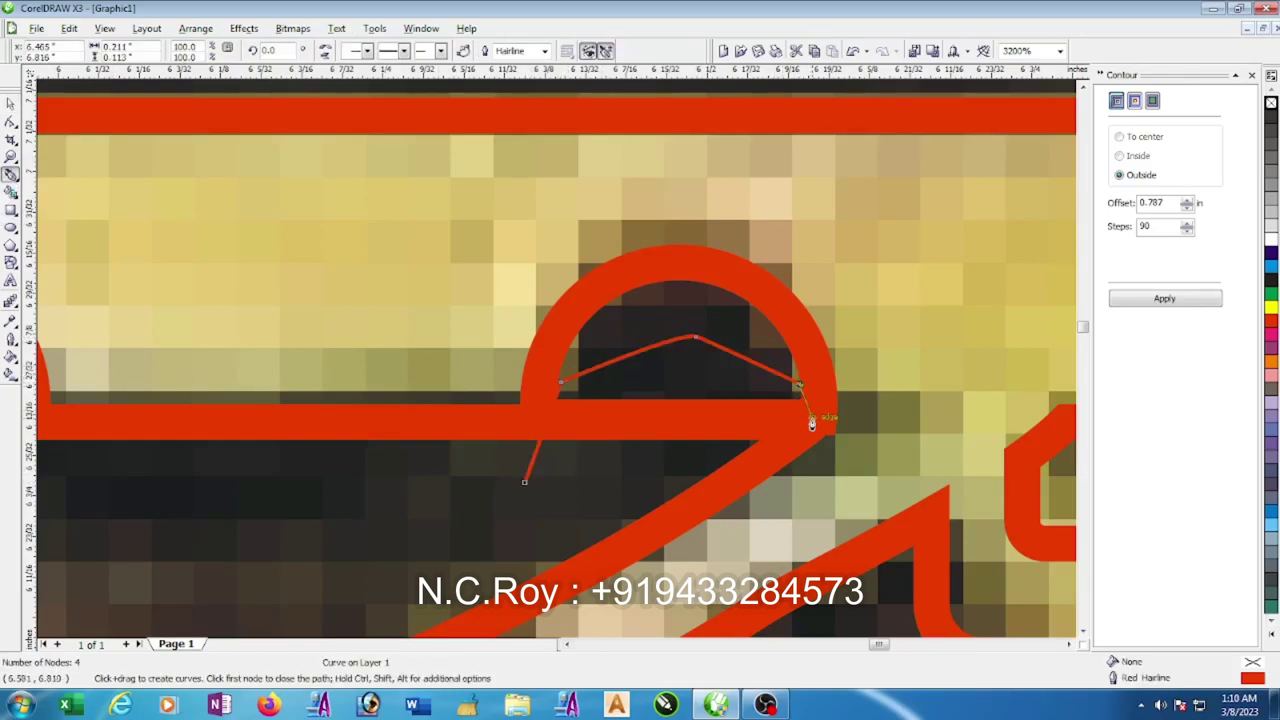
{"action": "left_click", "coordinate": [822, 442]}
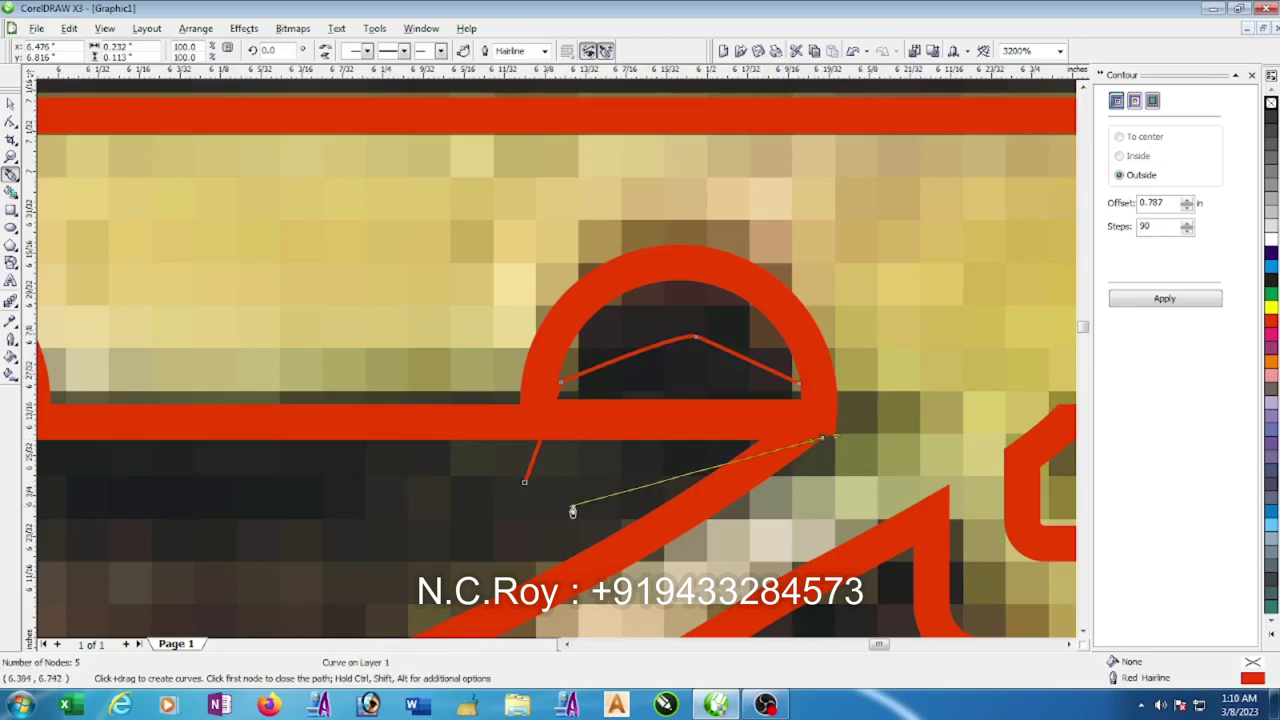
{"action": "left_click", "coordinate": [556, 504]}
{"action": "left_click", "coordinate": [525, 483]}
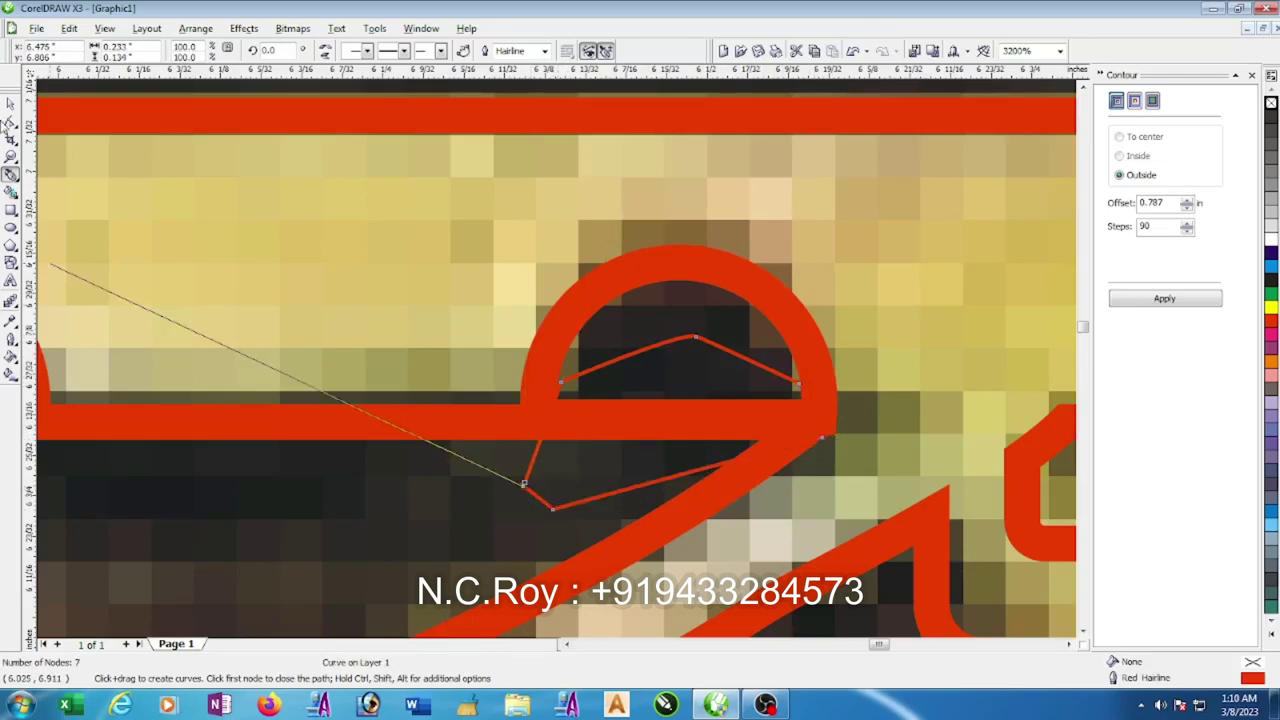
{"action": "left_click", "coordinate": [10, 103]}
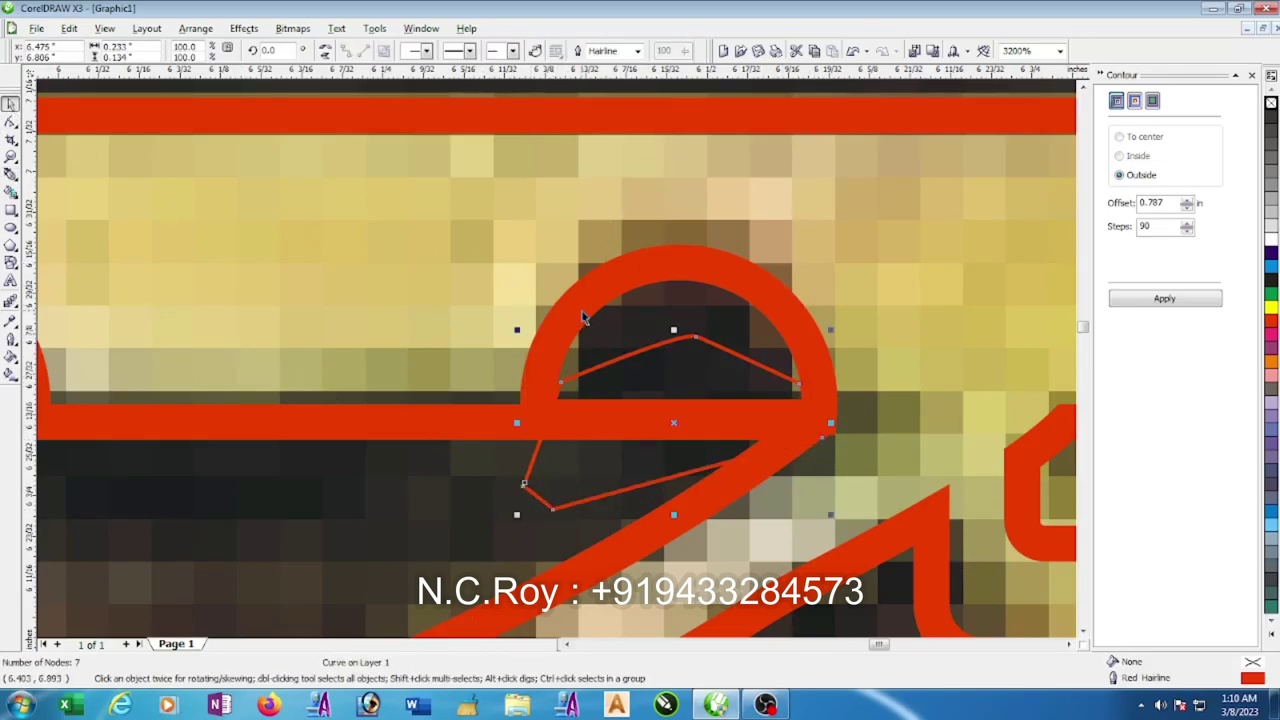
{"action": "key", "text": "Escape"}
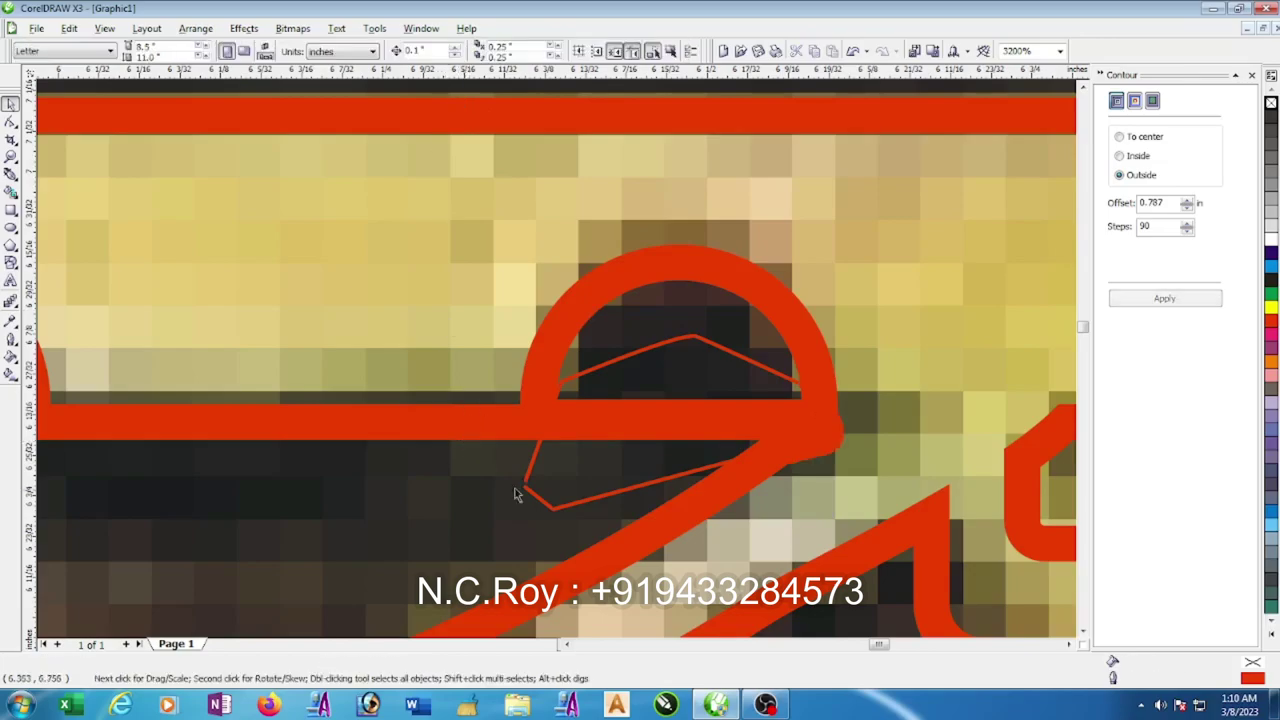
- Nudge one corner node of the helper shape upward to fit the notch
{"action": "left_click", "coordinate": [536, 498]}
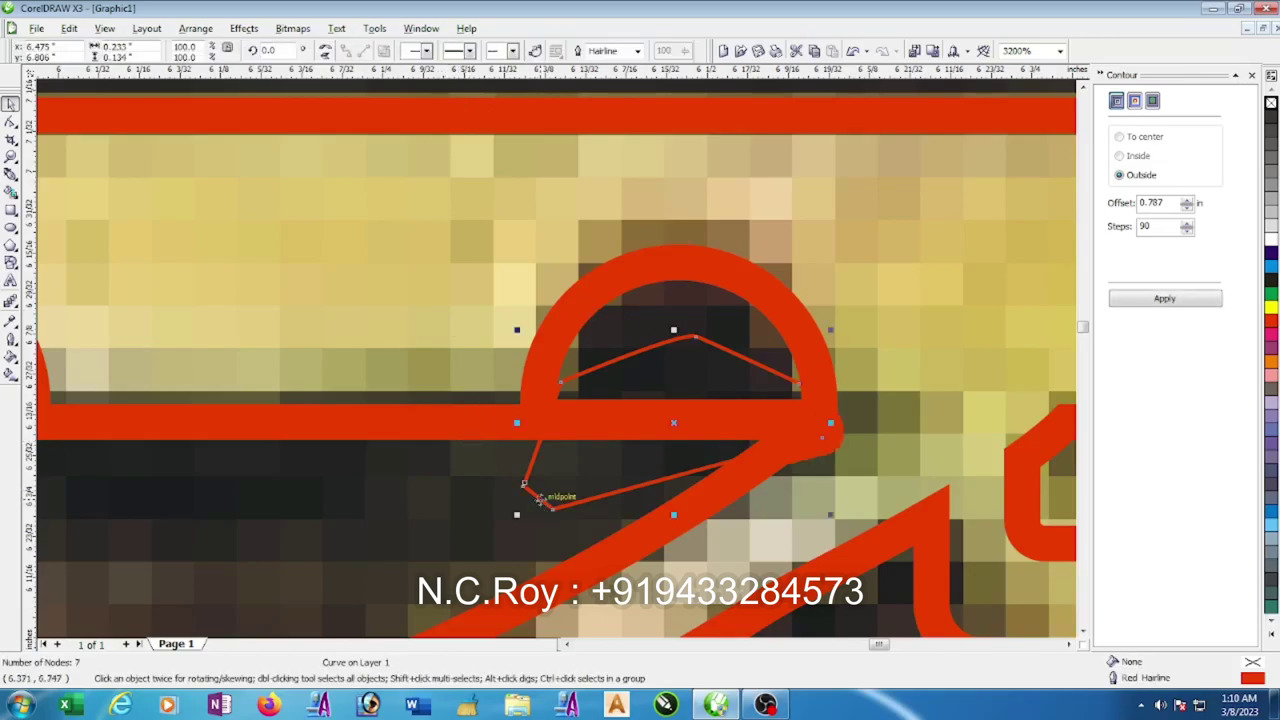
{"action": "left_click", "coordinate": [538, 498], "text": "shift"}
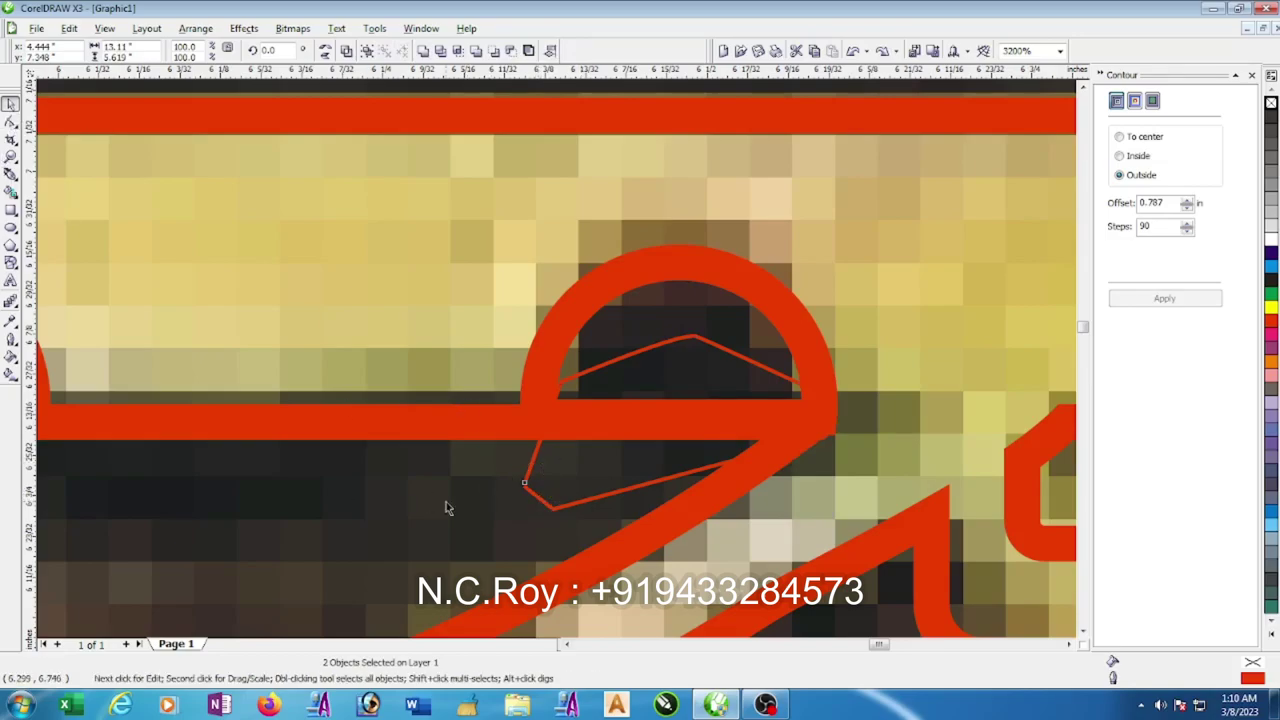
{"action": "left_click", "coordinate": [502, 522]}
{"action": "left_click", "coordinate": [534, 505]}
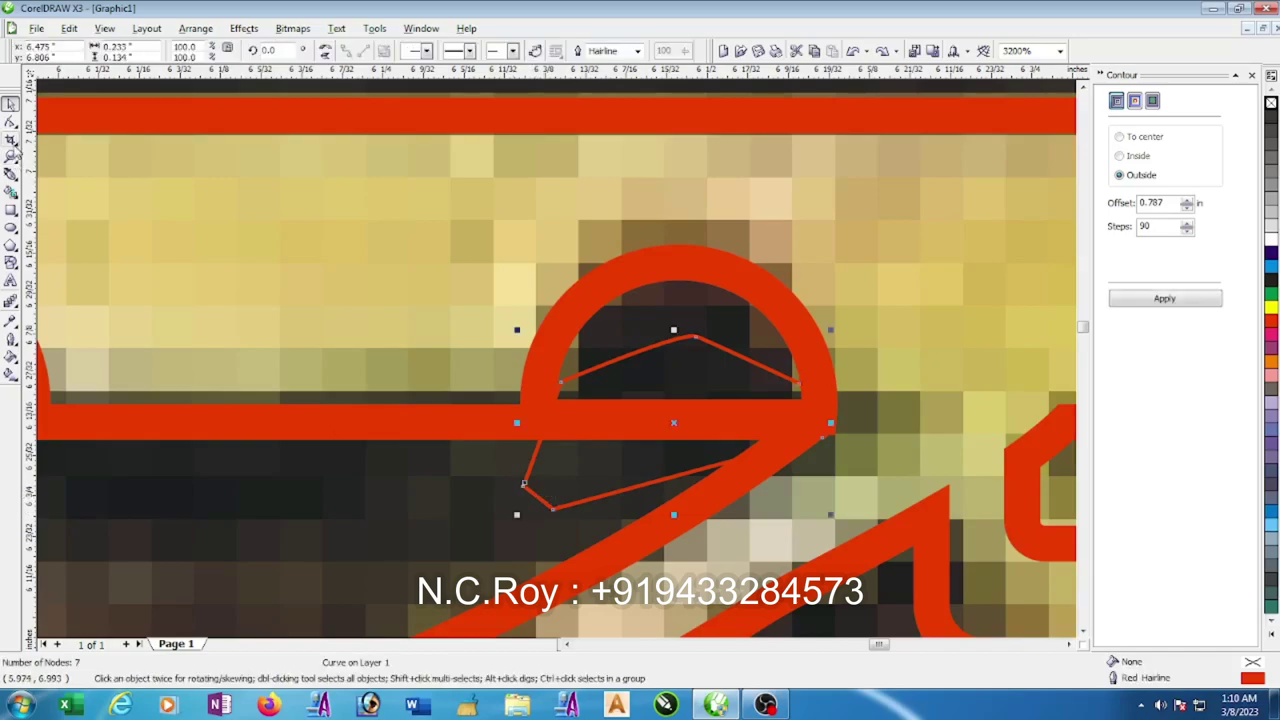
{"action": "left_click", "coordinate": [10, 121]}
{"action": "scroll", "coordinate": [563, 362], "scroll_direction": "up", "scroll_amount": 1}
{"action": "scroll", "coordinate": [563, 362], "scroll_direction": "up", "scroll_amount": 2}
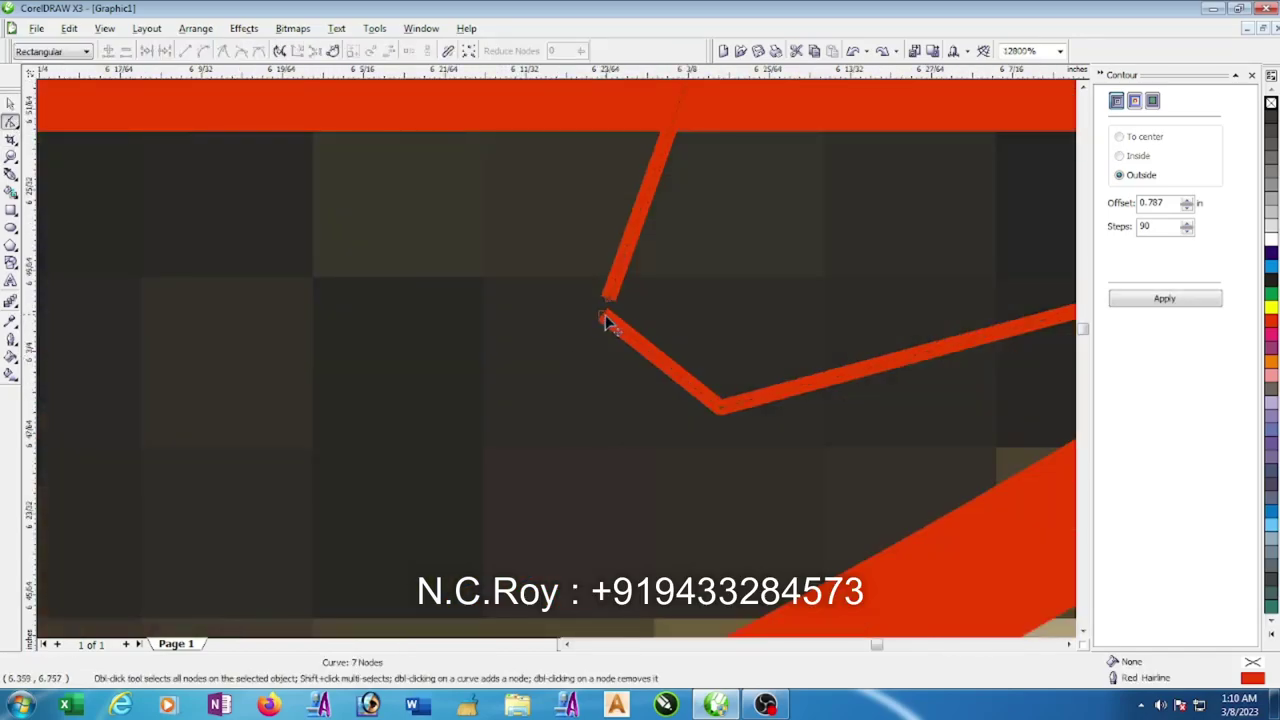
{"action": "left_click_drag", "start_coordinate": [604, 318], "coordinate": [608, 301]}
{"action": "scroll", "coordinate": [608, 301], "scroll_direction": "down", "scroll_amount": 1}
{"action": "scroll", "coordinate": [543, 366], "scroll_direction": "down", "scroll_amount": 1}
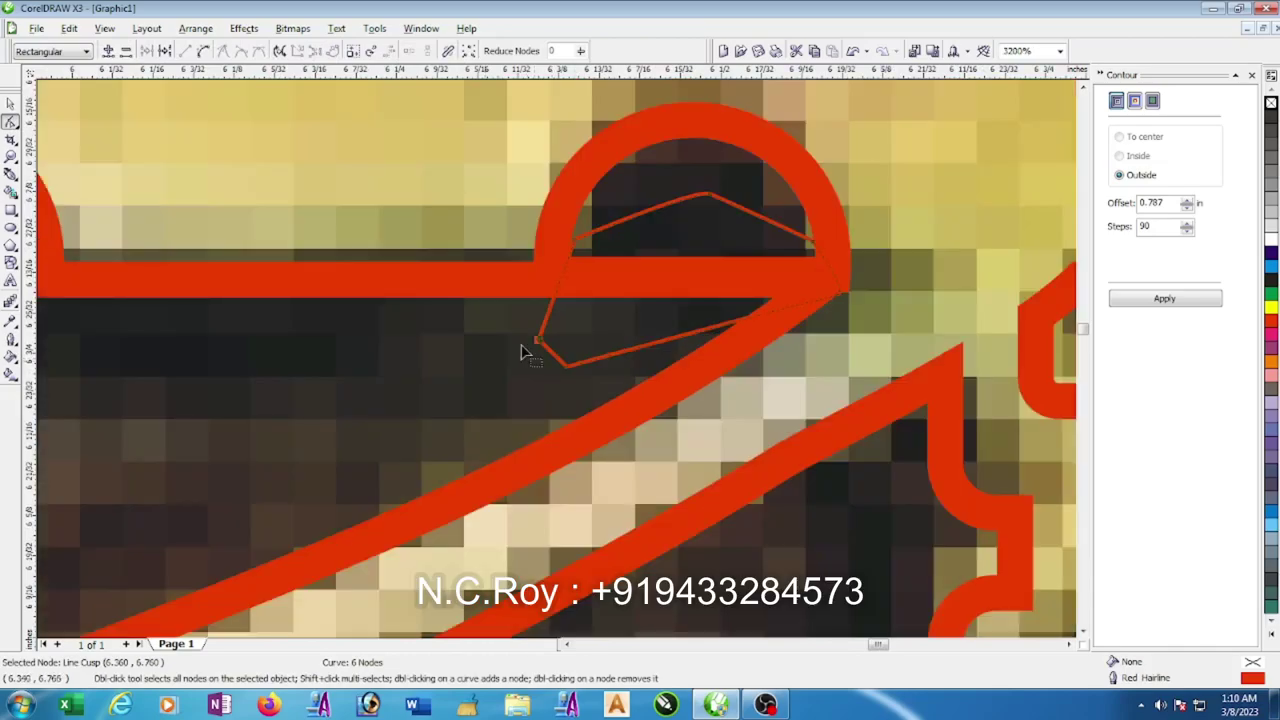
- Select all and trim the helper shape out of the red outline
{"action": "left_click", "coordinate": [12, 103]}
{"action": "key", "text": "ctrl+a"}
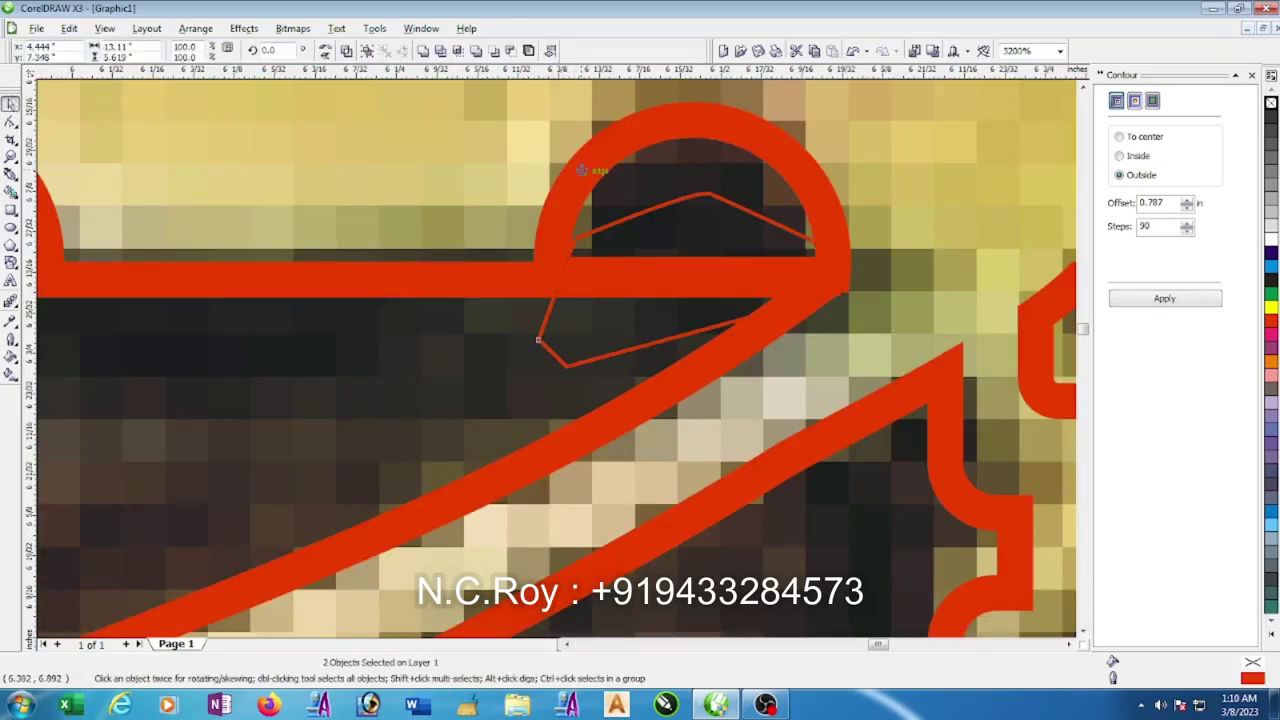
{"action": "left_click", "coordinate": [440, 51]}
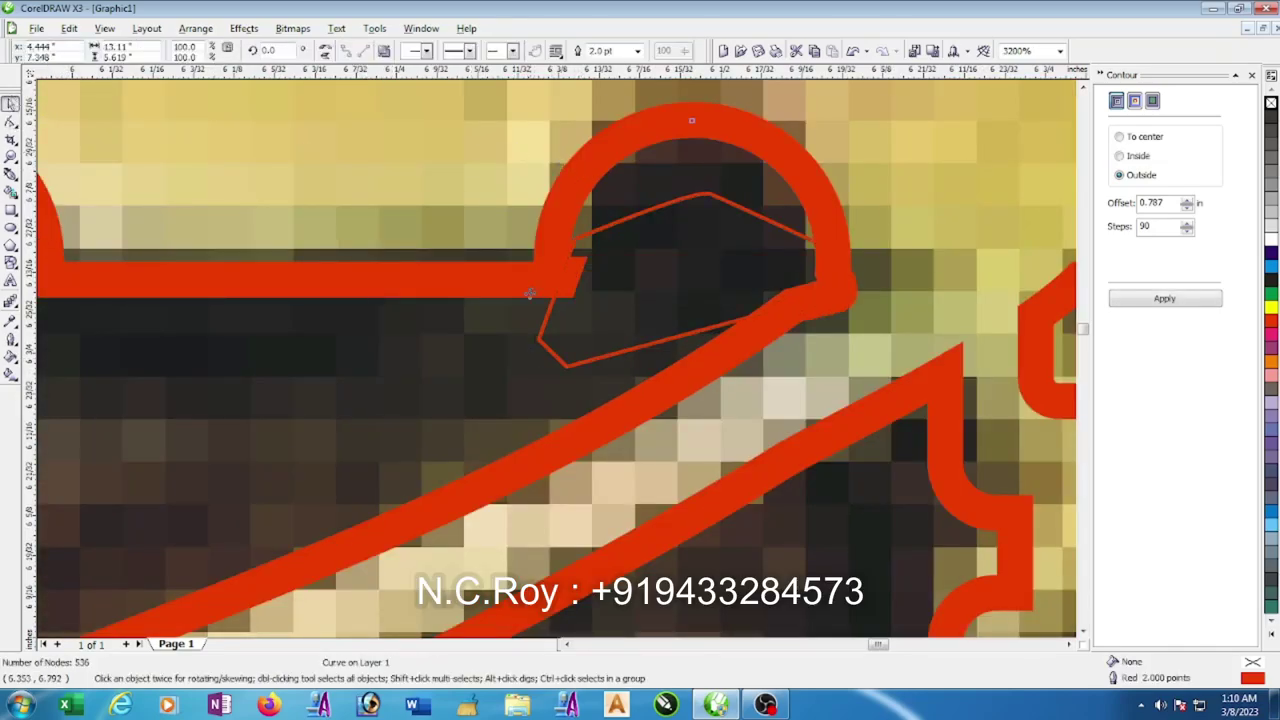
{"action": "left_click", "coordinate": [548, 358]}
- Delete the leftover helper shape, remove the sharp notch corner nodes, and set the red outline to 0.5 pt
{"action": "key", "text": "Delete"}
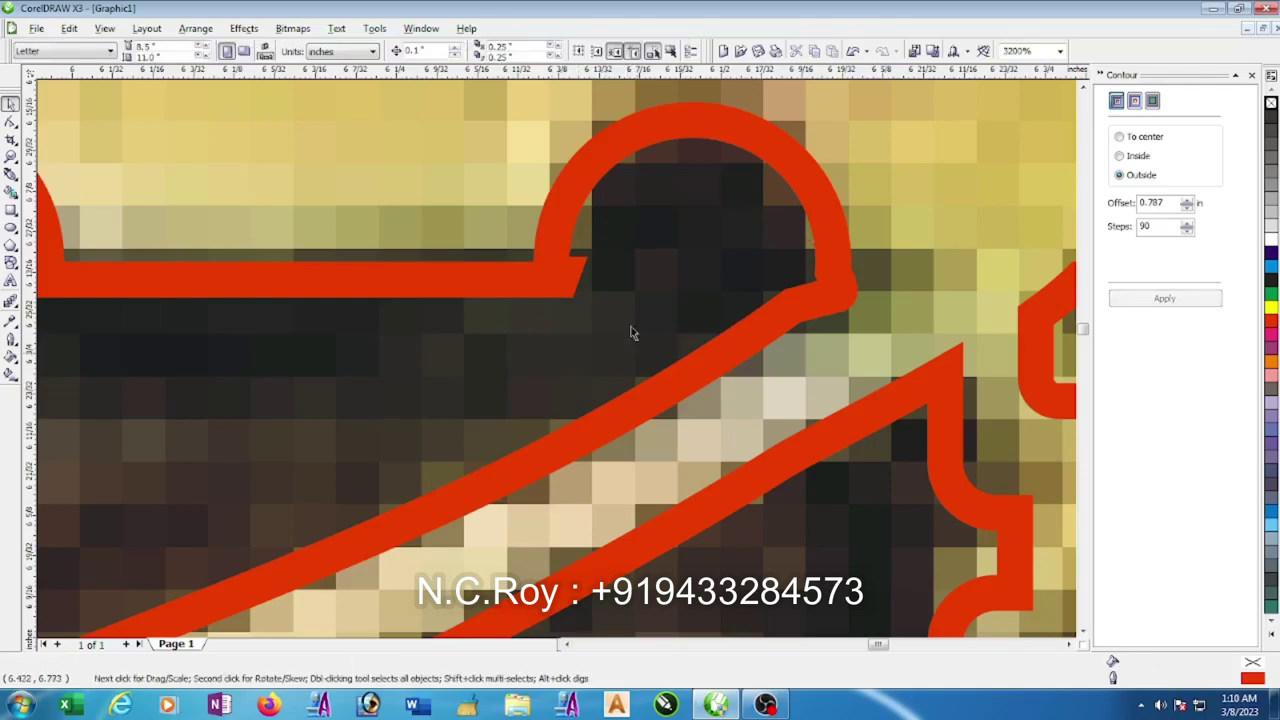
{"action": "left_click", "coordinate": [11, 121]}
{"action": "left_click", "coordinate": [563, 278]}
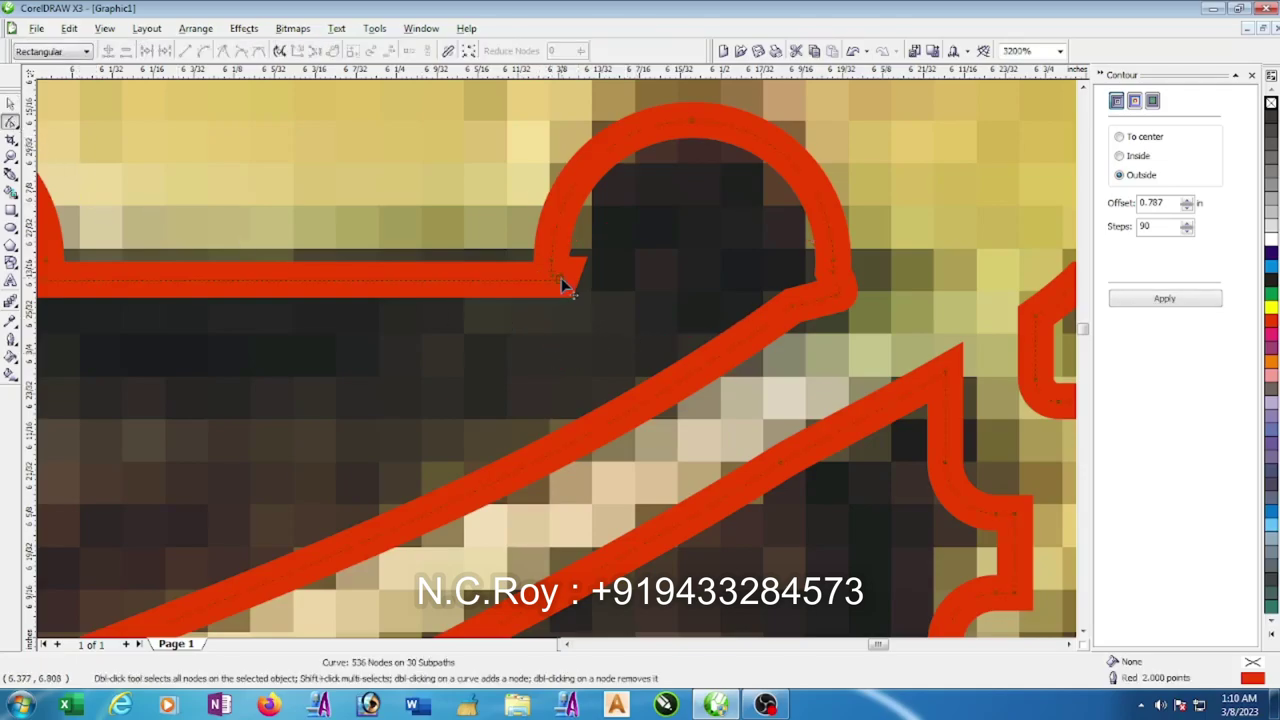
{"action": "scroll", "coordinate": [575, 340], "scroll_direction": "up", "scroll_amount": 2}
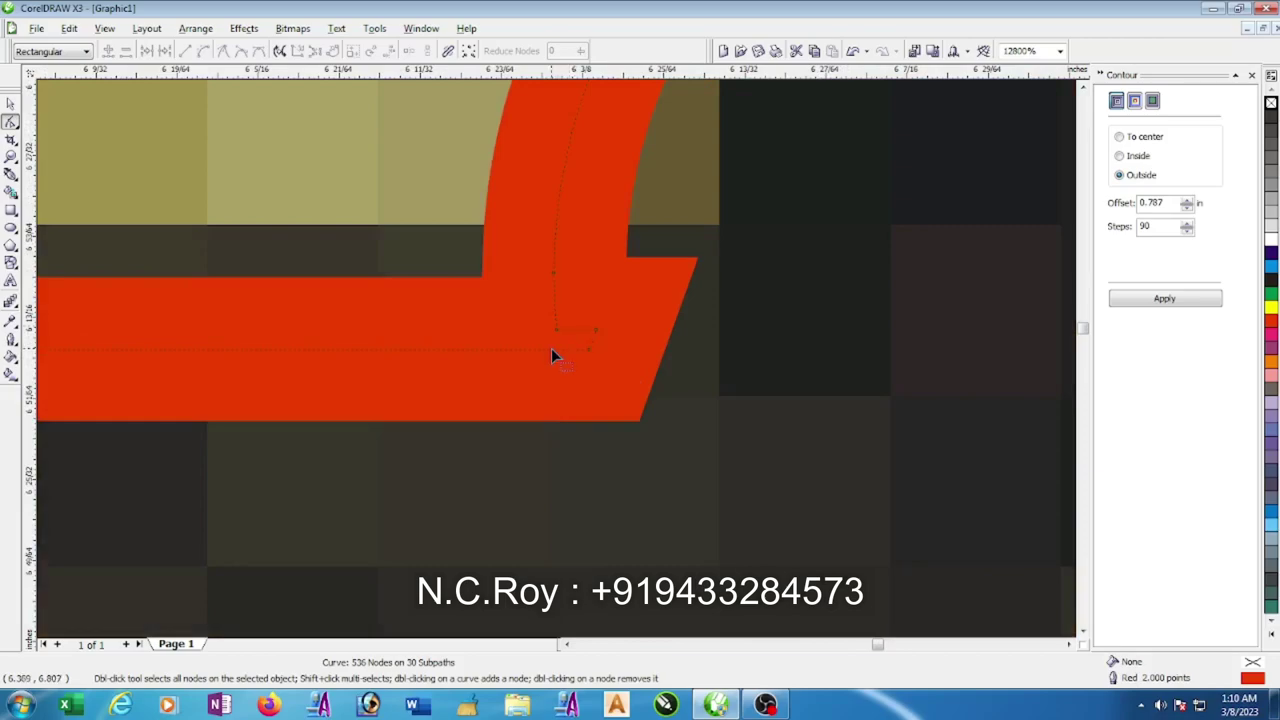
{"action": "double_click", "coordinate": [553, 350]}
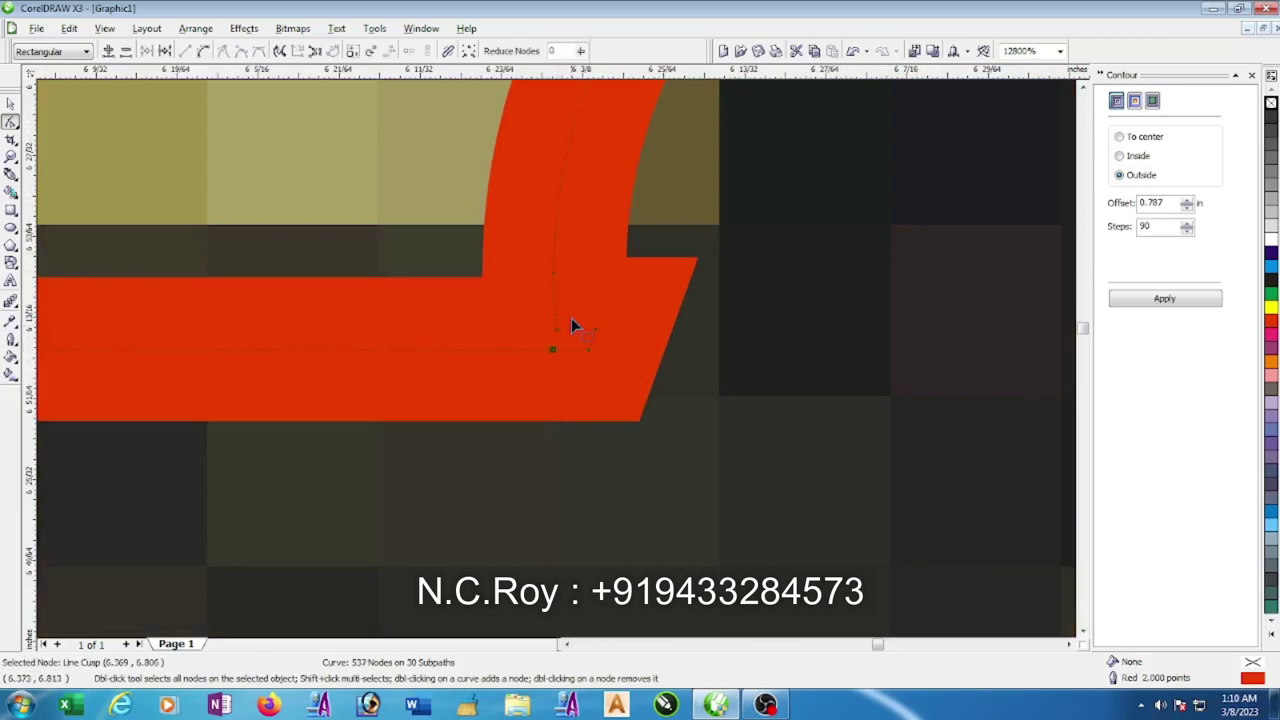
{"action": "key", "text": "Delete"}
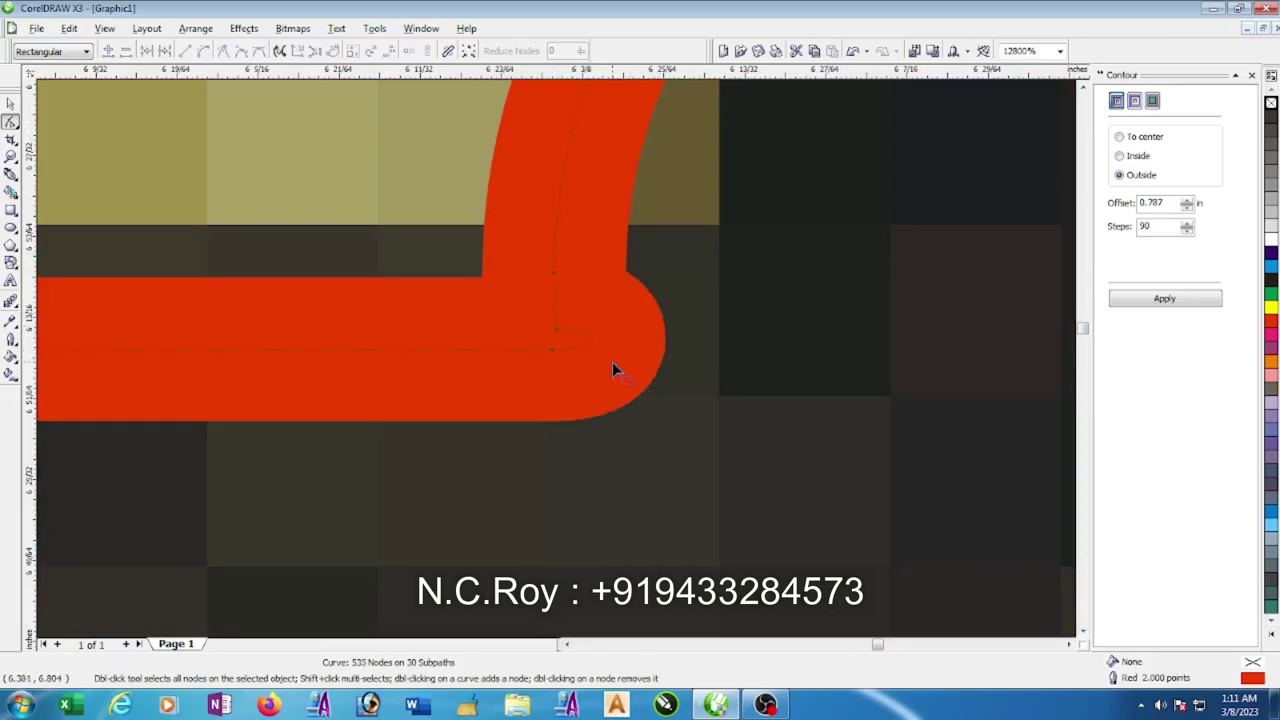
{"action": "left_click", "coordinate": [10, 341]}
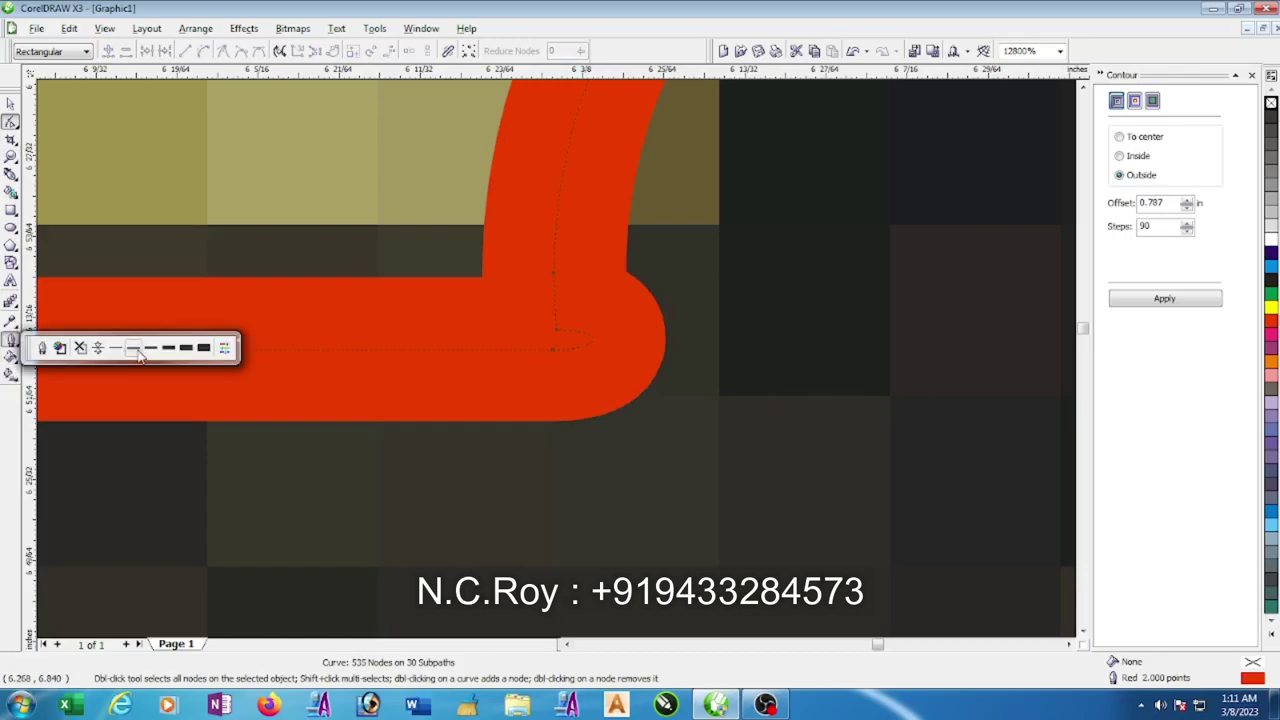
{"action": "left_click", "coordinate": [116, 349]}
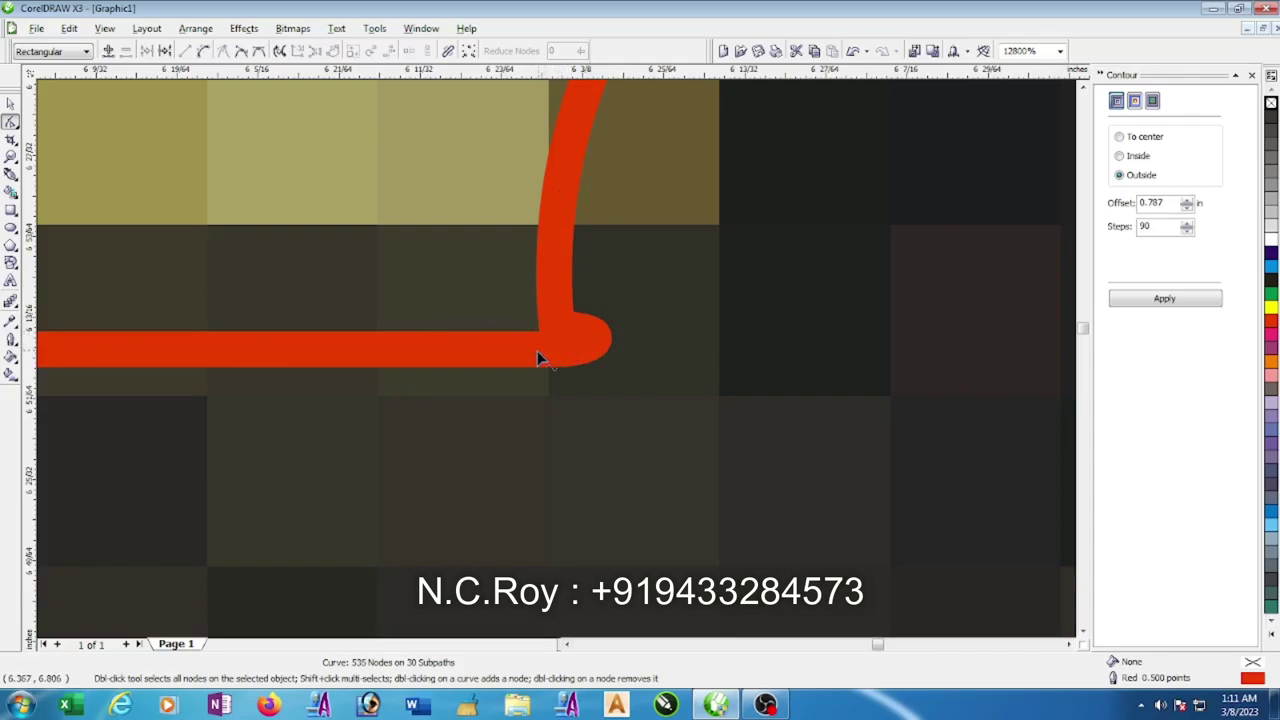
- Delete the two nodes at the rounded corner and drag a node to reshape that corner
{"action": "left_click", "coordinate": [538, 352]}
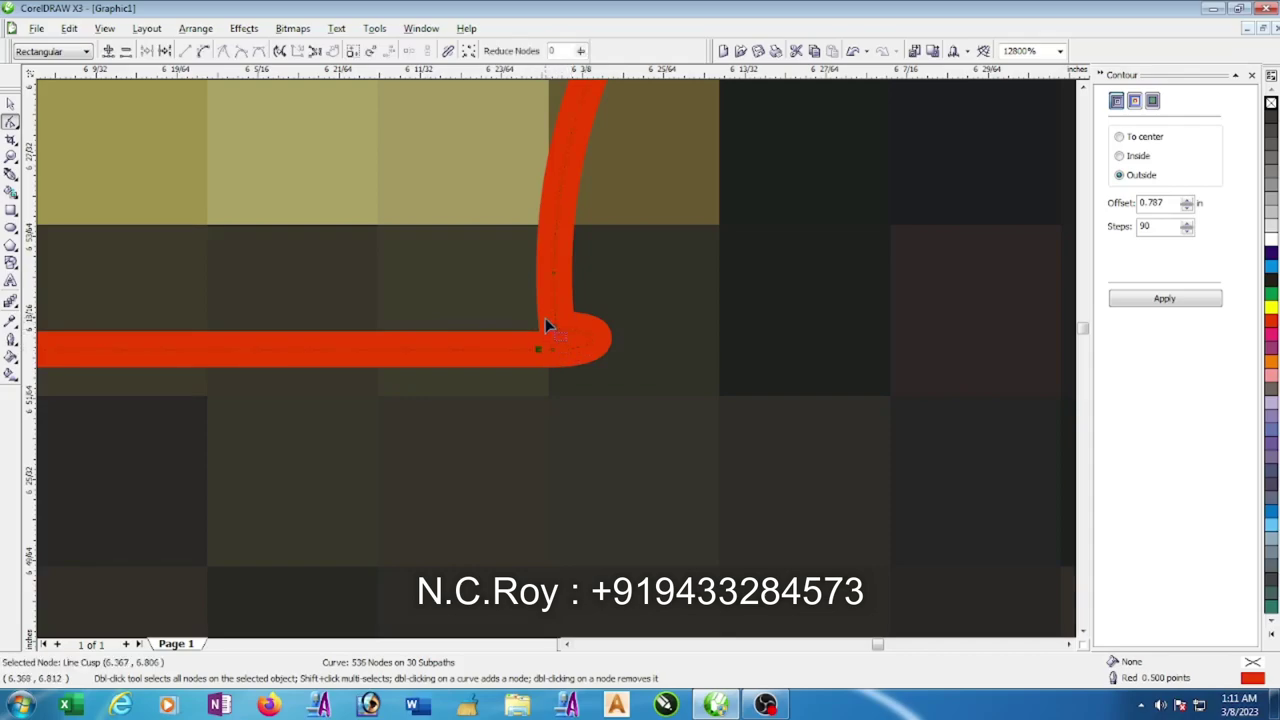
{"action": "left_click", "coordinate": [595, 349]}
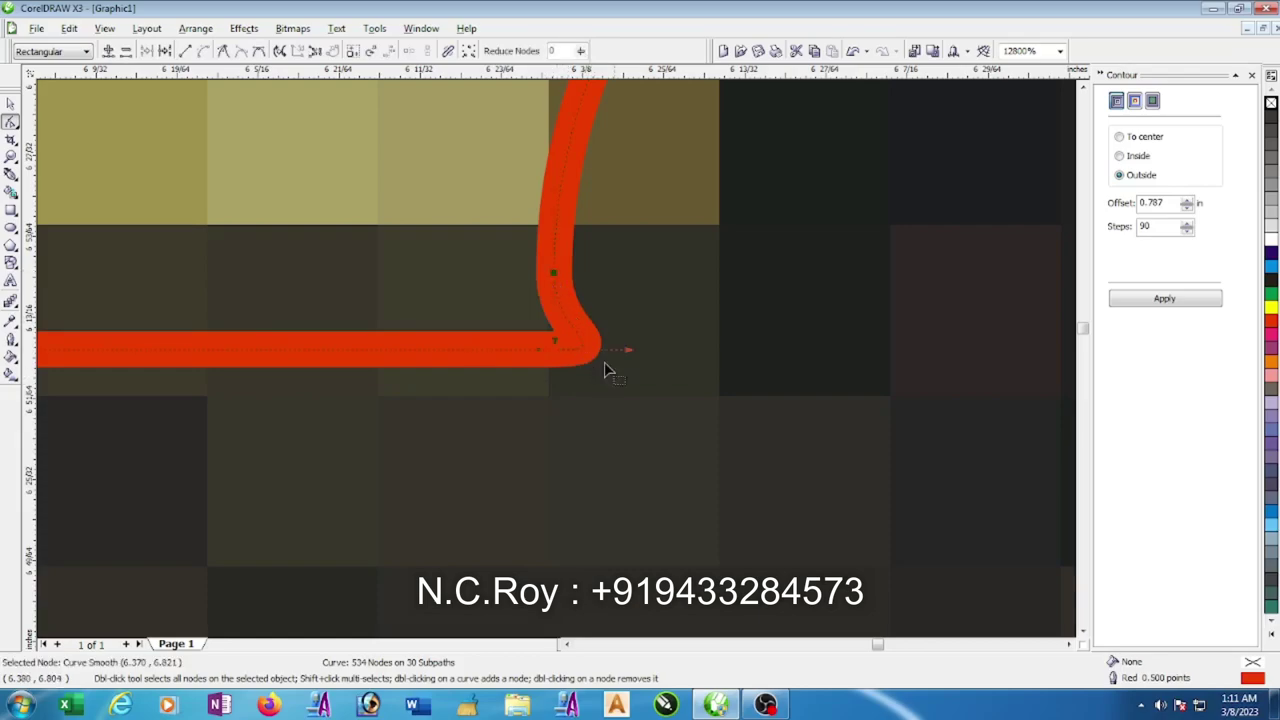
{"action": "left_click", "coordinate": [562, 360]}
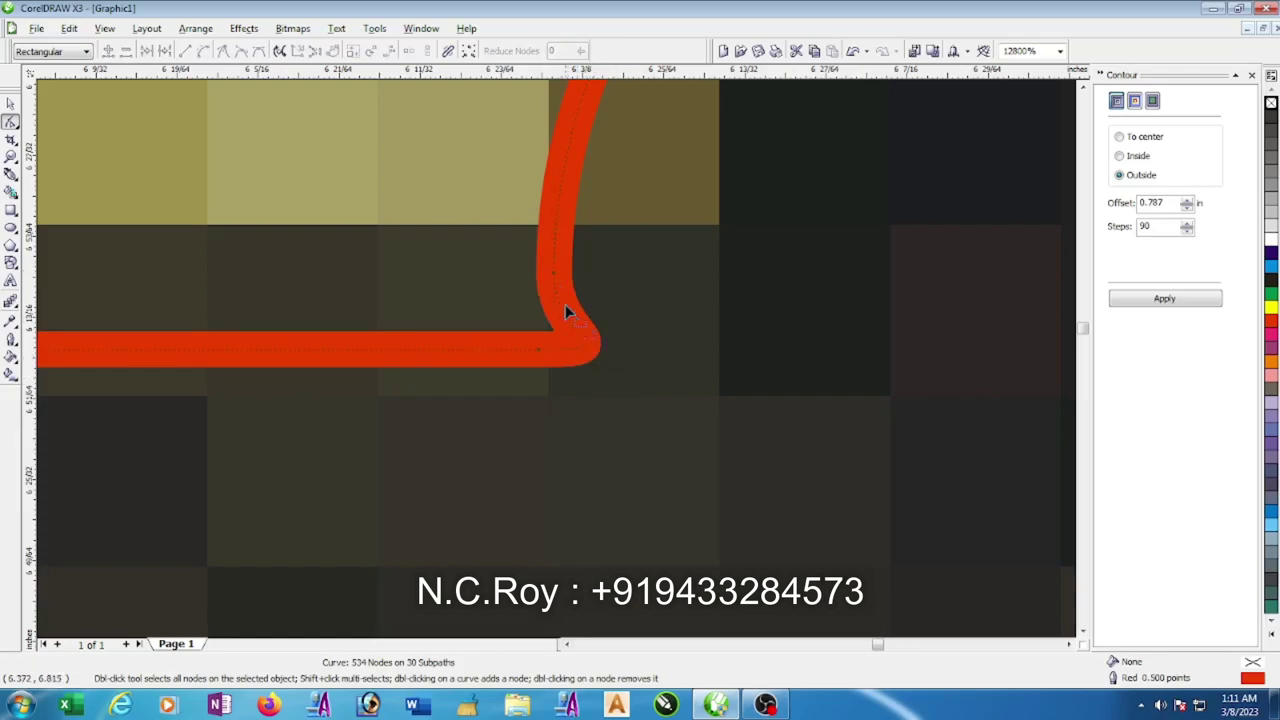
{"action": "mouse_move", "coordinate": [557, 280]}
{"action": "left_mouse_down"}
{"action": "mouse_move", "coordinate": [626, 363]}
{"action": "mouse_move", "coordinate": [578, 351]}
{"action": "left_mouse_up"}
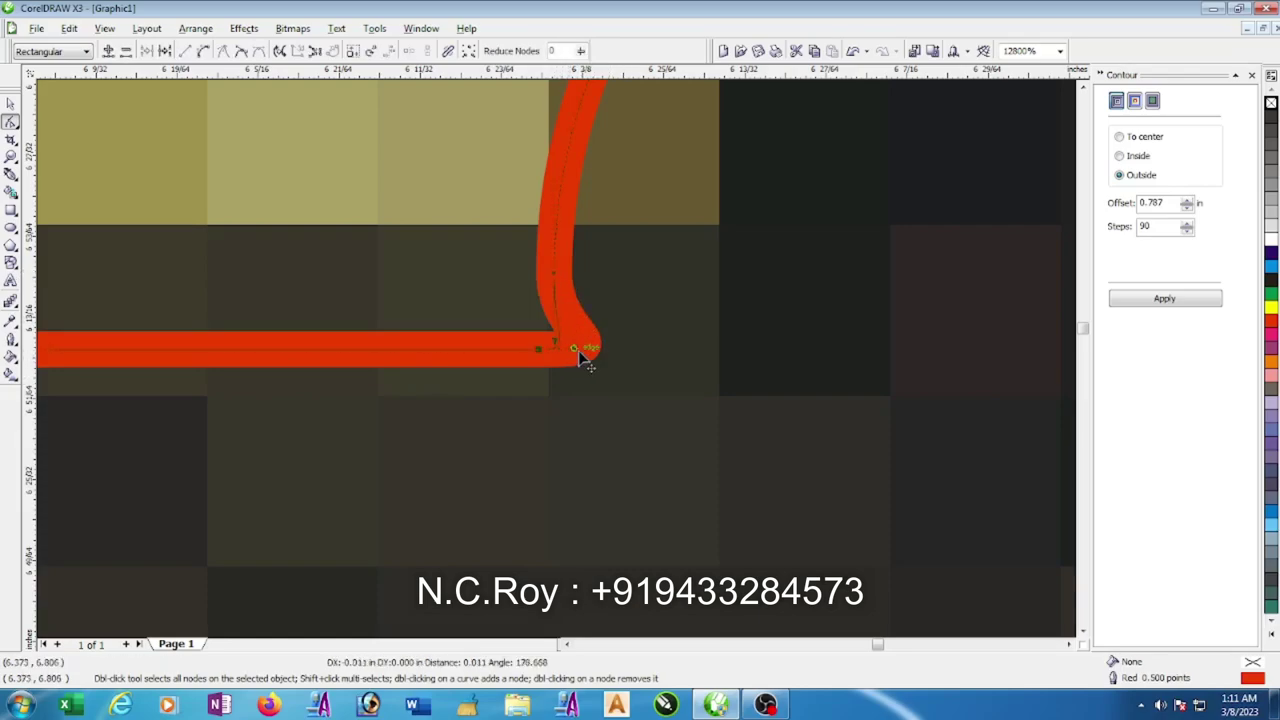
{"action": "scroll", "coordinate": [560, 365], "scroll_direction": "down", "scroll_amount": 1}
{"action": "scroll", "coordinate": [580, 380], "scroll_direction": "down", "scroll_amount": 2}
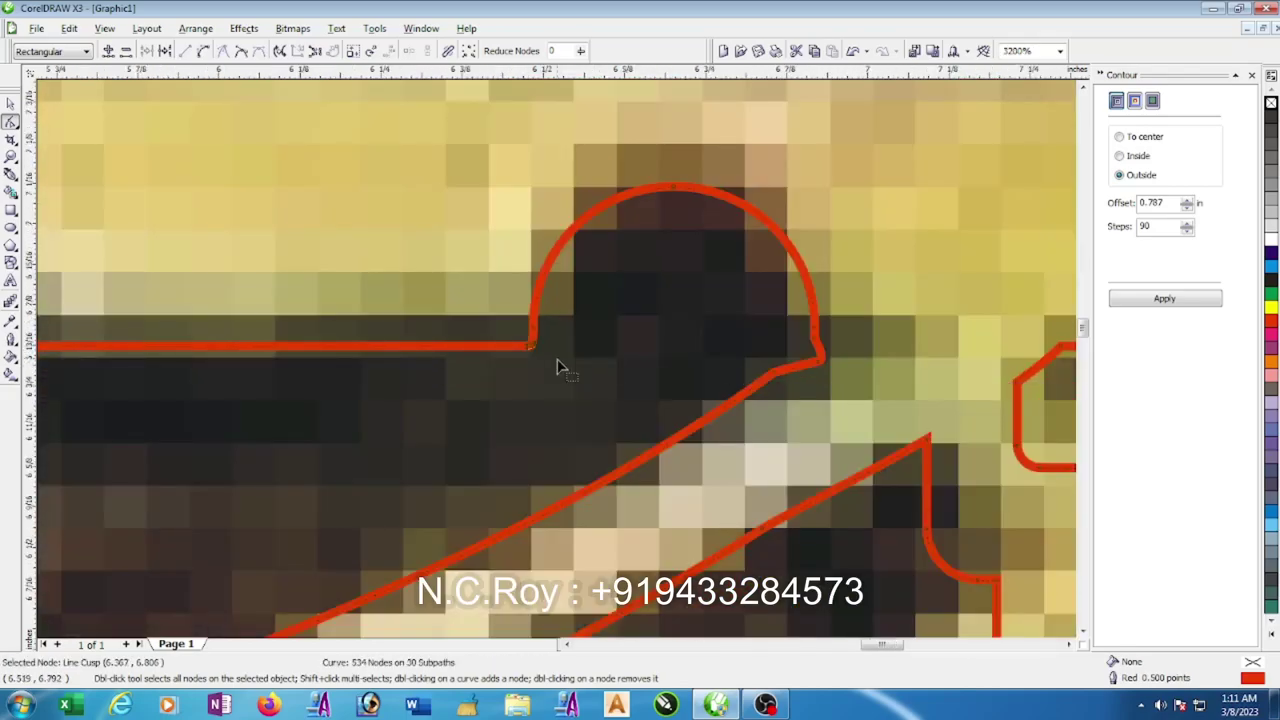
{"action": "scroll", "coordinate": [630, 385], "scroll_direction": "down", "scroll_amount": 1}
{"action": "scroll", "coordinate": [651, 388], "scroll_direction": "up", "scroll_amount": 2}
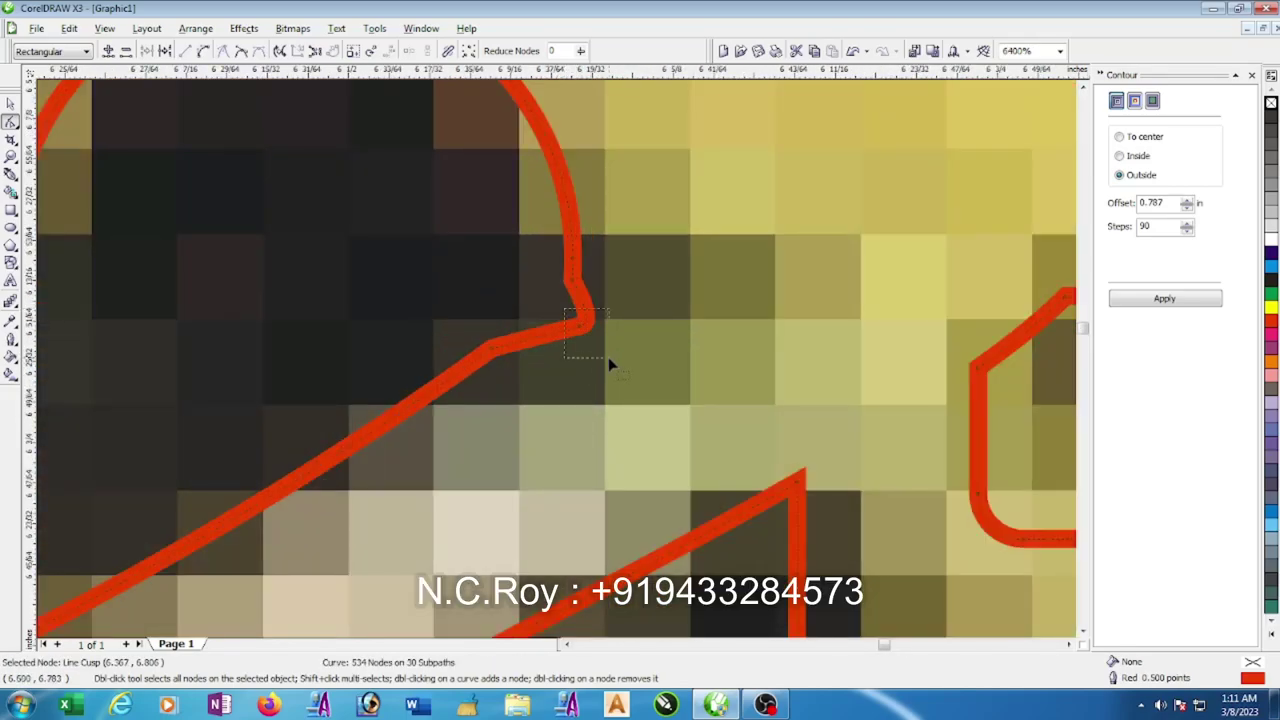
- Remove the extra node at the tab's lower corner and straighten the junction corner into a diagonal
{"action": "left_click_drag", "start_coordinate": [565, 310], "coordinate": [607, 358]}
{"action": "key", "text": "Delete"}
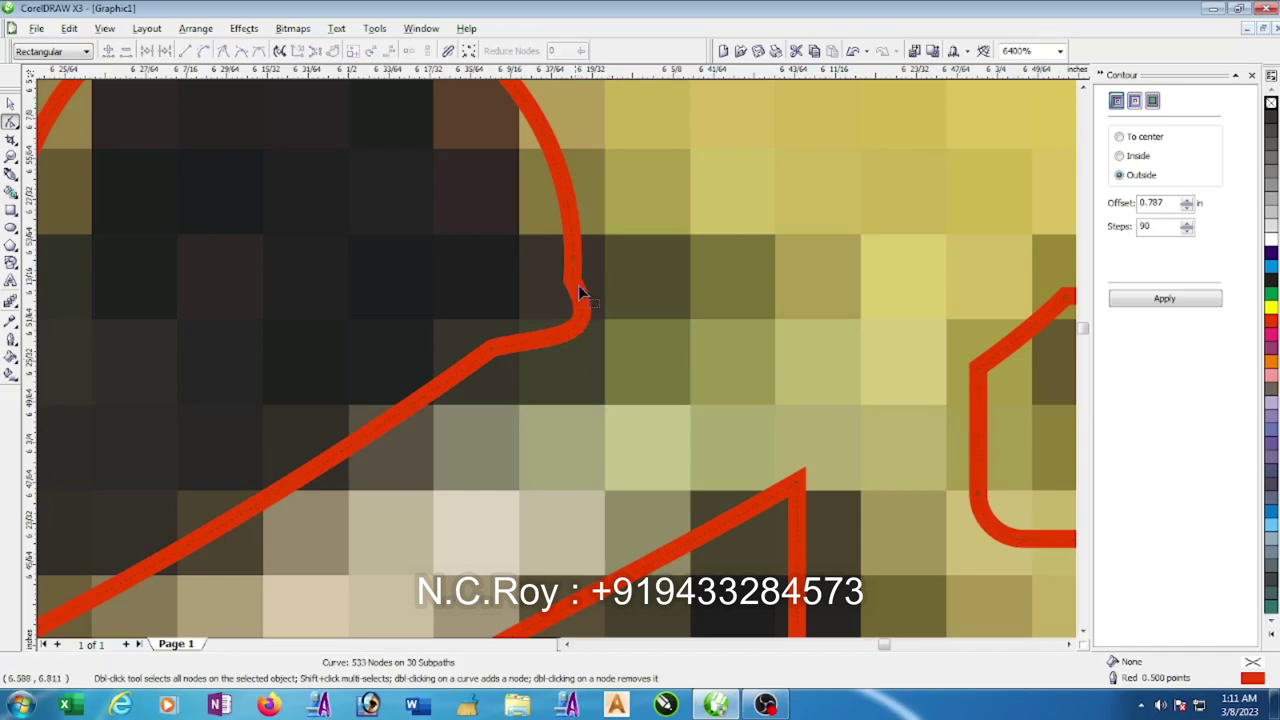
{"action": "left_click", "coordinate": [572, 282]}
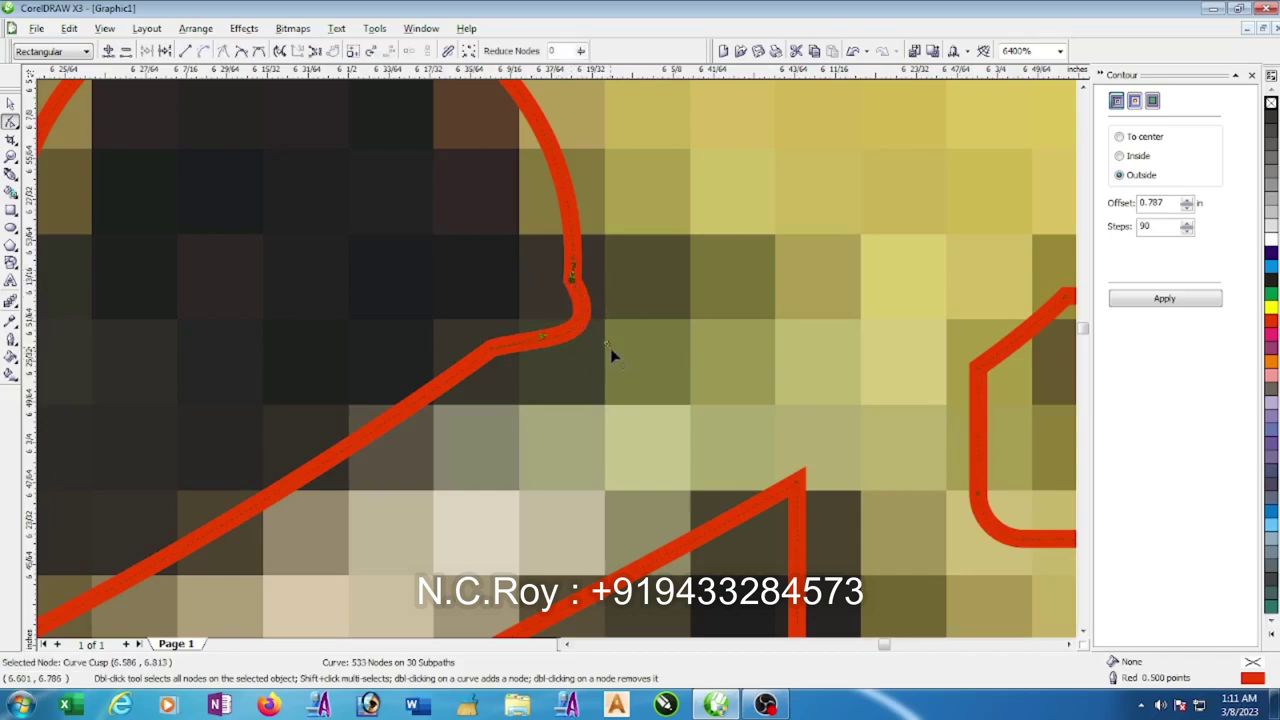
{"action": "left_click_drag", "start_coordinate": [543, 337], "coordinate": [530, 335]}
{"action": "scroll", "coordinate": [540, 335], "scroll_direction": "down", "scroll_amount": 1}
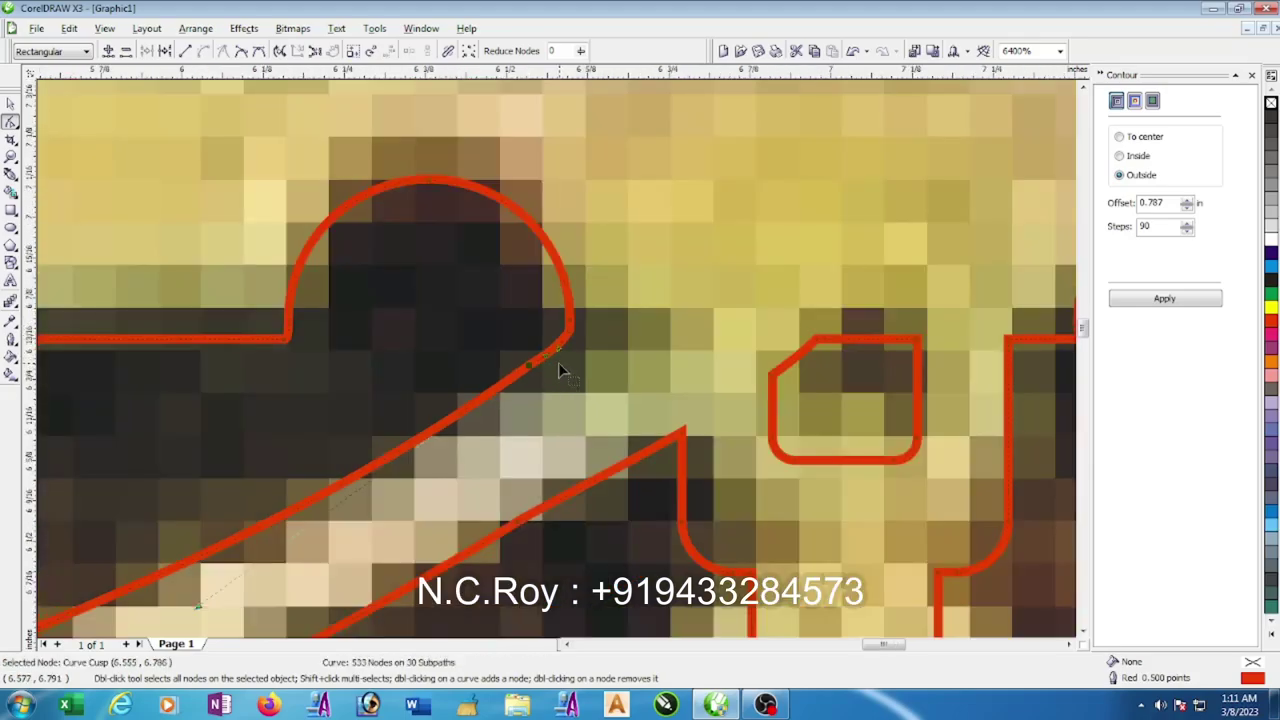
{"action": "scroll", "coordinate": [558, 365], "scroll_direction": "down", "scroll_amount": 1}
{"action": "scroll", "coordinate": [558, 372], "scroll_direction": "down", "scroll_amount": 2}
{"action": "scroll", "coordinate": [558, 372], "scroll_direction": "down", "scroll_amount": 2}
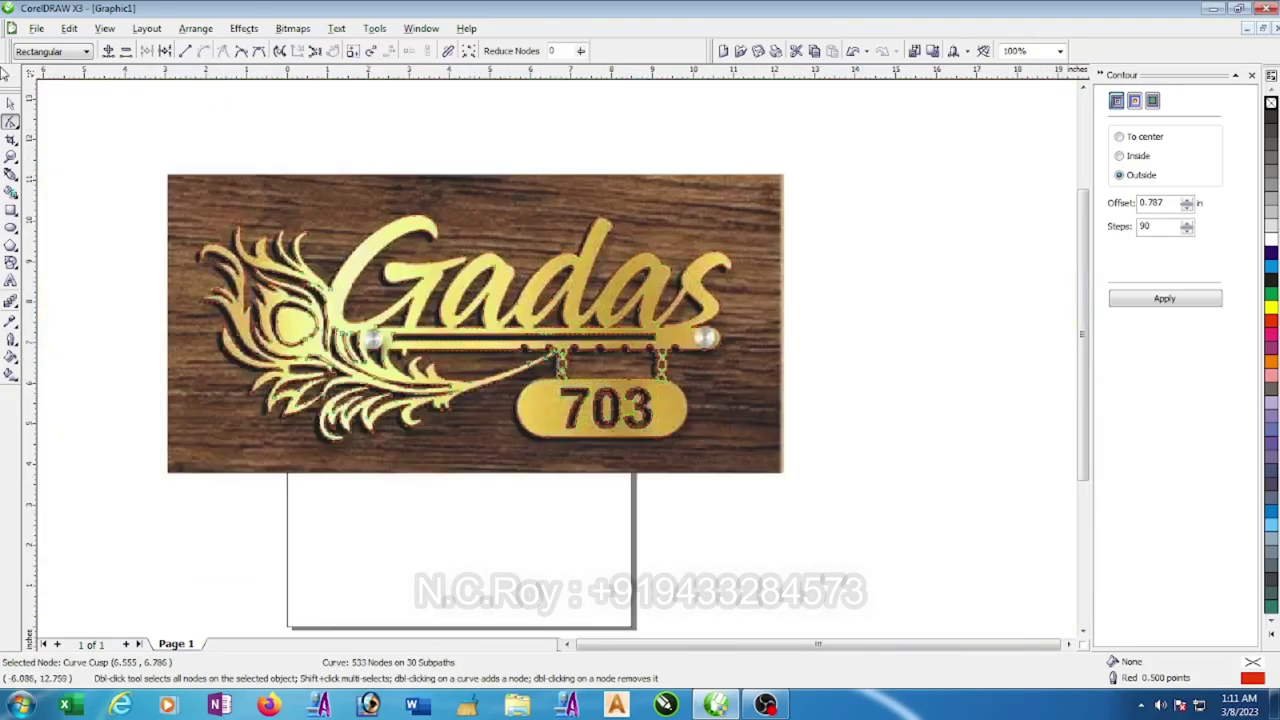
- Place a copy of the traced outline right of the photo and fill it red to check it
{"action": "left_click", "coordinate": [10, 104]}
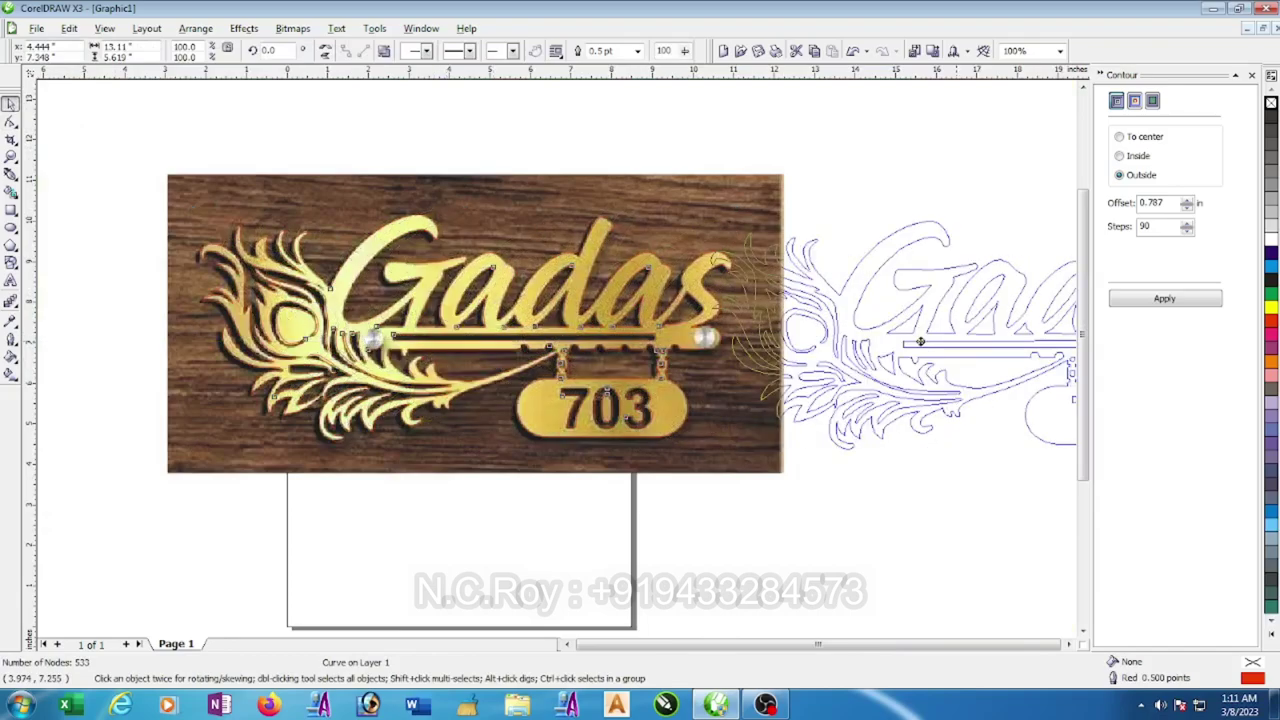
{"action": "left_click_drag", "start_coordinate": [448, 335], "coordinate": [991, 341]}
{"action": "scroll", "coordinate": [445, 362], "scroll_direction": "down", "scroll_amount": 2}
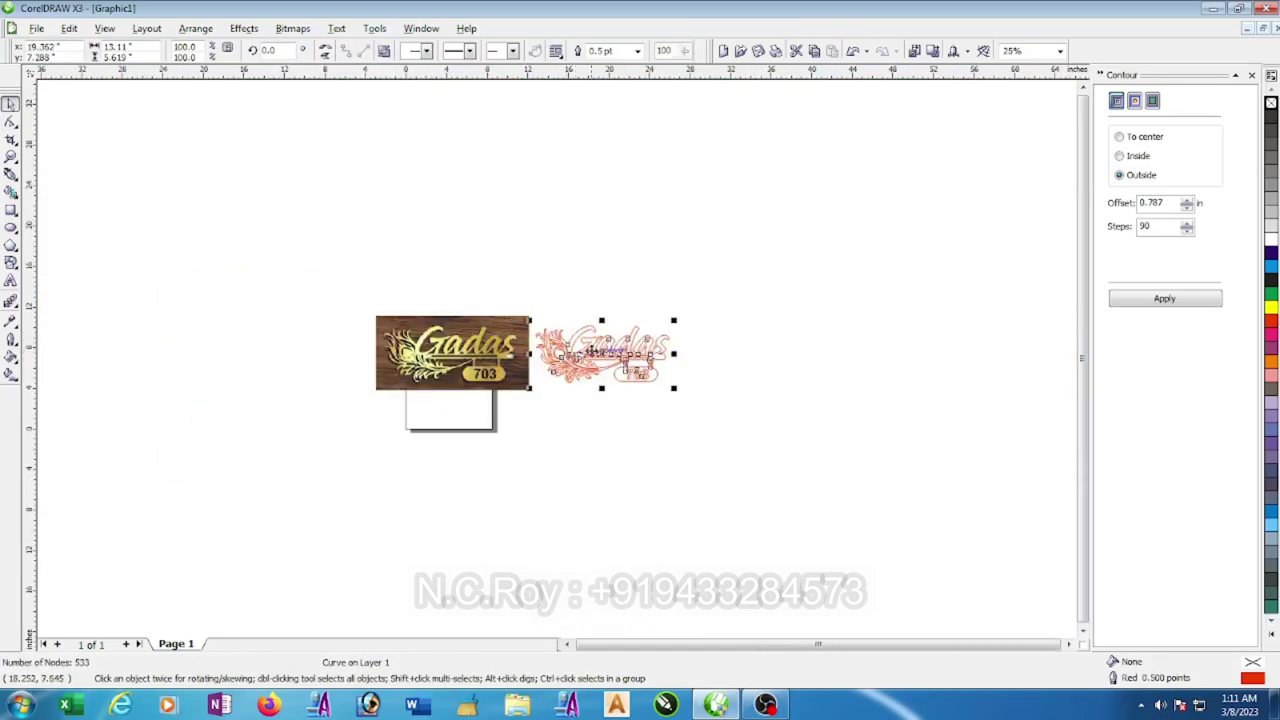
{"action": "left_click", "coordinate": [1272, 322]}
{"action": "left_click", "coordinate": [806, 308]}
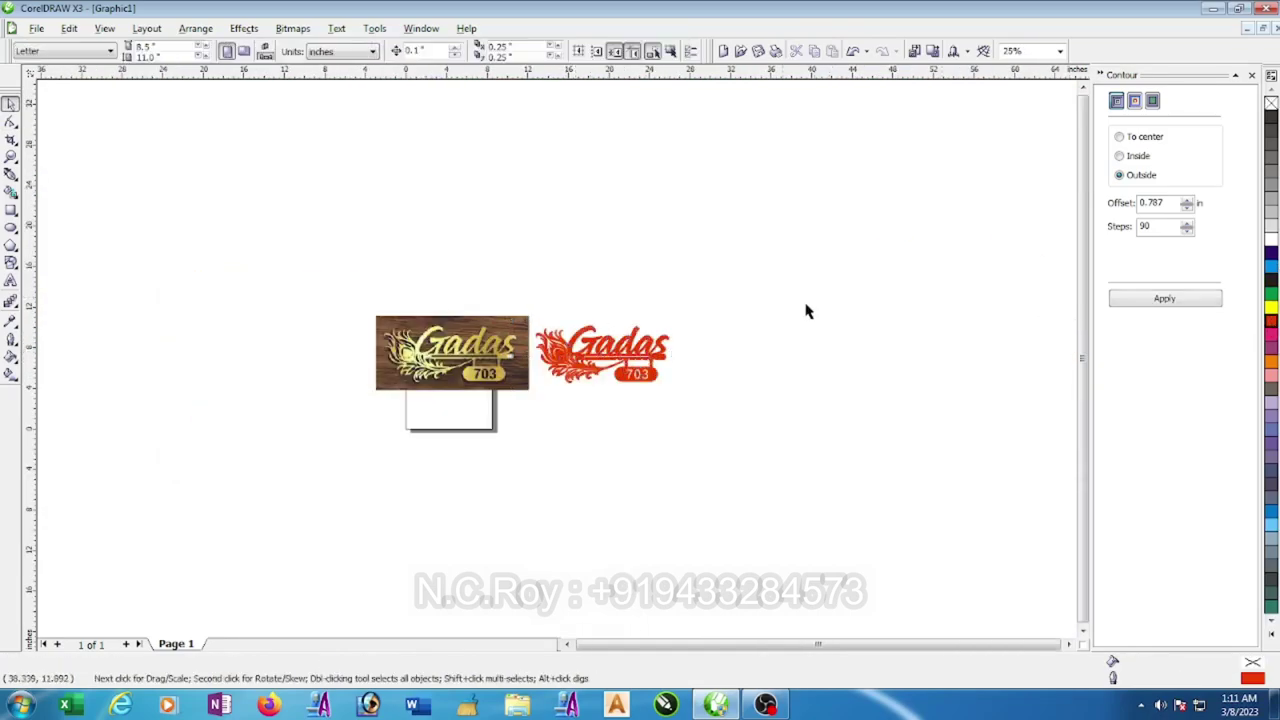
- Give the Gadas 703 nameplate artwork no fill and a 90% black outline
{"action": "scroll", "coordinate": [560, 366], "scroll_direction": "up", "scroll_amount": 3}
{"action": "scroll", "coordinate": [560, 366], "scroll_direction": "down", "scroll_amount": 1}
{"action": "left_click", "coordinate": [580, 368]}
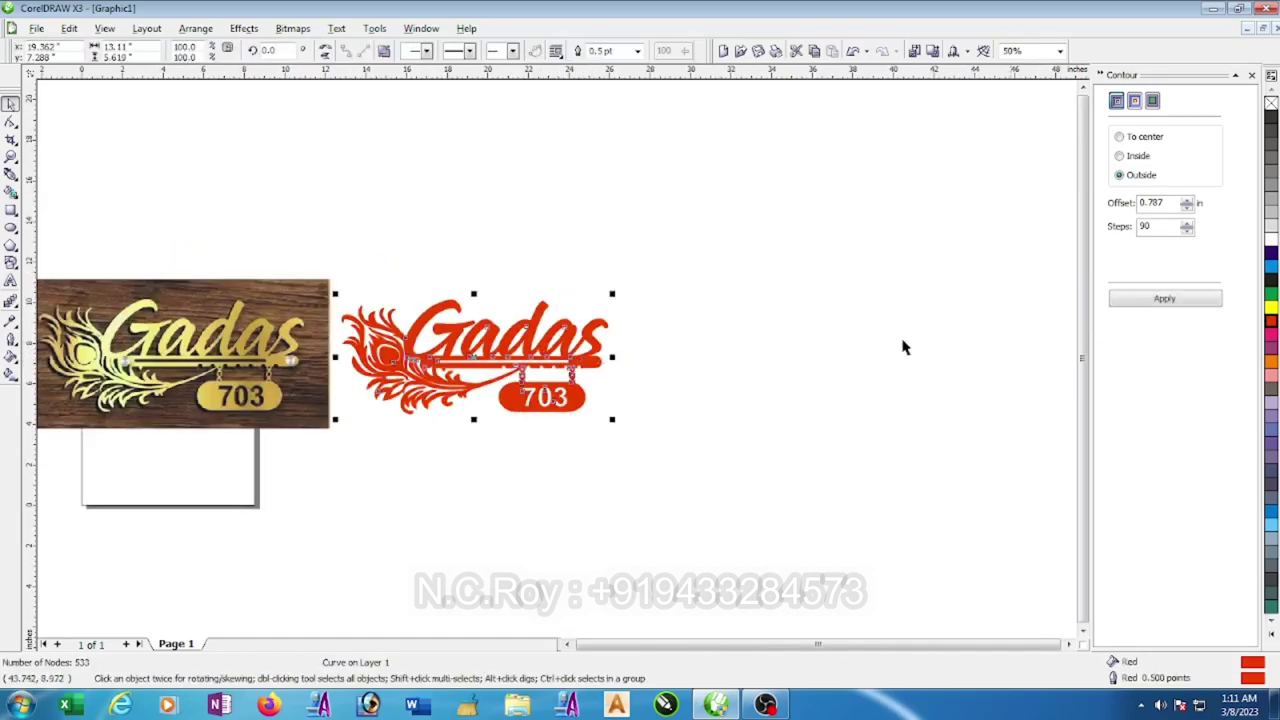
{"action": "left_click", "coordinate": [1271, 103]}
{"action": "right_click", "coordinate": [1271, 113]}
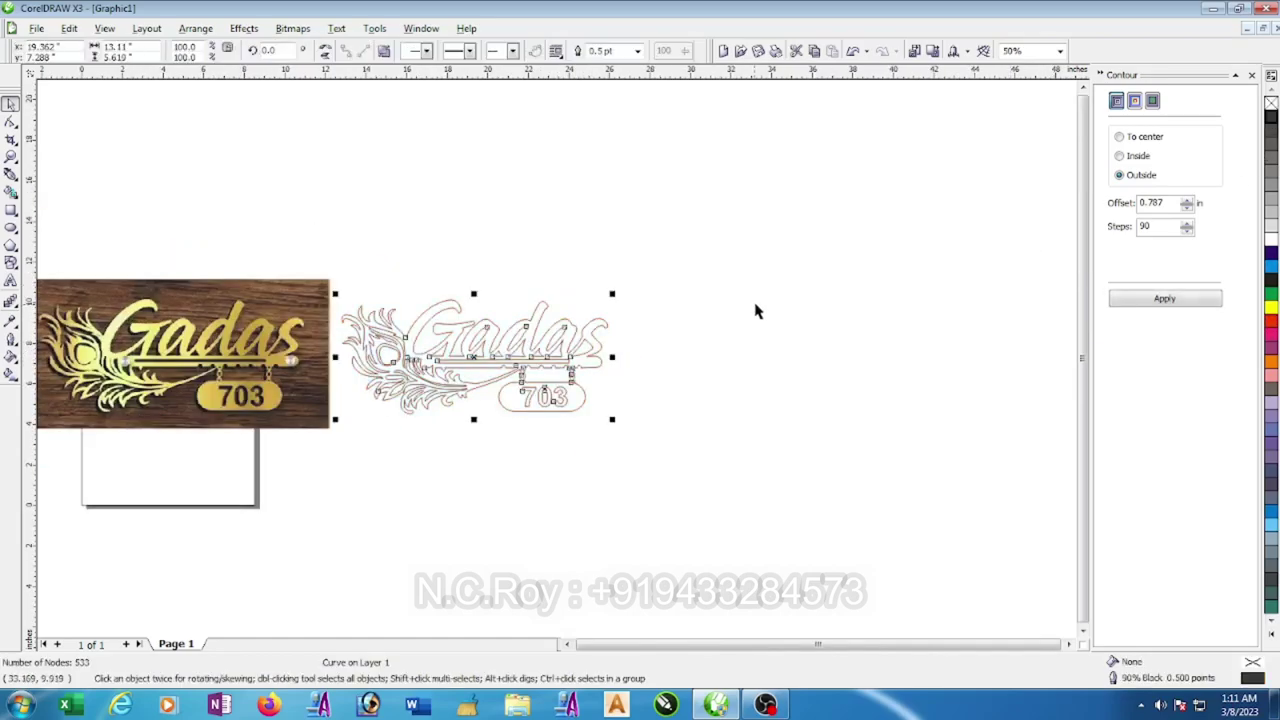
{"action": "left_click", "coordinate": [754, 386]}
{"action": "scroll", "coordinate": [590, 370], "scroll_direction": "up", "scroll_amount": 1}
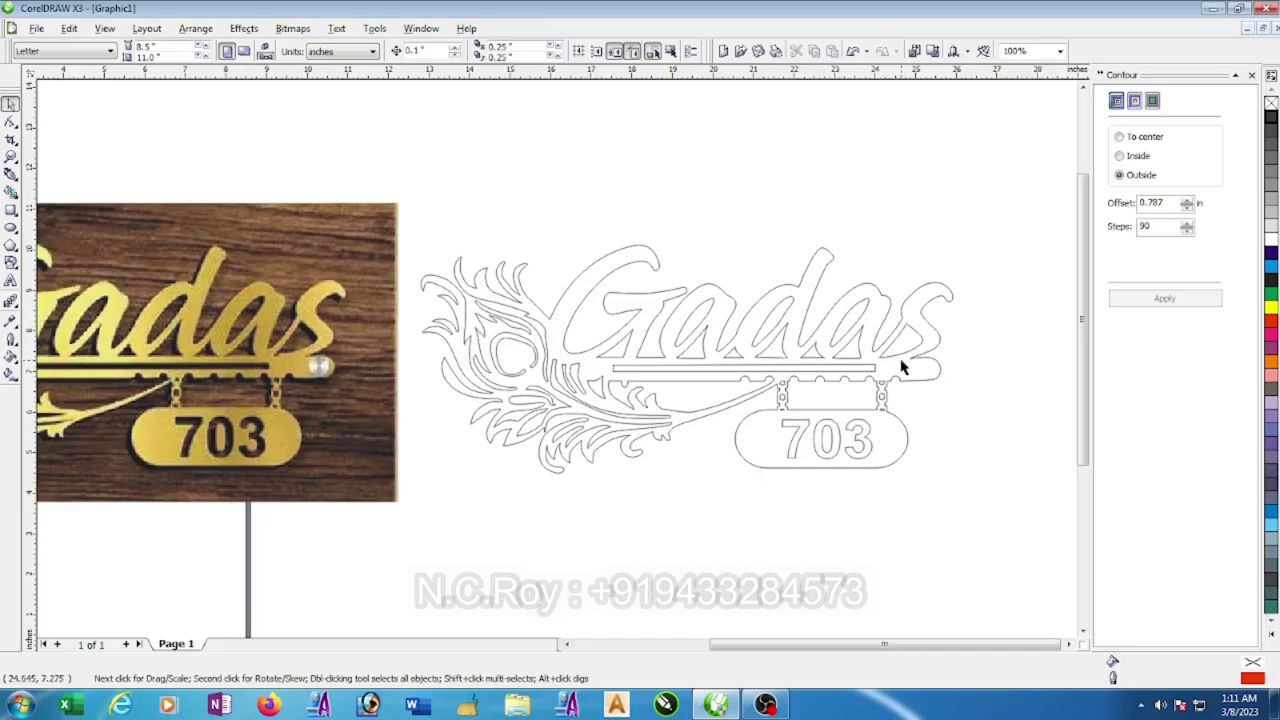